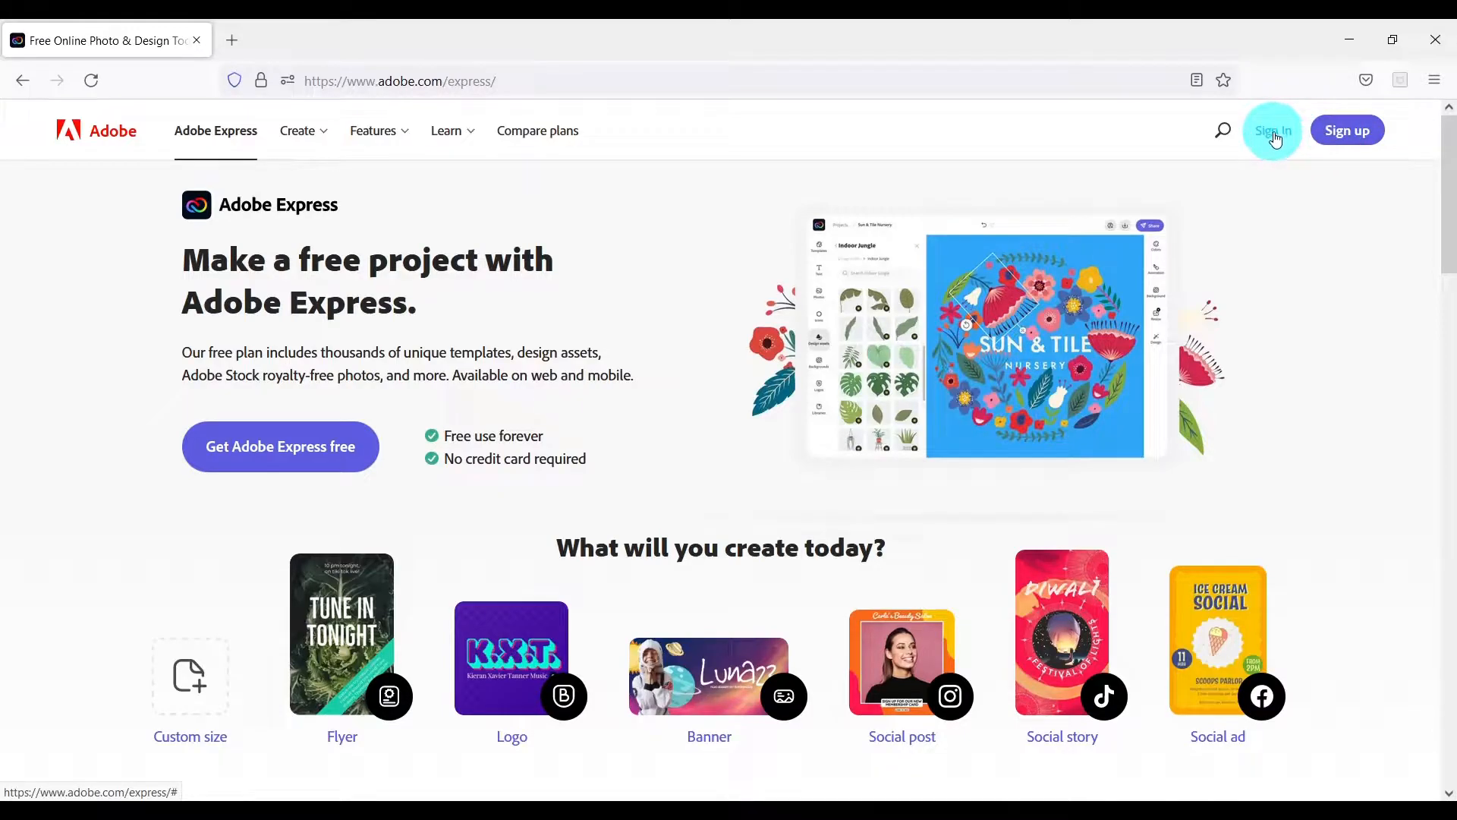
Start signing up for a free Adobe Express account.
left_click(1347, 130)
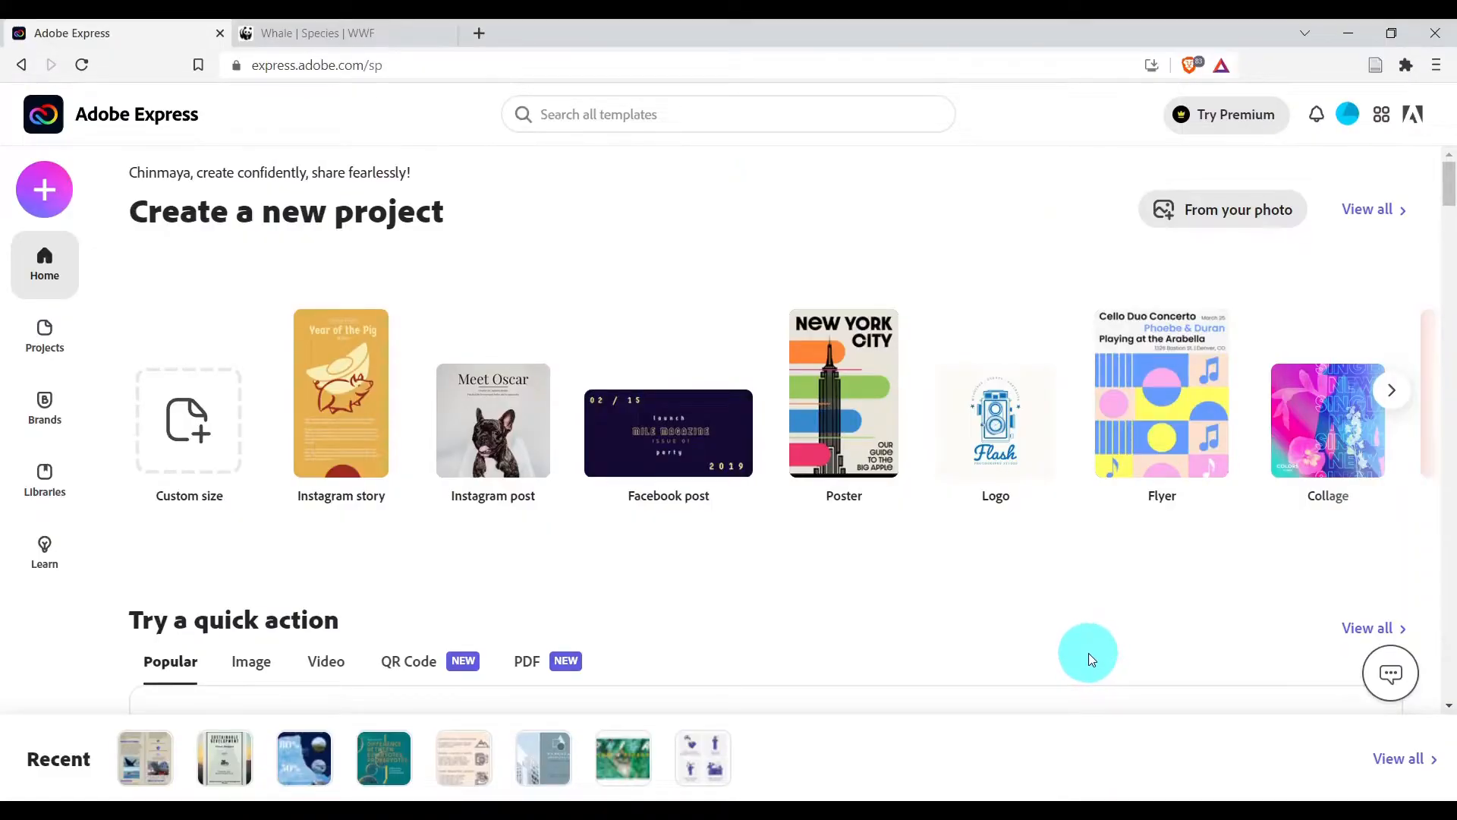
Look through the image, video and PDF quick actions, opening and closing the Remove background tool.
left_click(47, 191)
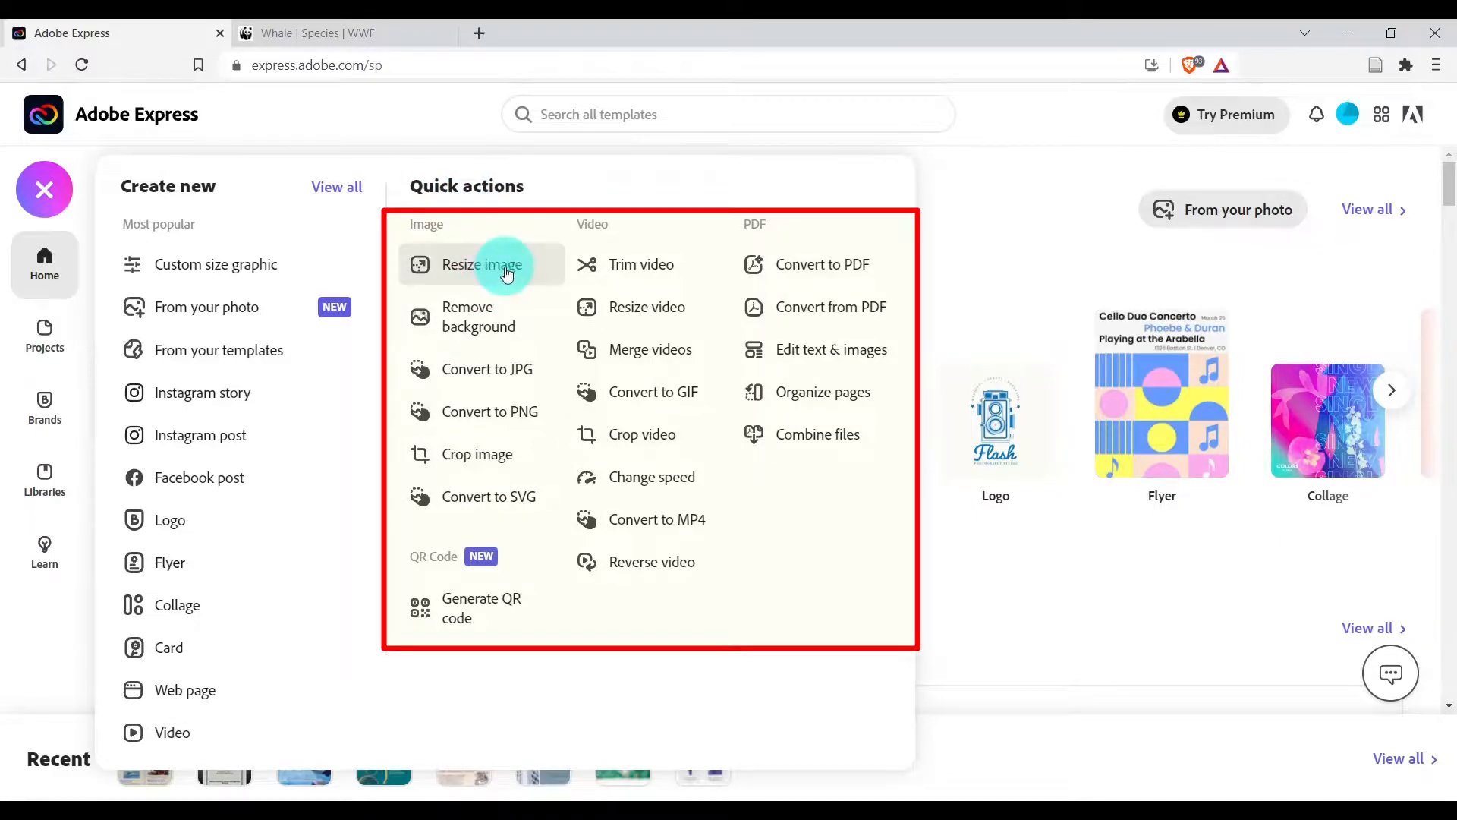
left_click(489, 327)
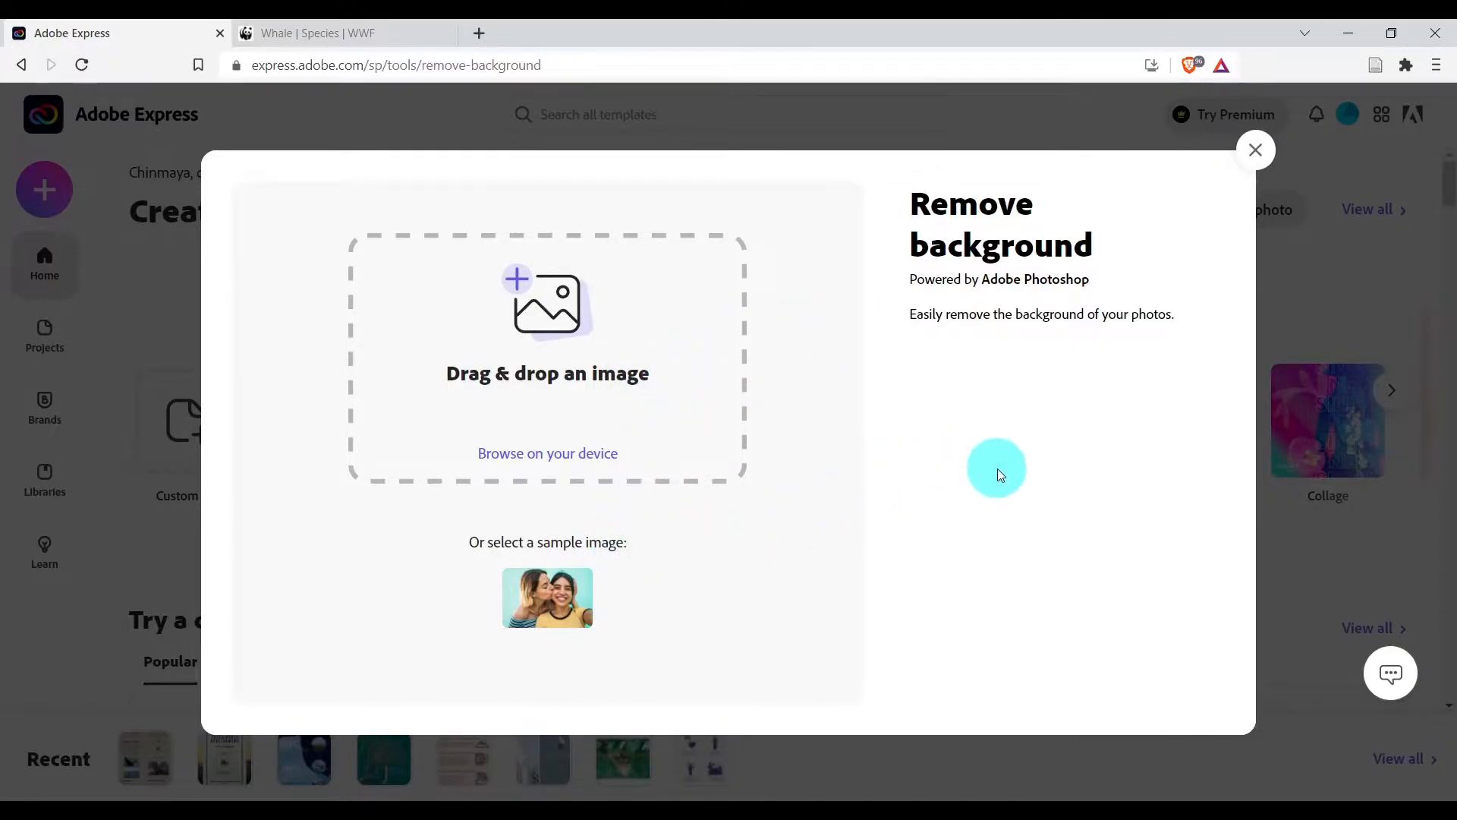
left_click(1255, 150)
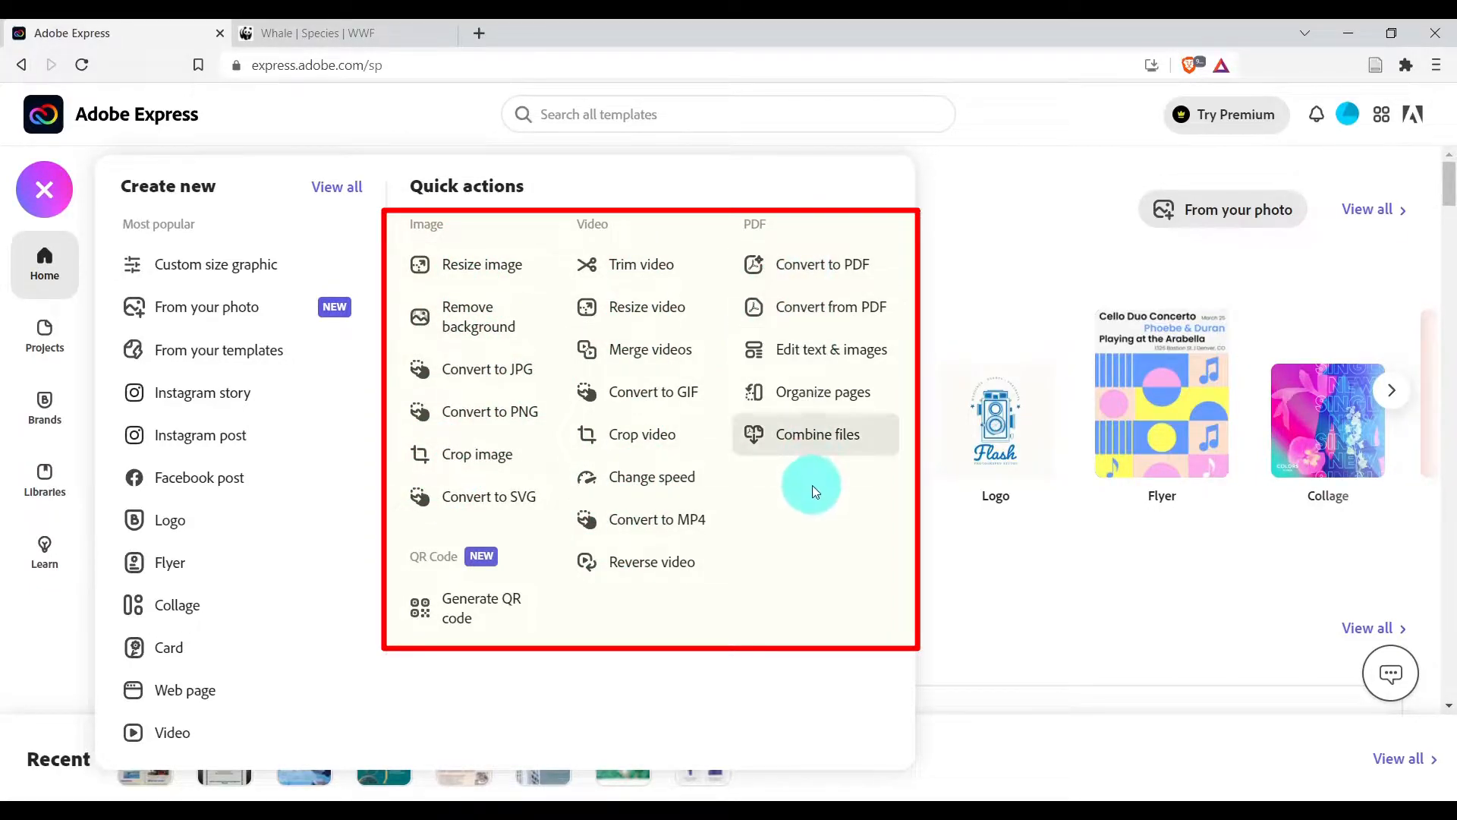
left_click(60, 243)
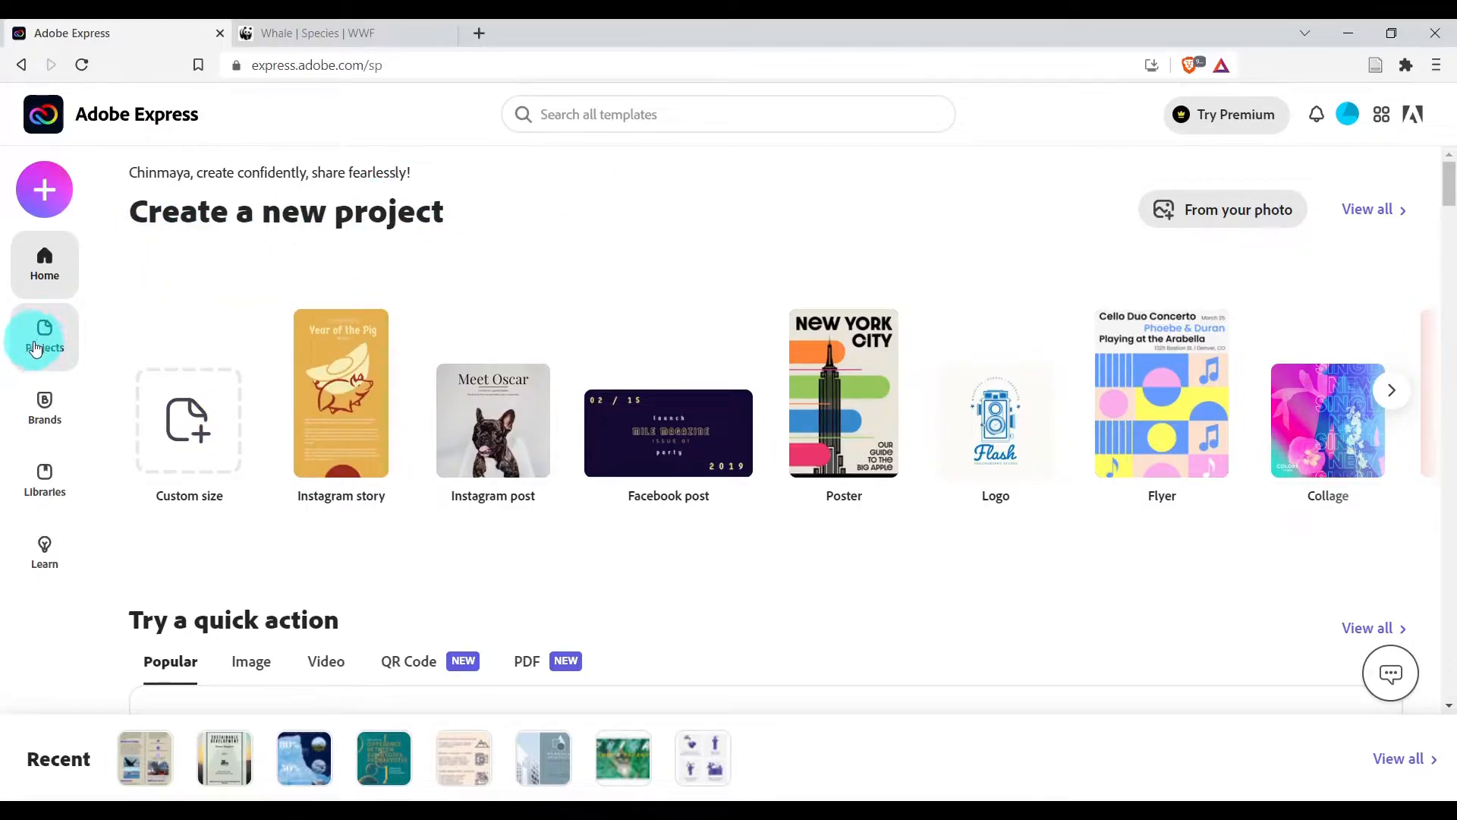
left_click(52, 559)
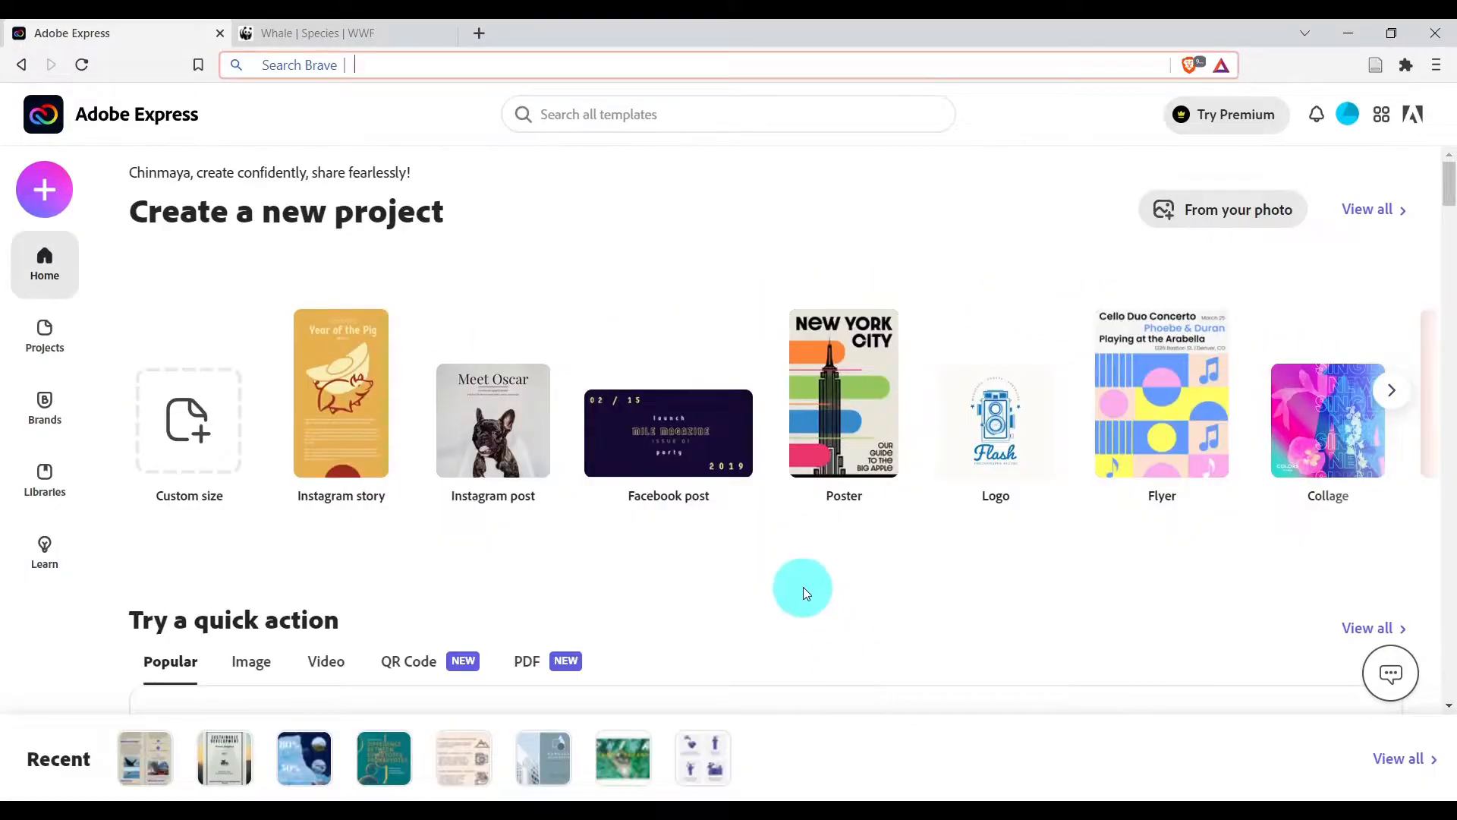
Examine the home page's template categories, including Instagram stories and posts, backgrounds, logos, flyers, collages, book covers and album covers.
scroll(811, 596, "down", 4)
scroll(854, 512, "down", 4)
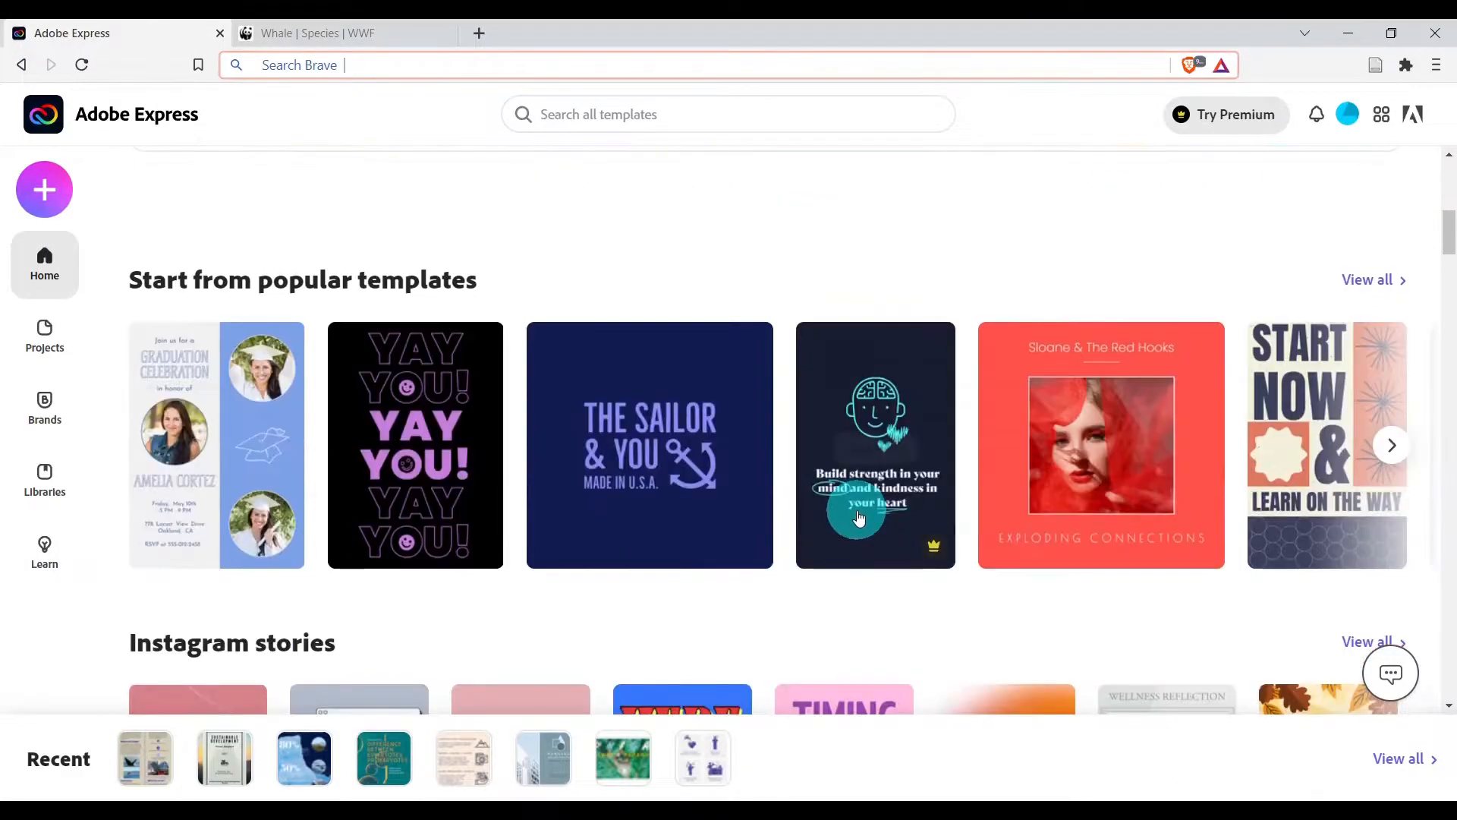
scroll(863, 517, "down", 4)
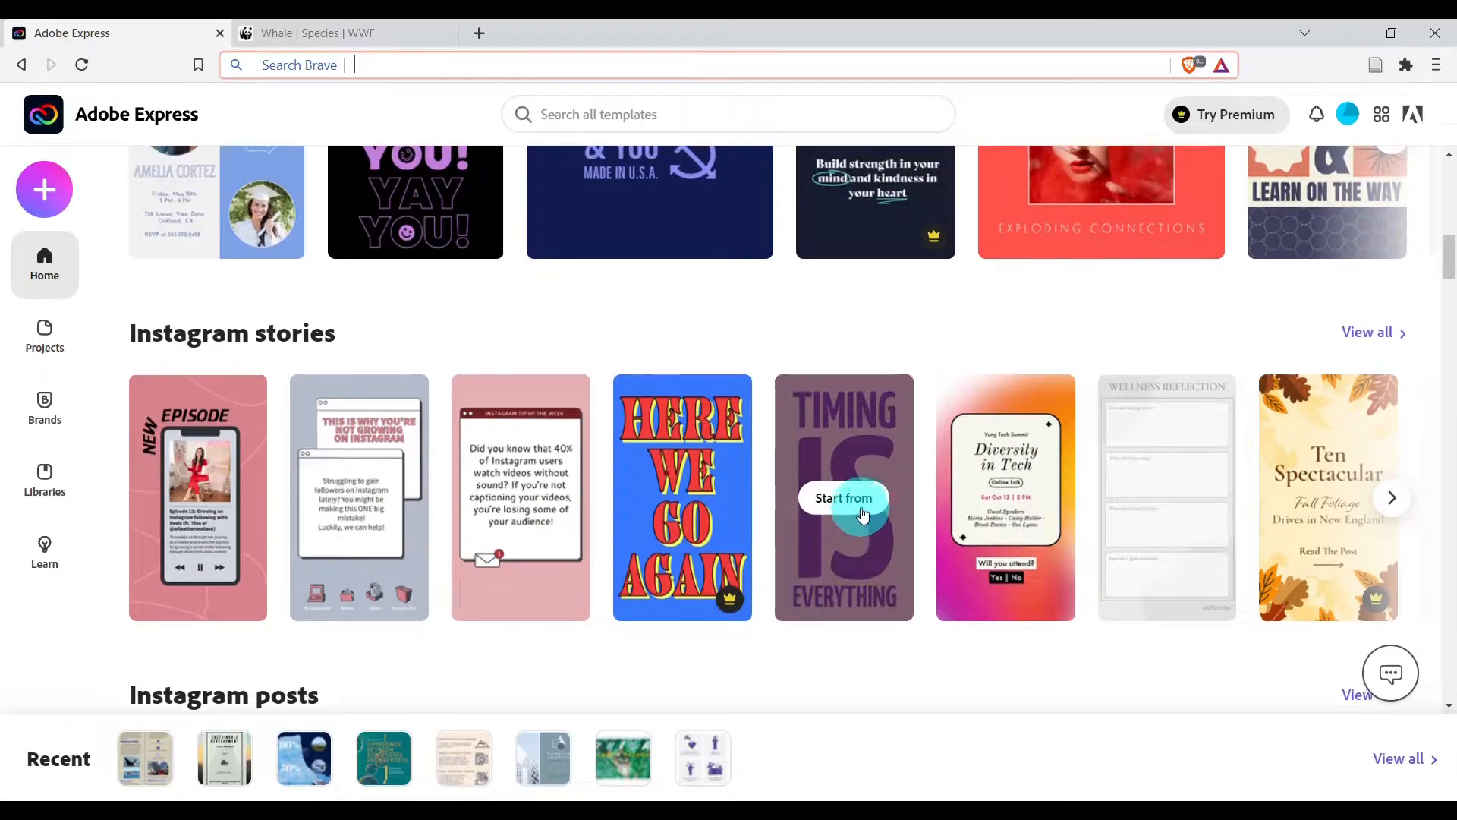
scroll(850, 512, "up", 4)
scroll(815, 516, "down", 4)
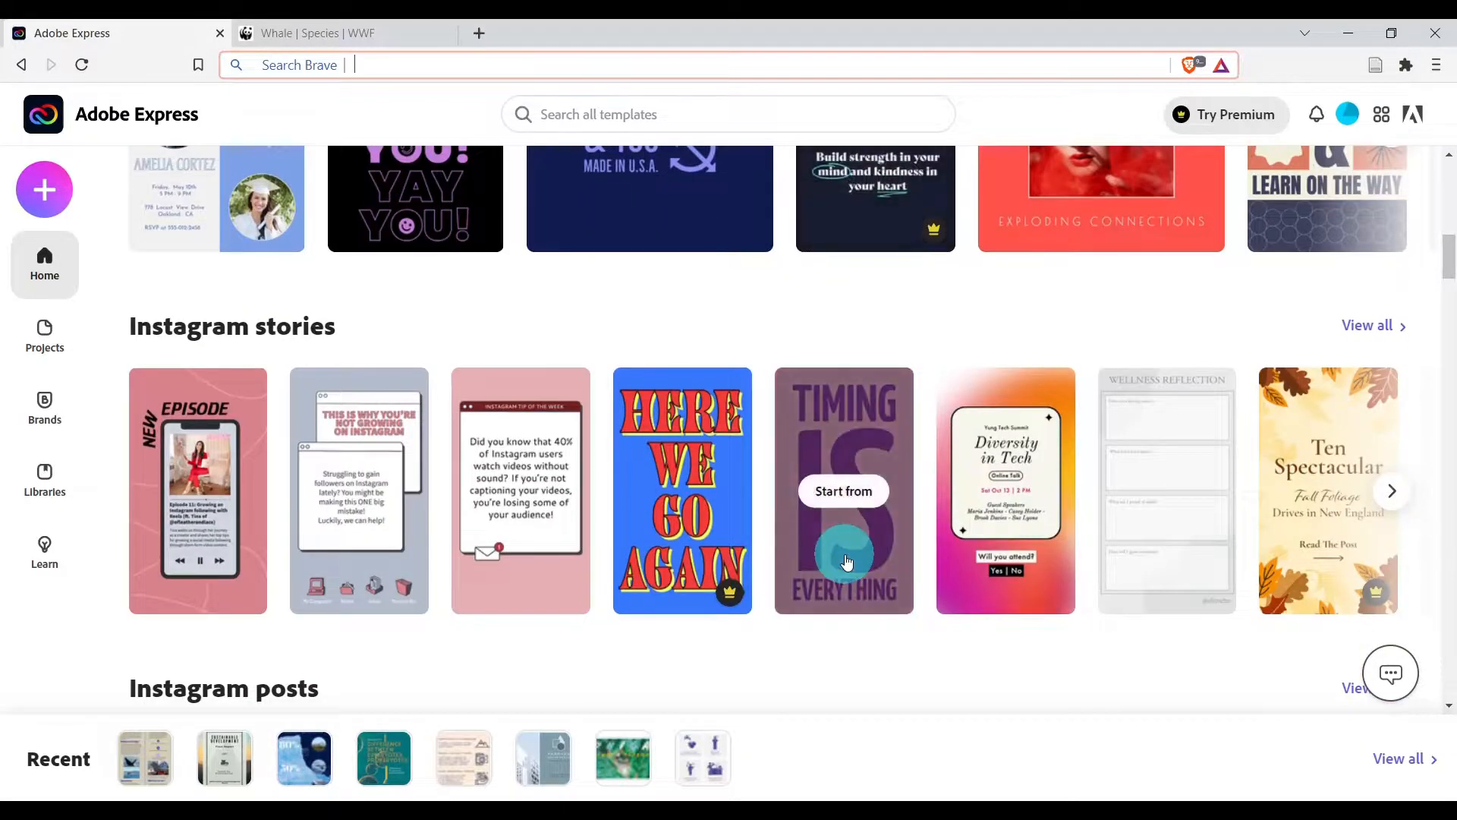
scroll(854, 566, "down", 4)
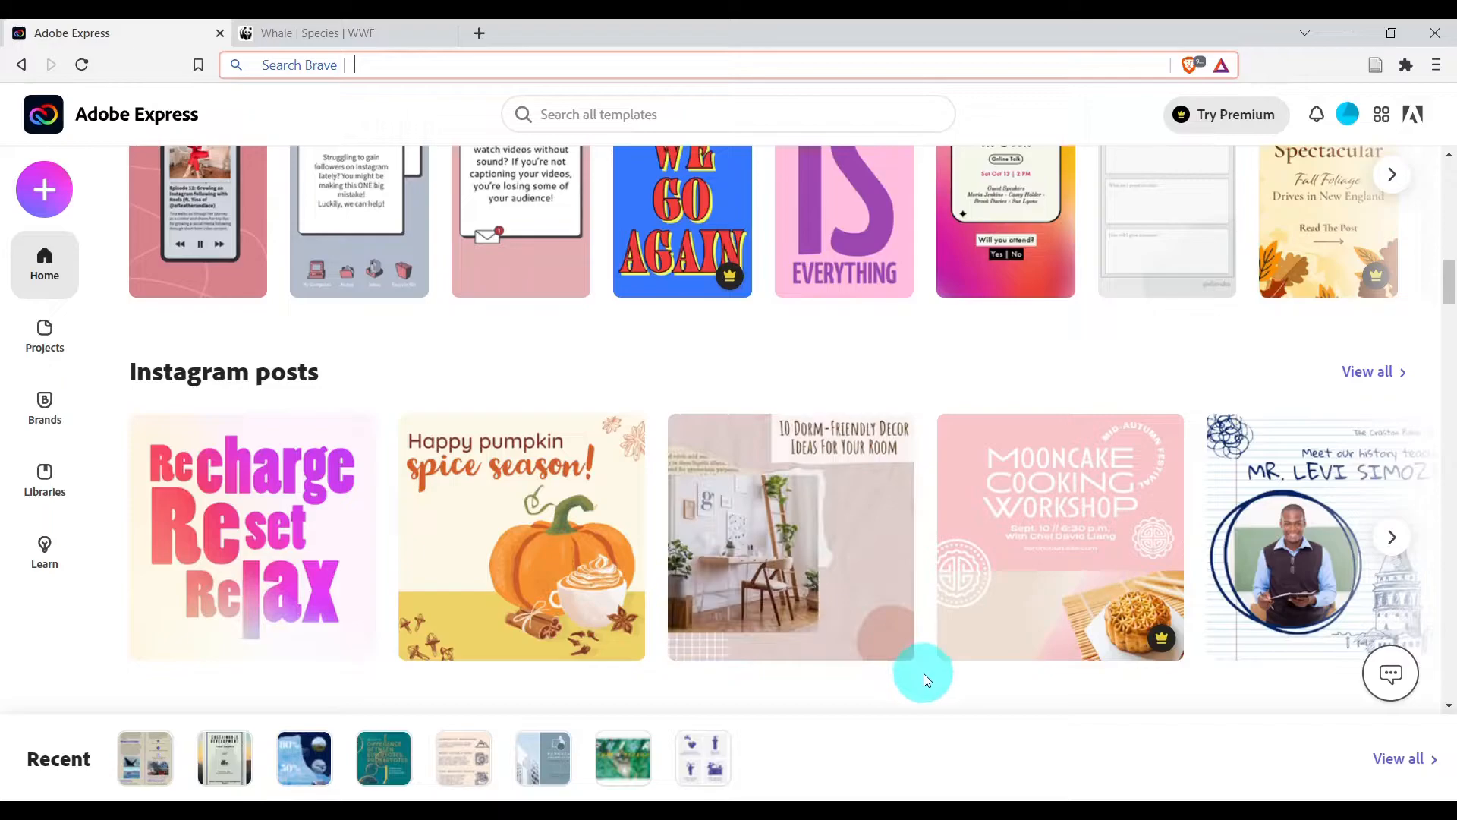
scroll(922, 672, "down", 4)
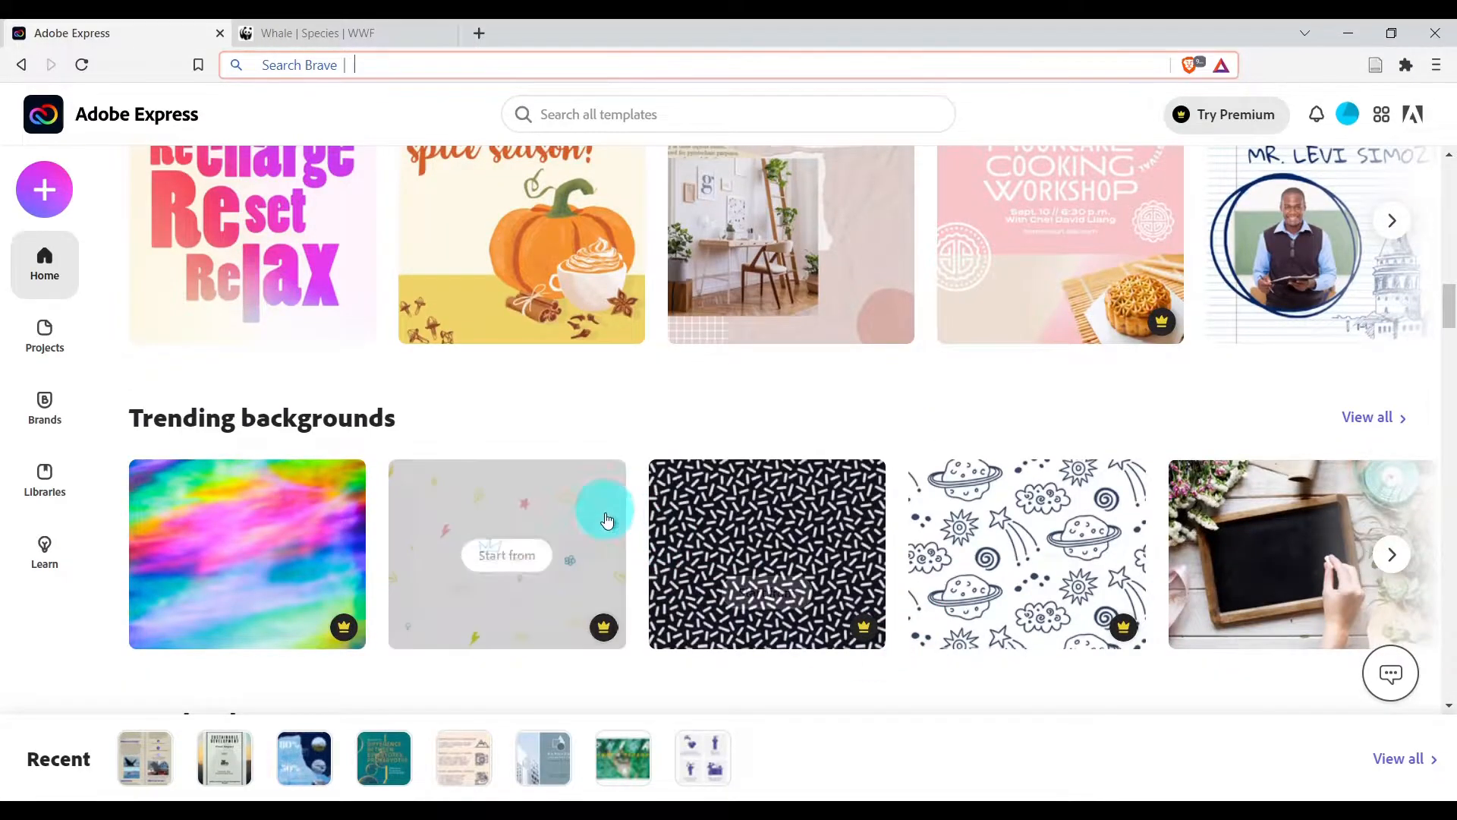
scroll(803, 494, "down", 4)
scroll(766, 486, "down", 4)
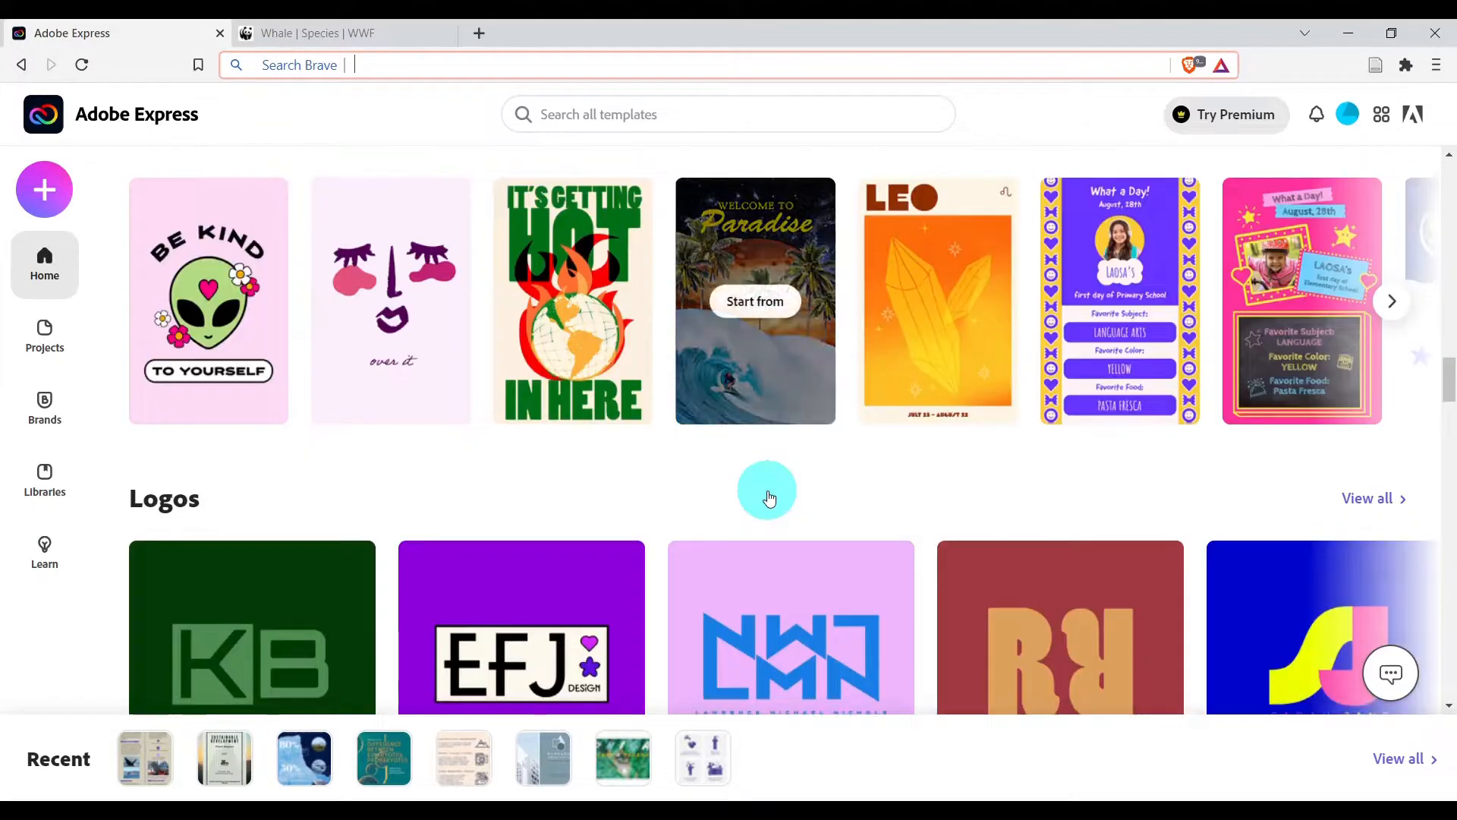
scroll(594, 453, "down", 4)
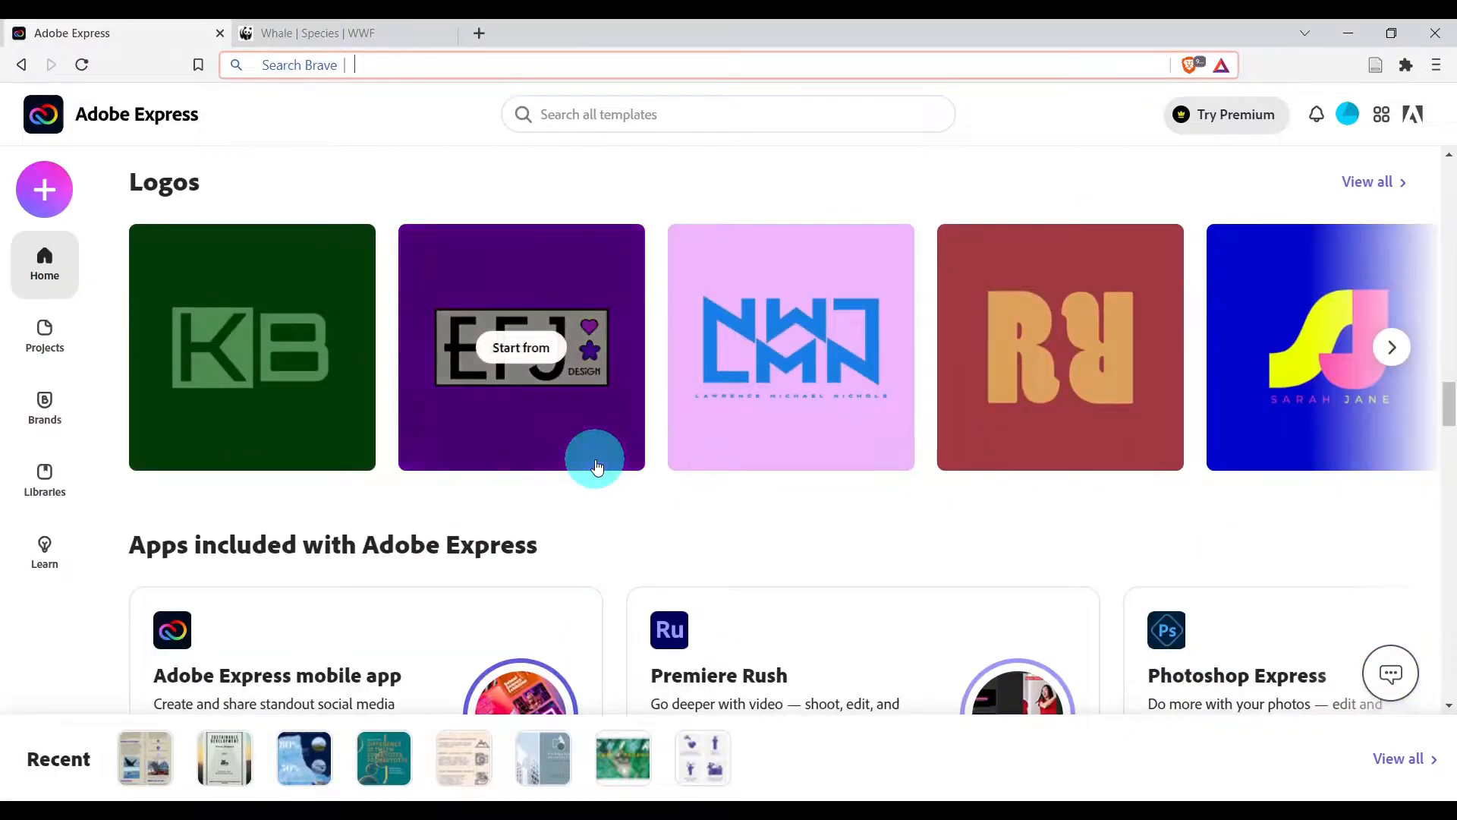
scroll(598, 460, "down", 10)
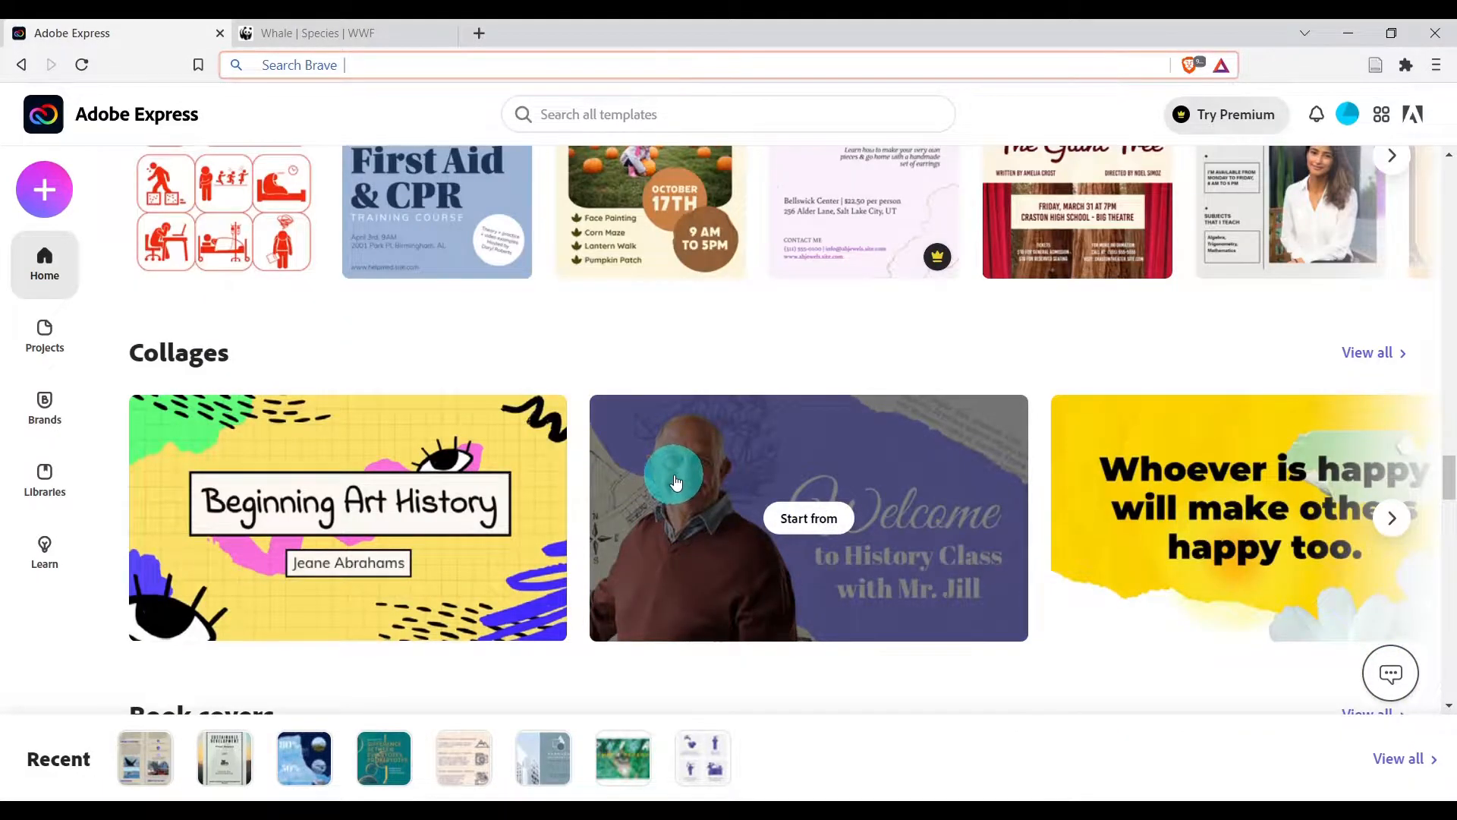
scroll(713, 388, "up", 4)
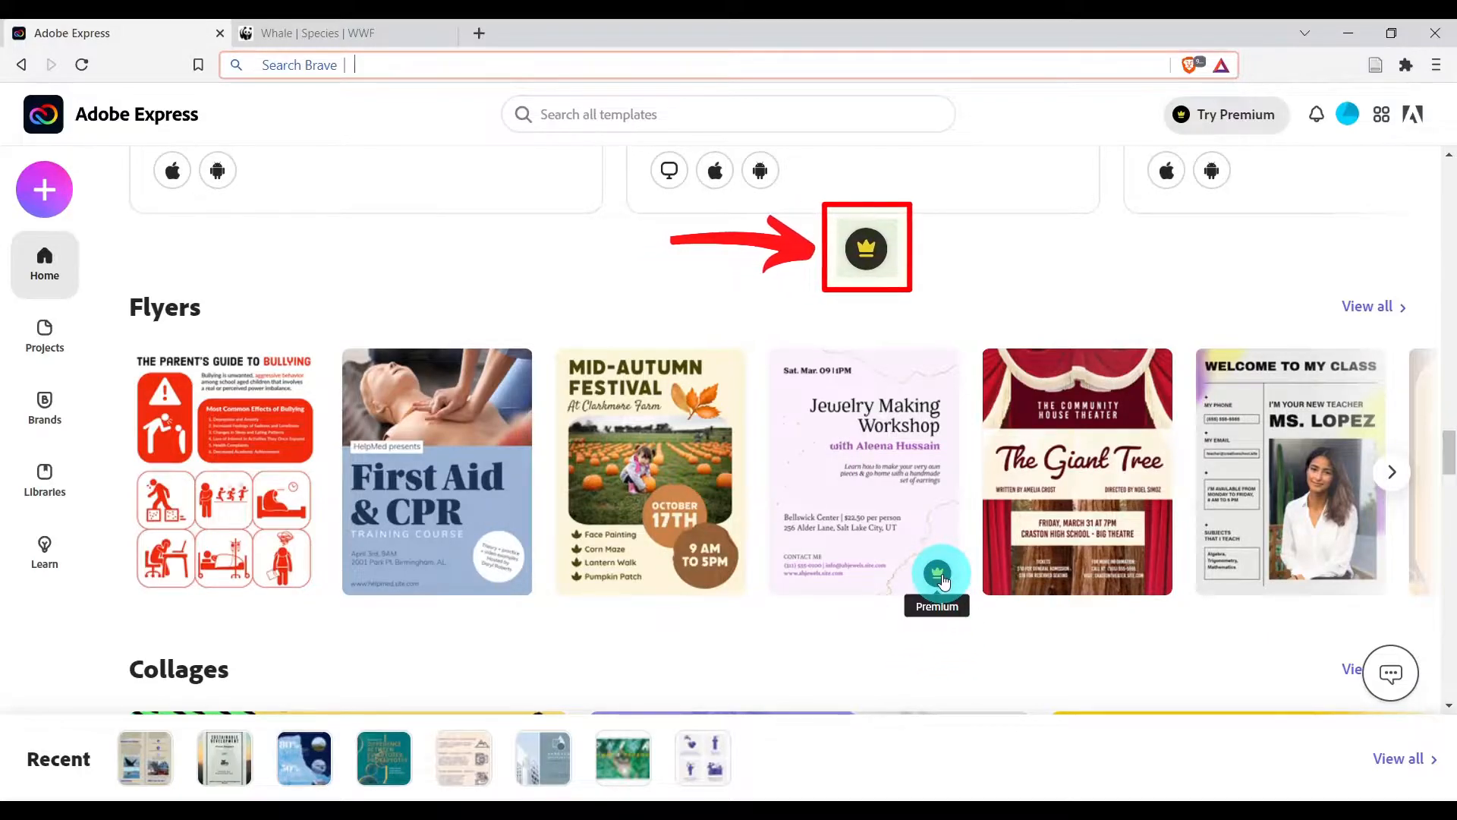
mouse_move(941, 516)
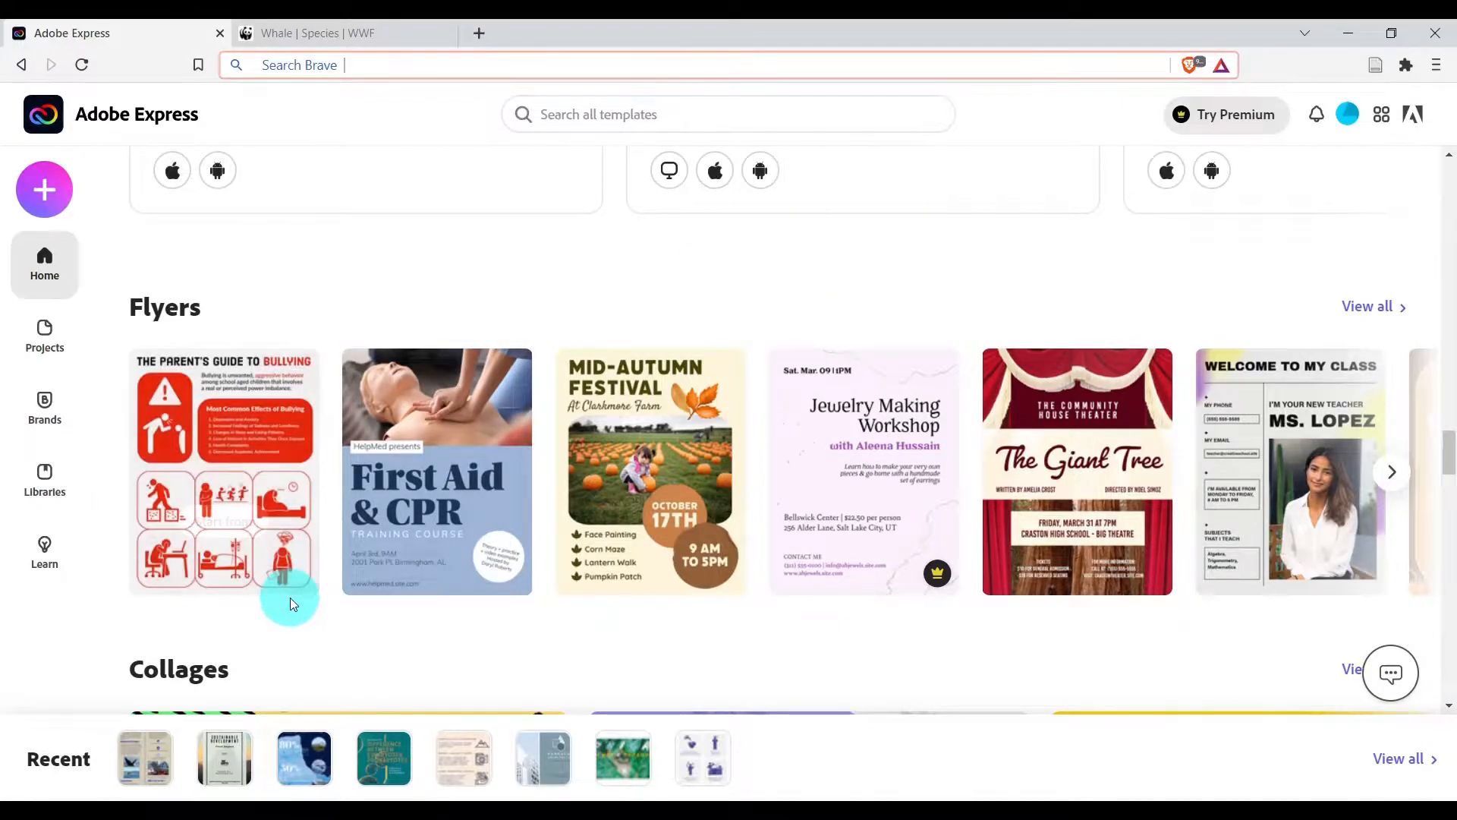
scroll(289, 598, "down", 1)
scroll(290, 598, "down", 2)
scroll(308, 578, "down", 4)
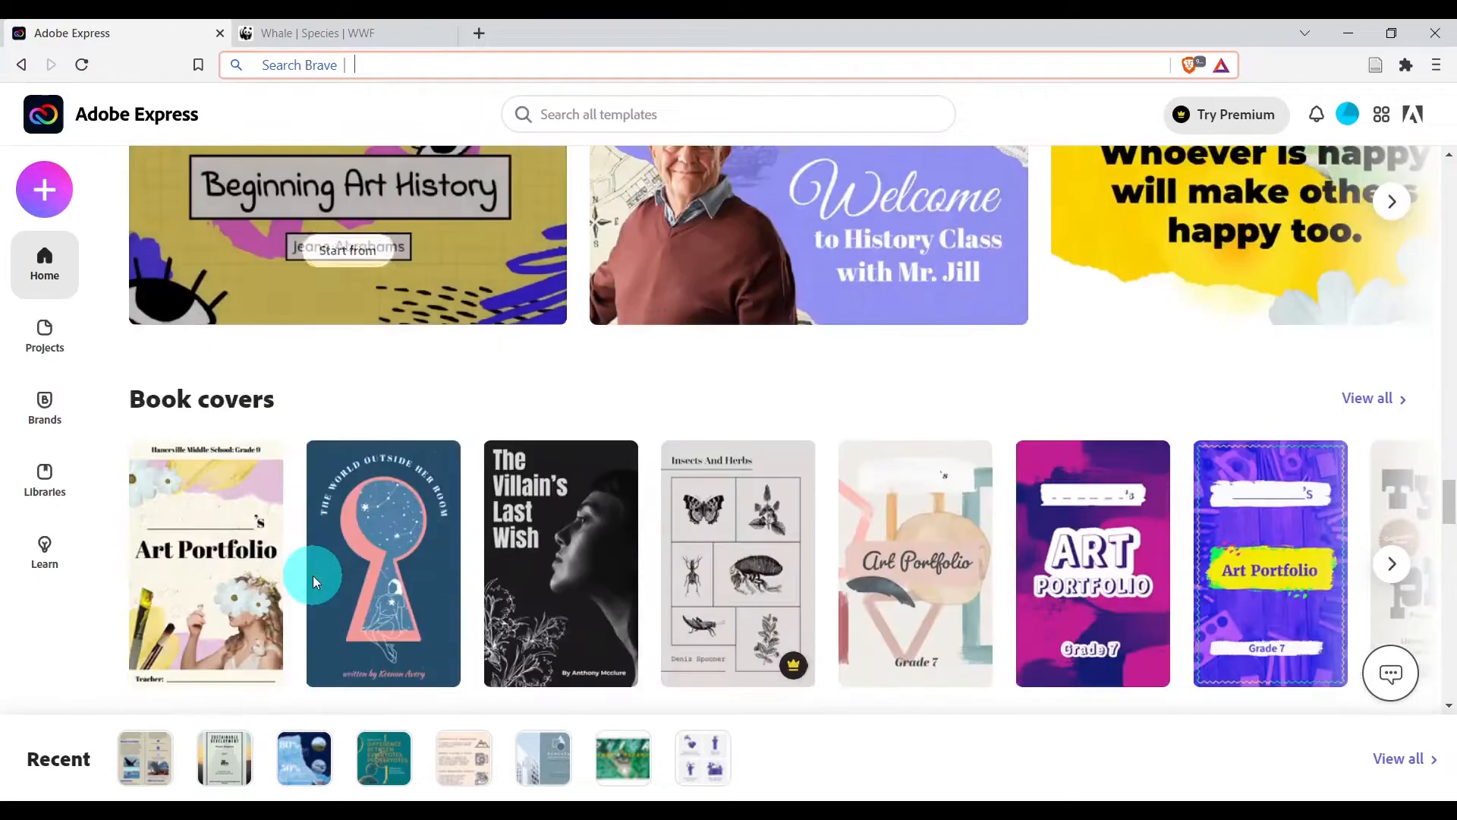
scroll(316, 583, "down", 3)
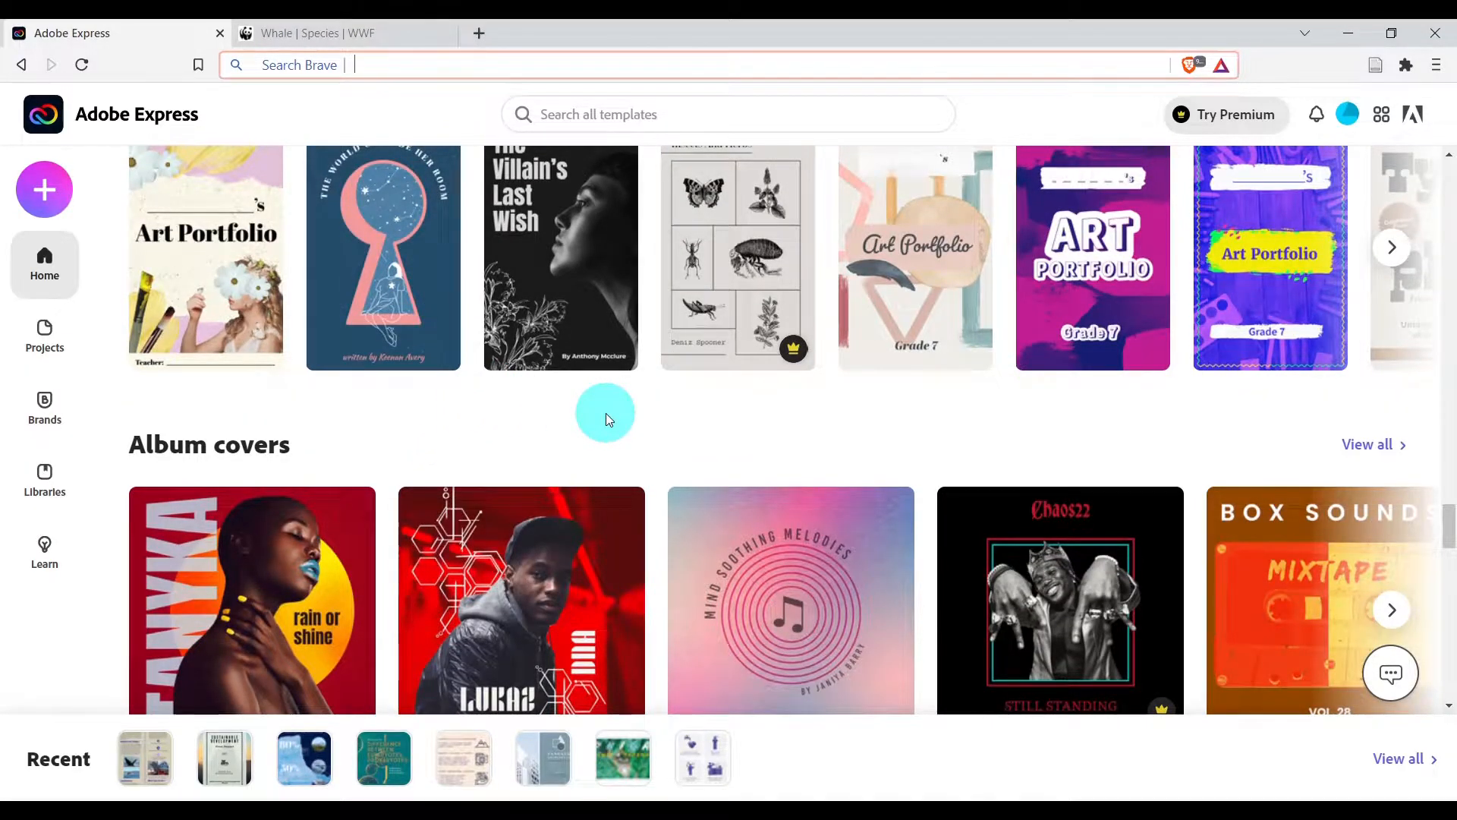
scroll(607, 412, "up", 3)
scroll(612, 413, "down", 8)
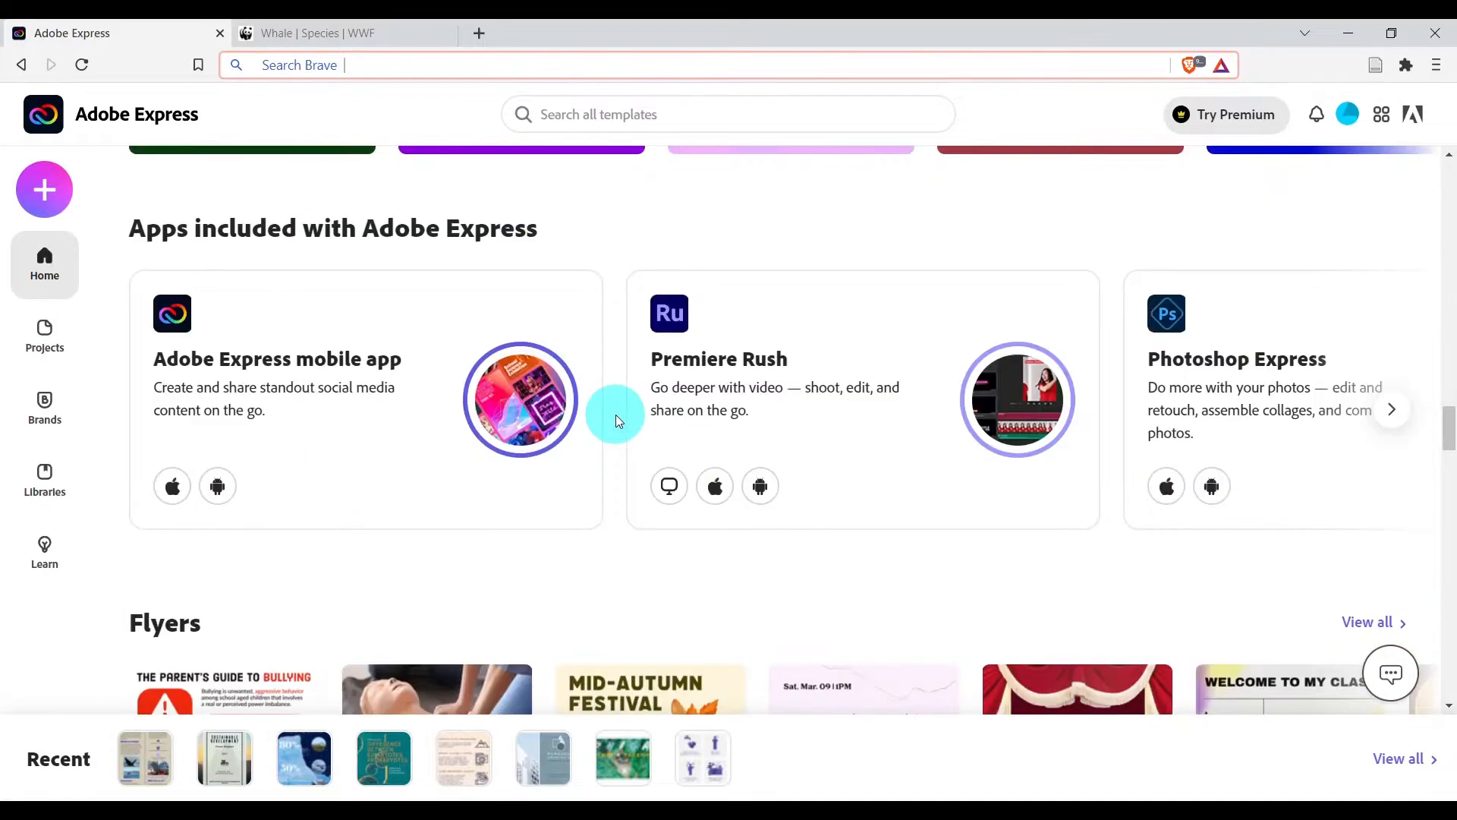
scroll(612, 416, "down", 6)
scroll(612, 416, "up", 15)
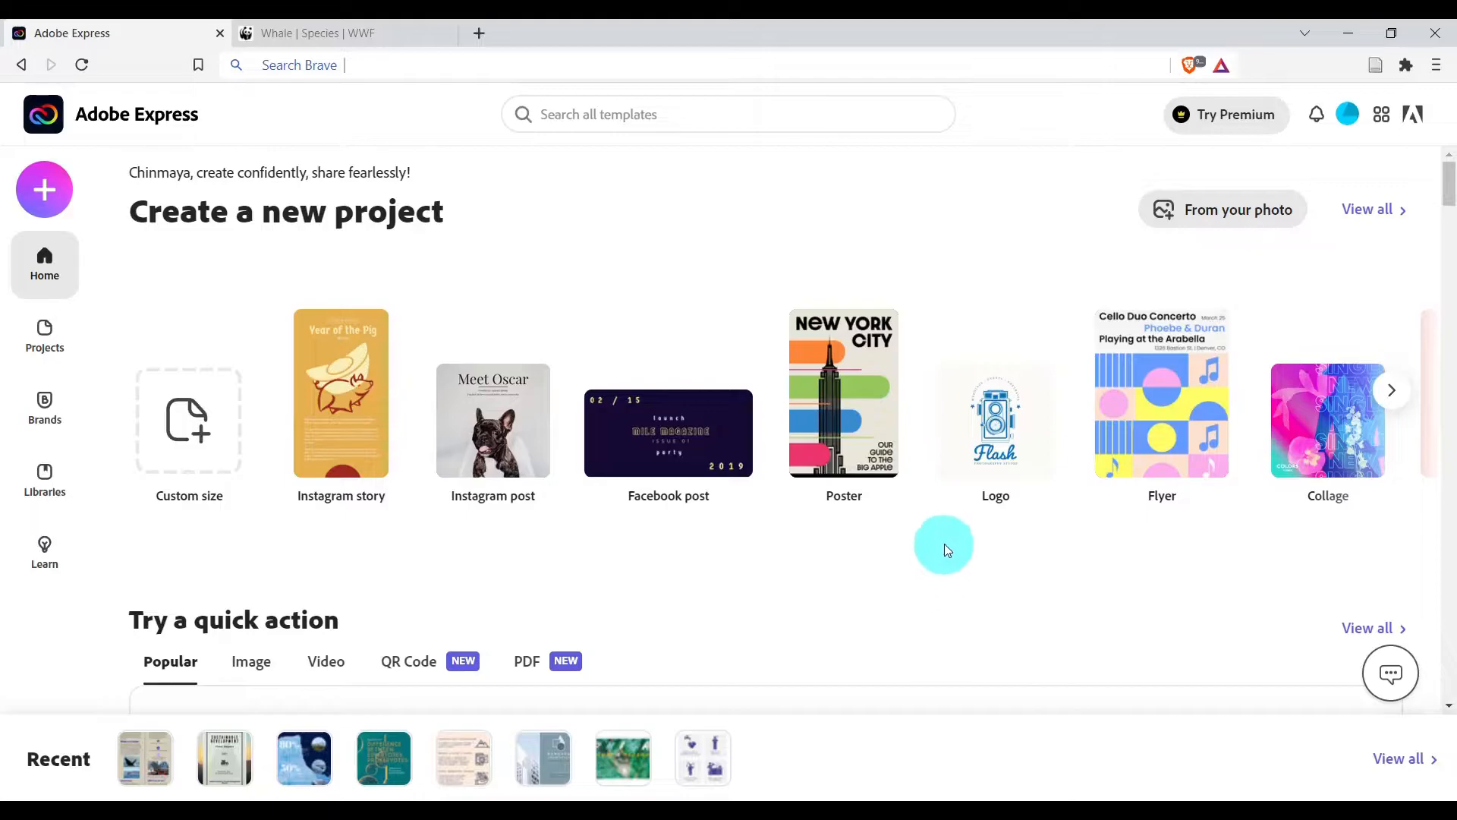
Search all templates for "infographic".
mouse_move(895, 335)
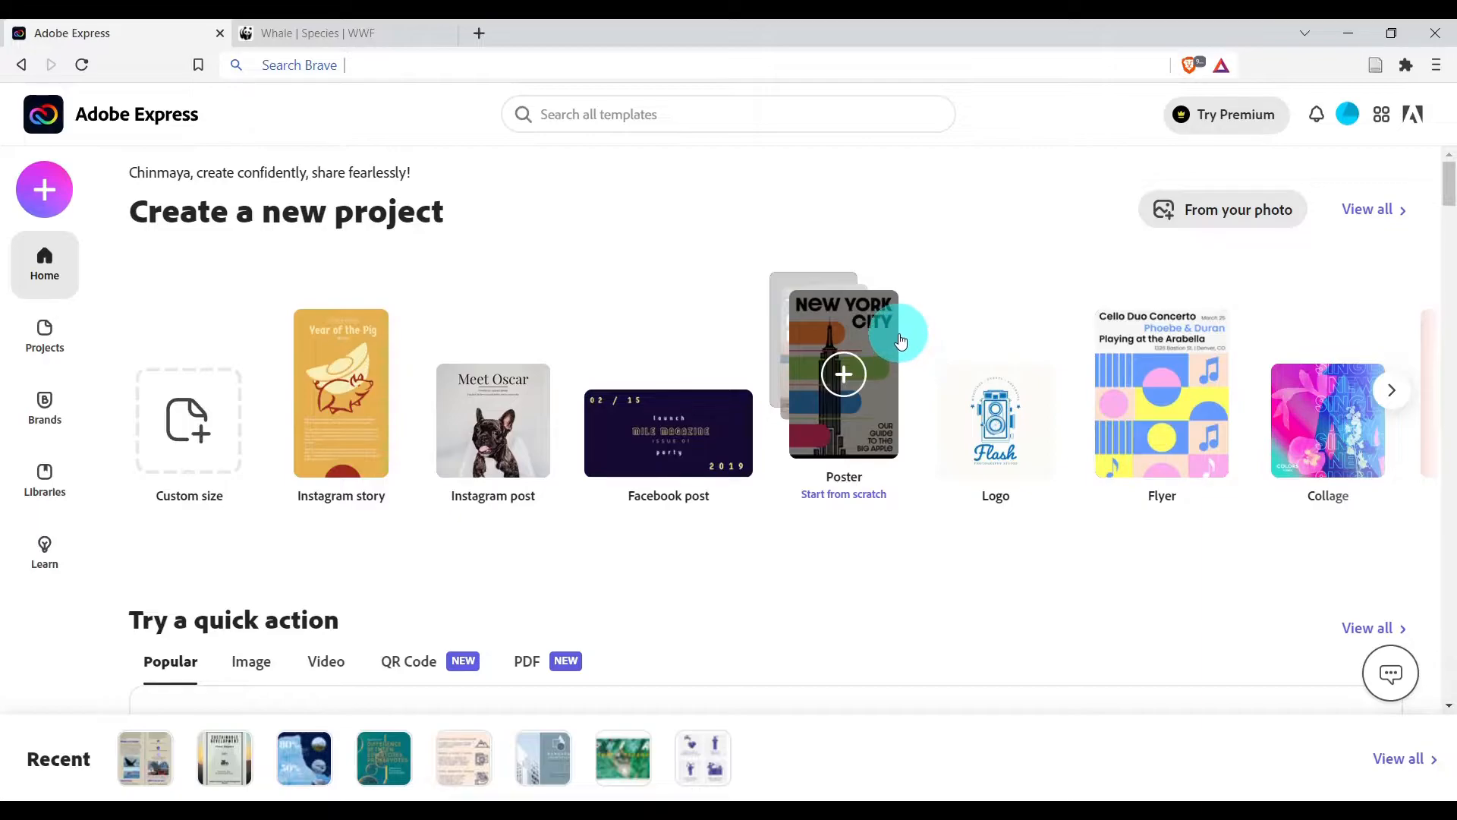
left_click(786, 113)
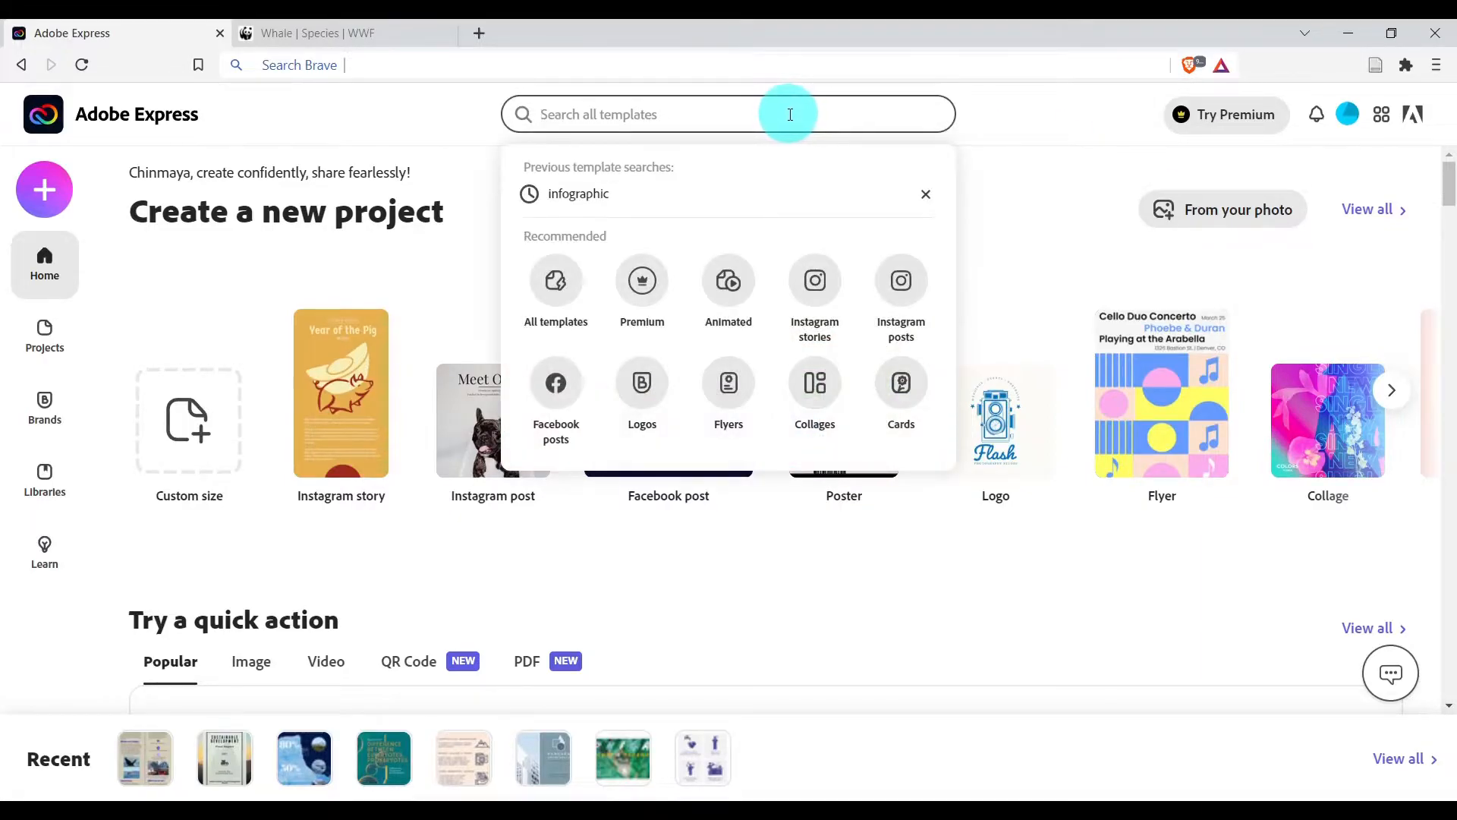
type("infographi")
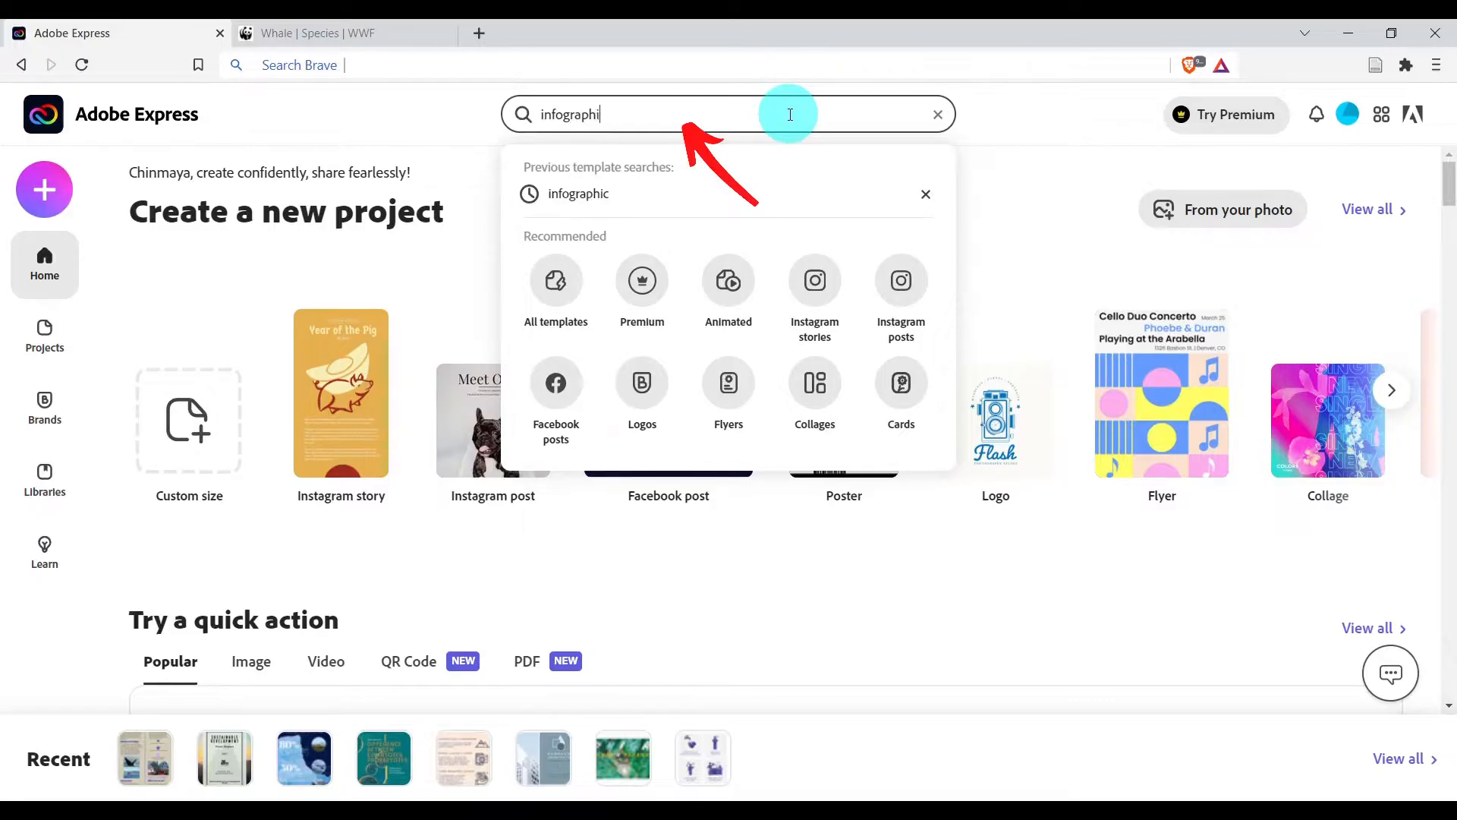
type("c")
key("Return")
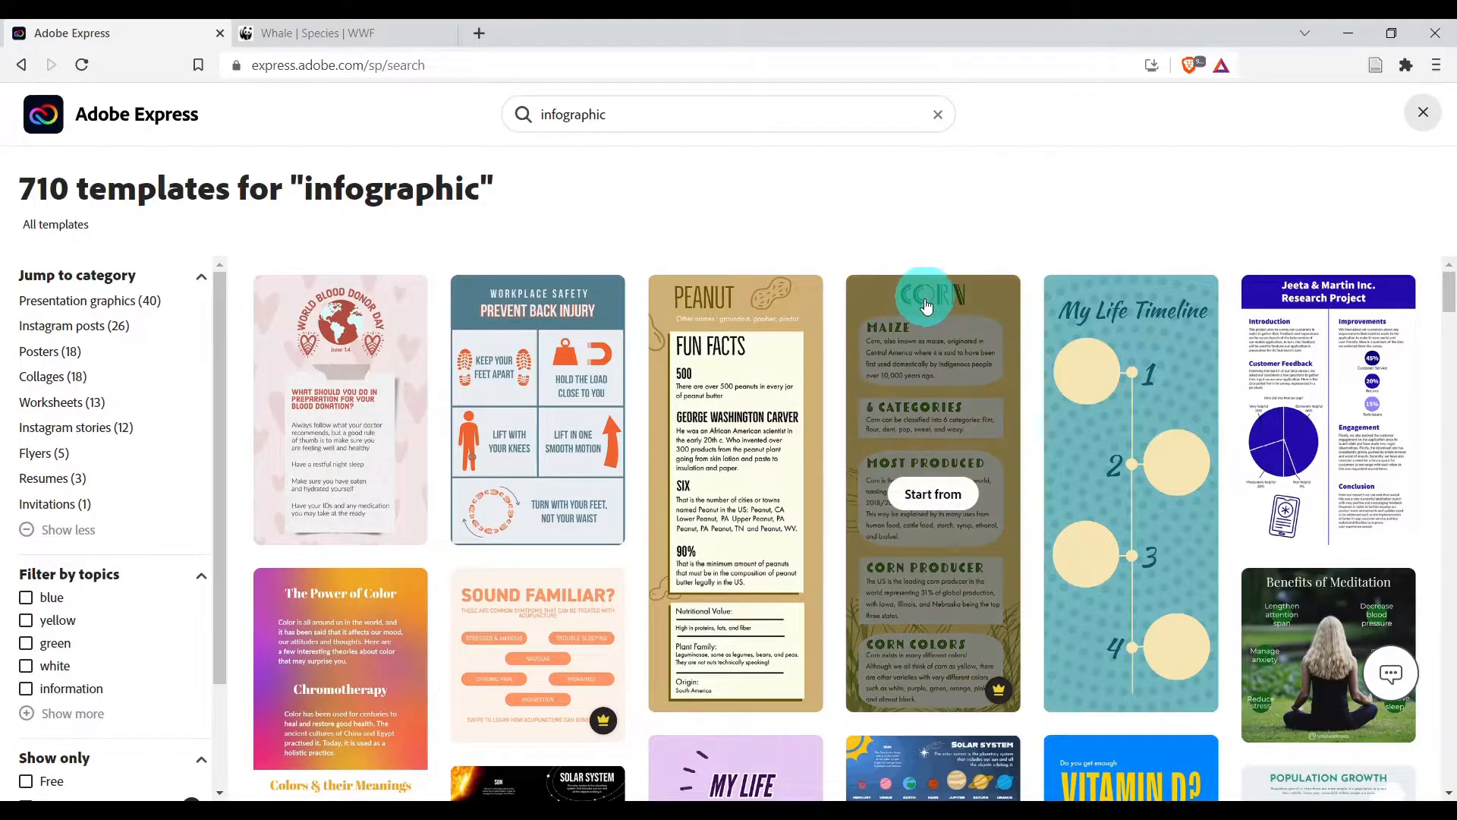
Look over the infographic templates and filter the results to show only free ones.
scroll(923, 307, "down", 8)
scroll(923, 313, "down", 8)
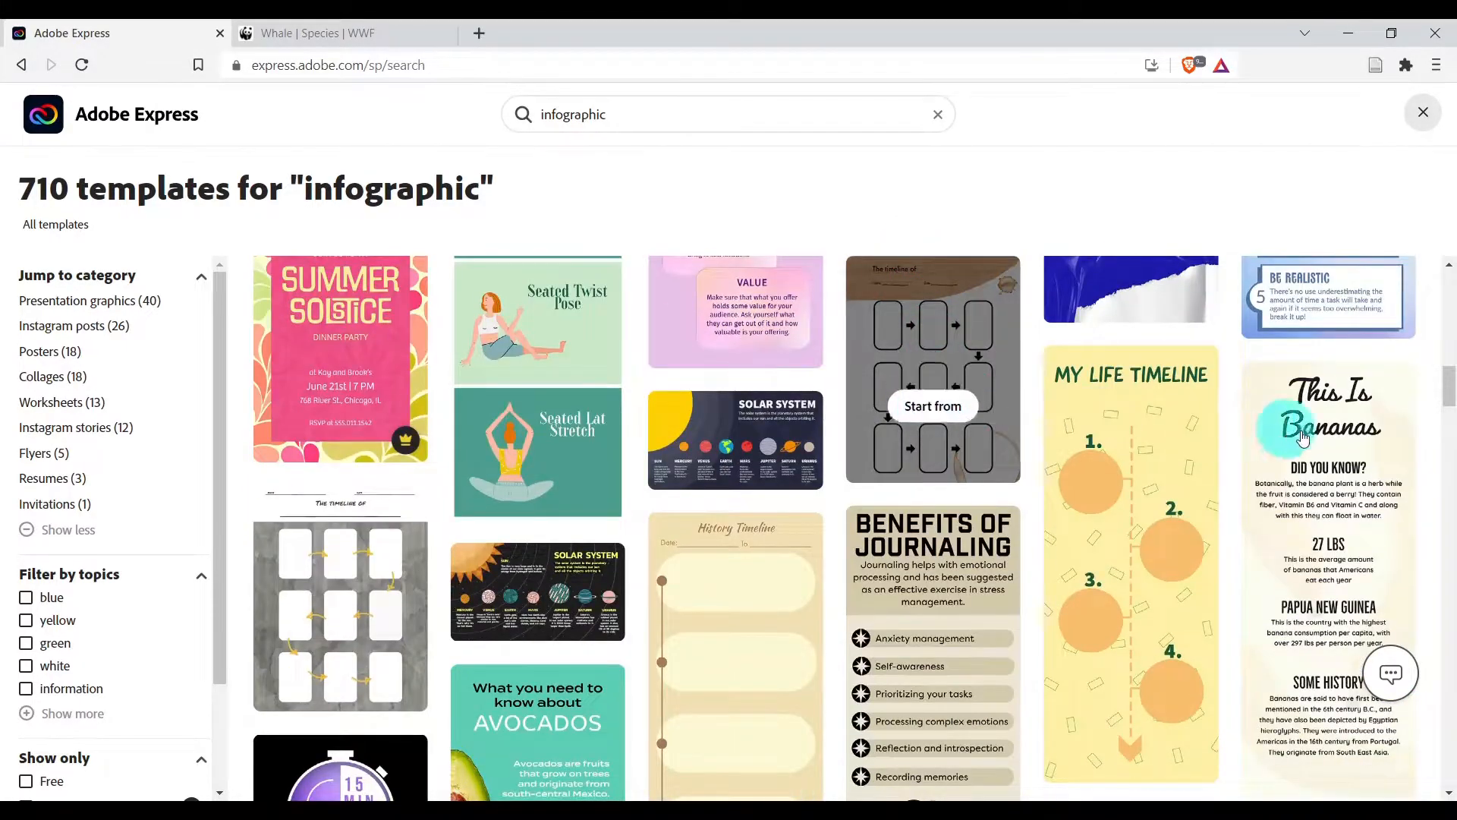
scroll(939, 418, "down", 4)
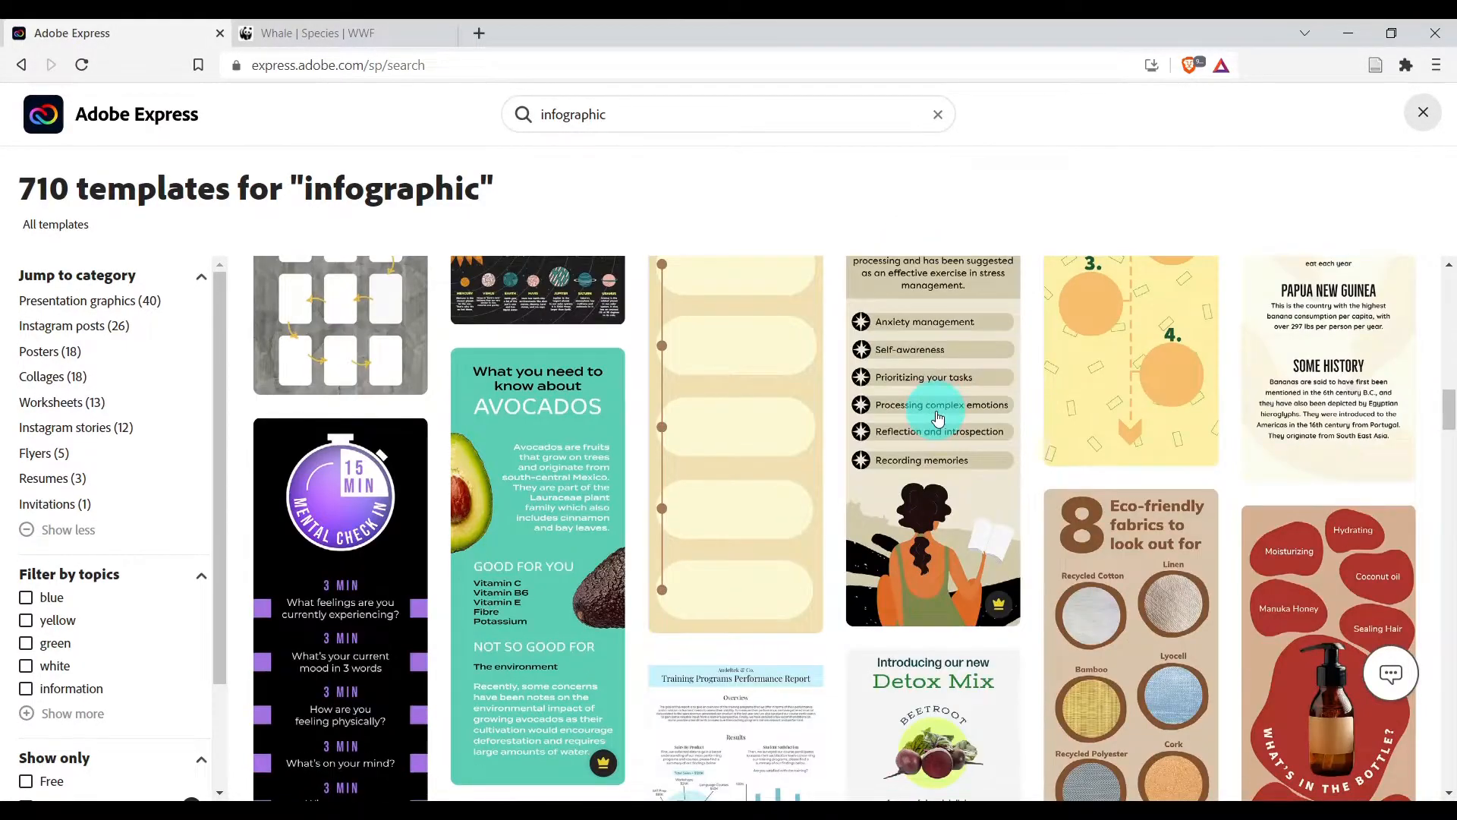
scroll(938, 418, "down", 4)
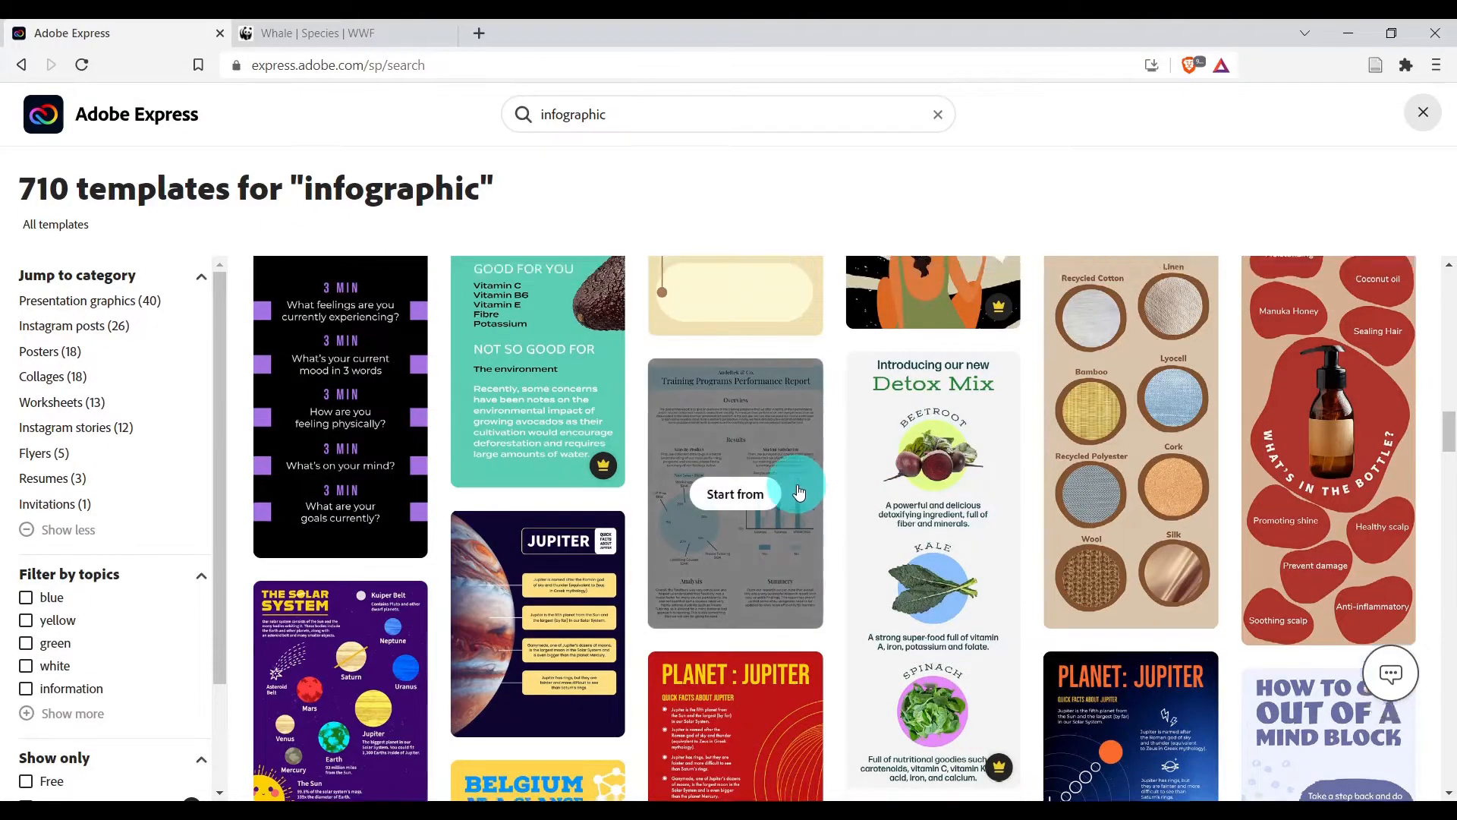
scroll(799, 492, "up", 15)
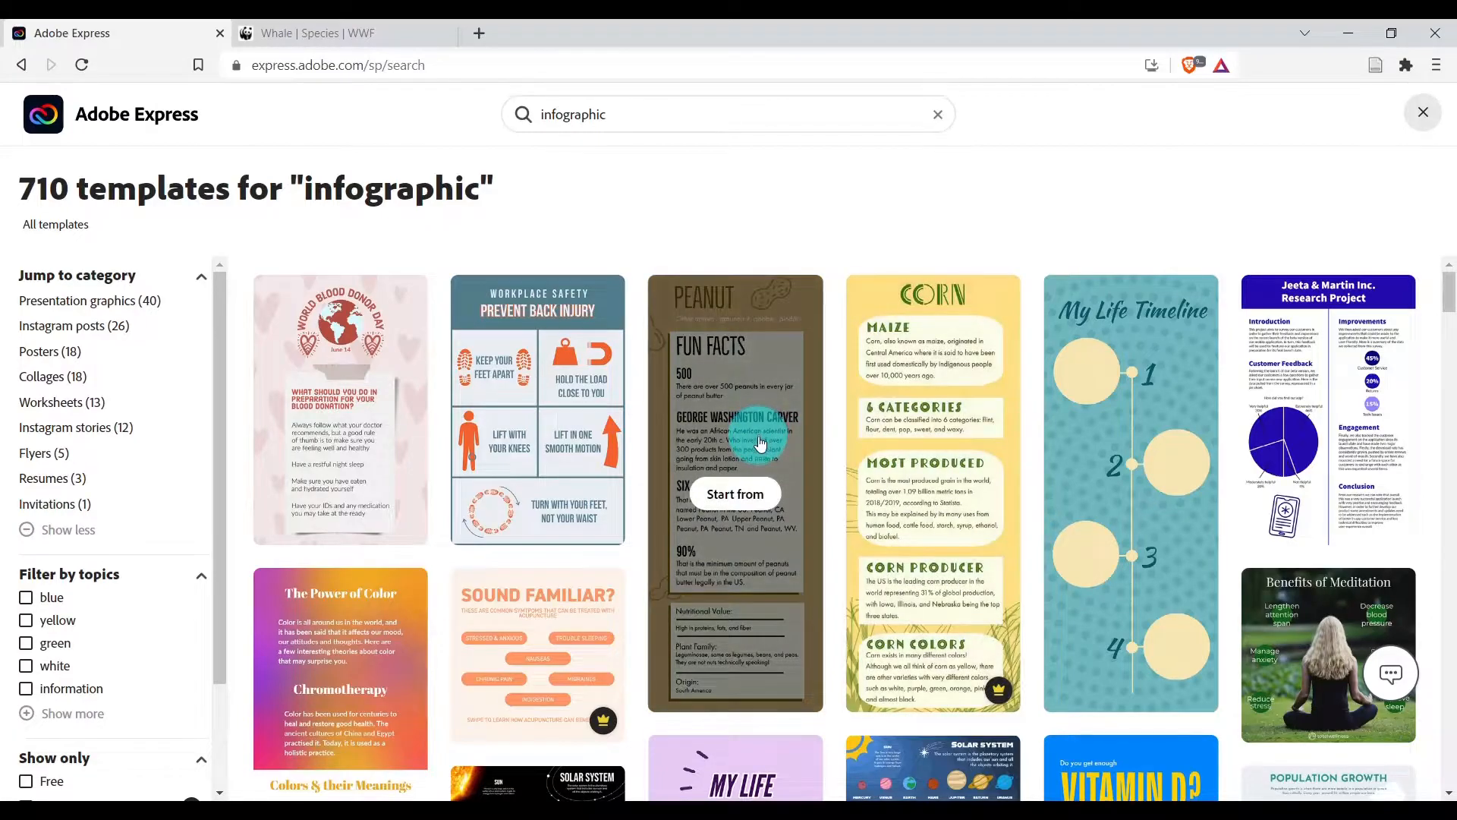
scroll(762, 438, "down", 4)
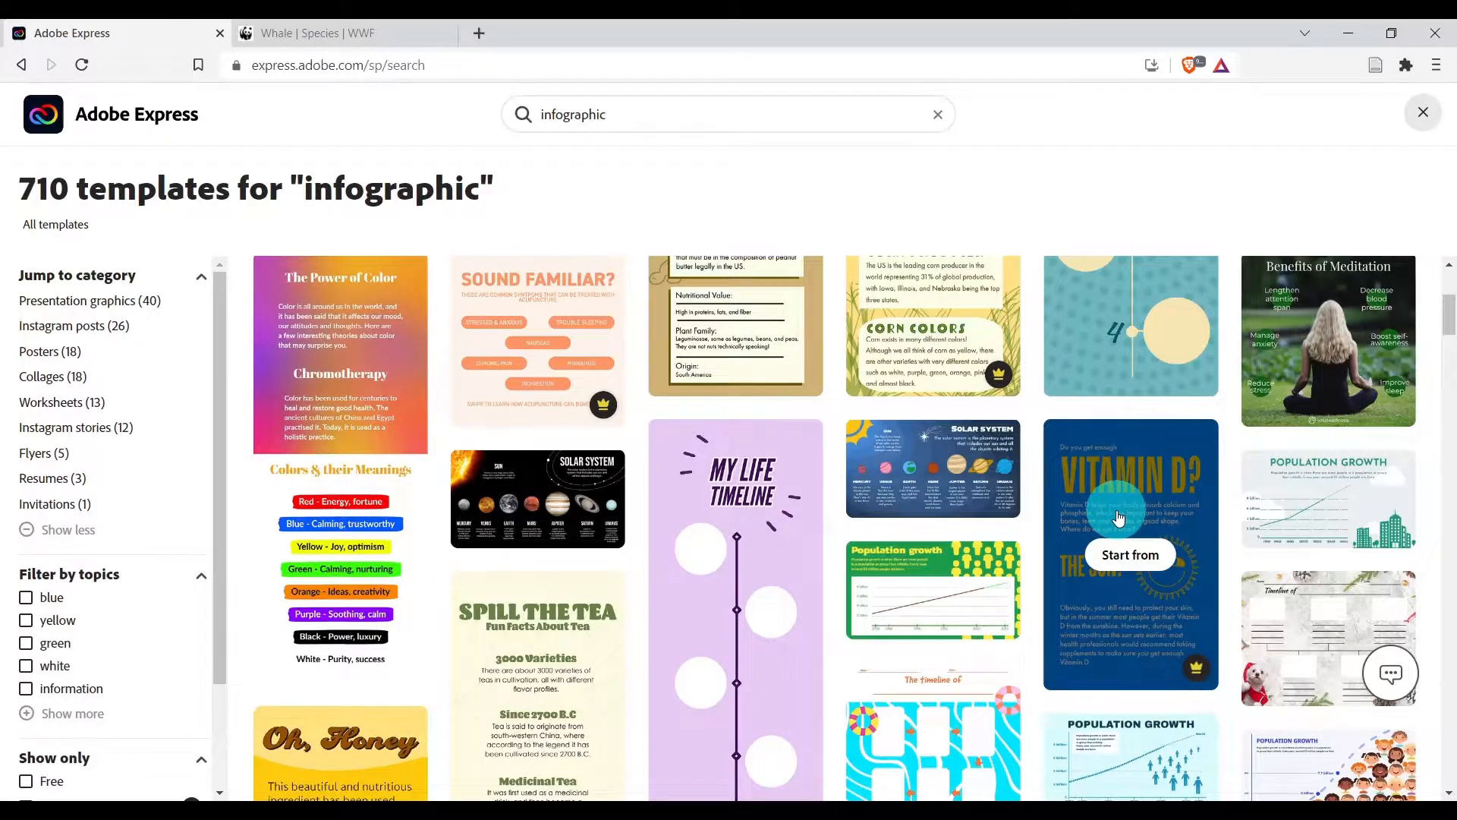
scroll(152, 402, "down", 2)
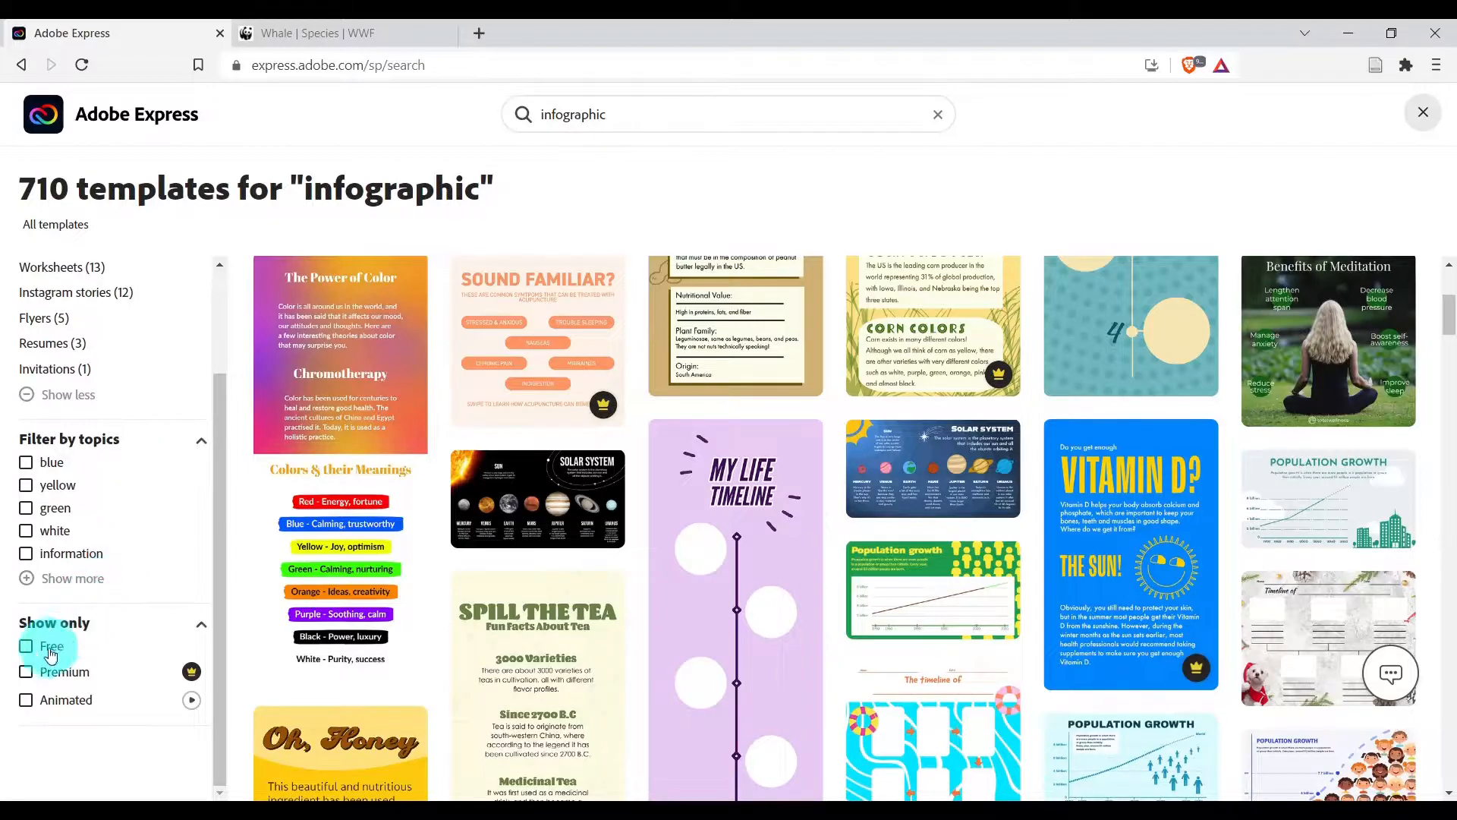
left_click(26, 647)
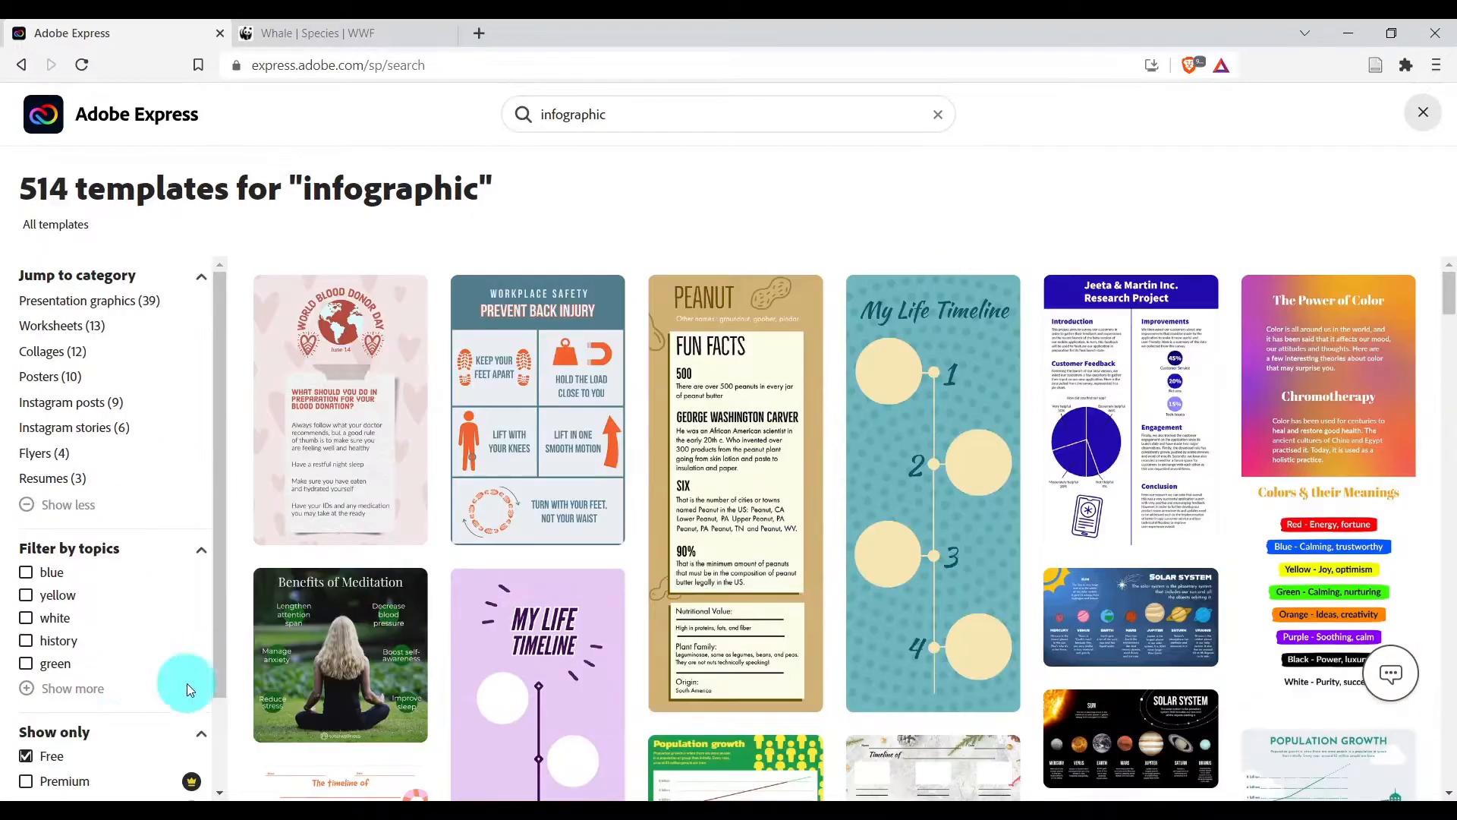
Start a project from the blue "Jeeta & Martin Inc. Research Project" infographic template.
scroll(101, 727, "down", 2)
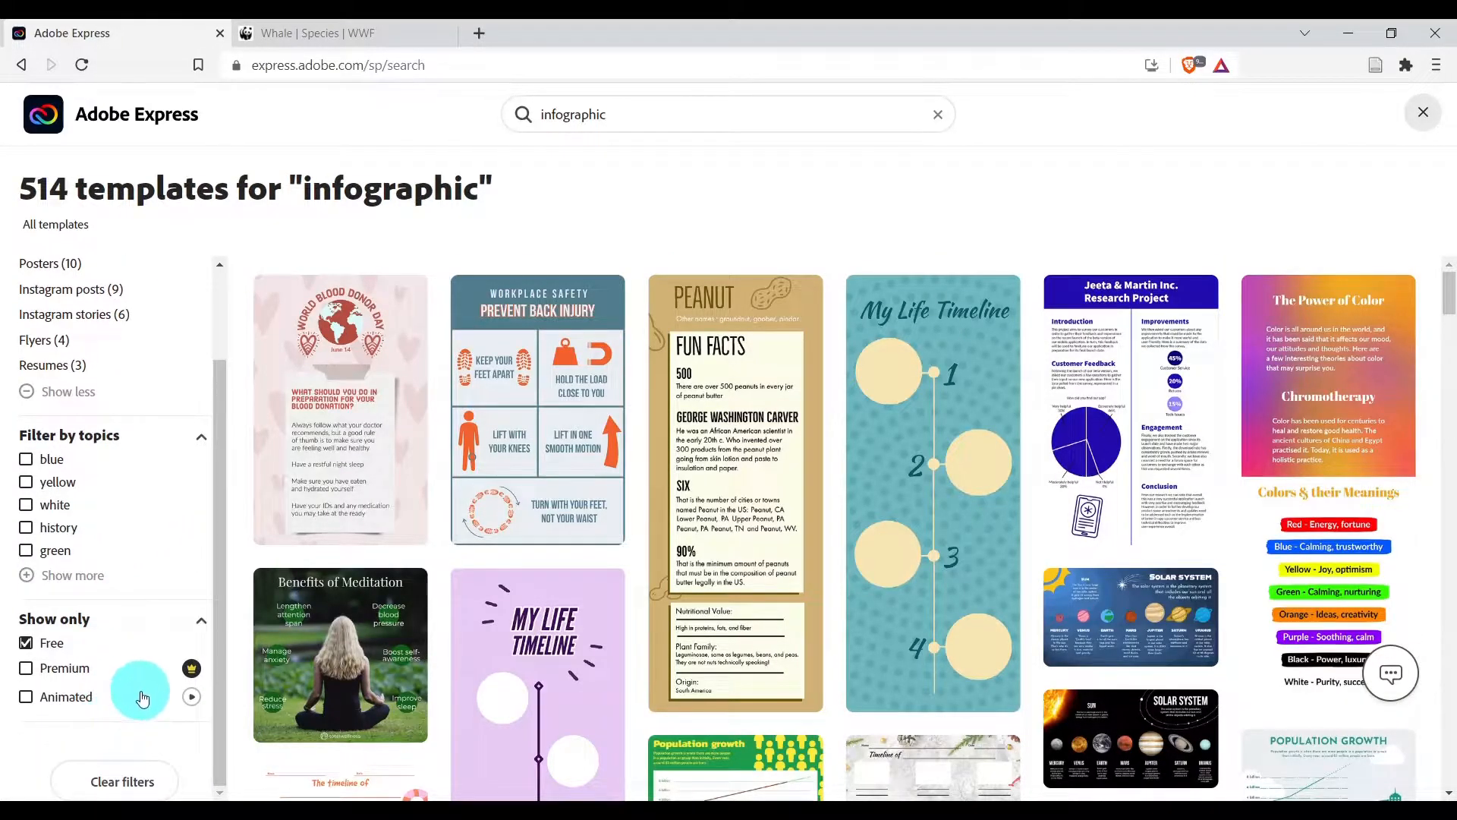
scroll(142, 697, "up", 2)
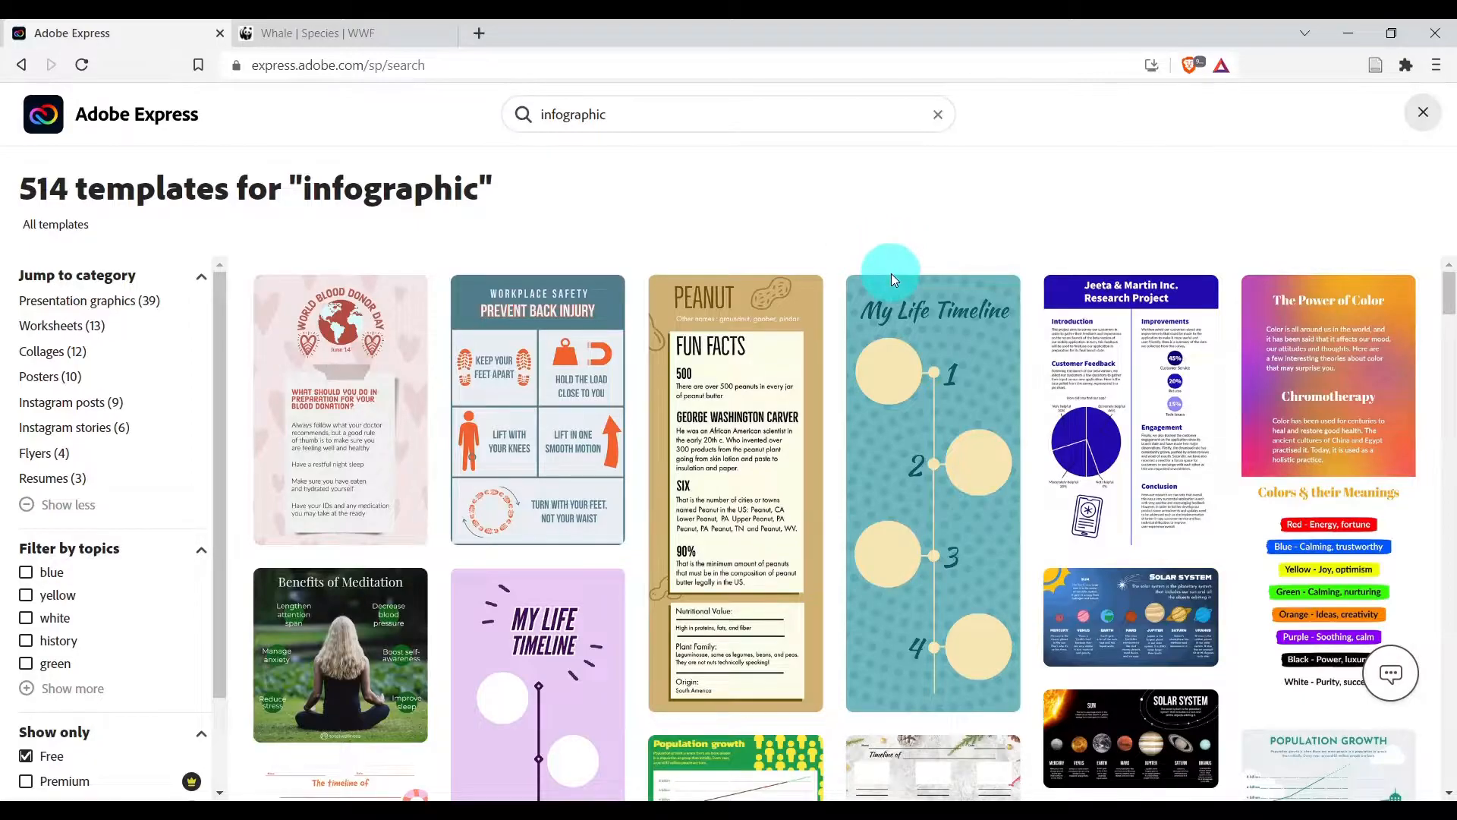
mouse_move(1131, 334)
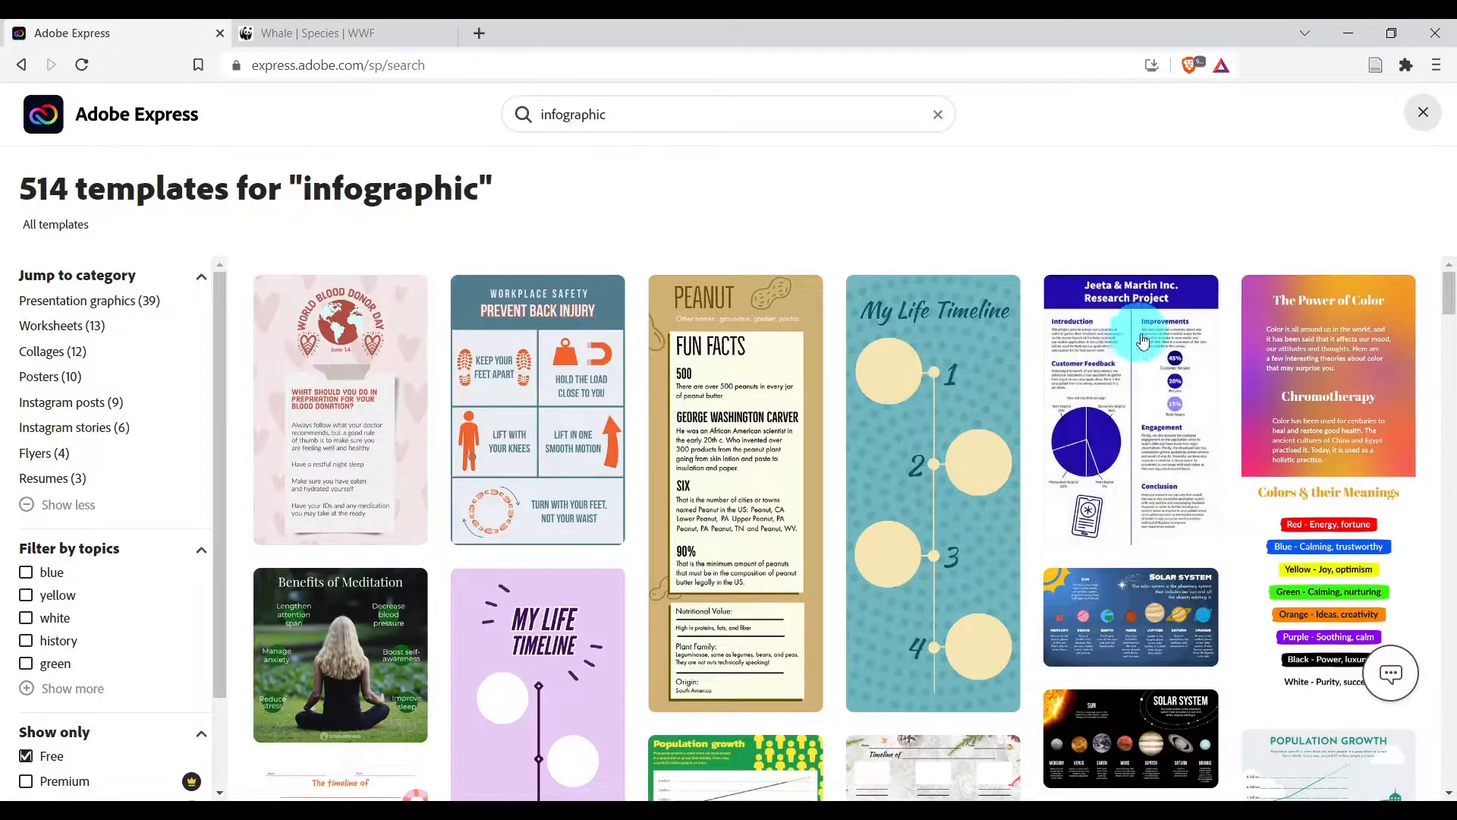
left_click(1127, 359)
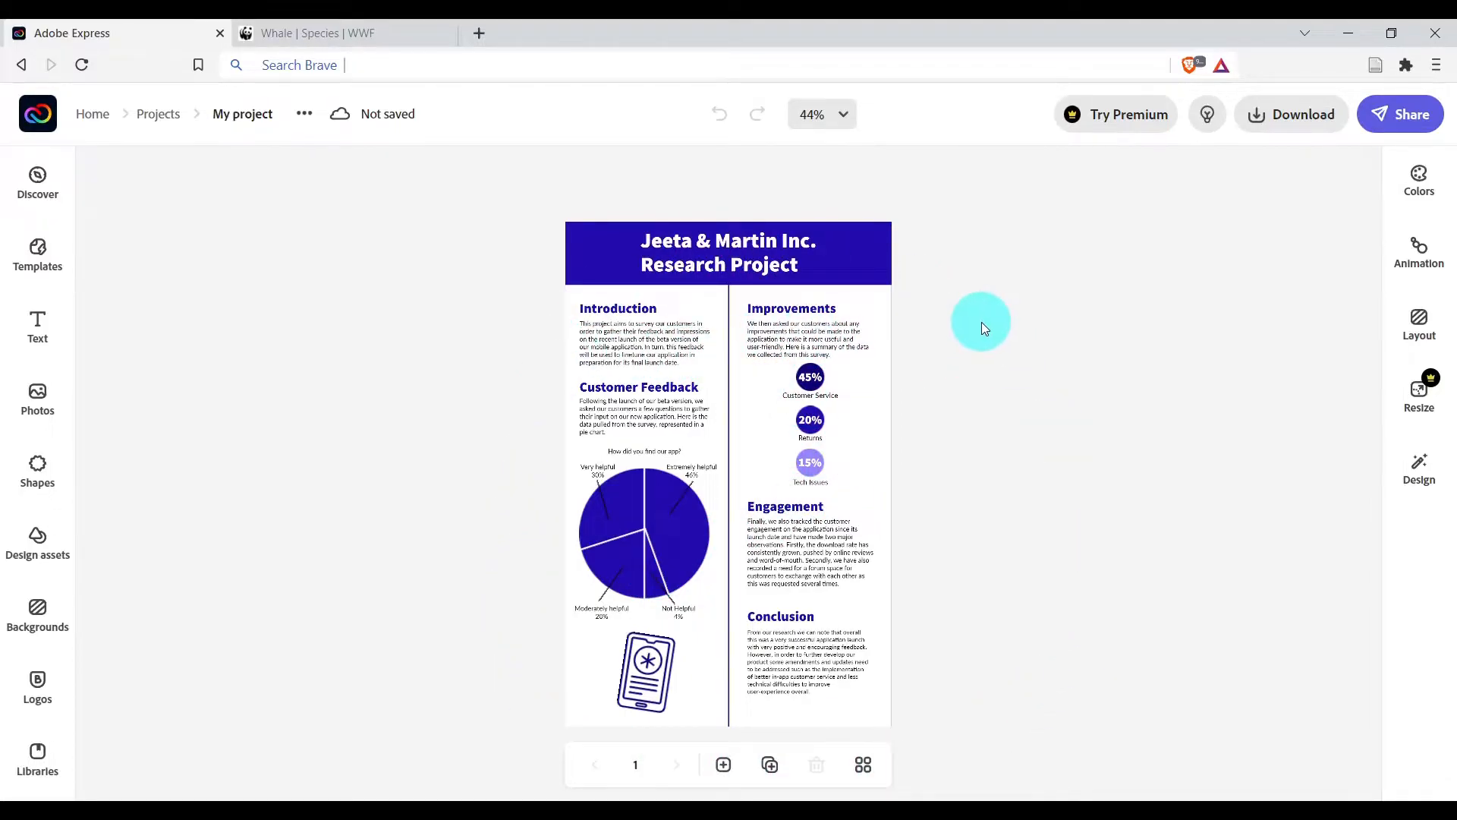
Look over the WWF whale page's facts and whale family sections, then return to the infographic in Adobe Express.
left_click(397, 32)
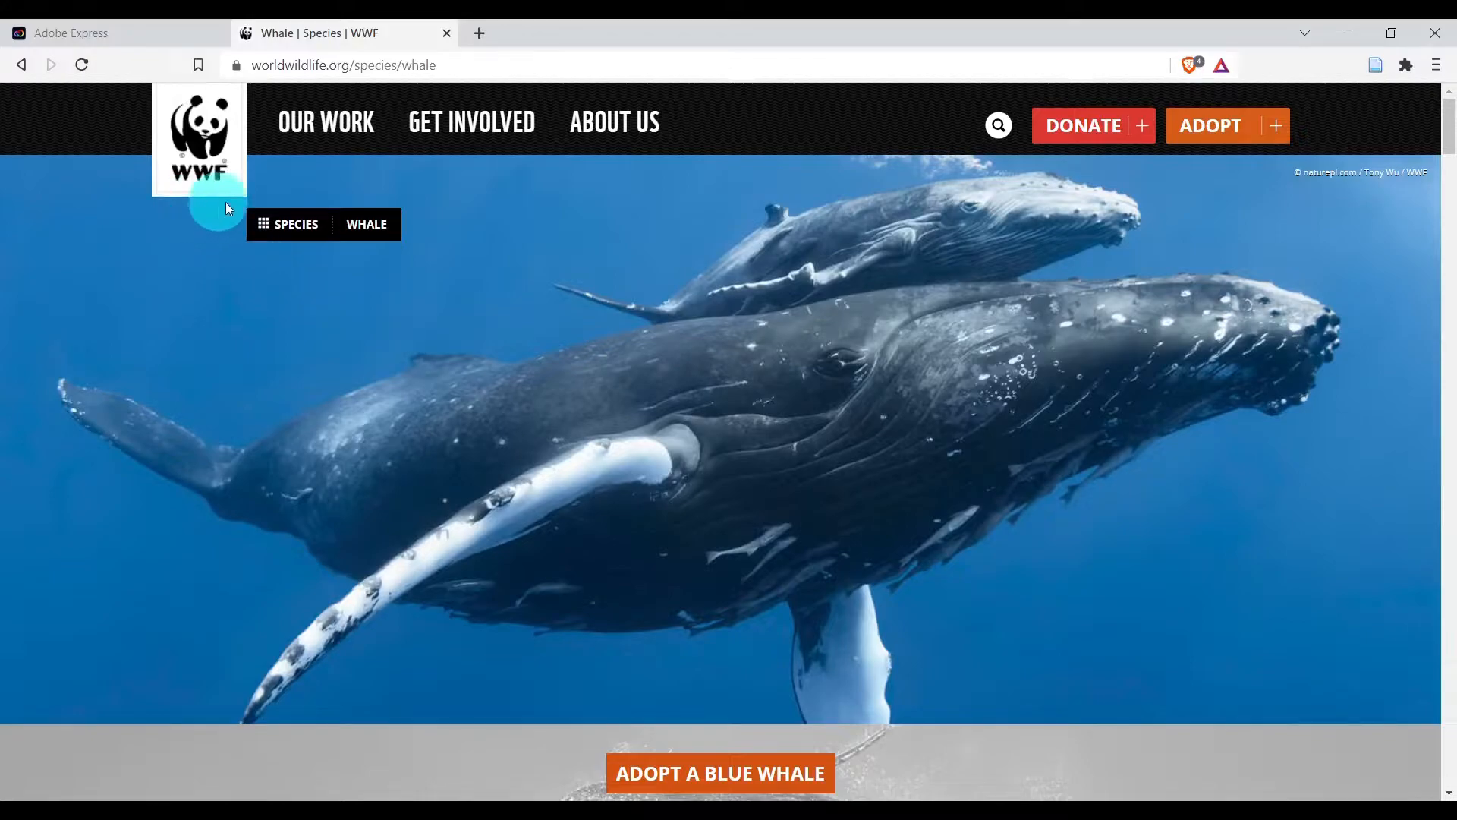
scroll(581, 279, "down", 10)
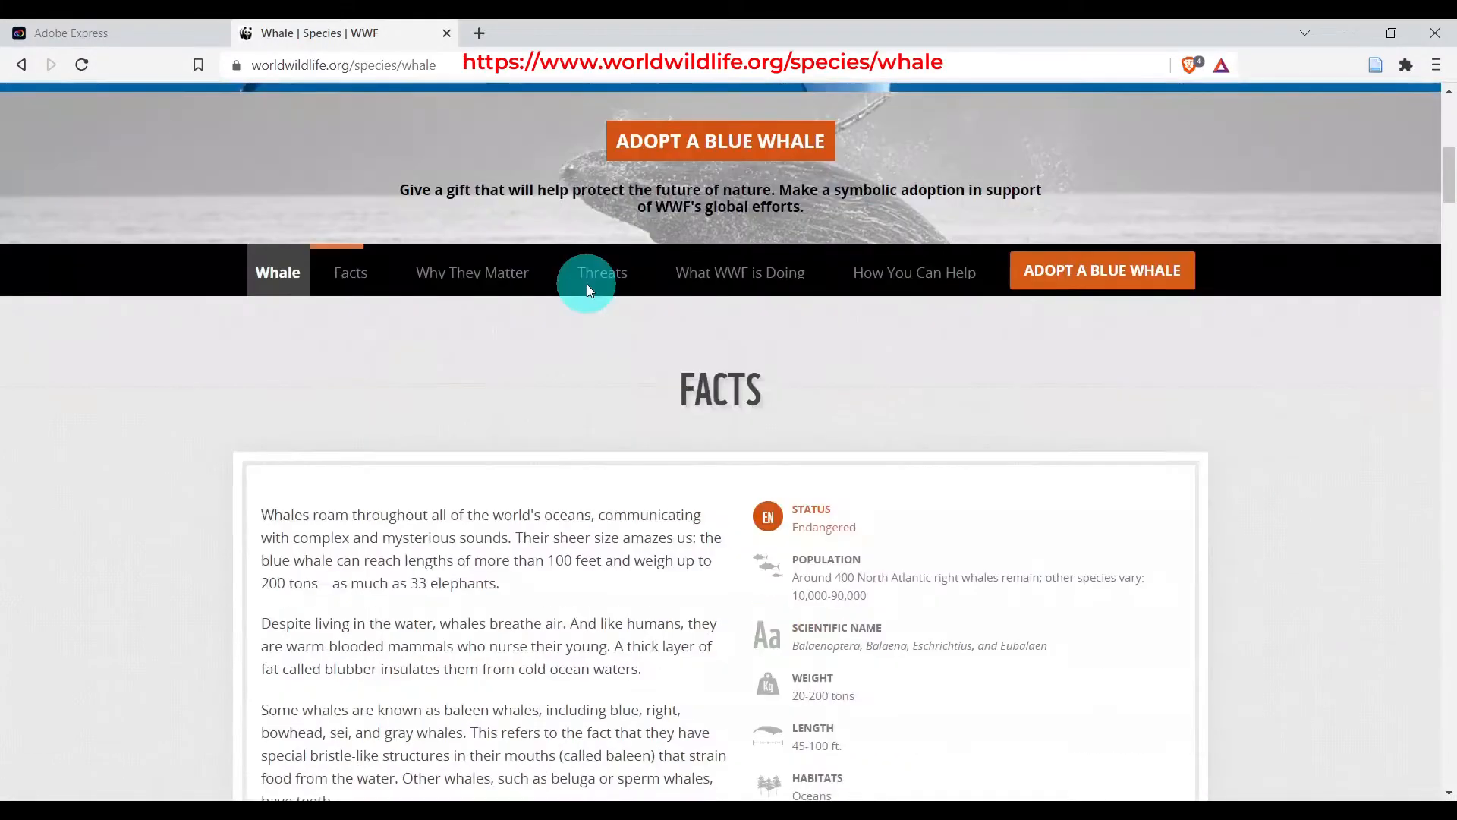
scroll(590, 293, "down", 12)
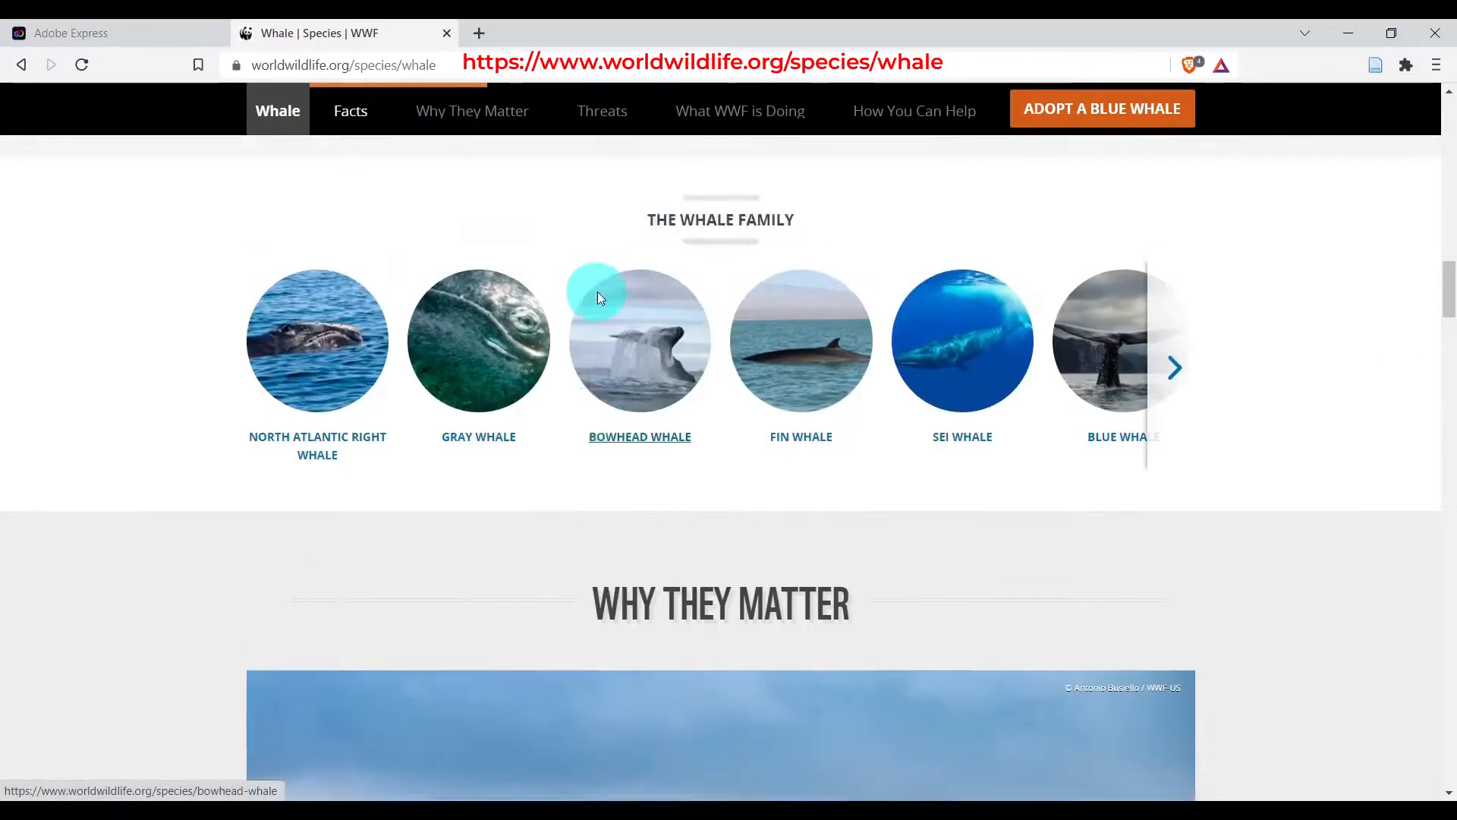
scroll(598, 291, "up", 12)
scroll(603, 291, "up", 10)
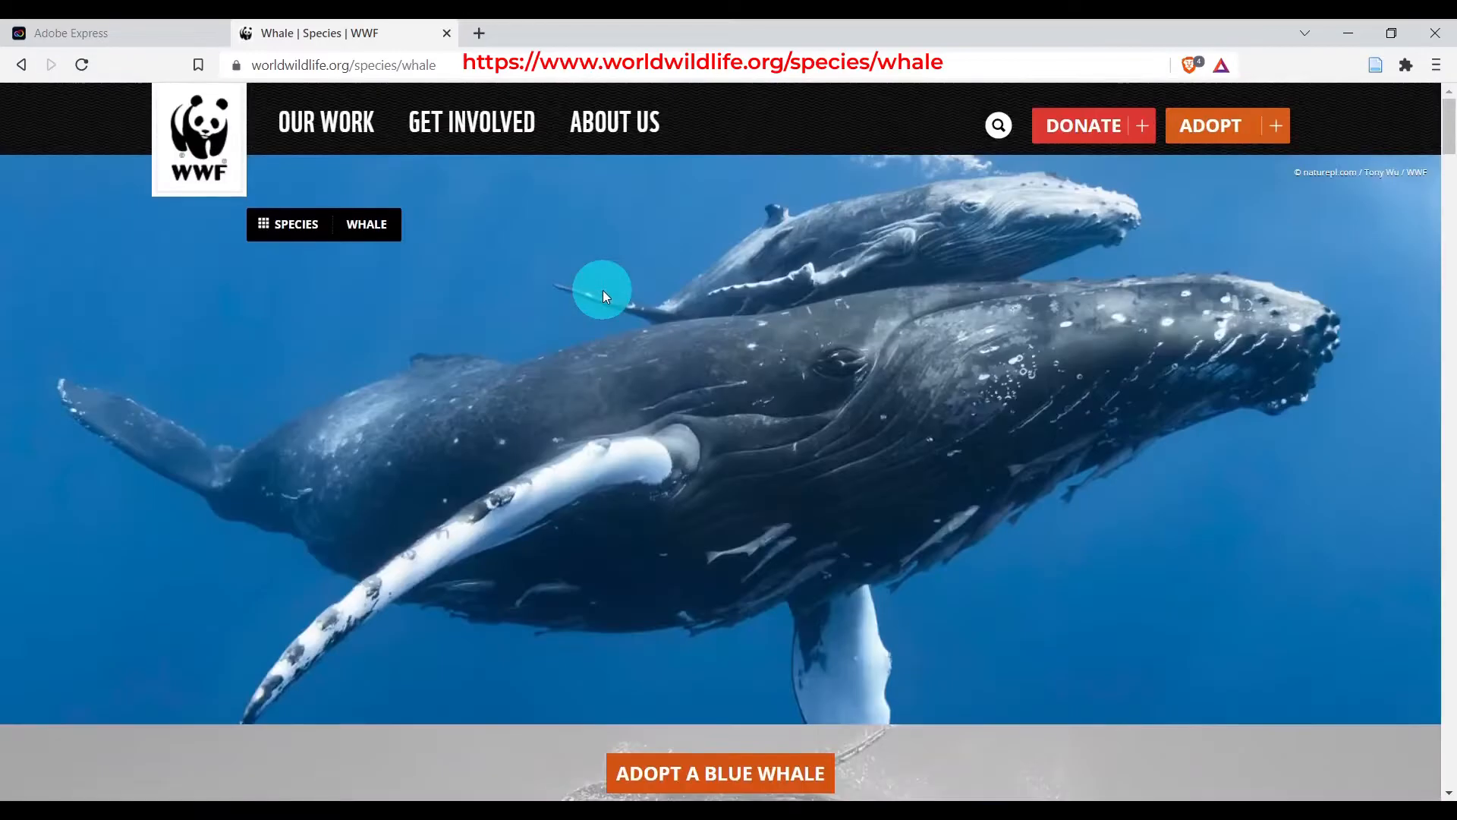
left_click(144, 34)
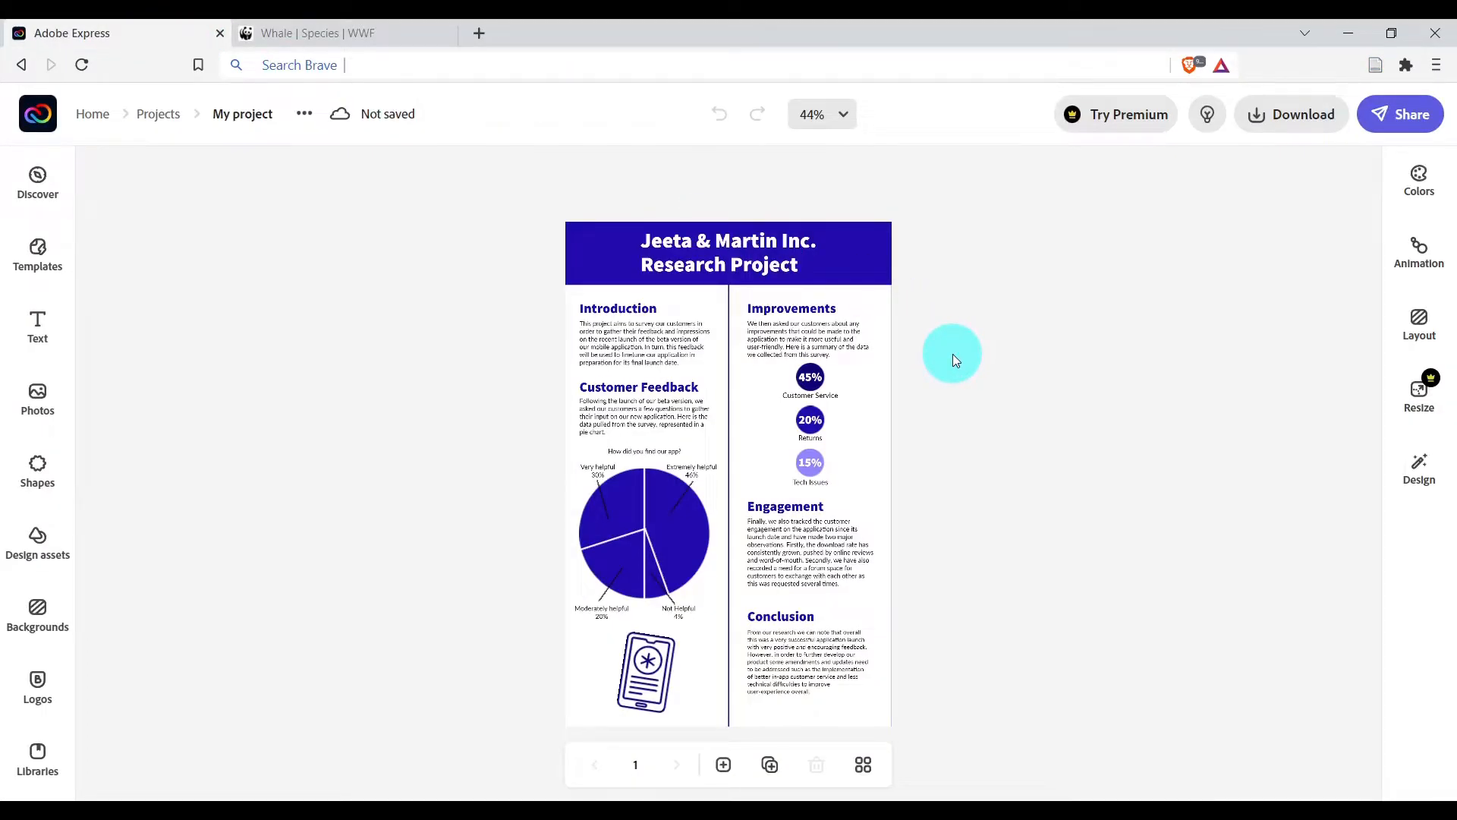
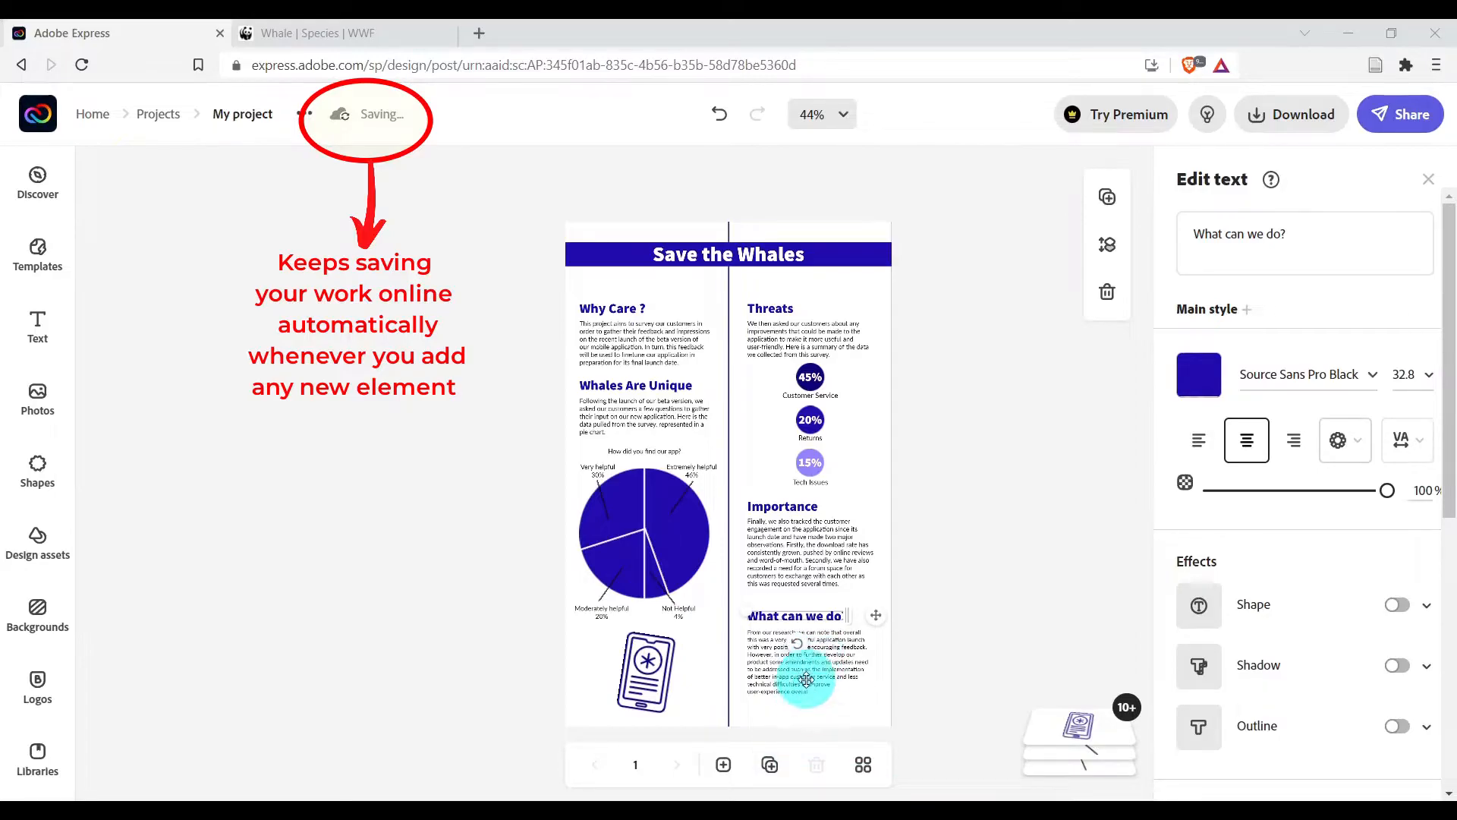
Delete the pie chart with its title and labels, plus the phone icon beneath it, leaving the area under "Whales Are Unique" empty.
left_click(831, 649)
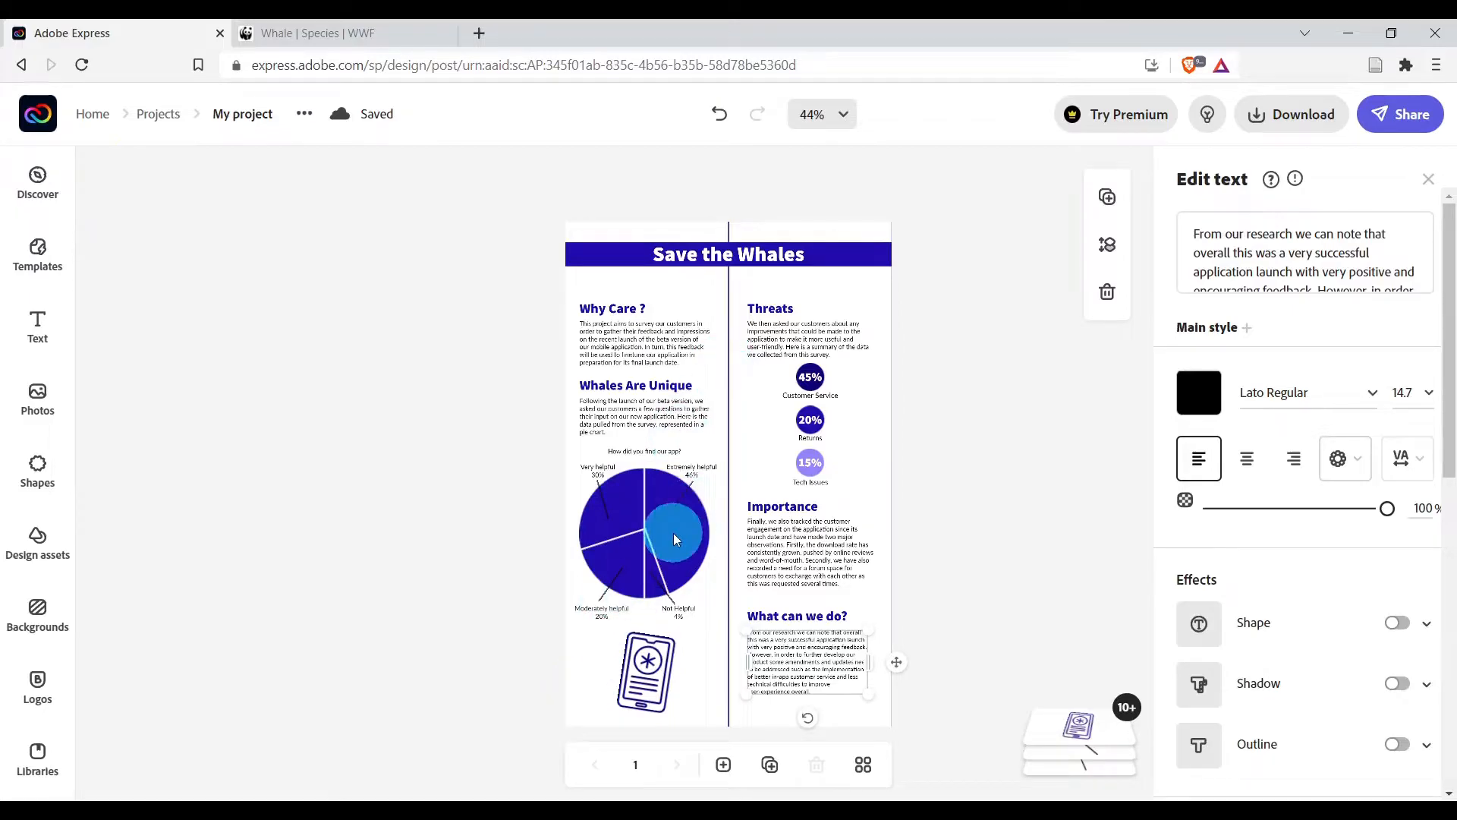
scroll(673, 532, "up", 5)
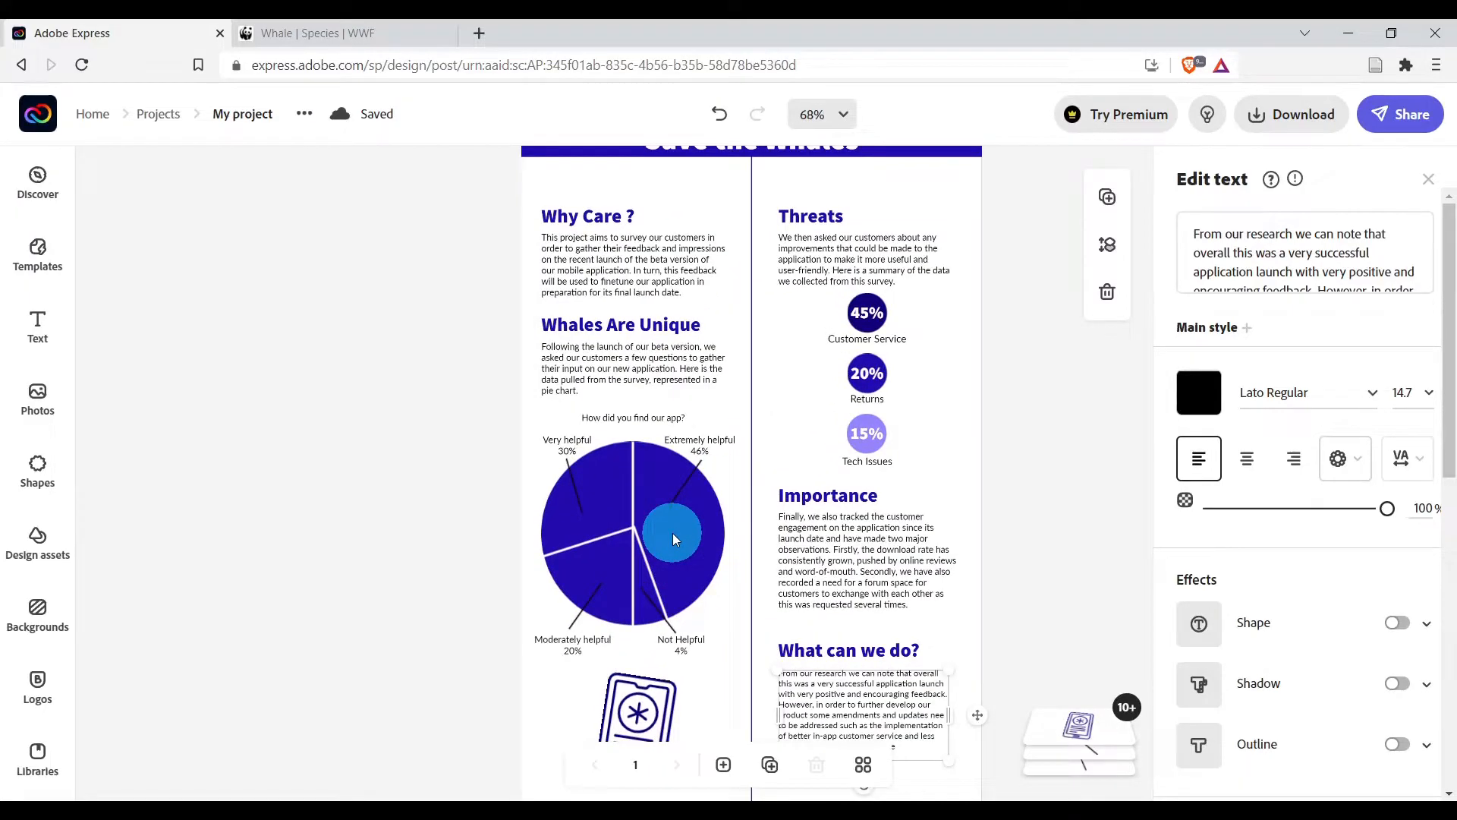
scroll(672, 533, "up", 2)
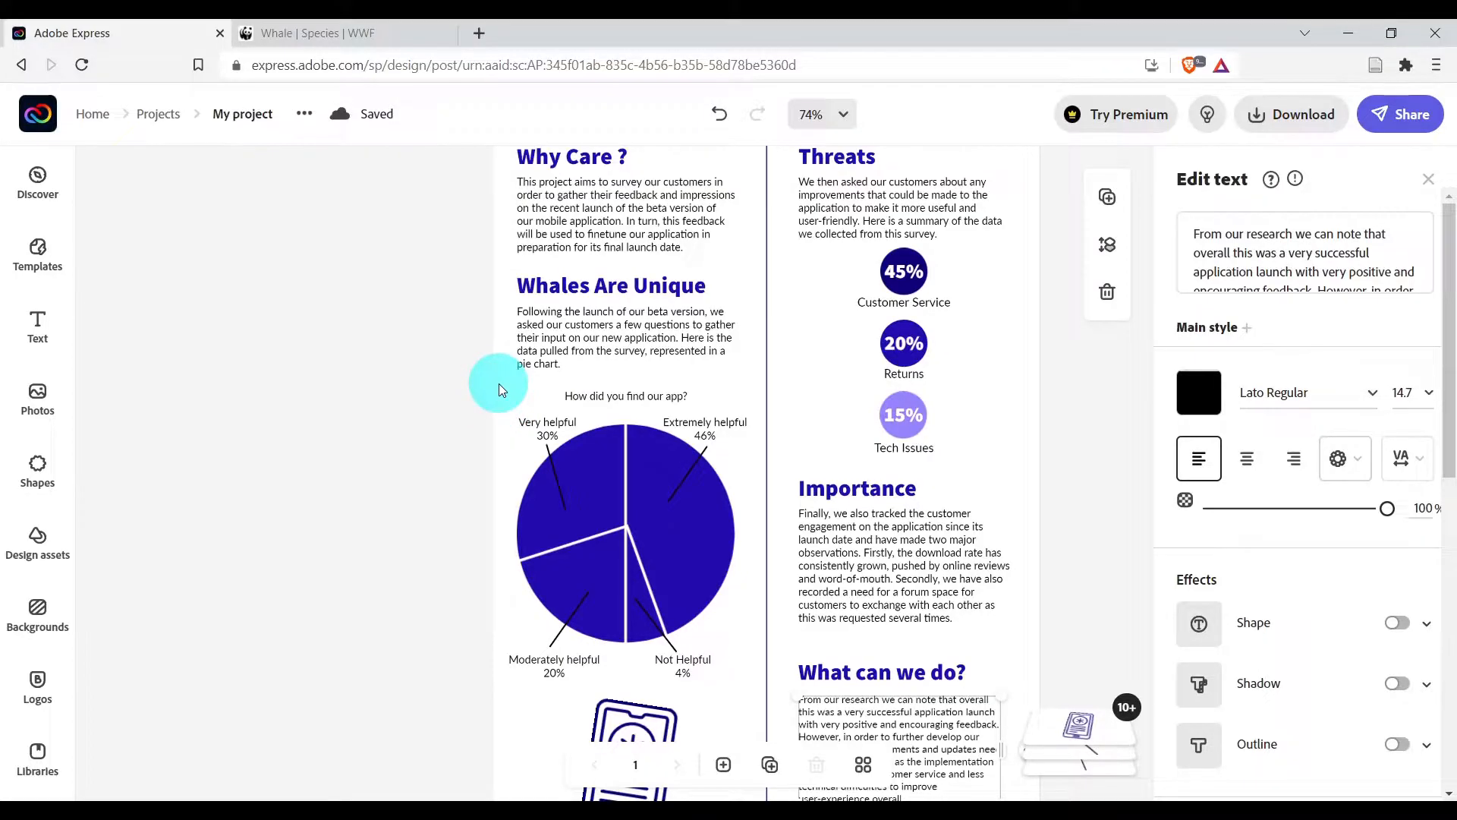
left_click_drag(499, 384, 756, 700)
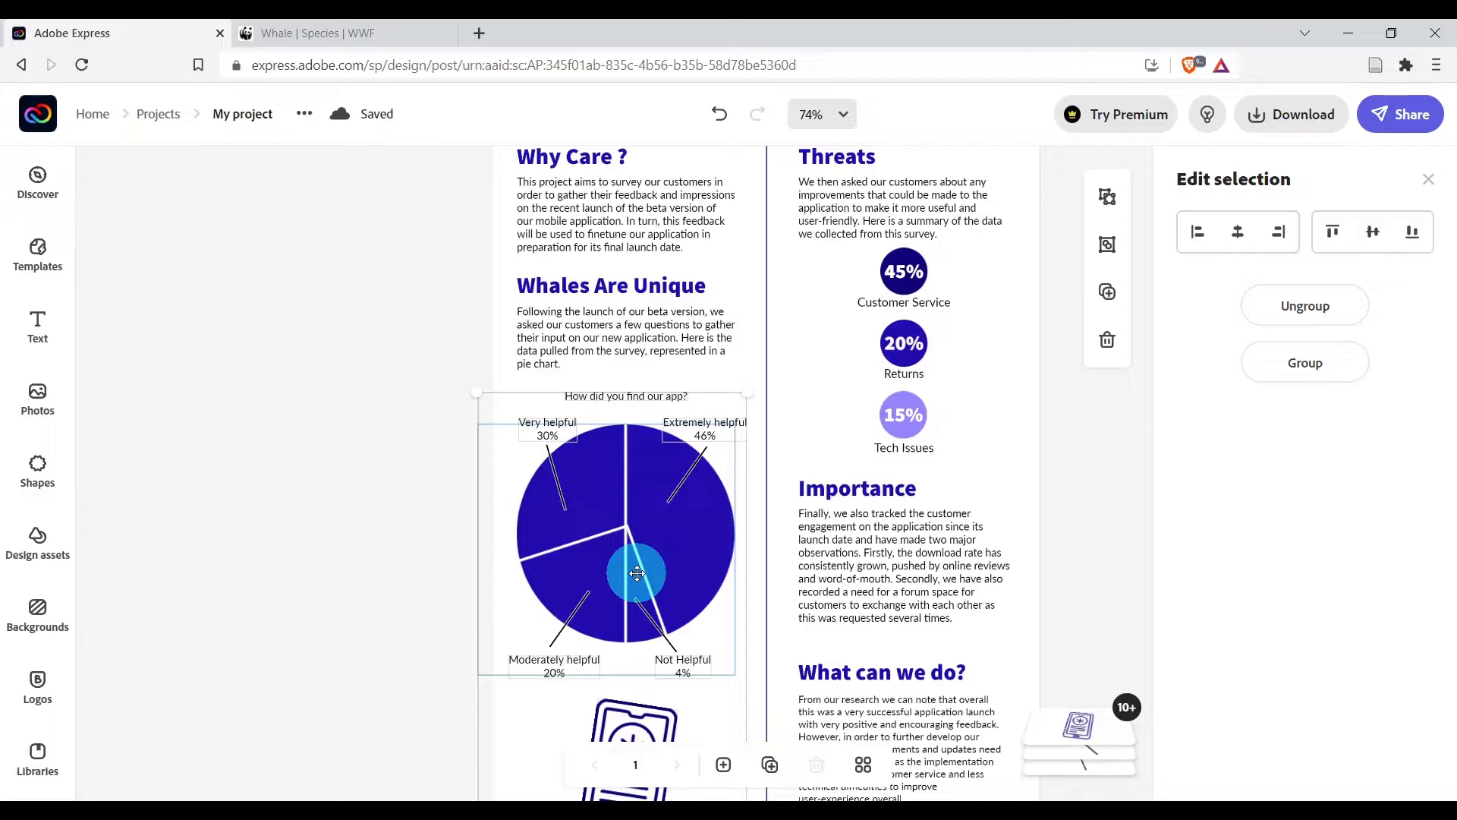
key("Delete")
scroll(621, 574, "down", 5)
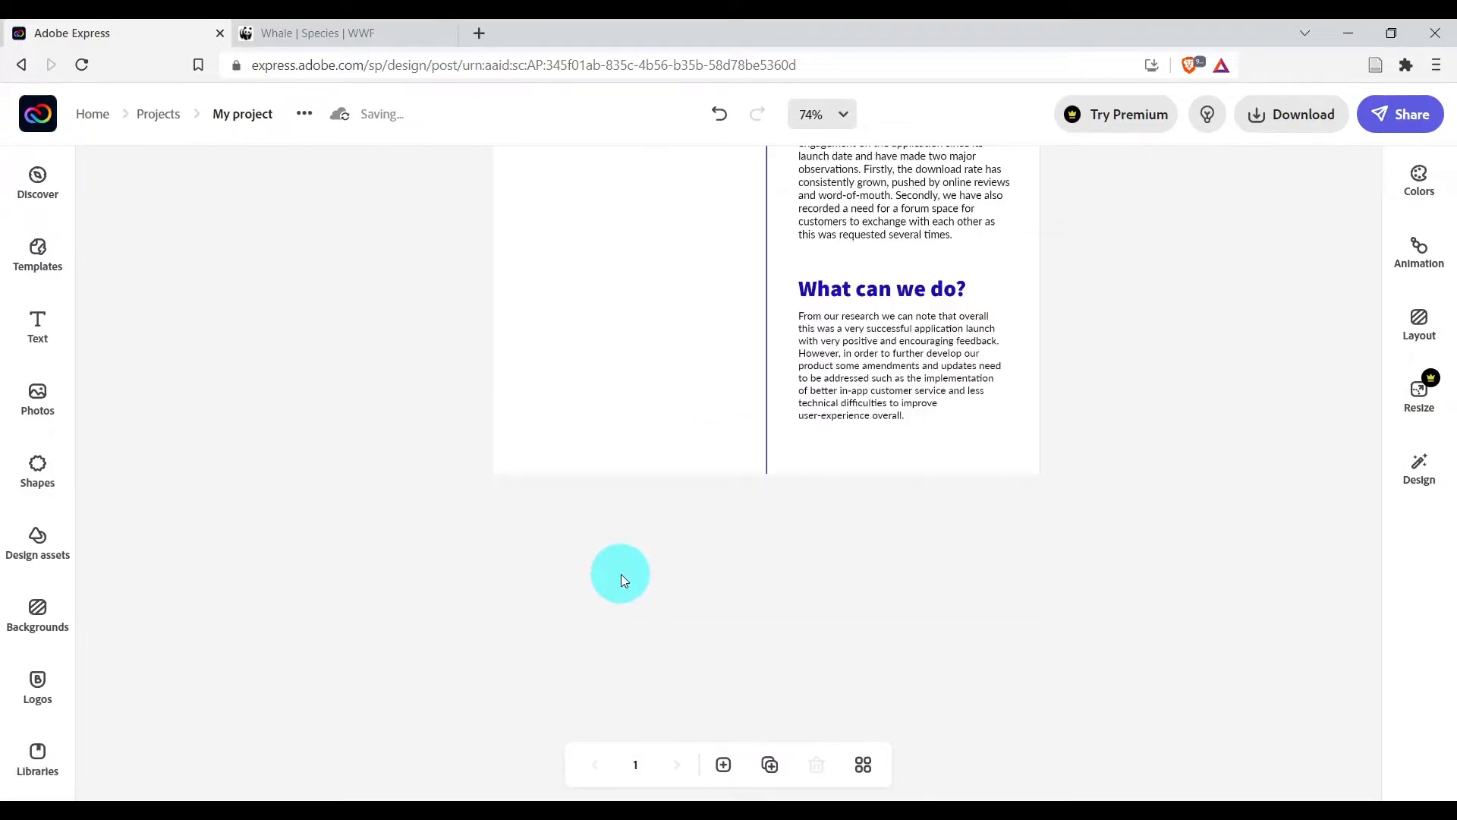
scroll(621, 574, "up", 5)
scroll(635, 552, "up", 5)
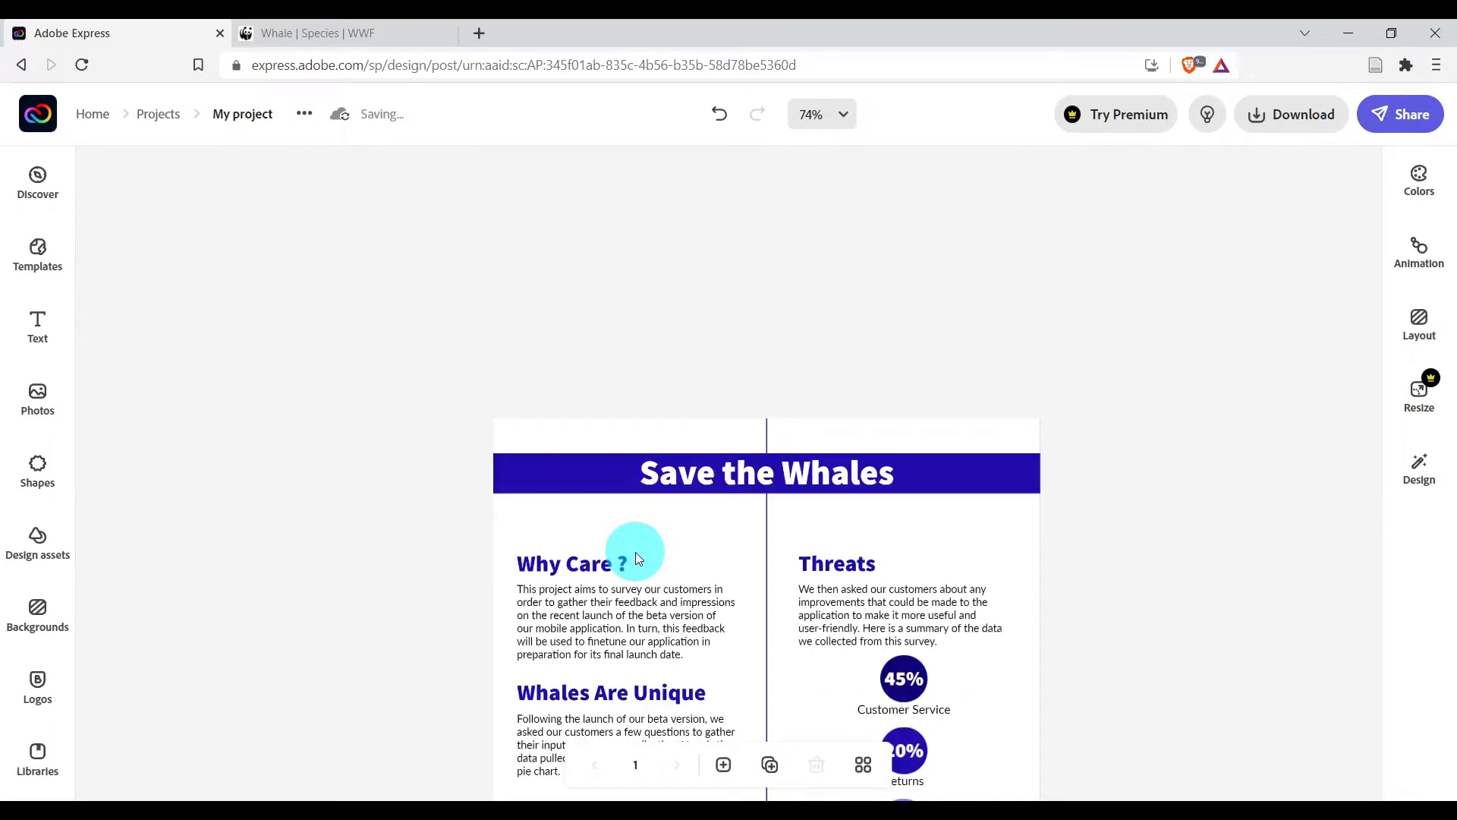
scroll(635, 553, "down", 5)
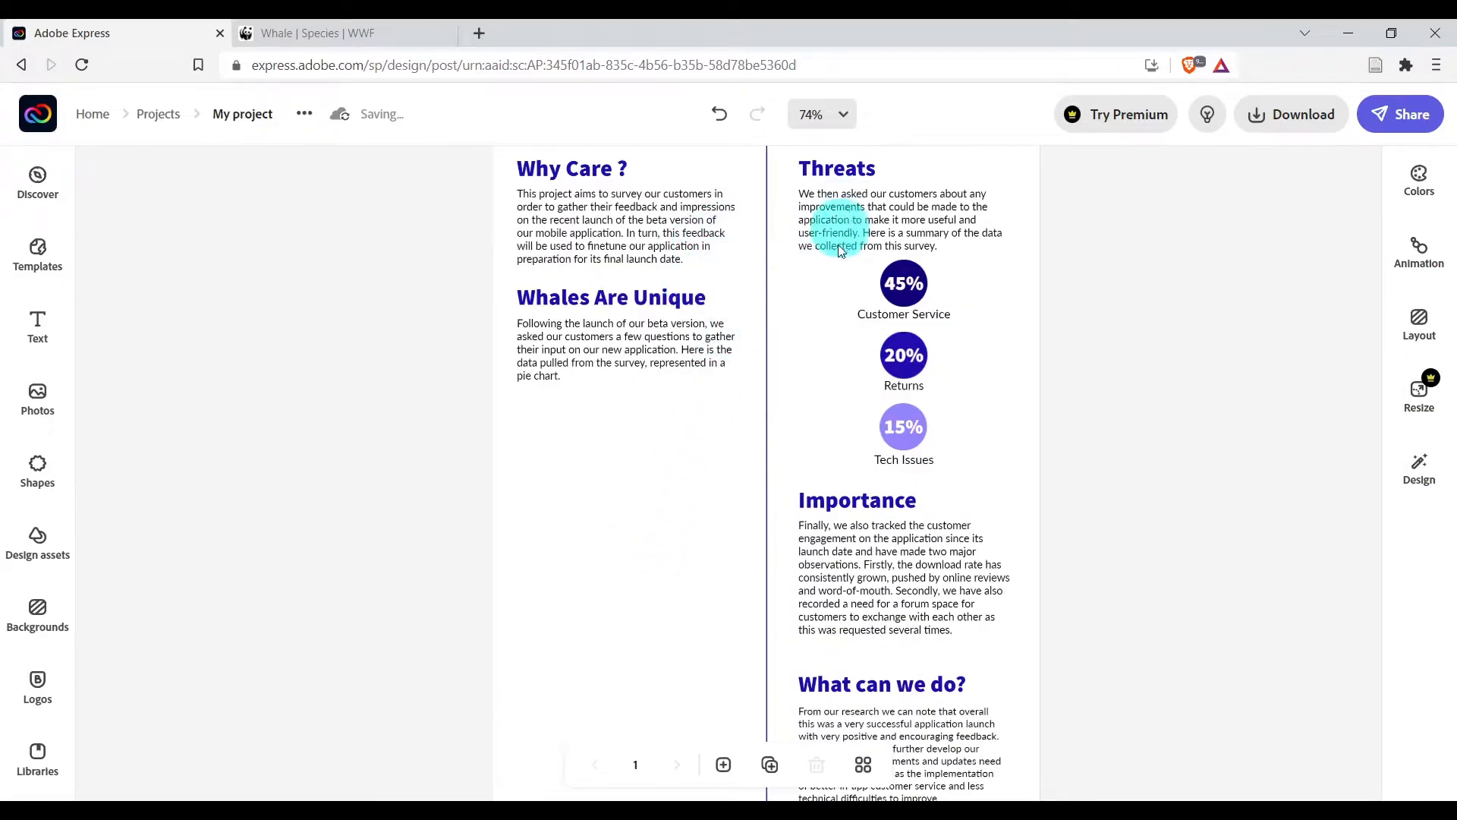
left_click_drag(504, 186, 756, 288)
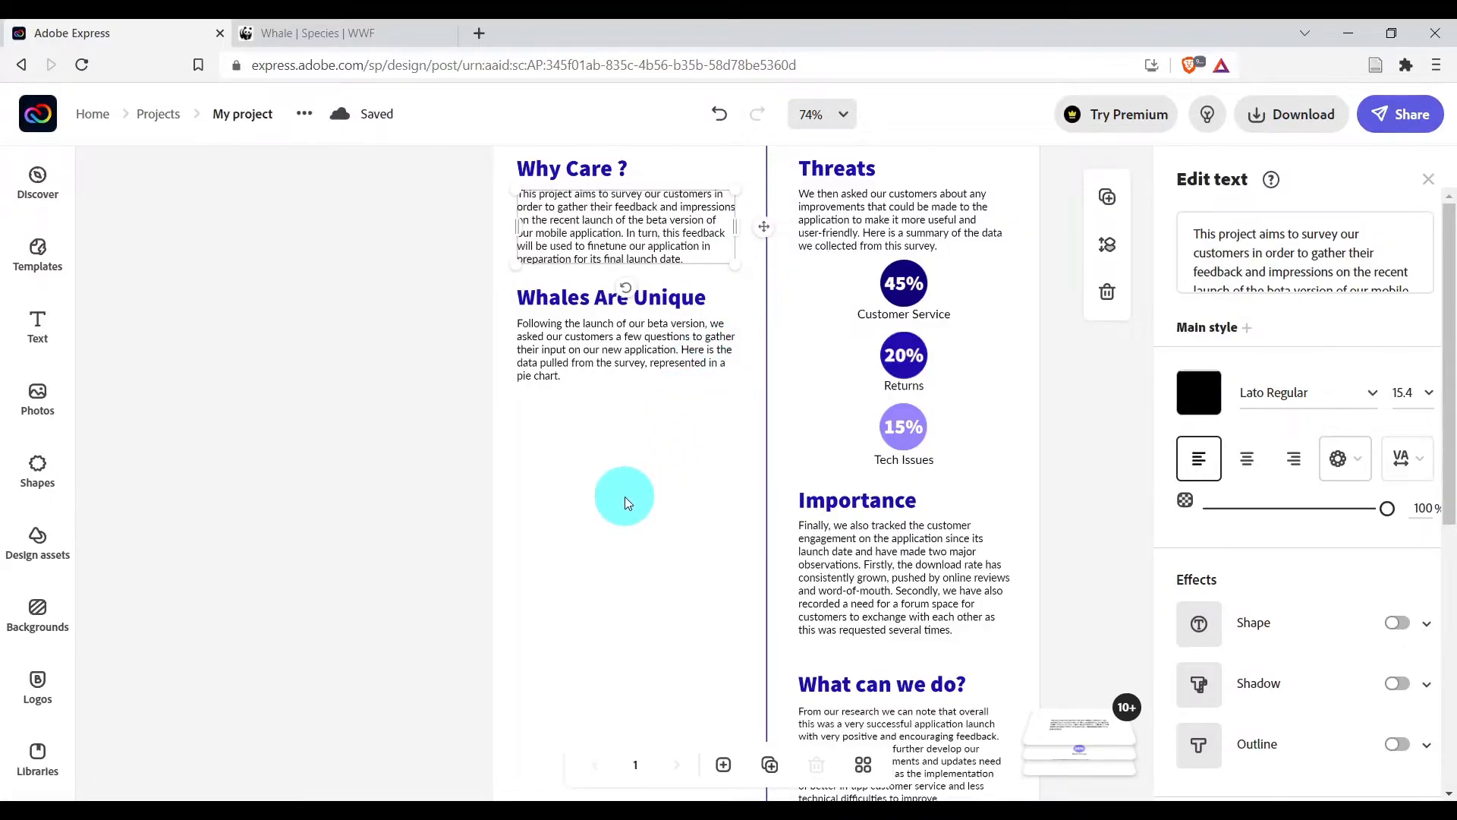
left_click(535, 519)
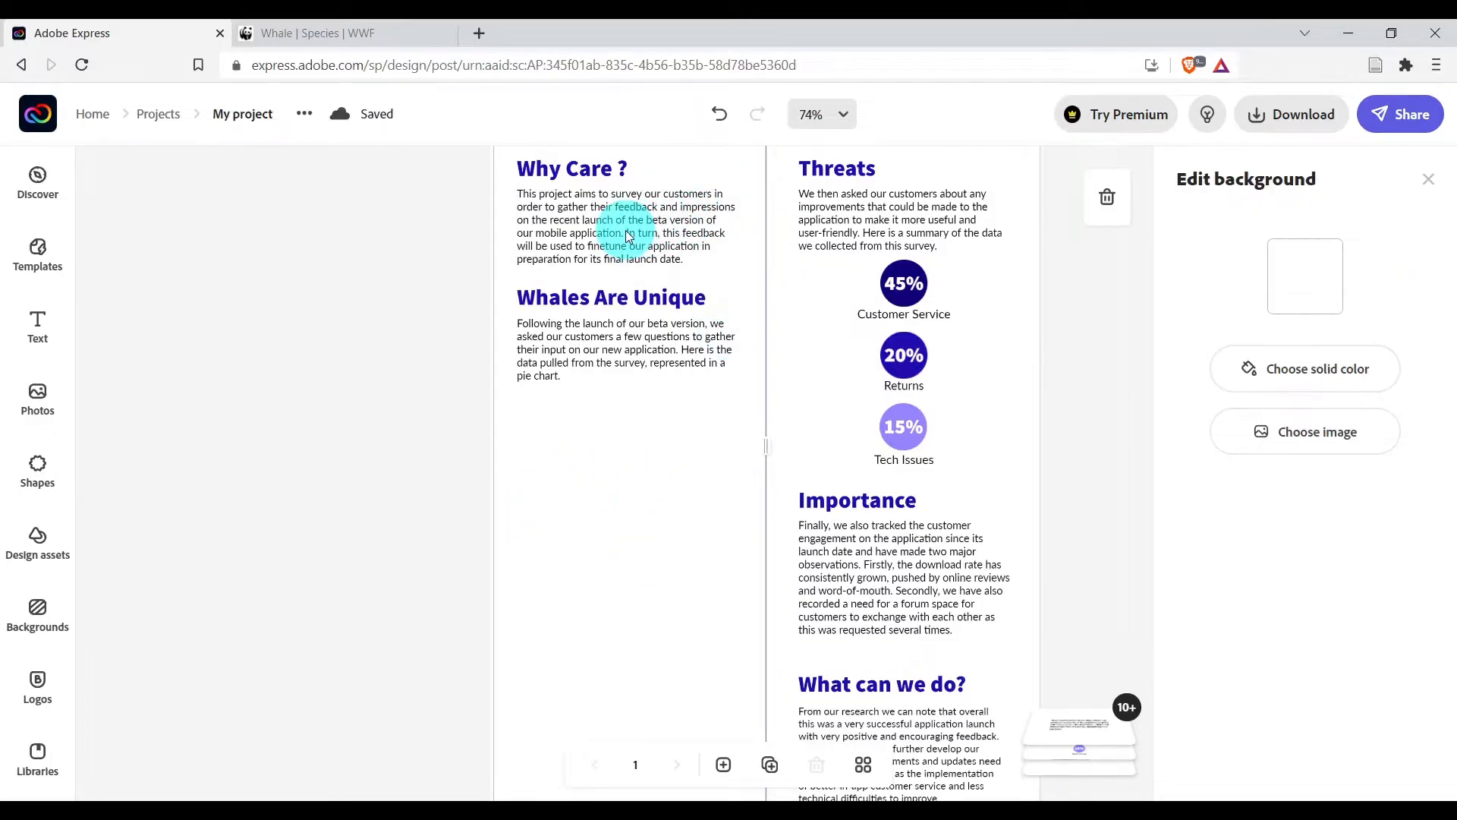
left_click(665, 233)
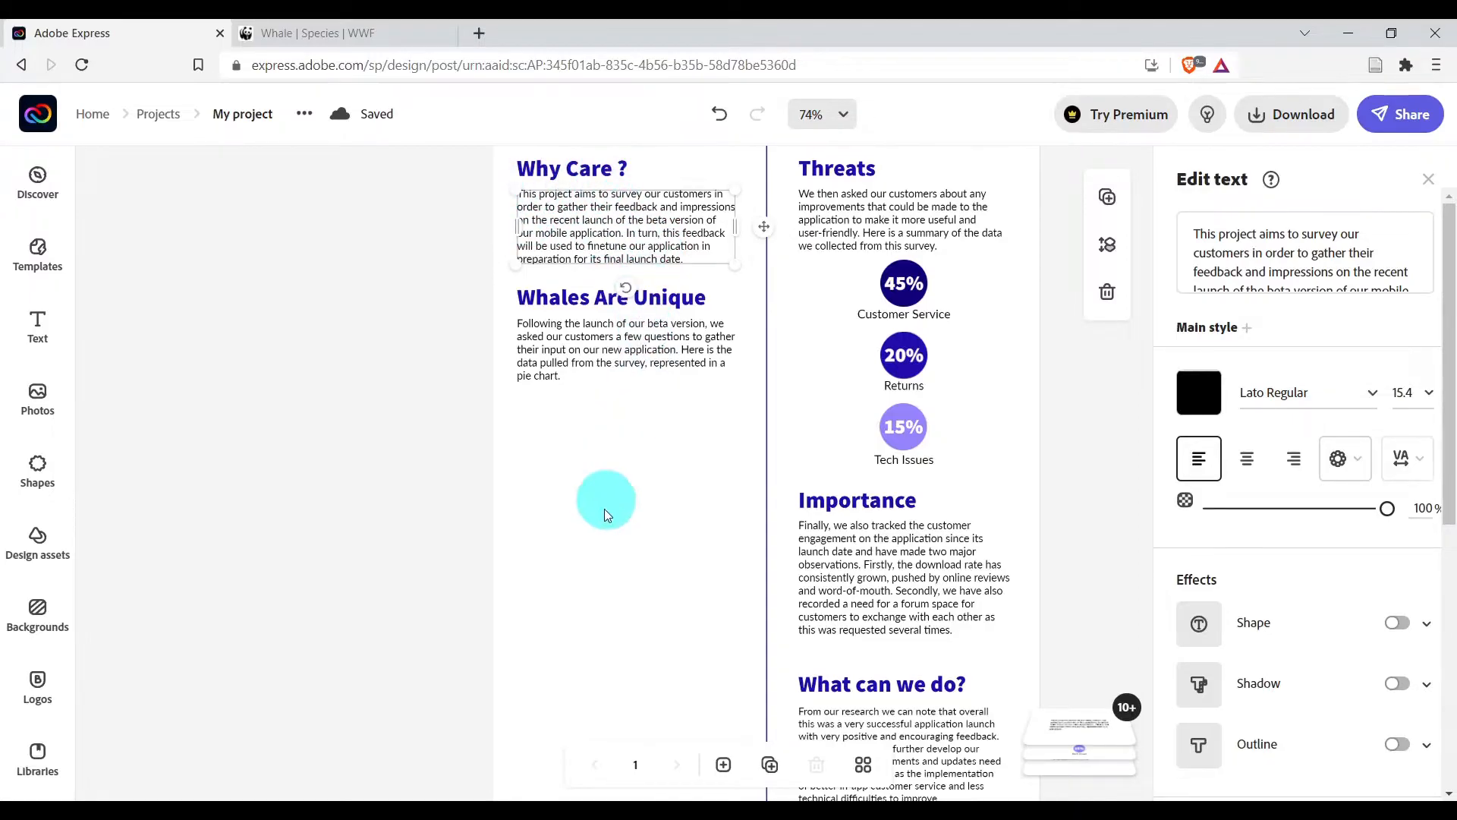
left_click(296, 34)
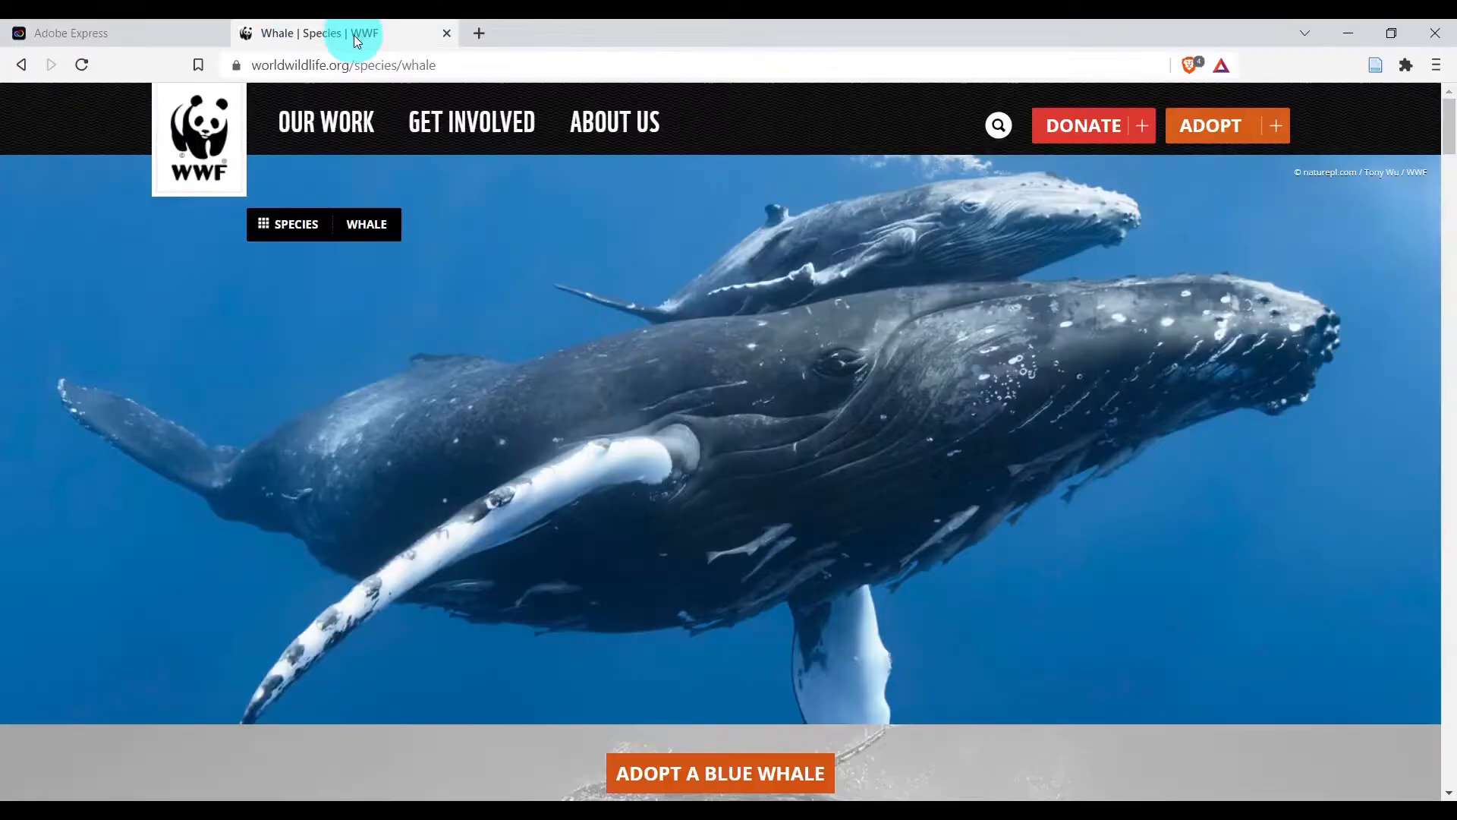
left_click(159, 38)
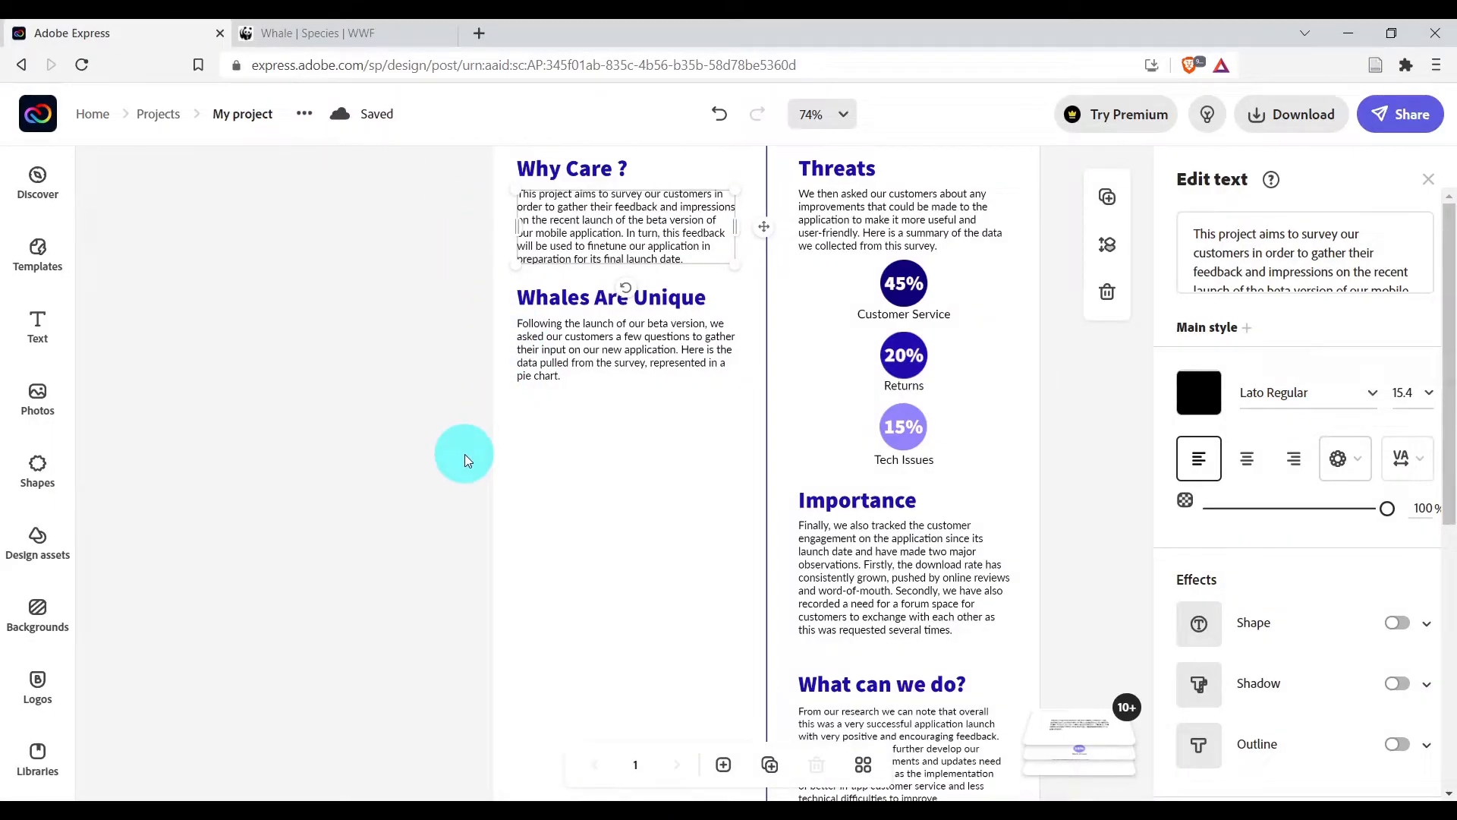
key("ctrl+z")
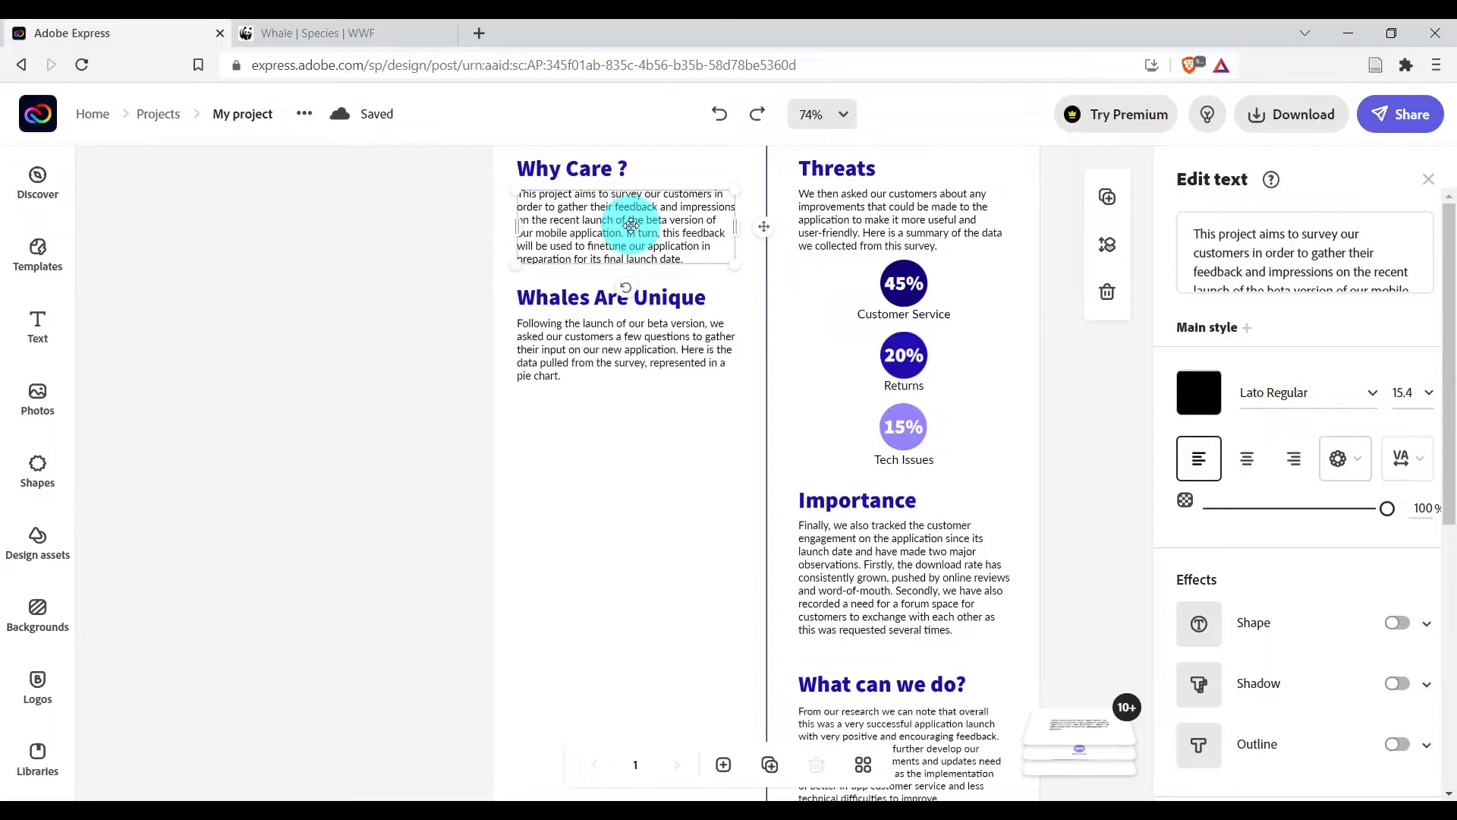
Replace the paragraph under "Why Care ?" with the copied text beginning "Whales roam throughout the world's oceans".
double_click(628, 223)
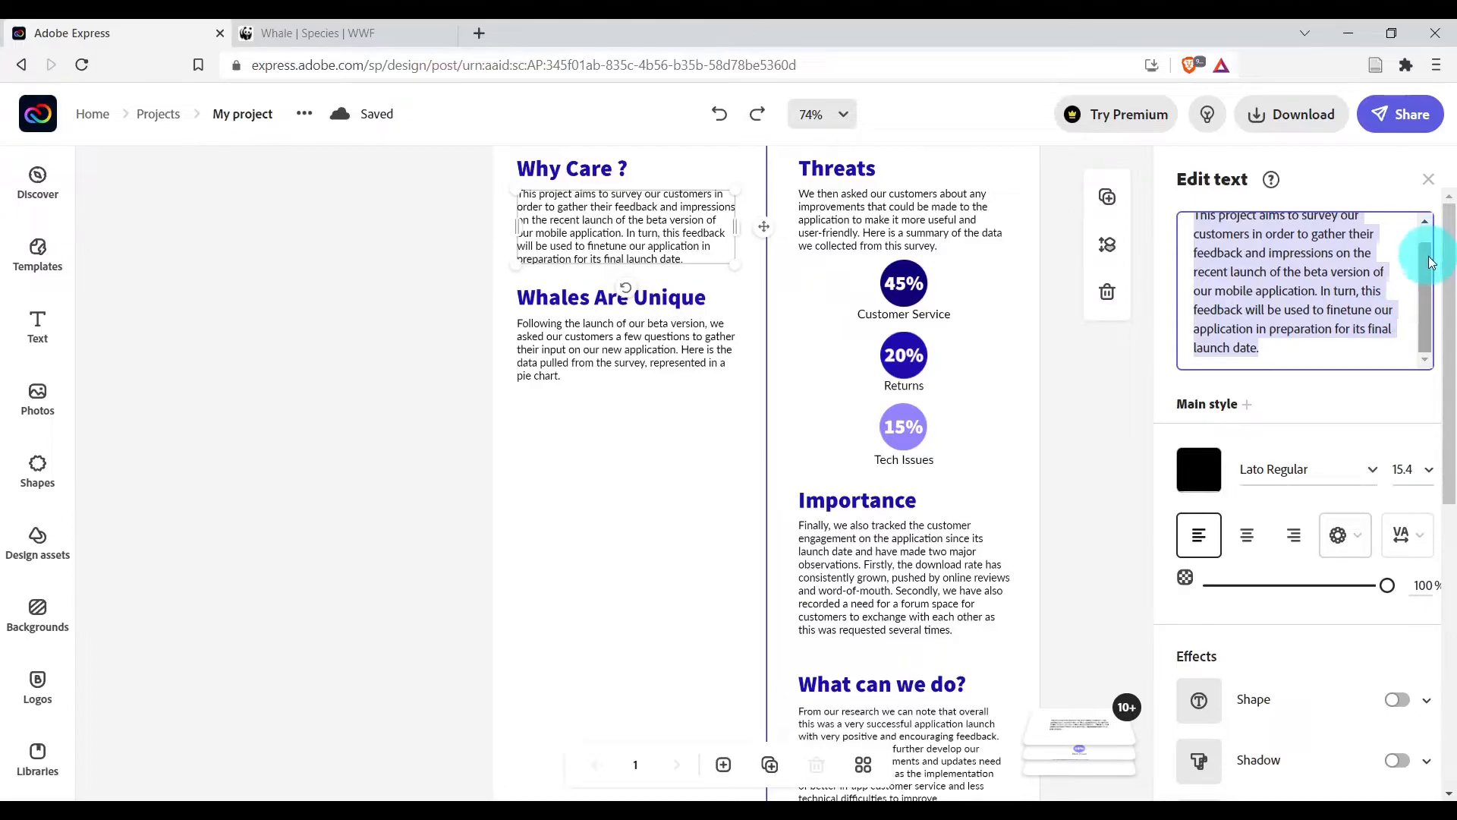
left_click_drag(1427, 258, 1438, 226)
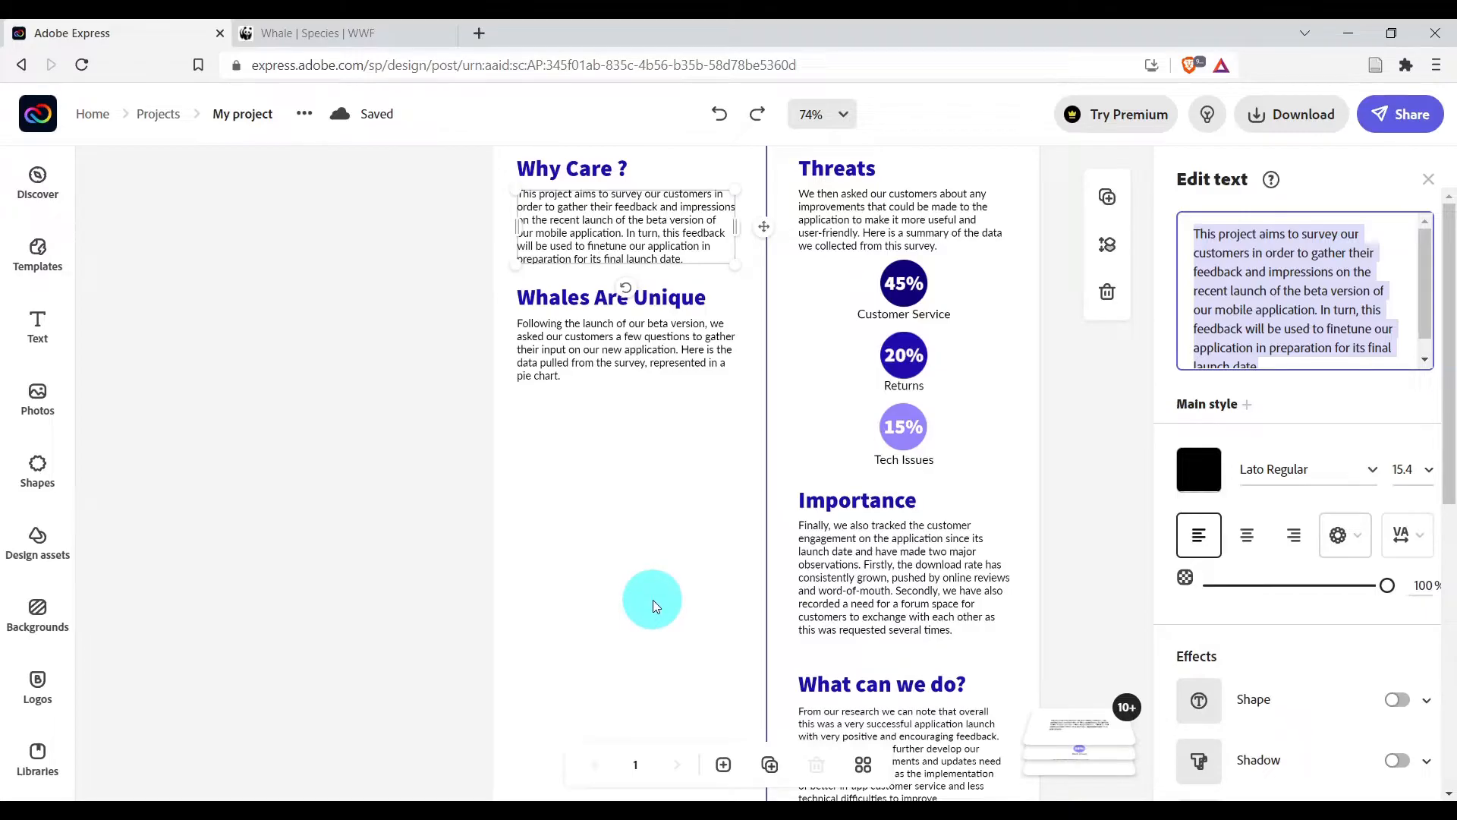
key("super+v")
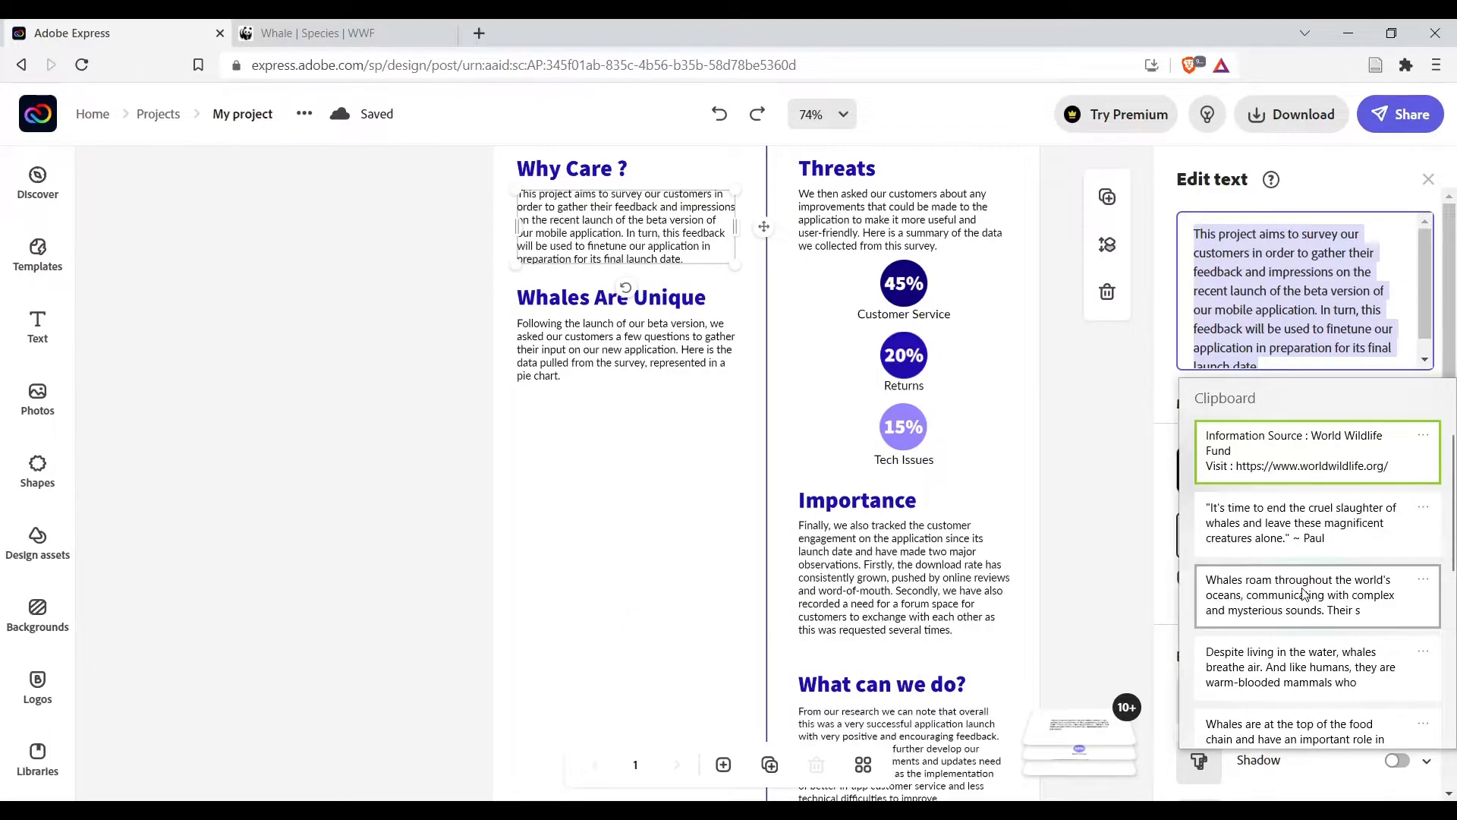
left_click(1290, 599)
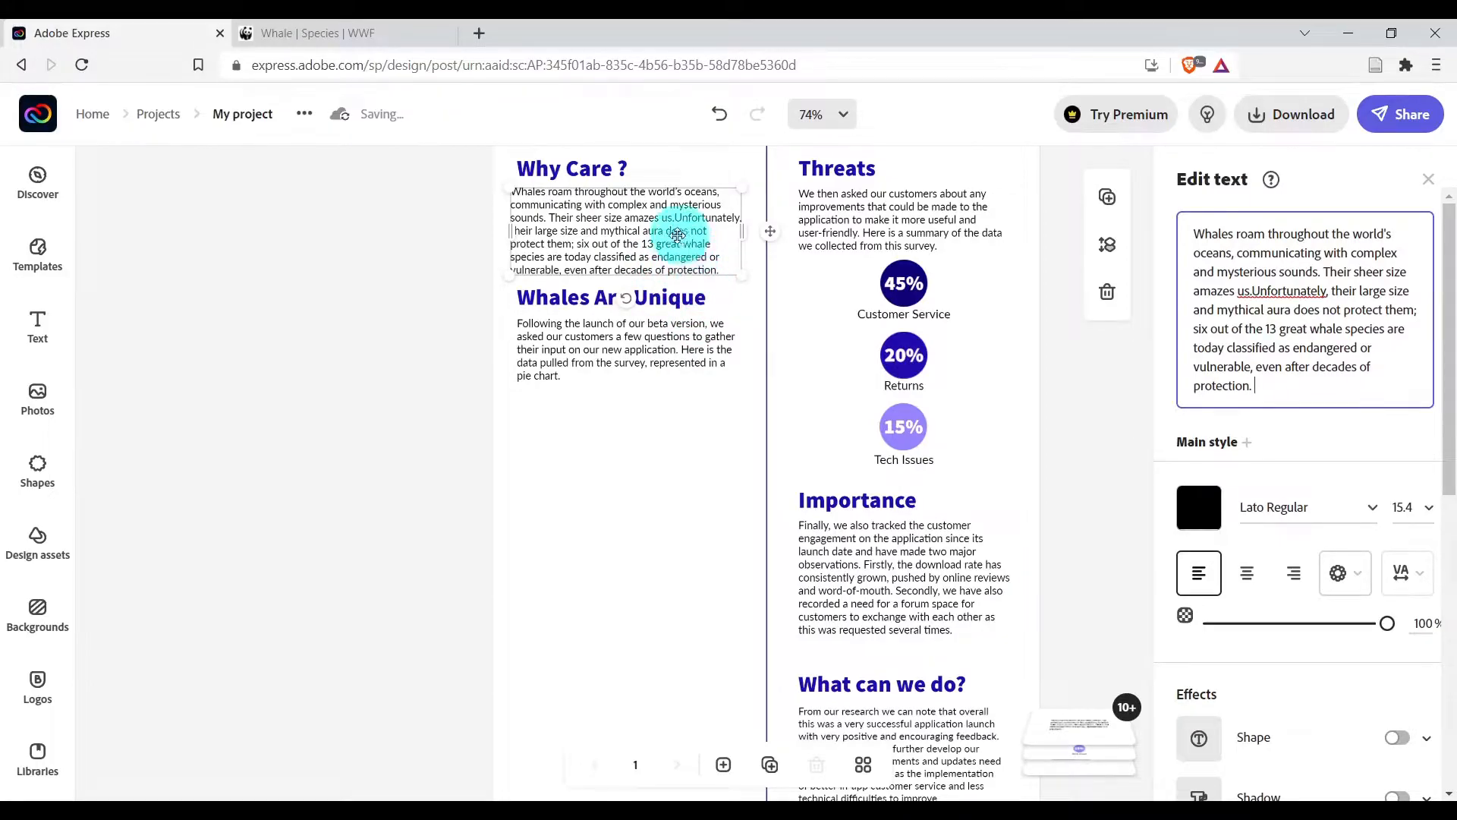
left_click(592, 350)
key("super+v")
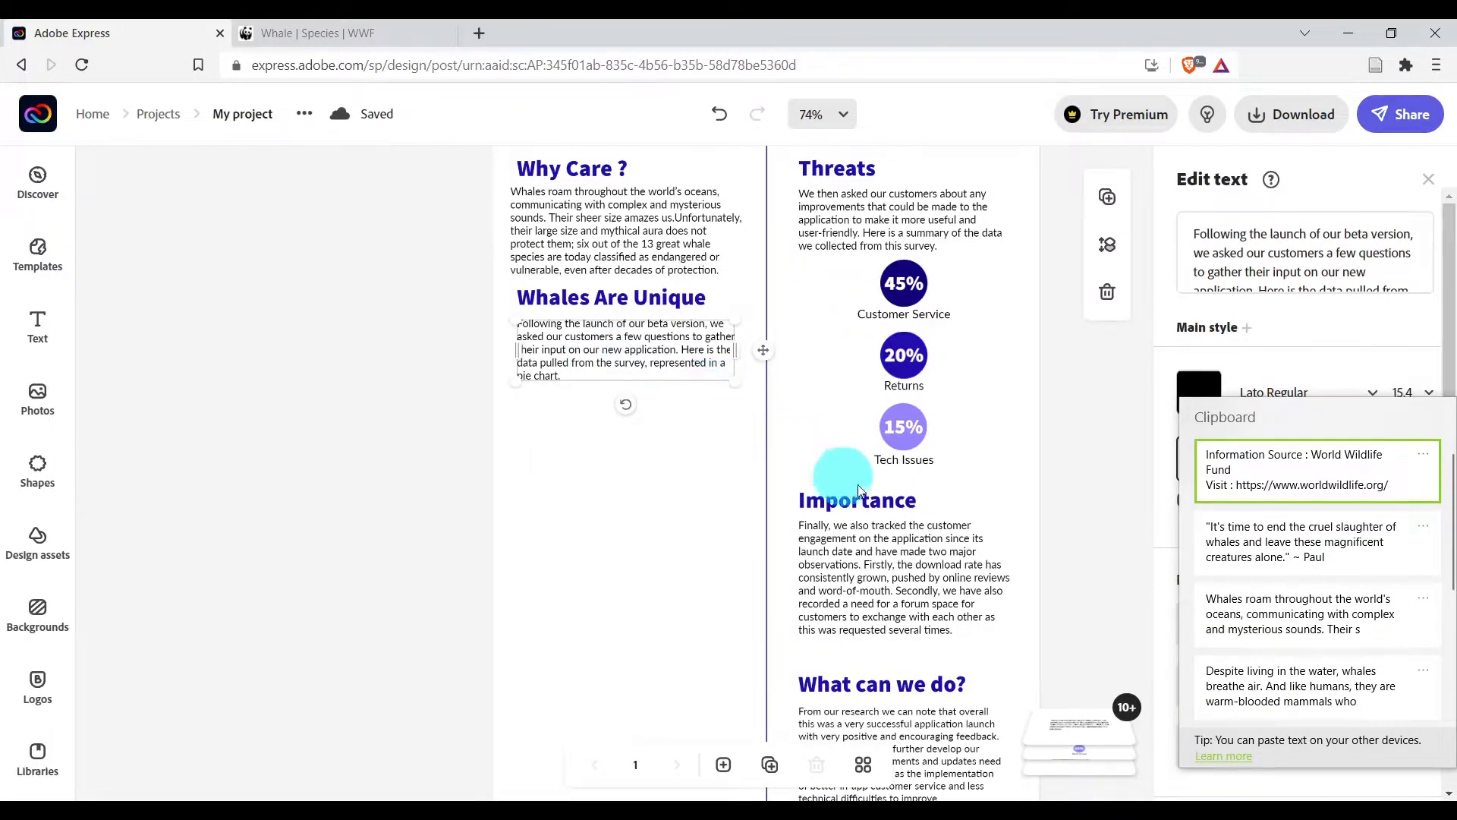
left_click(1305, 611)
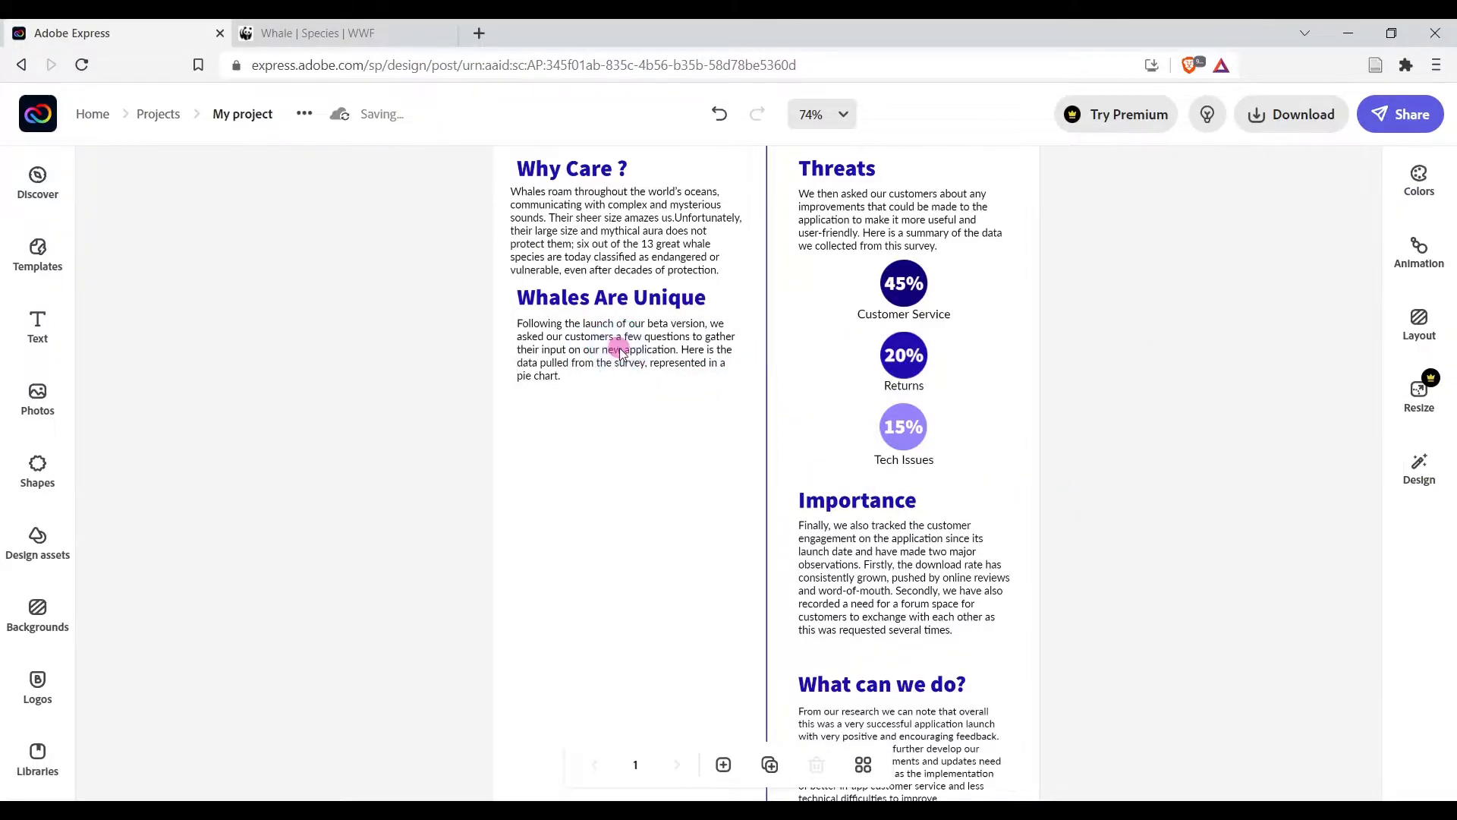
Replace the paragraph under "Whales Are Unique" with the copied text beginning "Despite living in the water, whales breathe air".
left_click(619, 353)
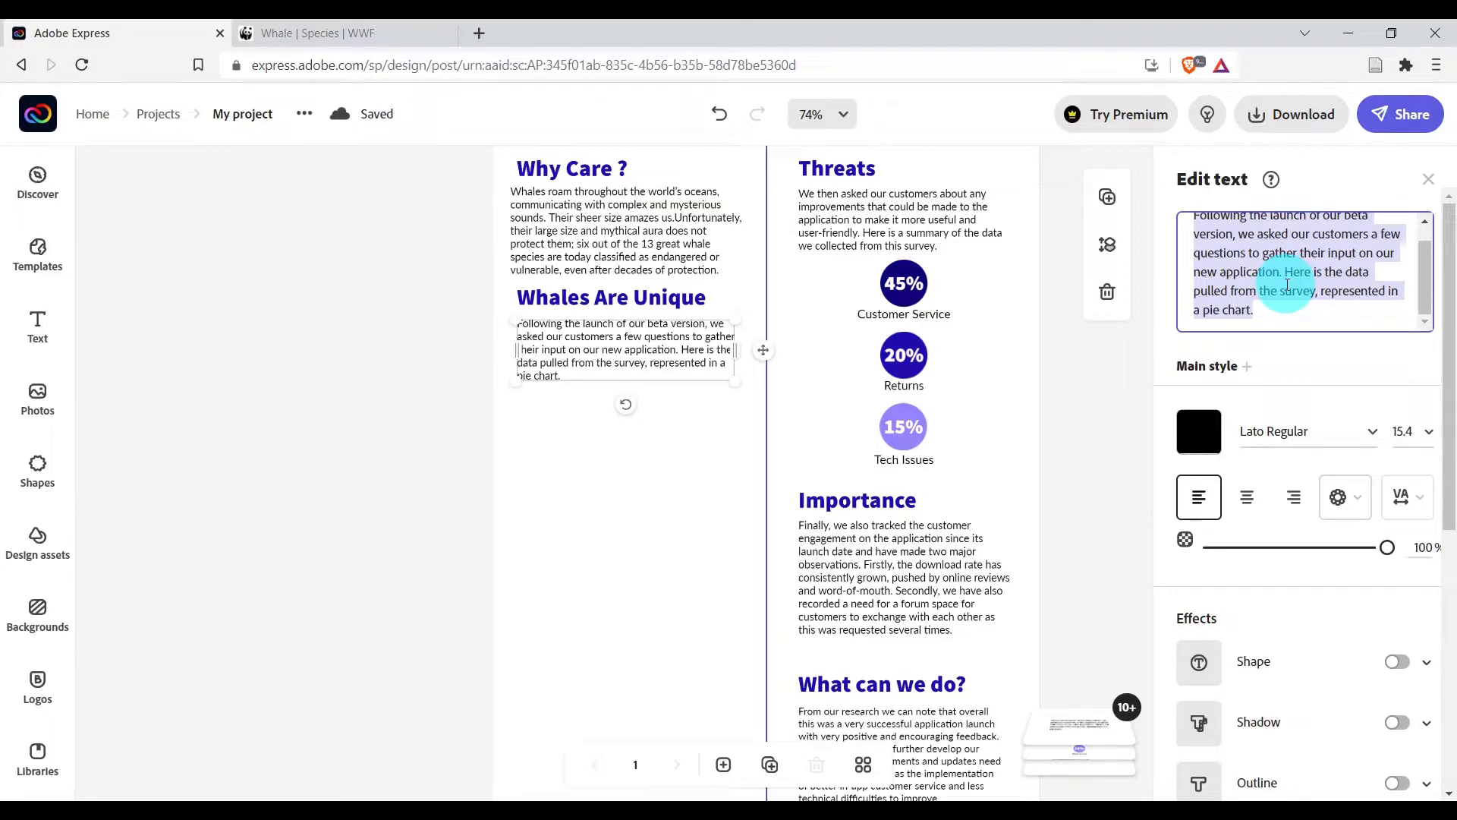
key("super+v")
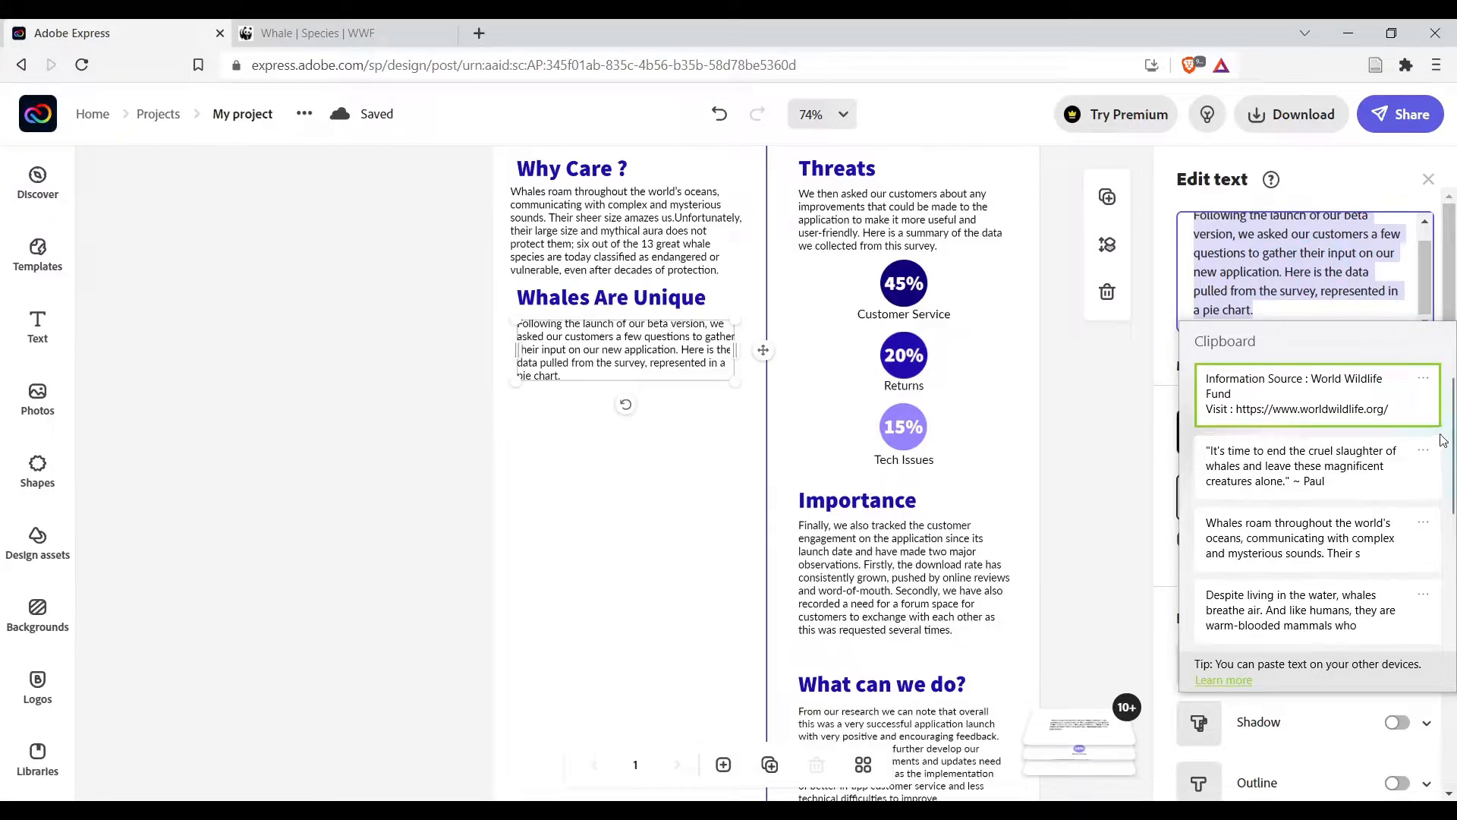
left_click(1312, 611)
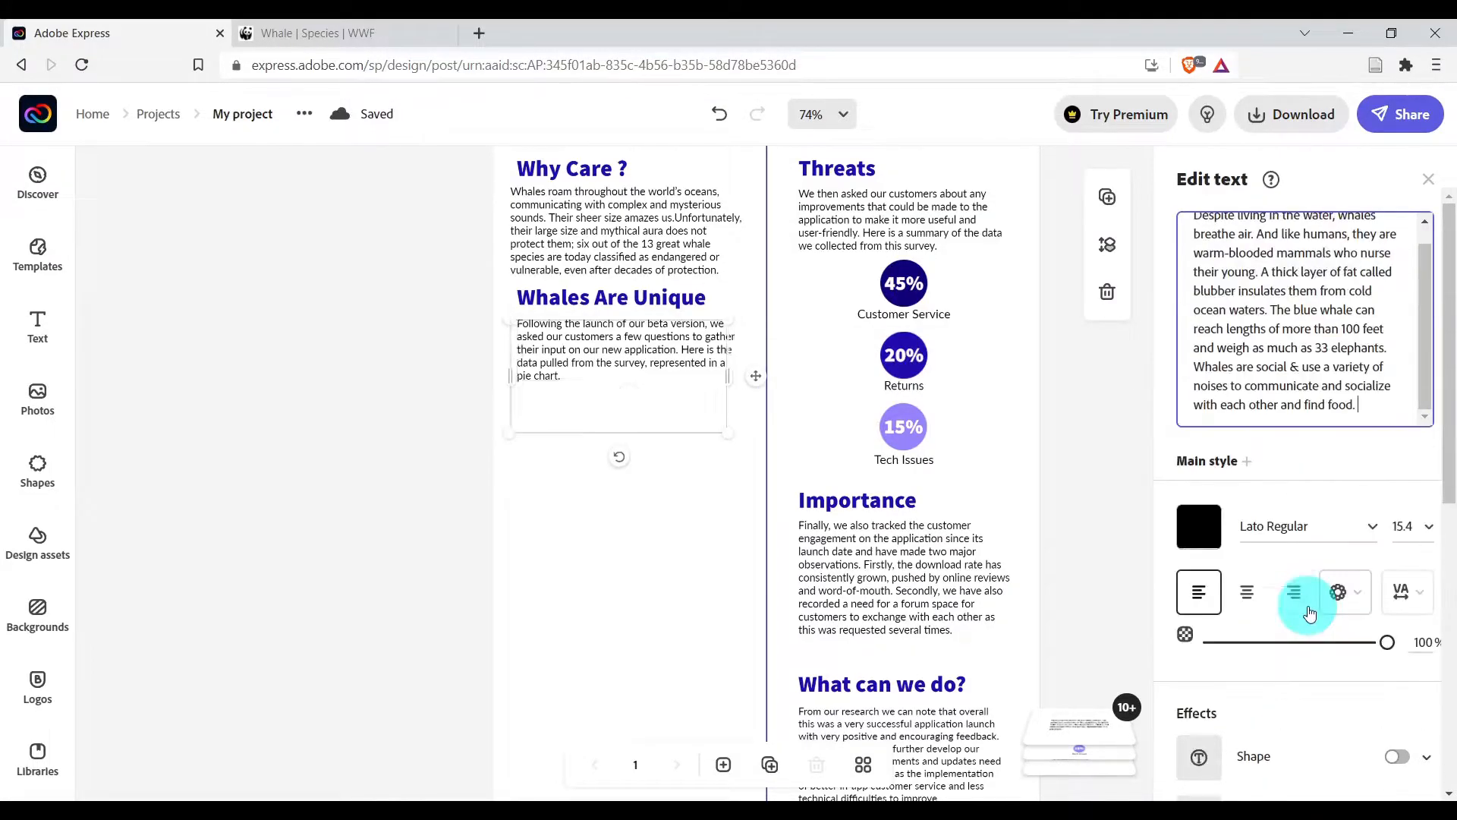
Replace the paragraph under "Threats" with the copied text beginning "An estimated minimum of 300,000 whales and dolphins are killed each year".
left_click(874, 226)
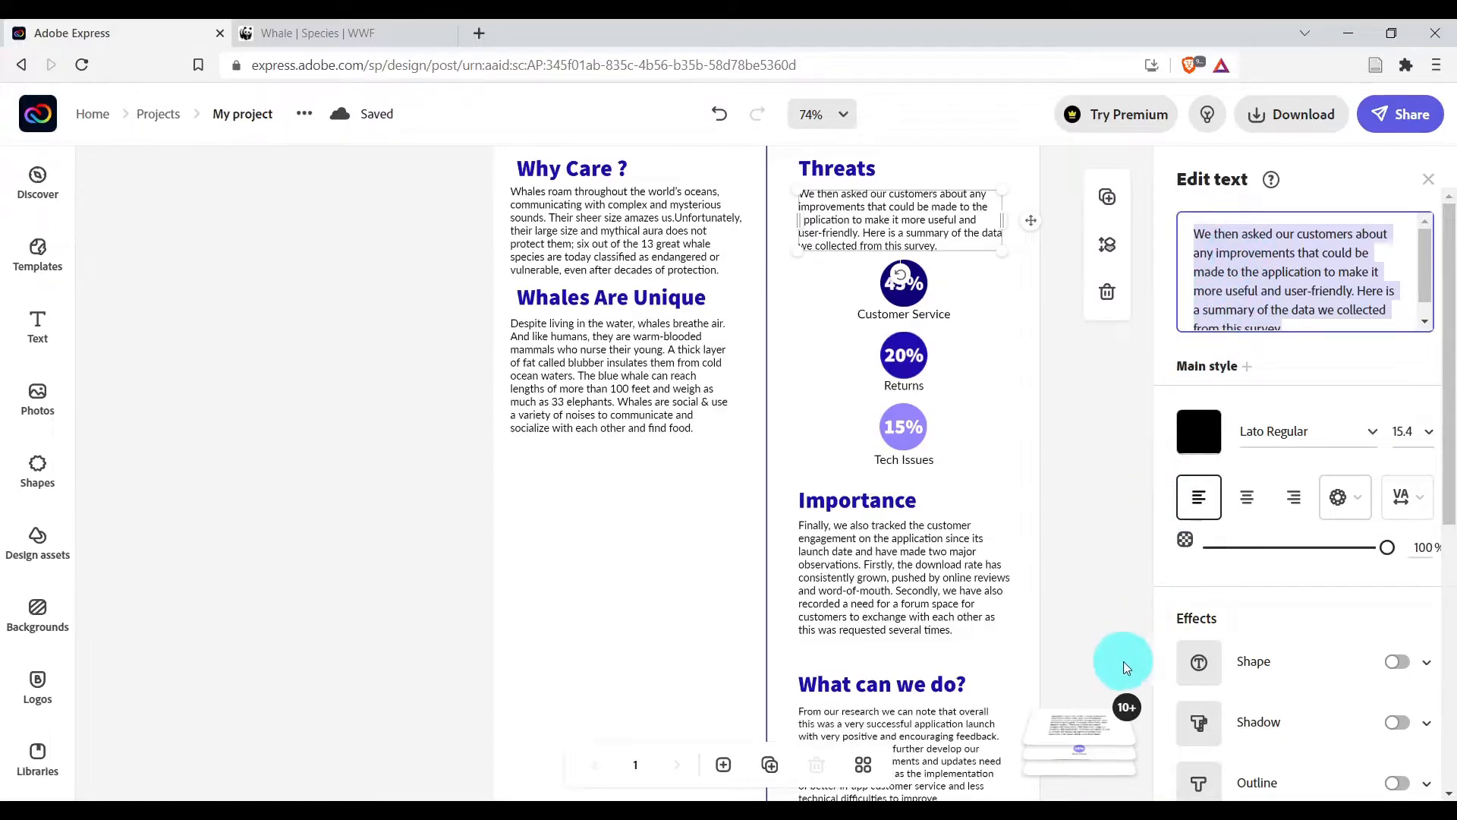
key("super+v")
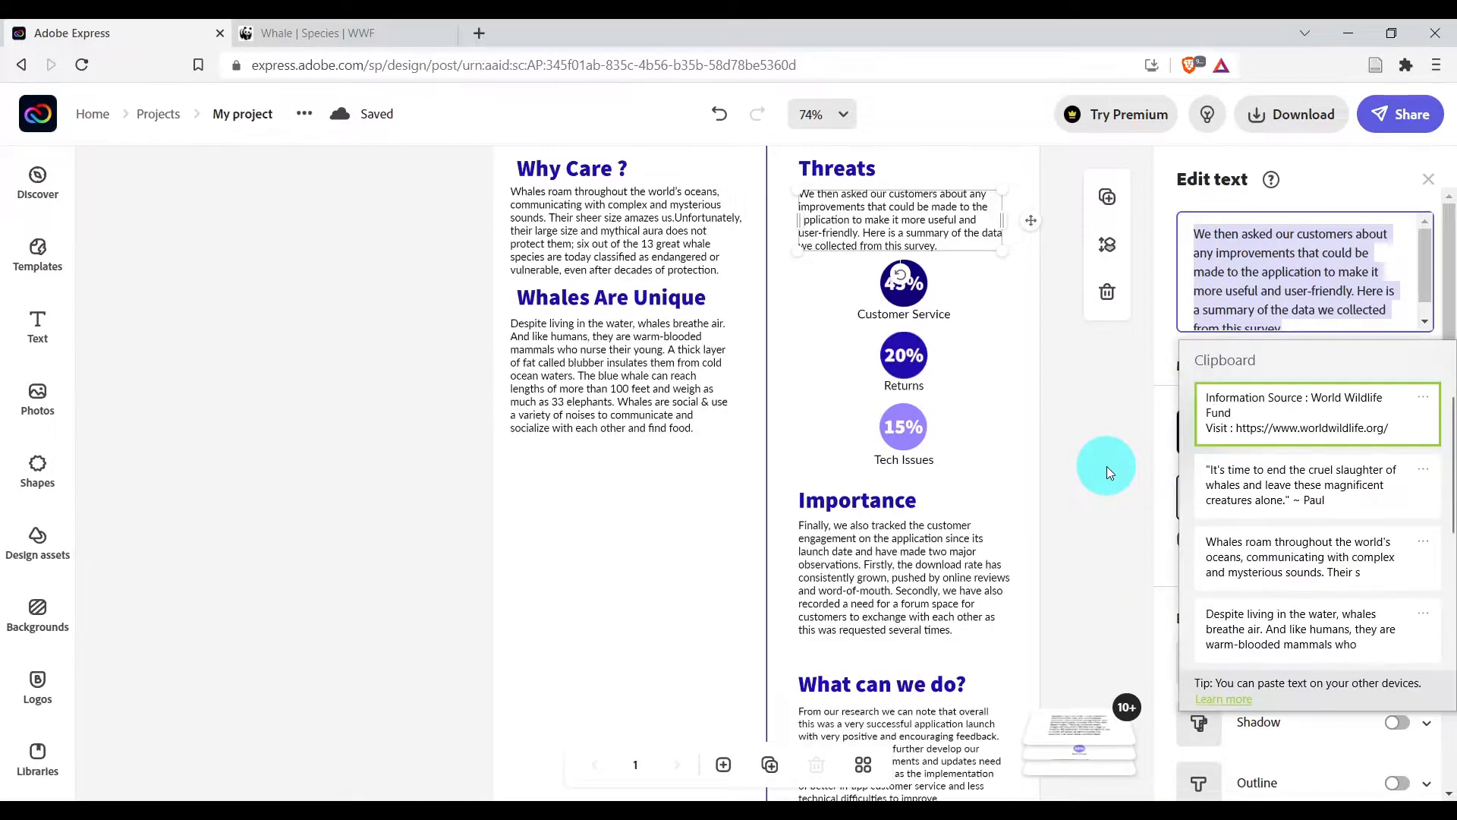
scroll(1333, 599, "down", 2)
left_click(1334, 600)
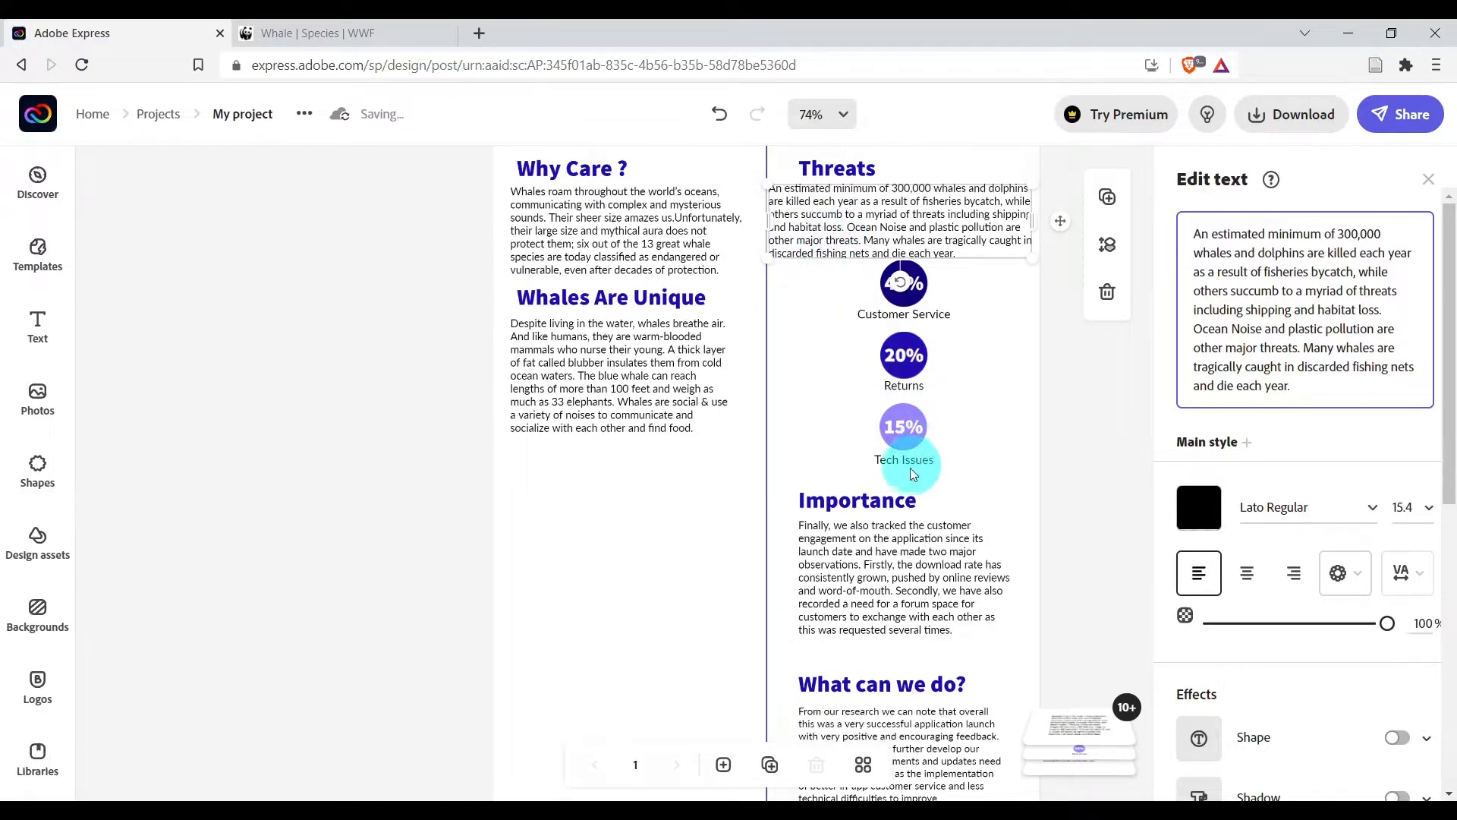
Replace the paragraph under "Importance" with the copied text beginning "Whales are at the top of the food chain".
left_click(893, 565)
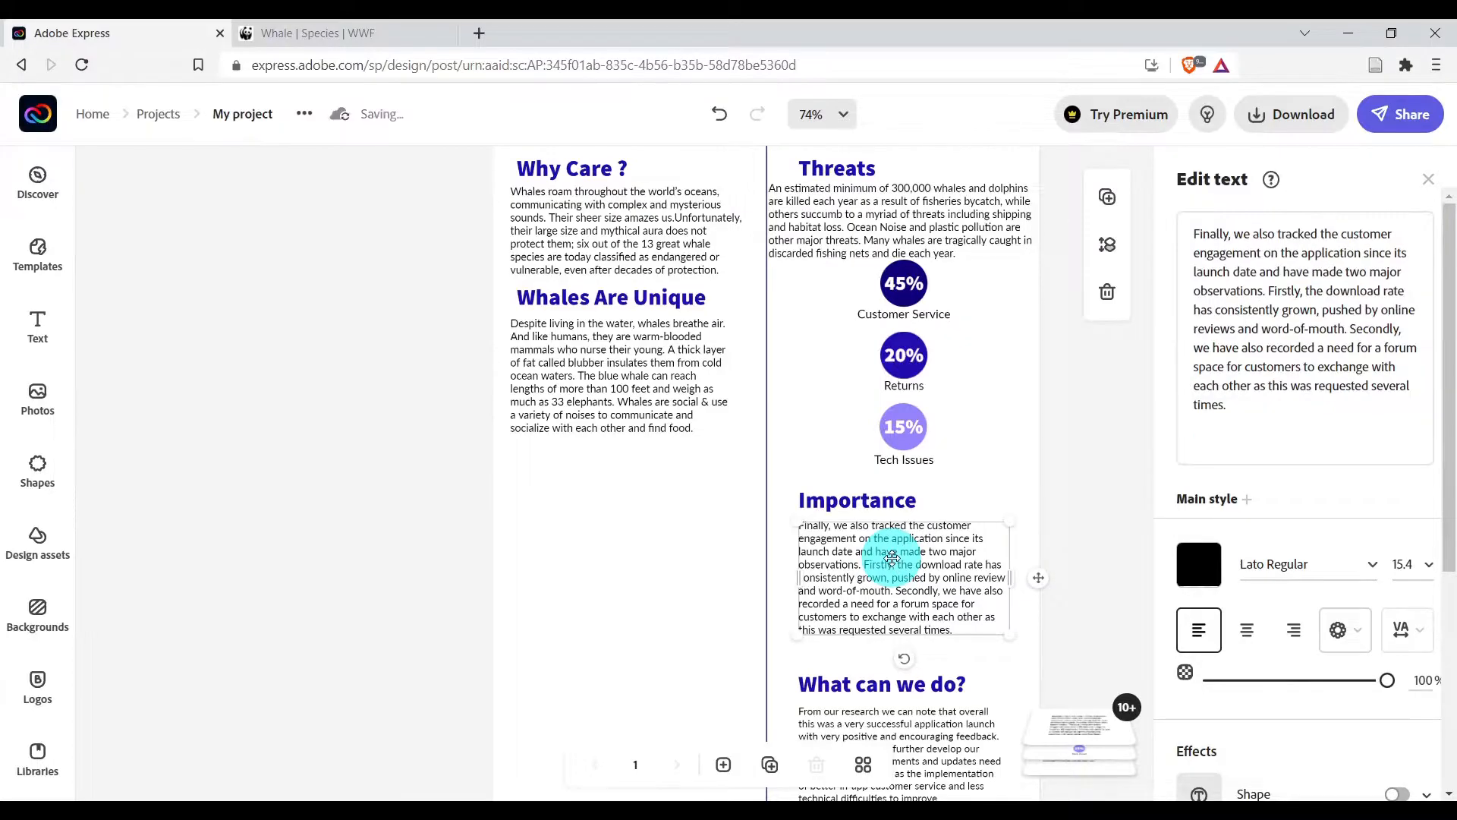
double_click(850, 565)
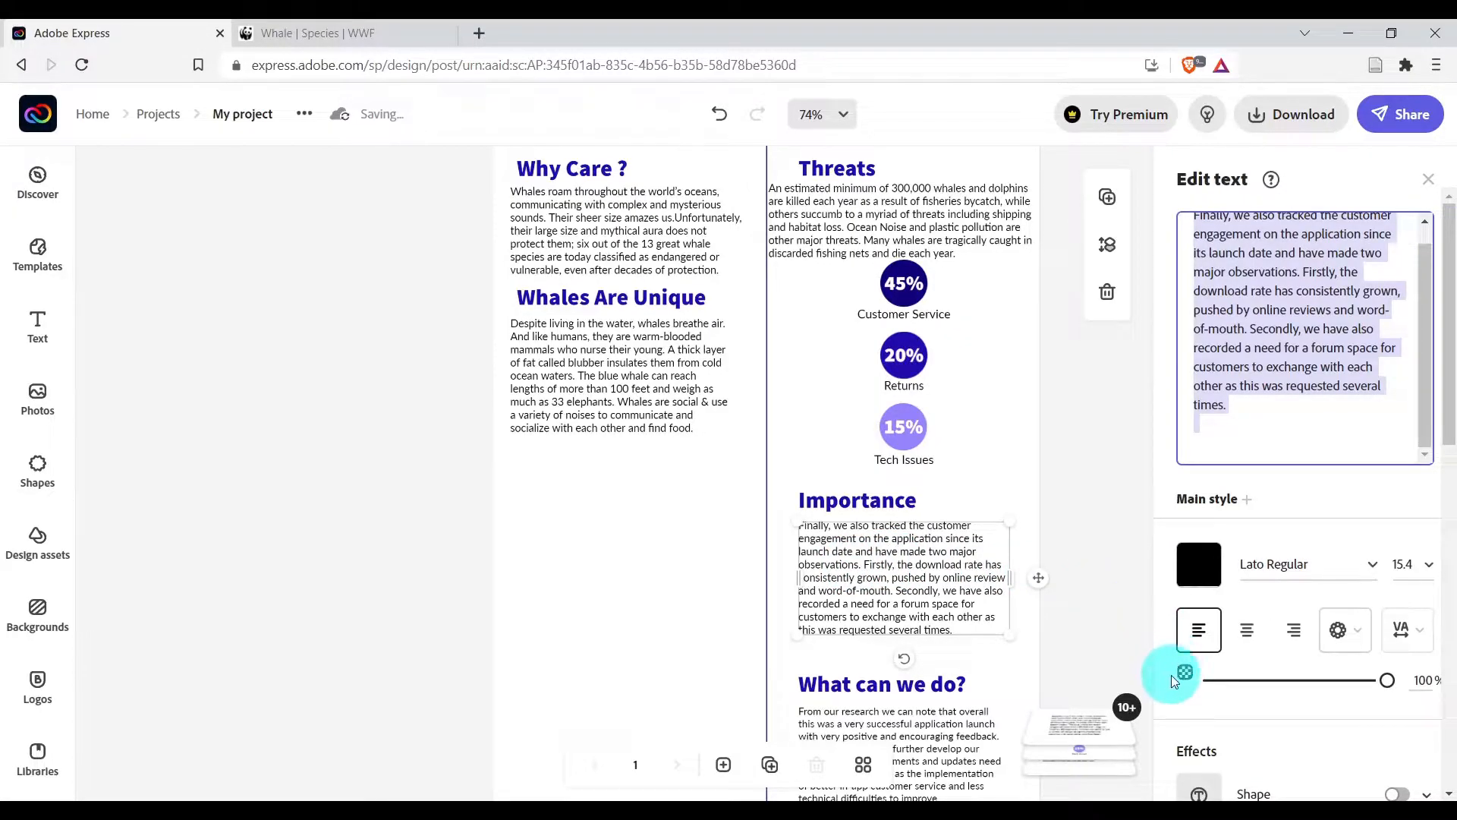
key("super+v")
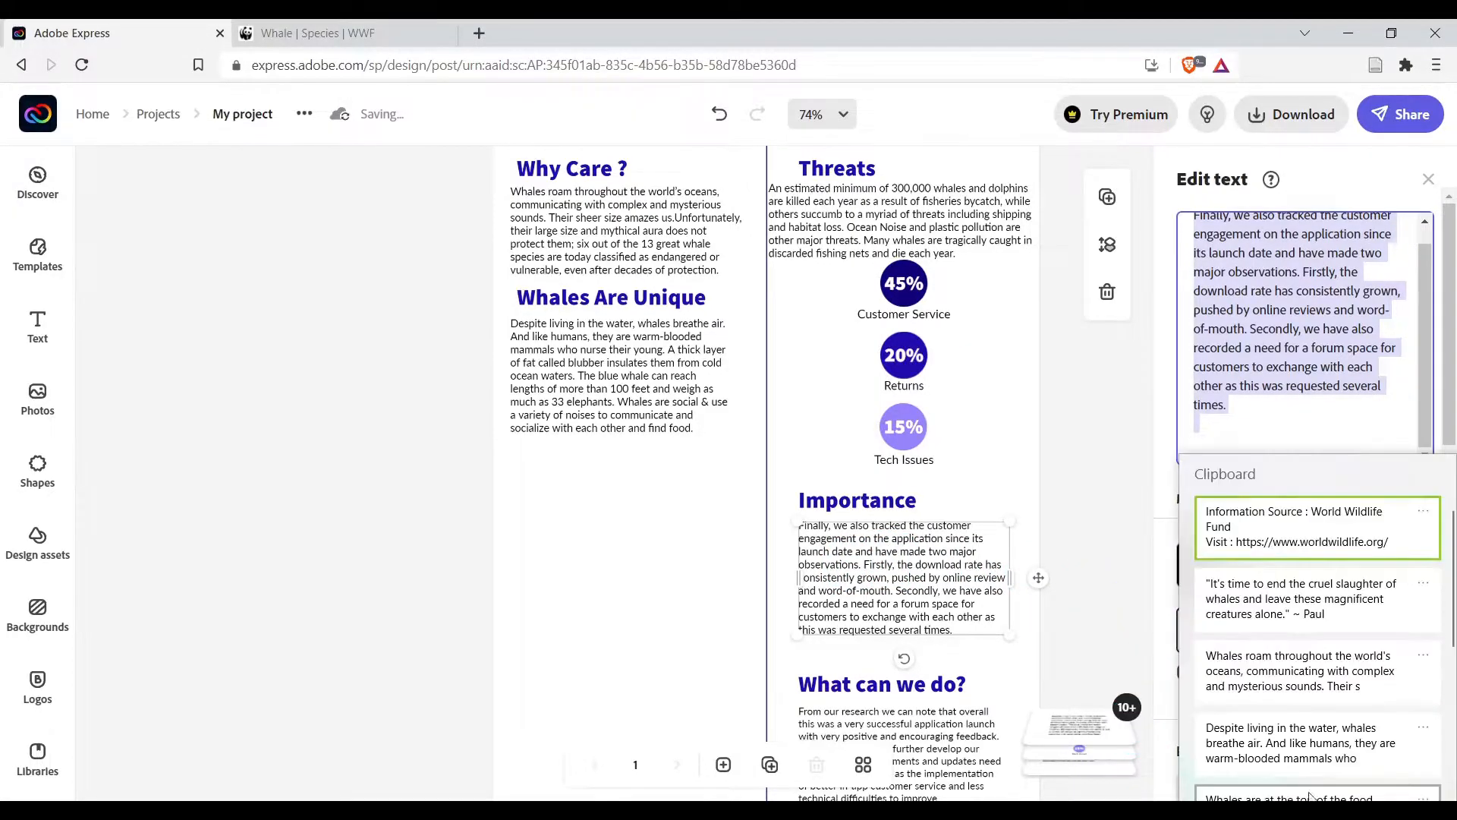
scroll(1316, 671, "down", 2)
left_click(1322, 656)
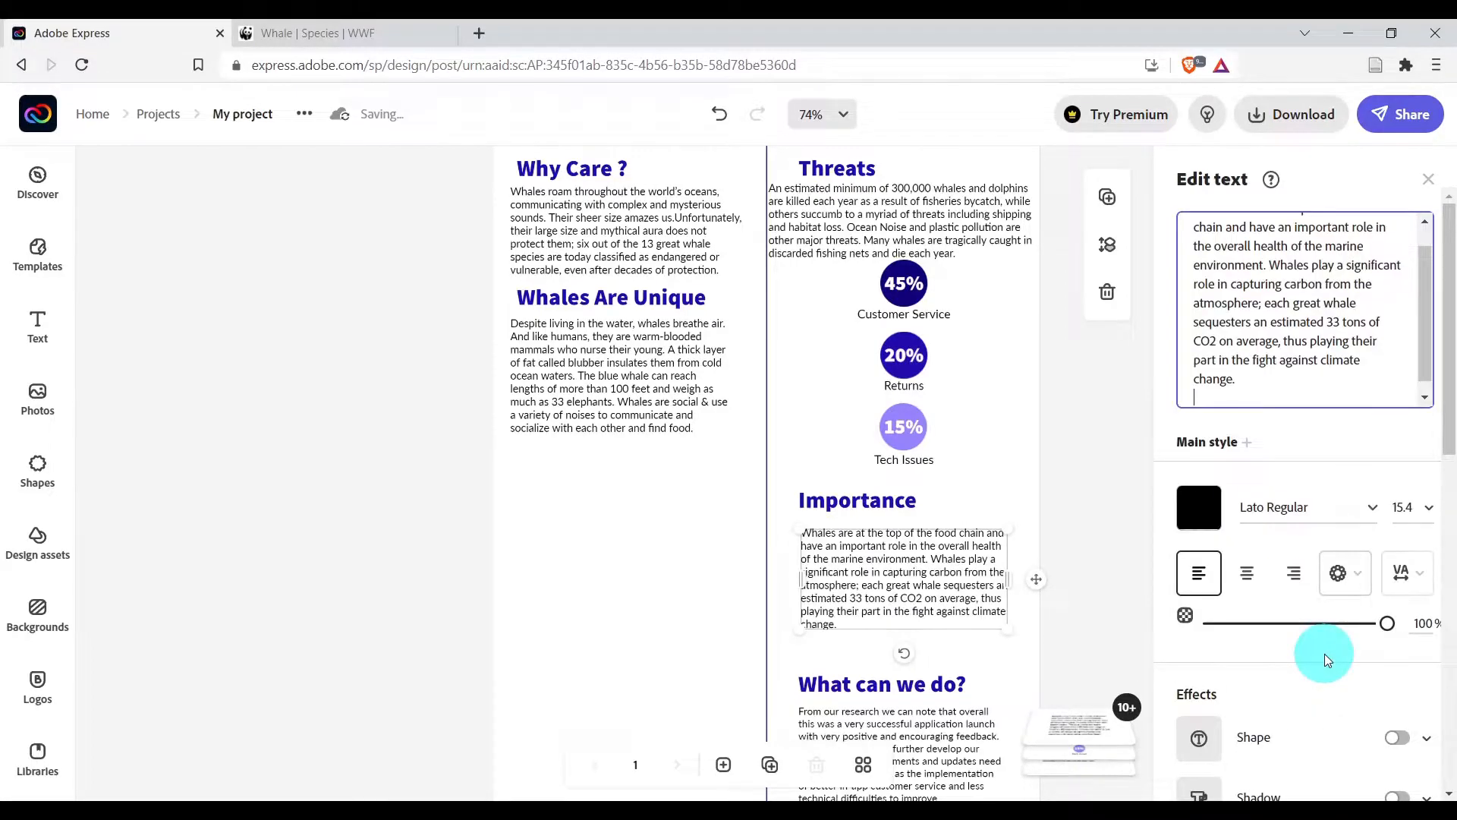
Replace the paragraph under "What can we do?" with the copied text beginning "There is an urgent need to come together".
scroll(920, 680, "down", 5)
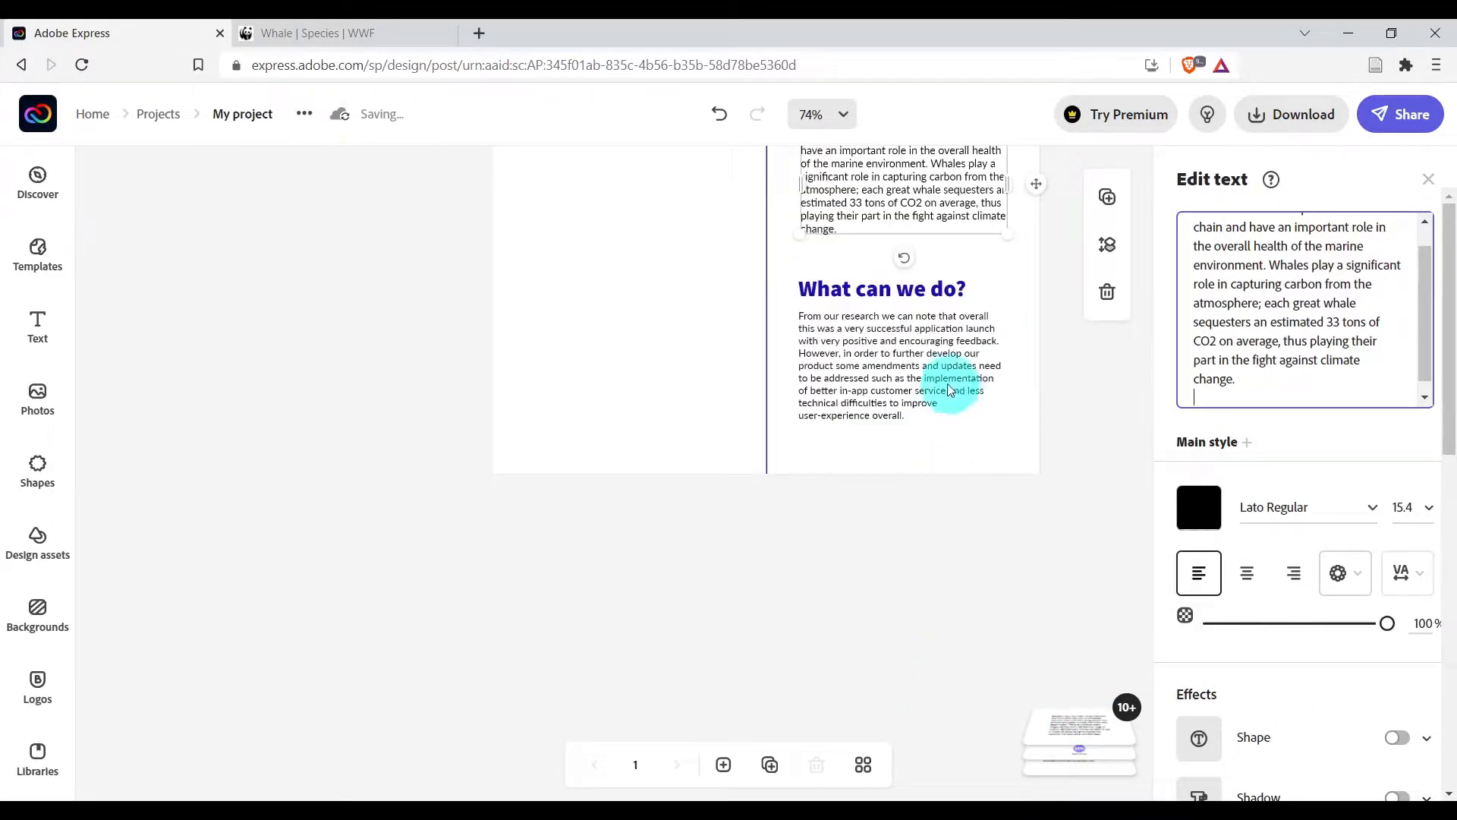
left_click(907, 364)
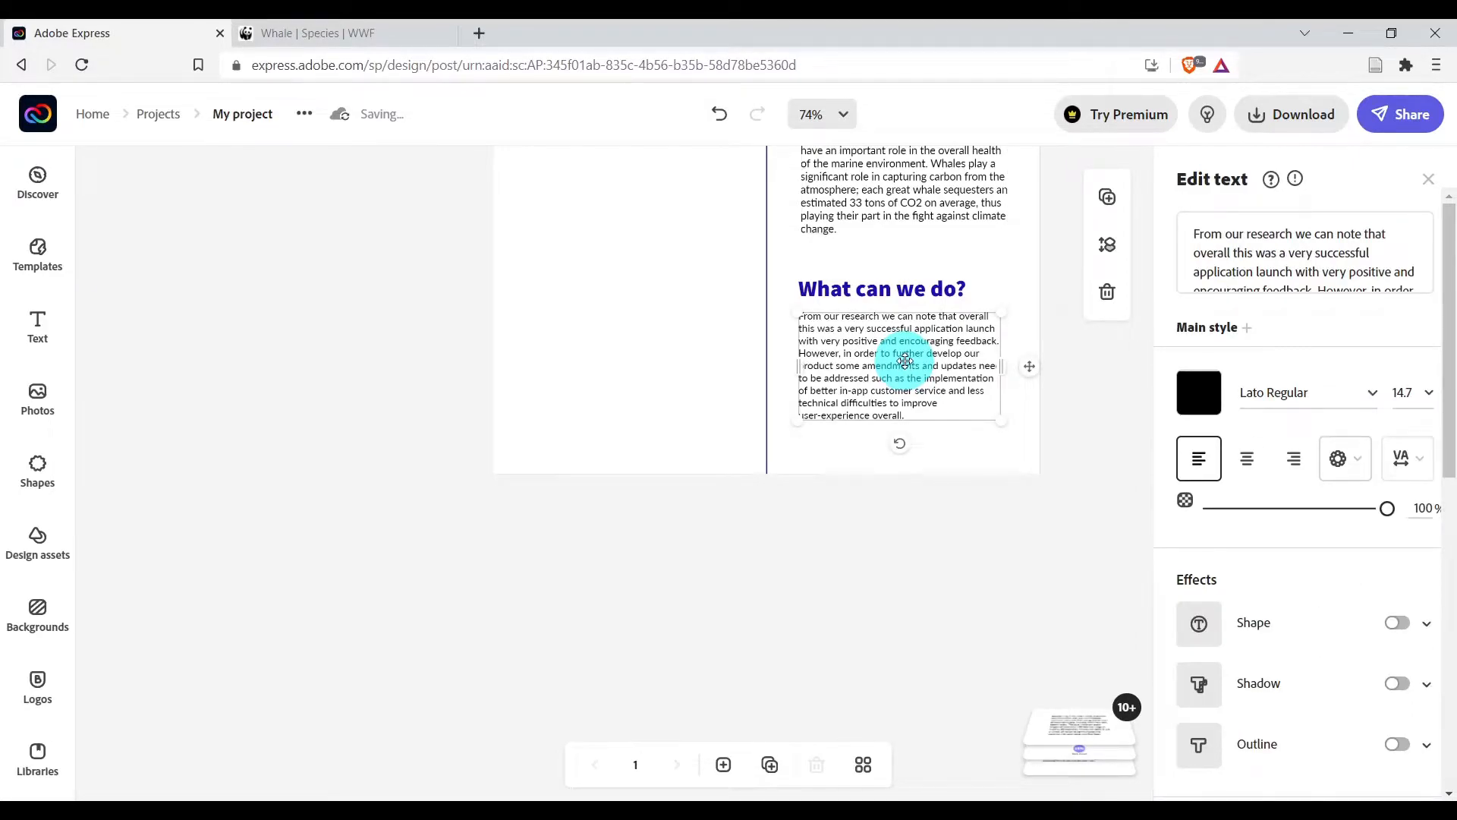
double_click(904, 359)
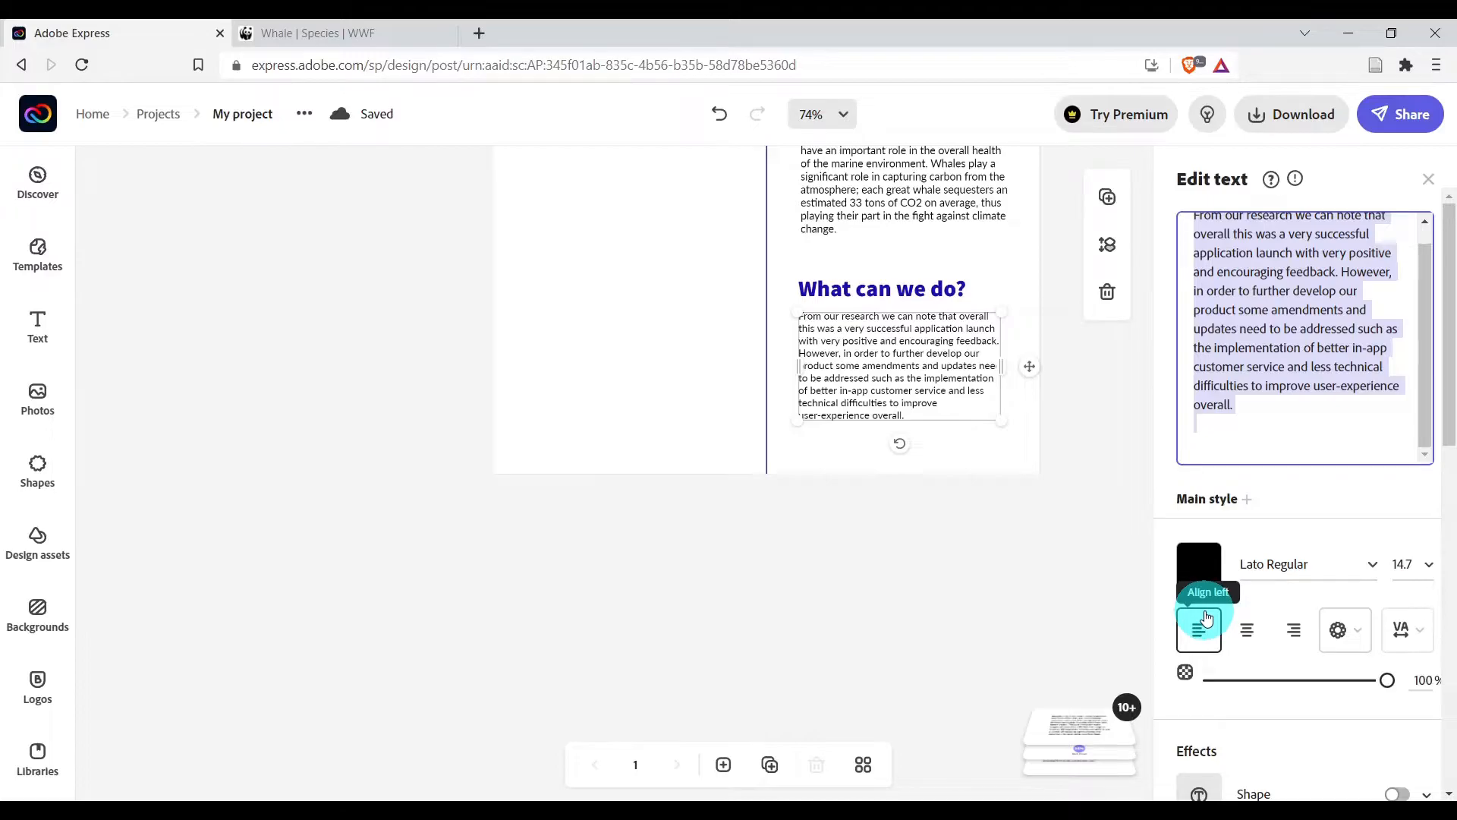
key("super+v")
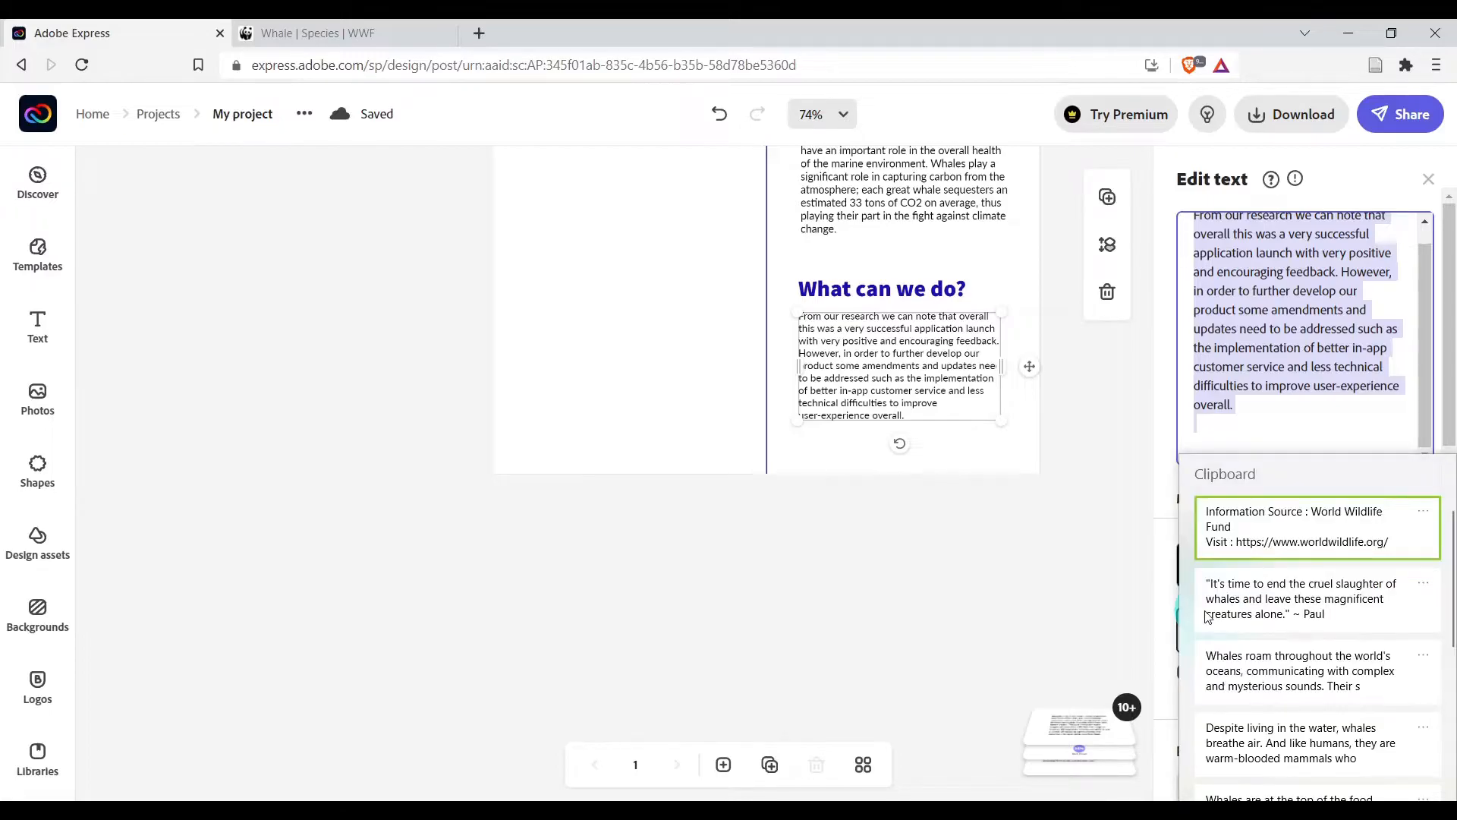
scroll(1388, 668, "down", 4)
scroll(1388, 668, "up", 2)
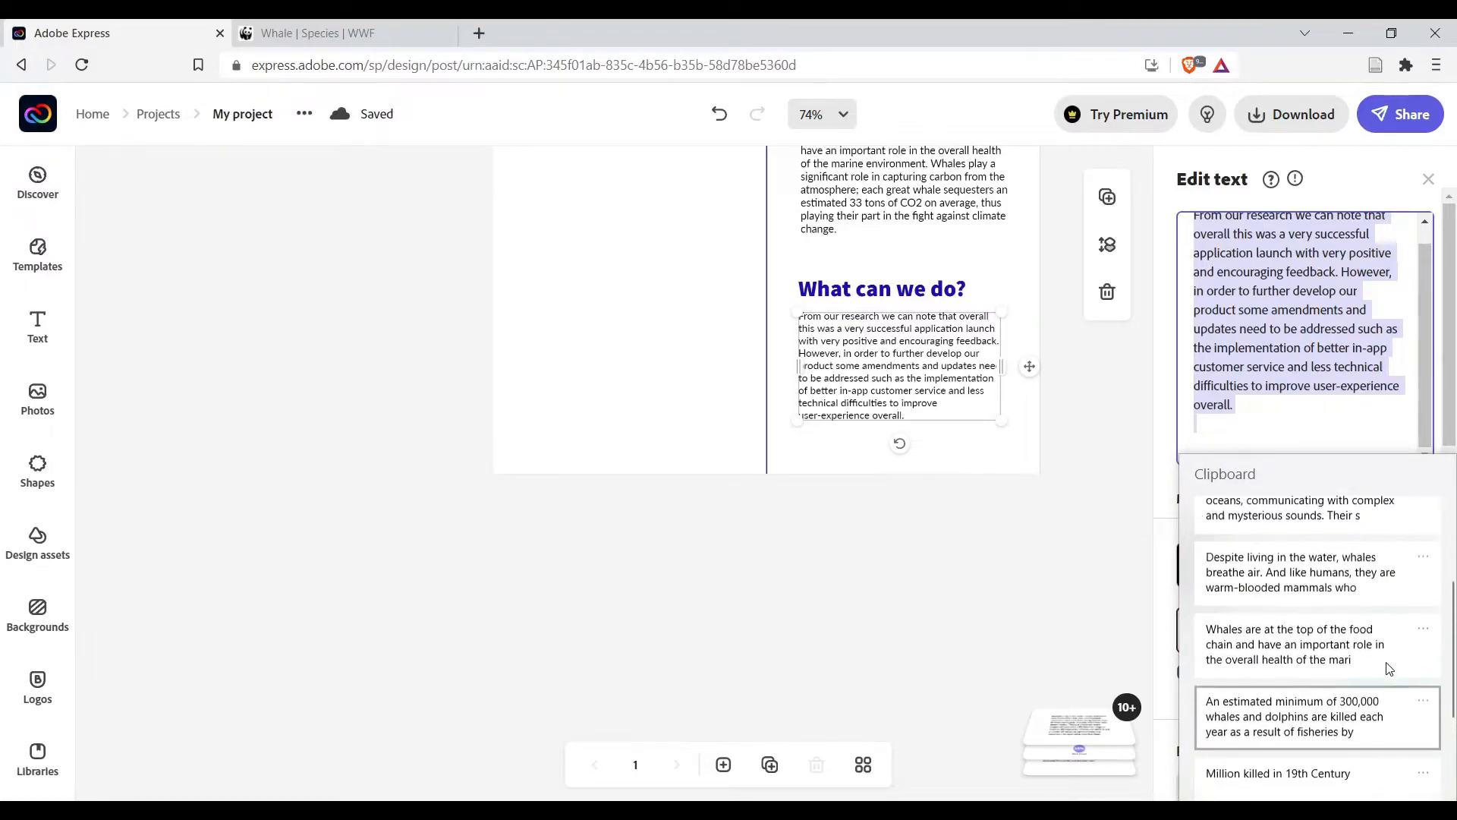
left_click(1388, 668)
Narrow the text box of the paragraph under "Why Care ?" so its left edge lines up with the heading.
left_click(835, 114)
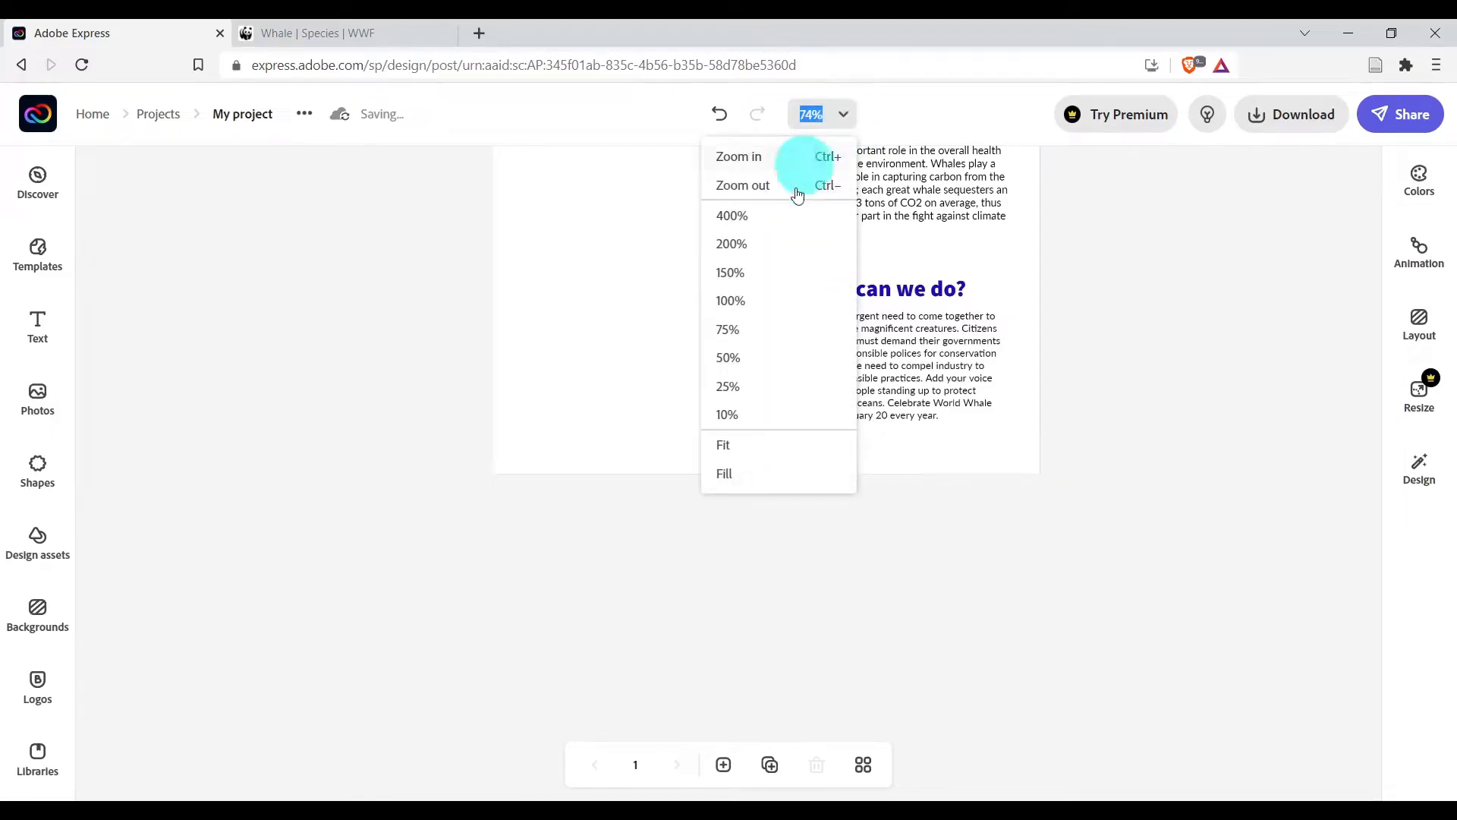
left_click(743, 454)
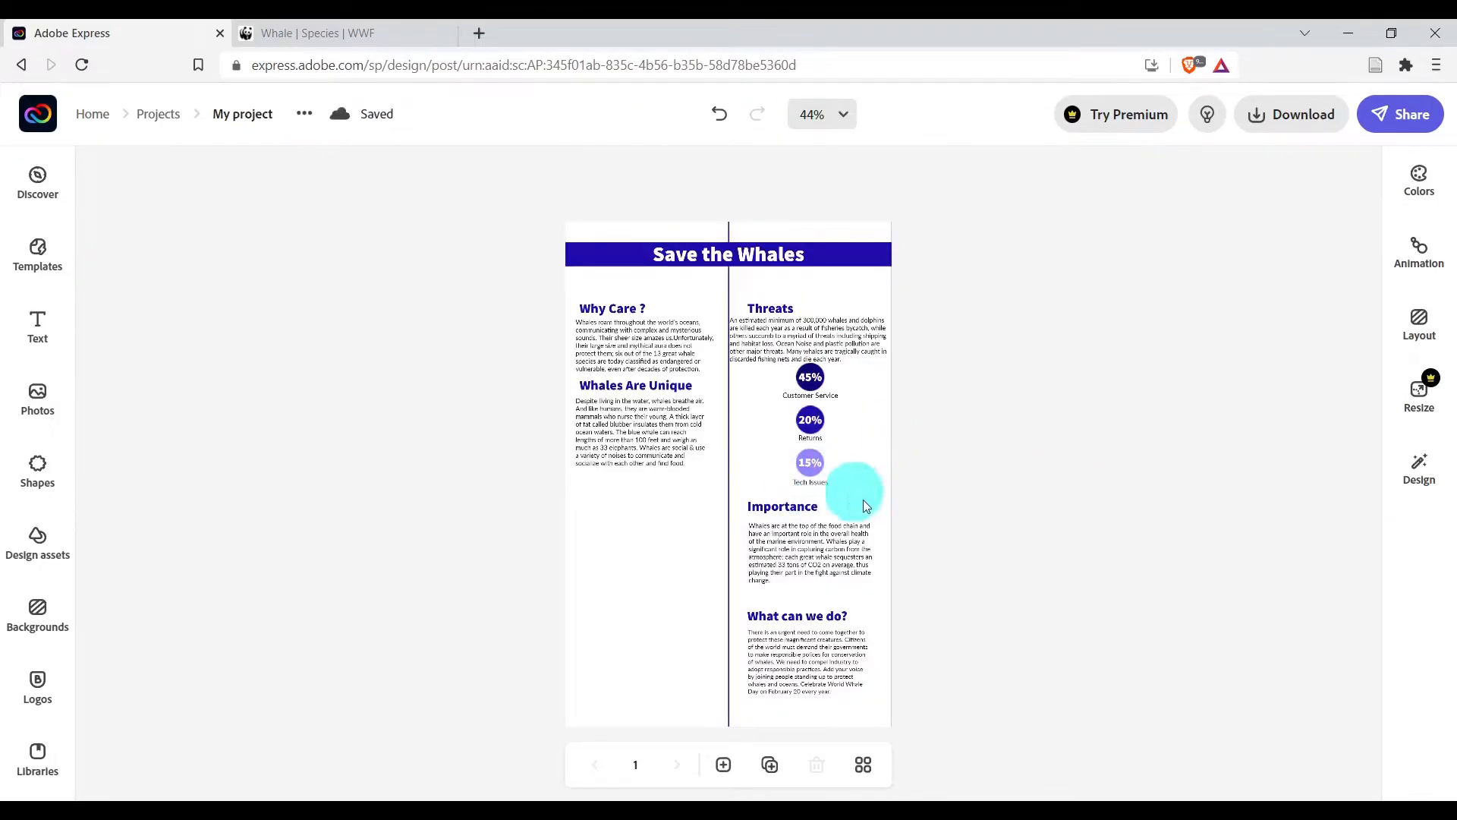
left_click(632, 352)
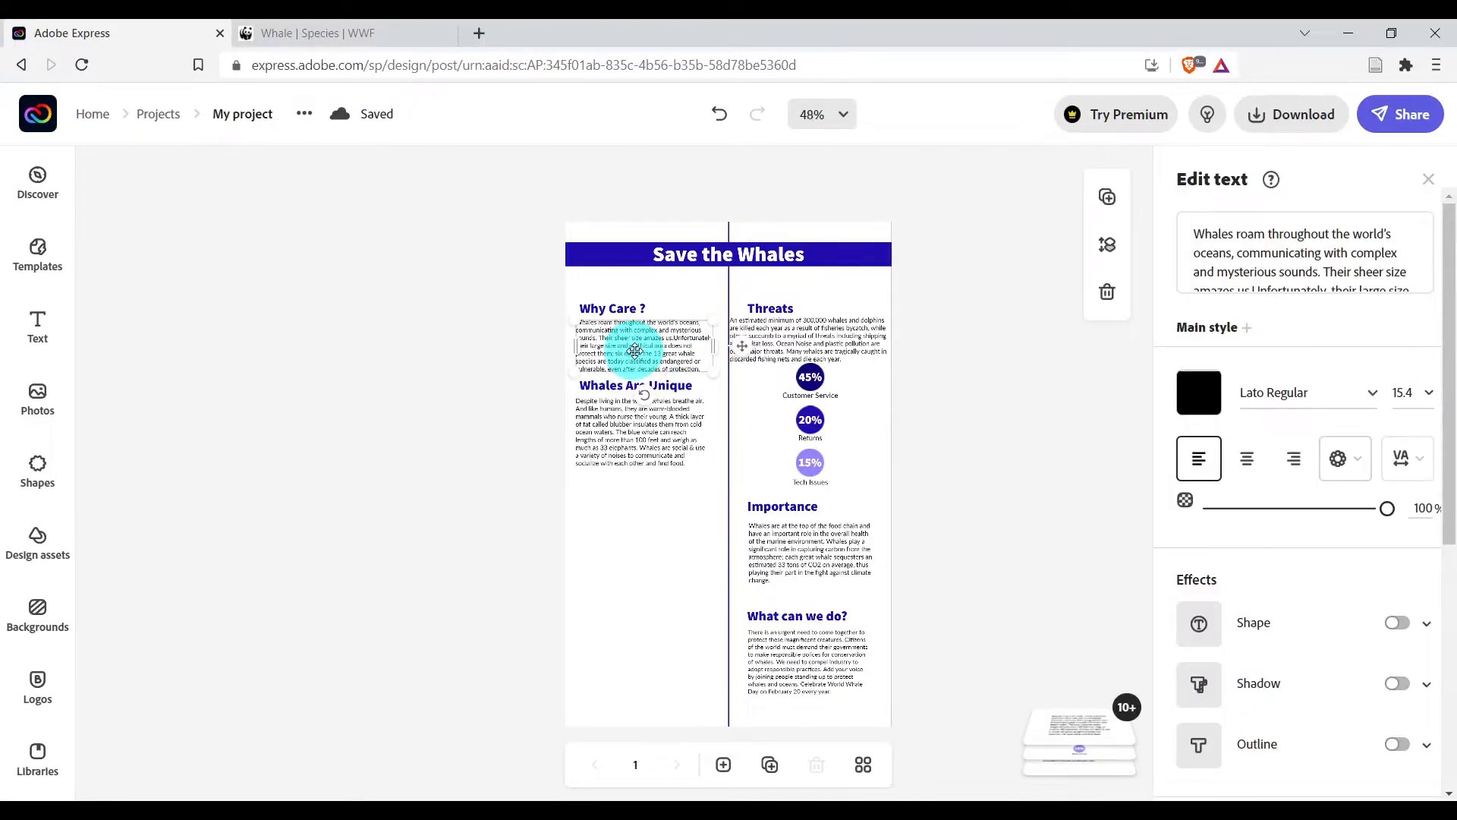
scroll(632, 353, "up", 4)
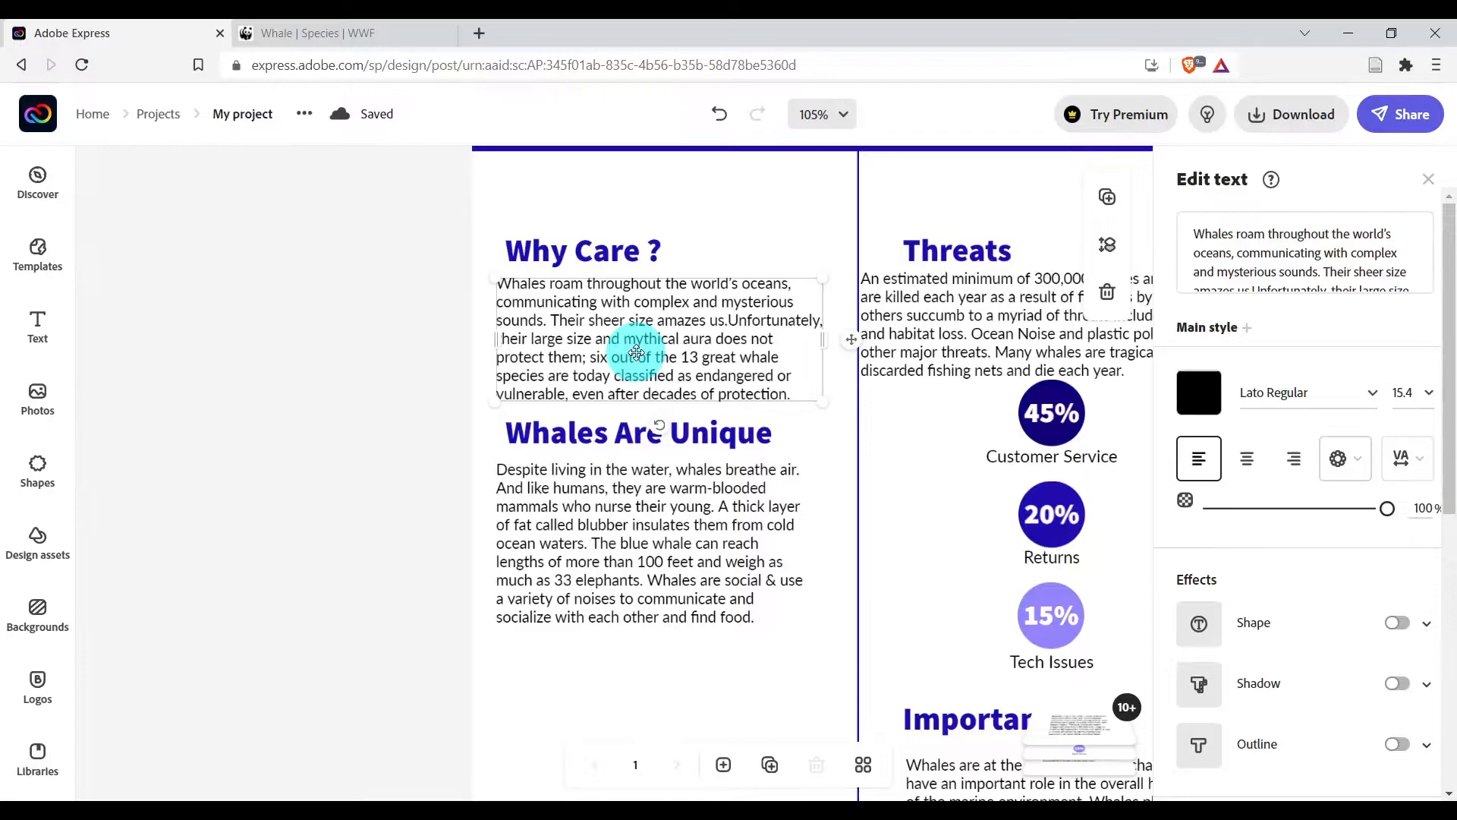
scroll(636, 353, "up", 1)
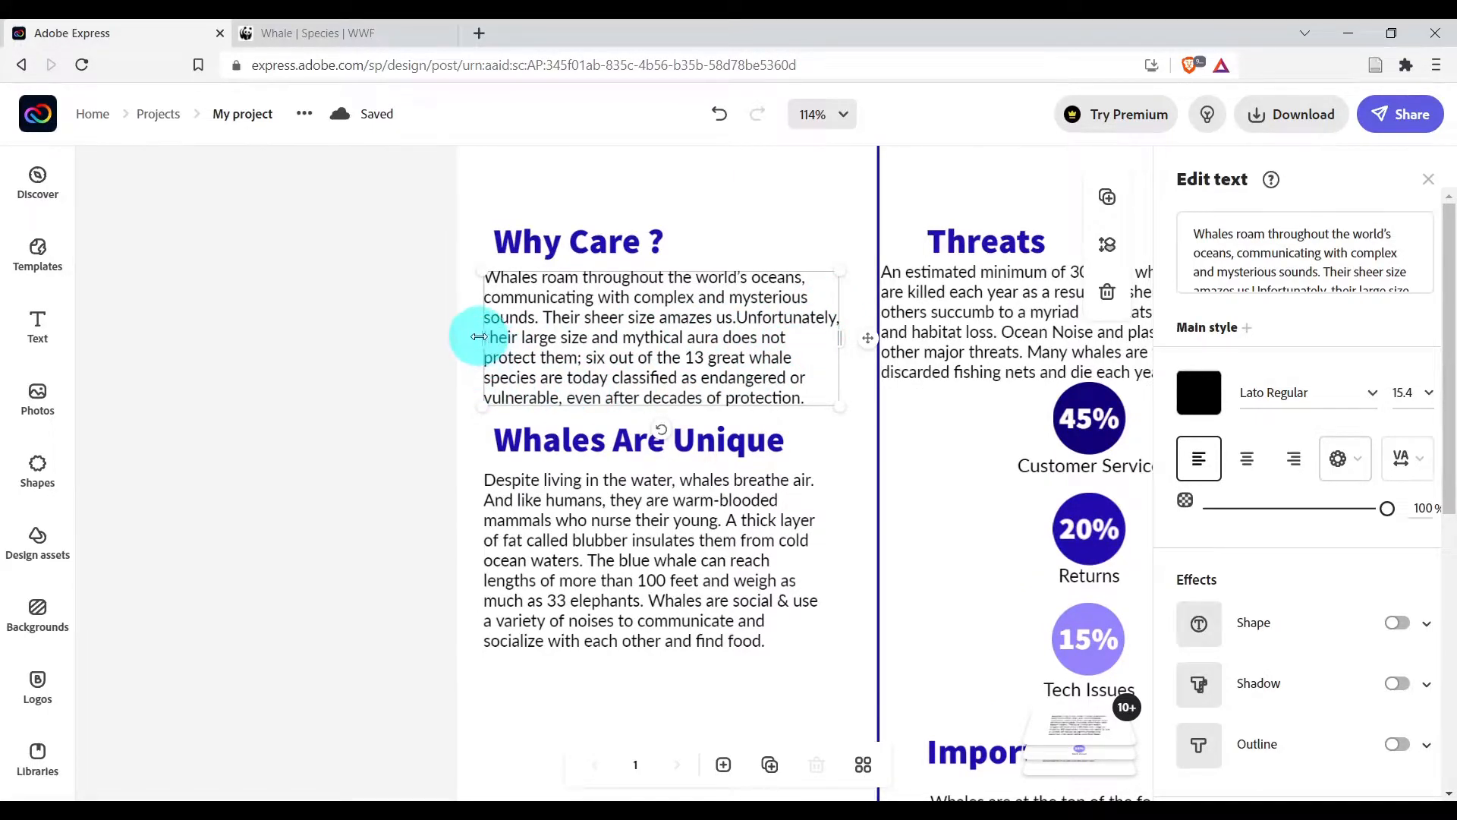
left_click_drag(478, 336, 494, 334)
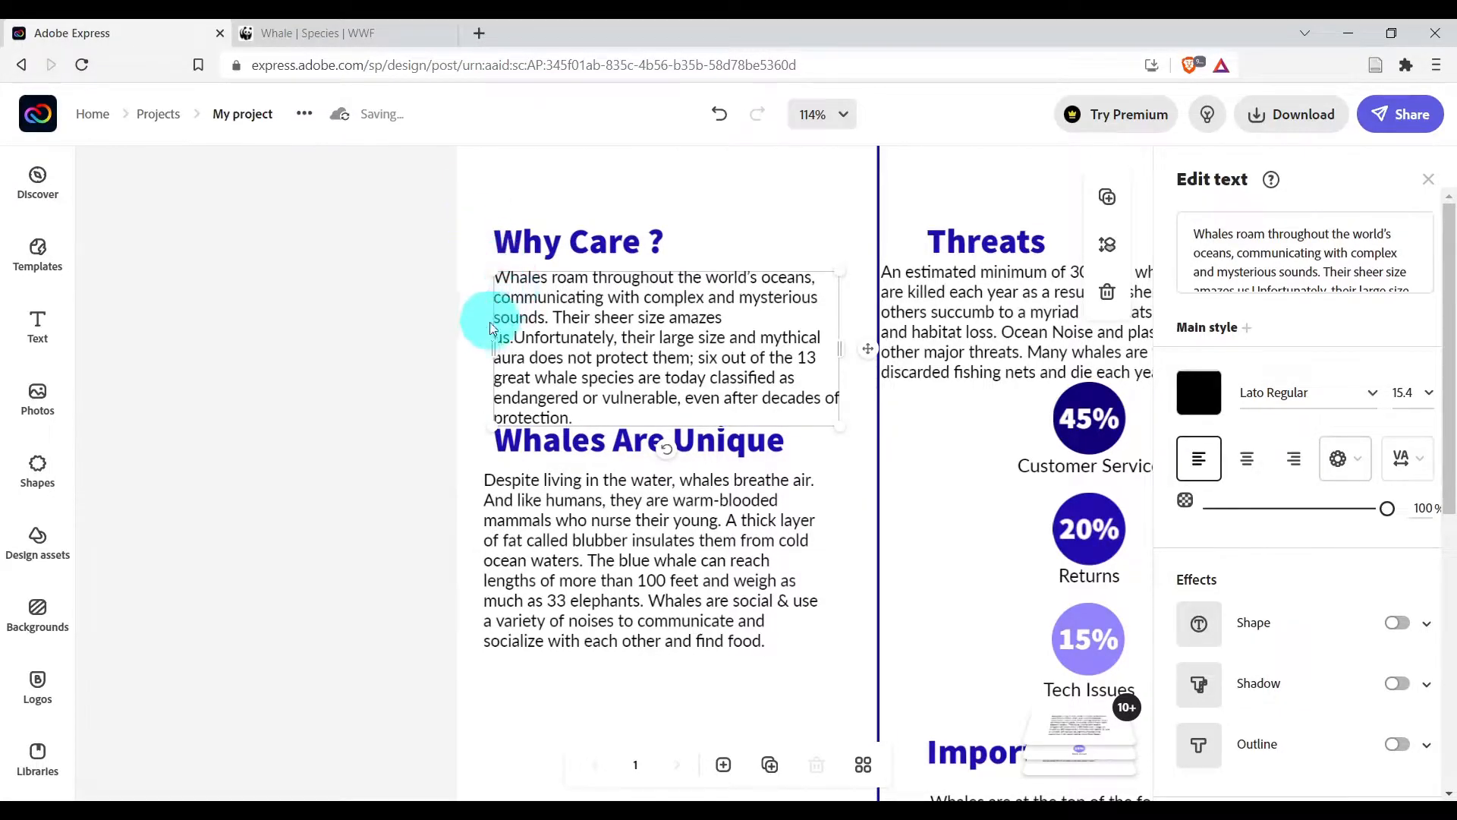
left_click_drag(492, 348, 490, 343)
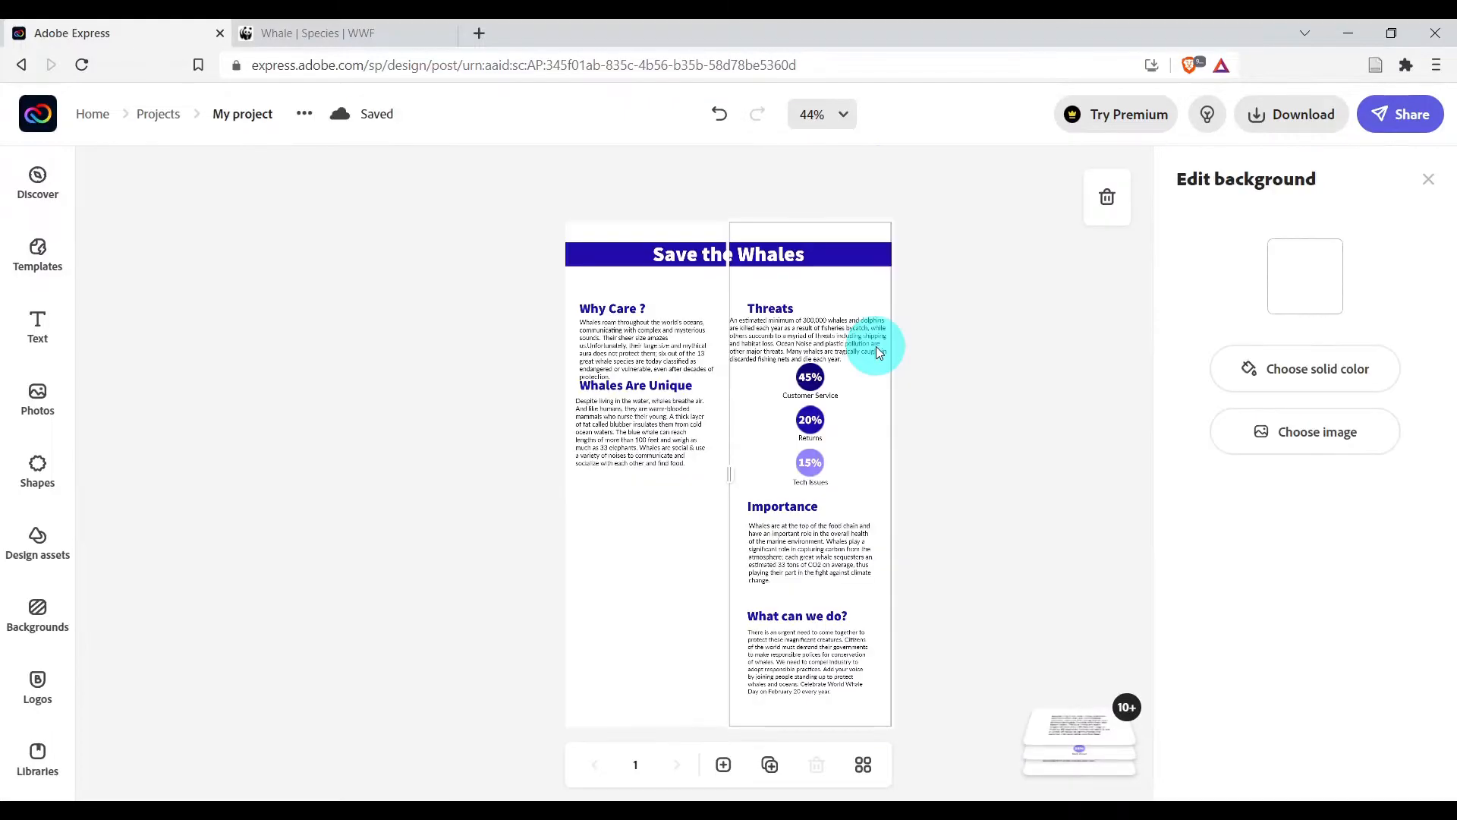
Select the paragraph under the "Threats" heading.
scroll(876, 352, "up", 4)
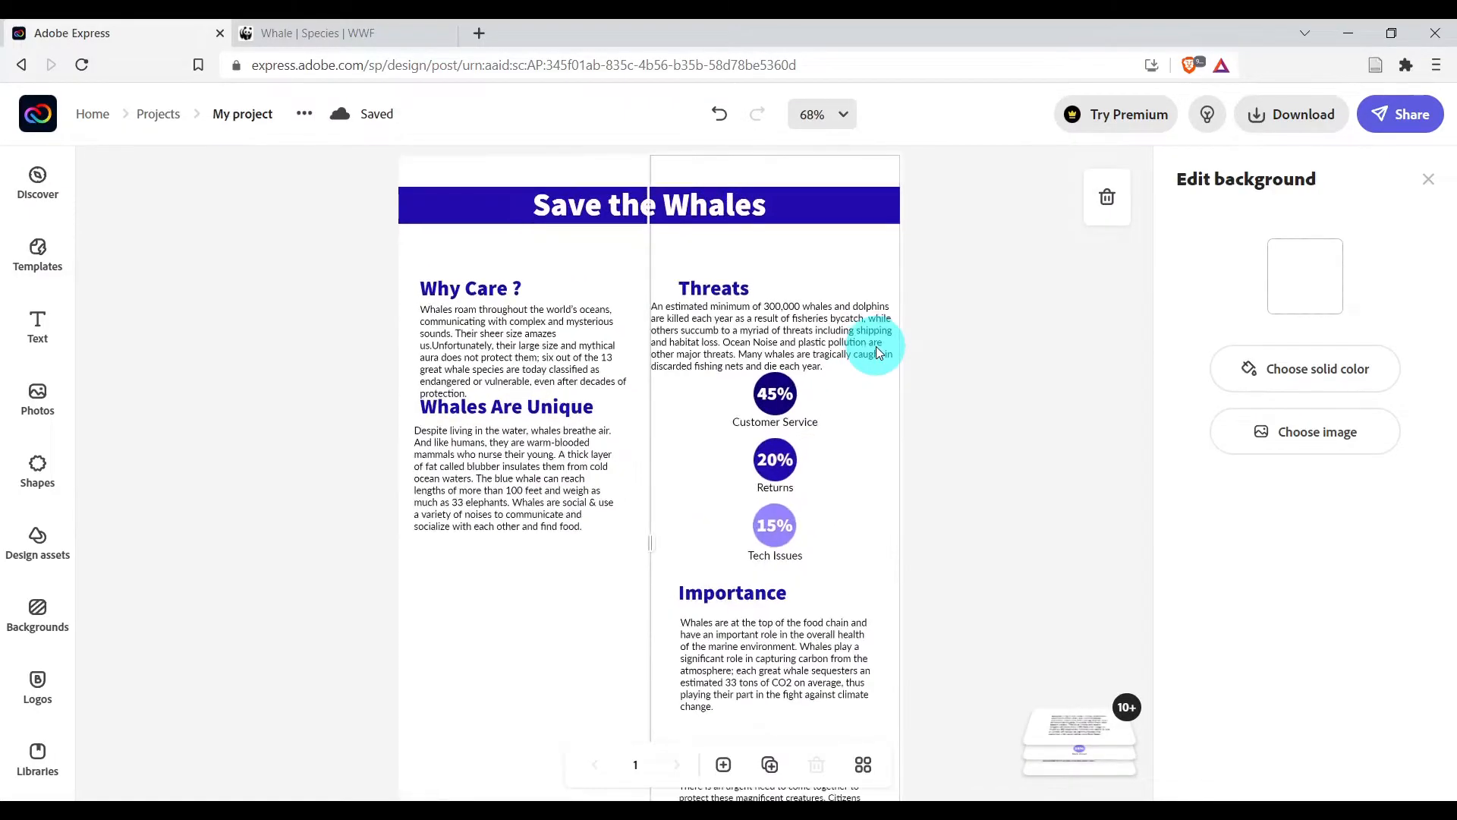
scroll(875, 351, "up", 1)
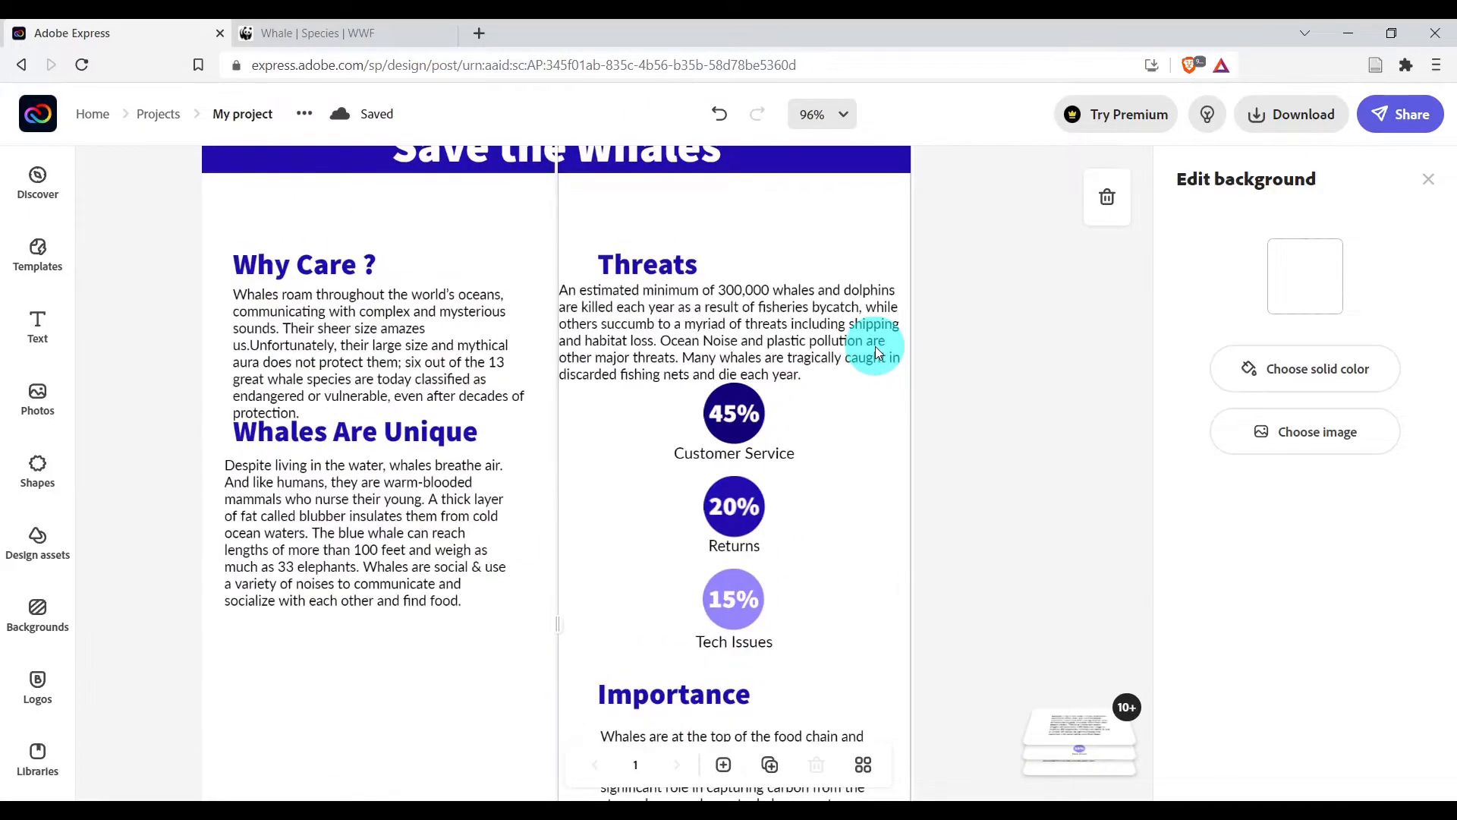
left_click(749, 325)
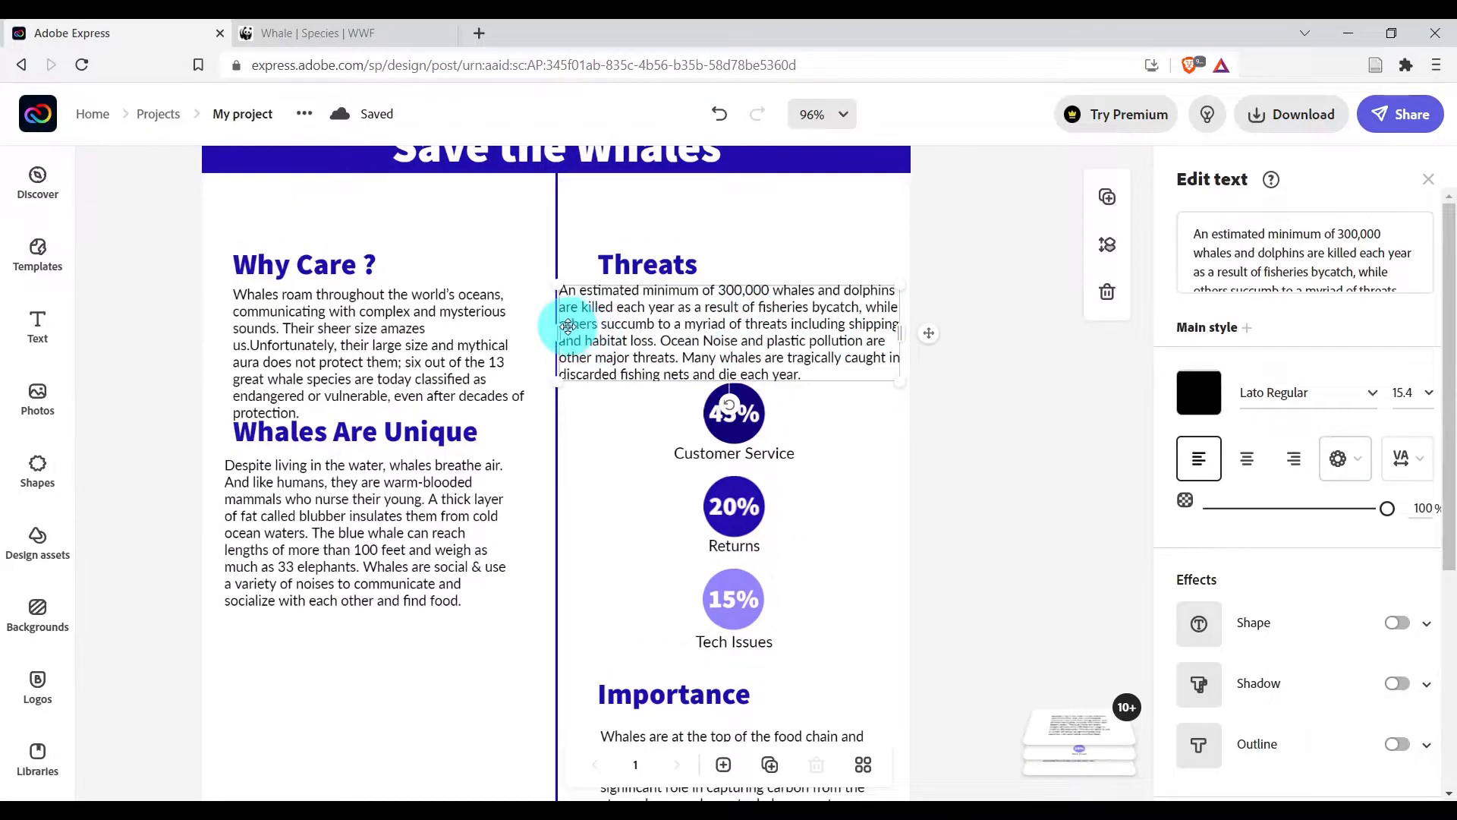
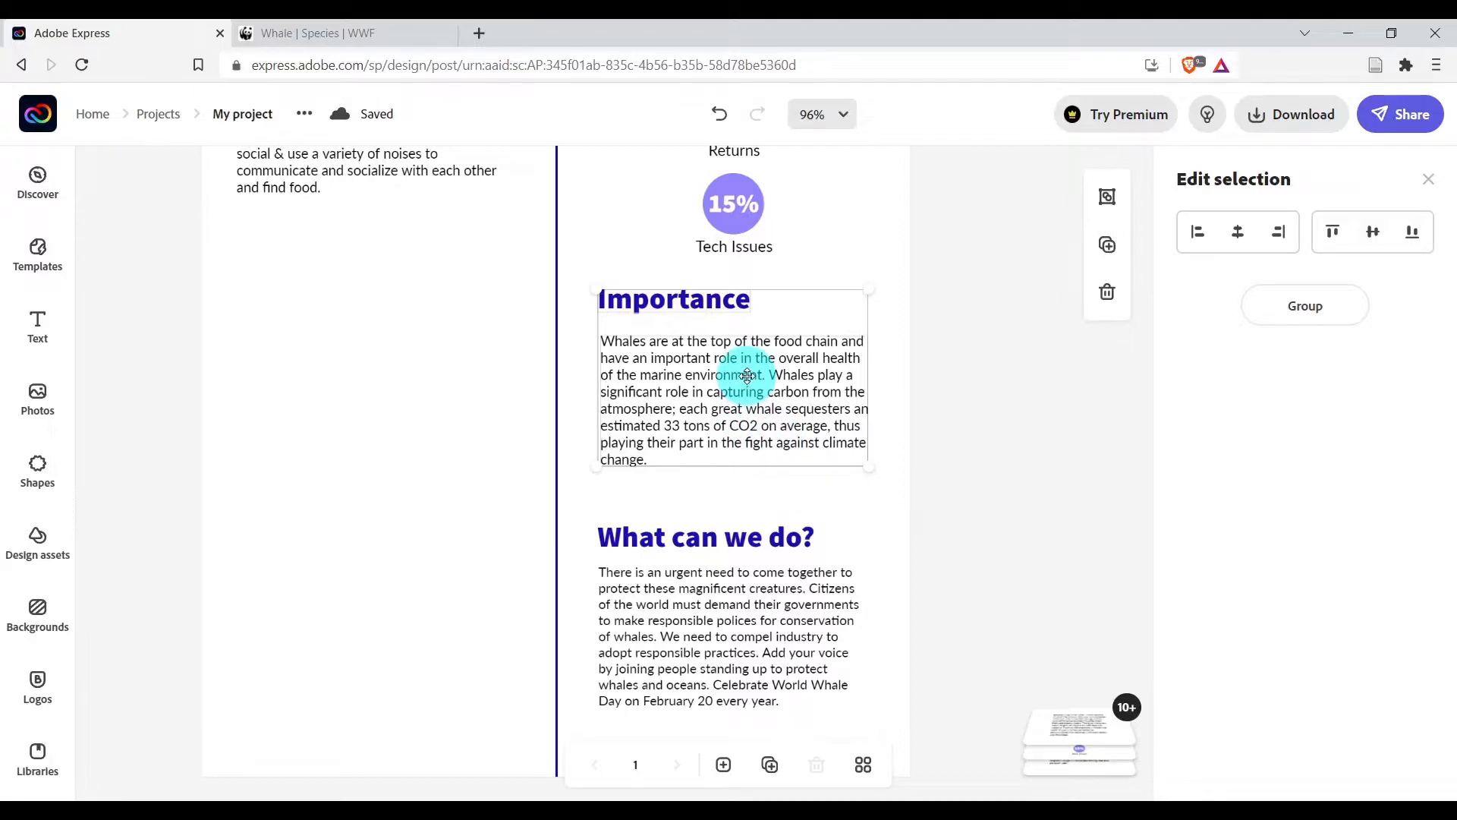
Move the "Importance" heading and its paragraph together to the lower left column, level with "What can we do?".
left_click_drag(748, 375, 401, 589)
scroll(437, 244, "down", 4)
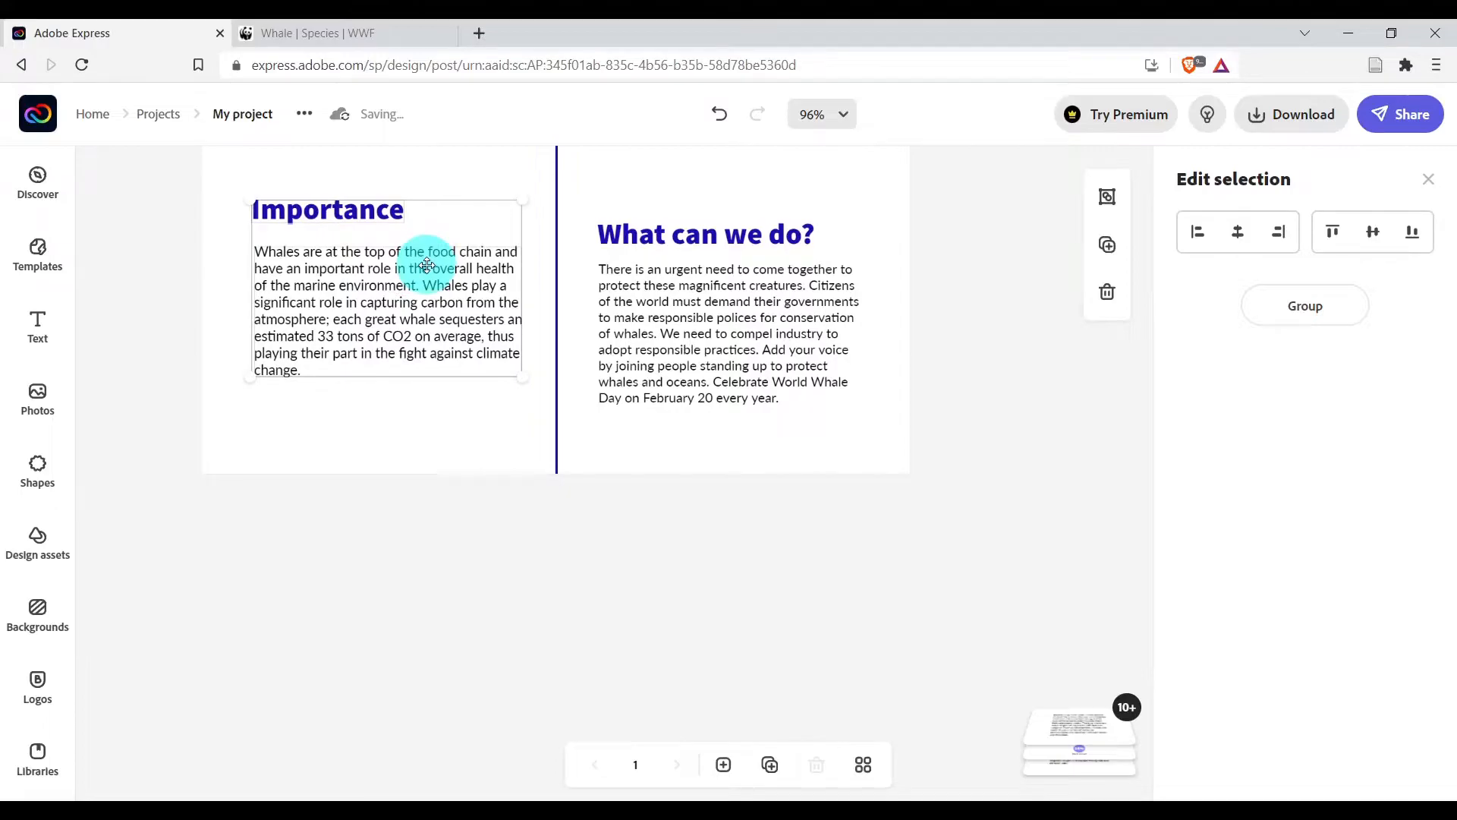
left_click_drag(429, 269, 434, 294)
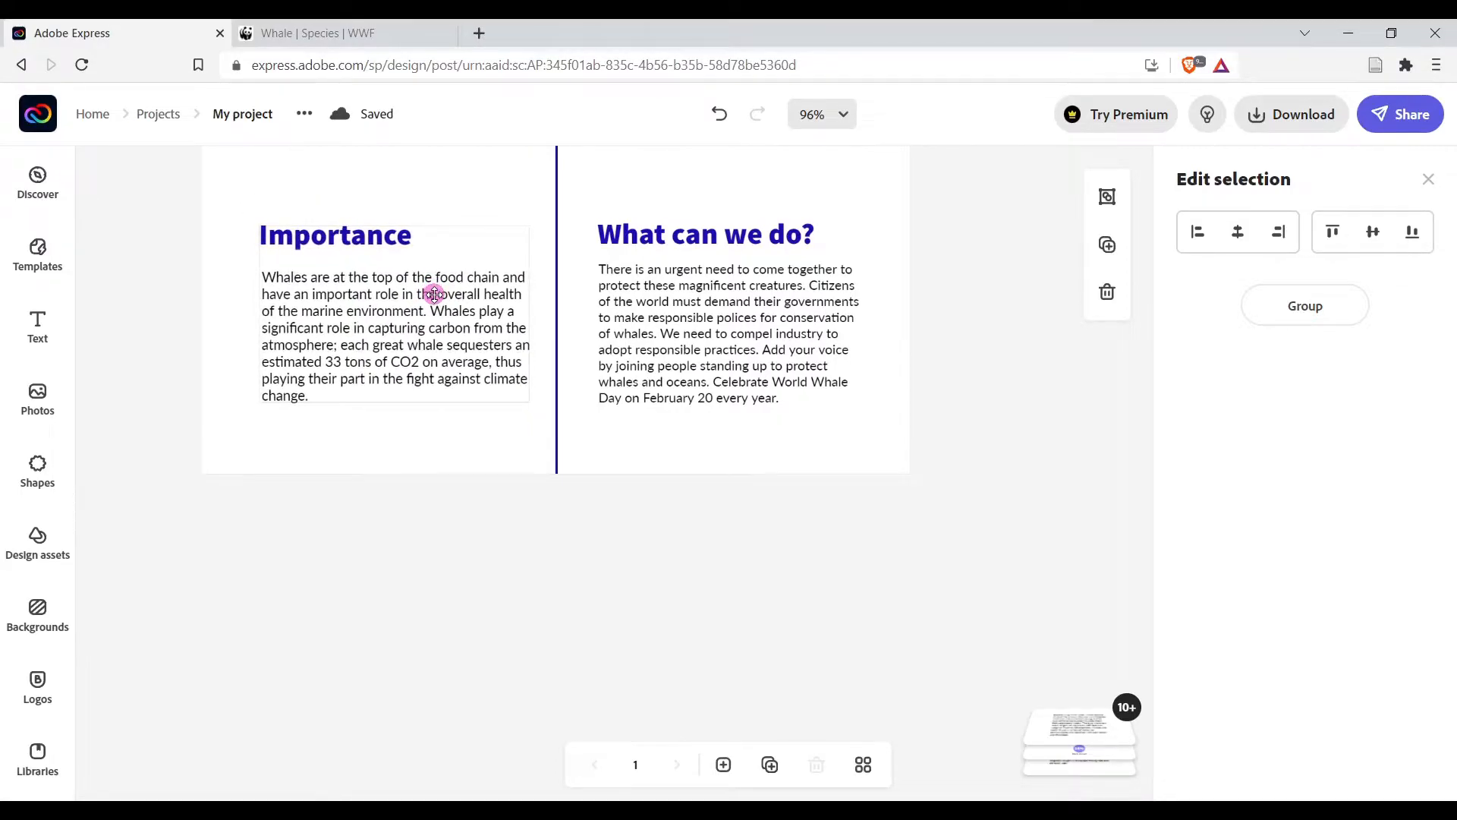
left_click_drag(435, 295, 435, 295)
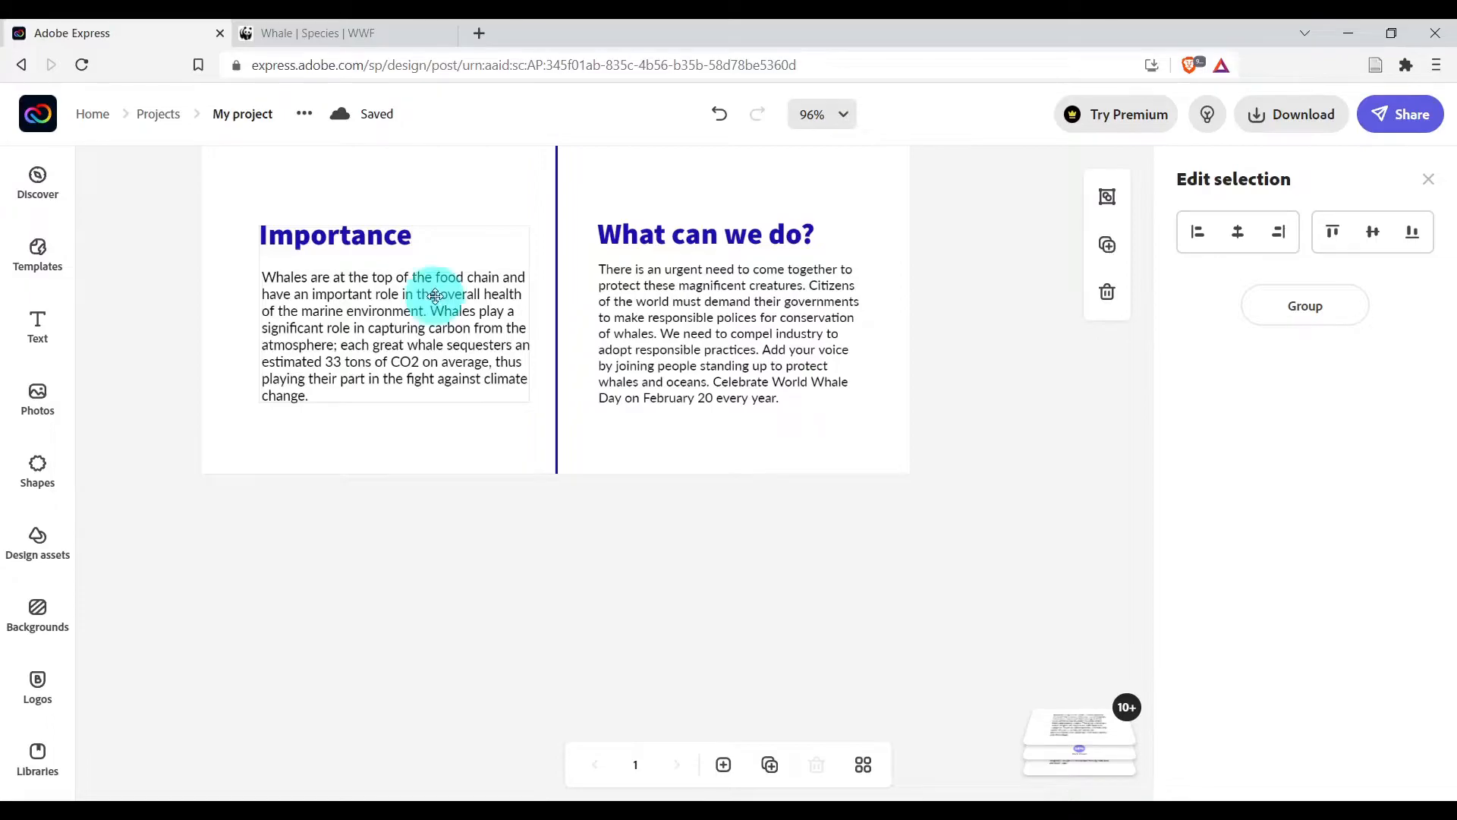
scroll(790, 416, "up", 5)
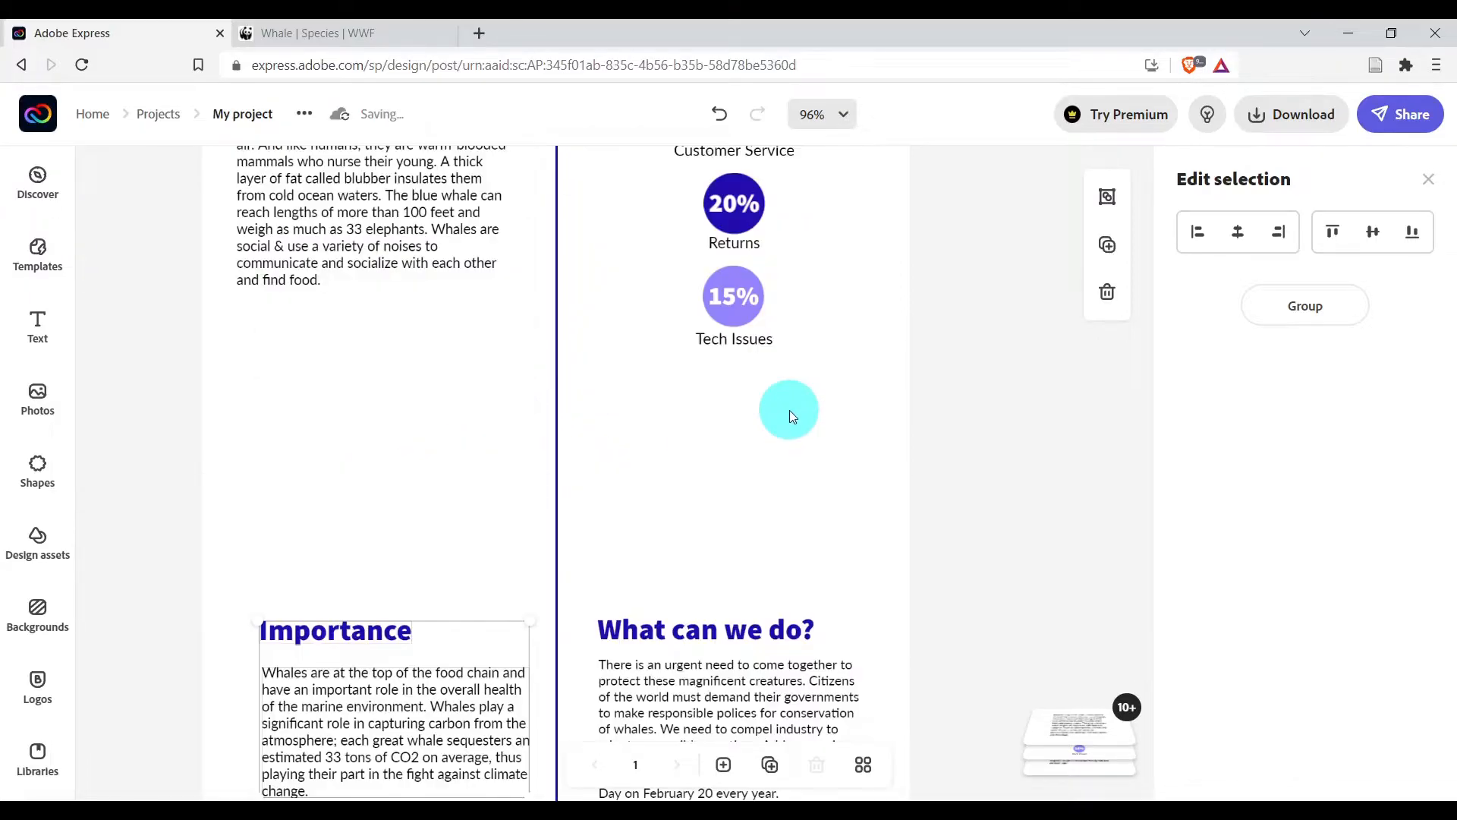
scroll(794, 443, "up", 5)
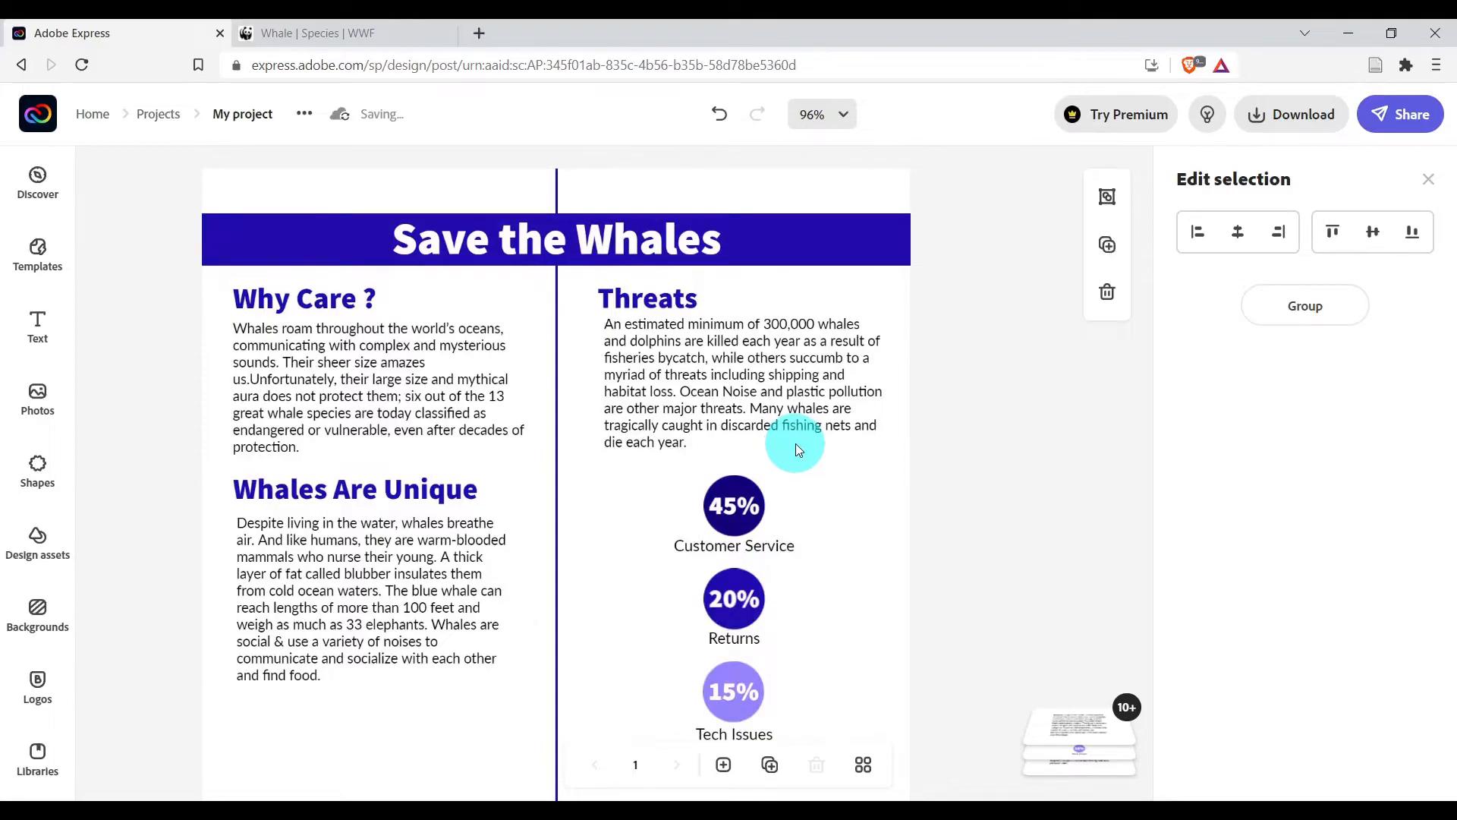
scroll(795, 442, "down", 5)
scroll(797, 440, "down", 5)
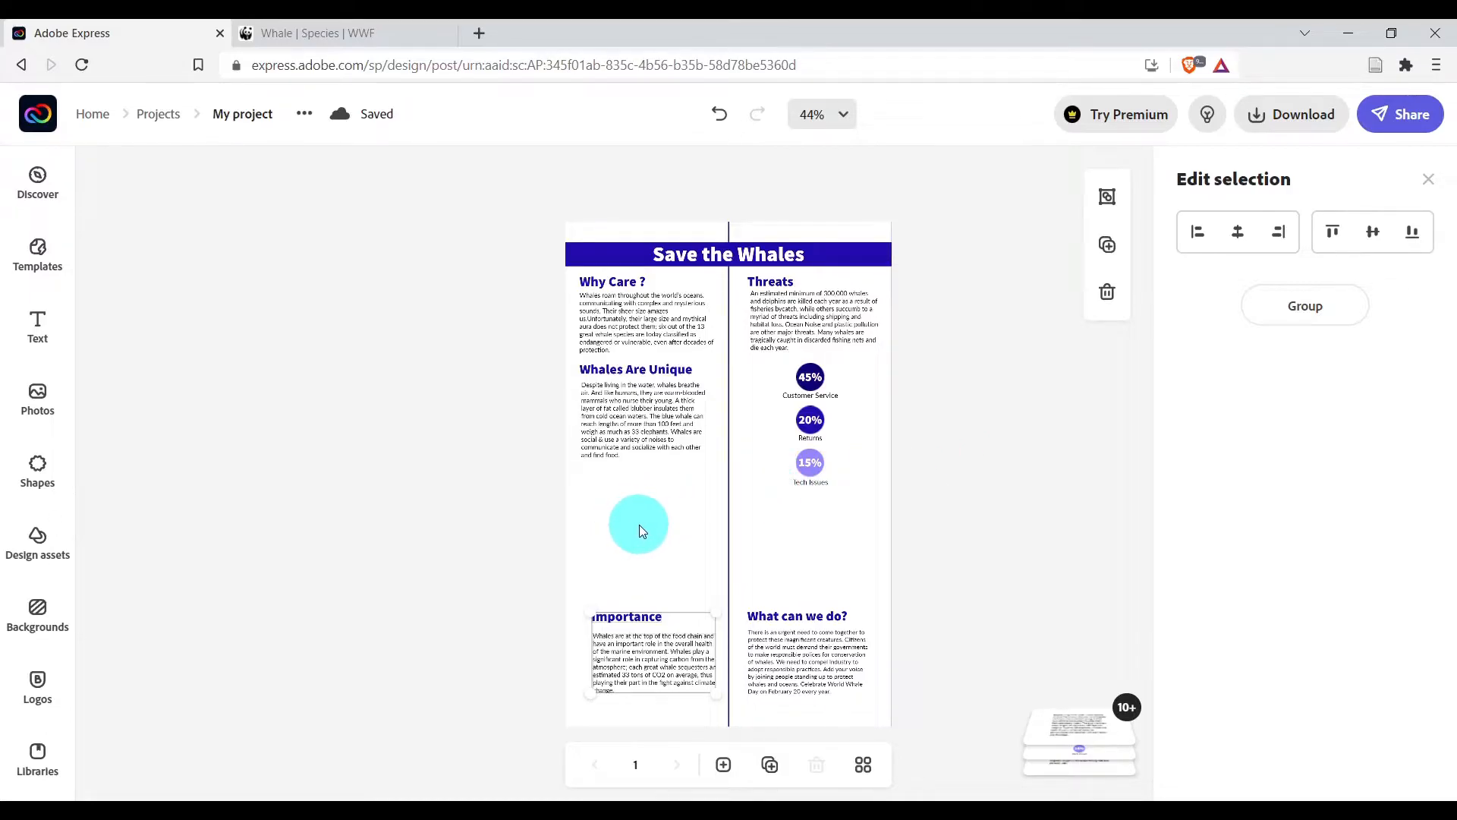
Search the Adobe Stock photos for "whales".
left_click(36, 402)
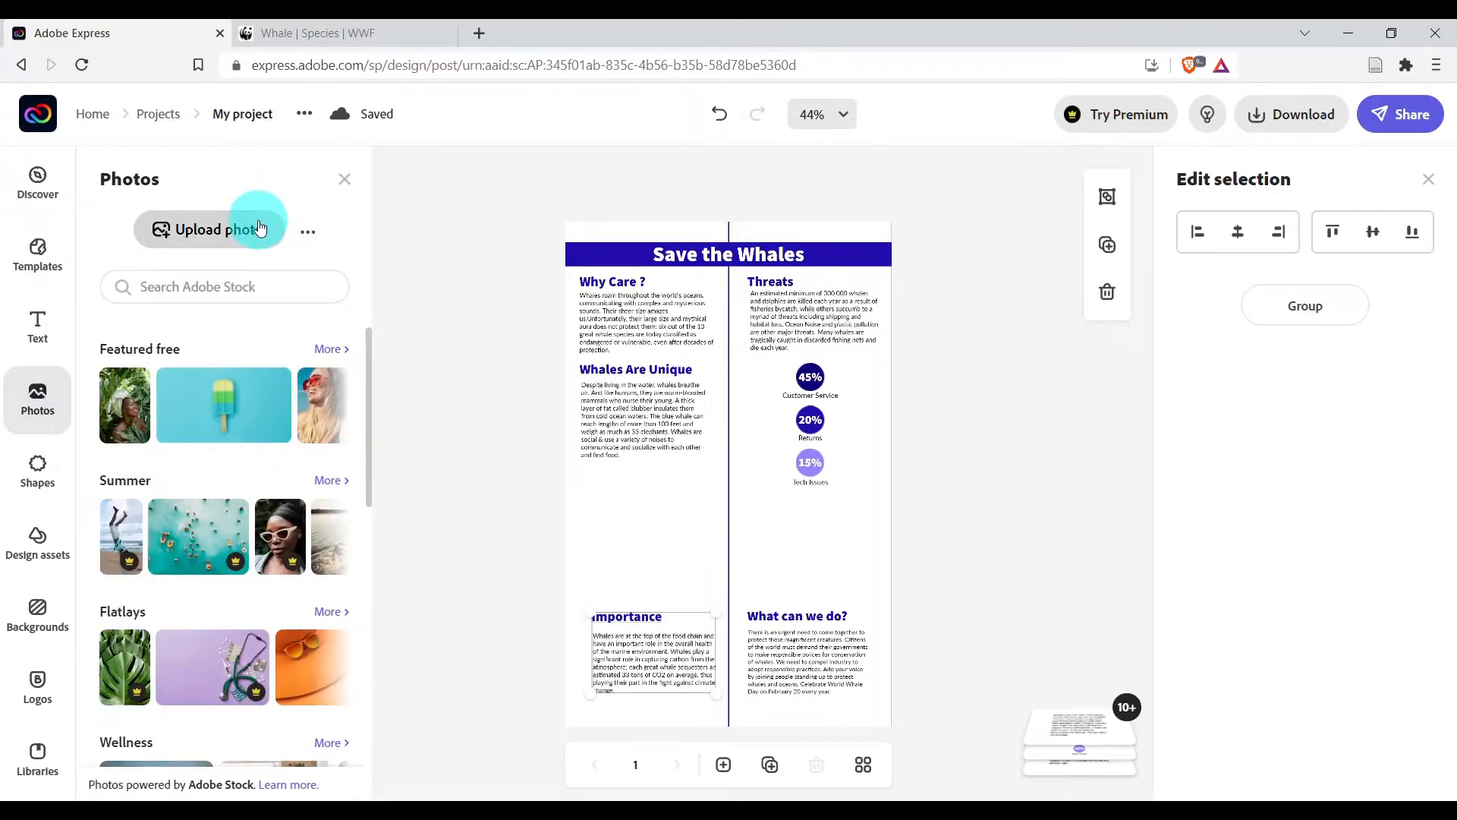
left_click(220, 236)
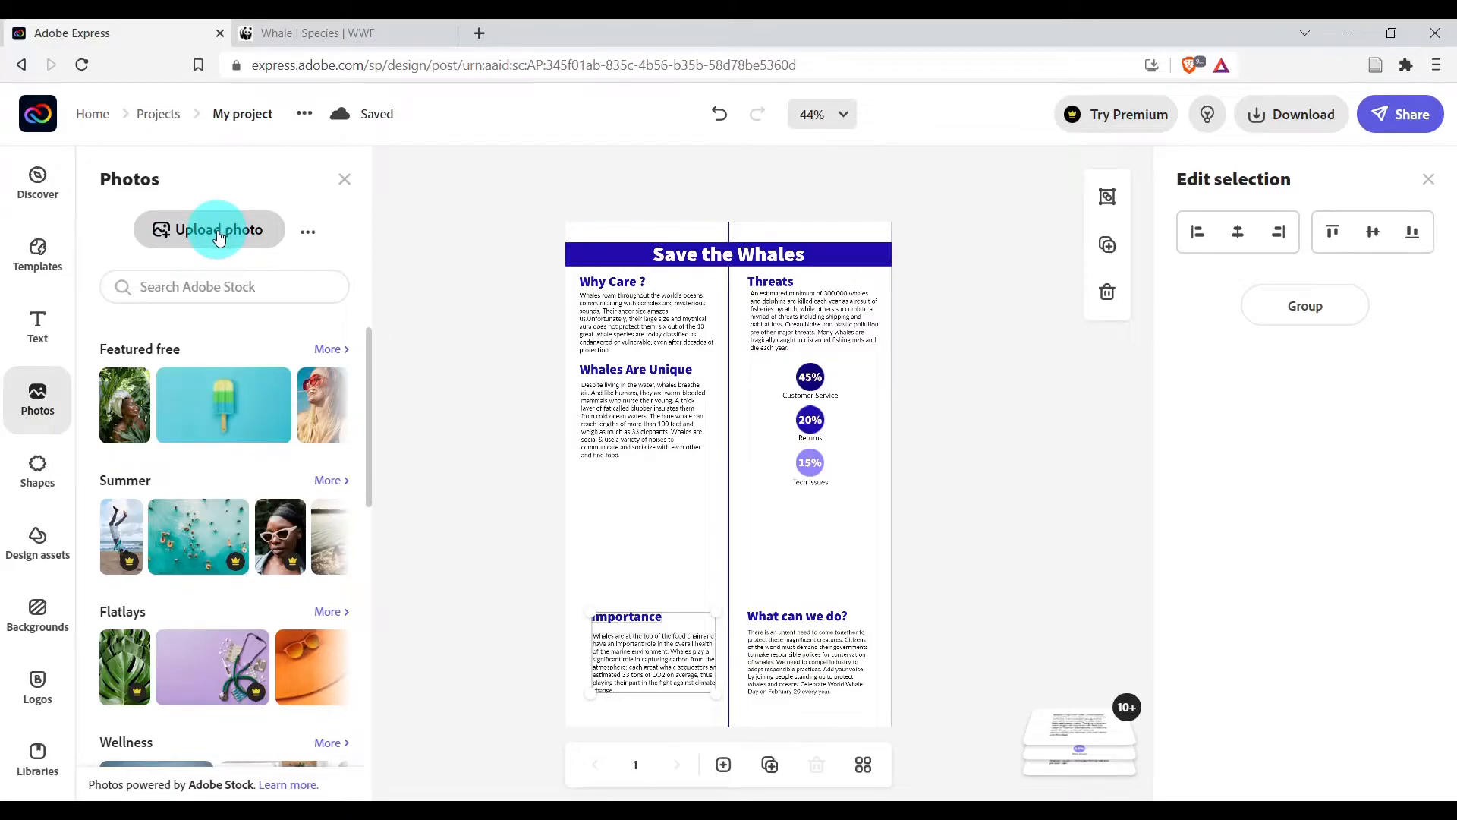
left_click(218, 287)
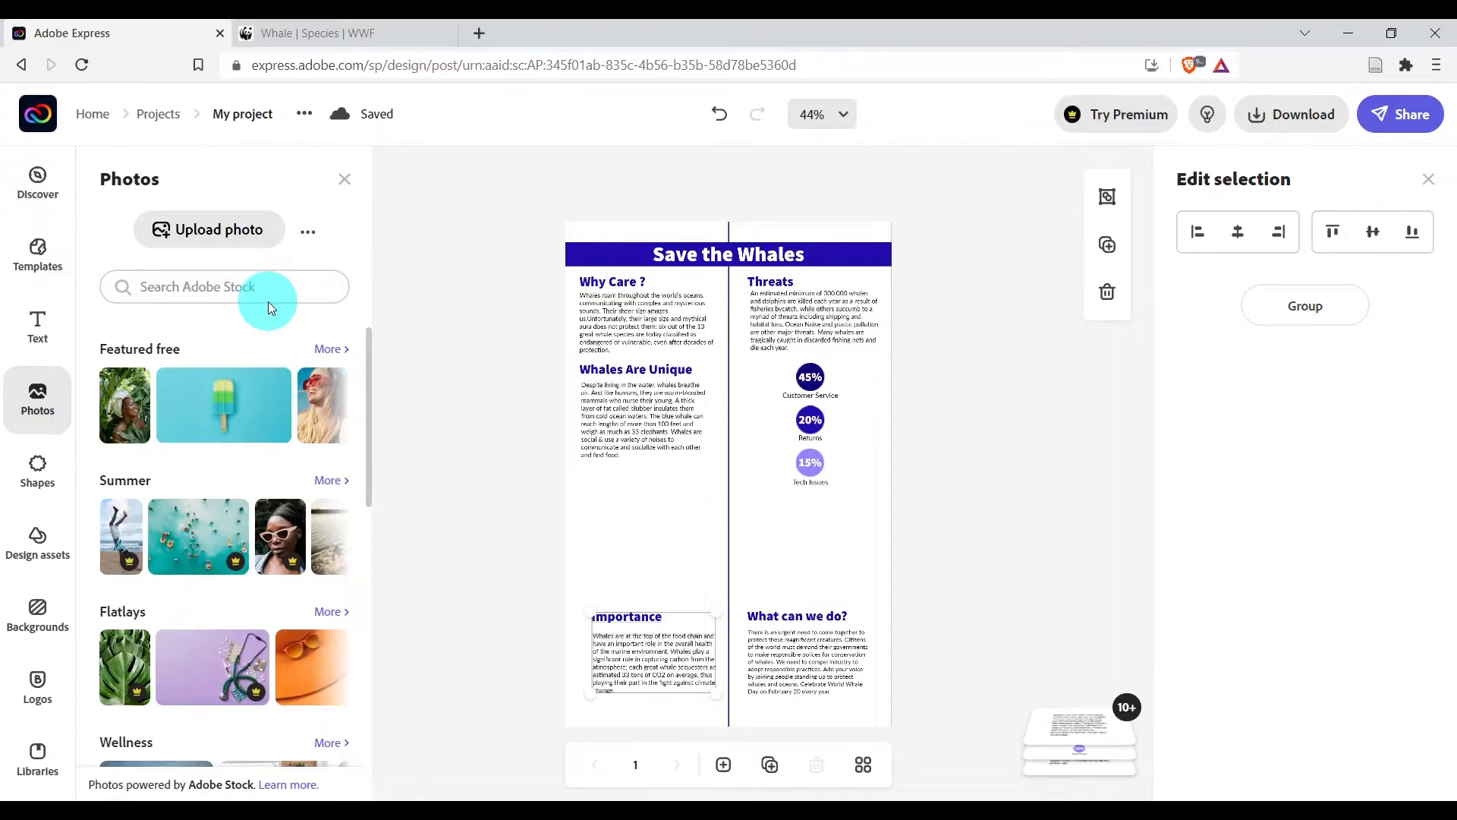
type("whales")
key("Return")
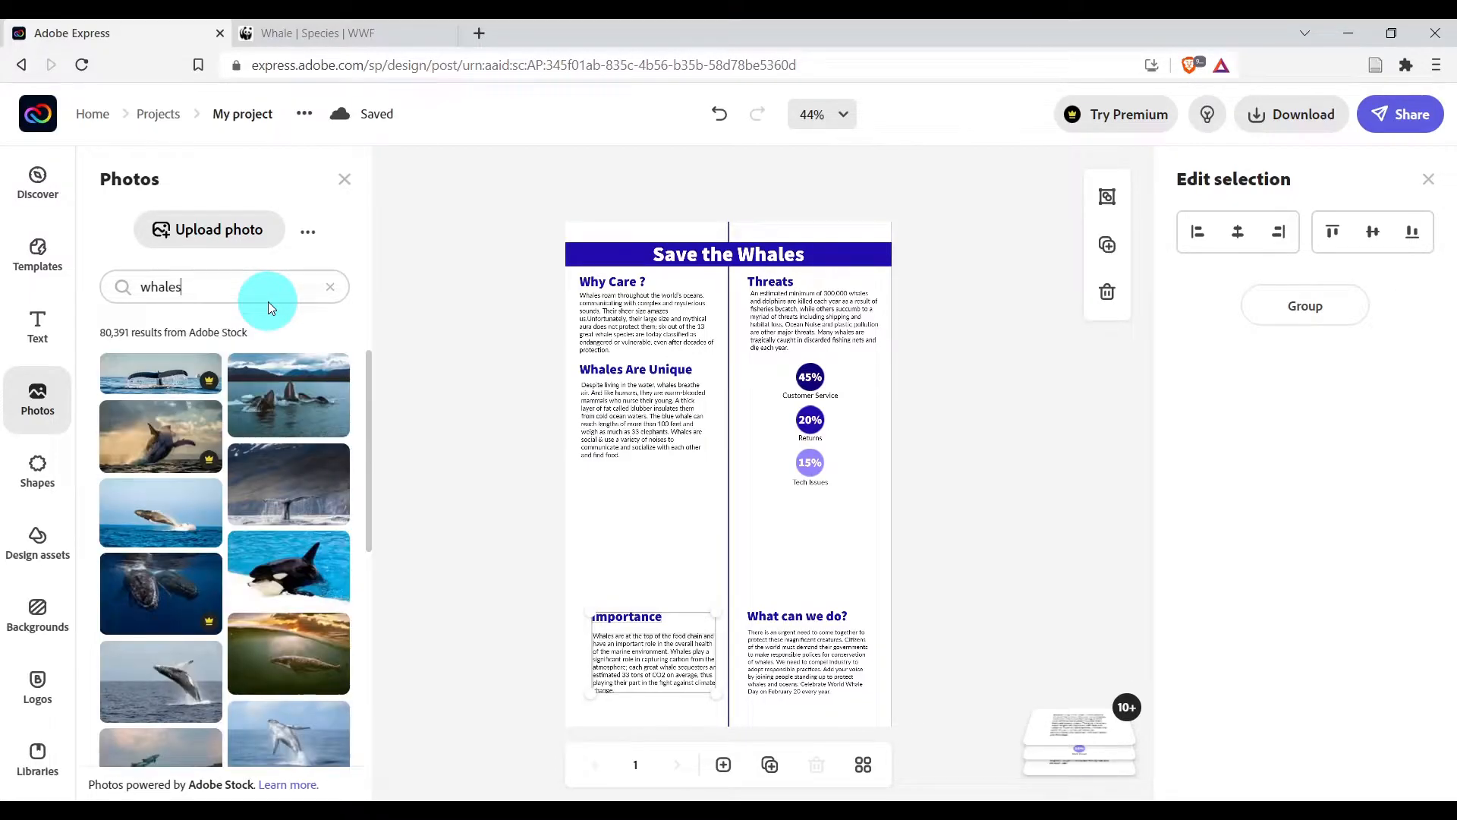
left_click(267, 302)
left_click_drag(367, 440, 419, 458)
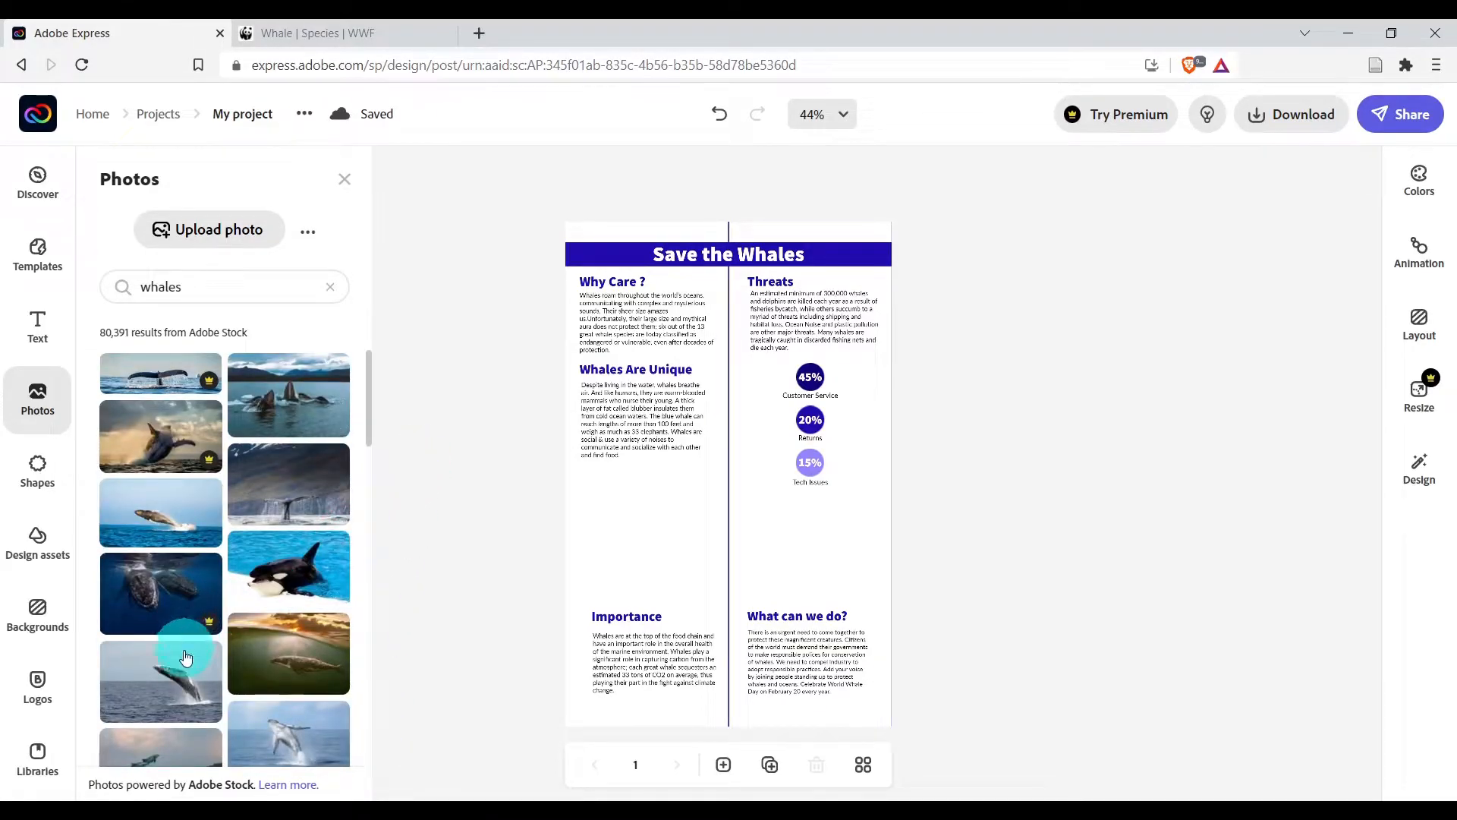
Add the photo of a dark whale breaching from grey-blue water, scaled down and centred below the "Whales Are Unique" paragraph.
left_click(170, 699)
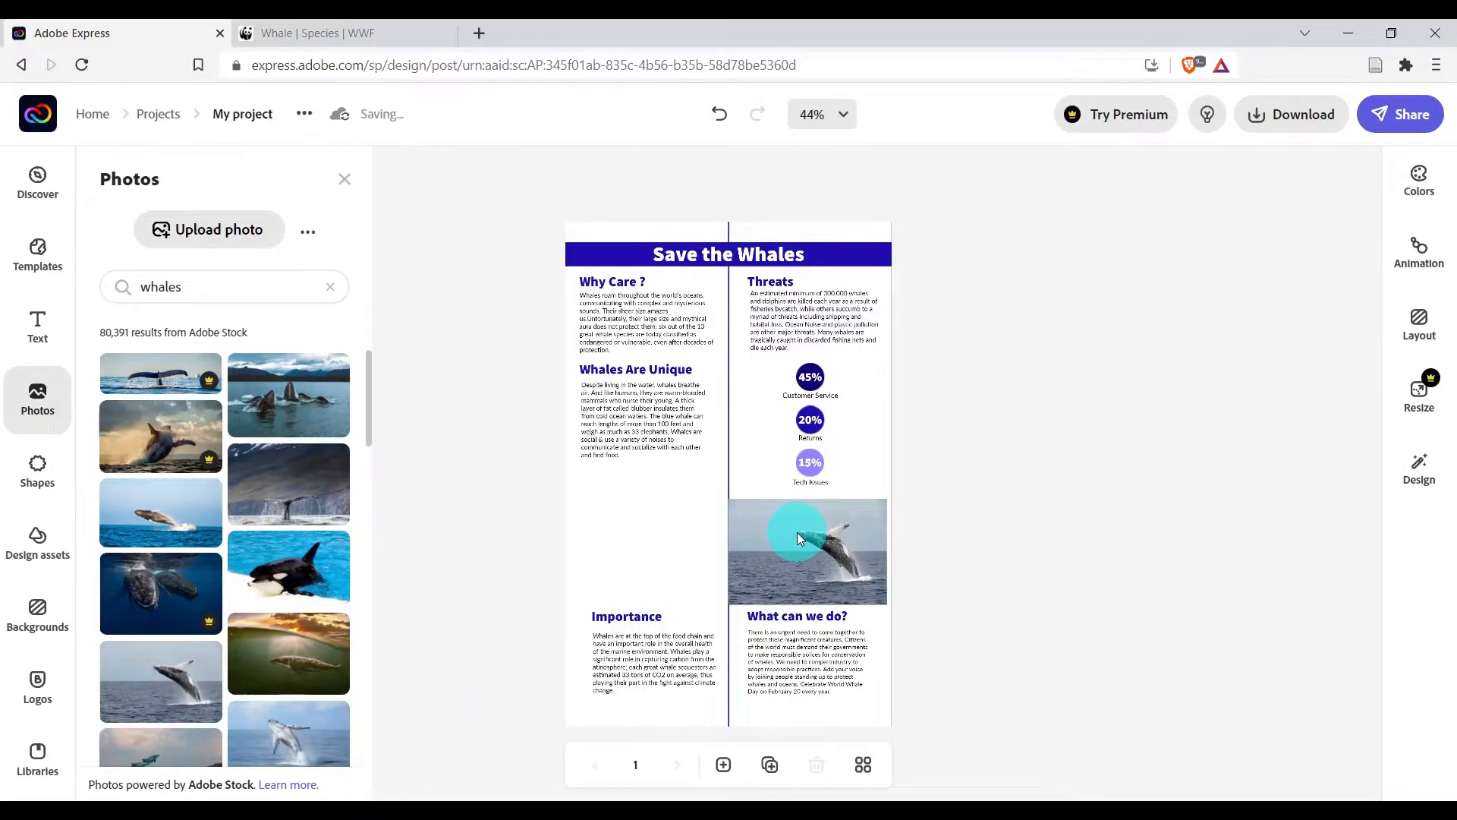
left_click_drag(795, 531, 629, 490)
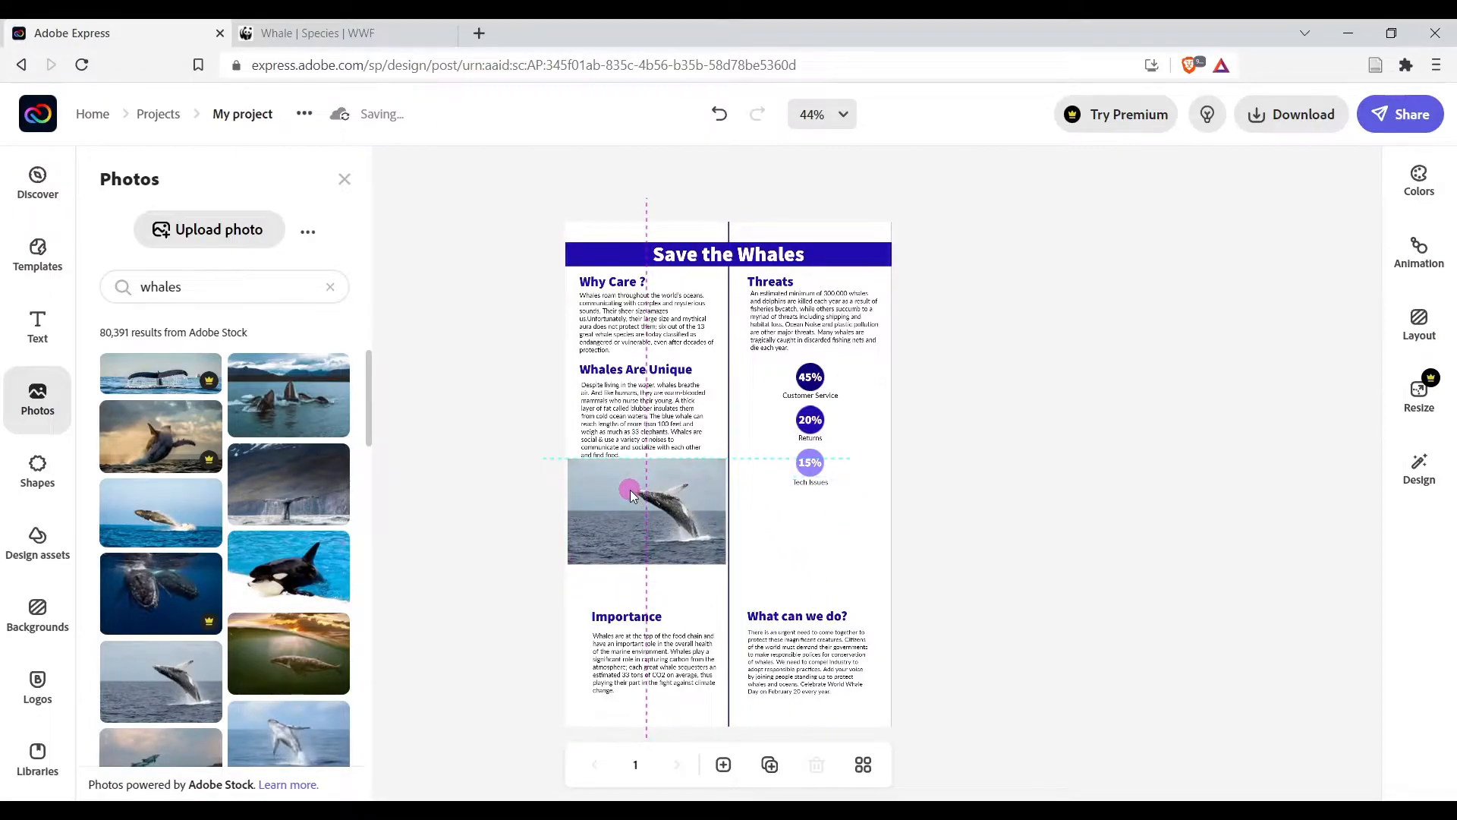
left_click(588, 484)
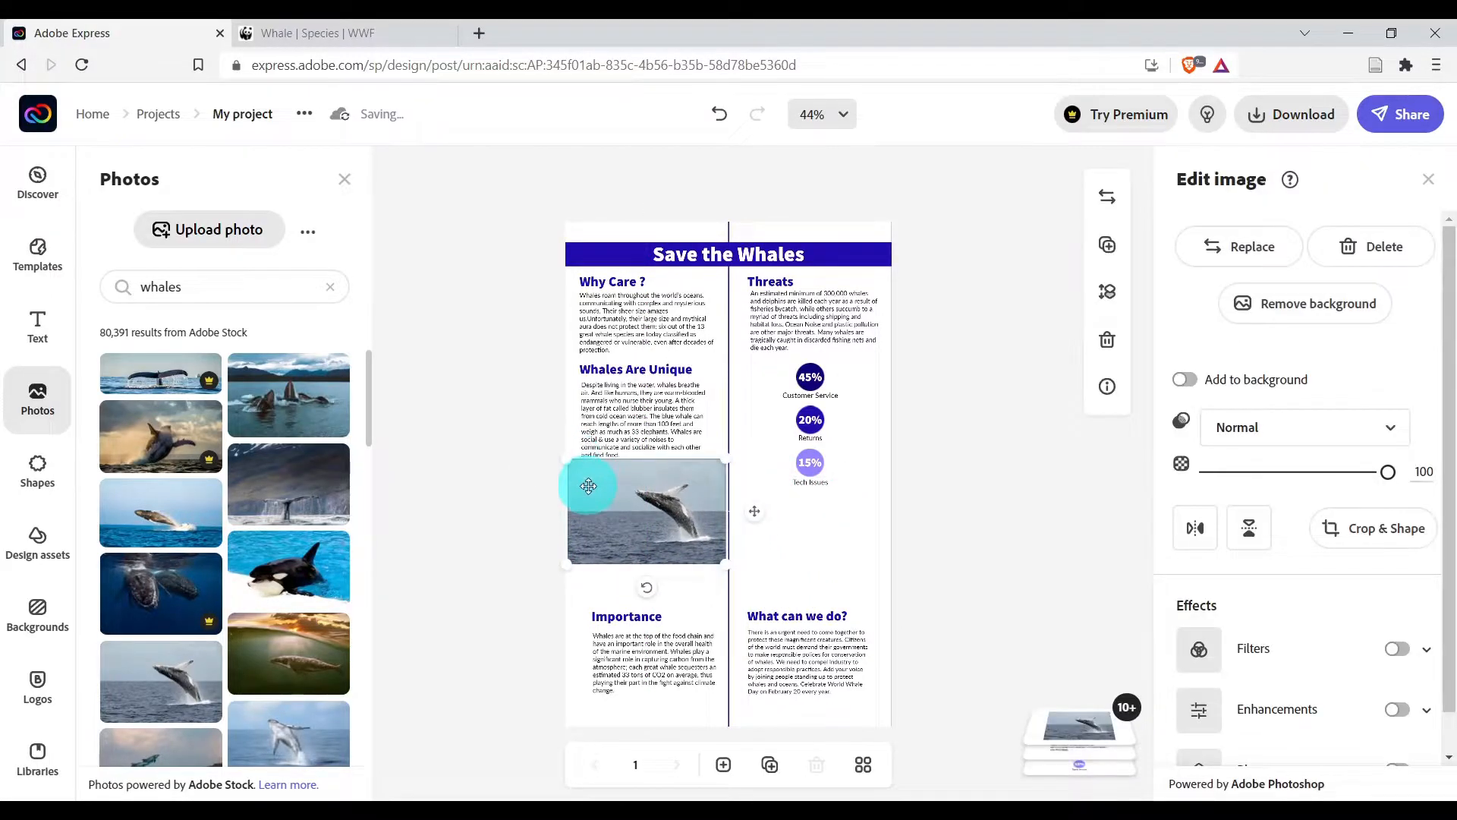
left_click_drag(569, 460, 656, 502)
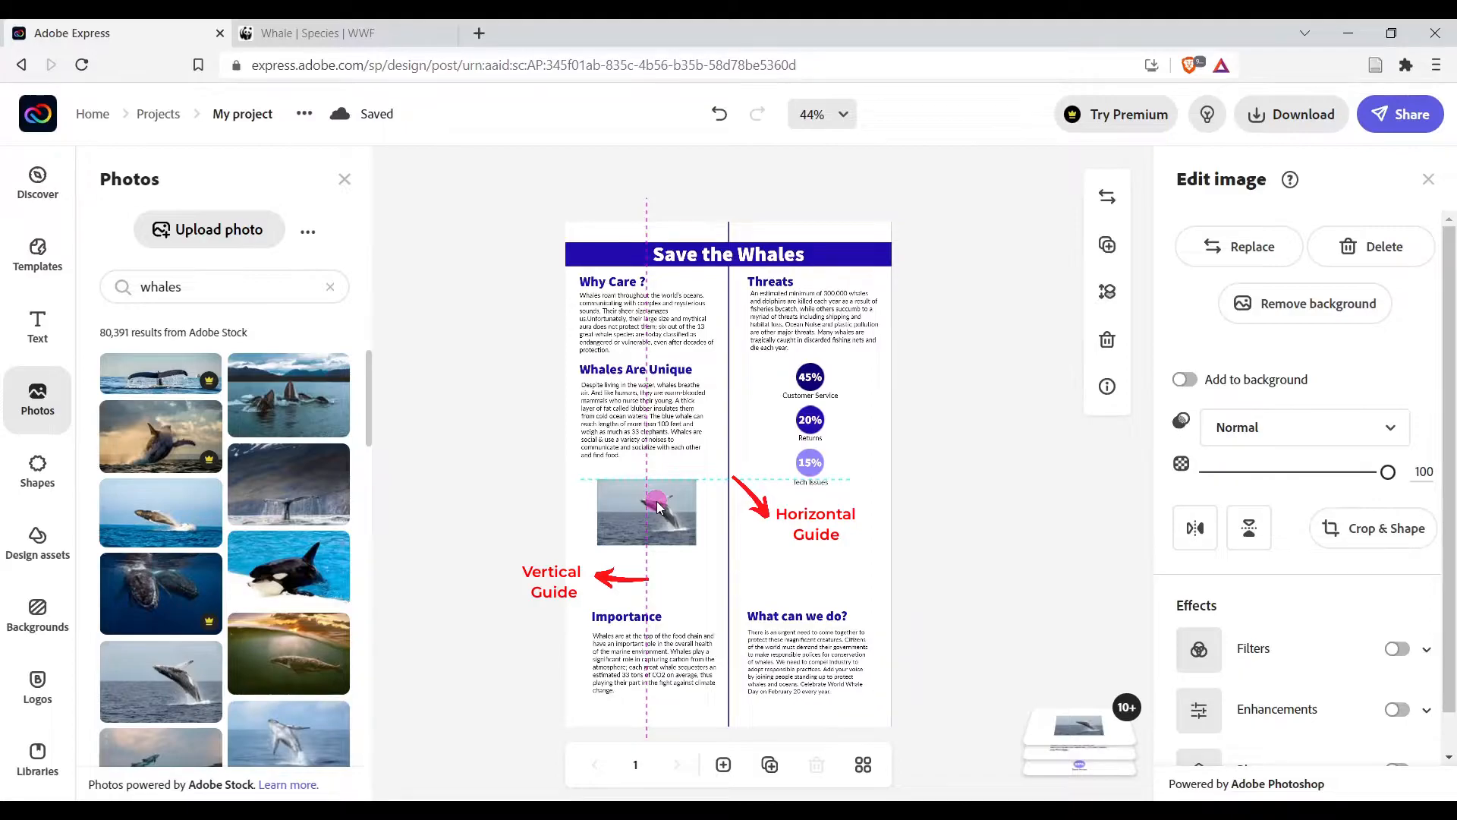
mouse_move(657, 507)
left_mouse_down()
mouse_move(786, 504)
mouse_move(650, 510)
mouse_move(677, 493)
left_mouse_up()
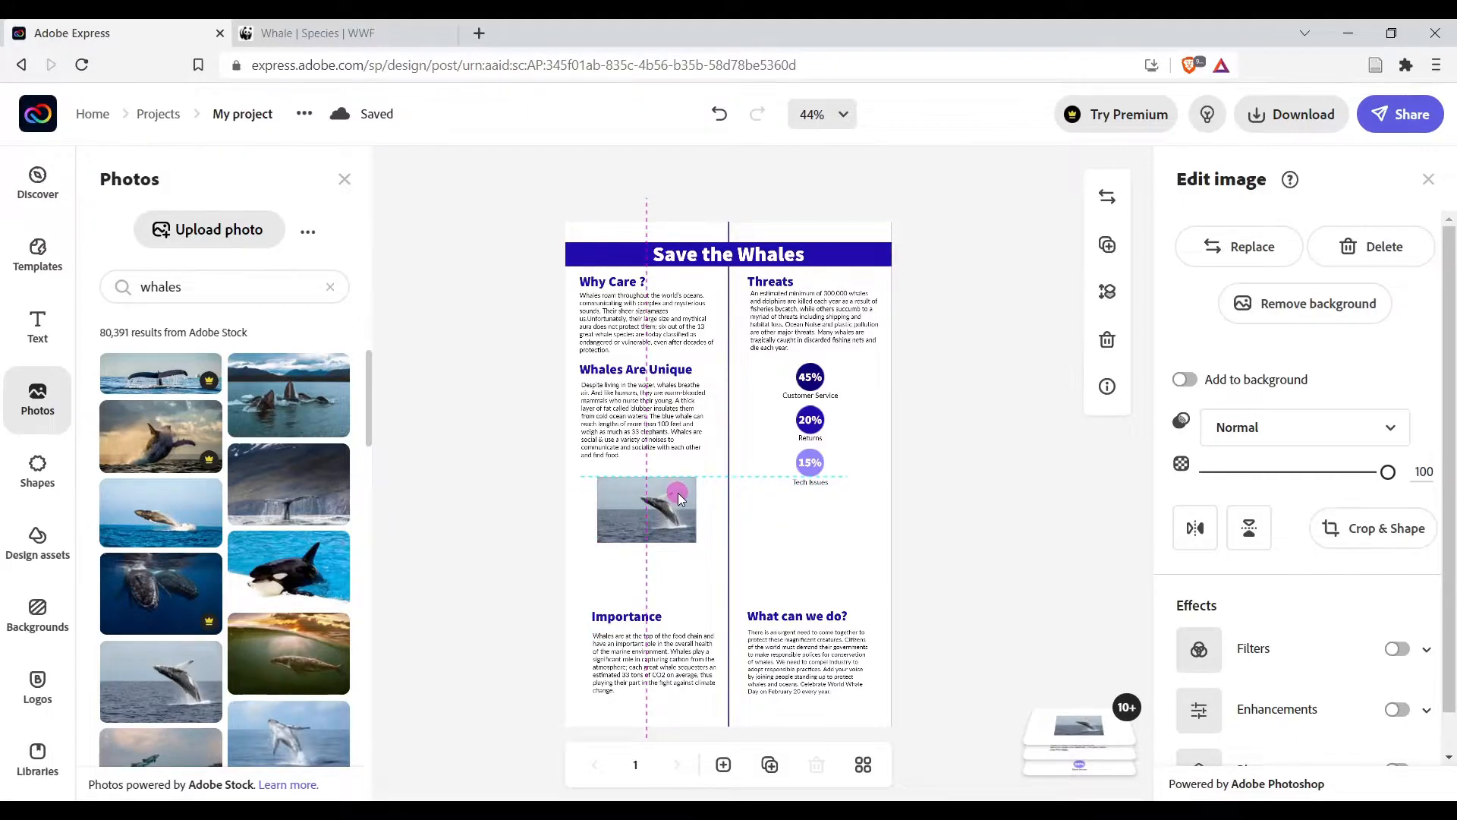
mouse_move(677, 493)
left_mouse_down()
mouse_move(678, 481)
mouse_move(688, 530)
mouse_move(651, 504)
mouse_move(665, 504)
left_mouse_up()
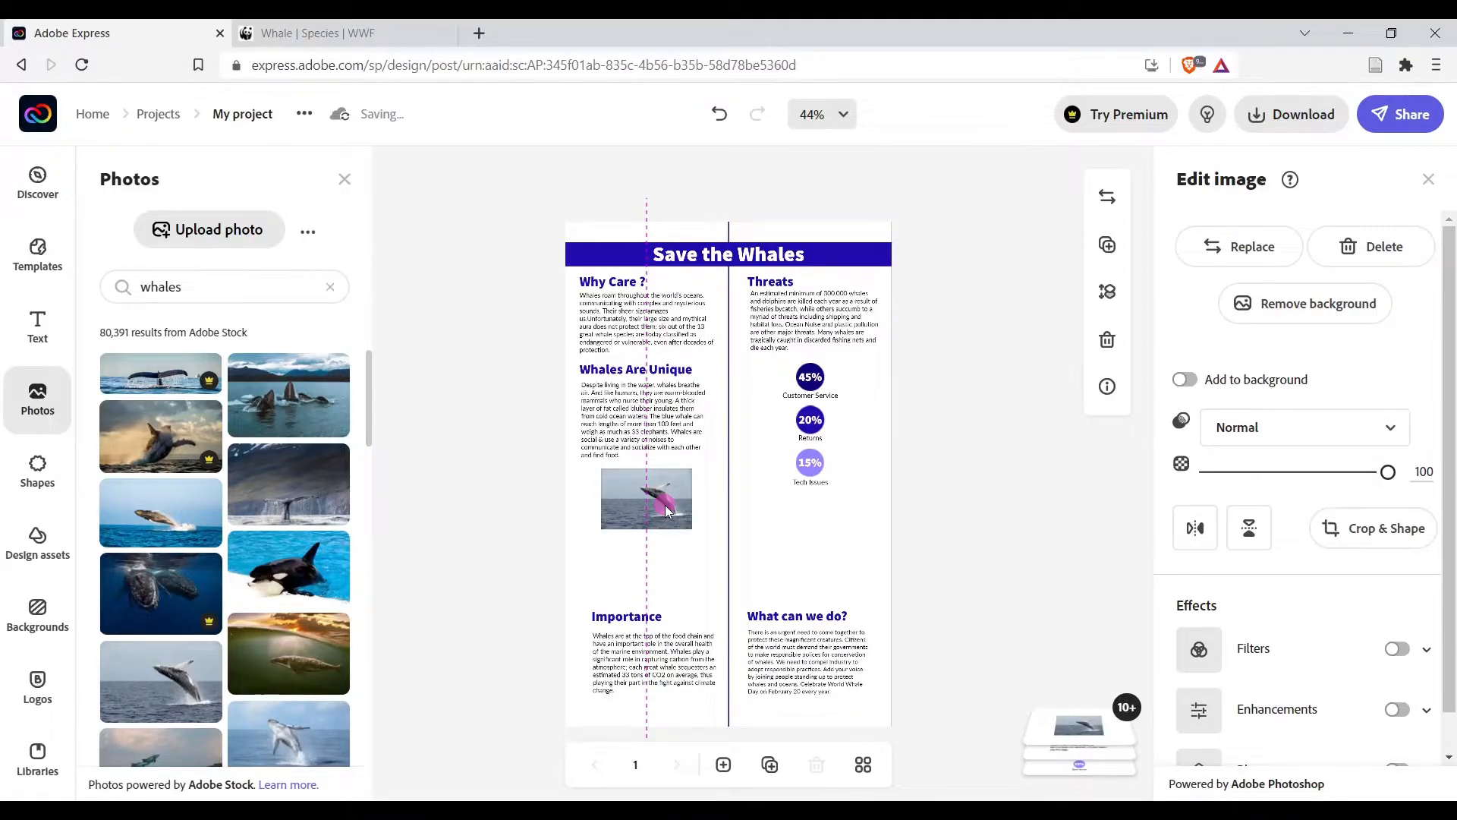
left_click_drag(665, 504, 664, 504)
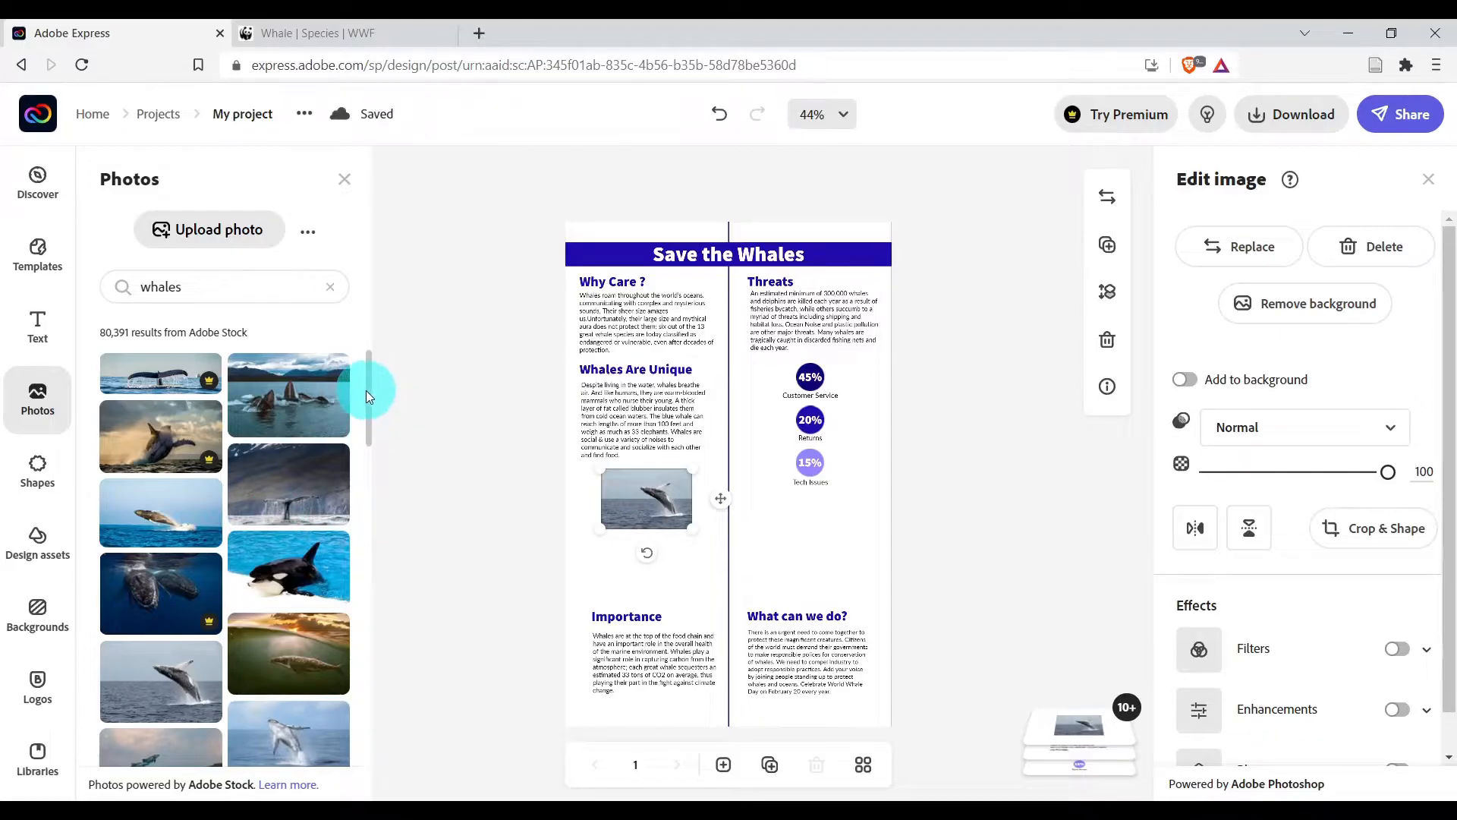
Add the photo of several whales surfacing together to the left column, between the breaching whale photo and the "Importance" heading.
left_click_drag(303, 396, 670, 568)
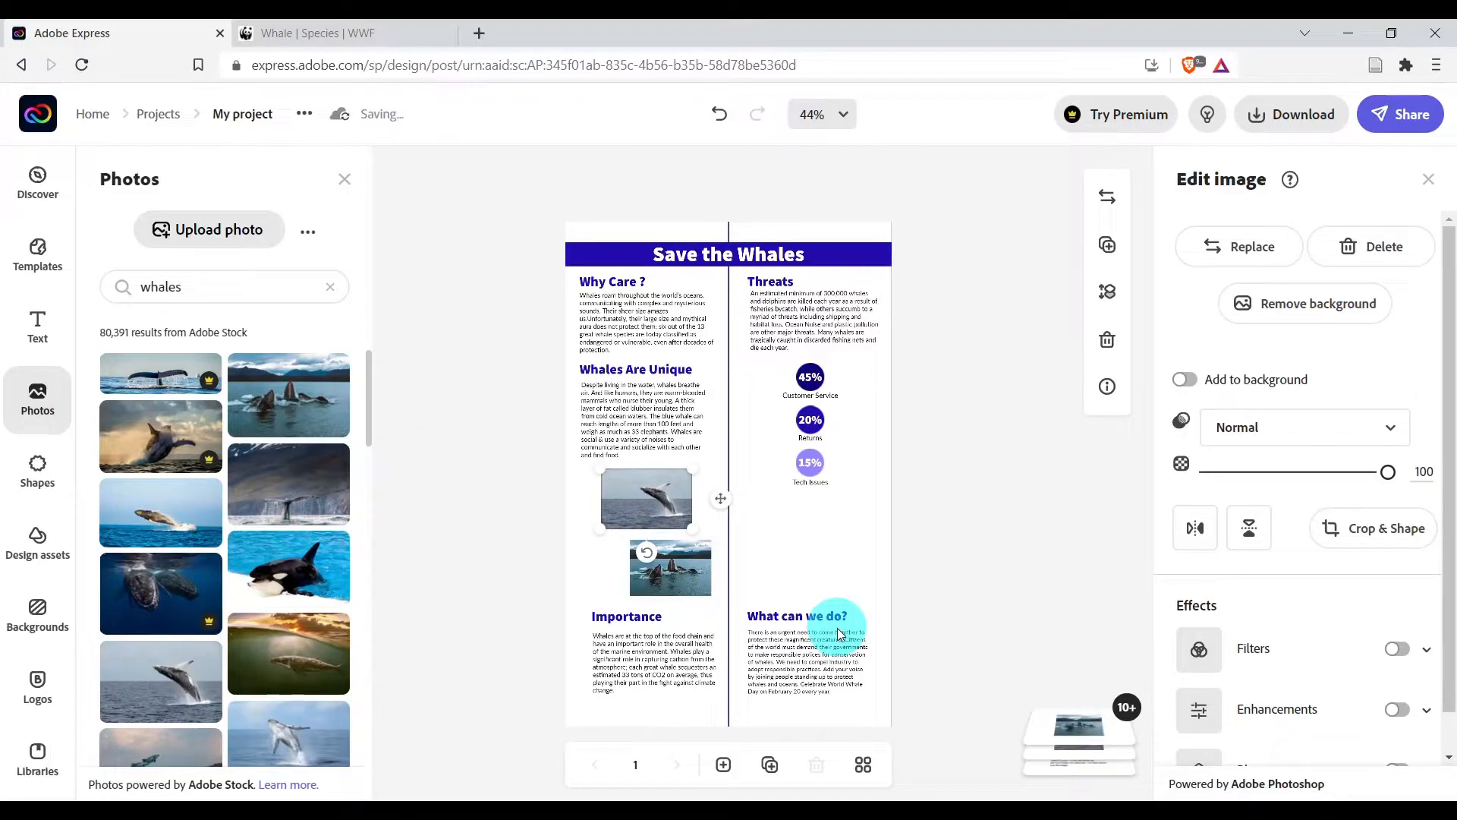
Align the surfacing whales photo with the left edge of the breaching whale photo and enlarge it to the same width.
left_click(666, 572)
left_click_drag(666, 571, 662, 574)
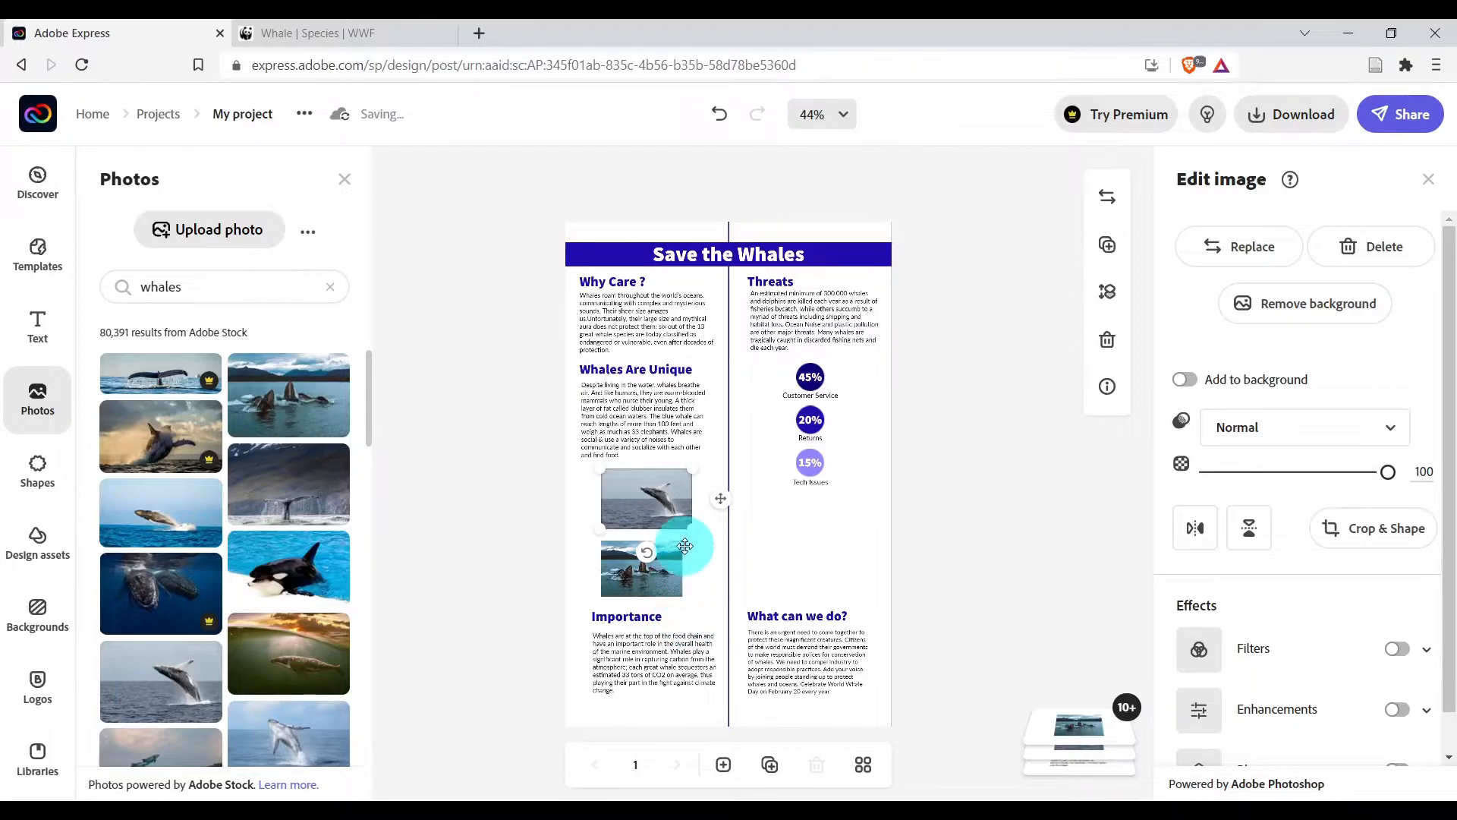
left_click(668, 570)
left_click_drag(681, 598, 692, 599)
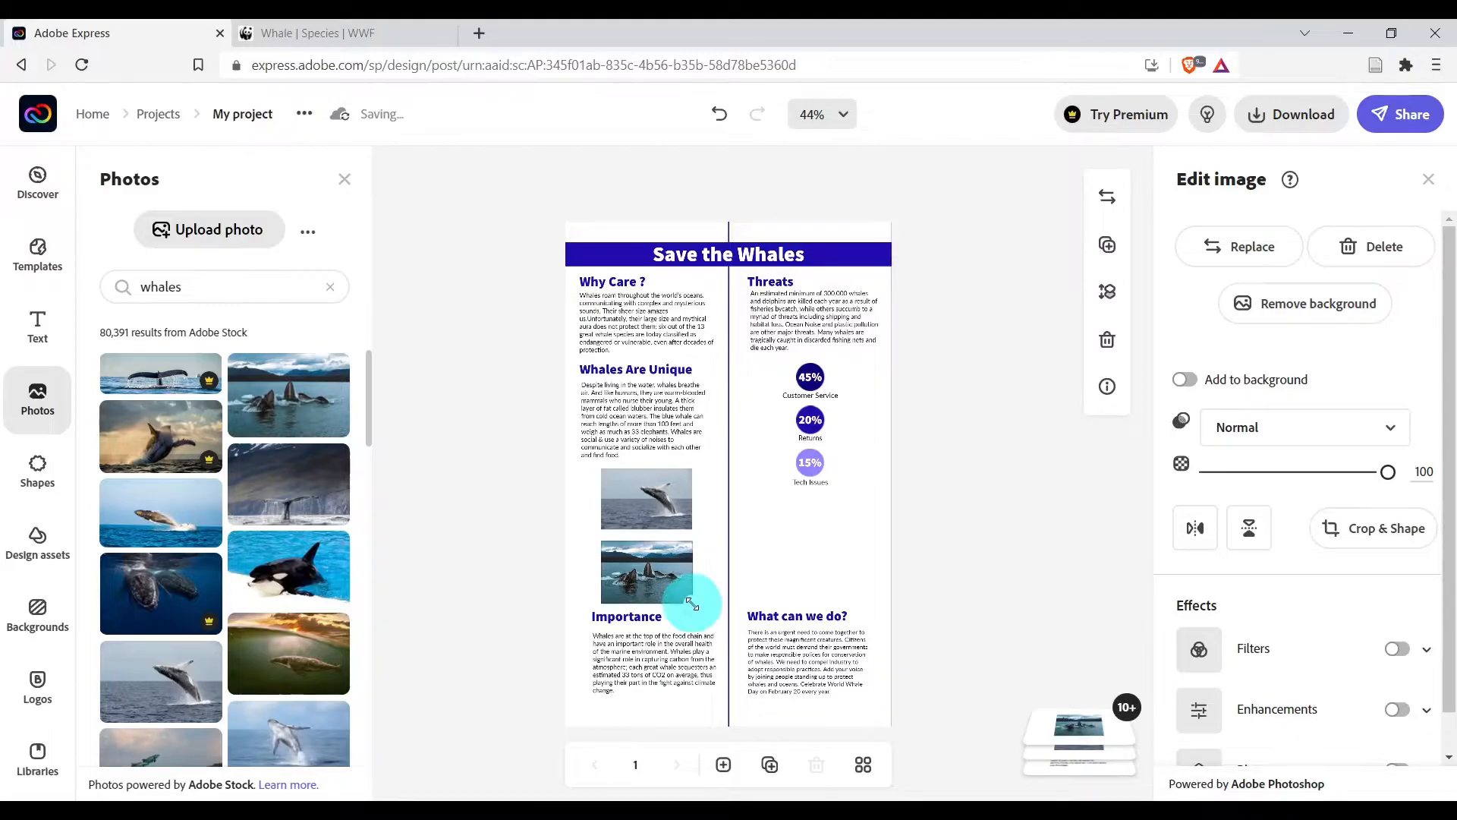
Move the "Importance" and "What can we do?" headings and their paragraphs together slightly down the page.
scroll(599, 685, "up", 5)
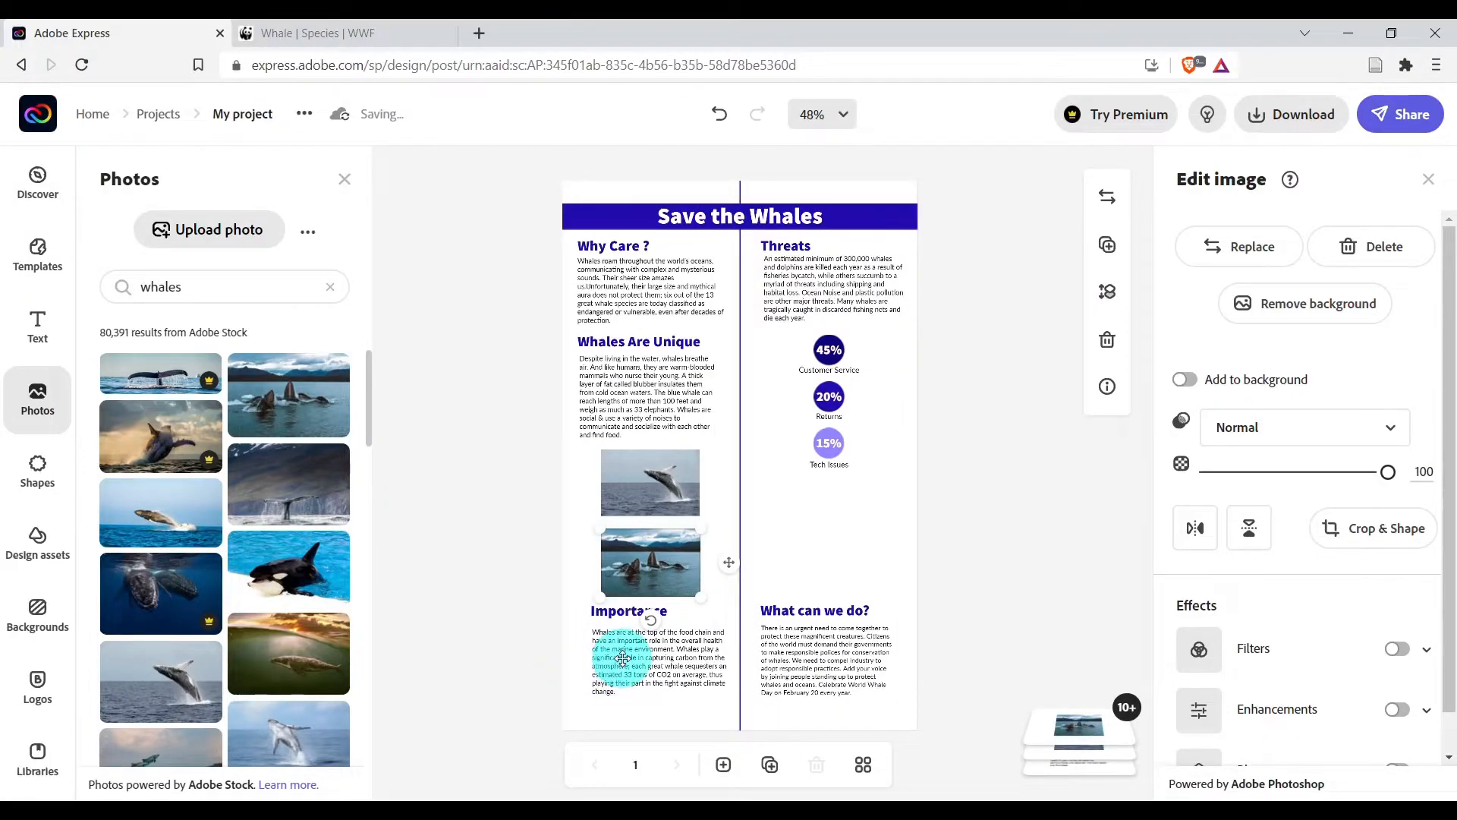
scroll(617, 659, "up", 2)
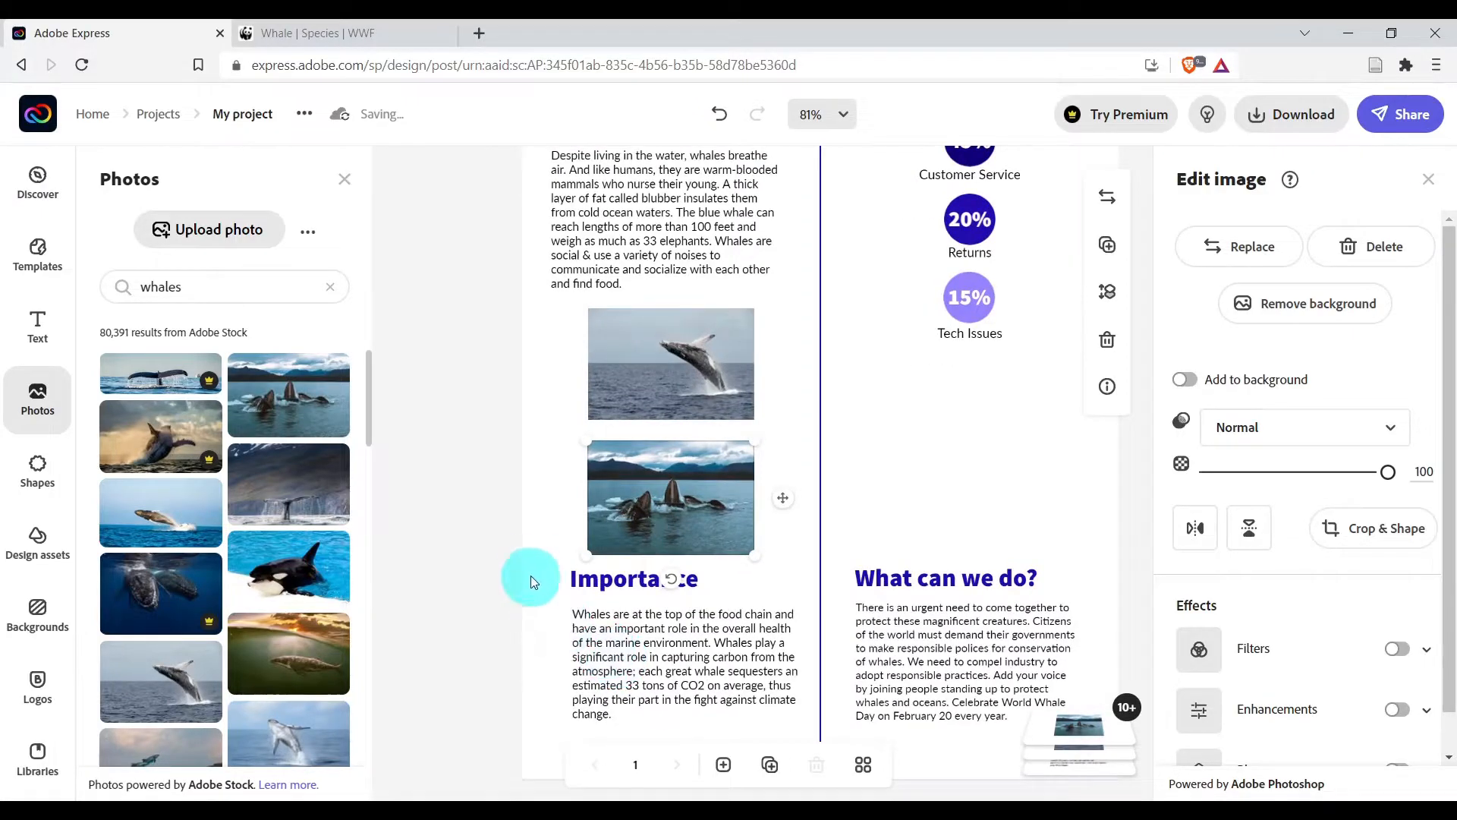
left_click_drag(557, 565, 813, 727)
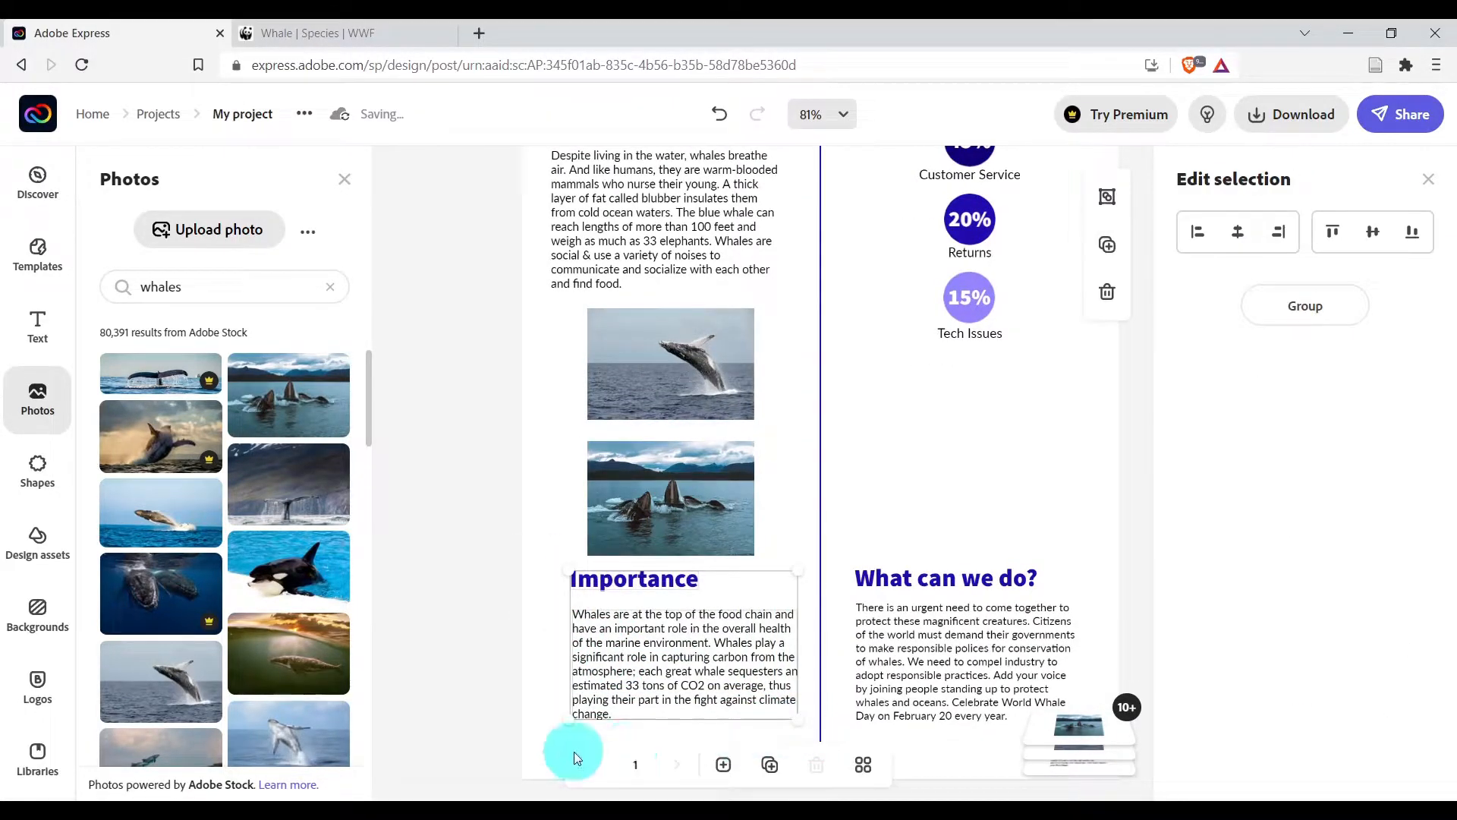
left_click(540, 642)
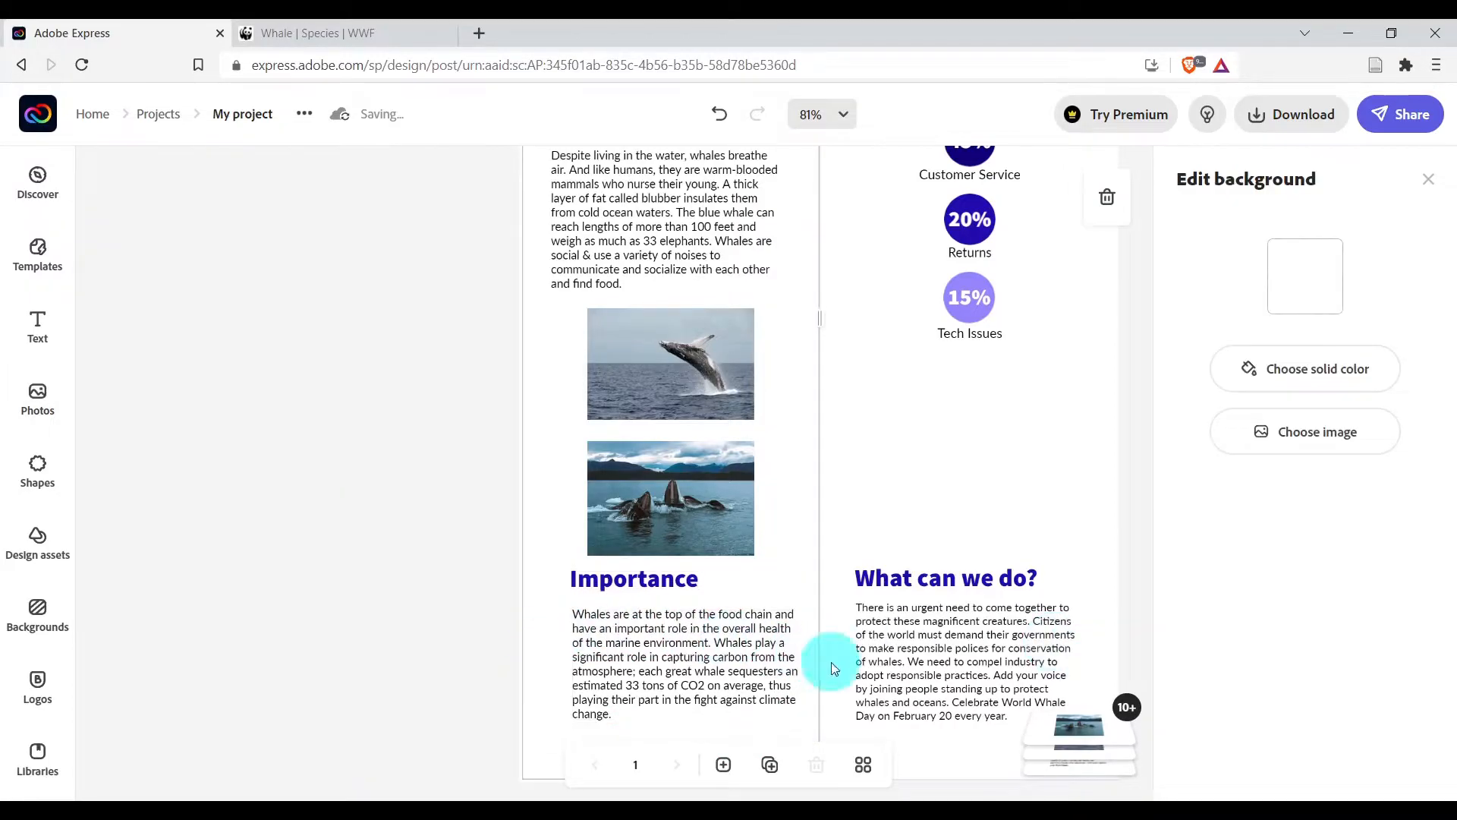
left_click(648, 581)
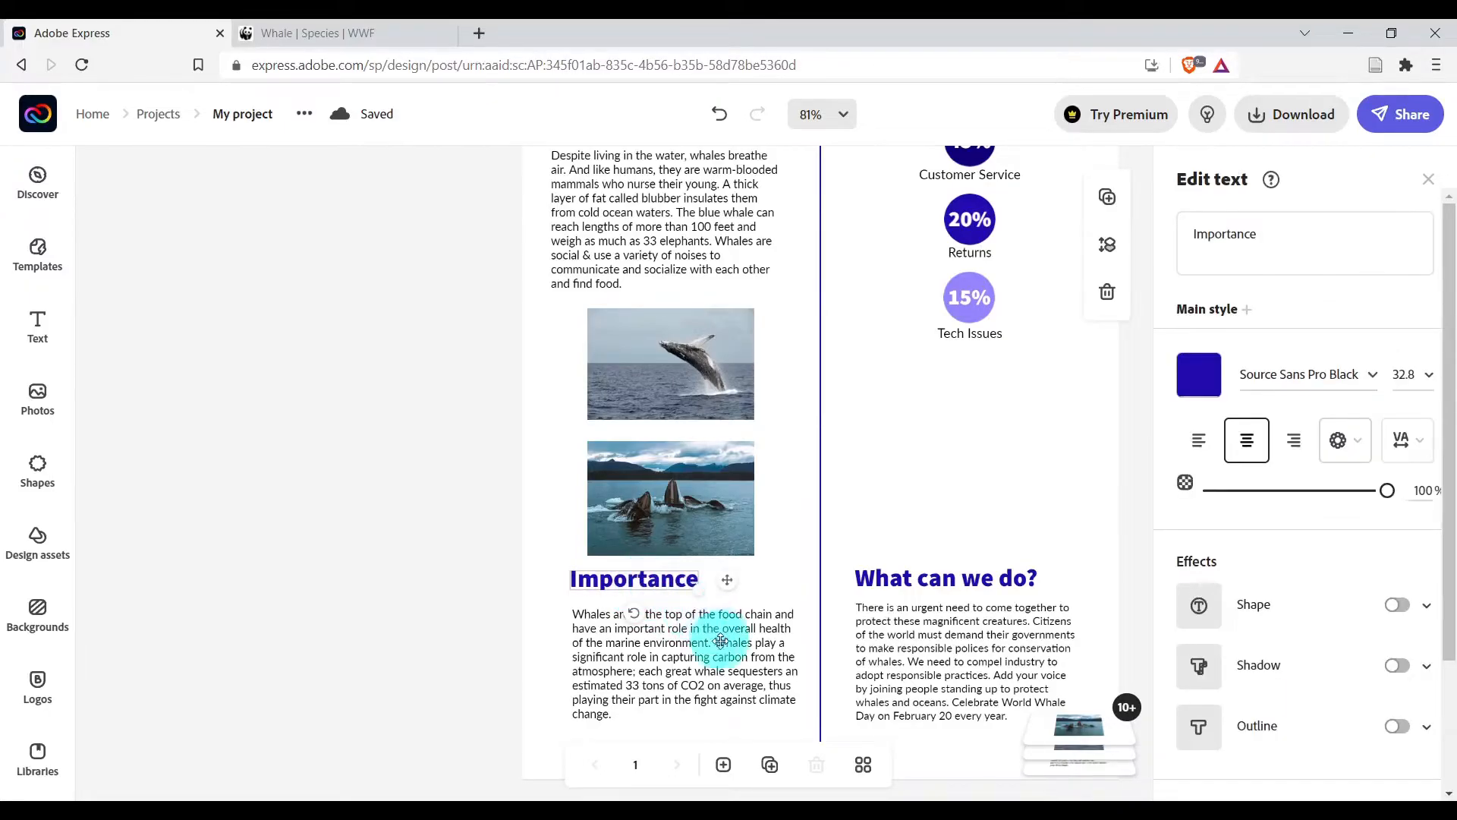
left_click(691, 645, "shift")
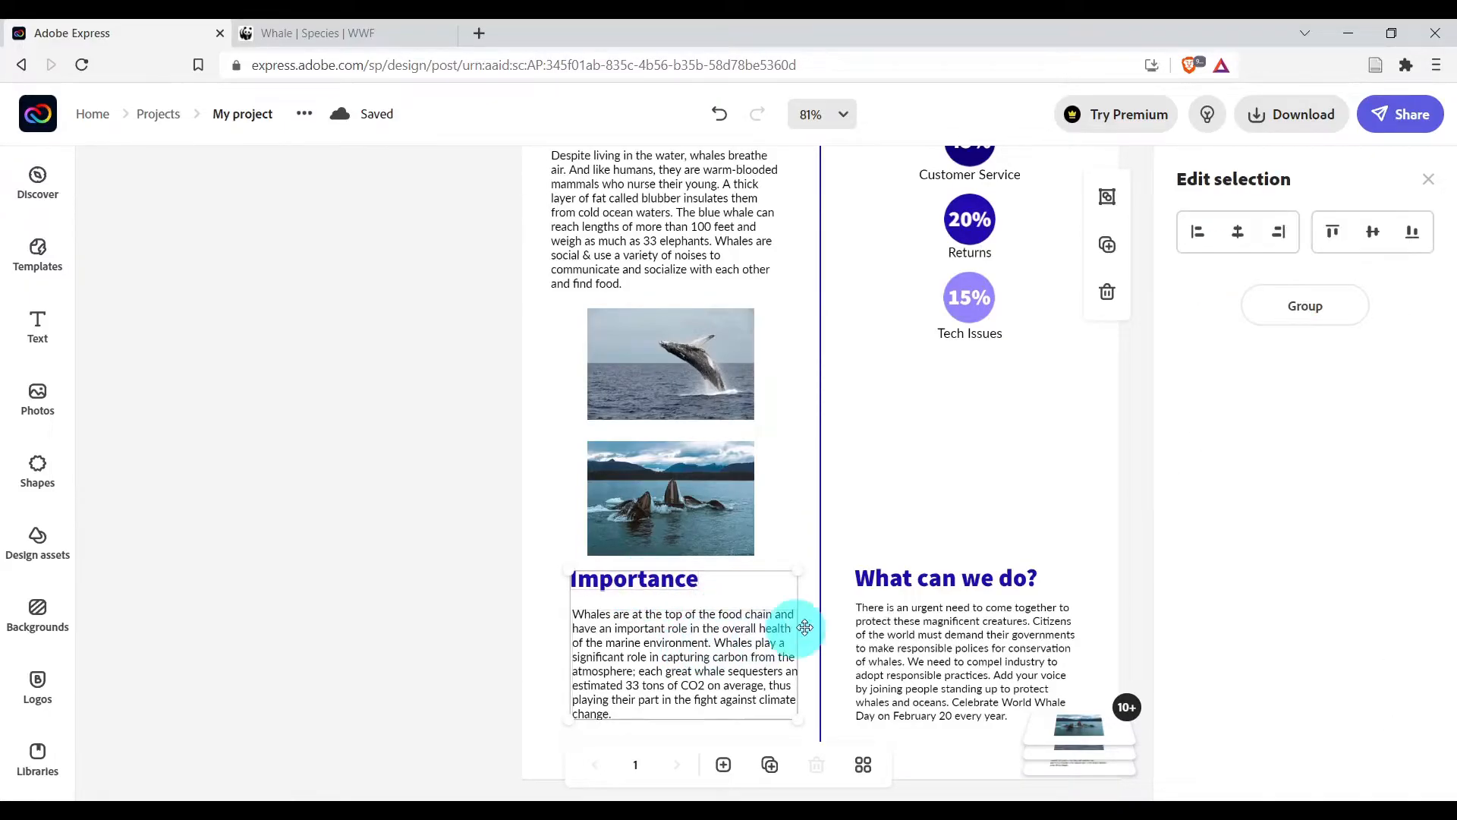
left_click(899, 573, "shift")
left_click(923, 647, "shift")
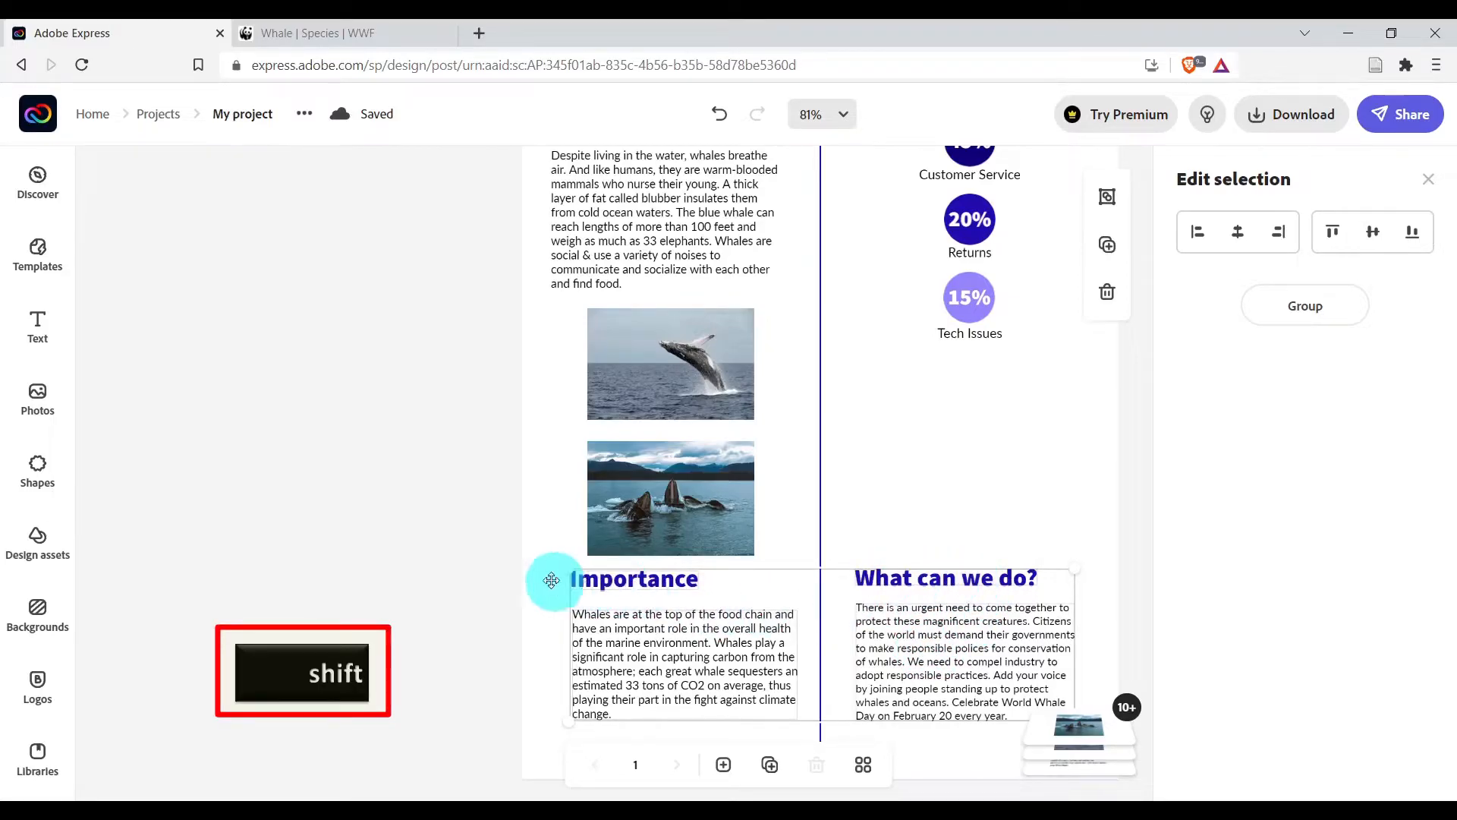
left_click_drag(632, 636, 632, 637)
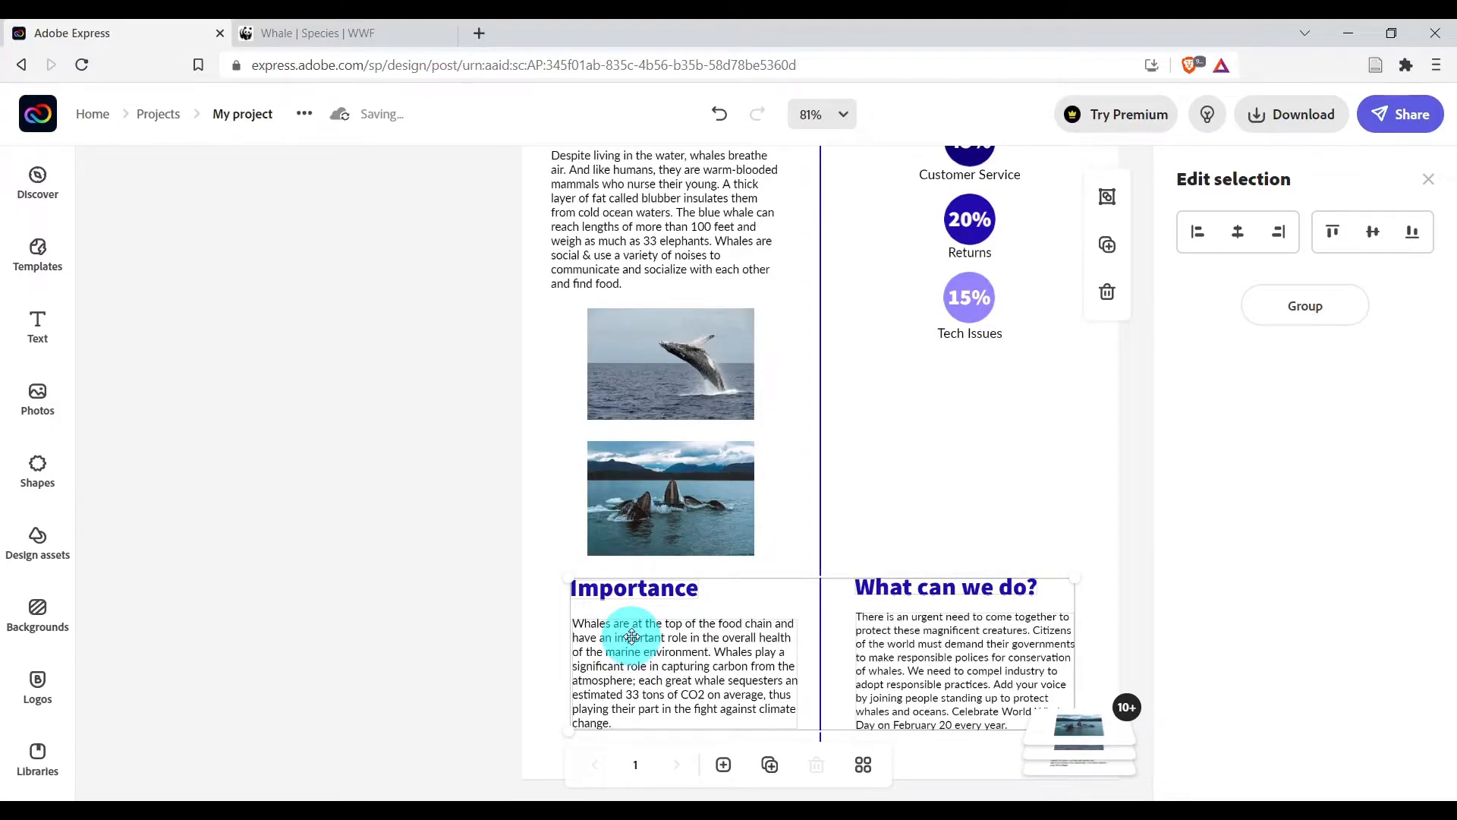
Enlarge both whale photos slightly to matching widths and centre the breaching whale photo above the surfacing whales photo.
left_click(686, 362)
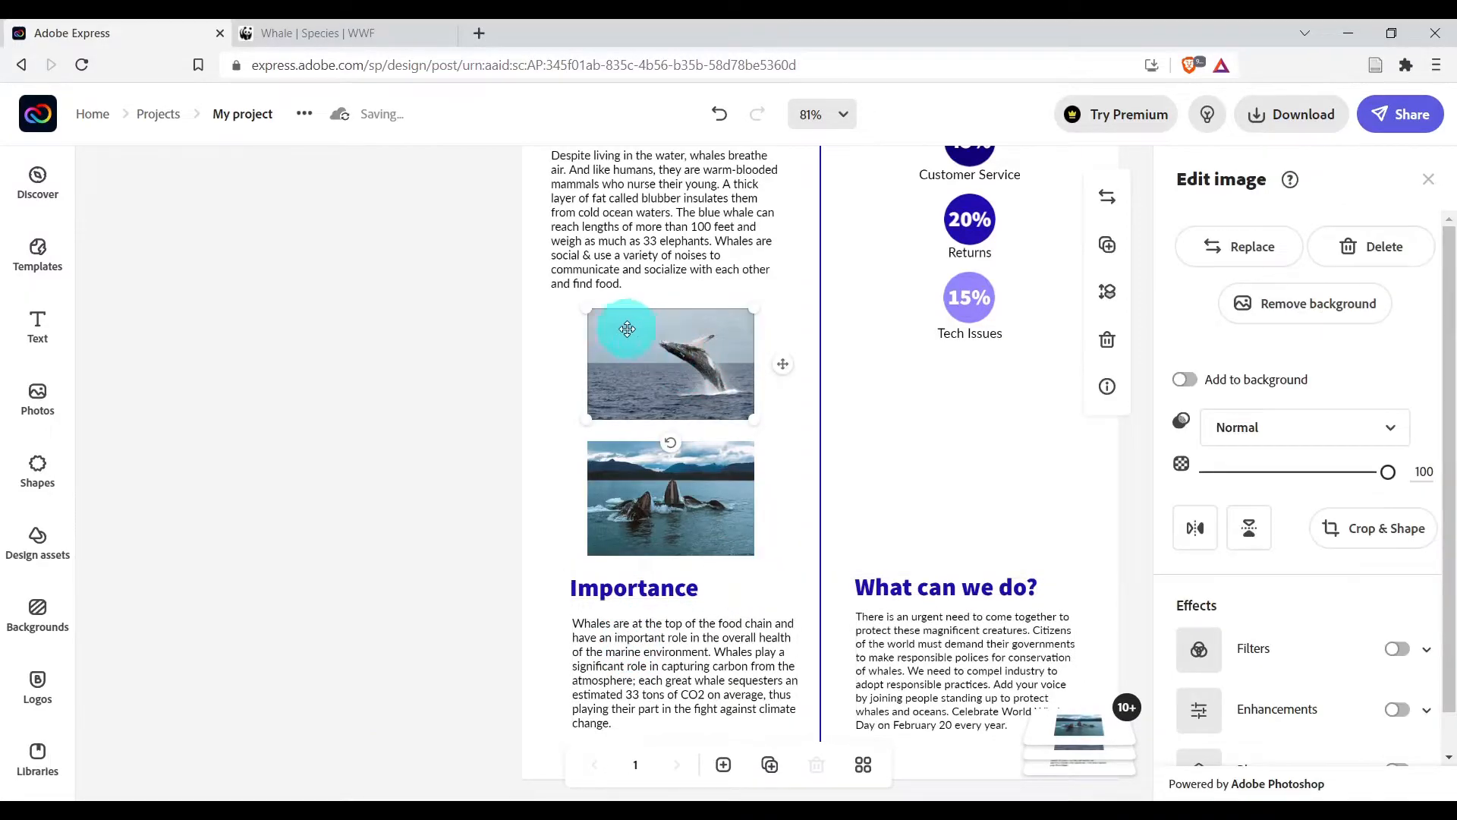
left_click_drag(580, 306, 570, 305)
mouse_move(693, 521)
left_mouse_down()
mouse_move(682, 513)
mouse_move(699, 513)
left_mouse_up()
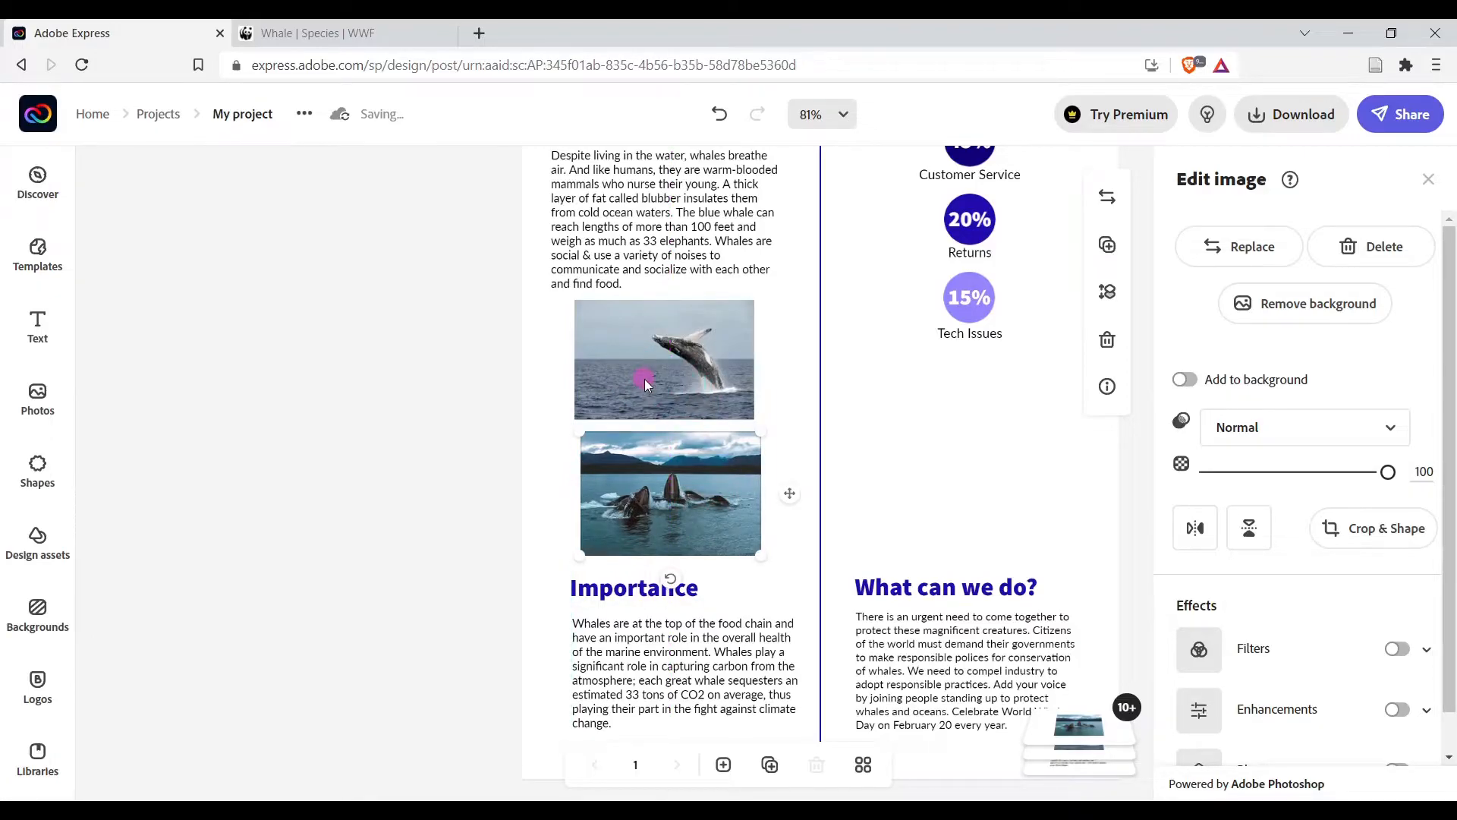
left_click_drag(645, 380, 658, 381)
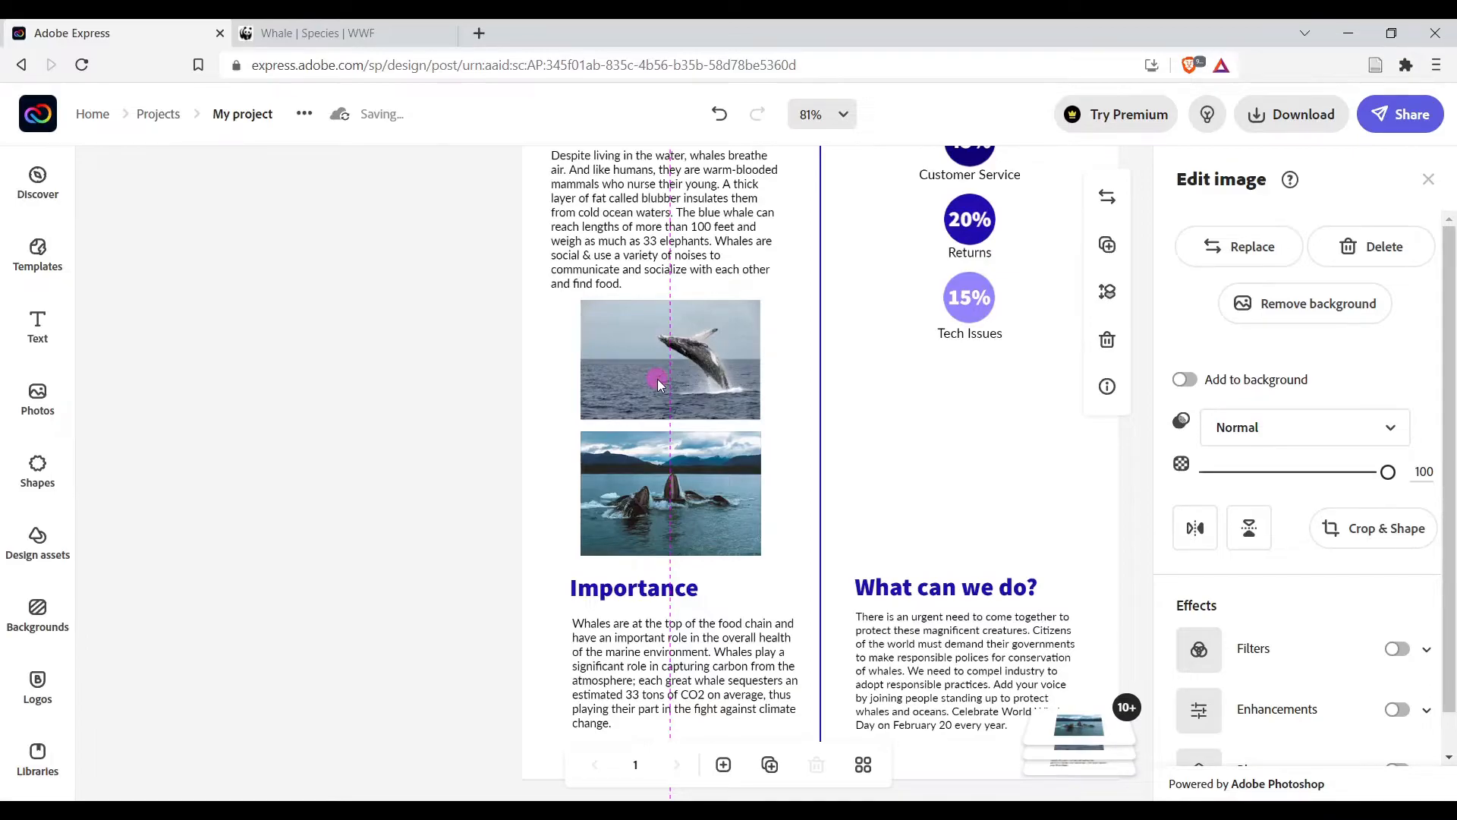
left_click_drag(657, 379, 657, 379)
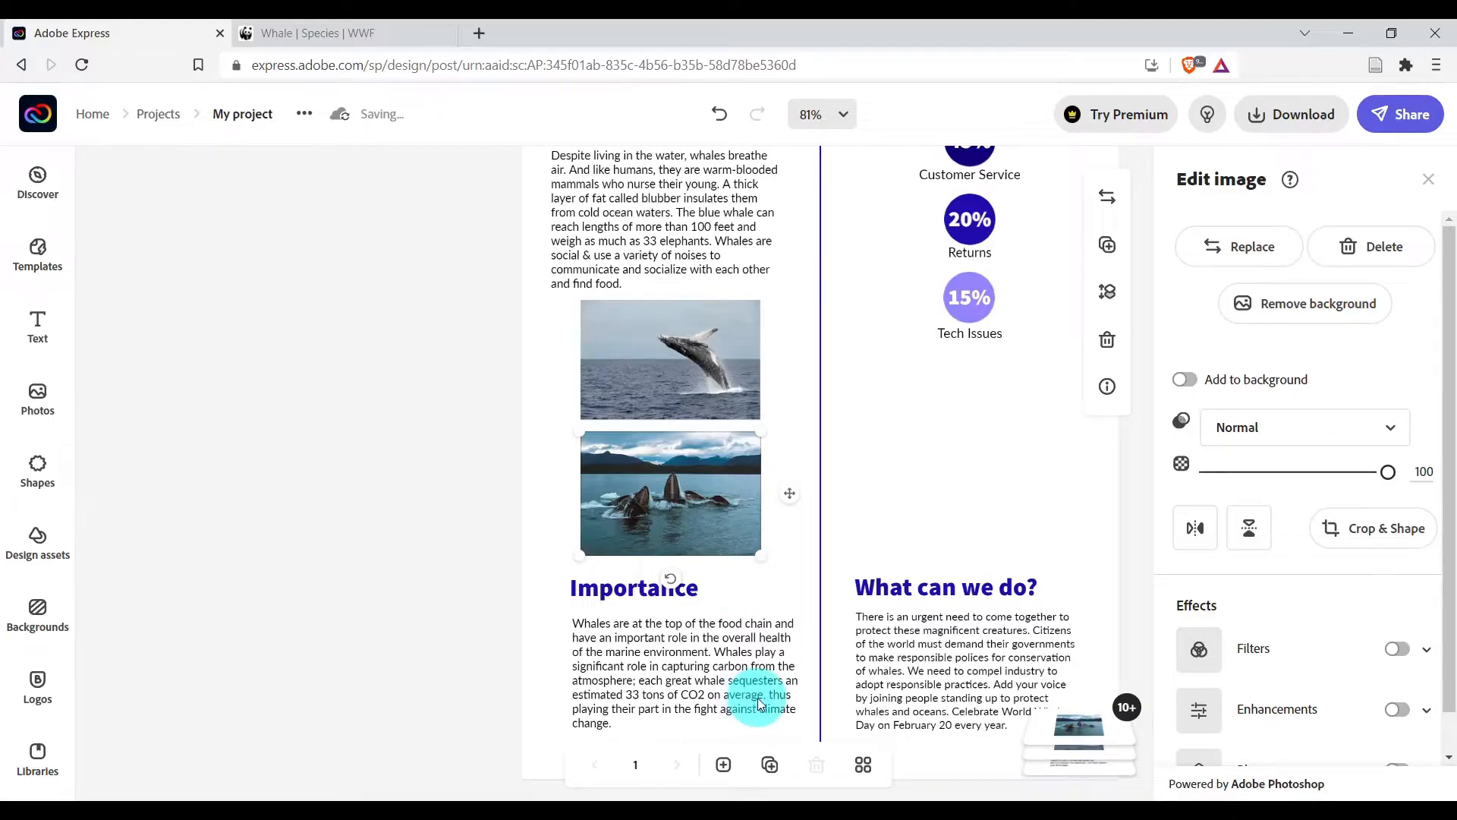
Upload the "collage" image from the Whales folder and scale it down to fit between the percentage circles and "What can we do?".
scroll(739, 666, "down", 4)
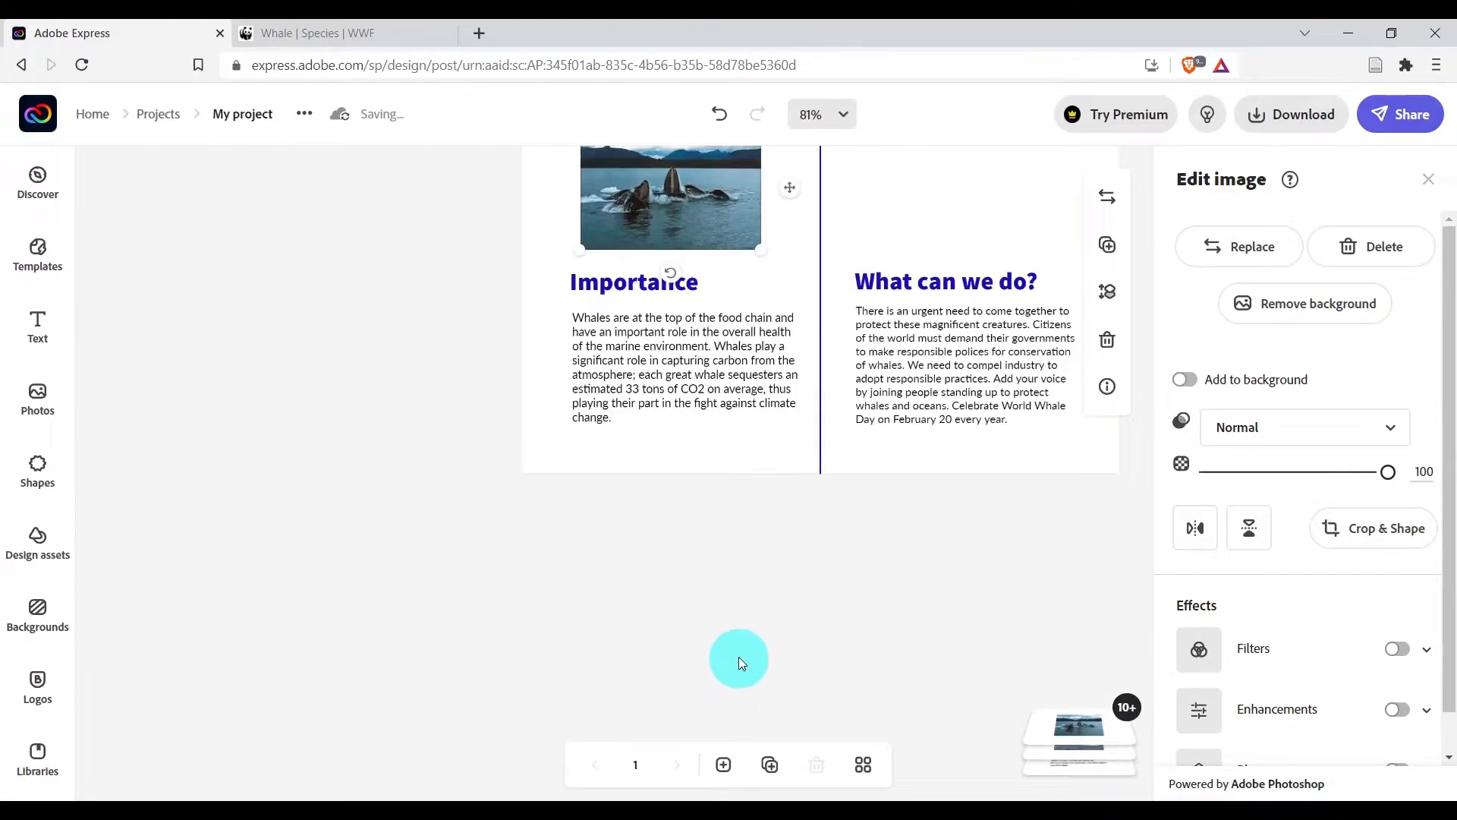
scroll(758, 410, "up", 5)
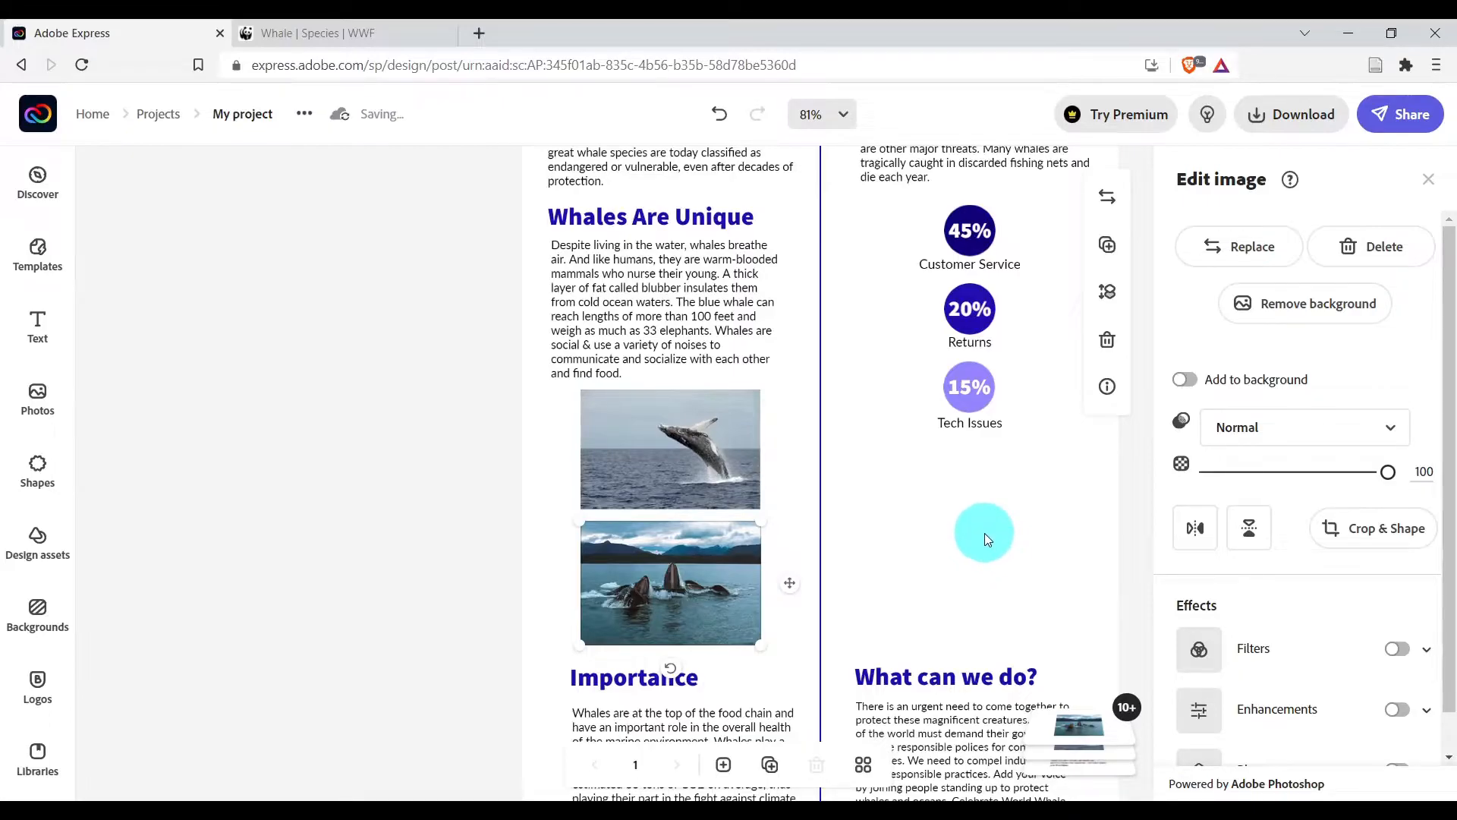
left_click(46, 414)
left_click(220, 231)
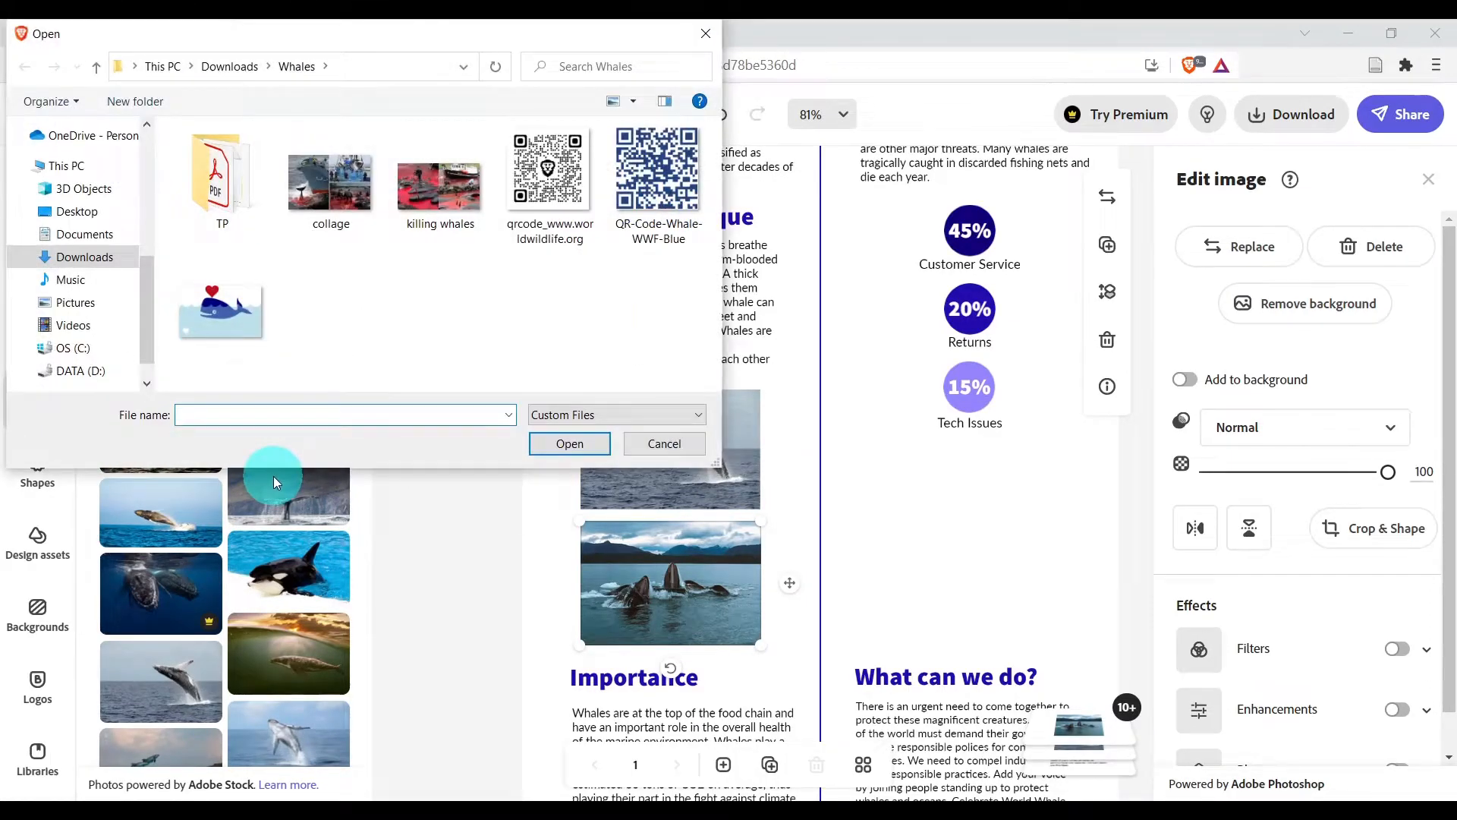
left_click(334, 190)
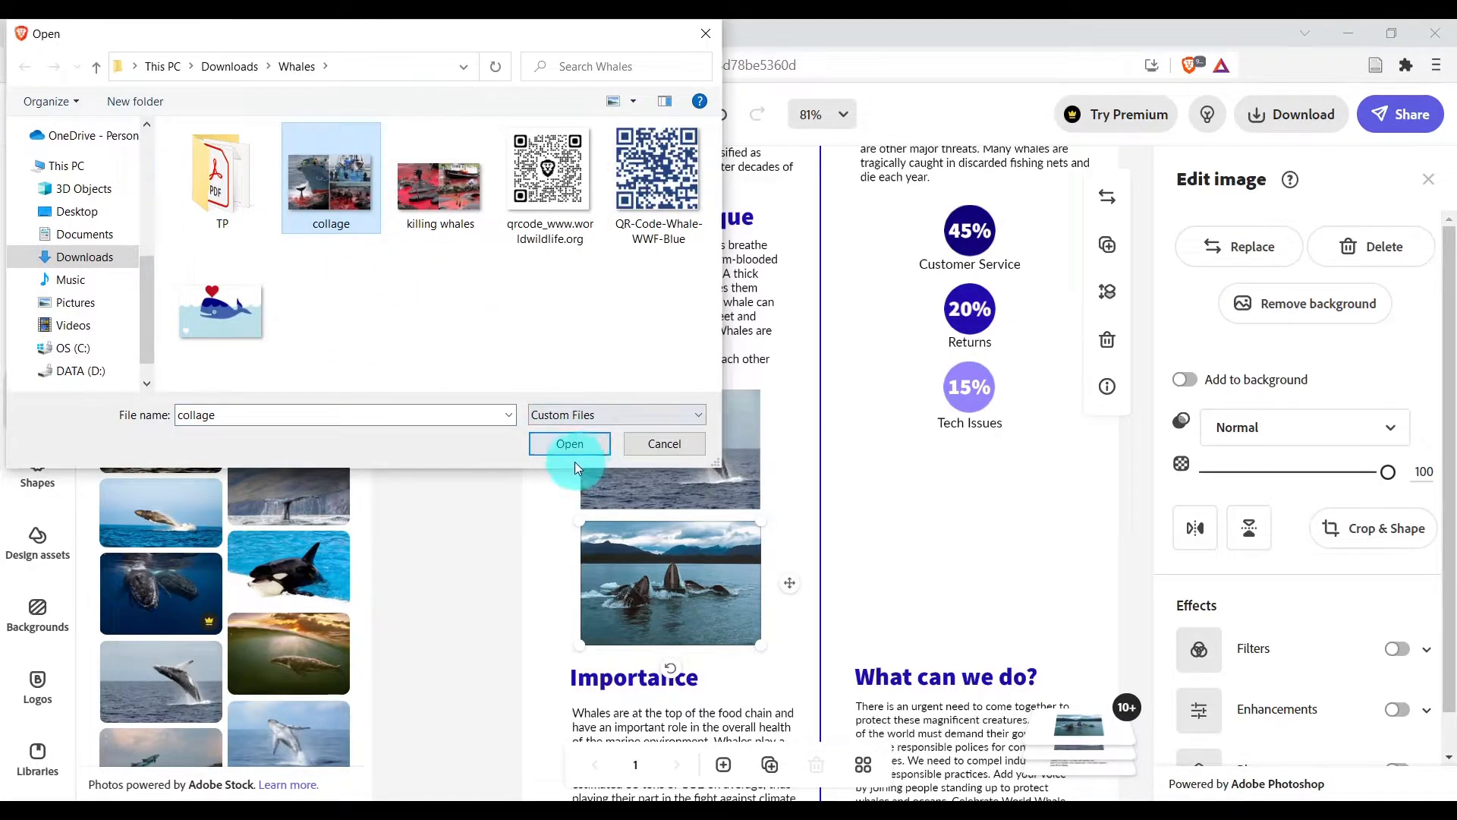
left_click(563, 444)
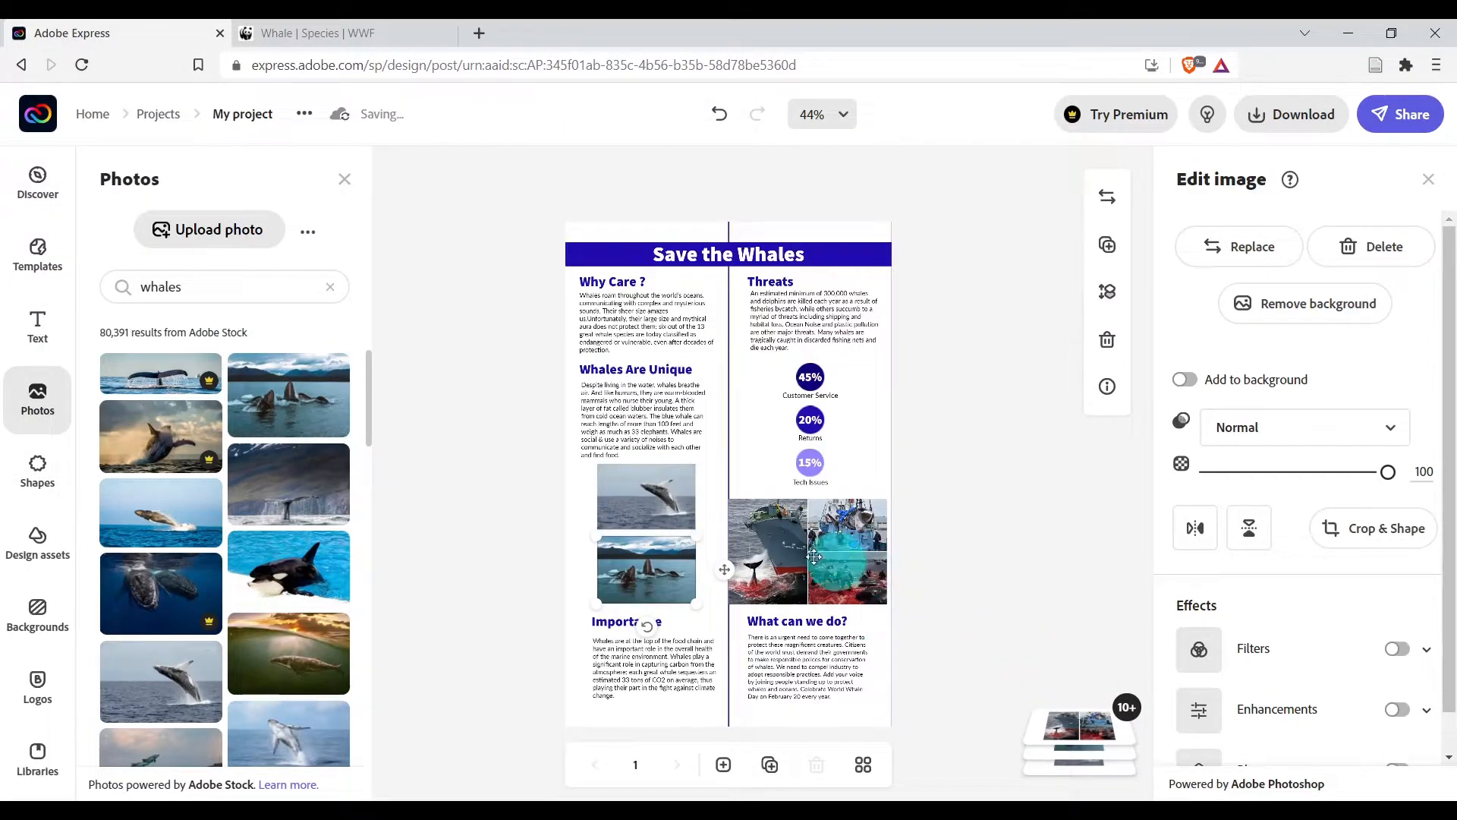
left_click(785, 520)
left_click_drag(726, 497, 817, 526)
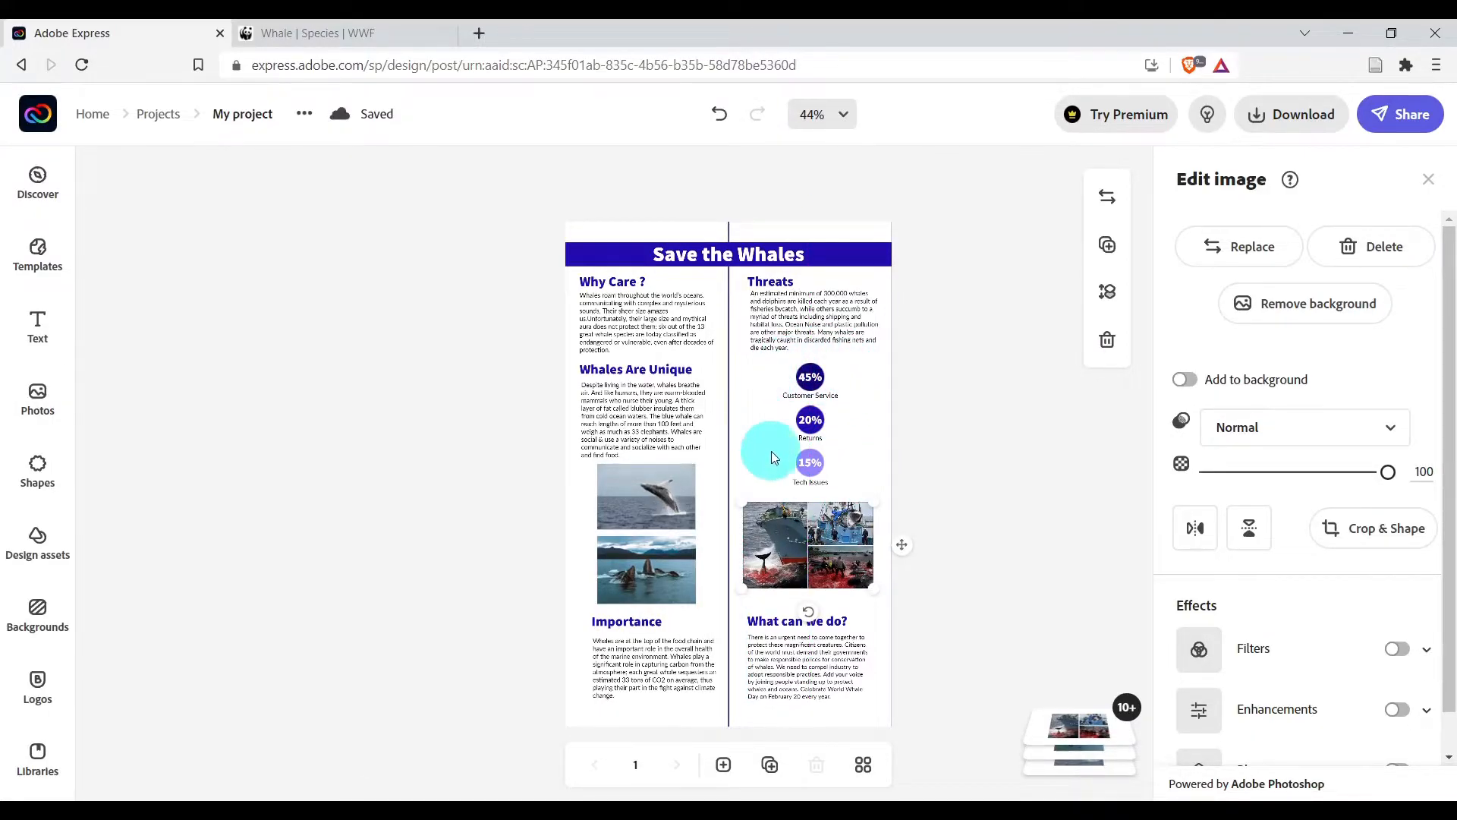
Replace the 45% in the top circle below the "Threats" paragraph with 3.
scroll(845, 417, "up", 5)
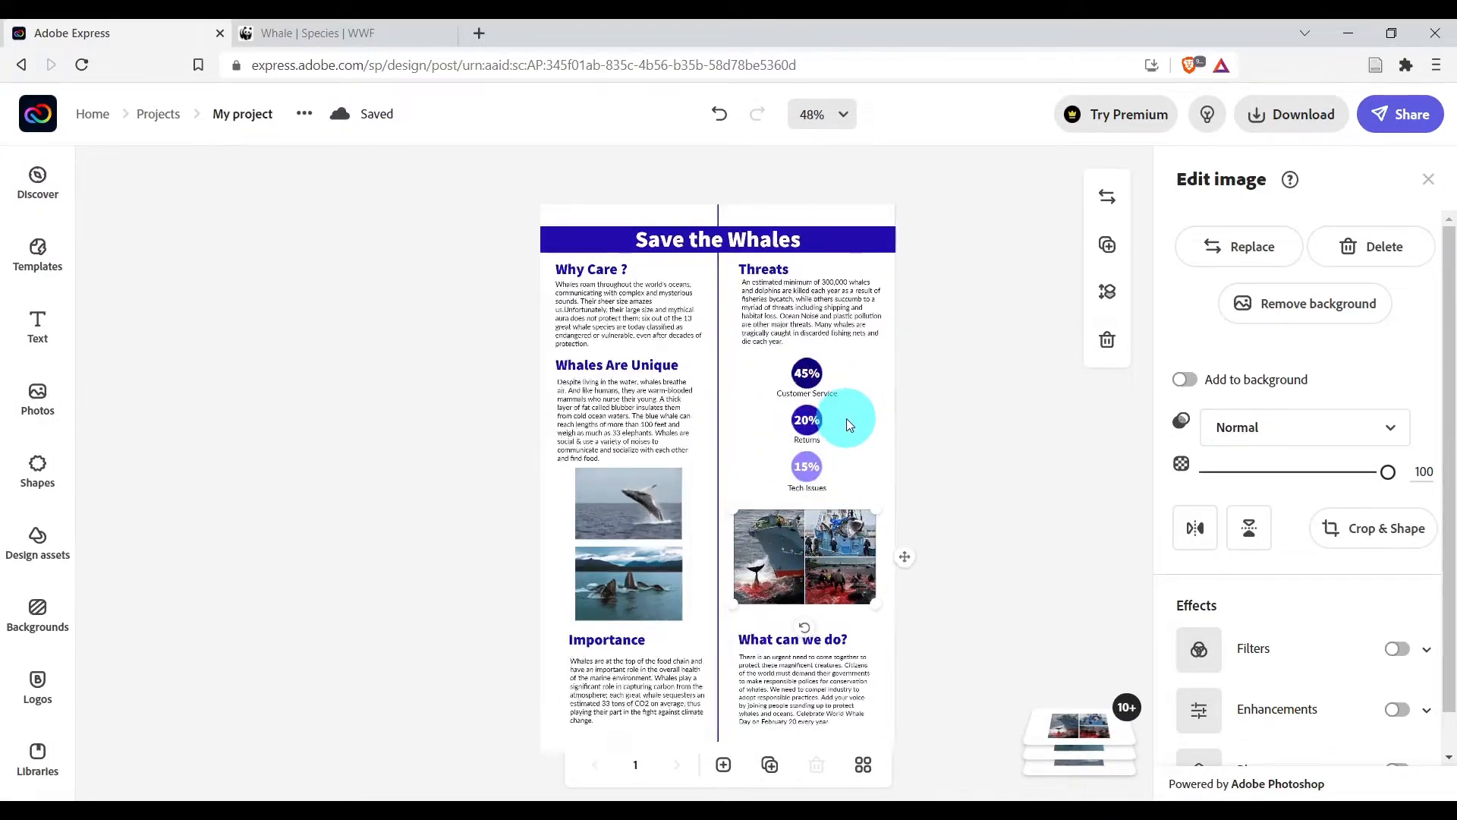
scroll(851, 419, "up", 3)
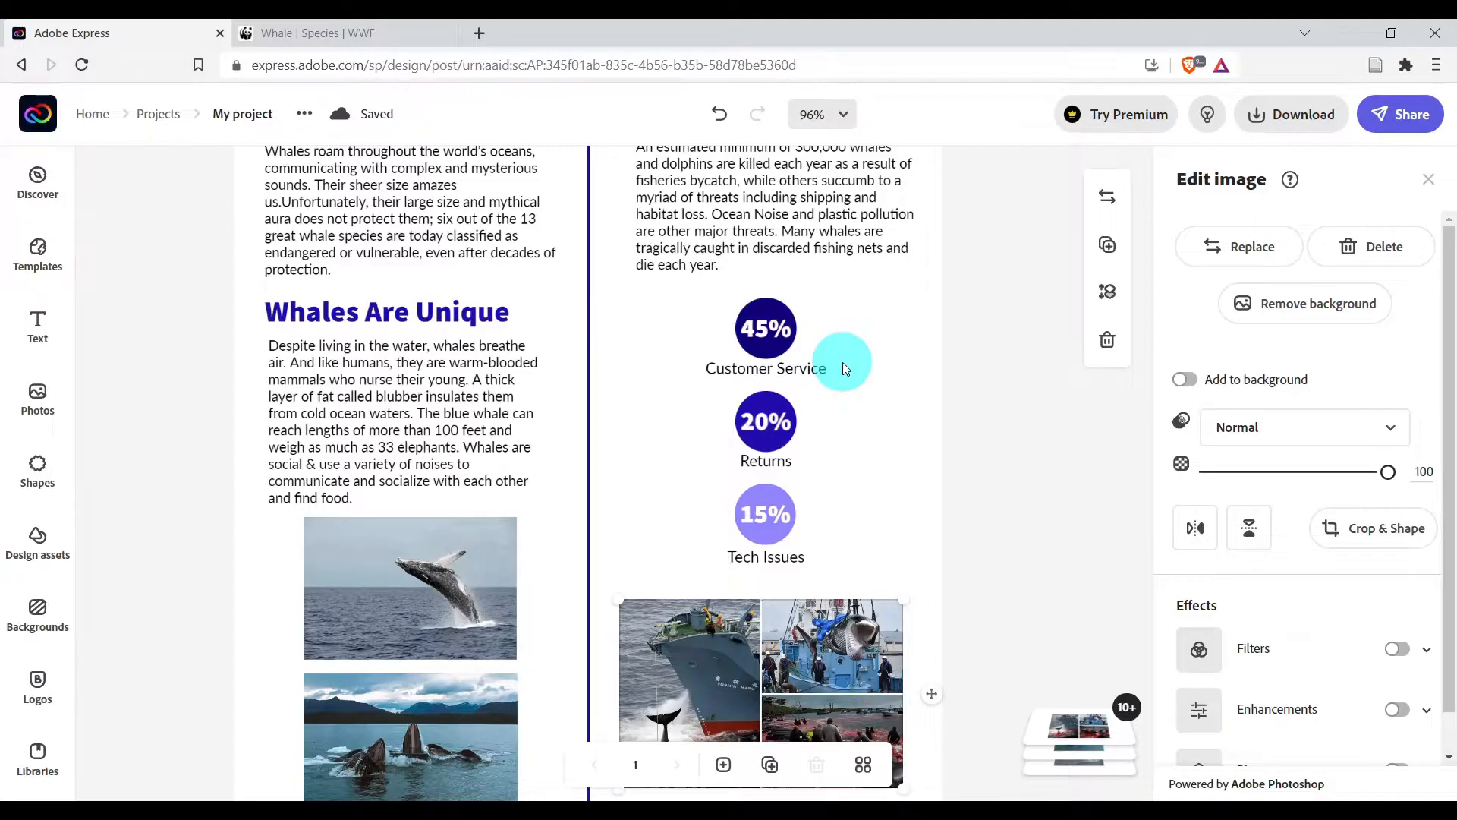
left_click(765, 330)
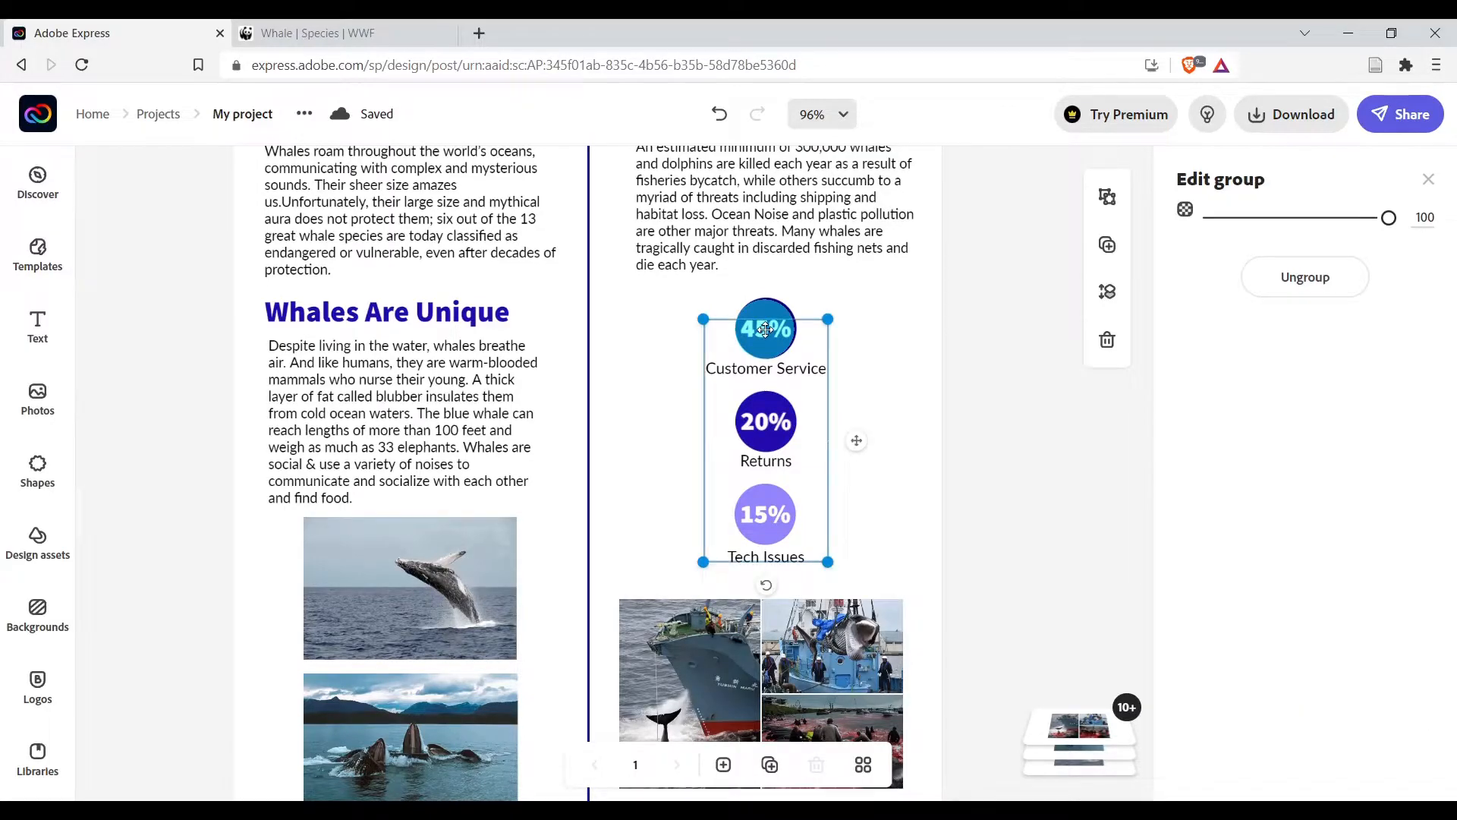
double_click(764, 329)
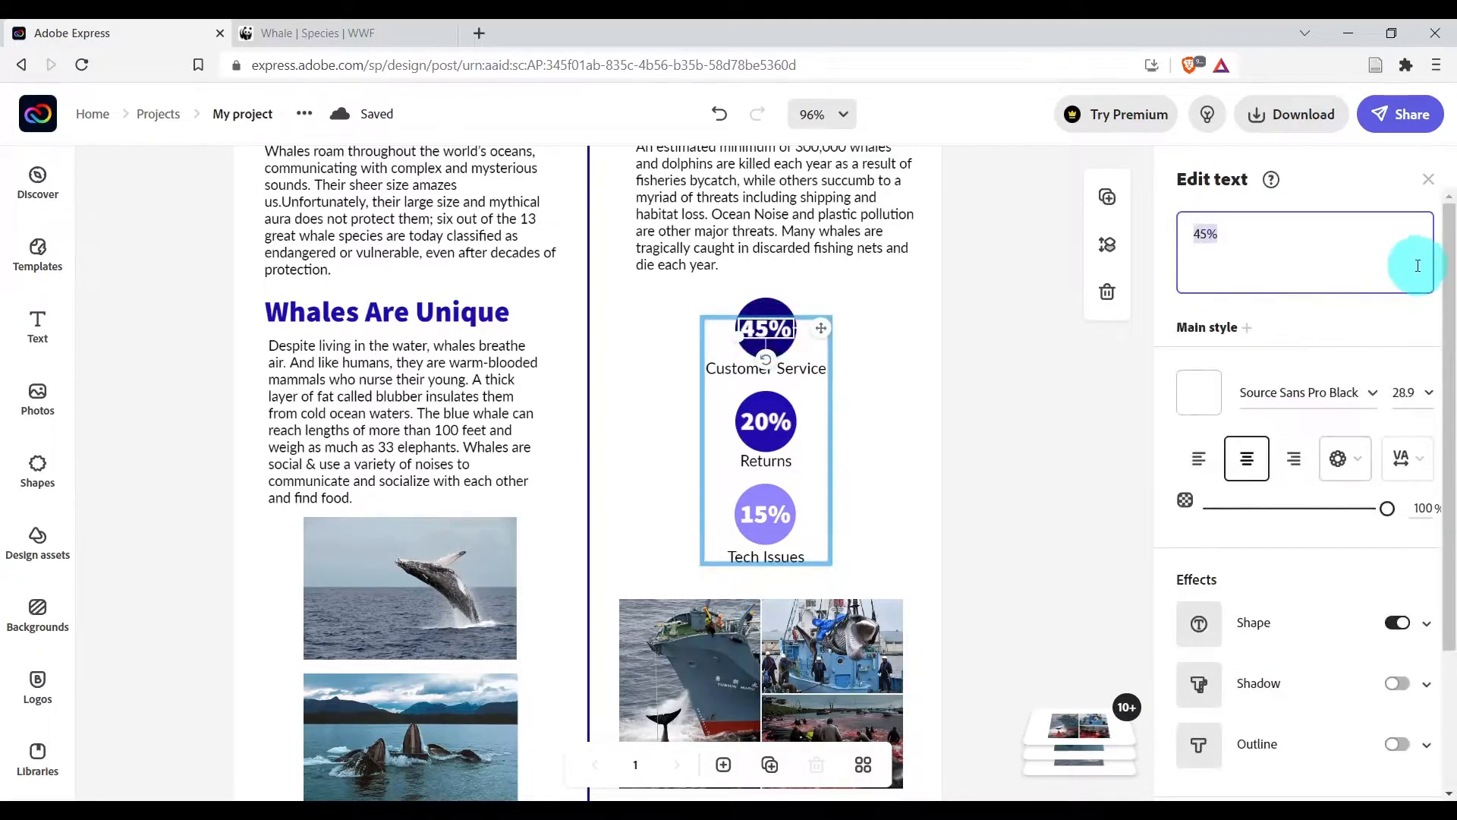
left_click(1237, 255)
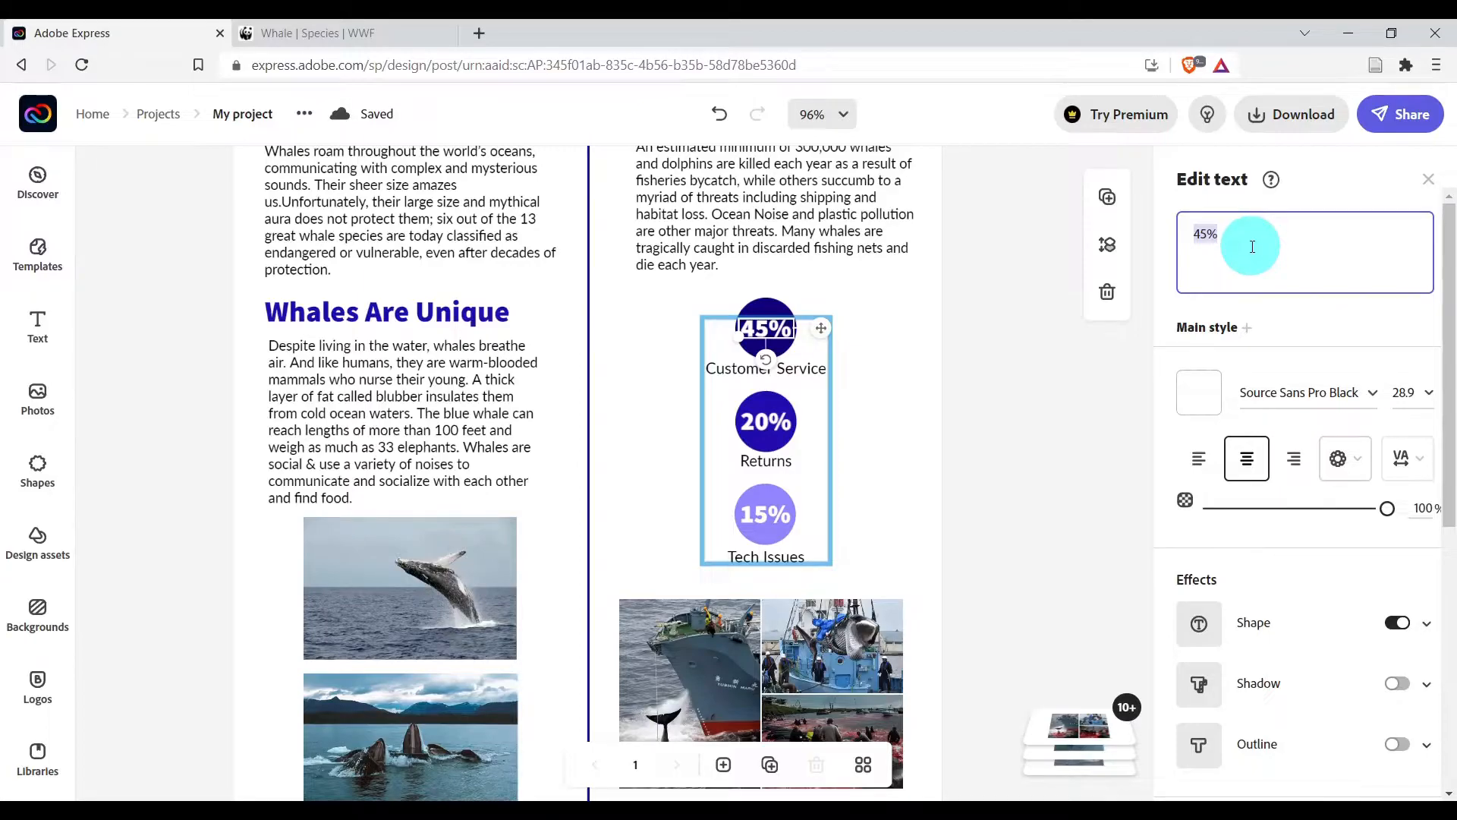
type("3")
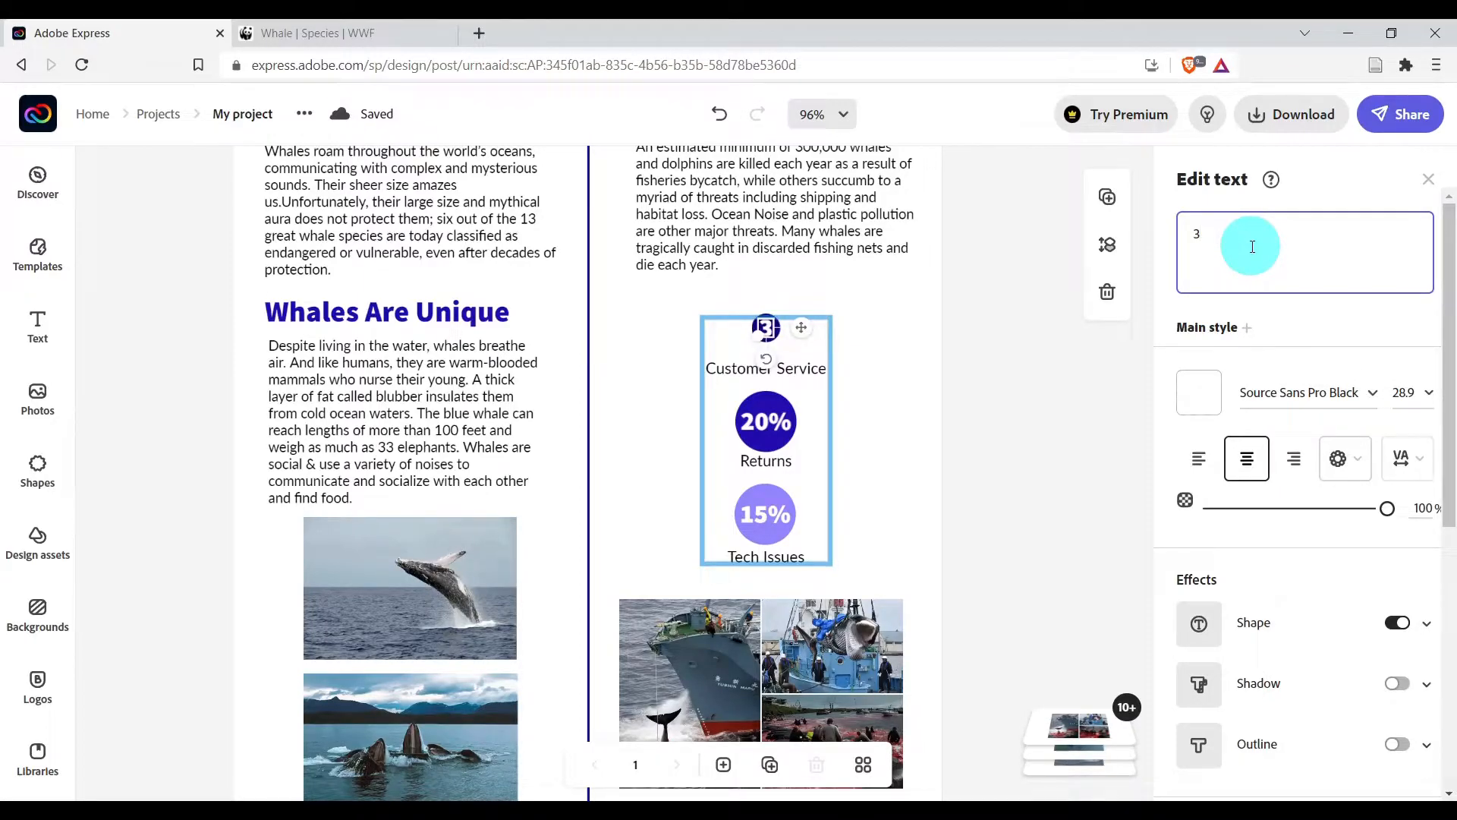
Replace the 20% in the circle above "Returns" with 13.
left_click(769, 427)
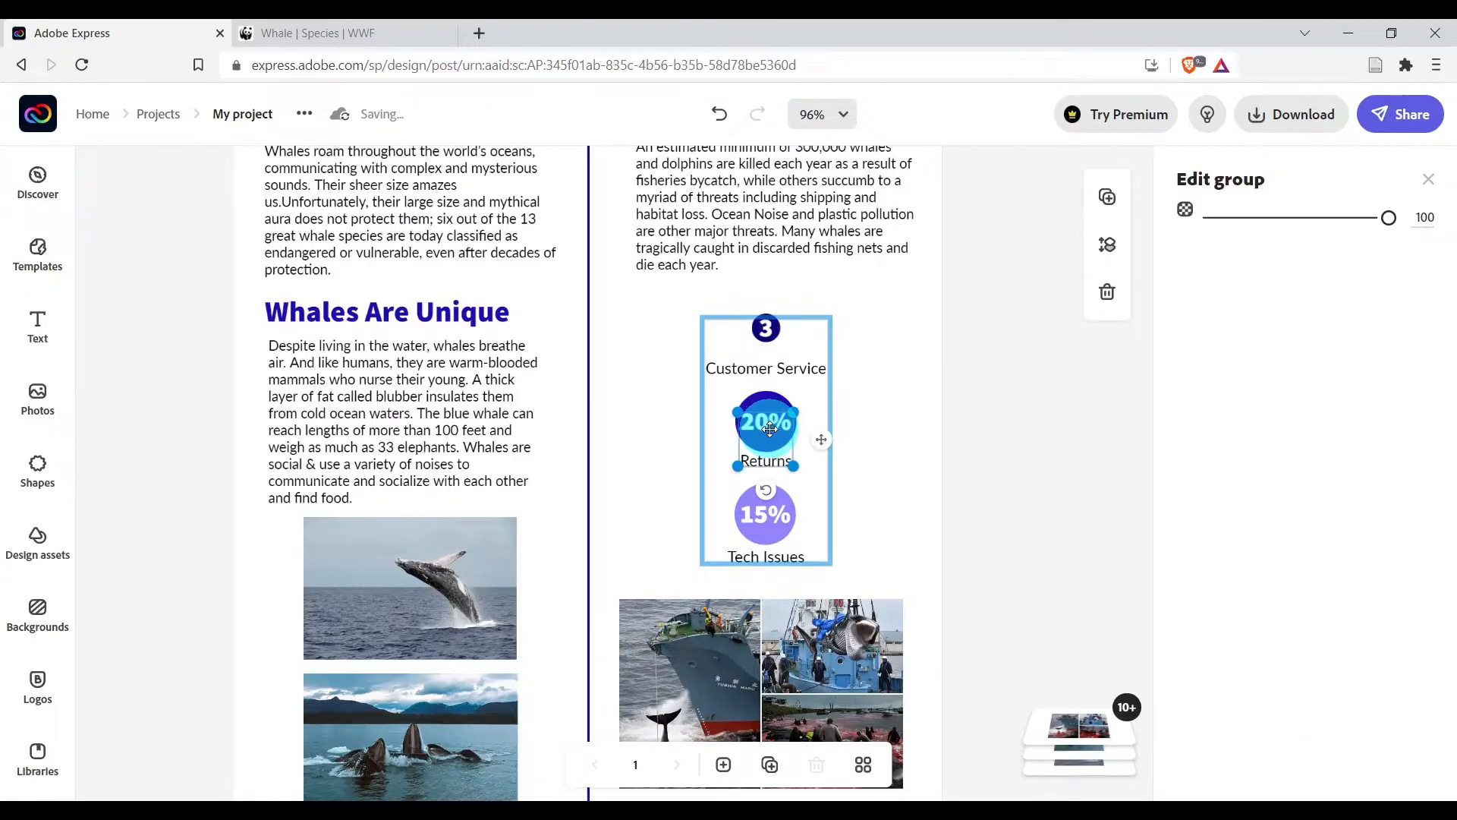
left_click(769, 428)
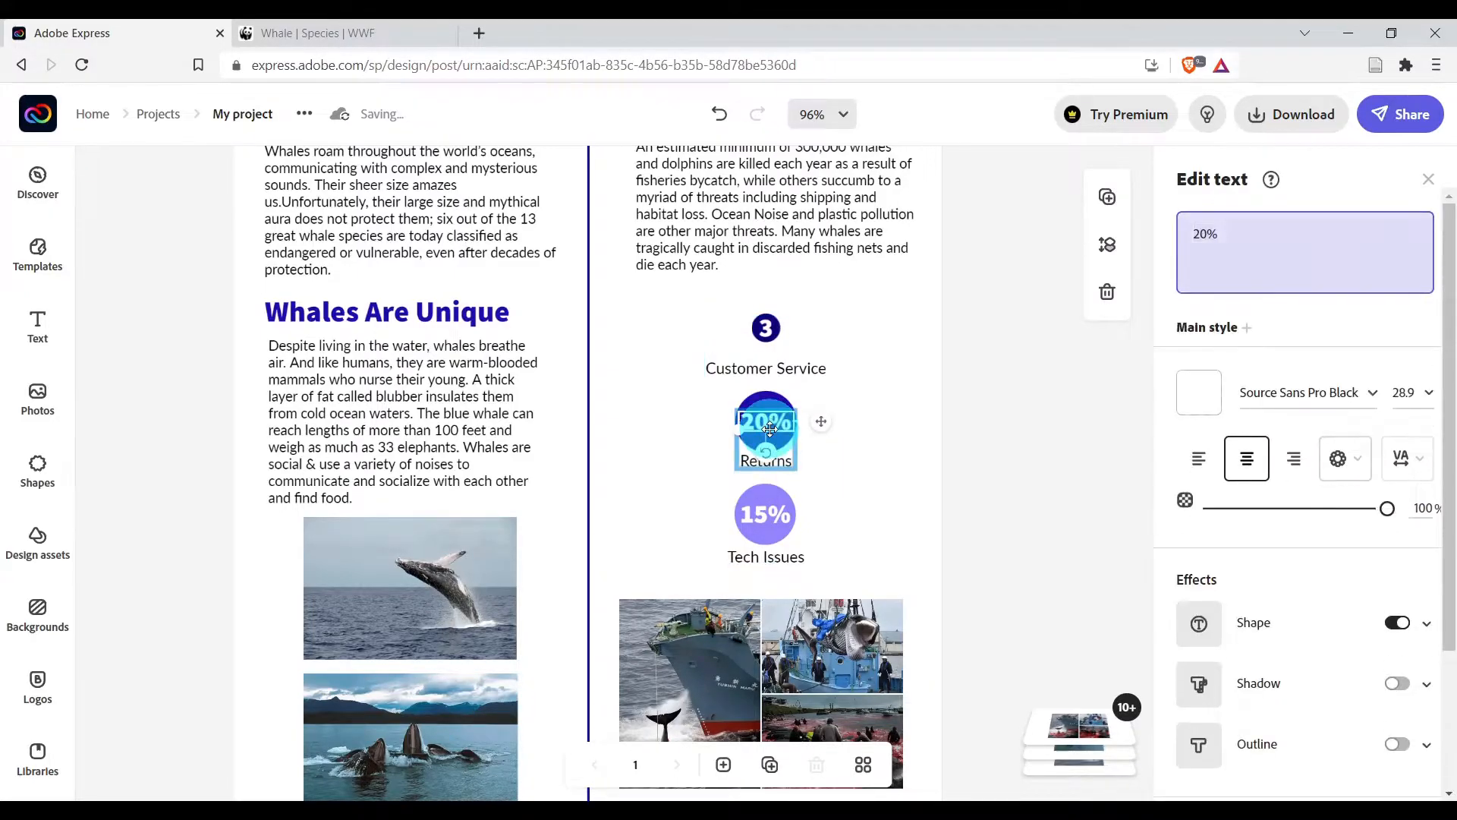
left_click(1248, 240)
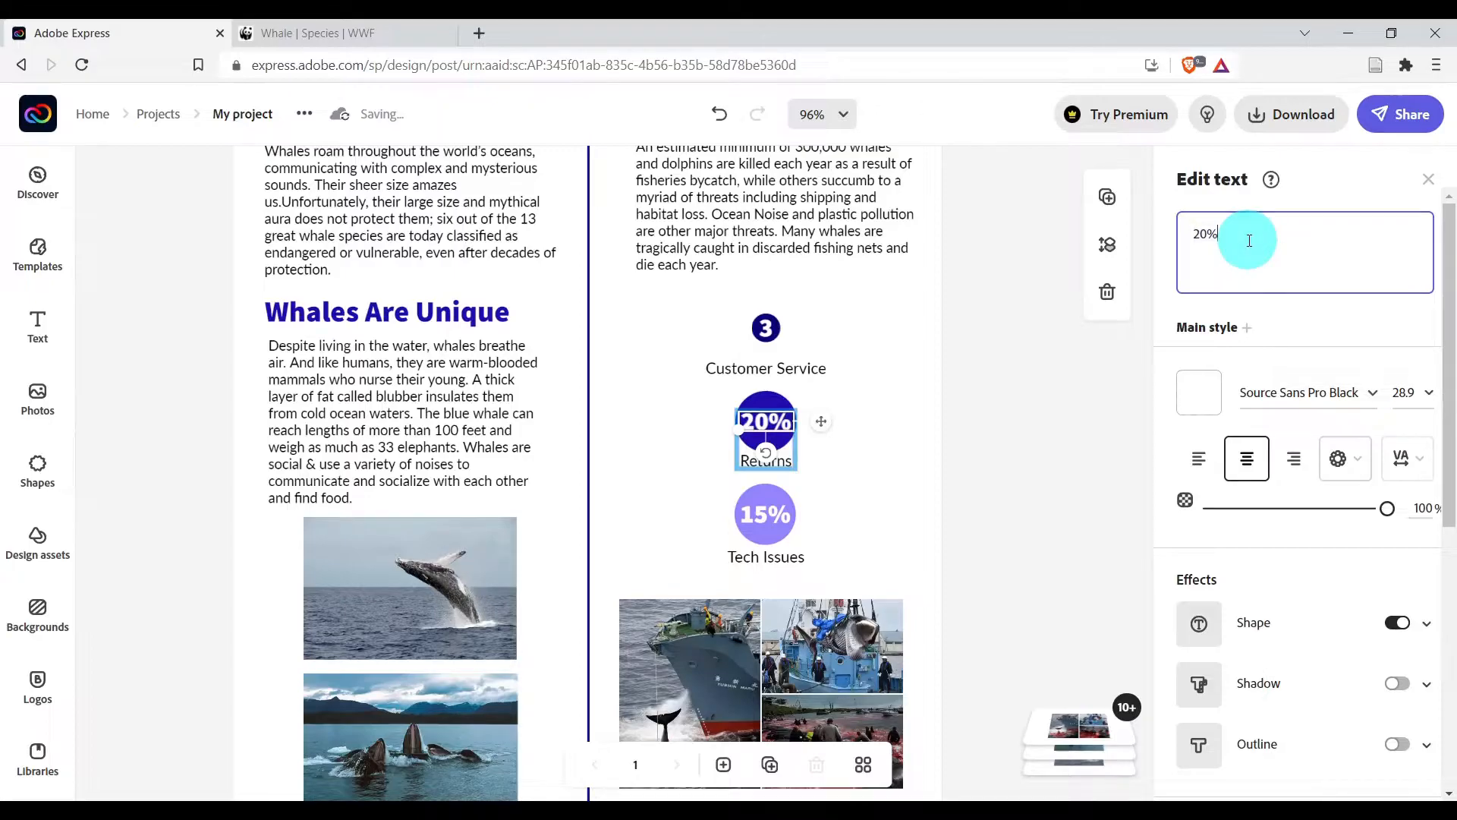
left_click_drag(1248, 239, 1192, 239)
type("13")
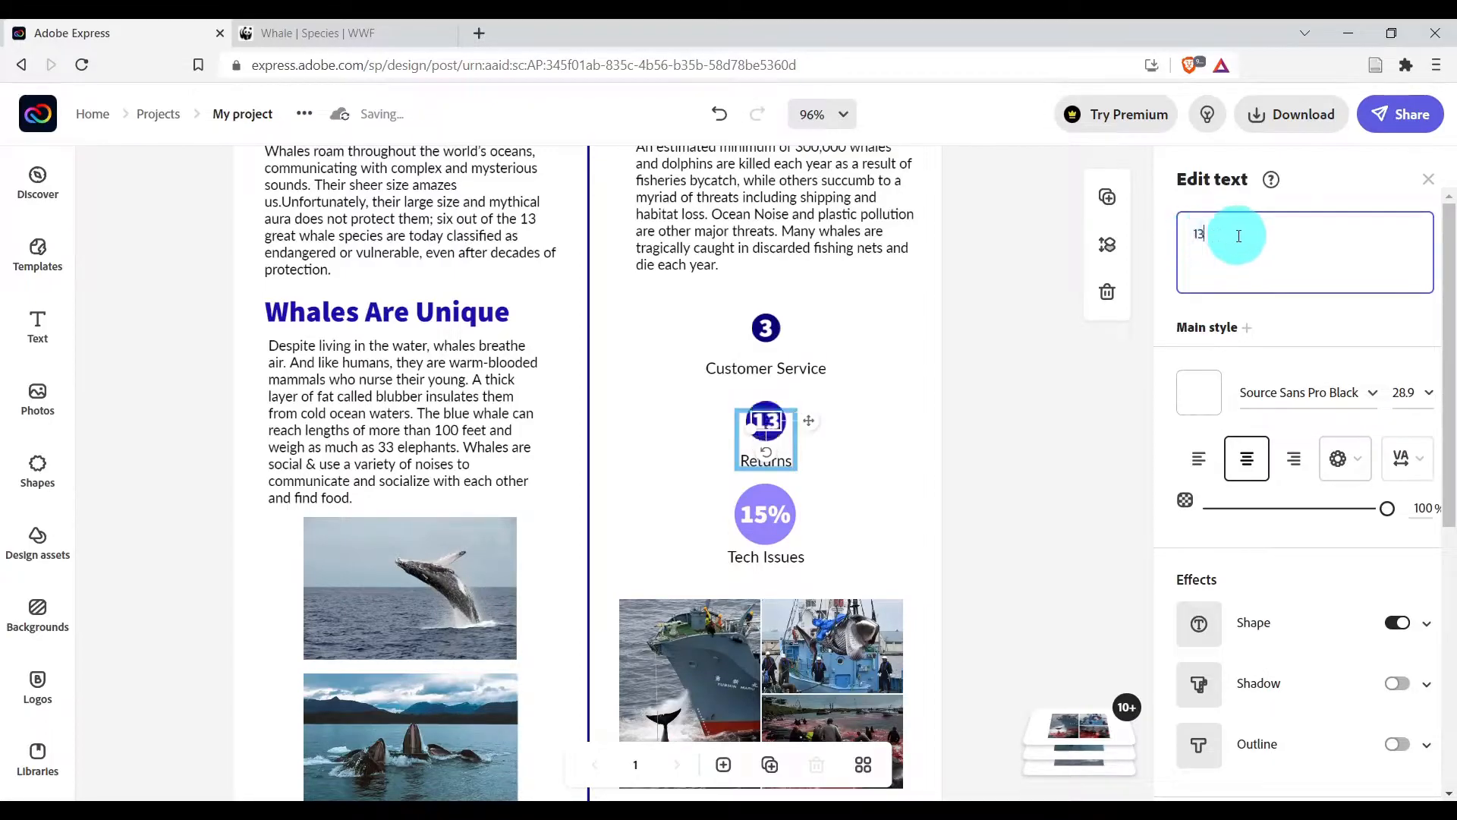
Replace the 15% in the circle above "Tech Issues" with 33.
left_click(769, 520)
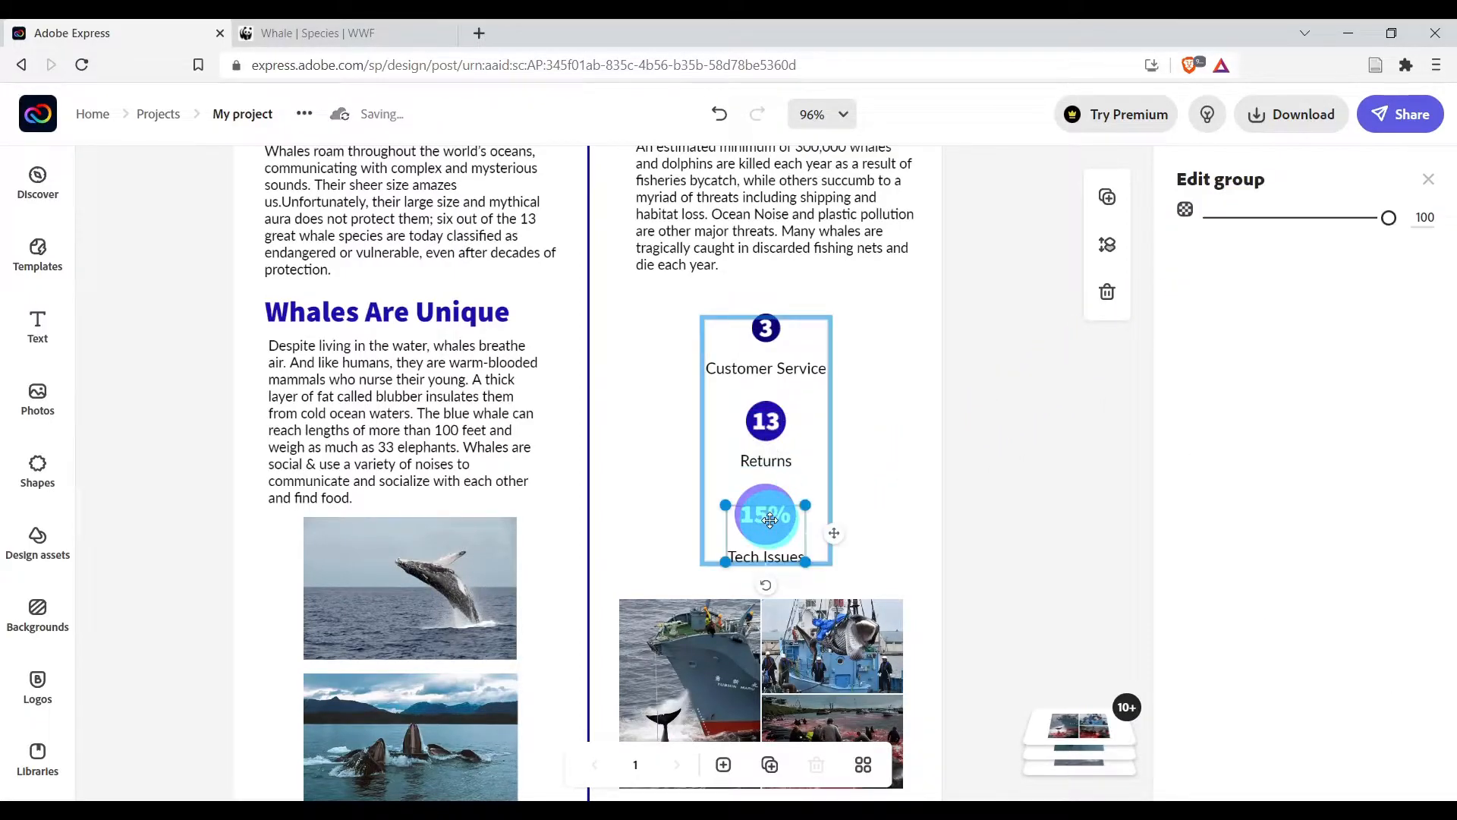
left_click(770, 520)
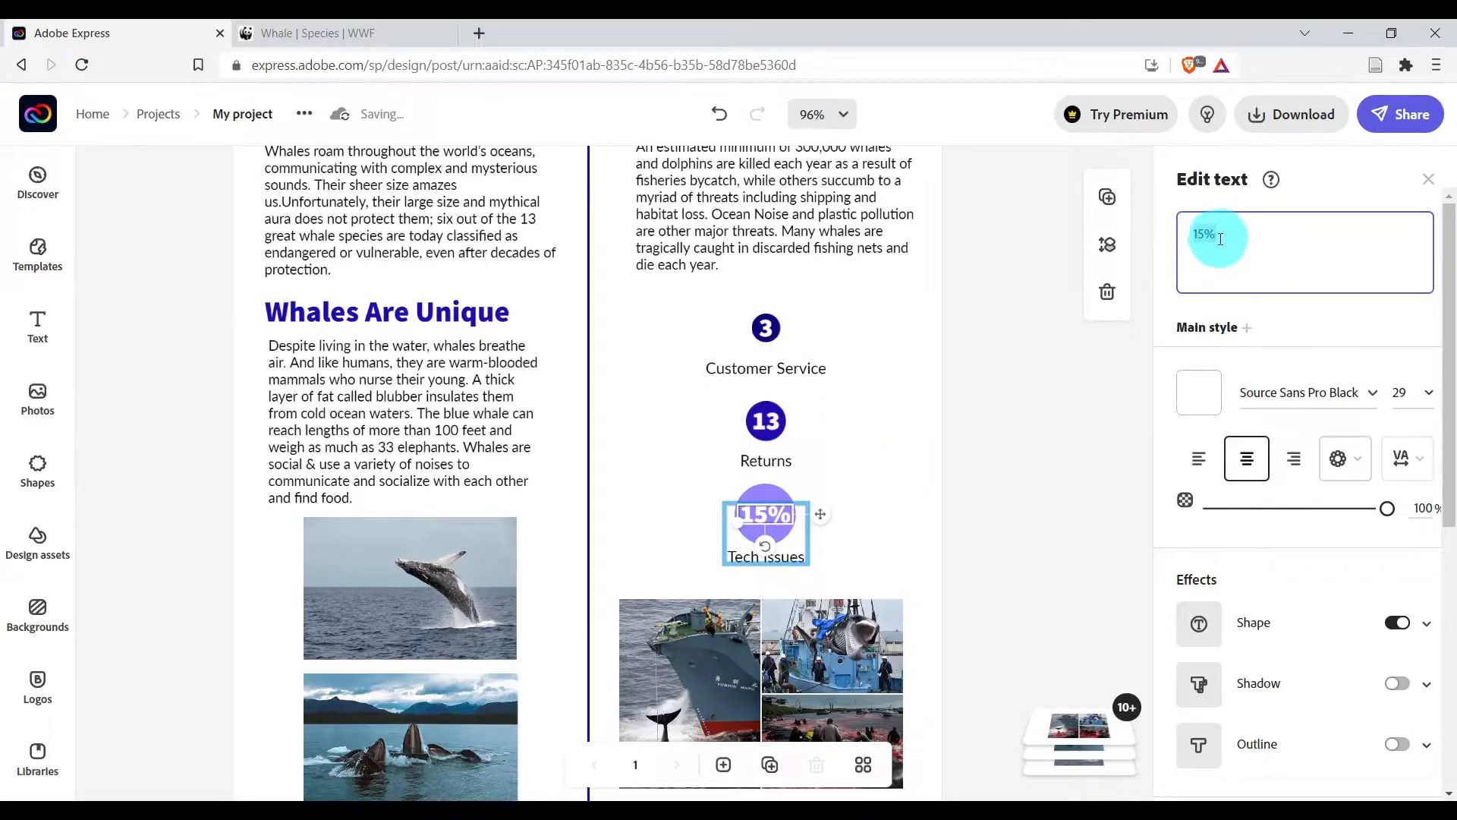
left_click(814, 370)
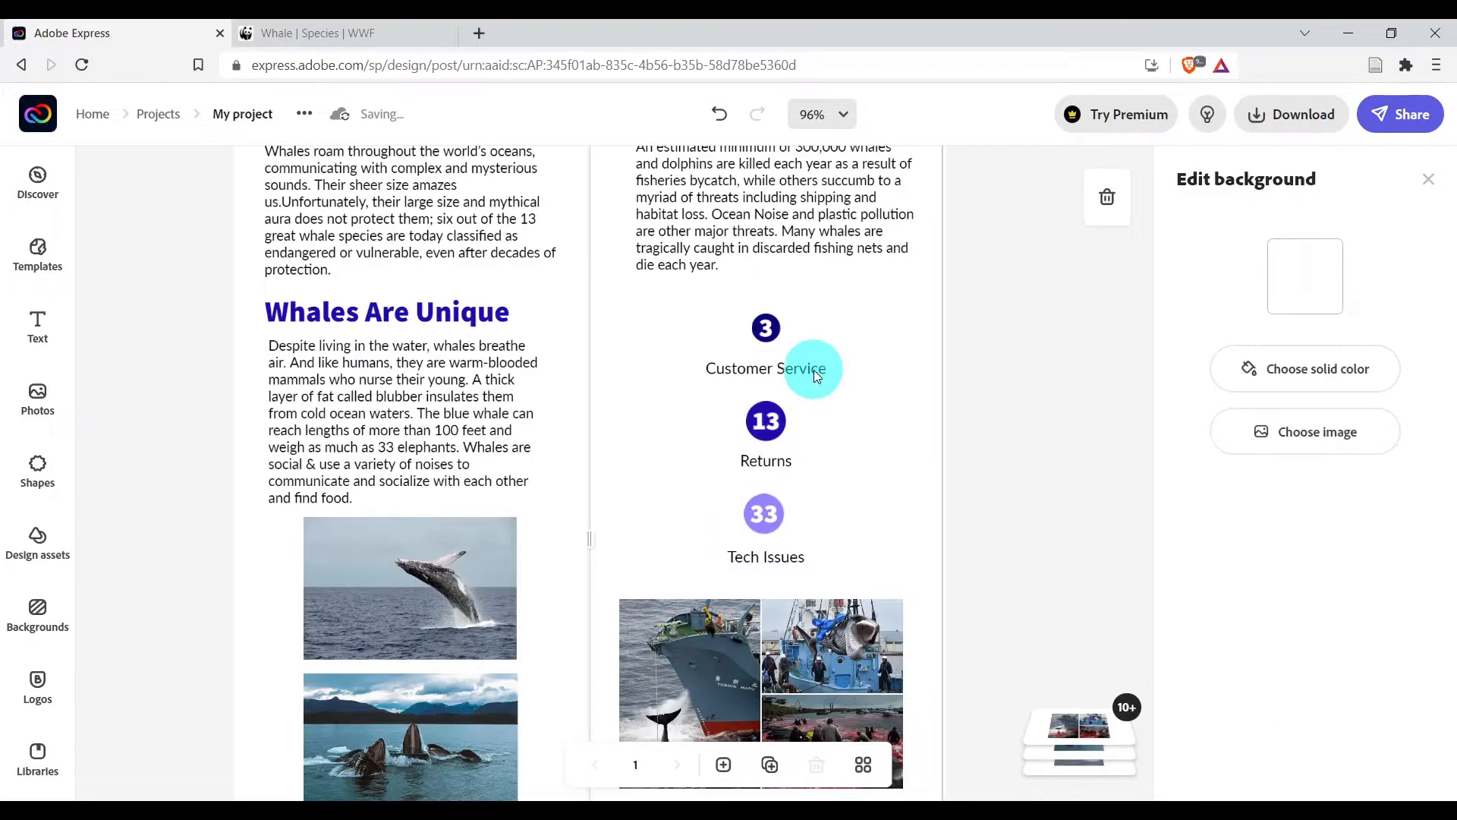
Replace the "Customer Service" caption under the 3 circle with "Million killed in 19th Century" from the clipboard history.
left_click(813, 370)
left_click(786, 371)
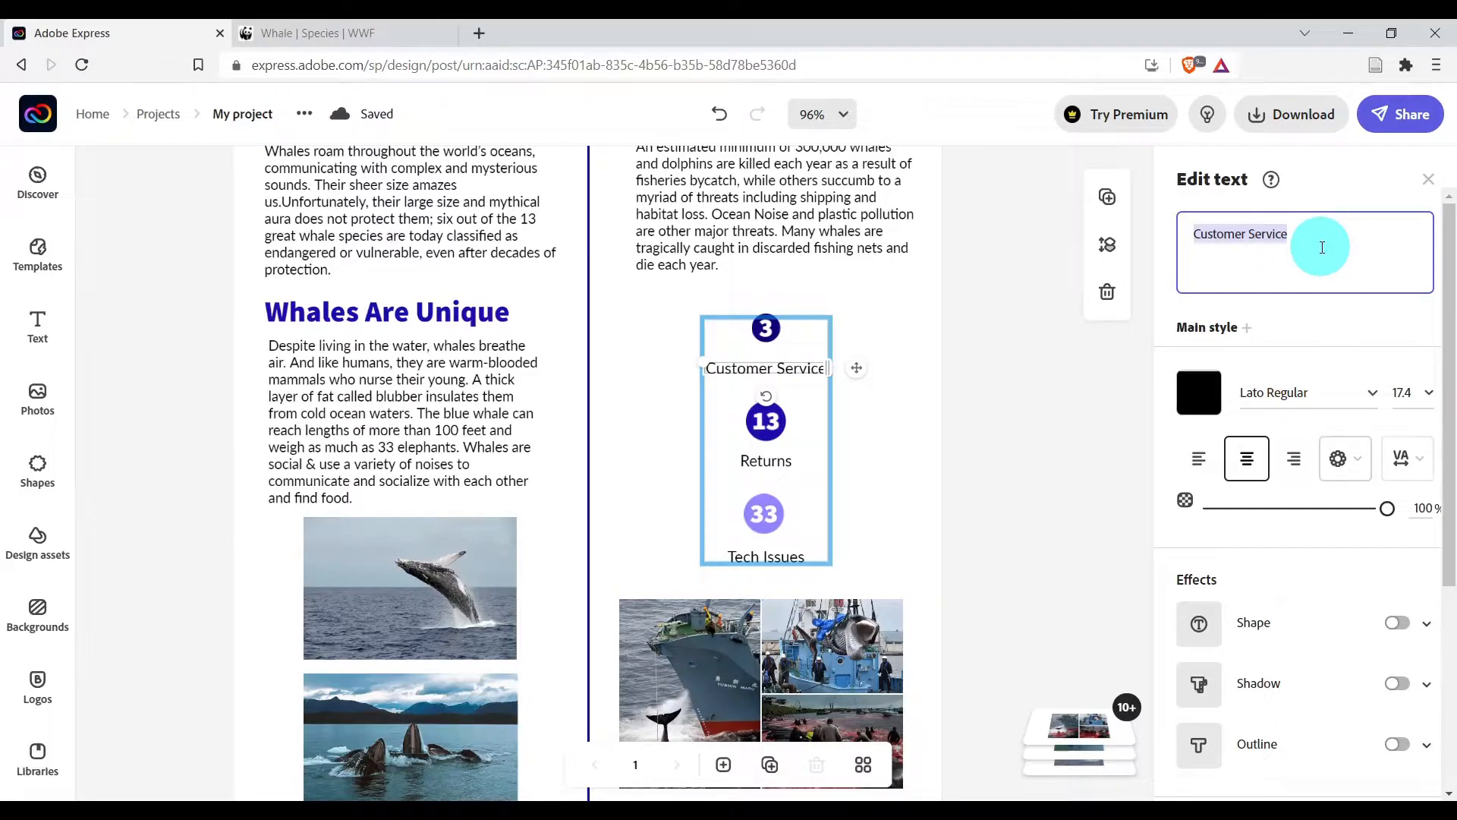
key("super+v")
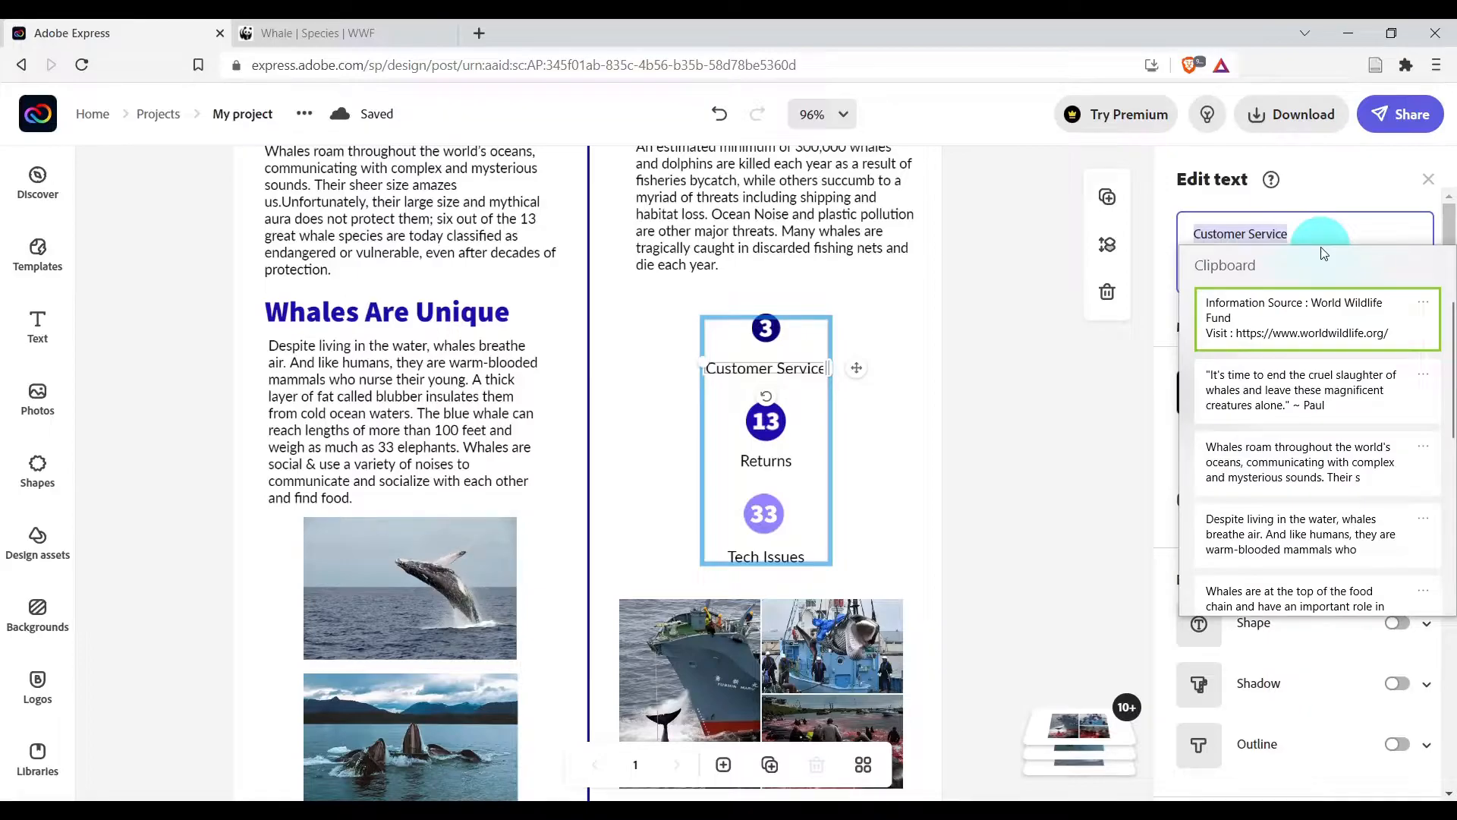
left_click(1292, 400)
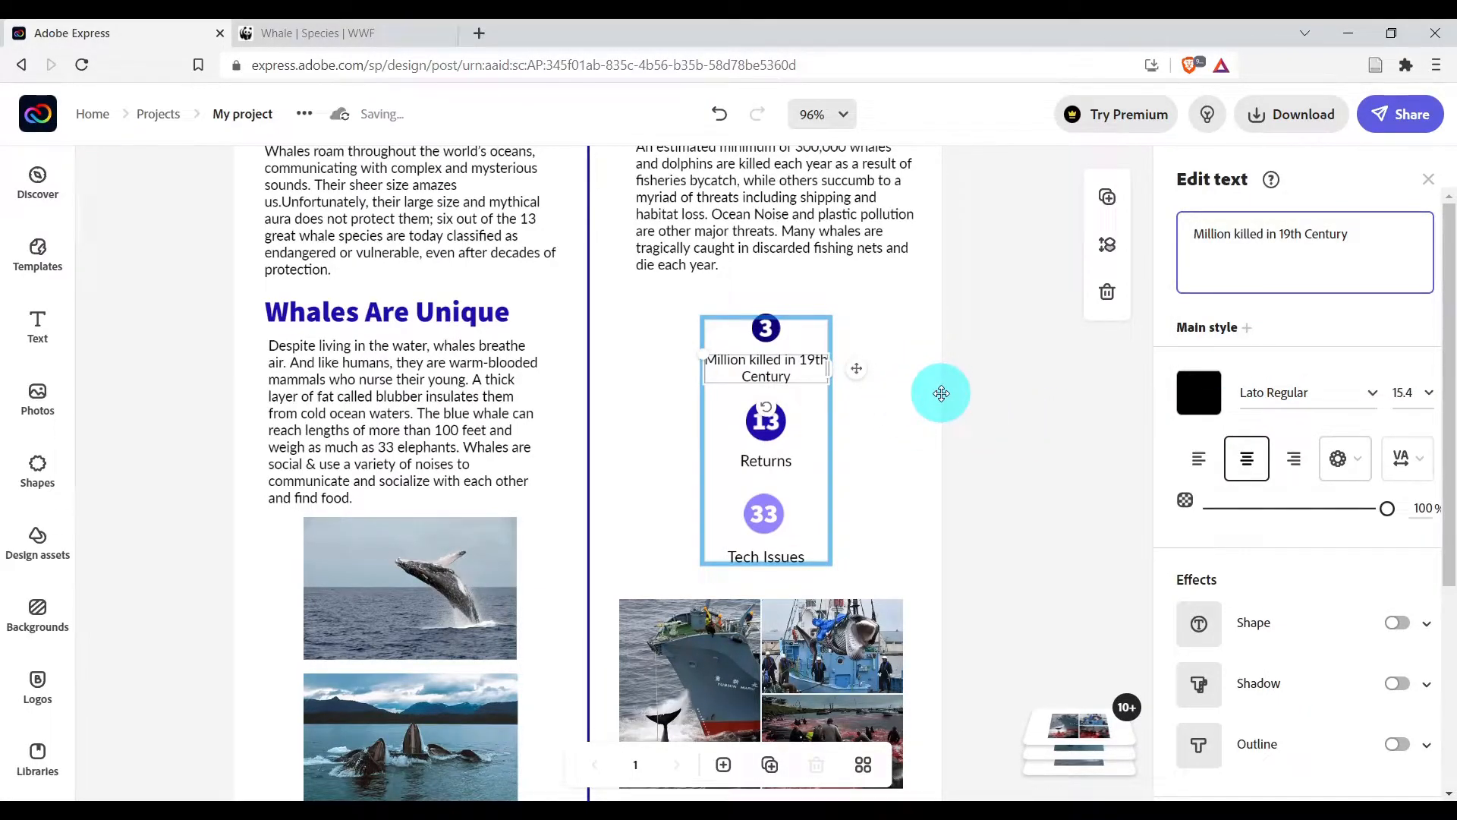
Replace the "Returns" caption under the 13 circle with "Great whale species are endangered" from the clipboard history.
left_click(771, 466)
double_click(771, 464)
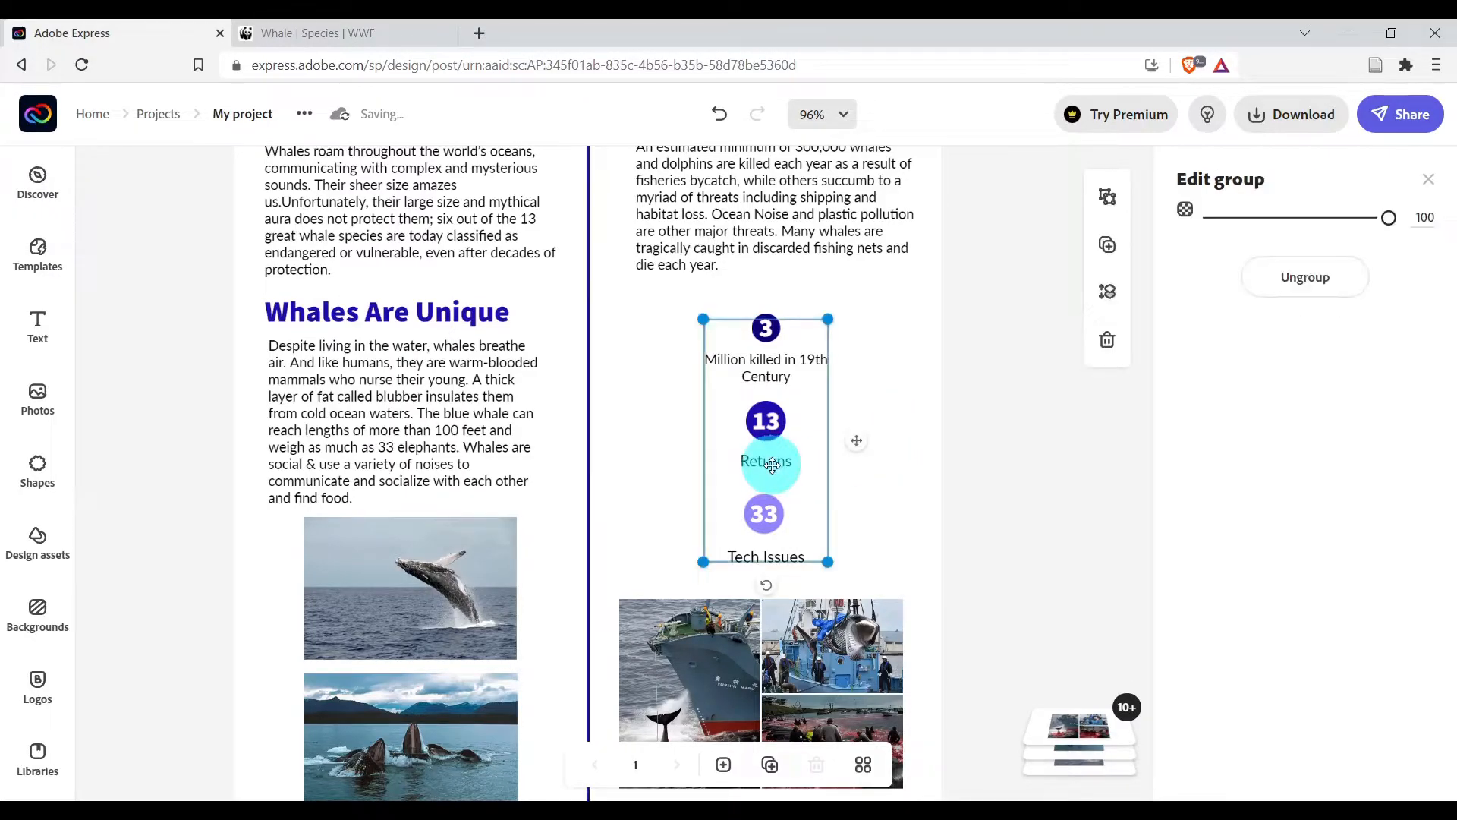
left_click(771, 466)
left_click(774, 466)
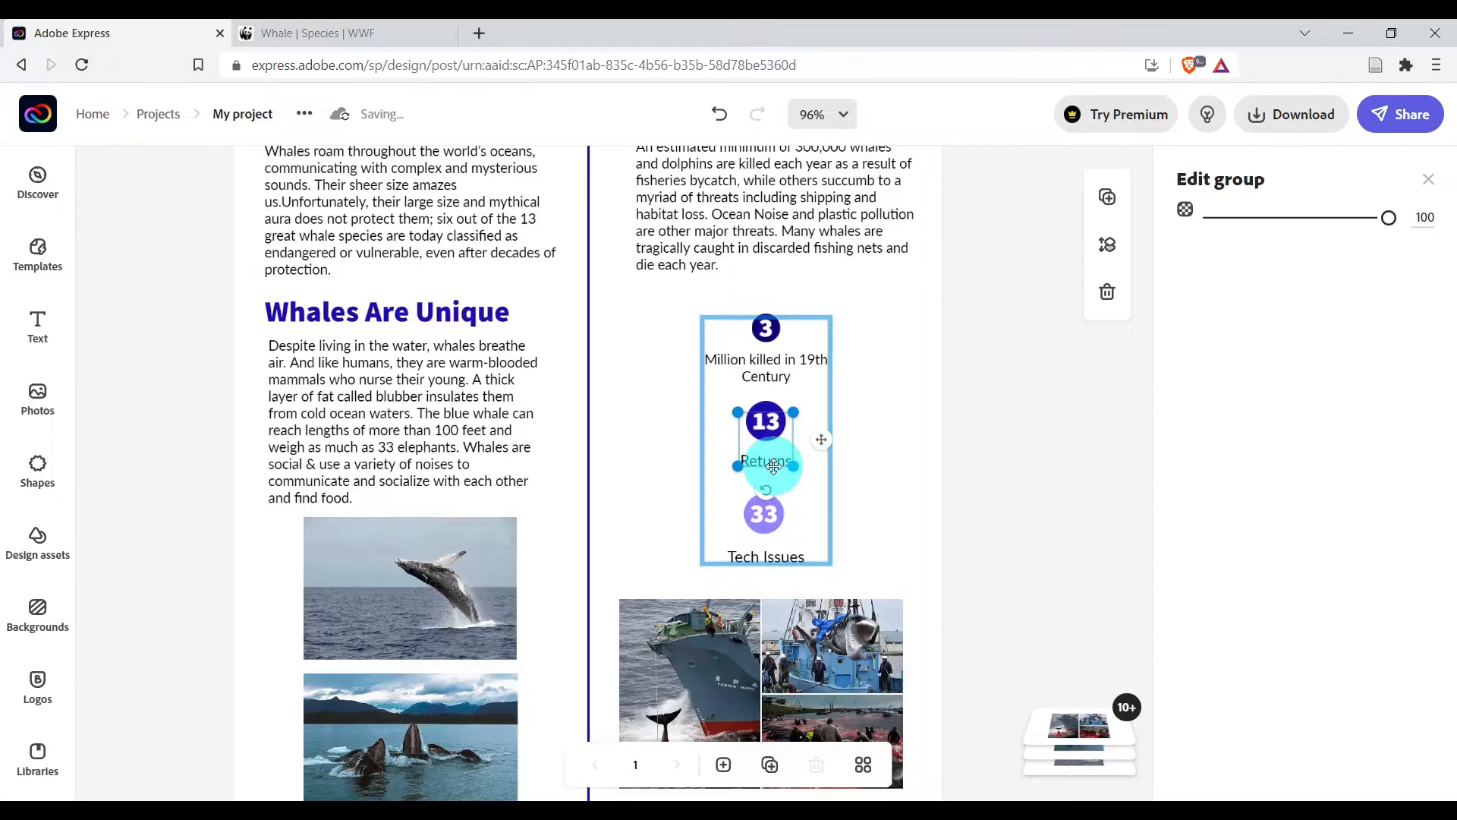
double_click(773, 466)
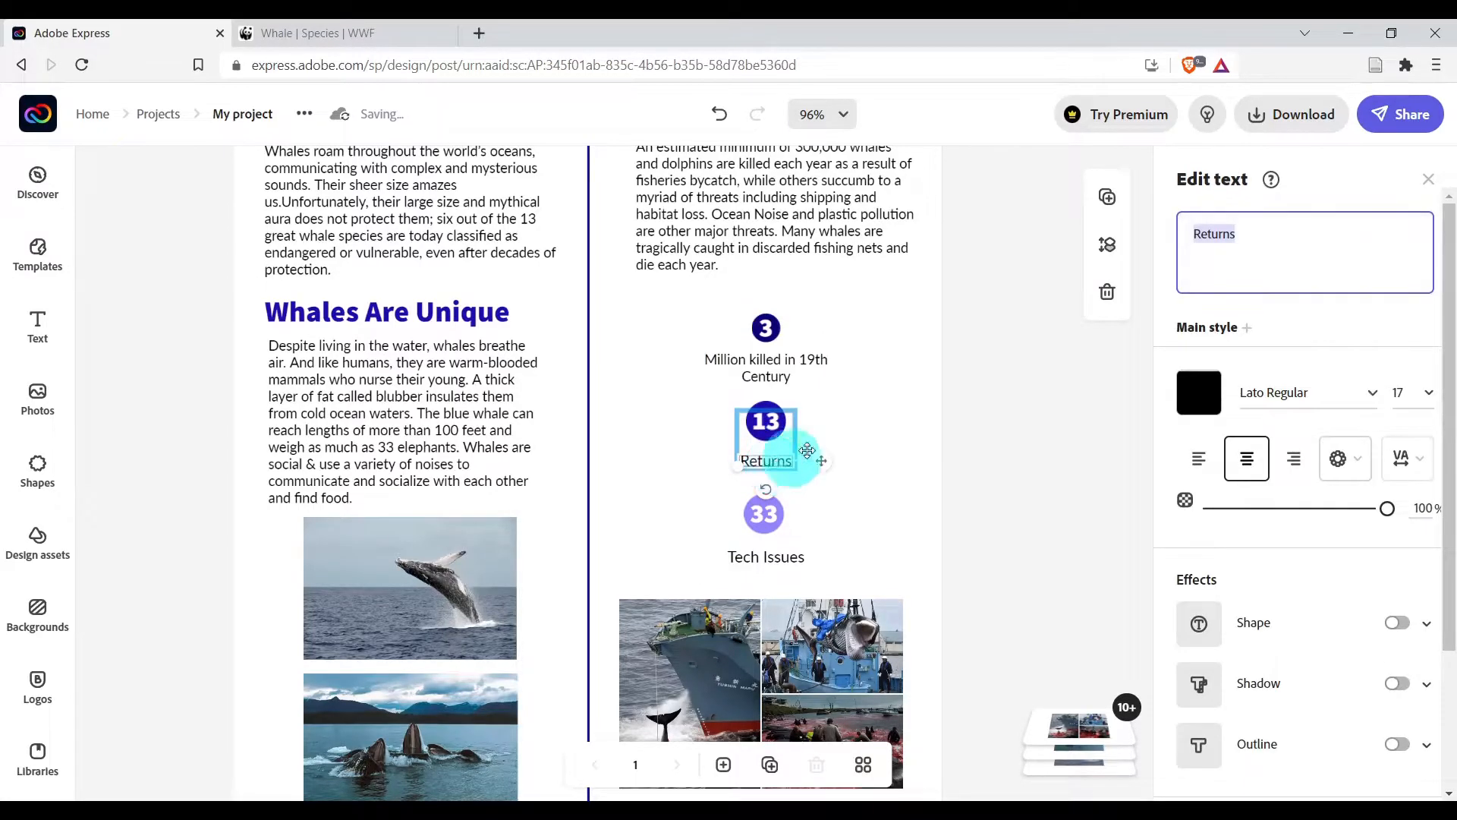
left_click(1270, 232)
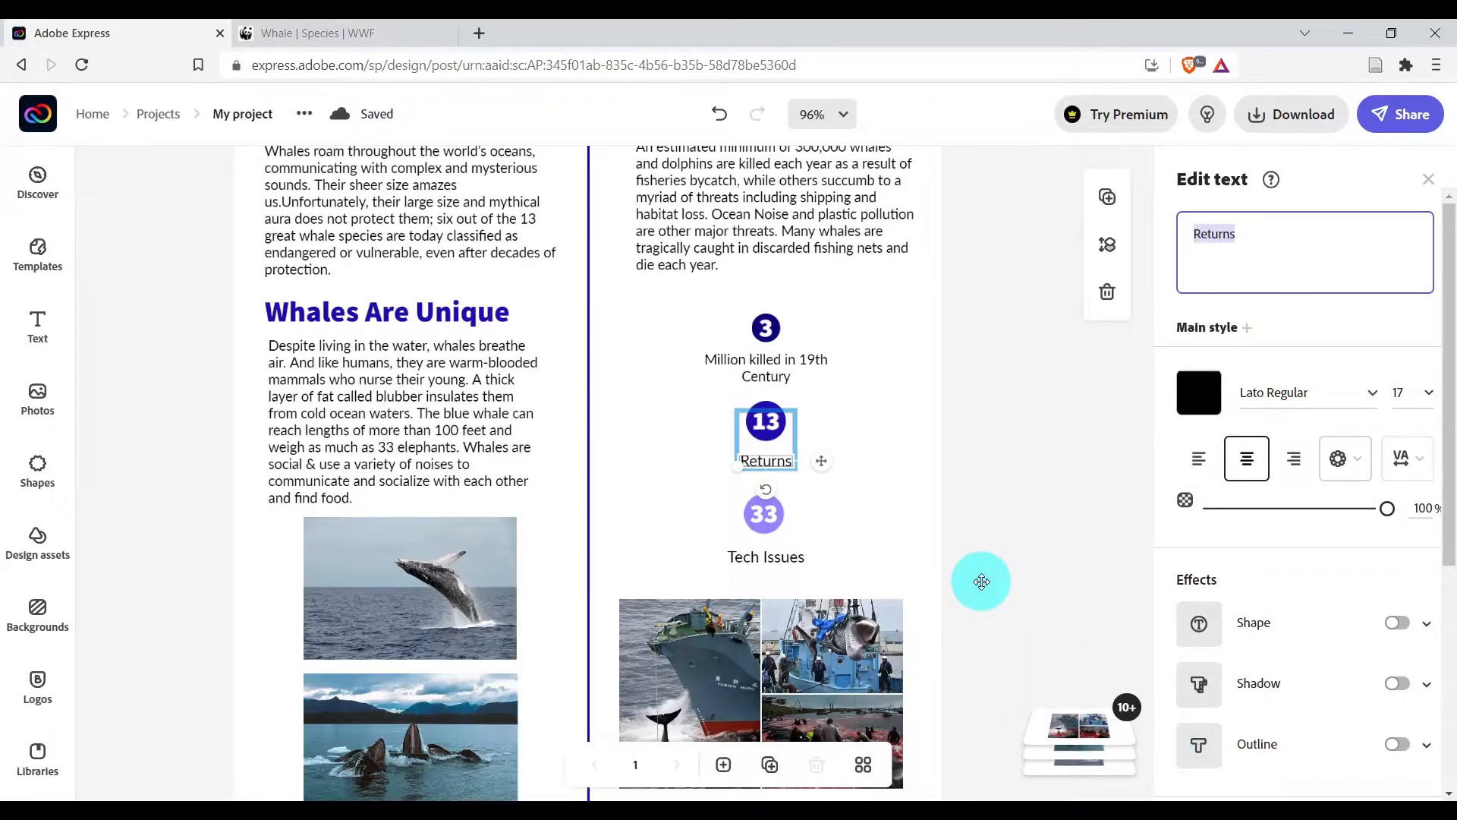
left_click(1302, 254)
left_click(1273, 484)
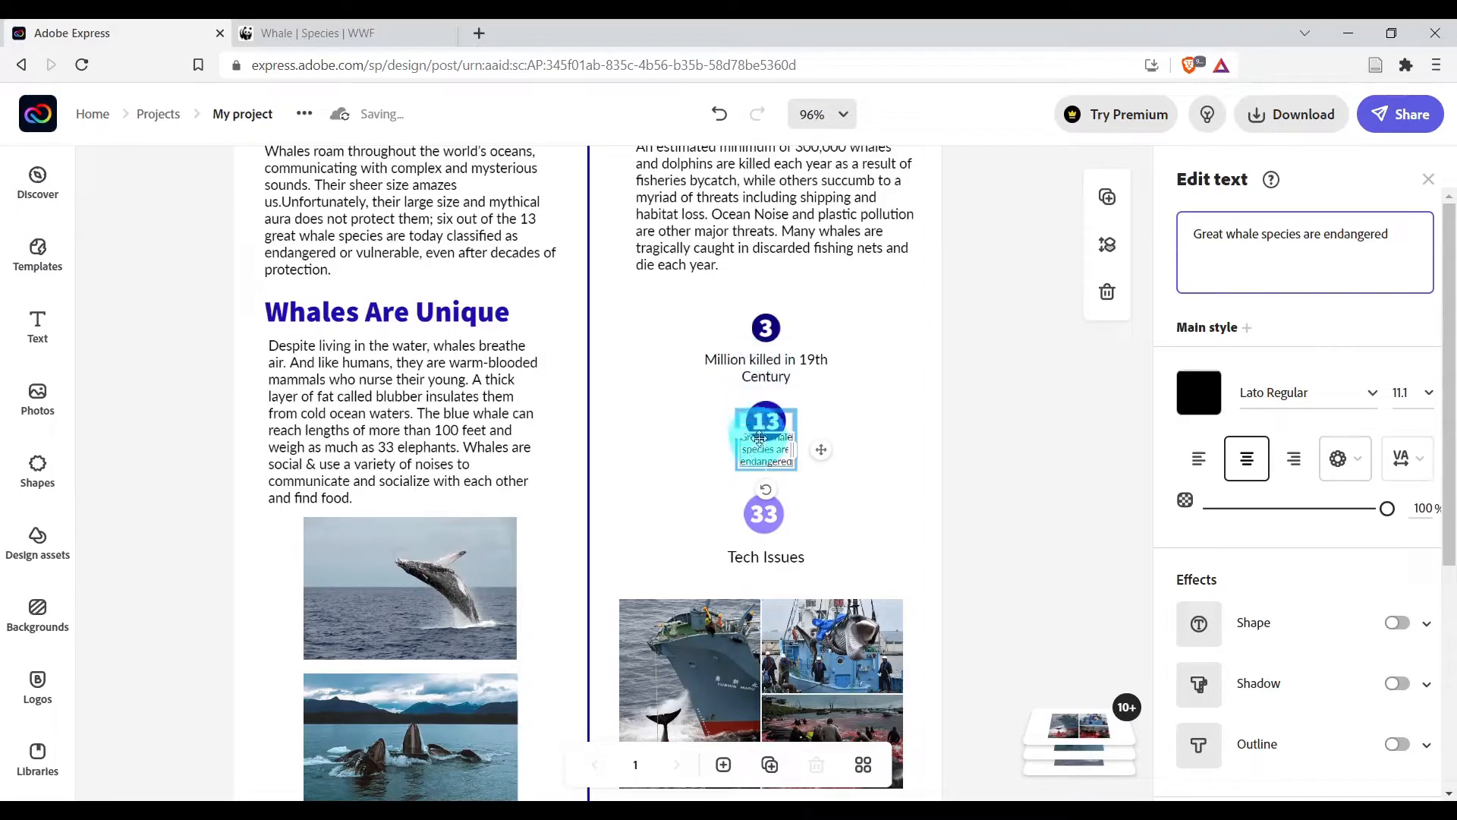
Replace the "Tech Issues" caption under the 33 circle with "Tons of CO2 sequestered by each great whale" from the clipboard history.
left_click(775, 563)
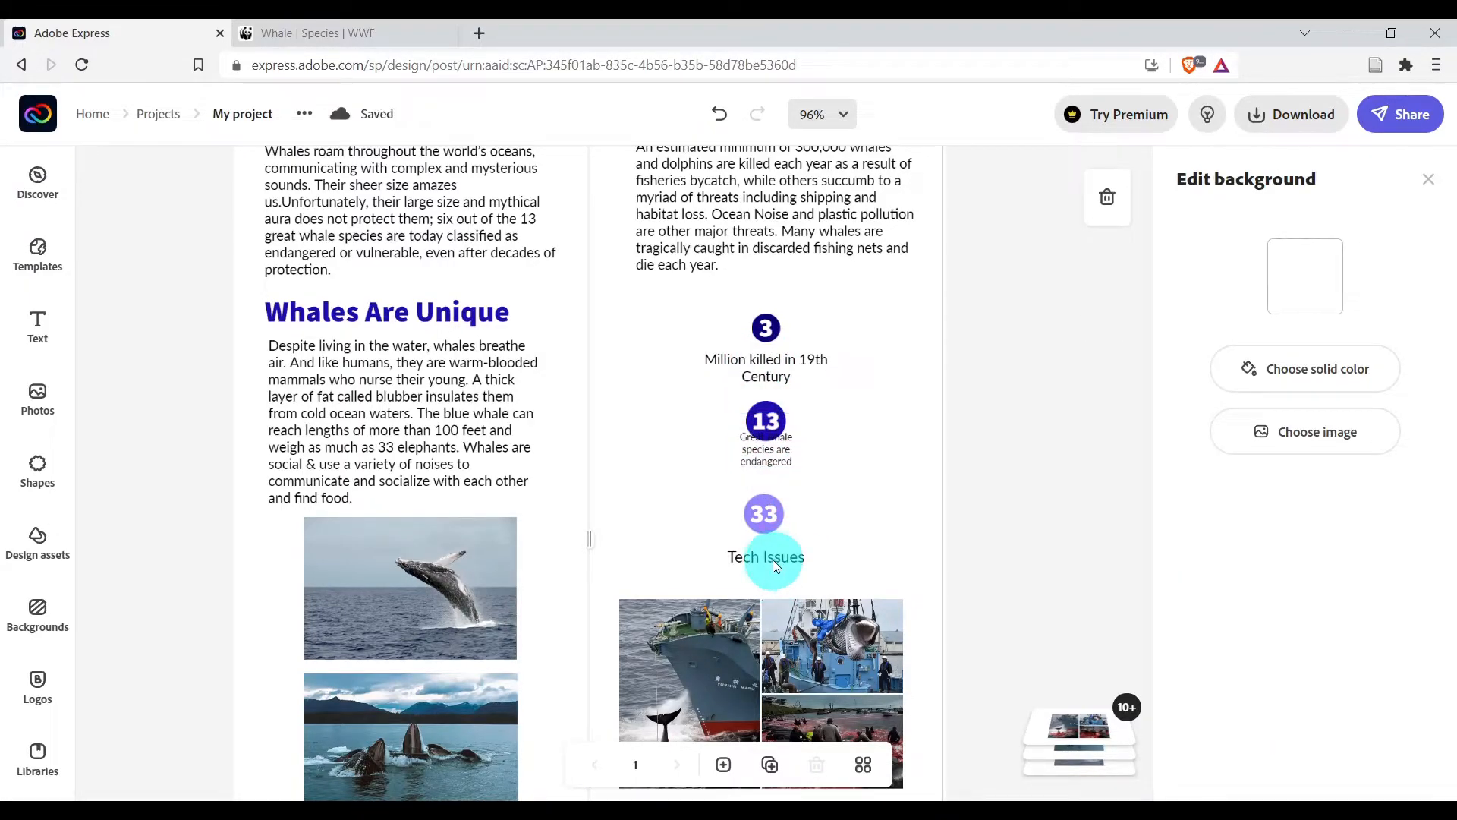
left_click(776, 562)
left_click(774, 551)
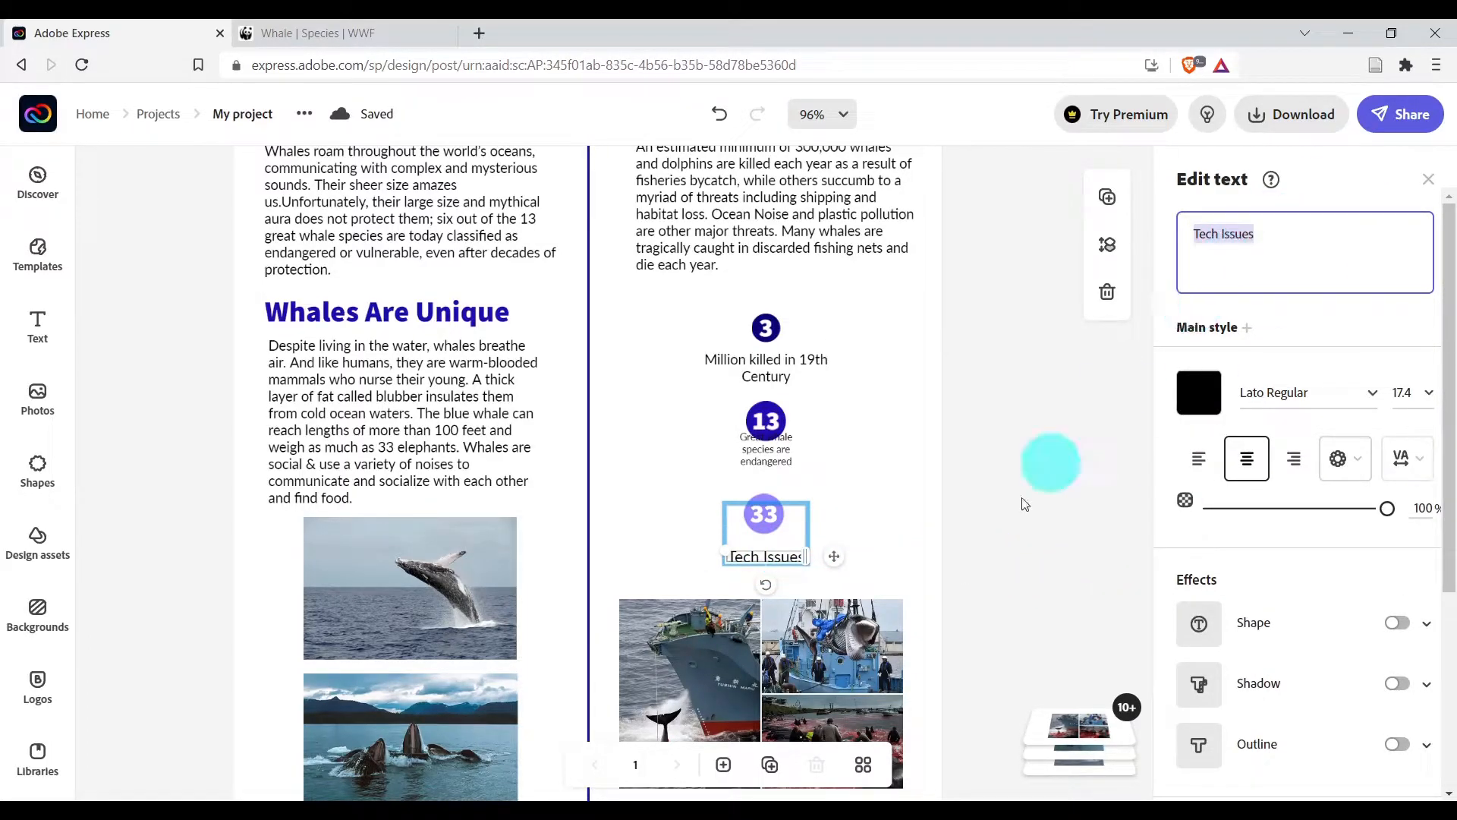
key("super+v")
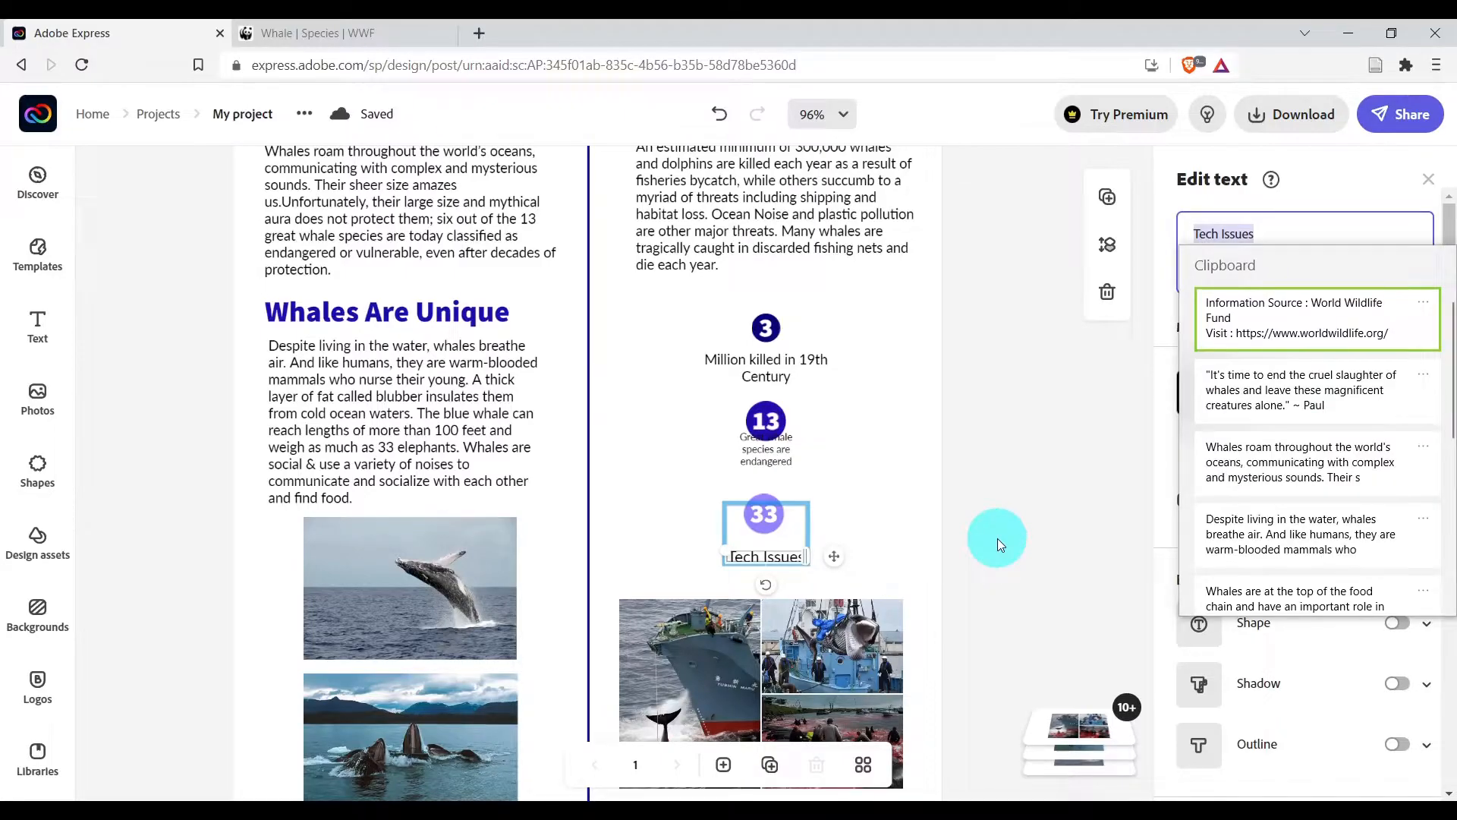
scroll(1266, 437, "down", 5)
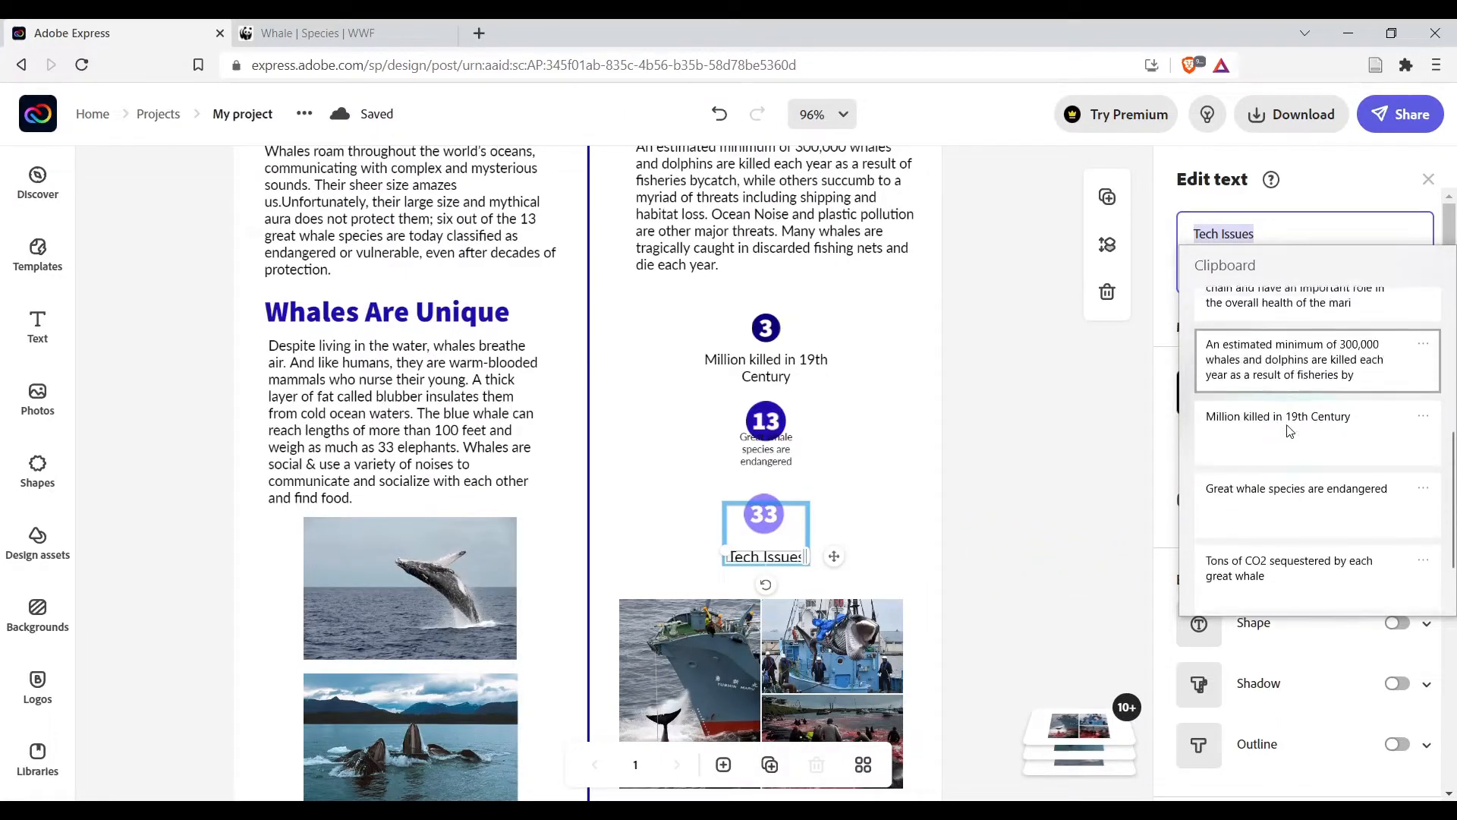
left_click(1260, 559)
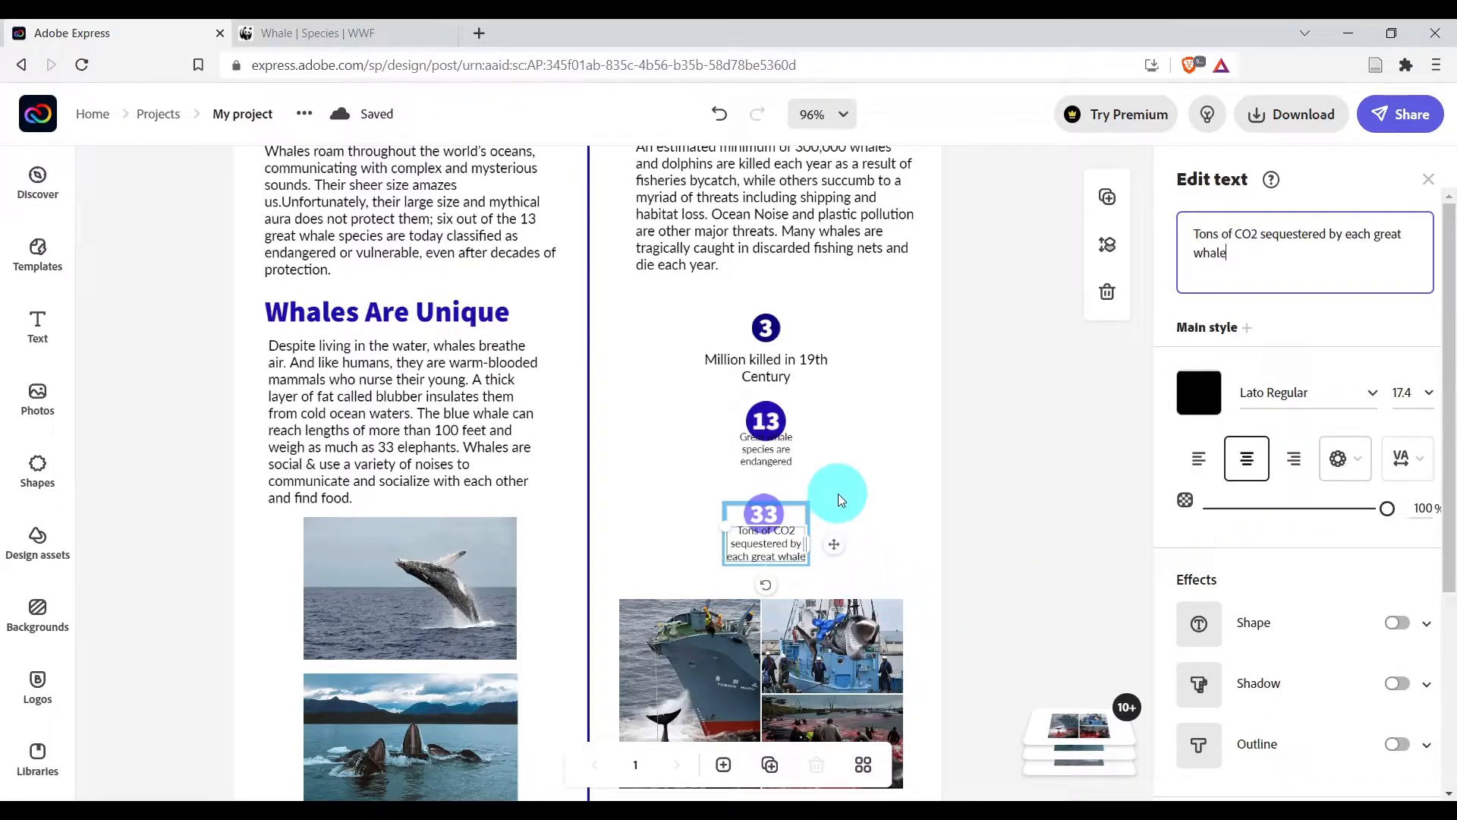
Widen the "Great whale species are endangered" caption to two lines and position it just below the 13 circle.
left_click(881, 471)
left_click(775, 456)
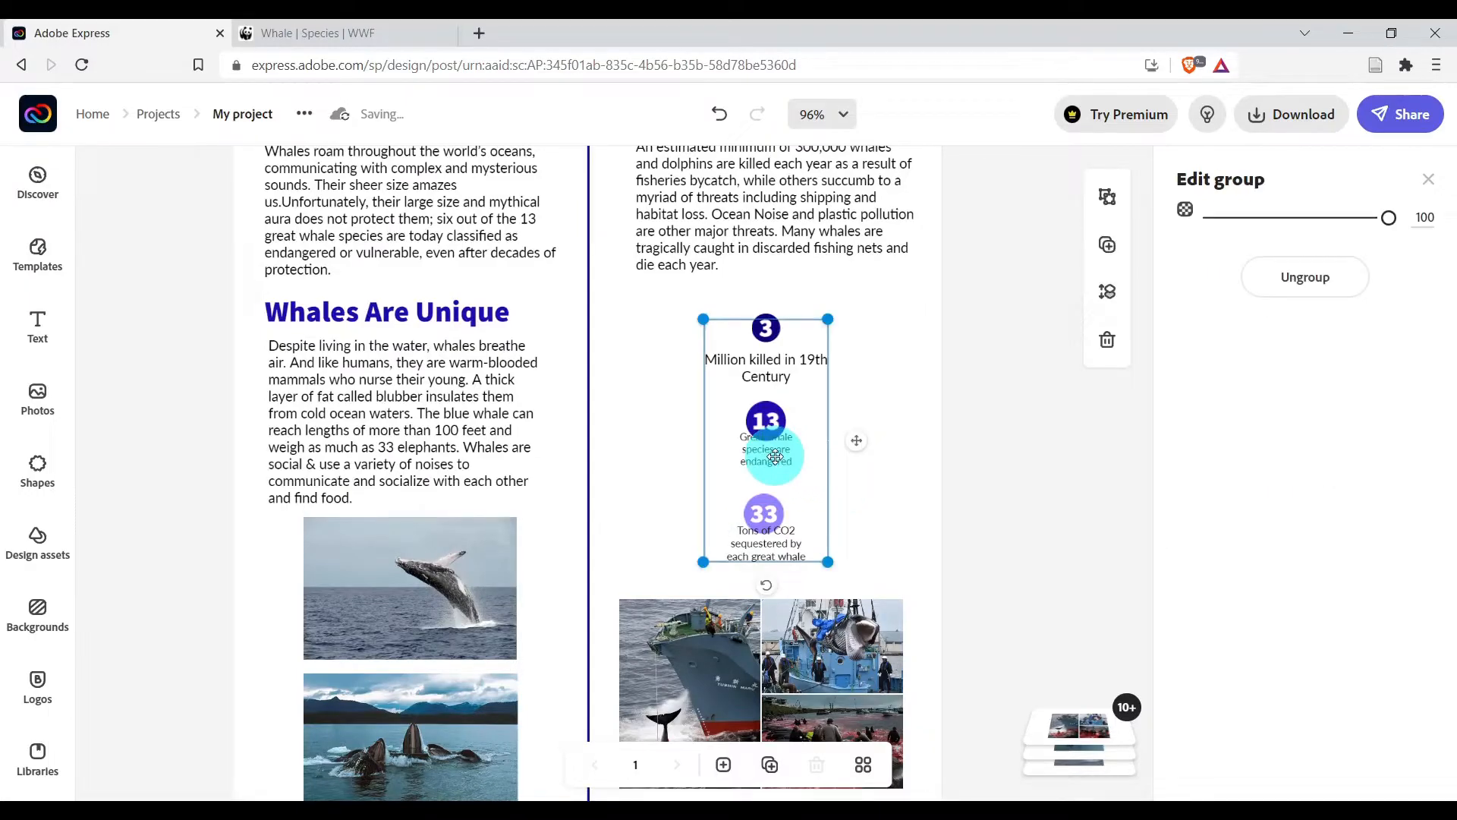
left_click(778, 456)
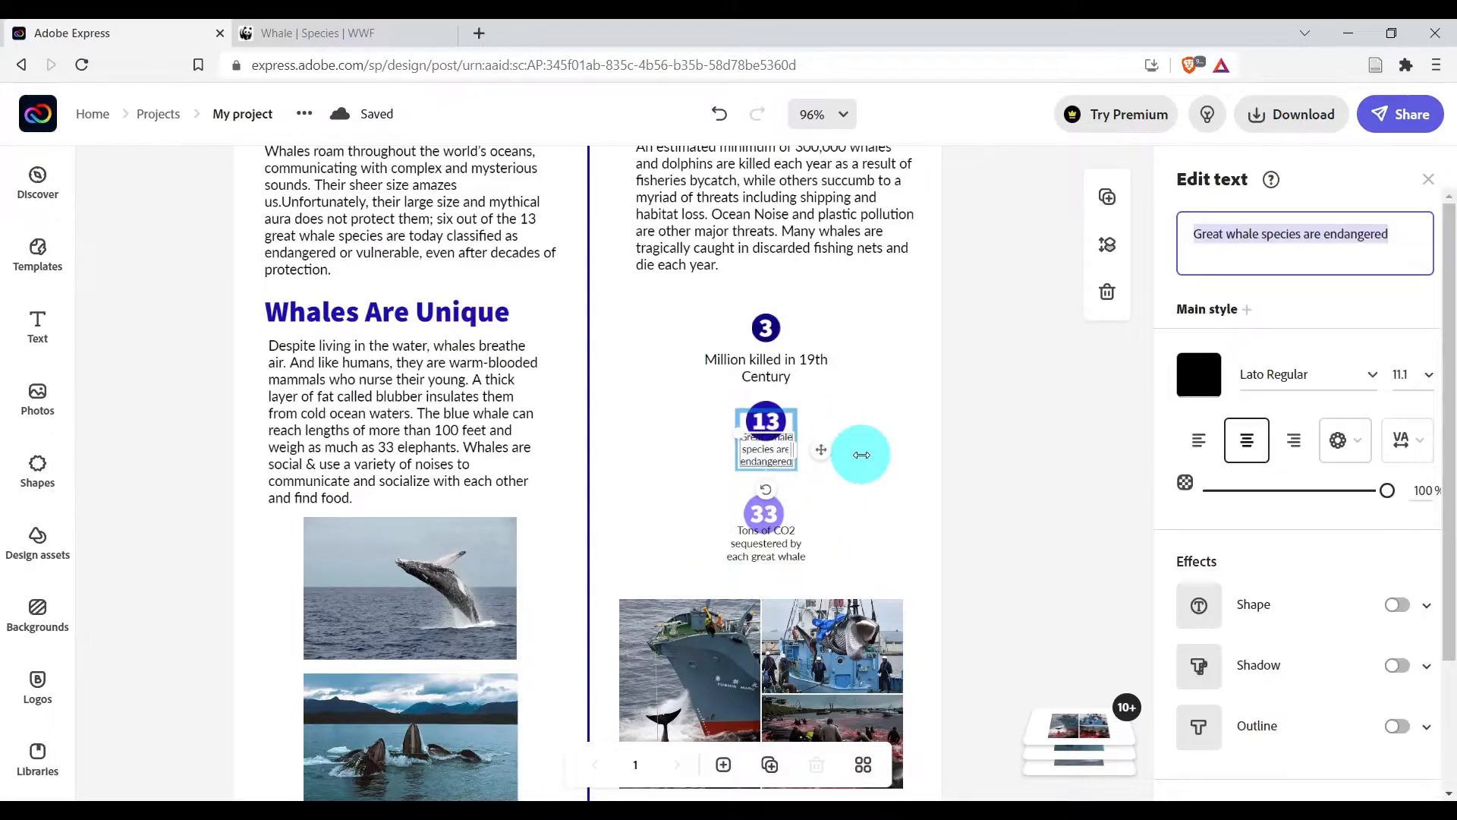
left_click_drag(821, 449, 772, 463)
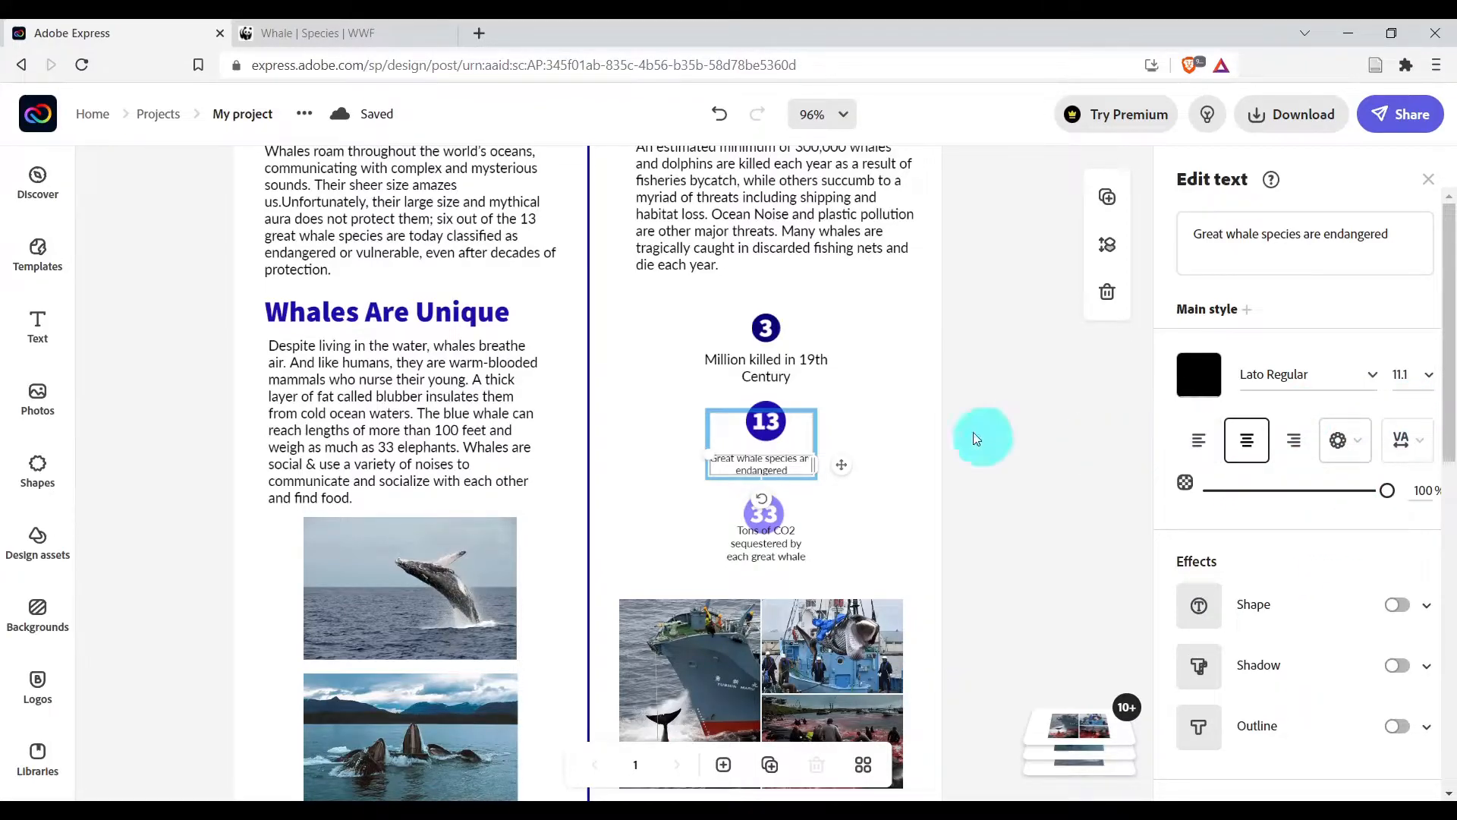
Match the "Great whale species are endangered" caption to the "Million killed in 19th Century" caption by setting its text size to 15.4.
left_click(767, 366)
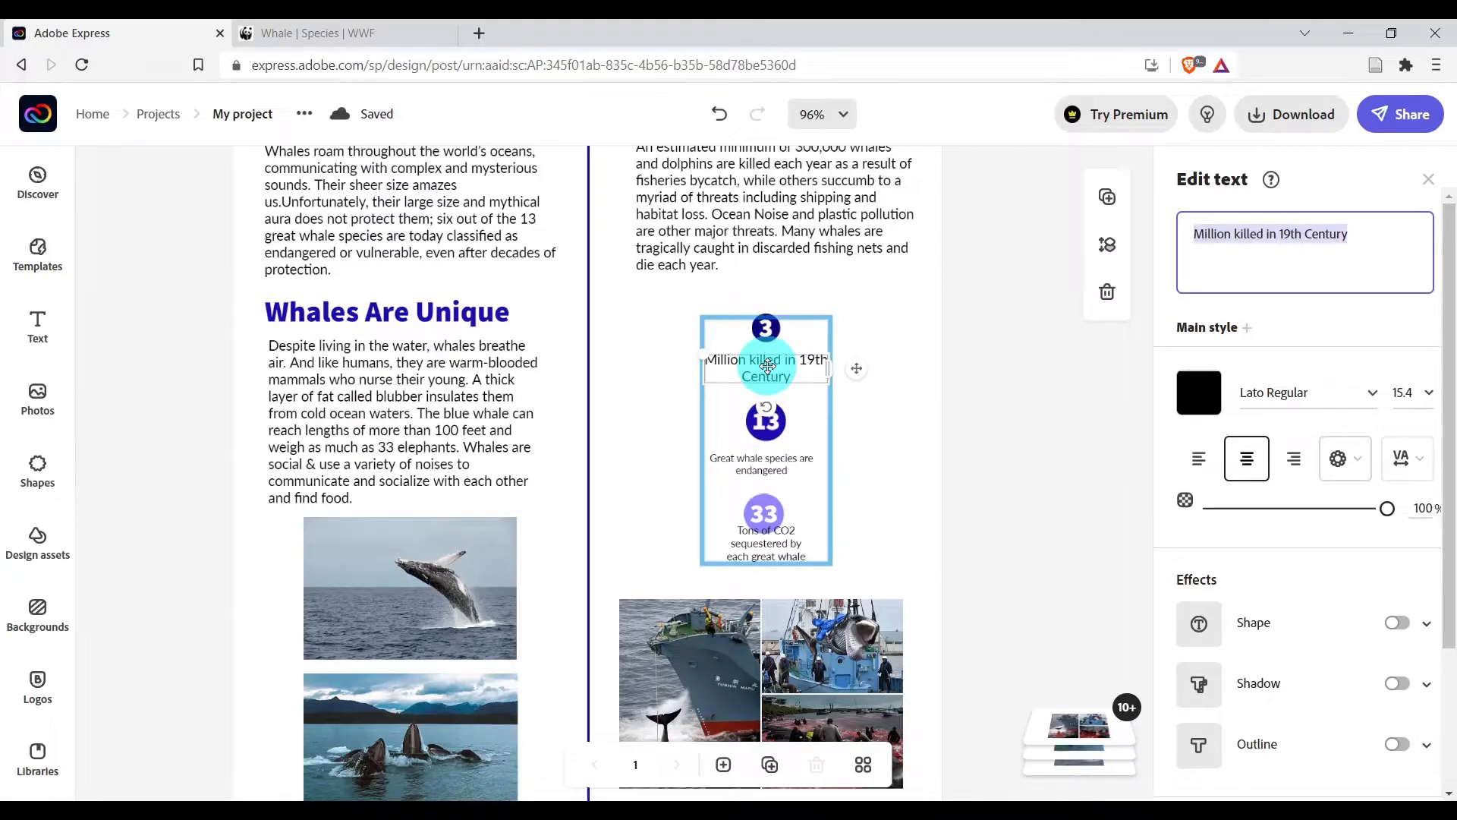
left_click(1404, 393)
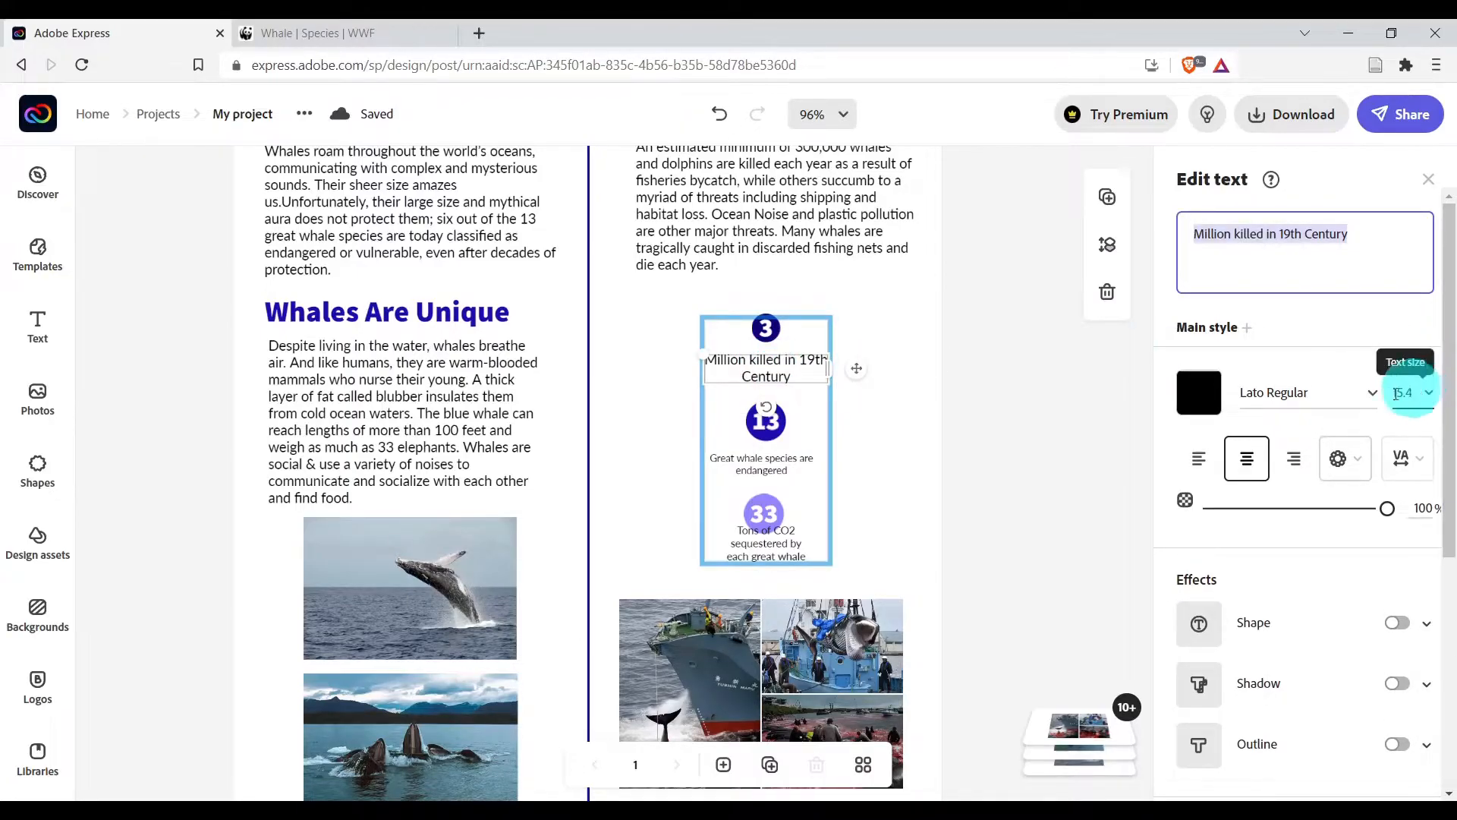
left_click(750, 468)
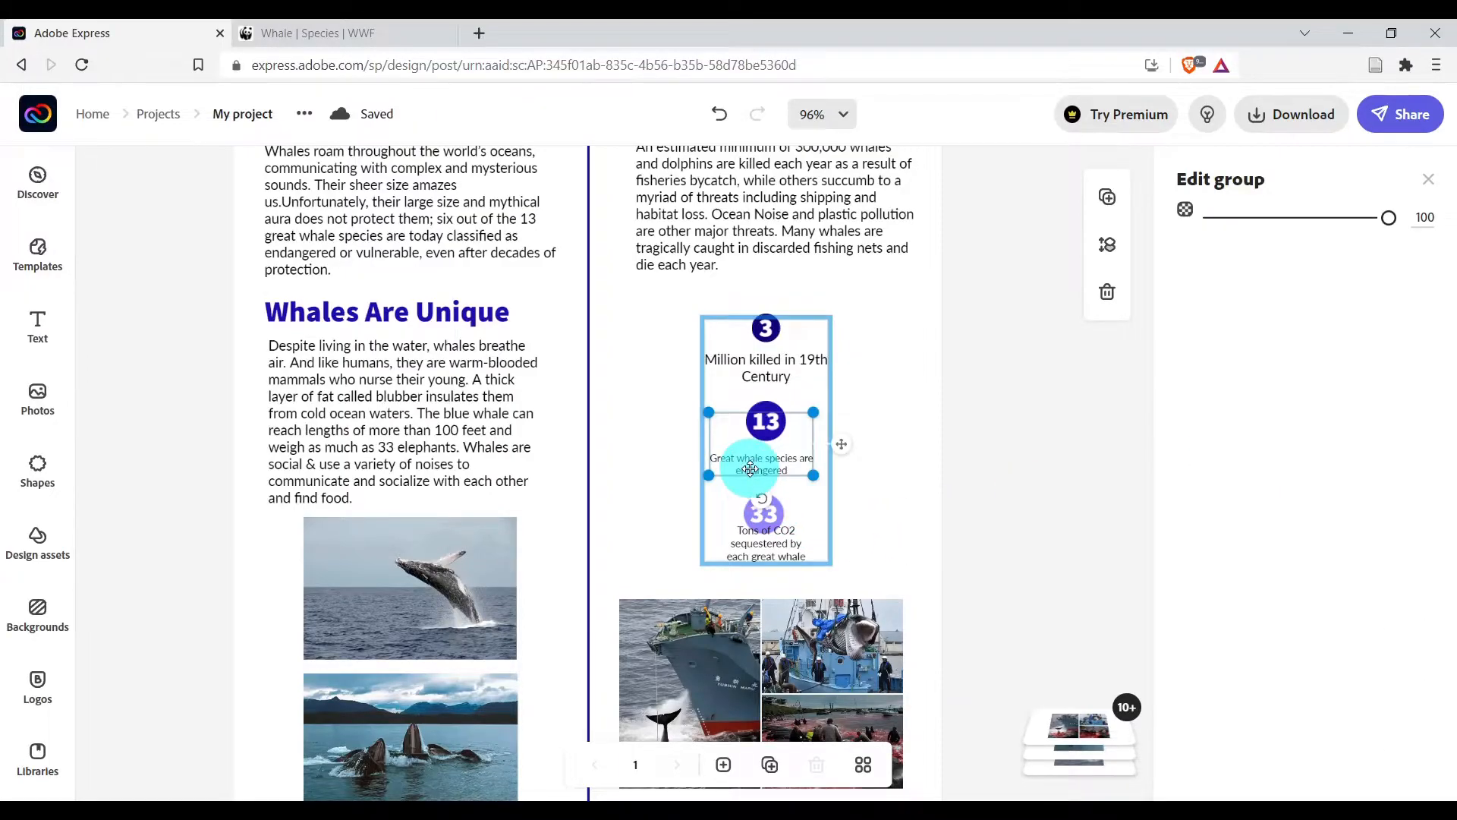
left_click(750, 468)
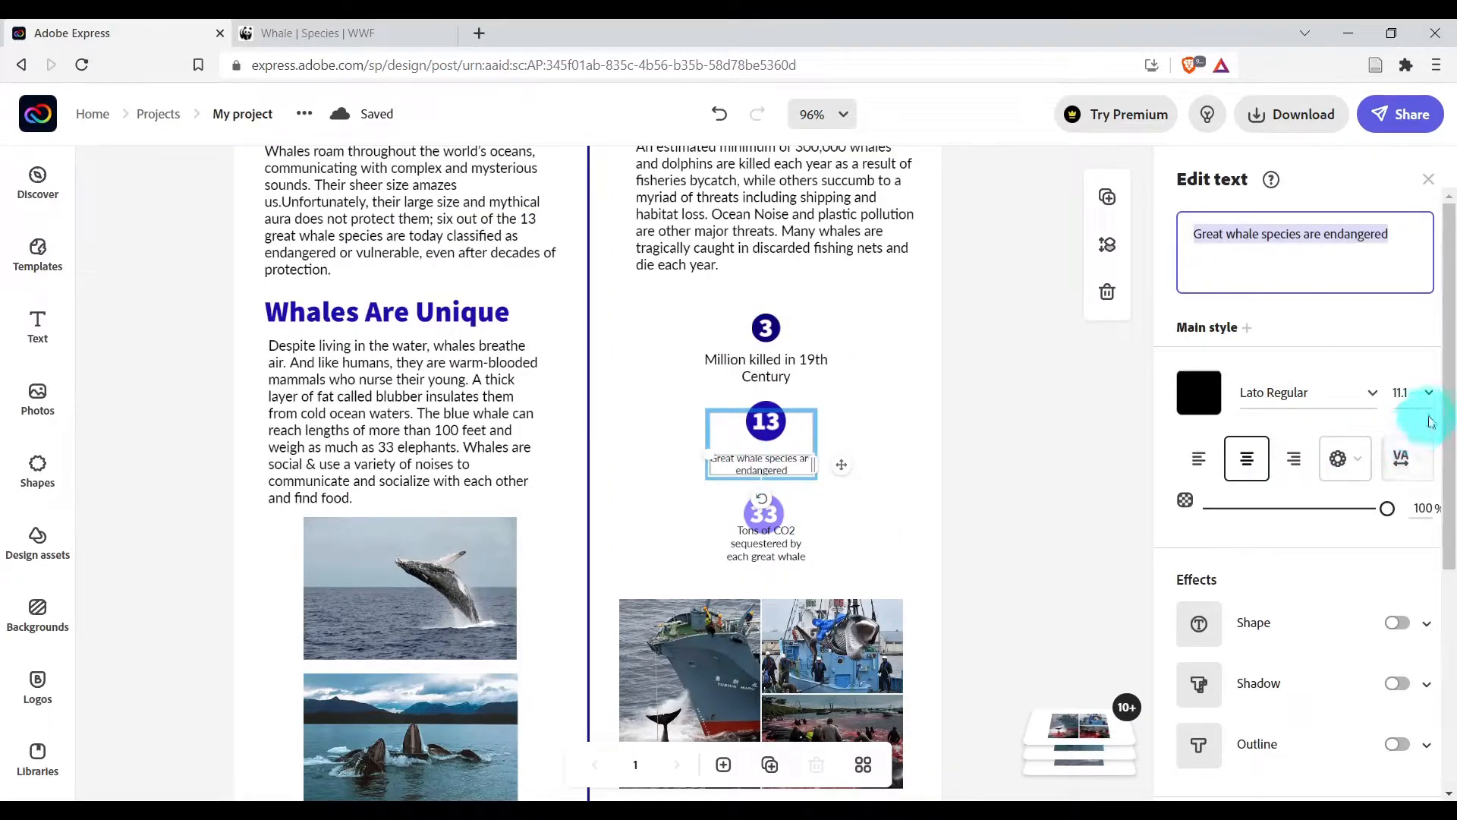
left_click(1428, 393)
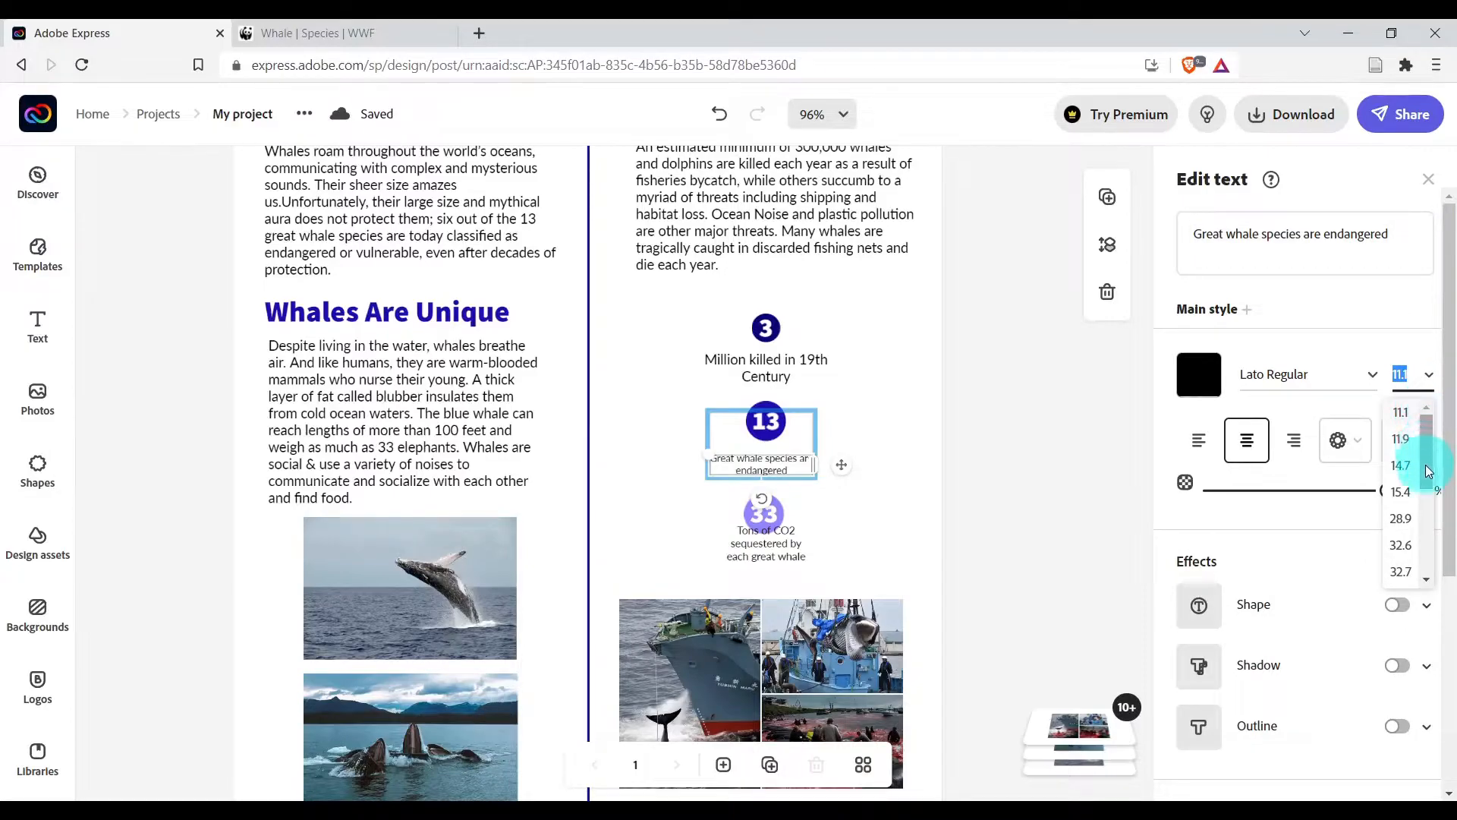
left_click(1400, 492)
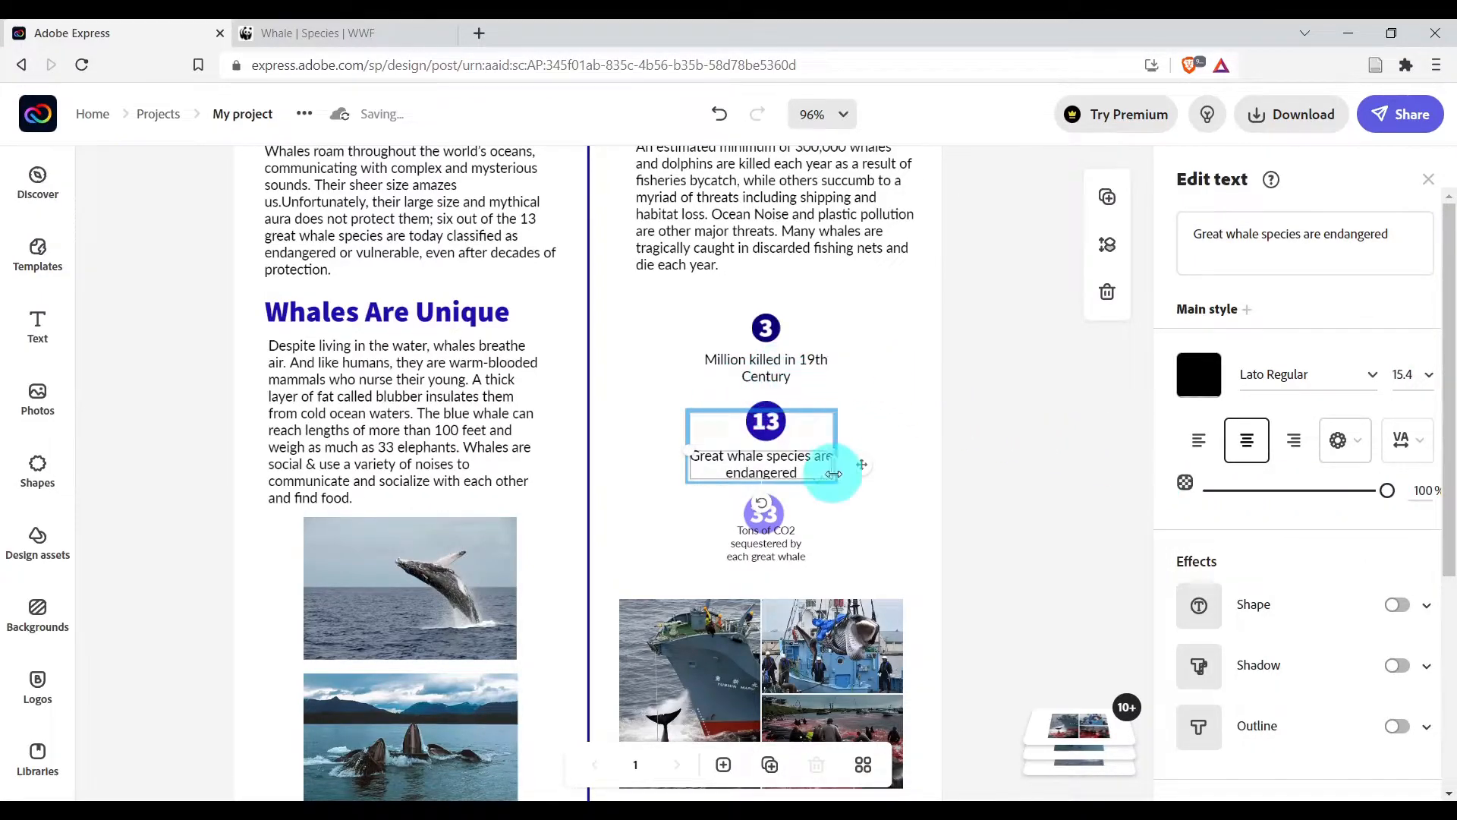
Widen the "Tons of CO2 sequestered by each great whale" caption to two lines and center it below the 33 circle.
left_click(804, 543)
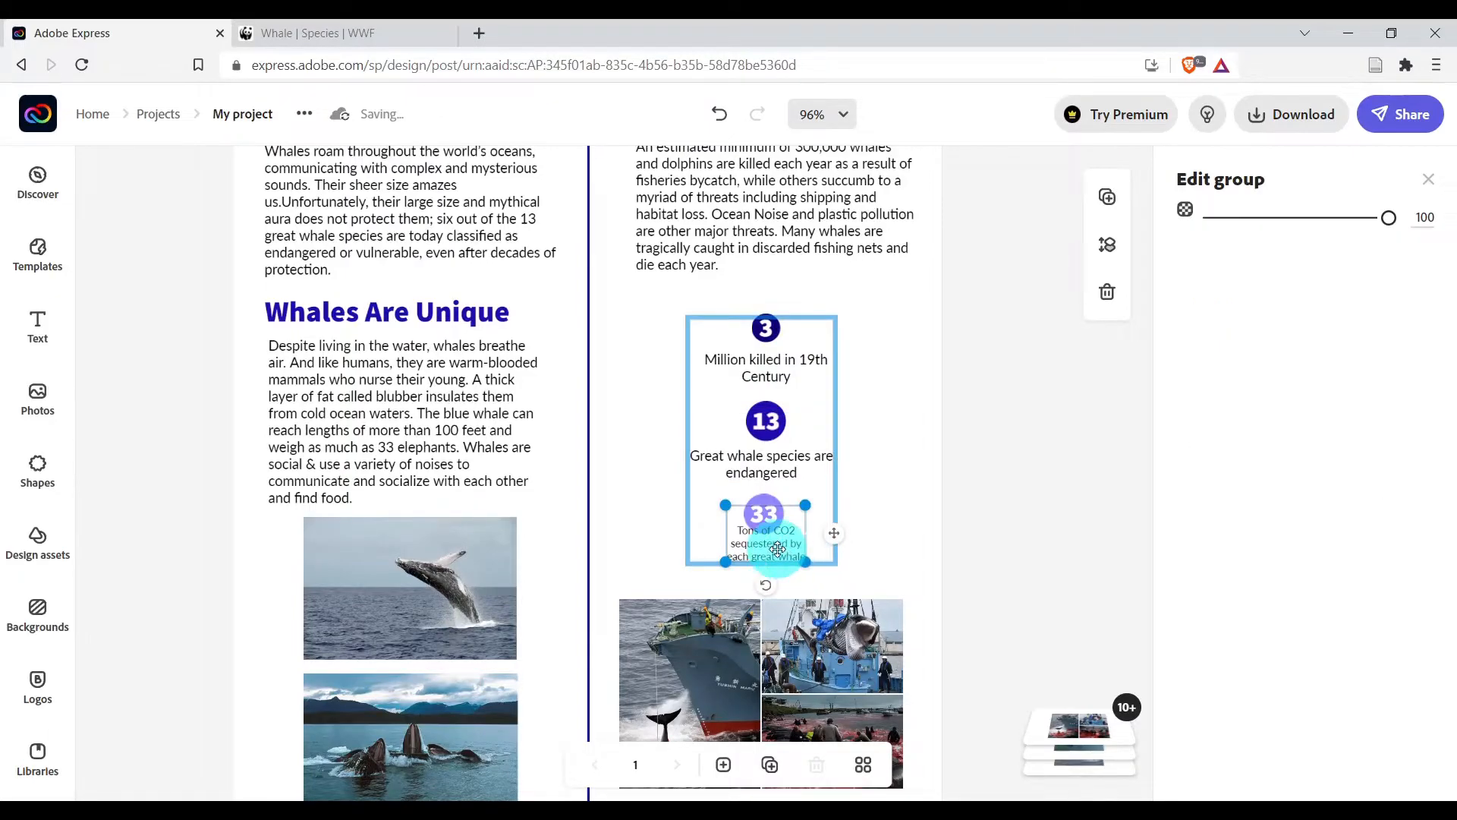
double_click(778, 545)
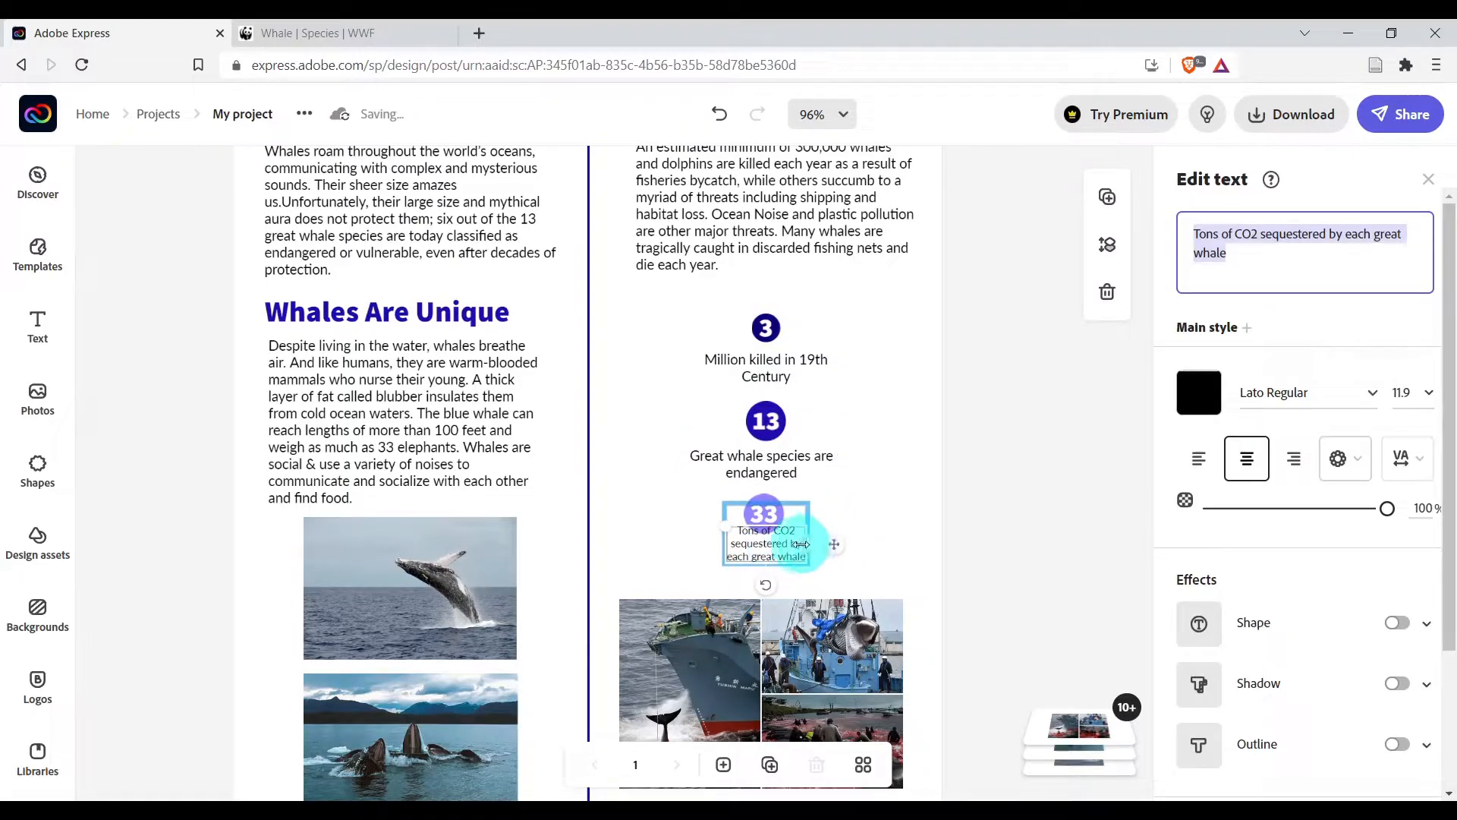
left_click_drag(810, 543, 868, 537)
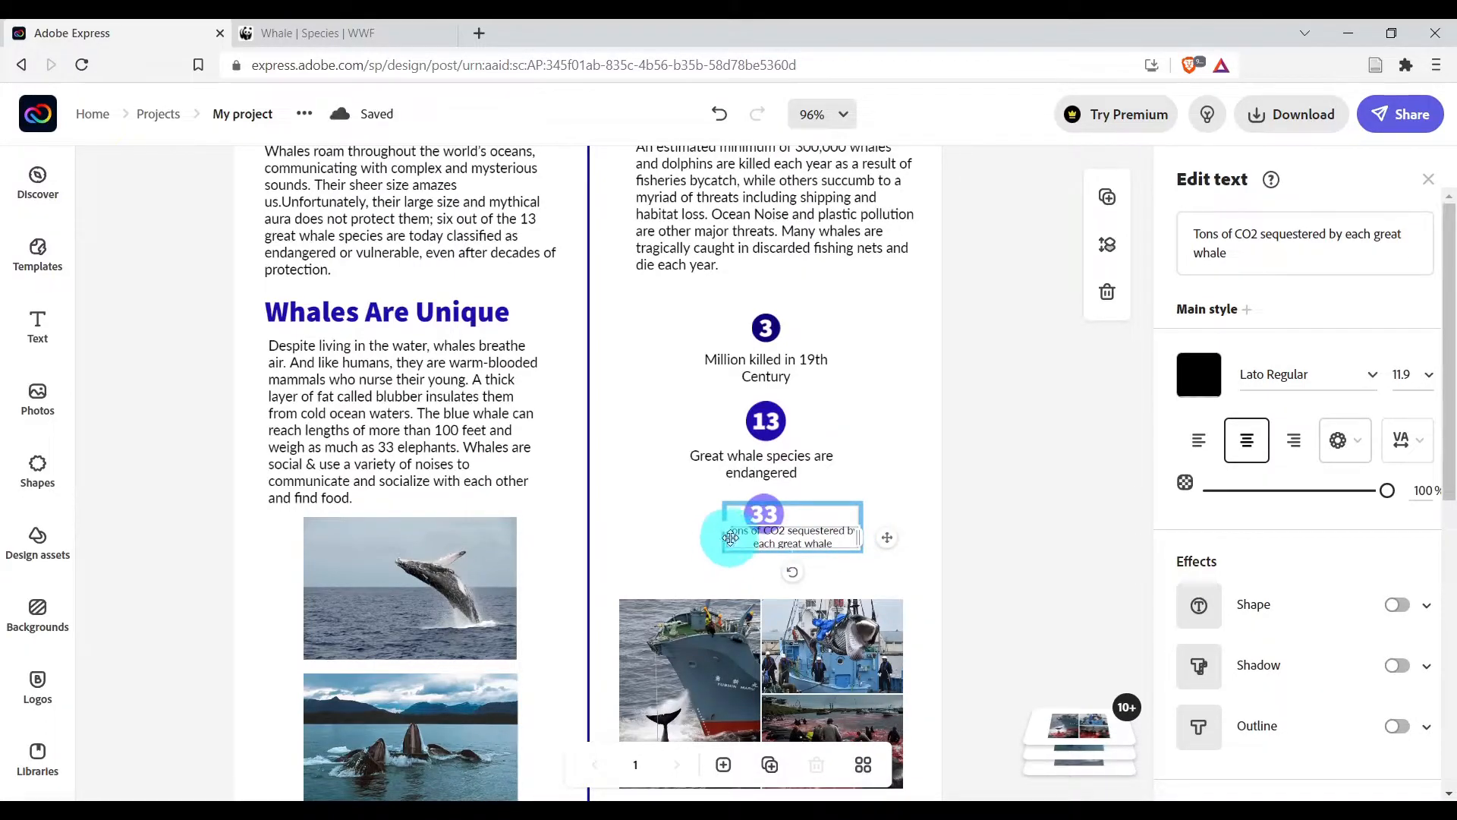
left_click_drag(732, 537, 723, 554)
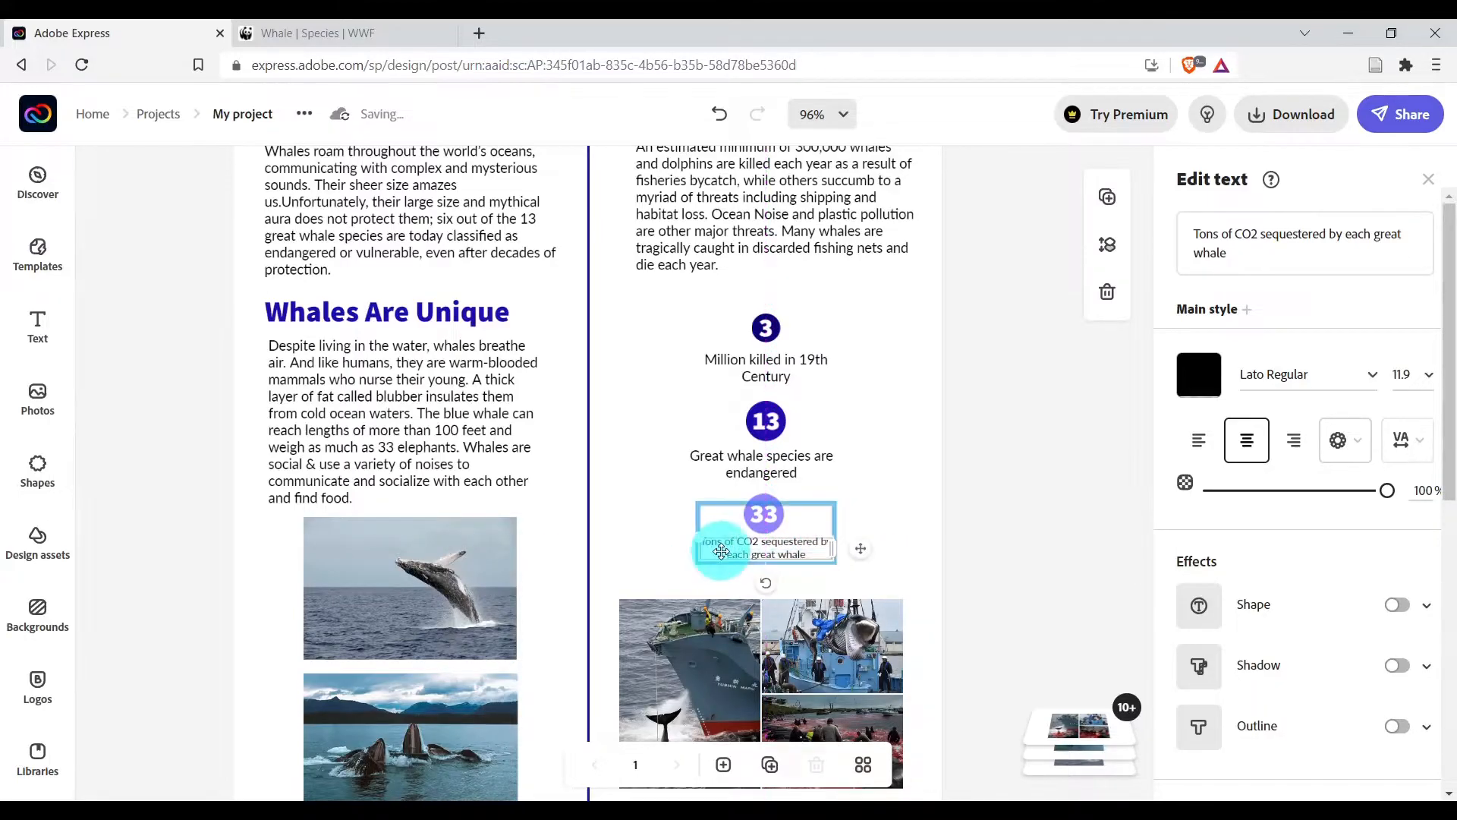
Set the CO2 caption's text size to 15.4 and nudge it down slightly, clear of the 33 circle.
left_click(1428, 383)
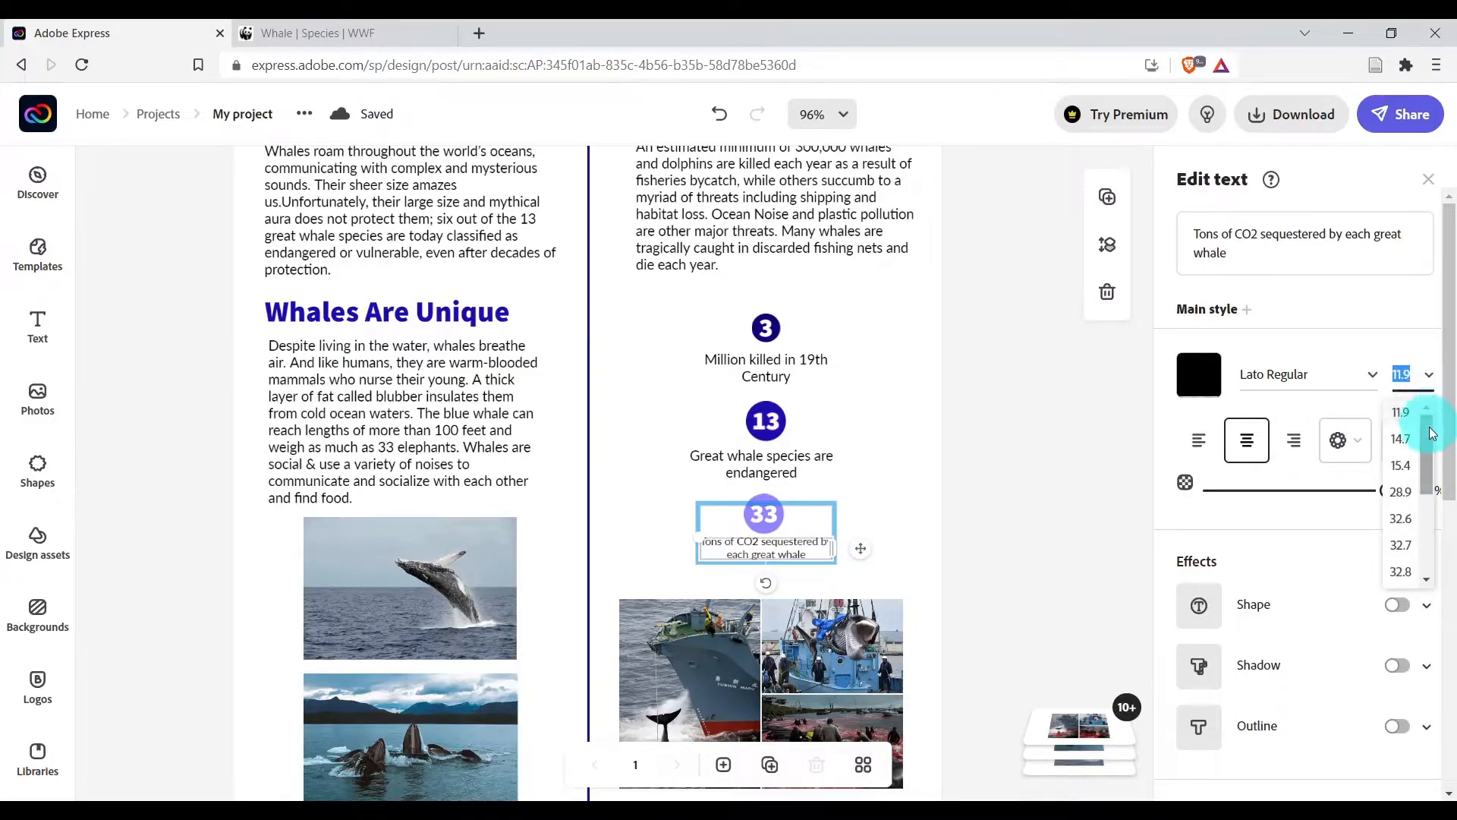
left_click(1401, 466)
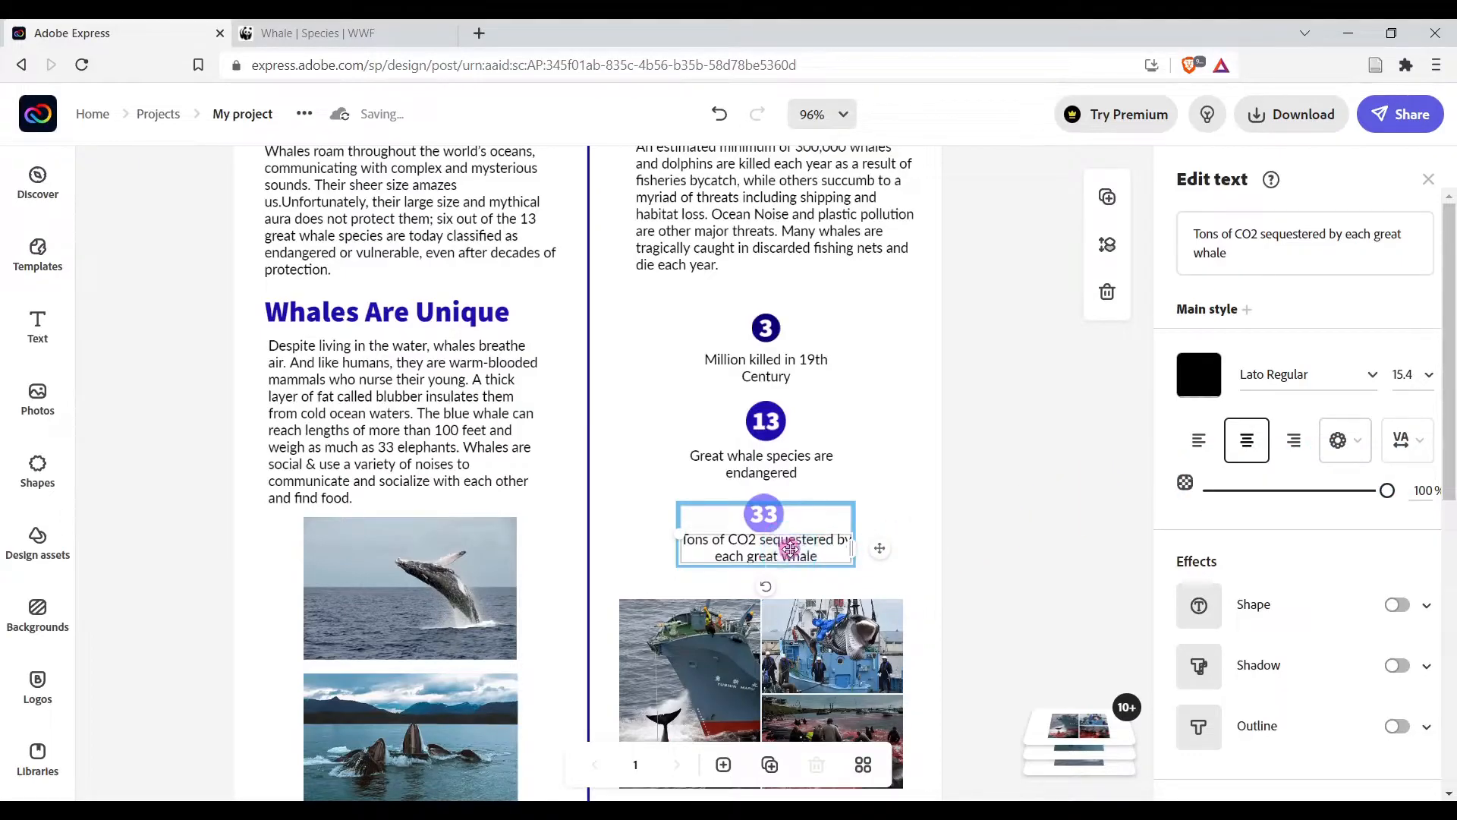
left_click_drag(791, 549, 797, 560)
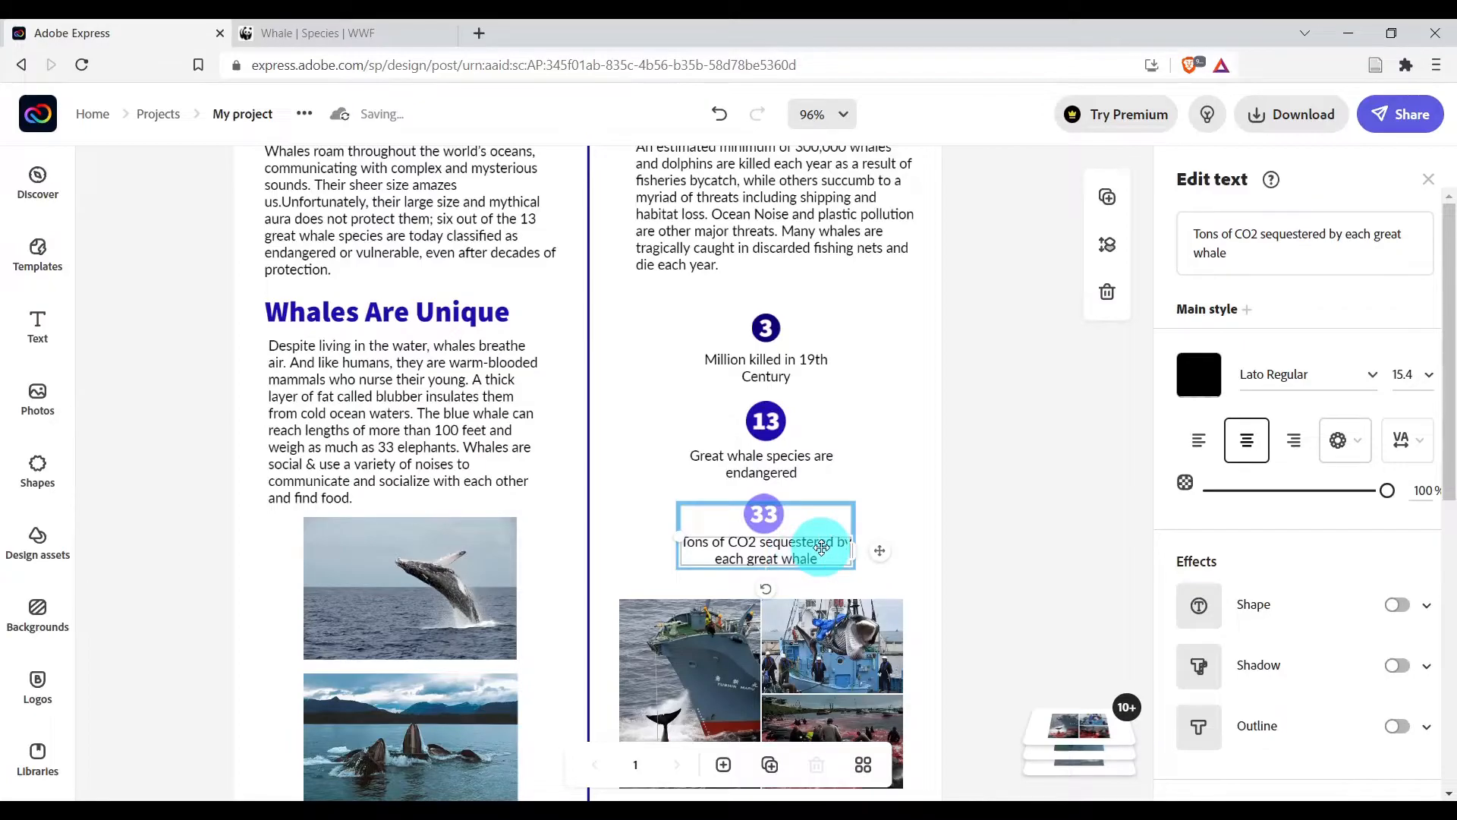
left_click(796, 549)
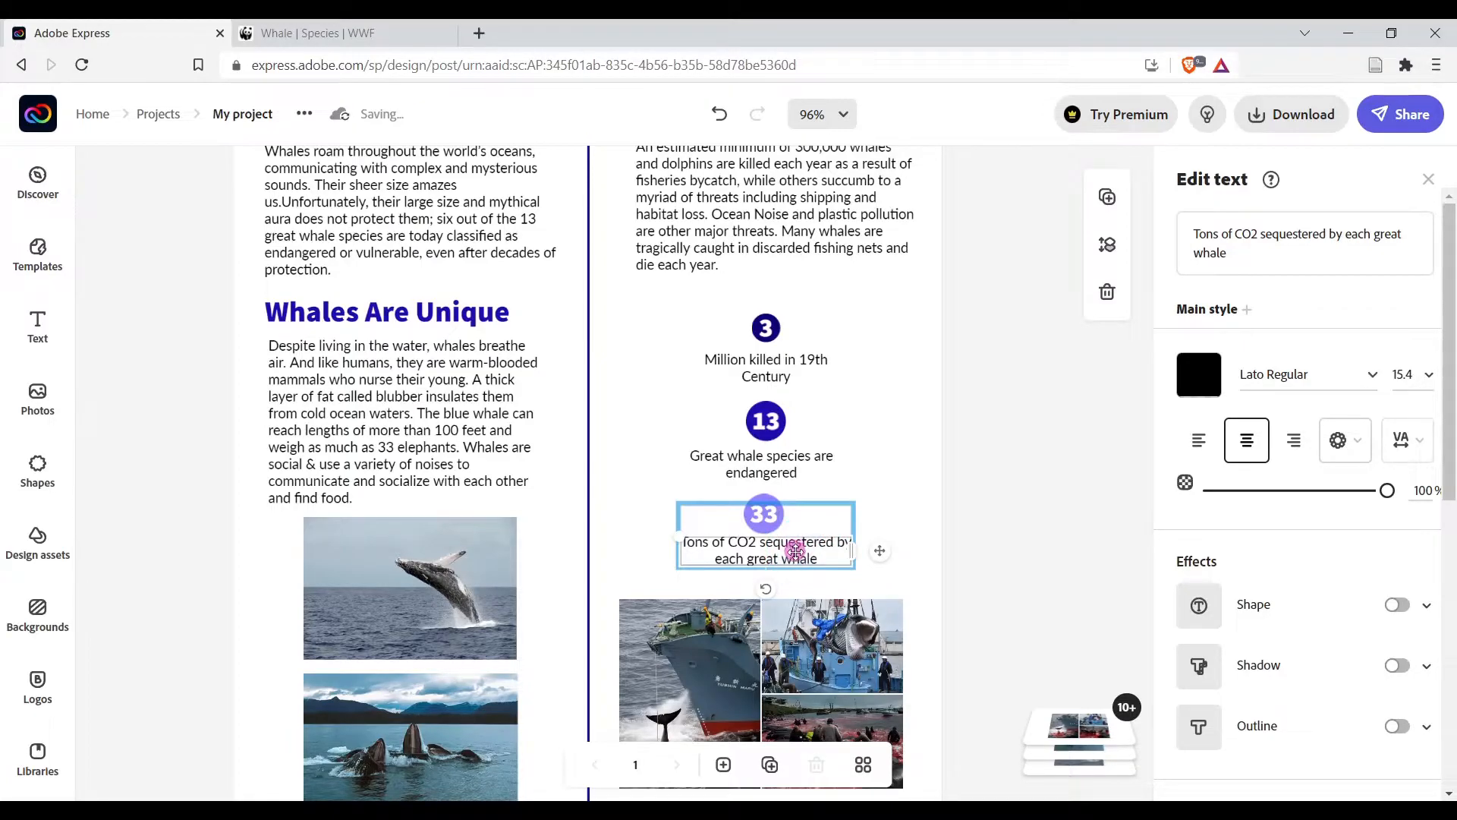
left_click_drag(795, 550, 797, 554)
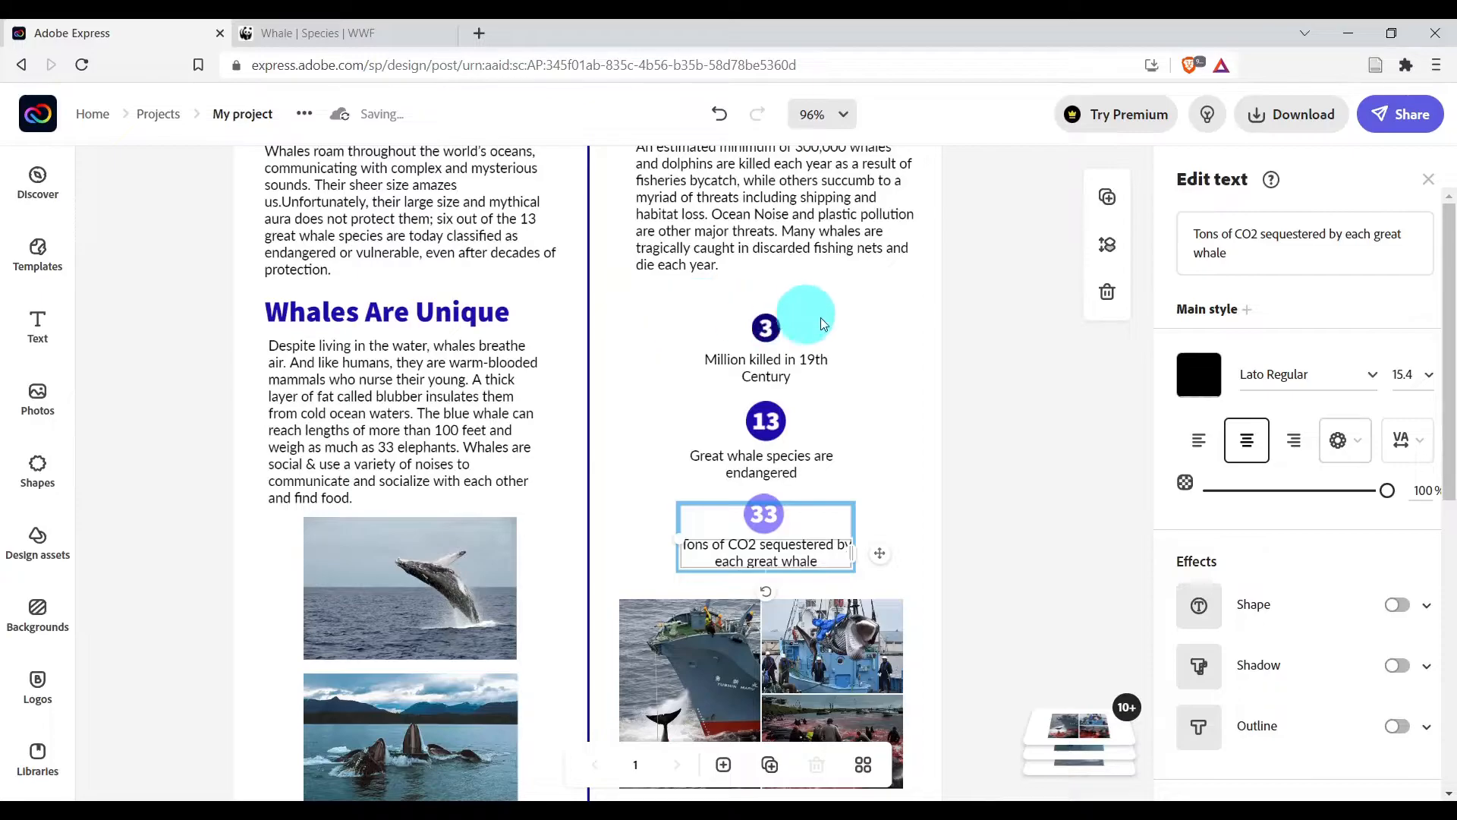
Move the whale statistics group up close beneath the "Threats" paragraph and shift the collage up below it.
left_click(861, 320)
left_click(757, 338)
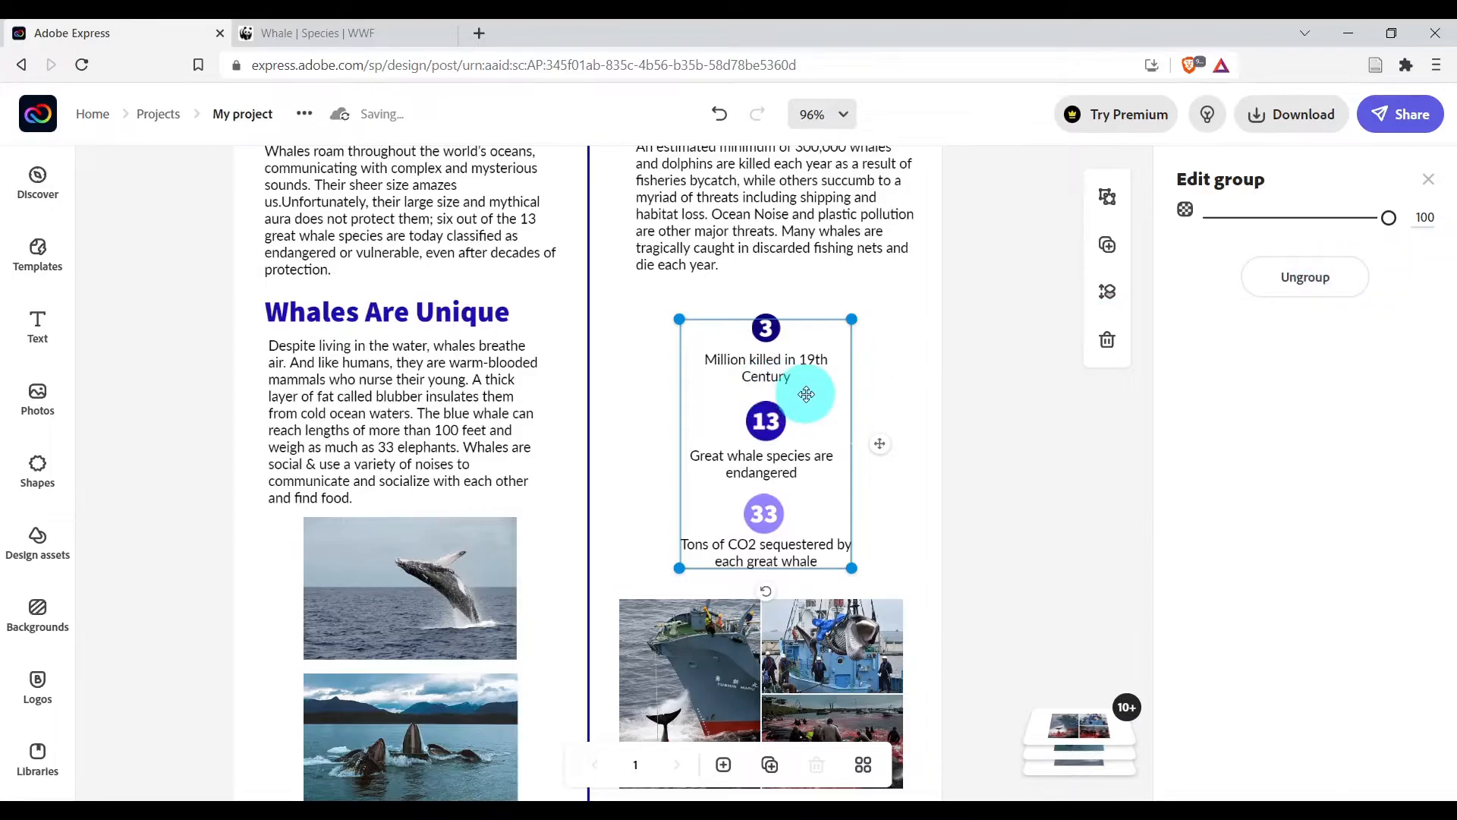
left_click_drag(783, 381, 786, 342)
left_click_drag(785, 343, 785, 344)
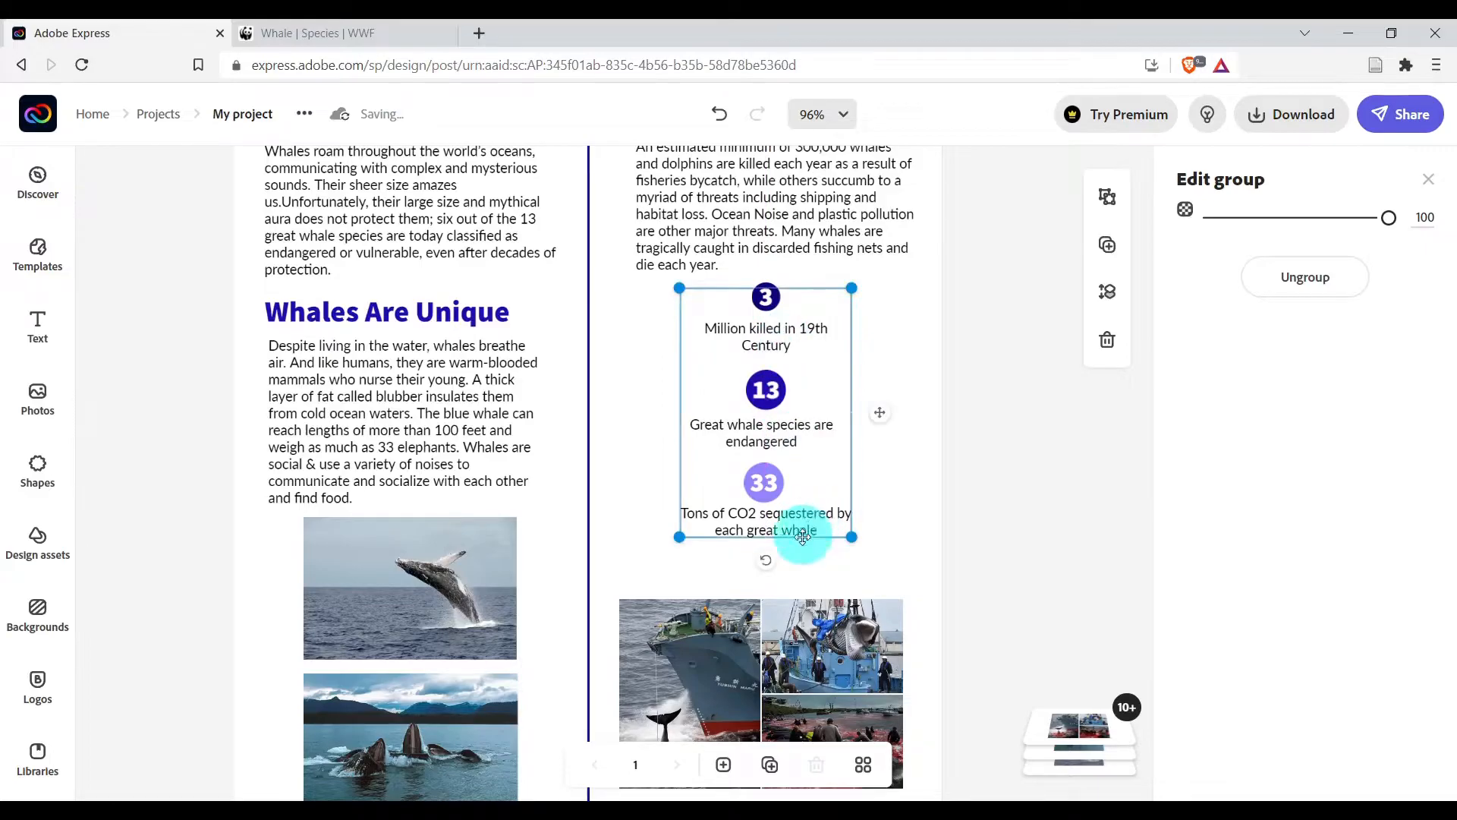
left_click_drag(815, 642, 816, 600)
Add the "Student Of The Week" text design from the Education category and place it in the gap above "What can we do?".
scroll(804, 625, "down", 5)
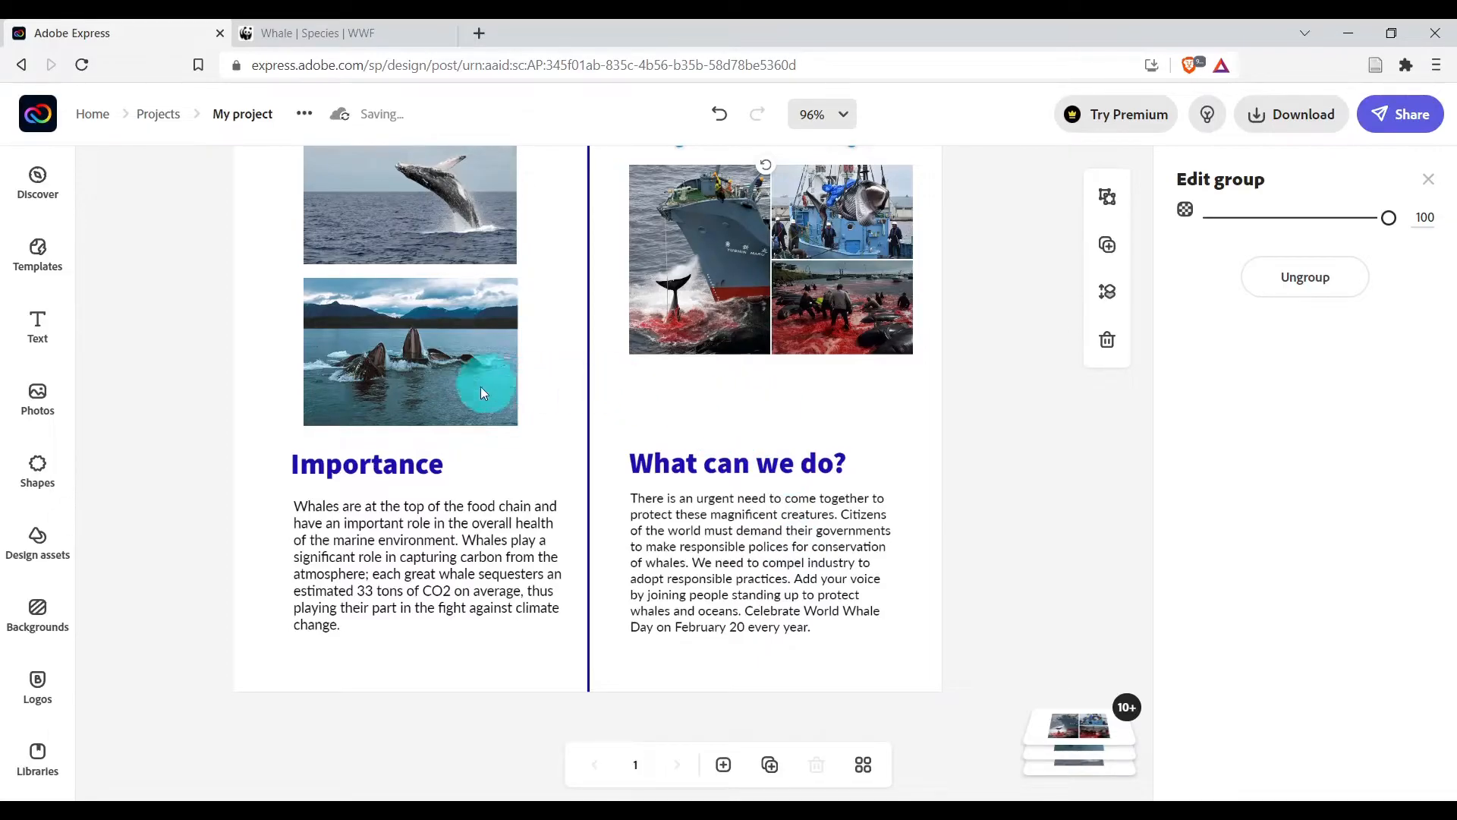
left_click(37, 334)
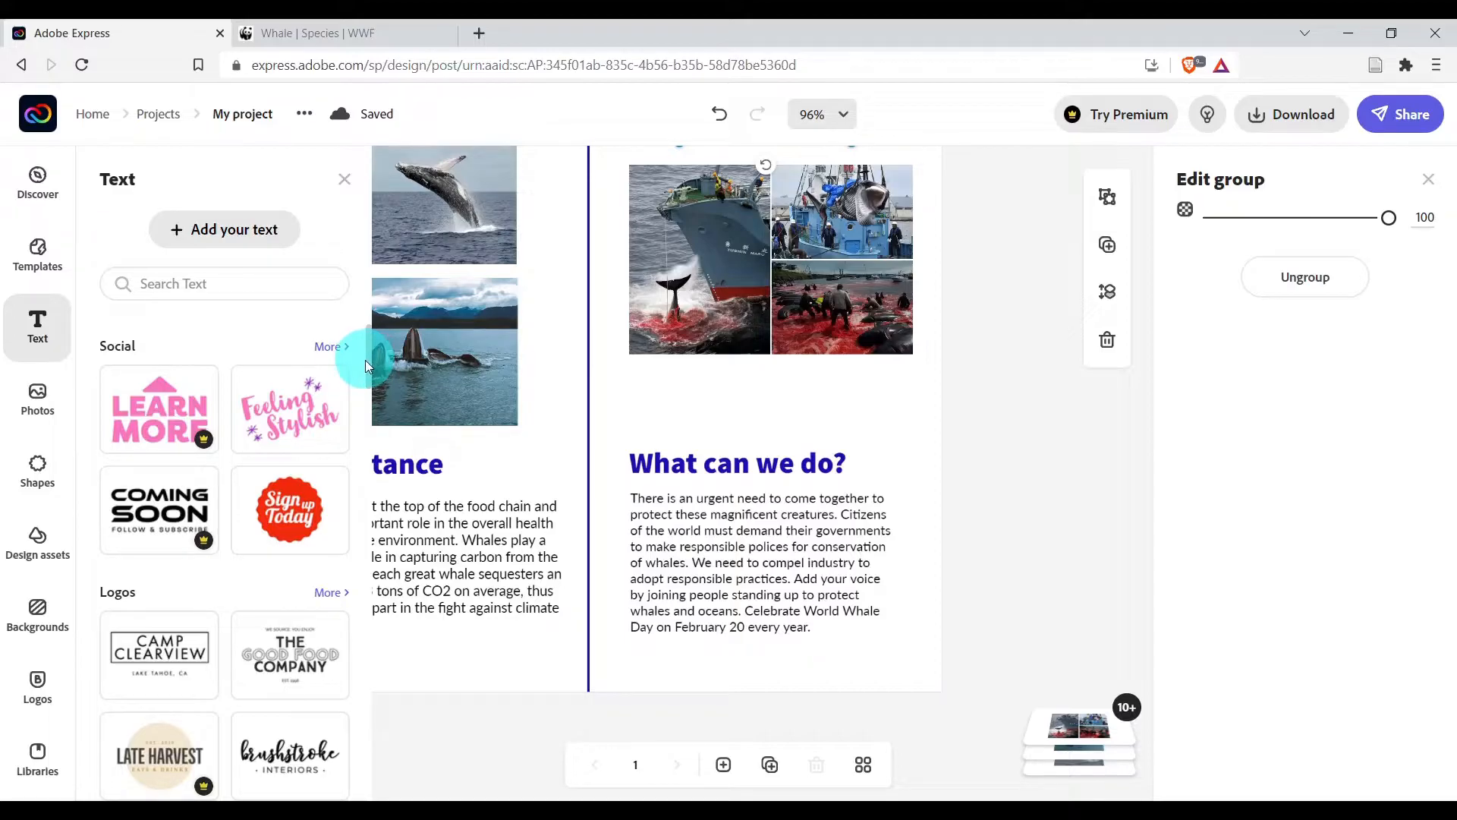
left_click_drag(369, 359, 347, 583)
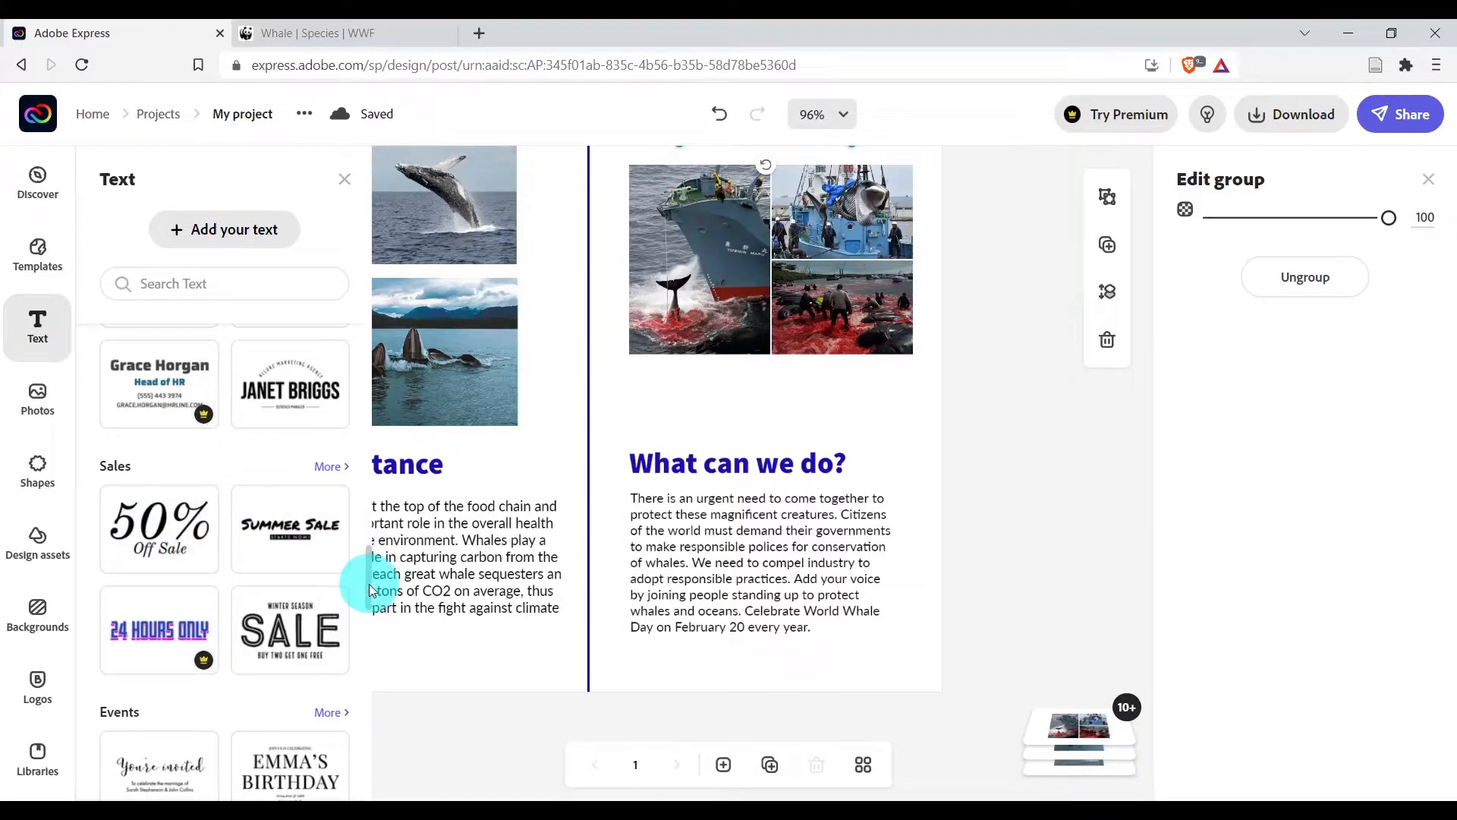
left_click_drag(369, 589, 338, 793)
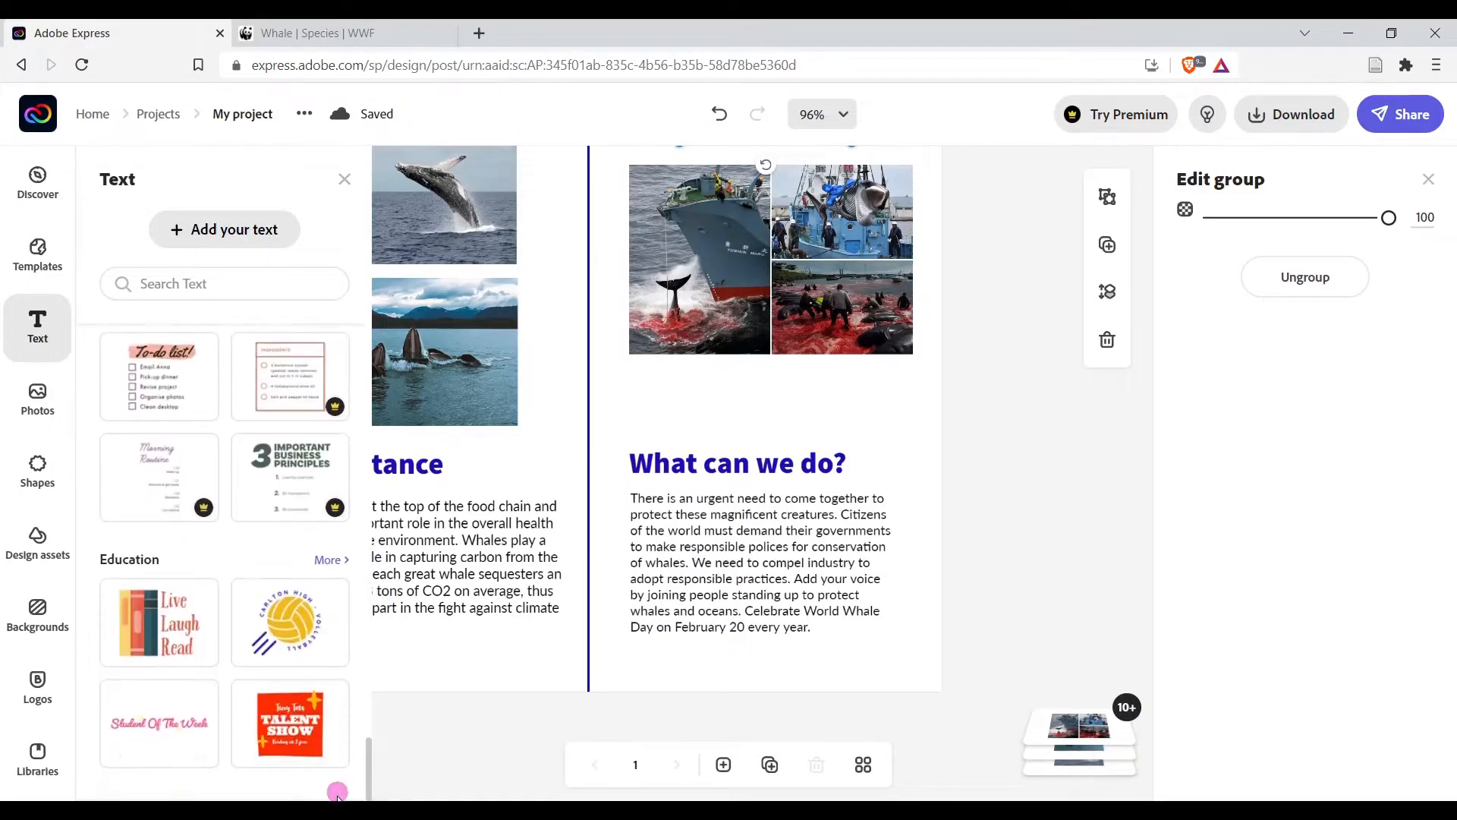
left_click(155, 735)
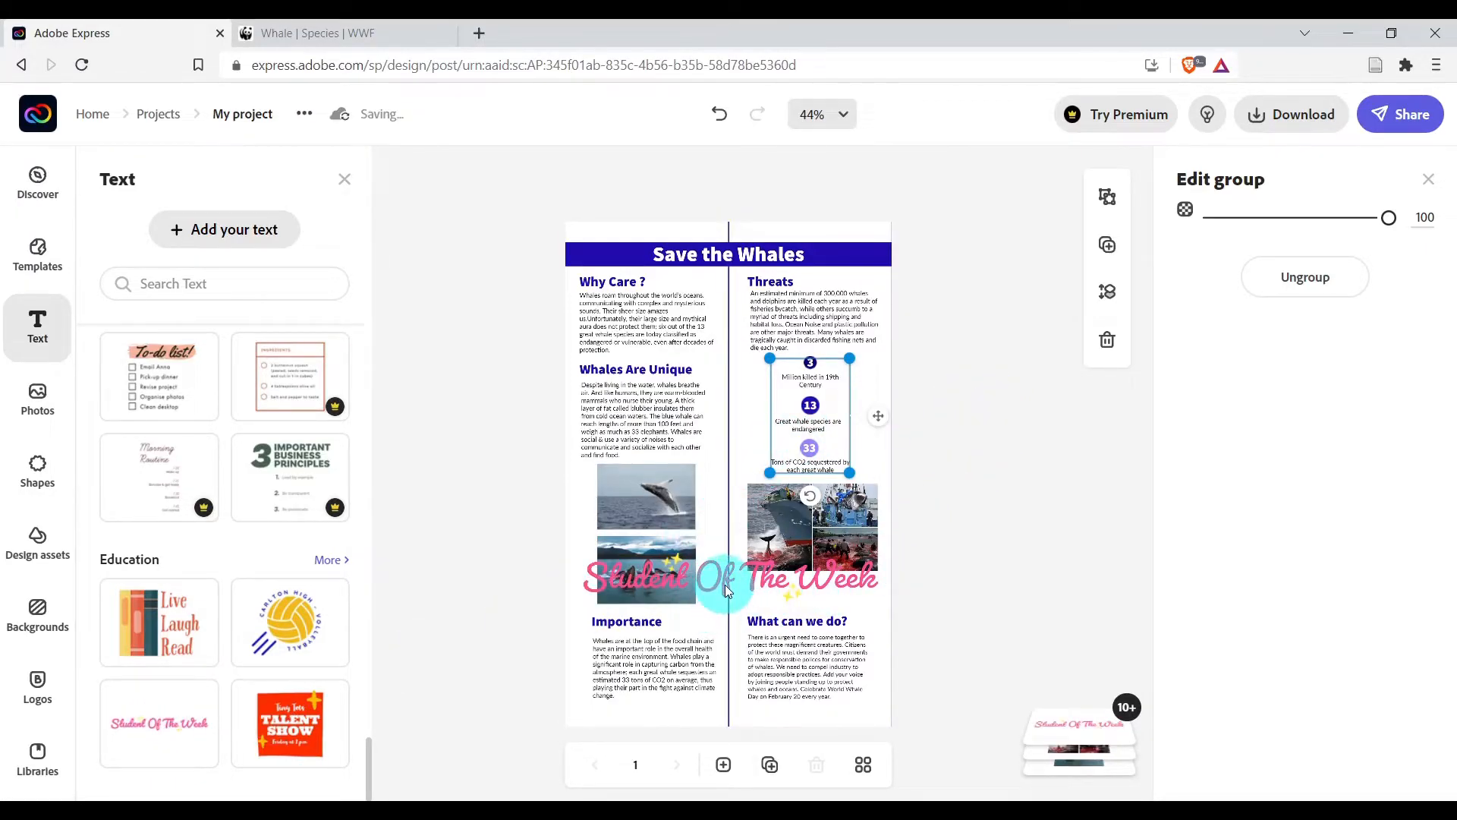
left_click_drag(726, 584, 748, 605)
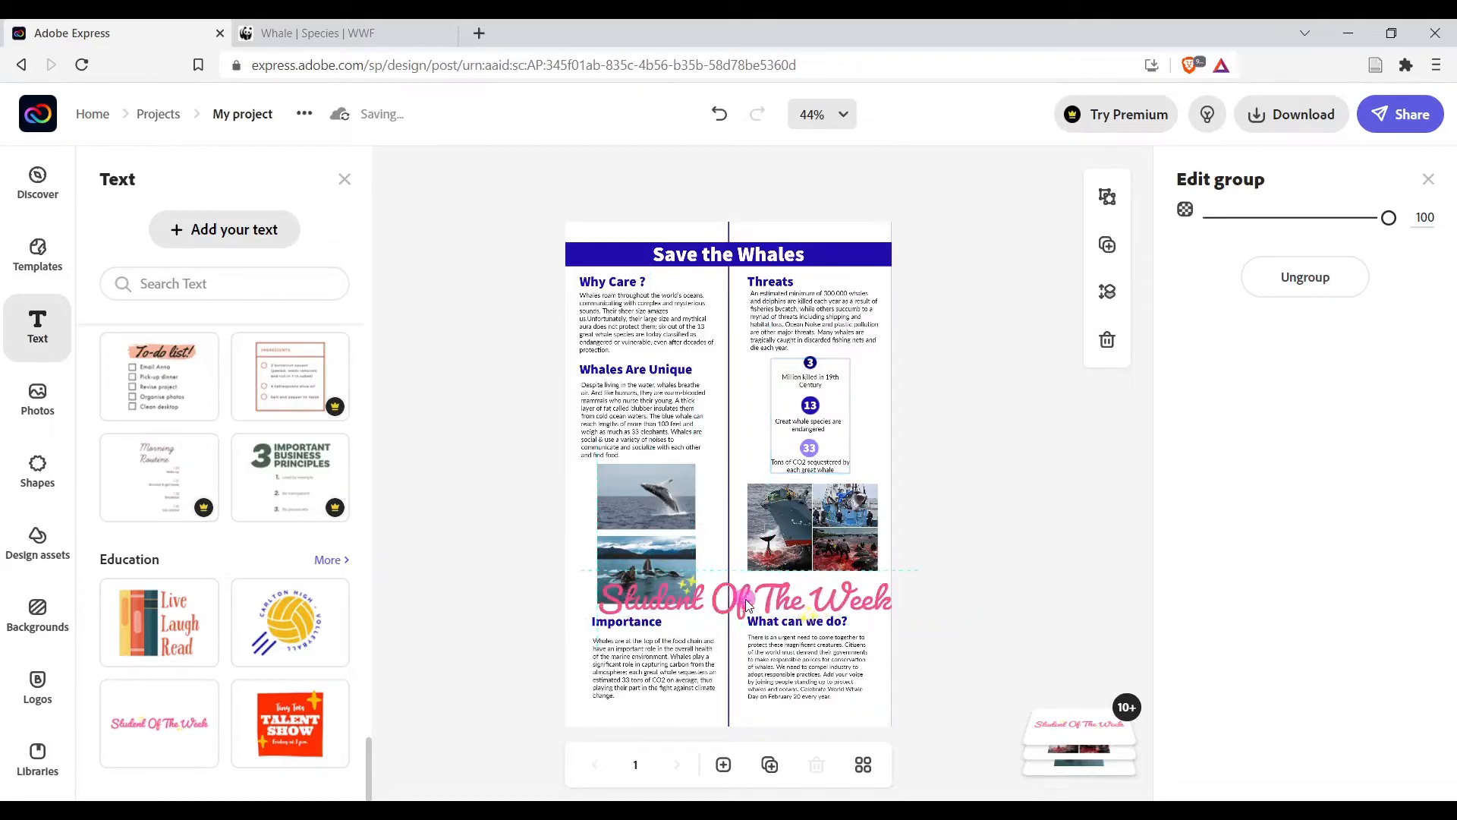
Recolor the "Student Of The Week" text to the palette's dark blue #230BAE and set its text size to 15.4.
left_click(790, 597)
left_click(790, 597)
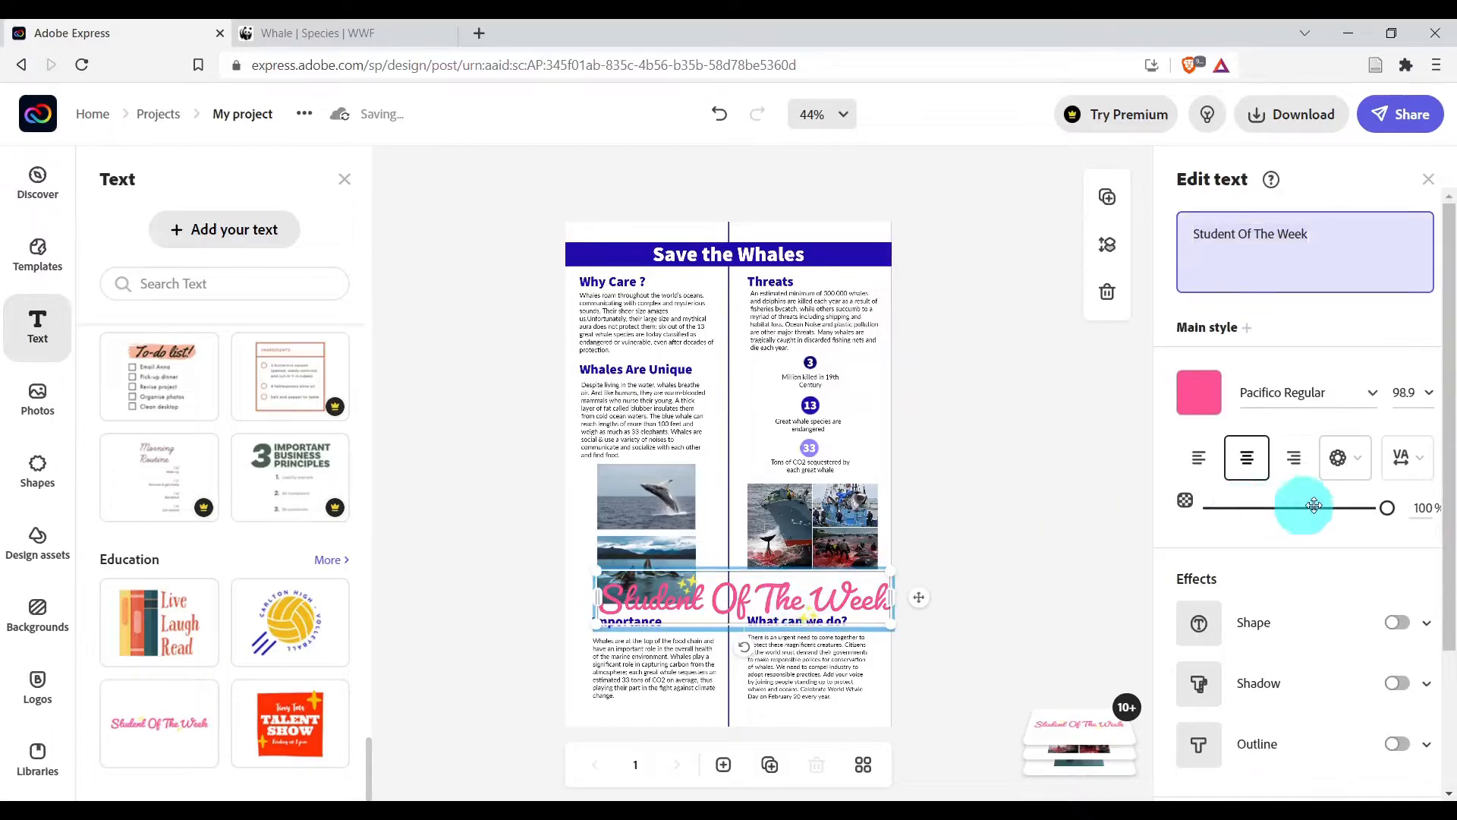
left_click(1191, 406)
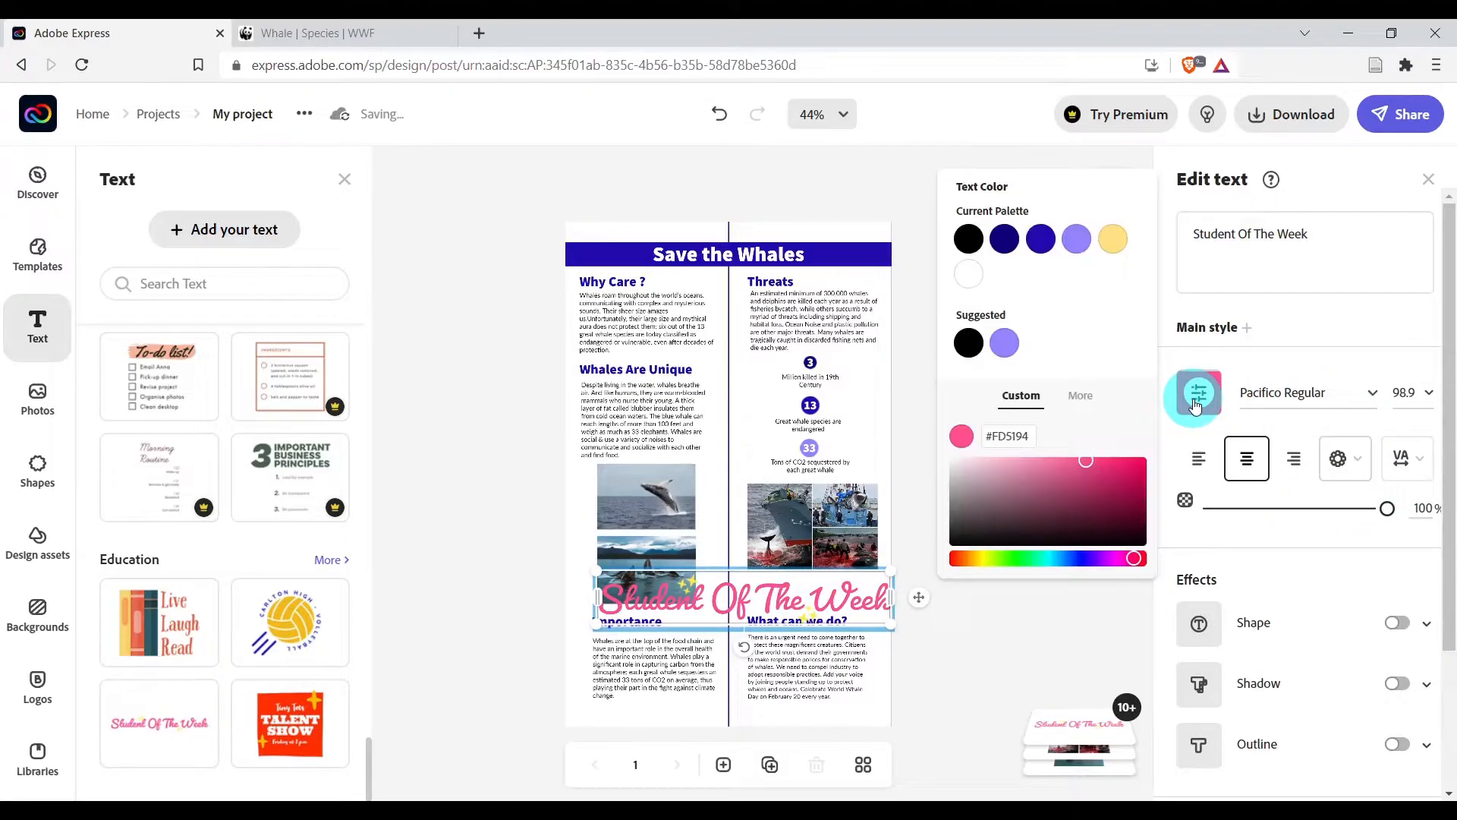
left_click(1046, 225)
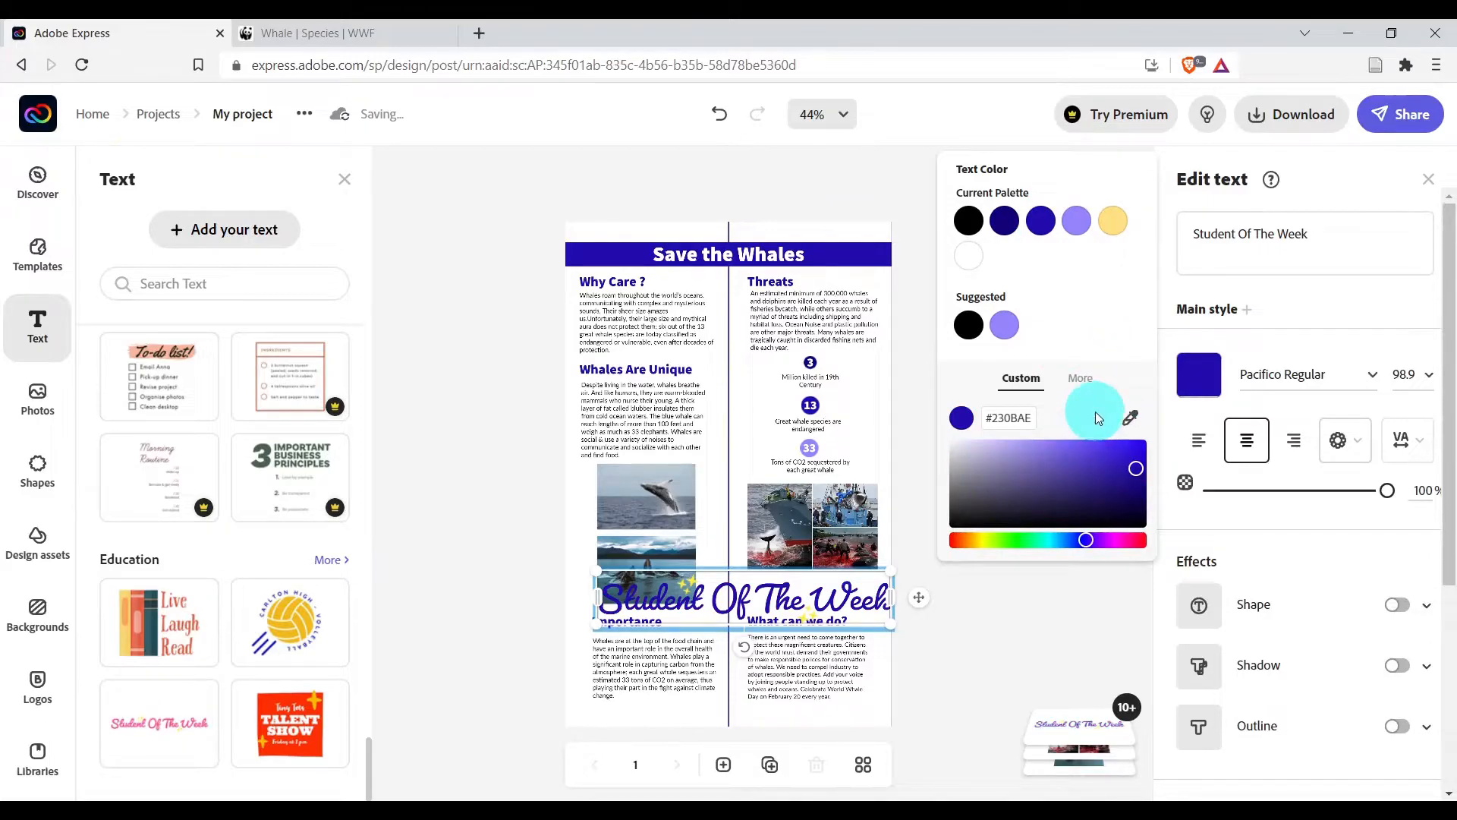
left_click(1431, 377)
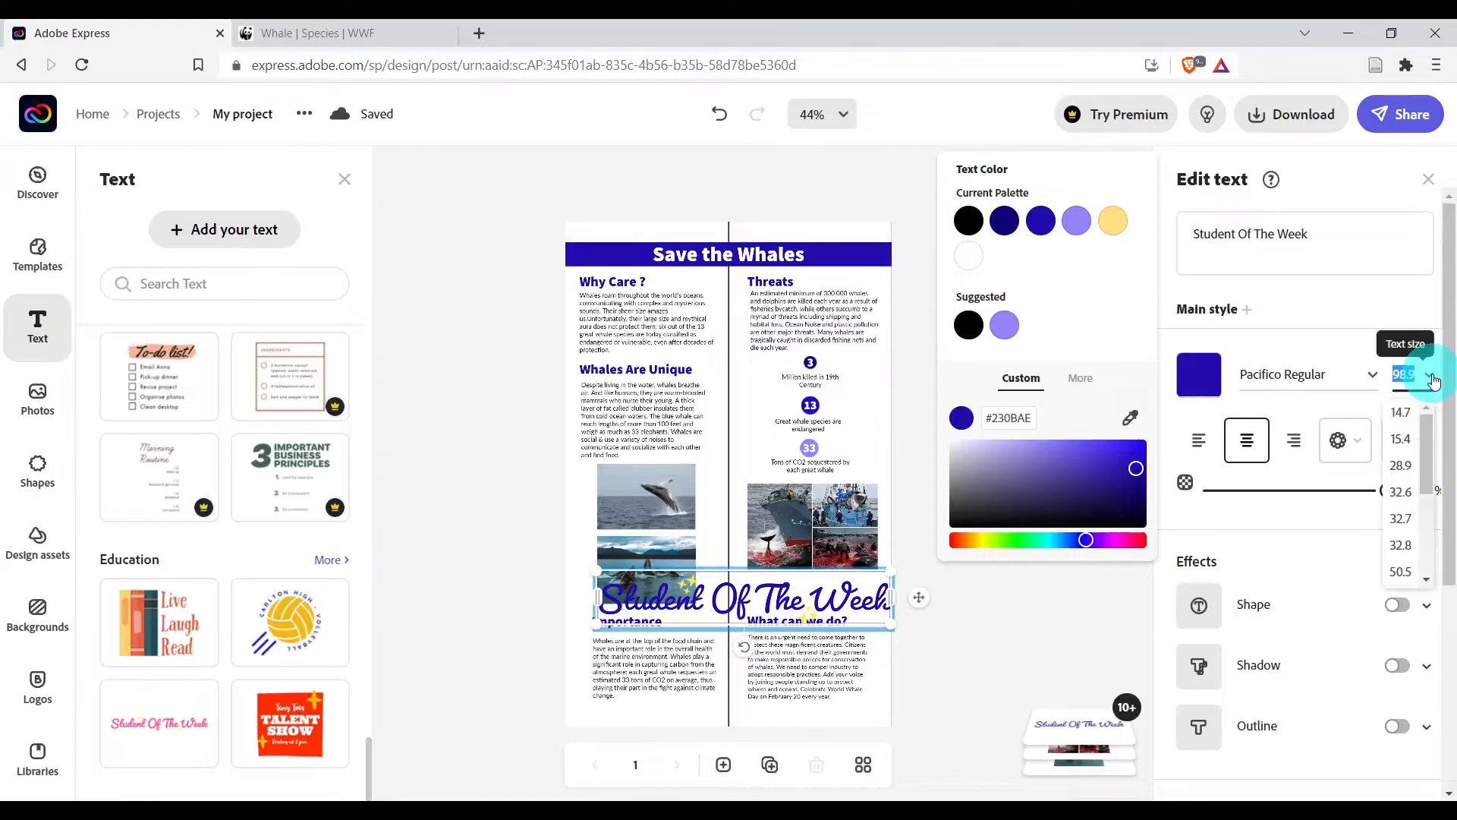
left_click(1409, 449)
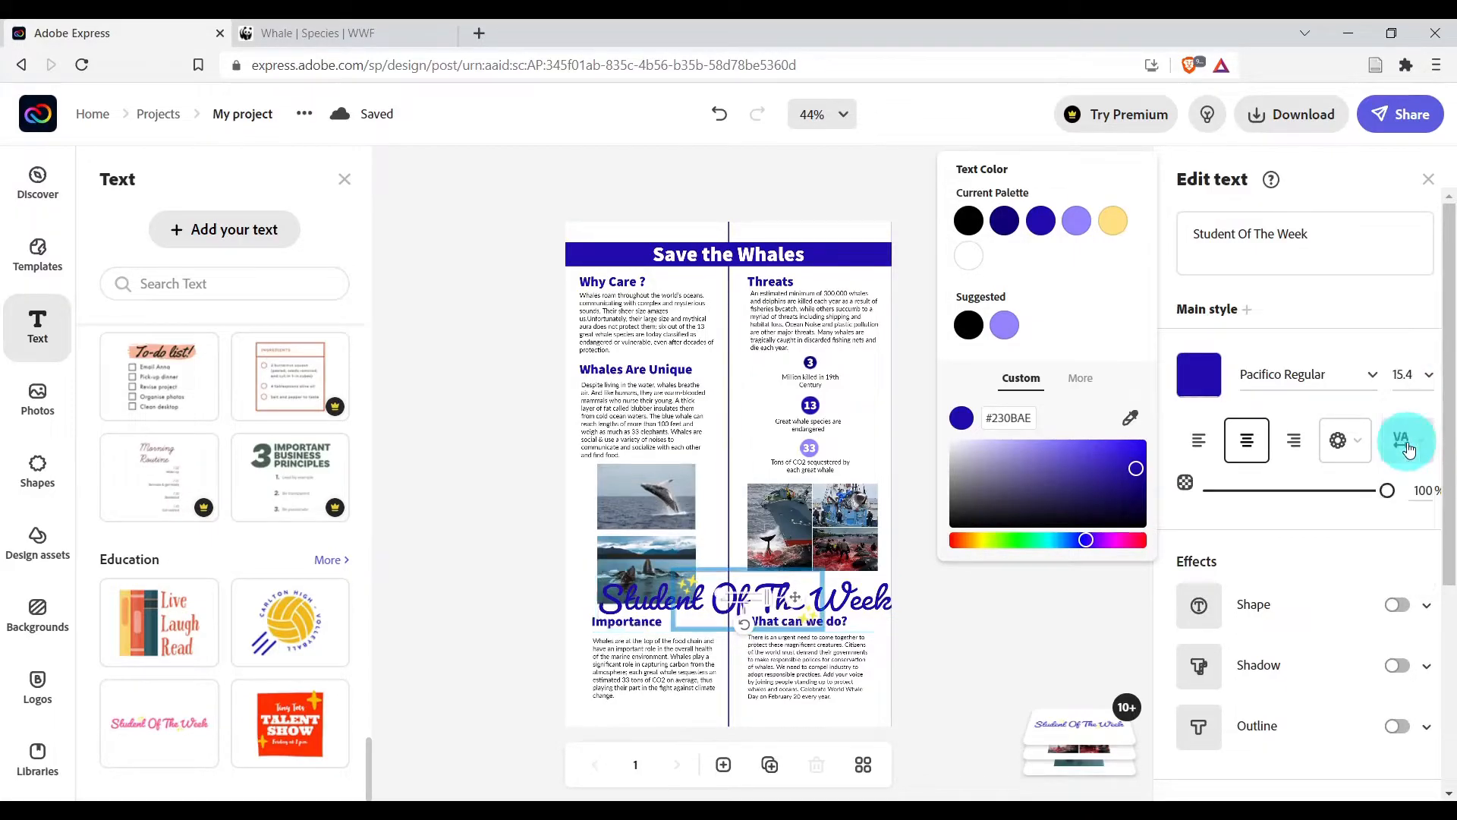
Replace the placeholder with "It's time to end the cruel slaughter of whales and leave these magnificent creatures alone." ~ Paul McCartney and move it below the collage.
left_click(878, 575)
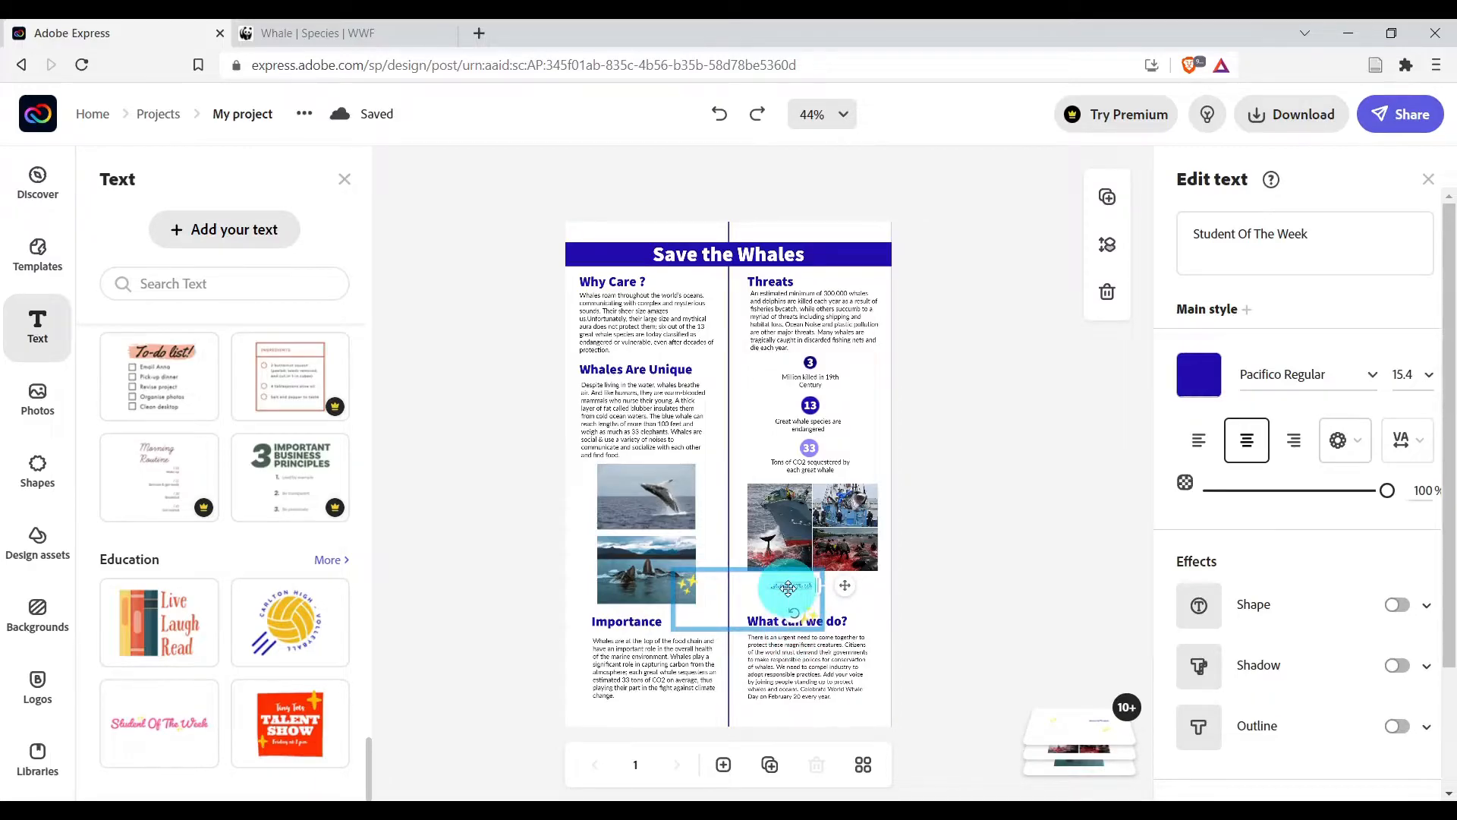
left_click_drag(1332, 229, 1175, 238)
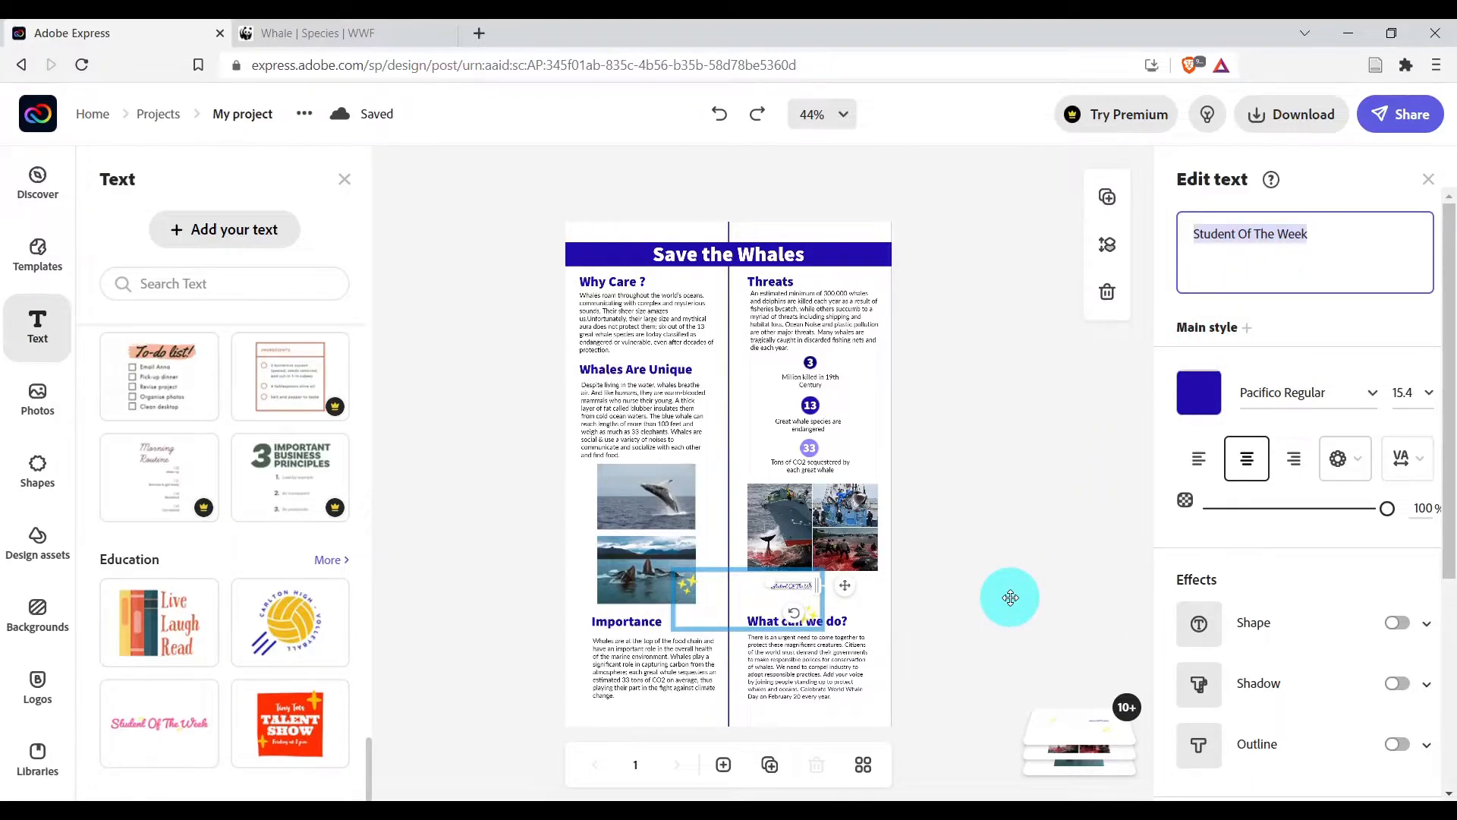
key("super+v")
key("Return")
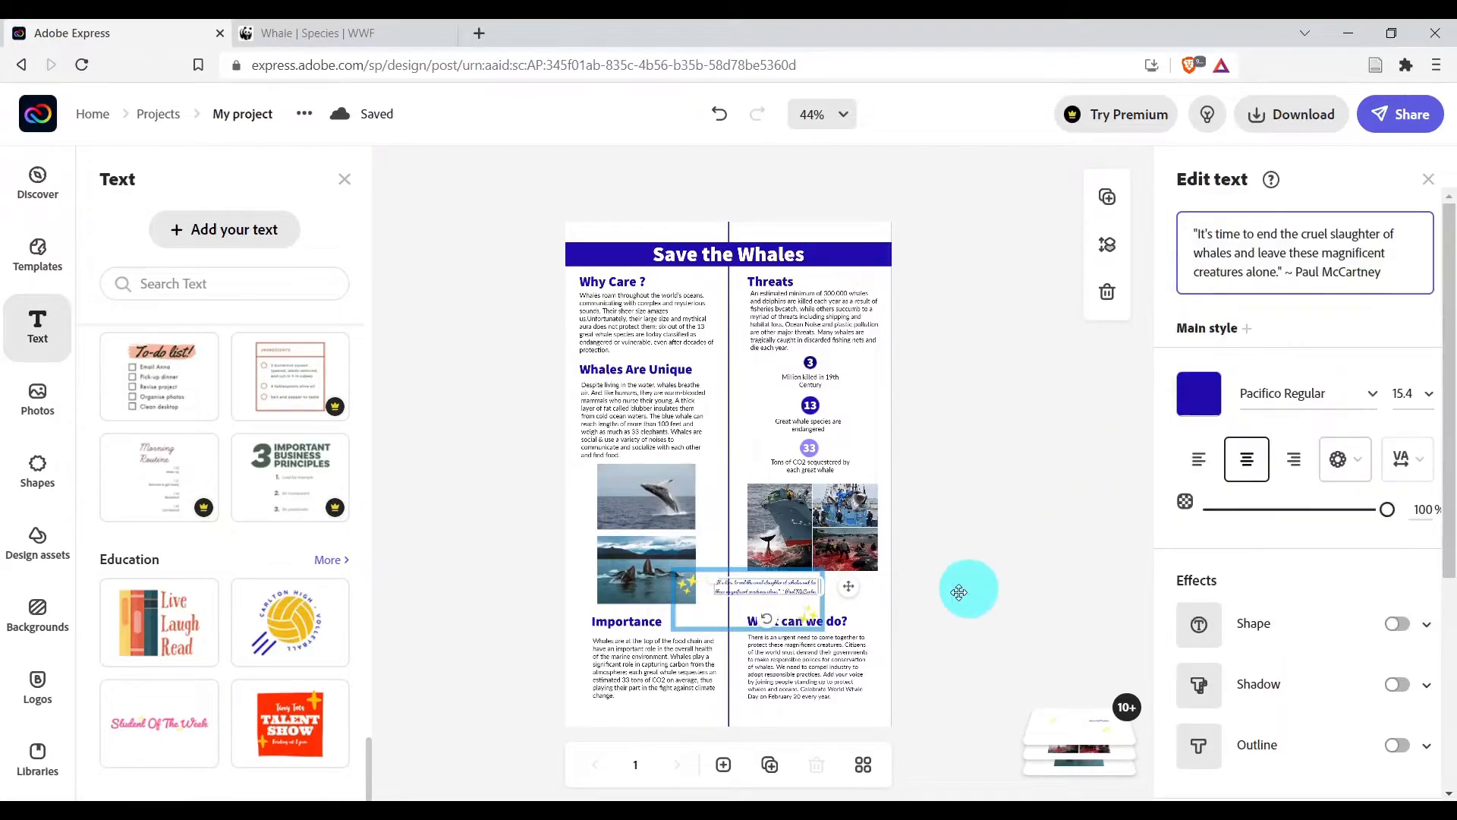
left_click(799, 590)
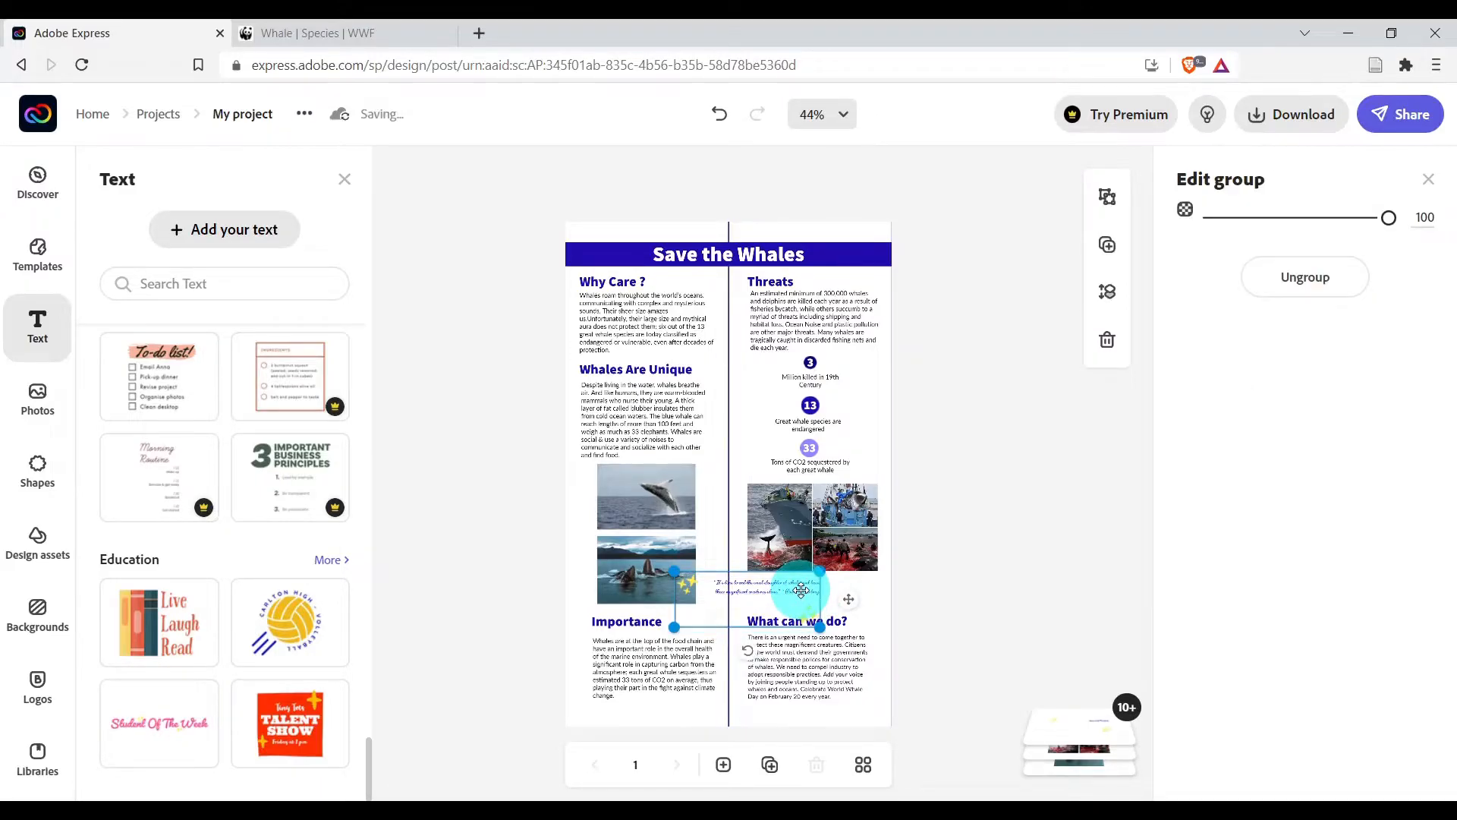
left_click_drag(801, 590, 815, 588)
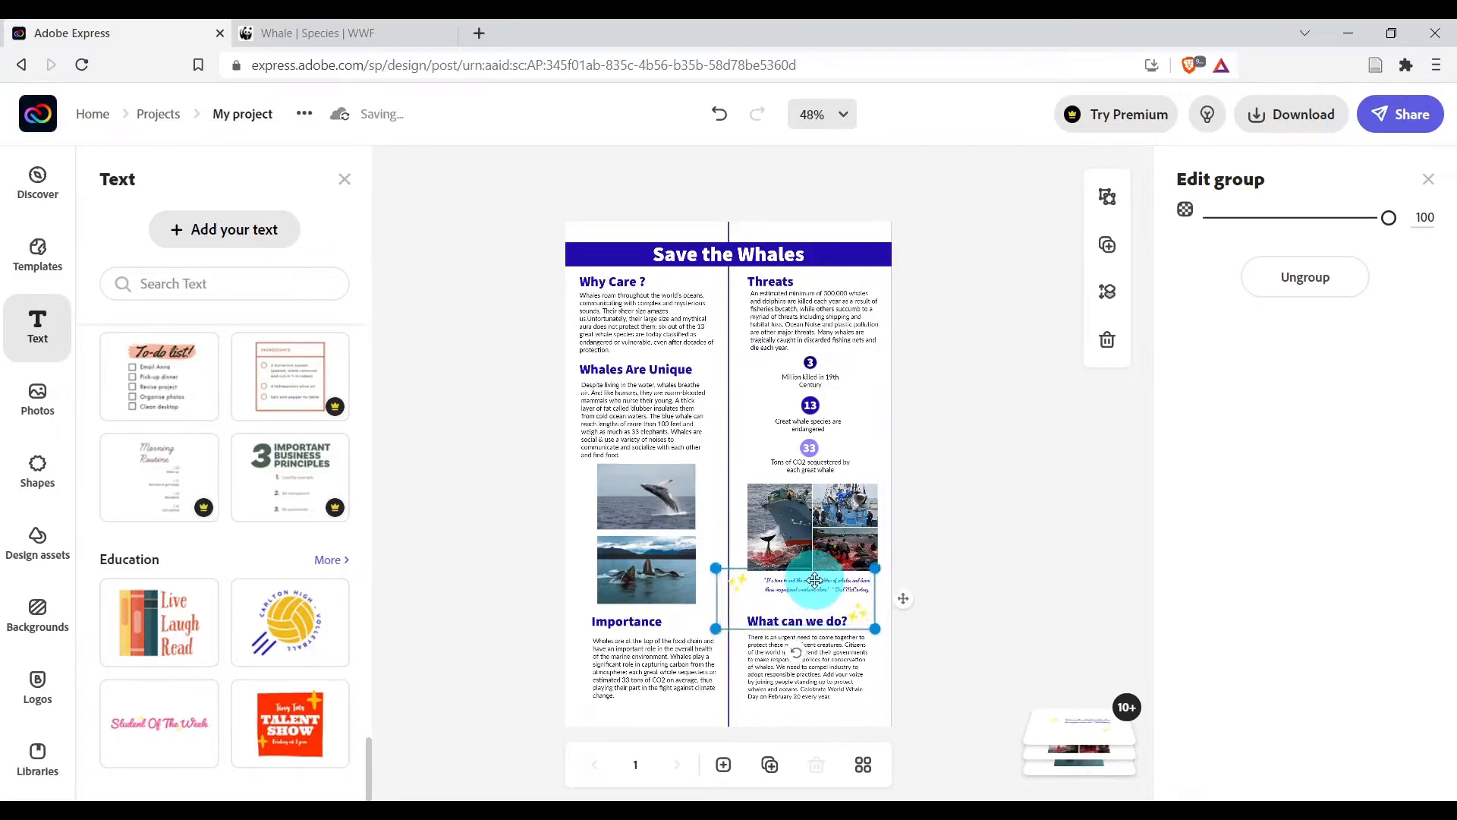
Delete both yellow star decorations from the quote group, leaving only the quote text.
scroll(817, 580, "up", 5)
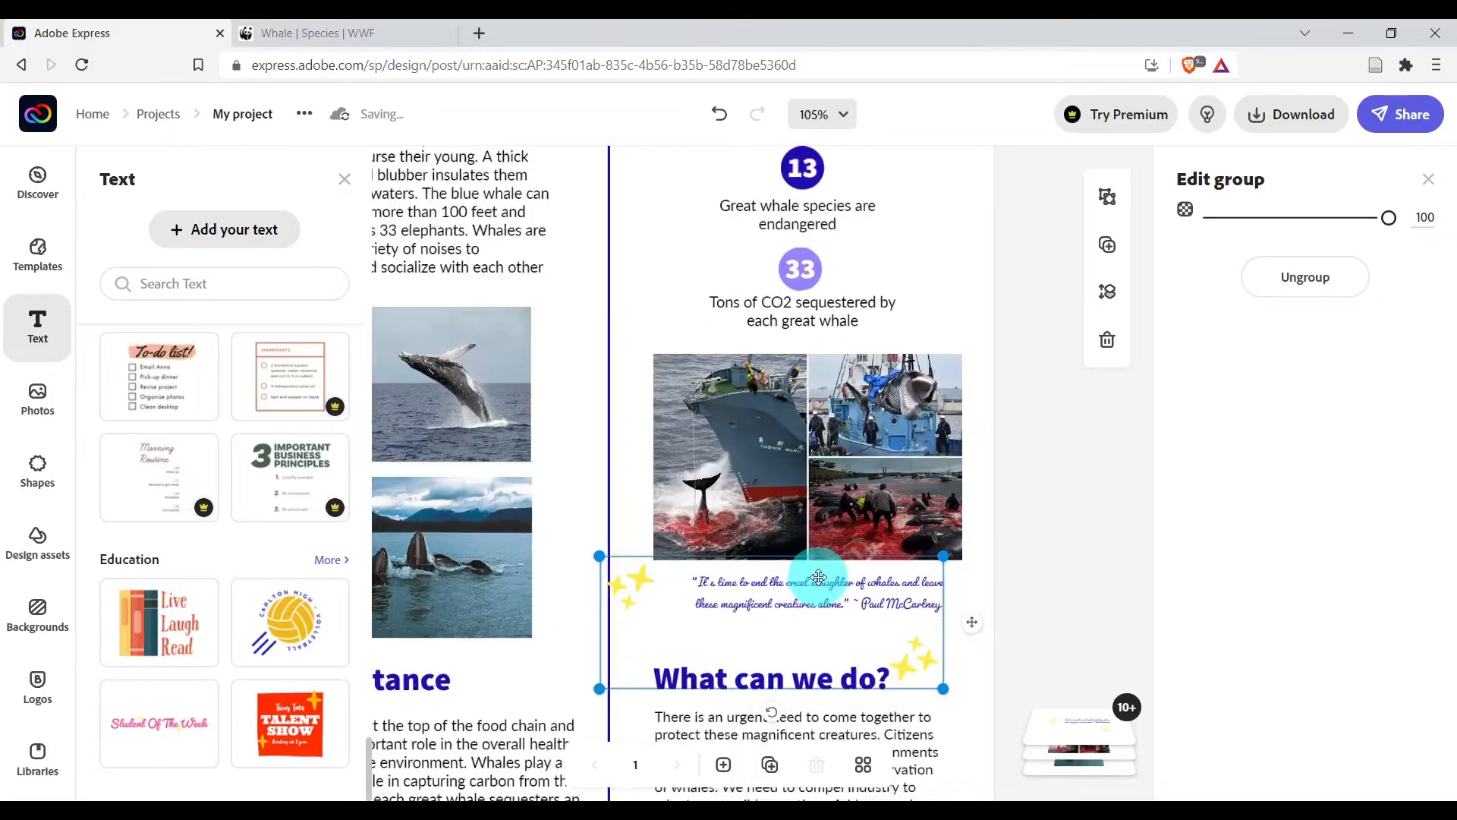
scroll(820, 578, "up", 2)
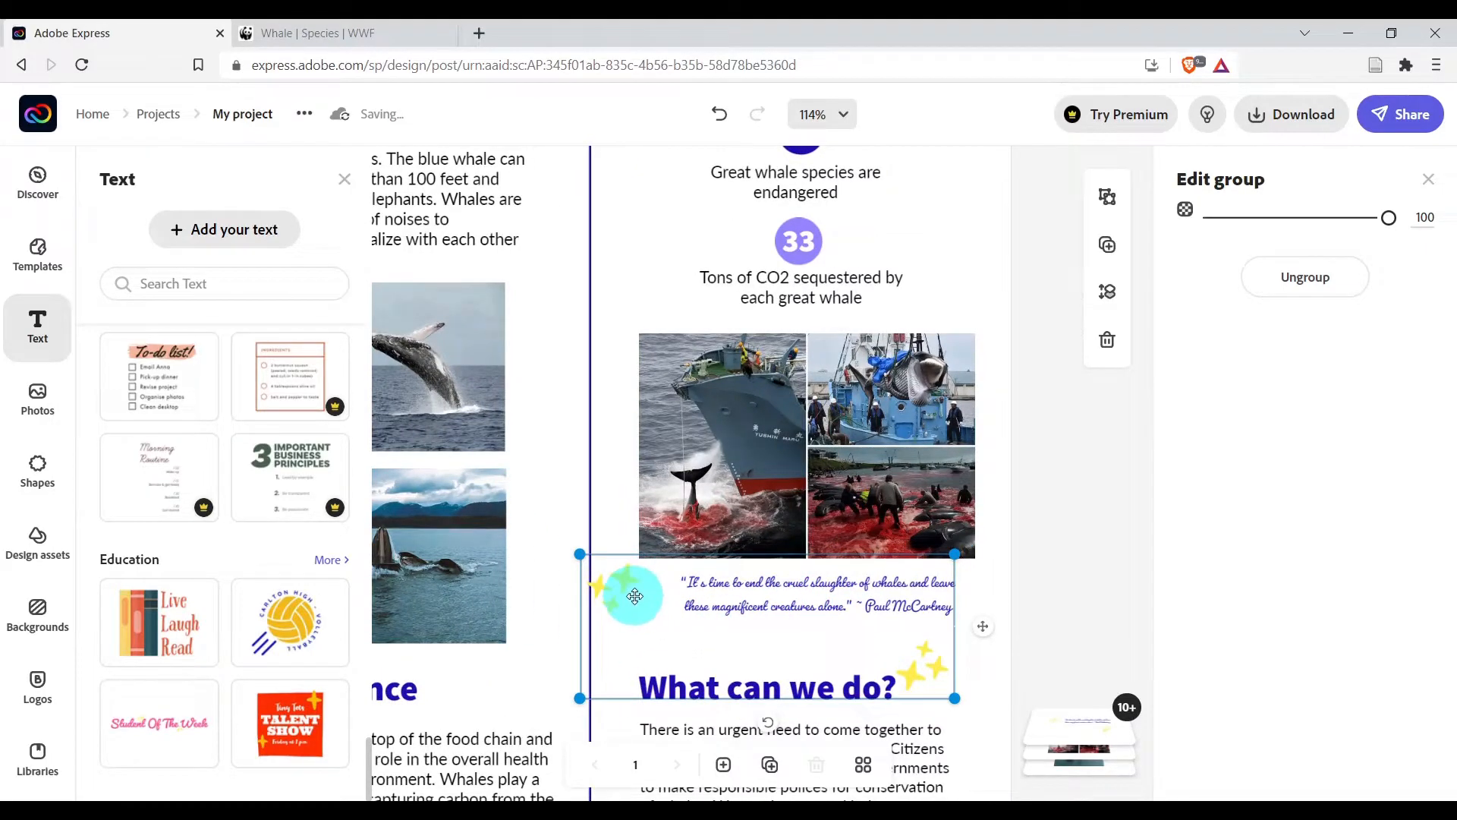
left_click(627, 589)
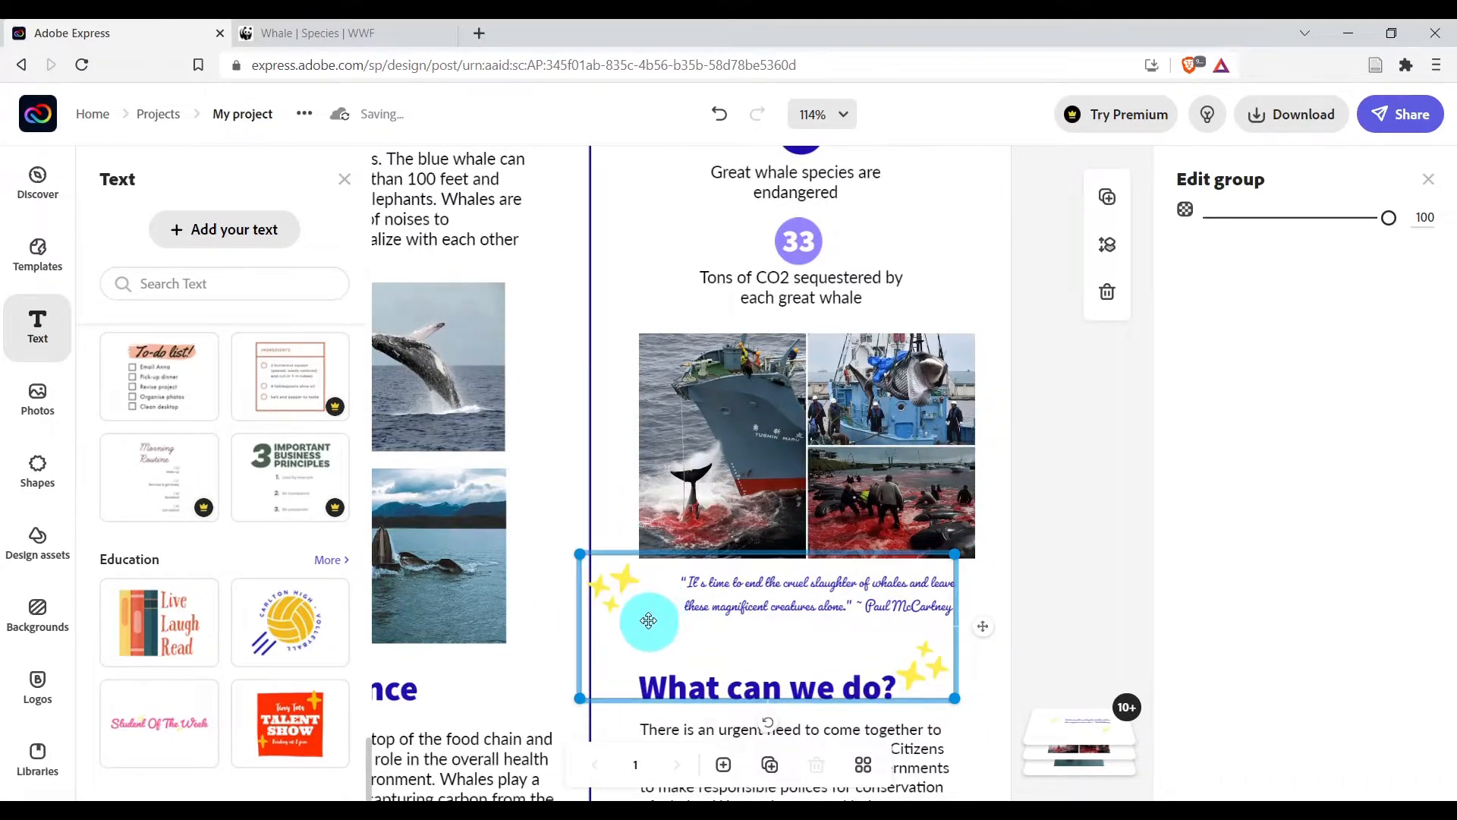
left_click(622, 585)
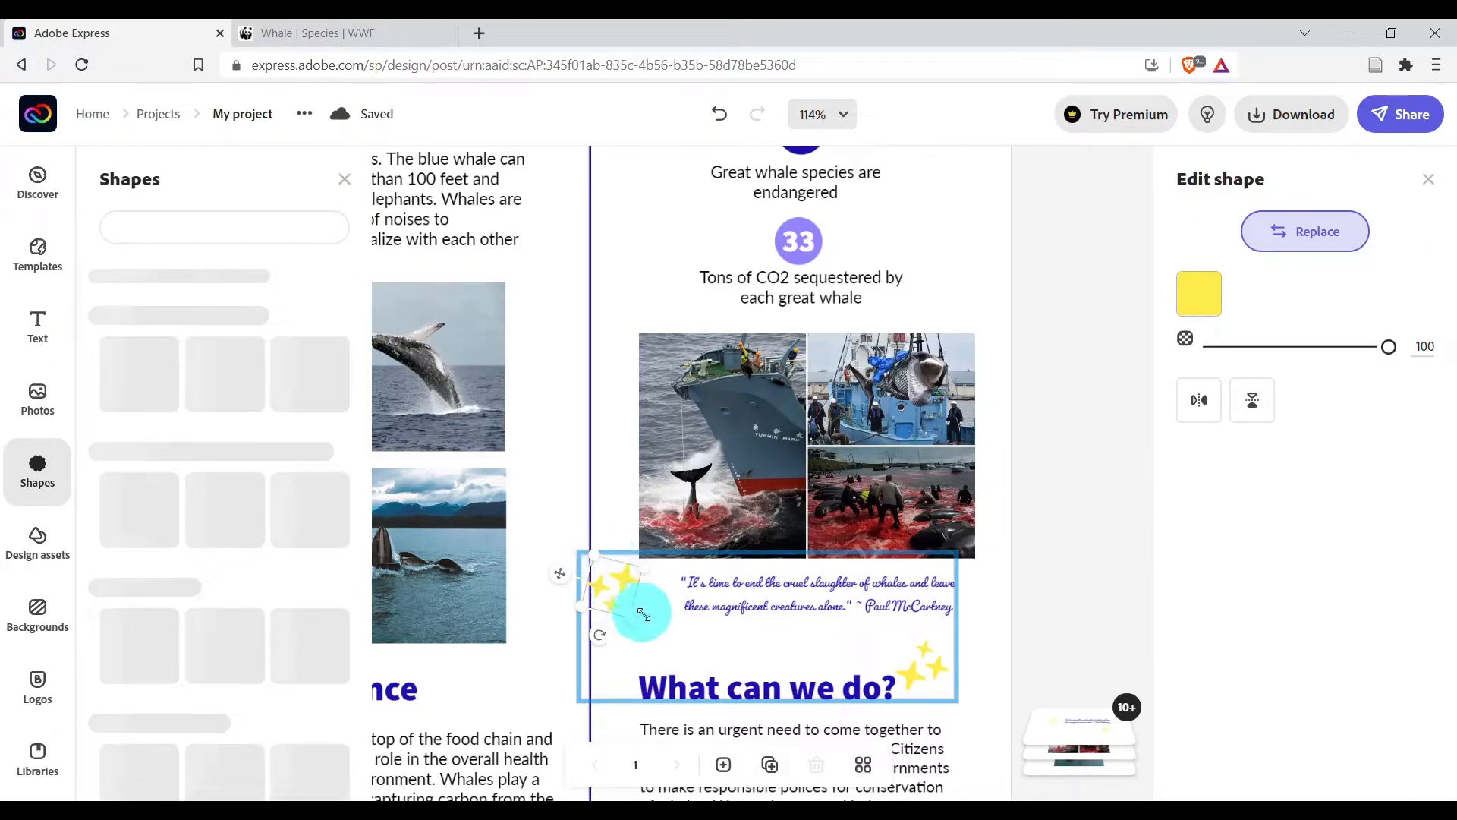
key("Delete")
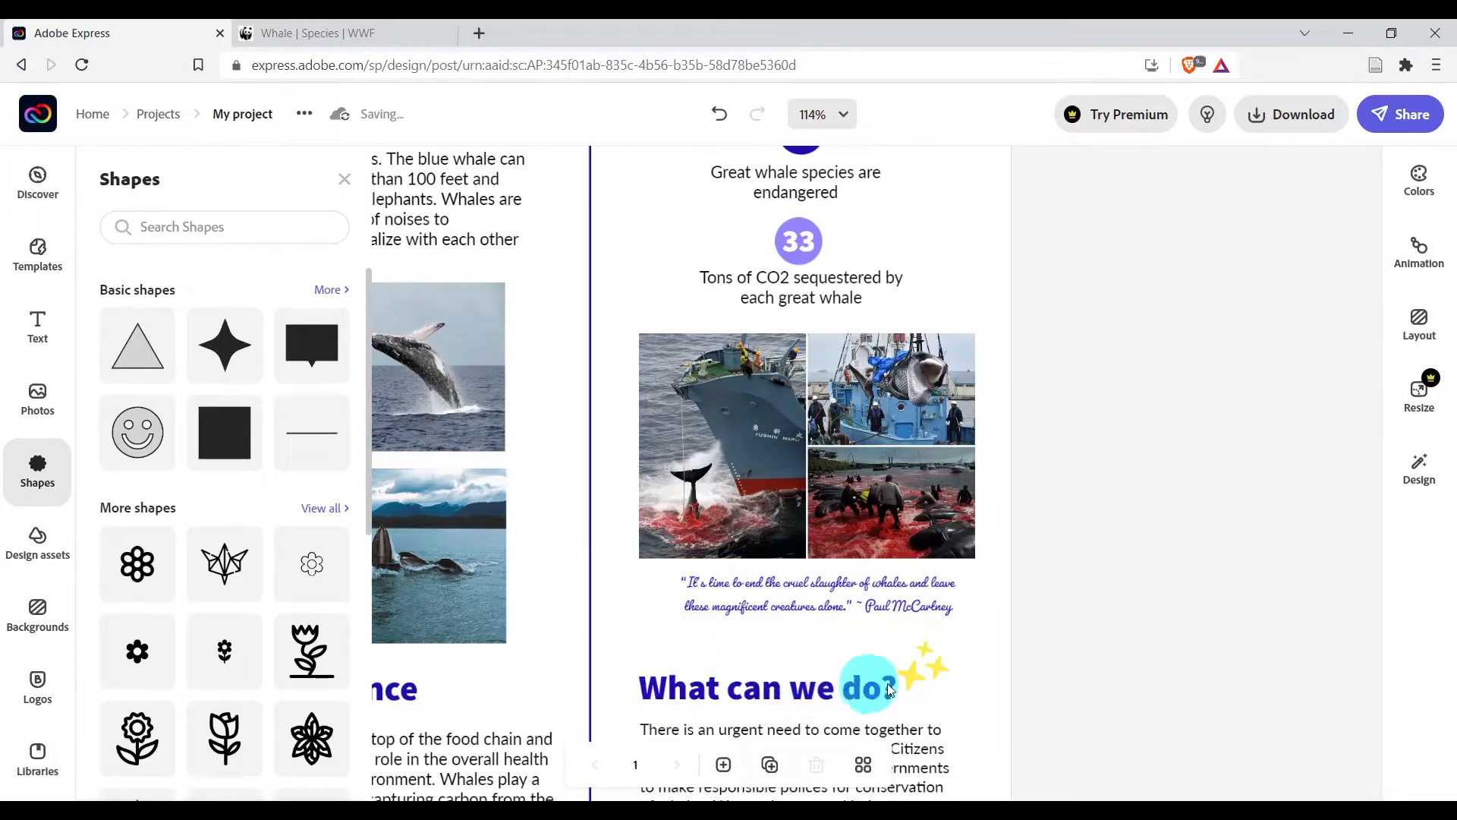
left_click(928, 663)
left_click(928, 663)
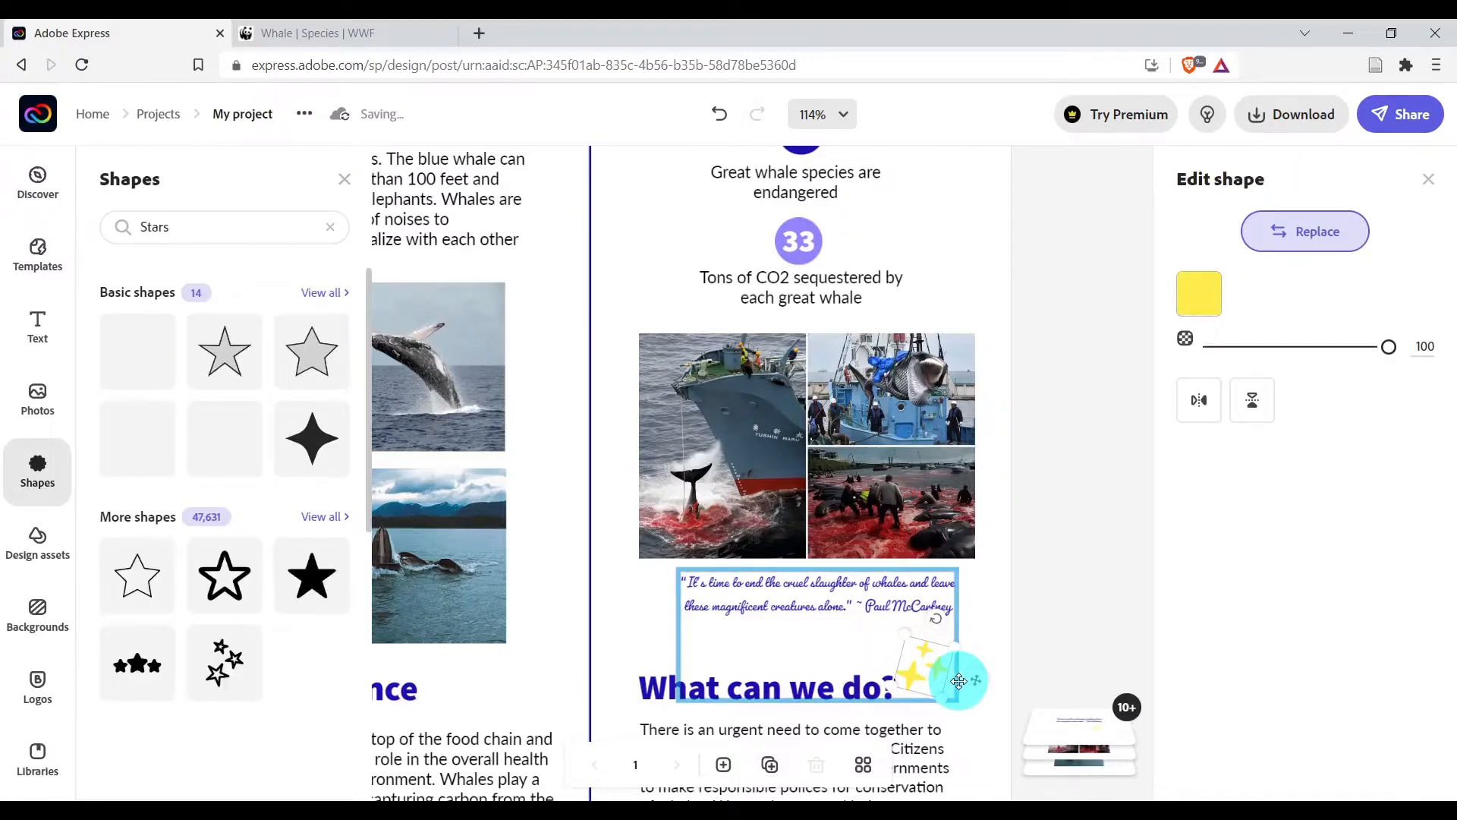
key("Delete")
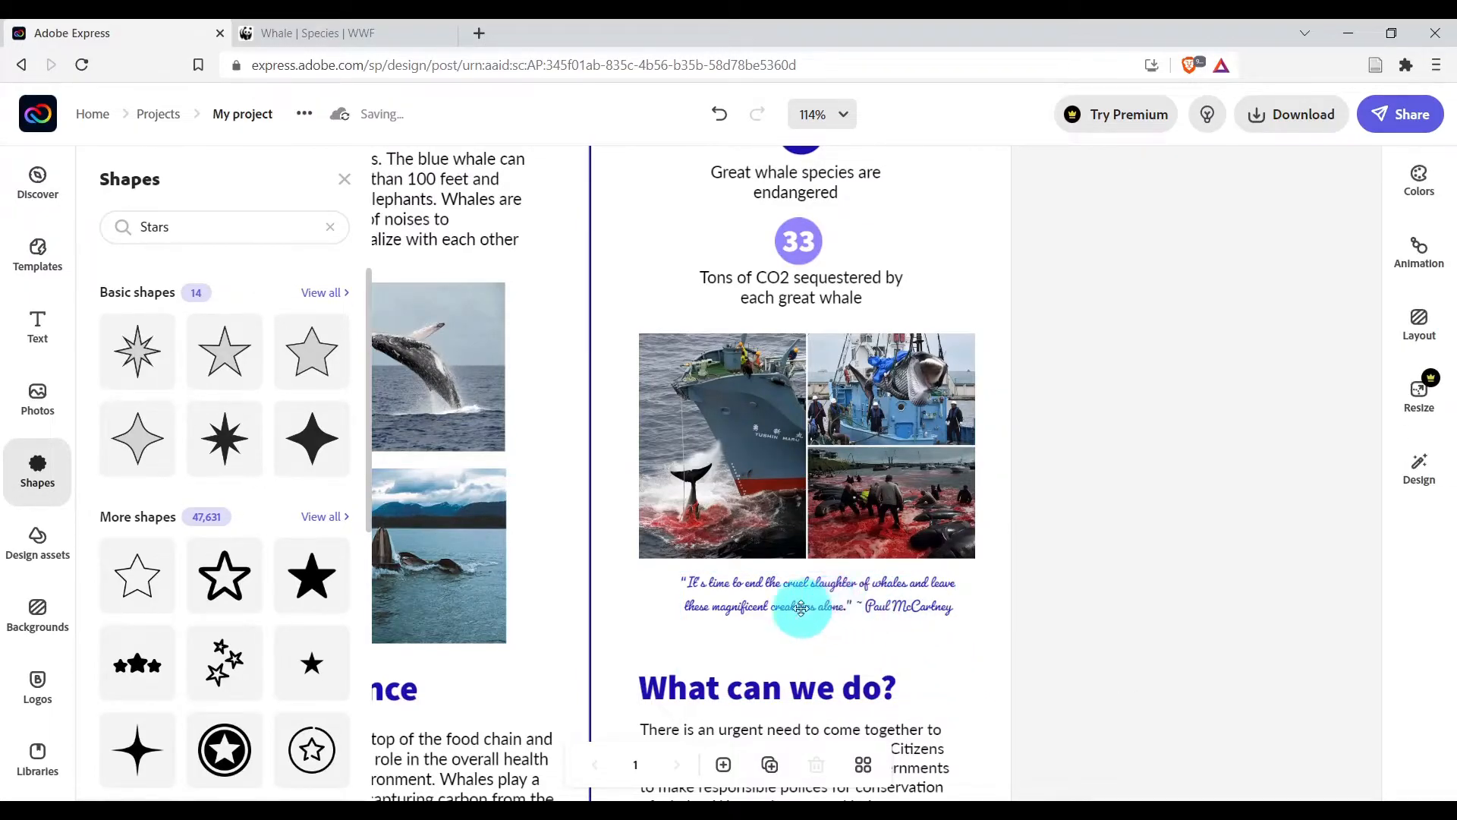
Set the Paul McCartney quote's text size to 18.
left_click(803, 603)
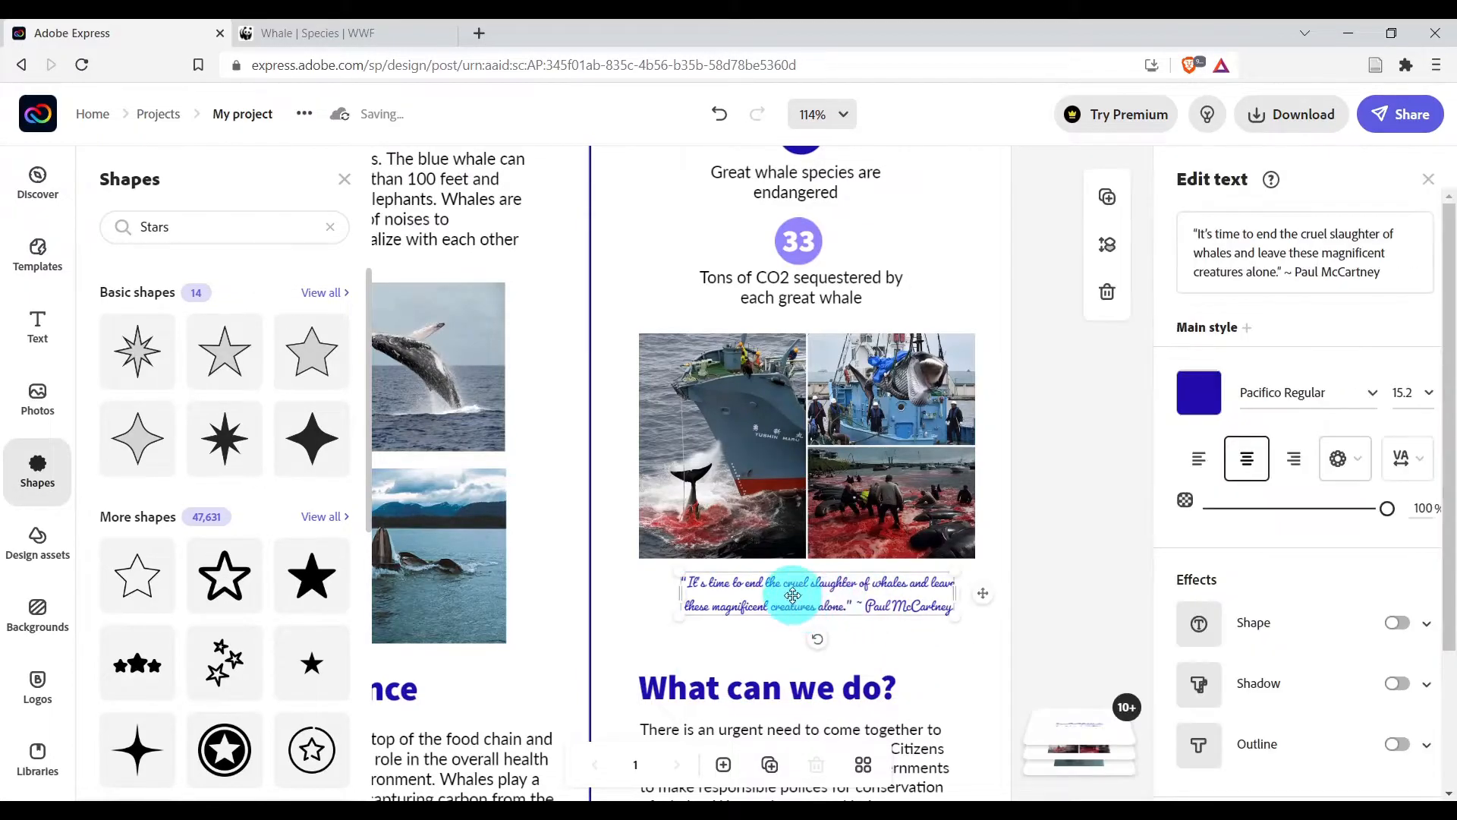
left_click(1428, 394)
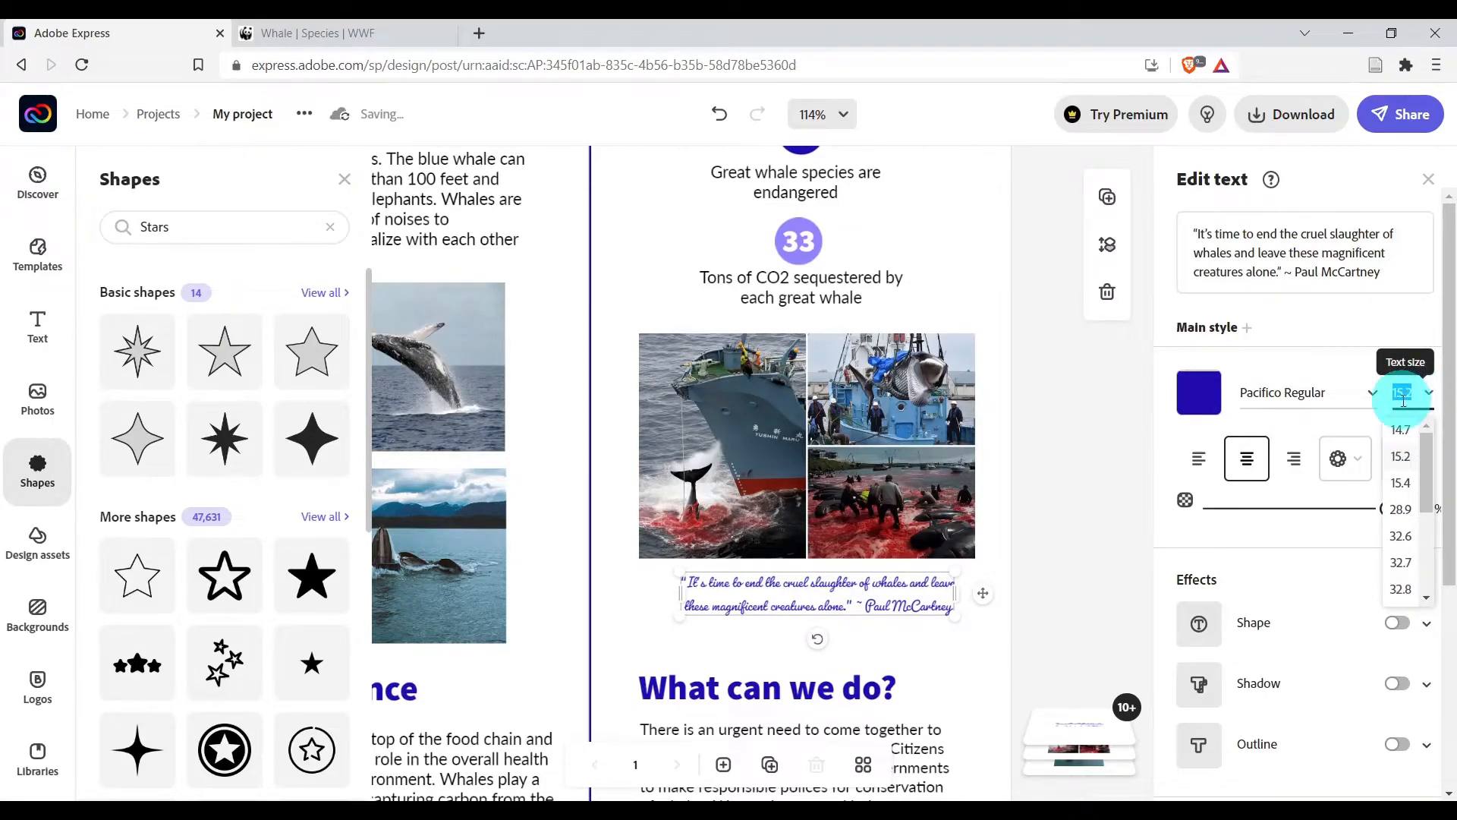
left_click(1397, 395)
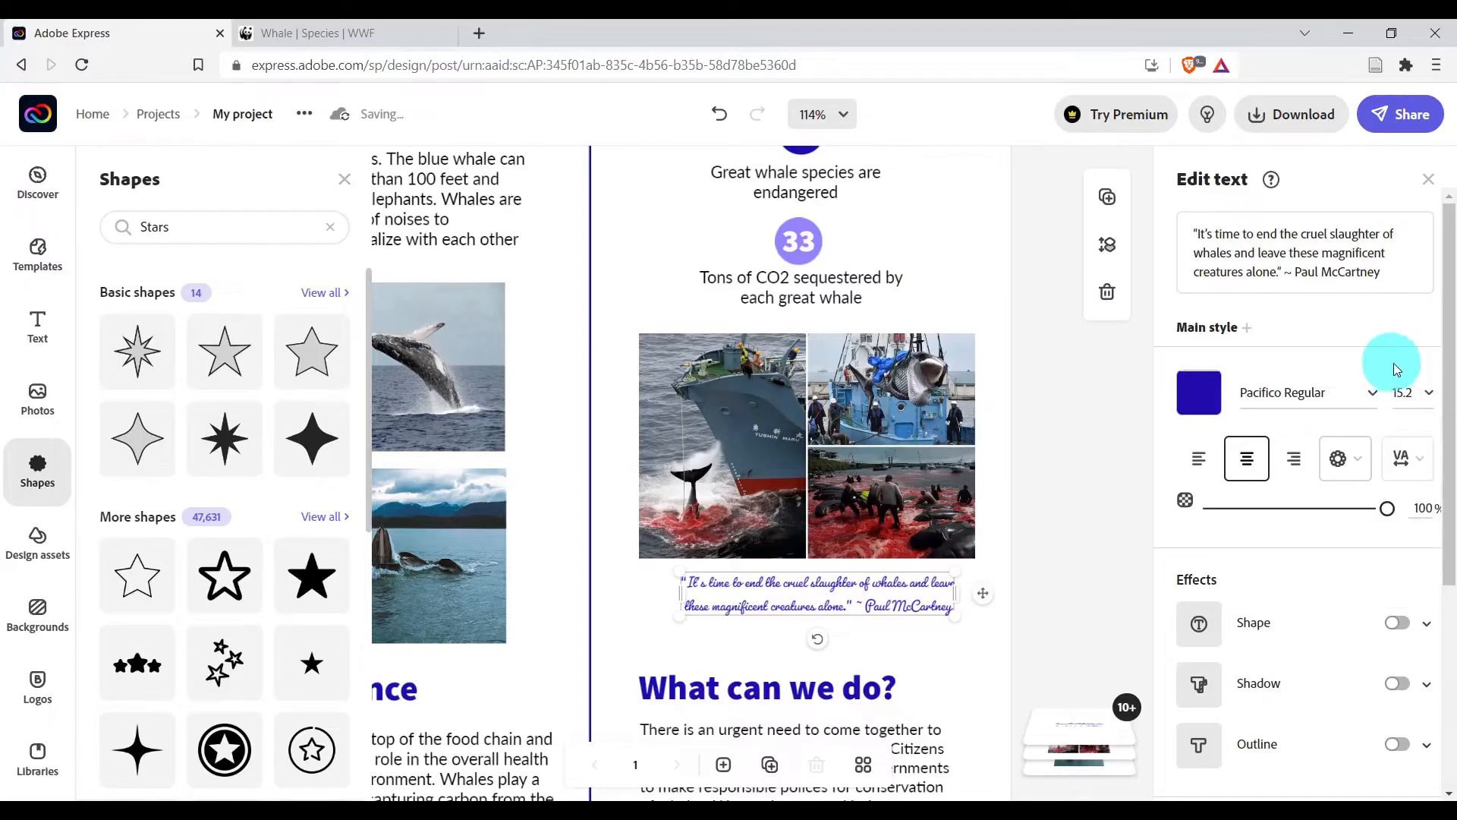
left_click(1399, 393)
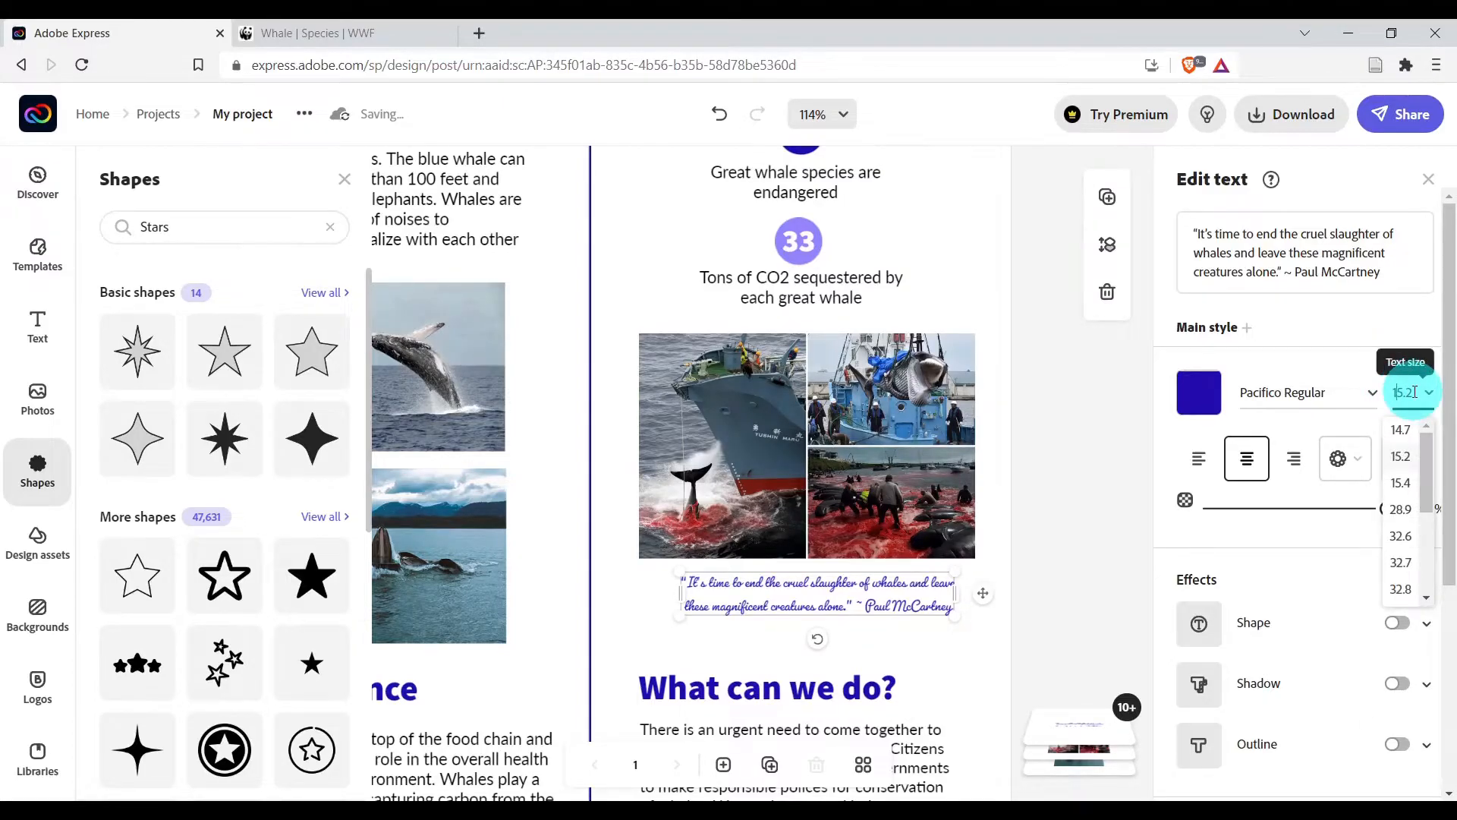
left_click(1381, 388)
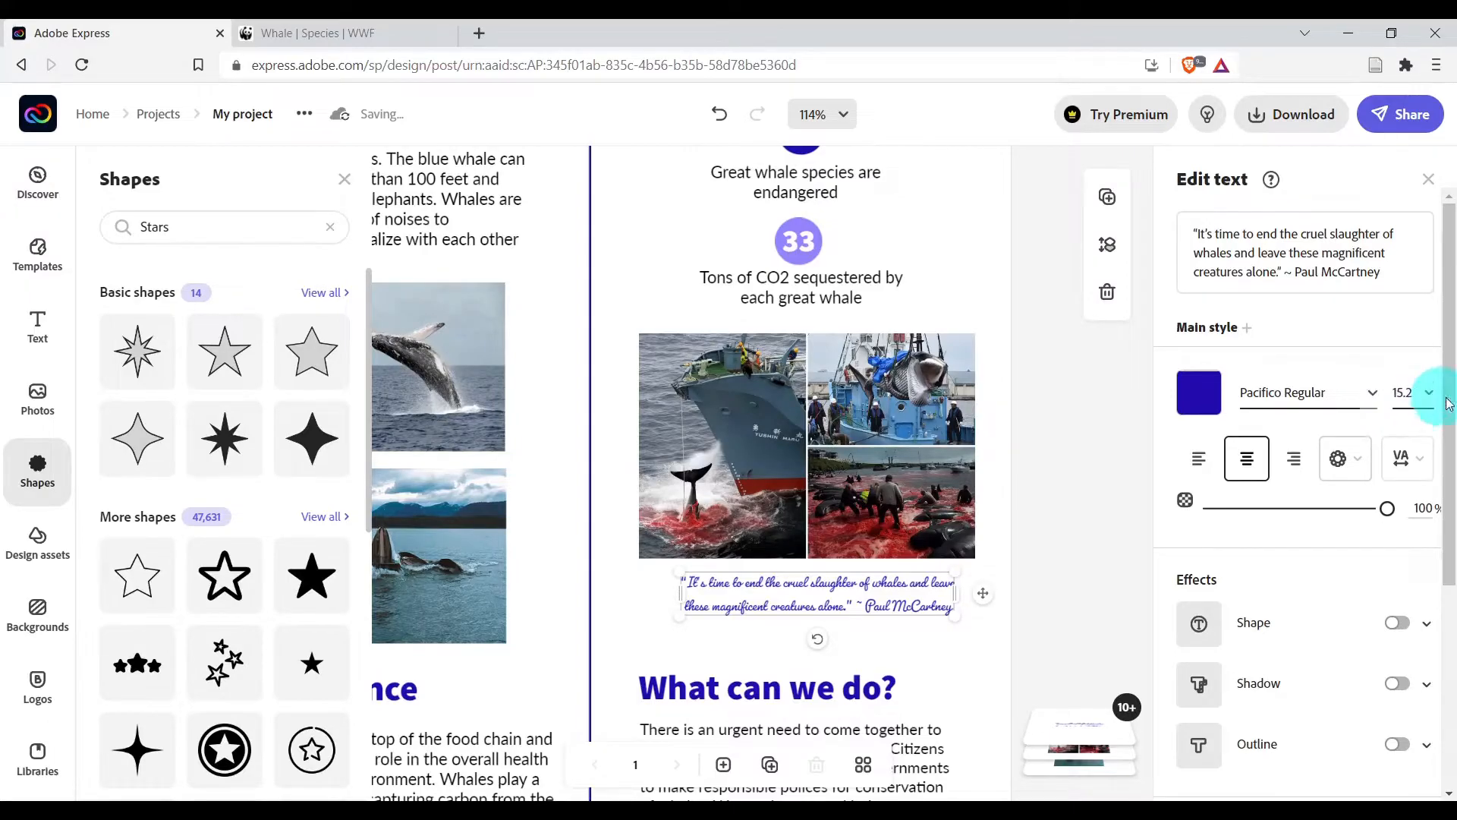
left_click(1400, 393)
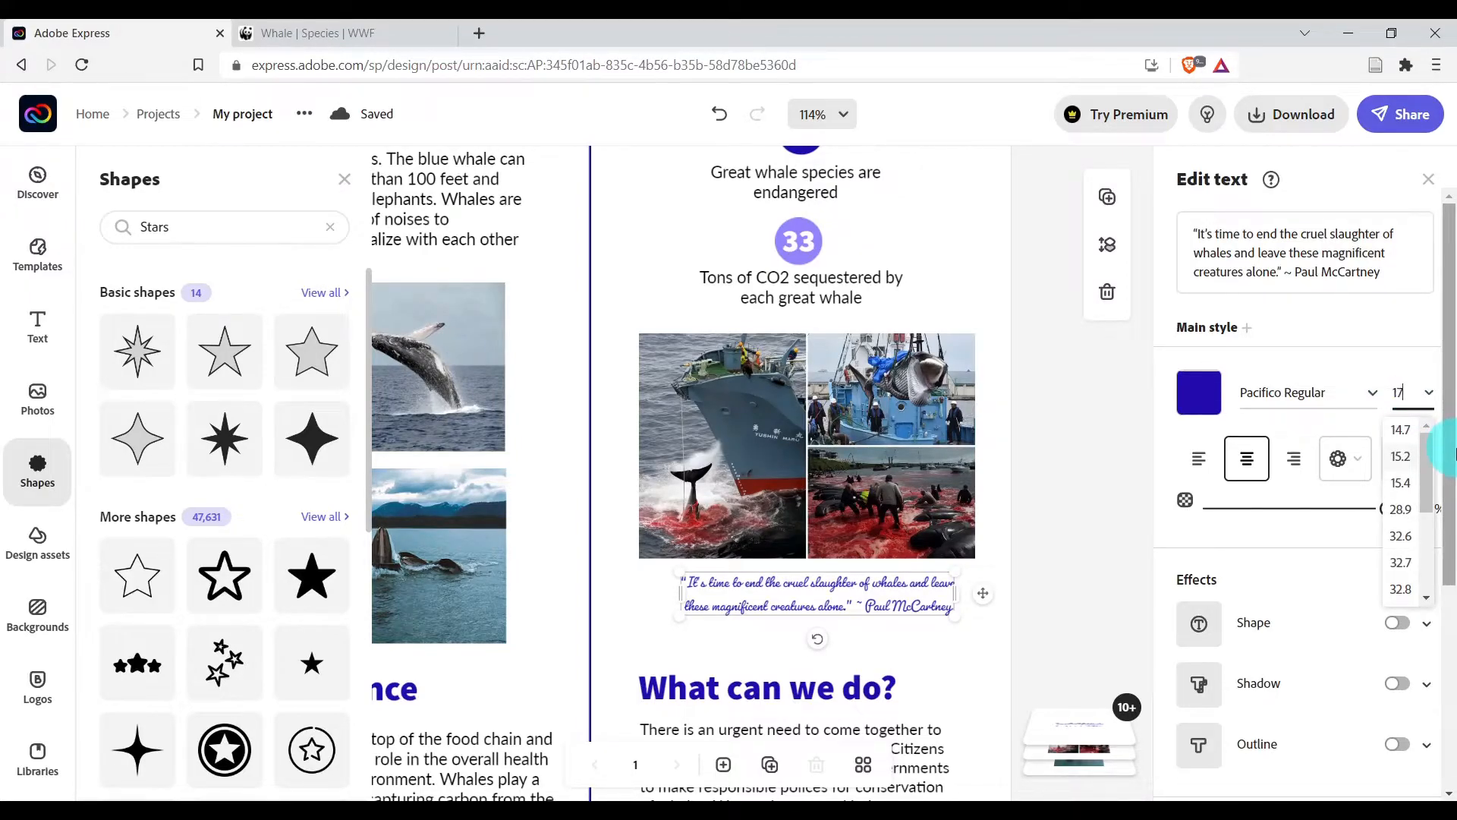
type("17")
key("Return")
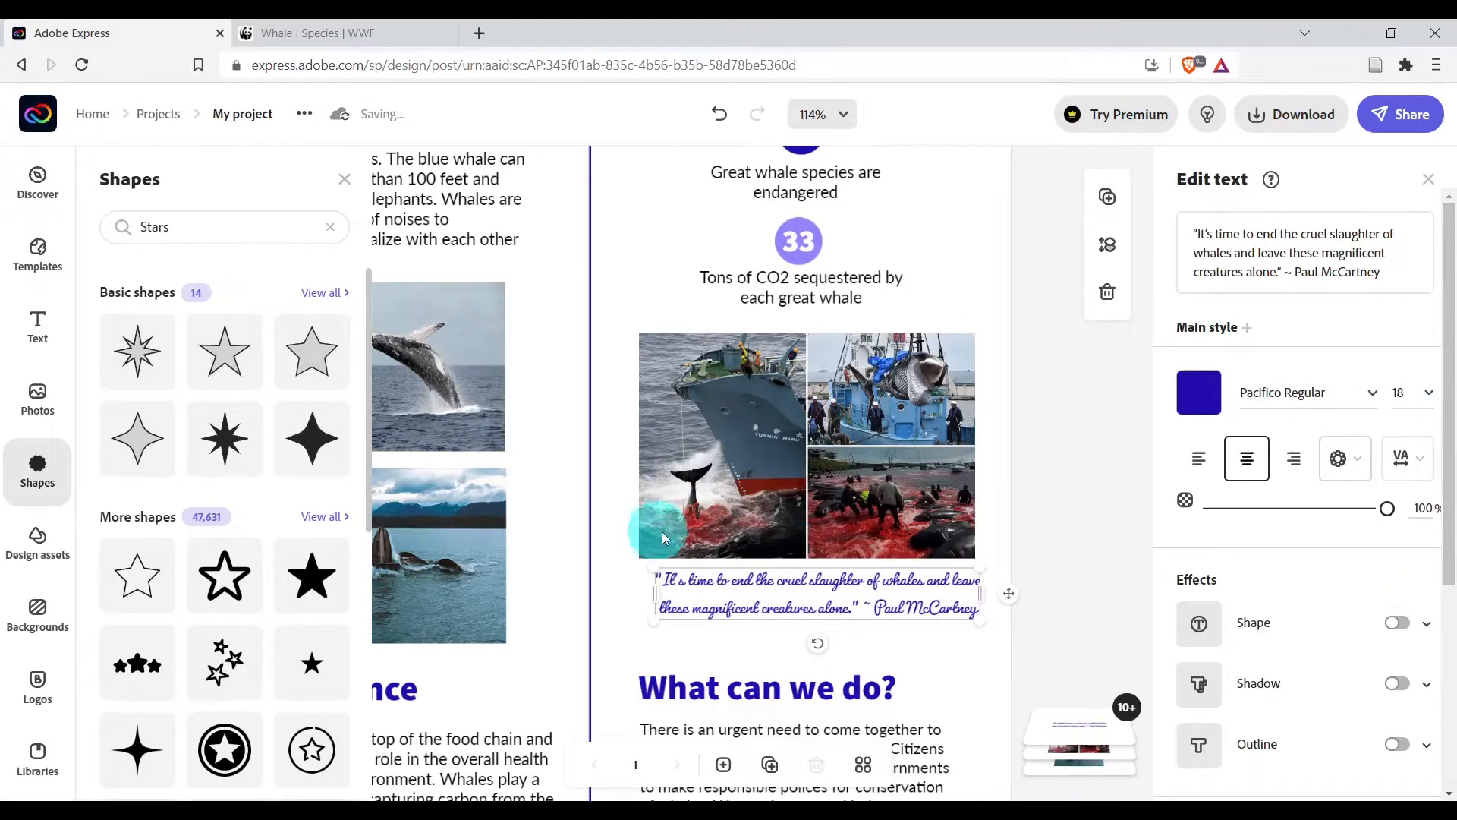
Align the quote with the collage's width, midway between the collage and the "What can we do?" heading, and check the full-page layout.
left_click(790, 590)
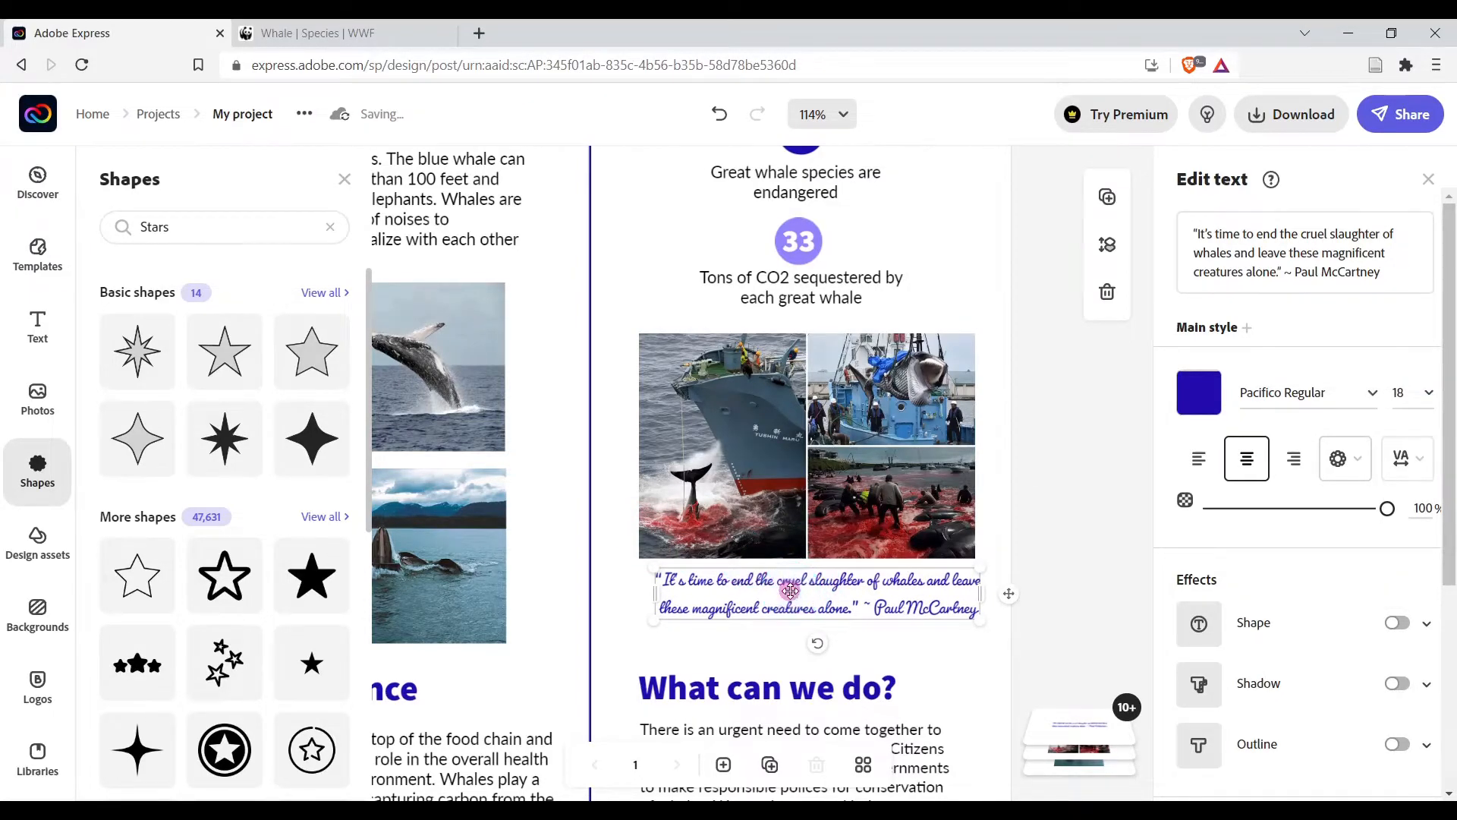
left_click_drag(789, 592, 776, 611)
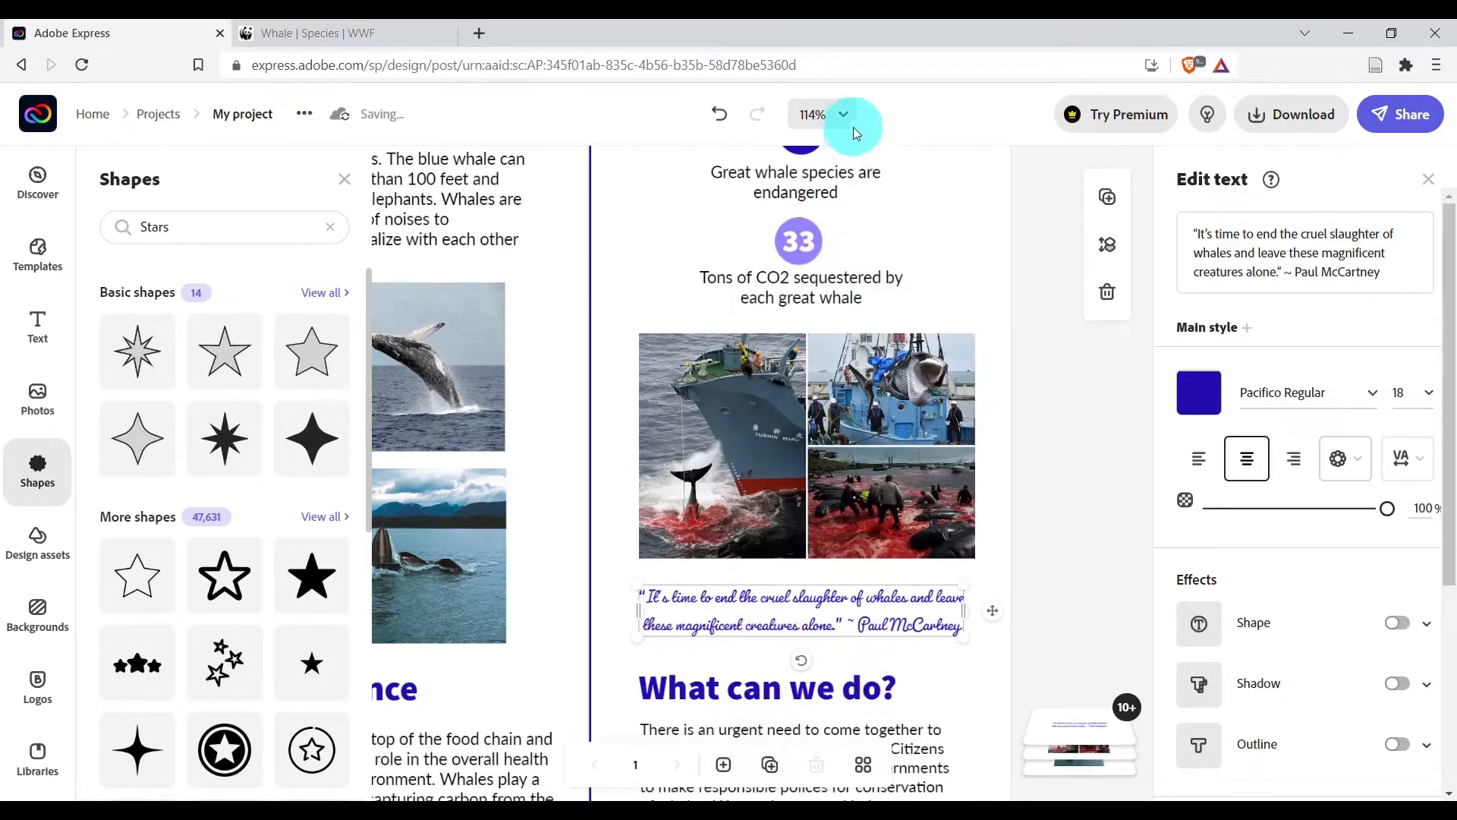
left_click(845, 115)
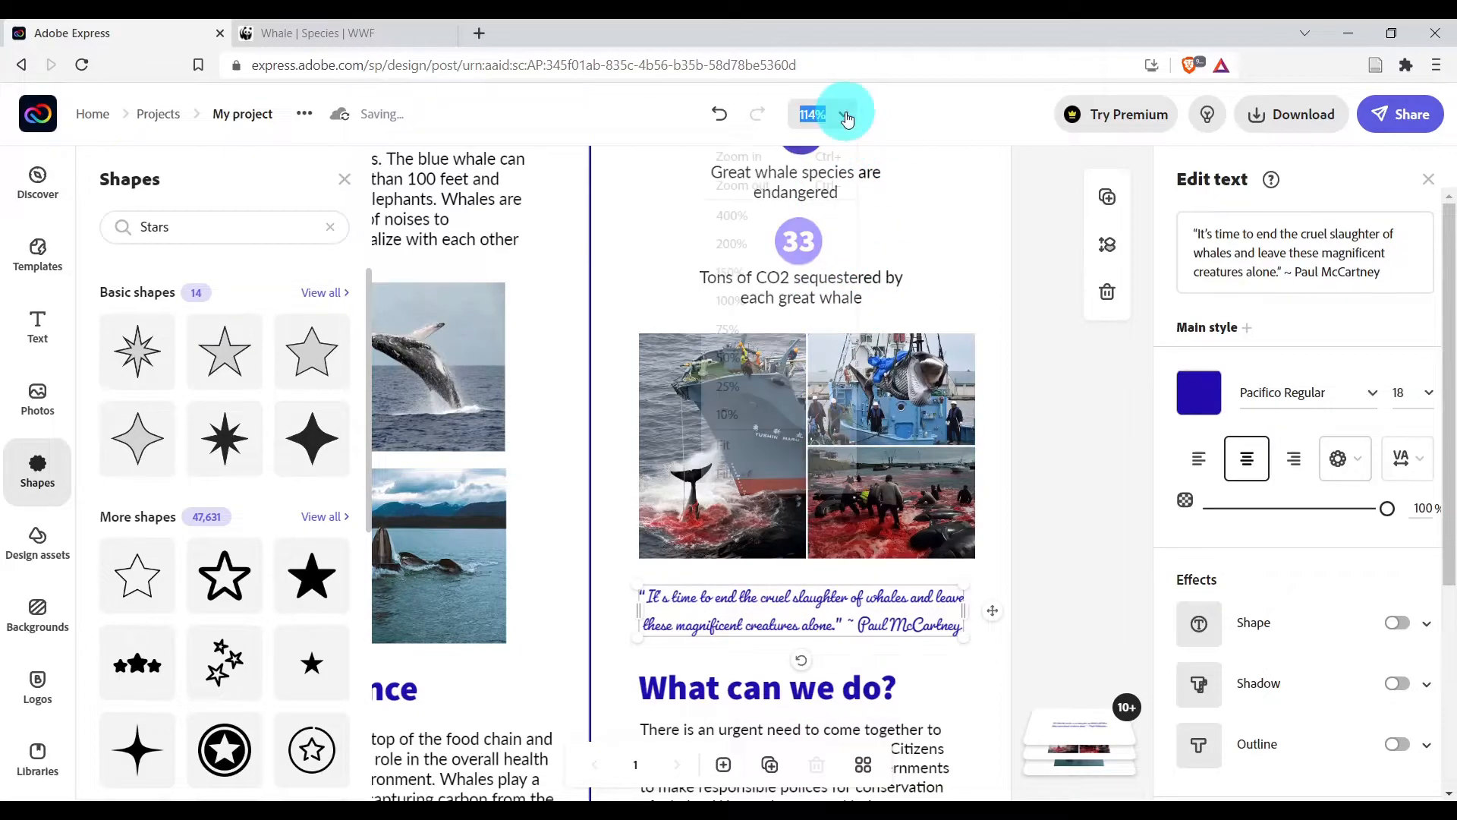
left_click(729, 445)
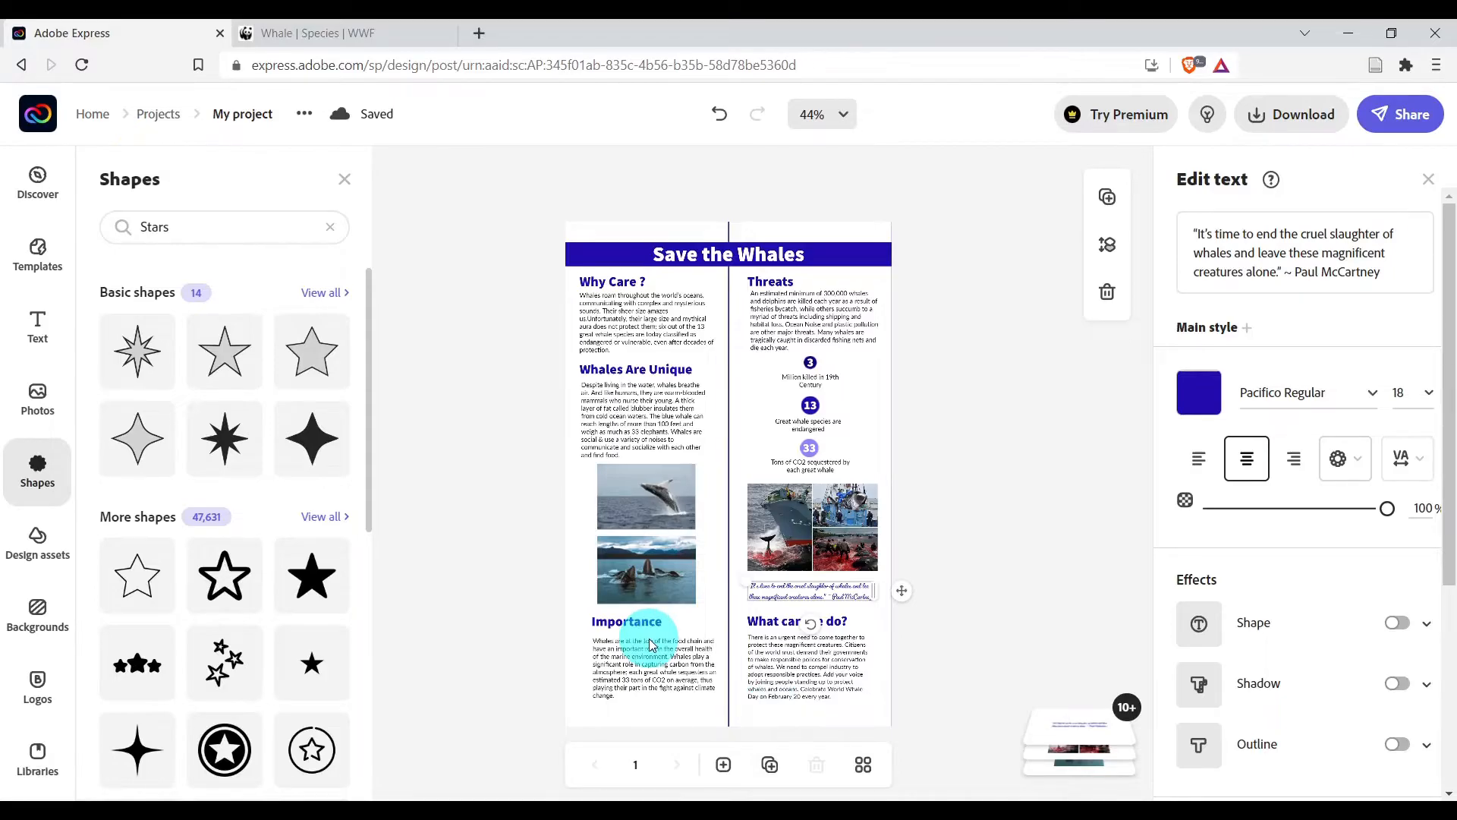
scroll(649, 644, "up", 5)
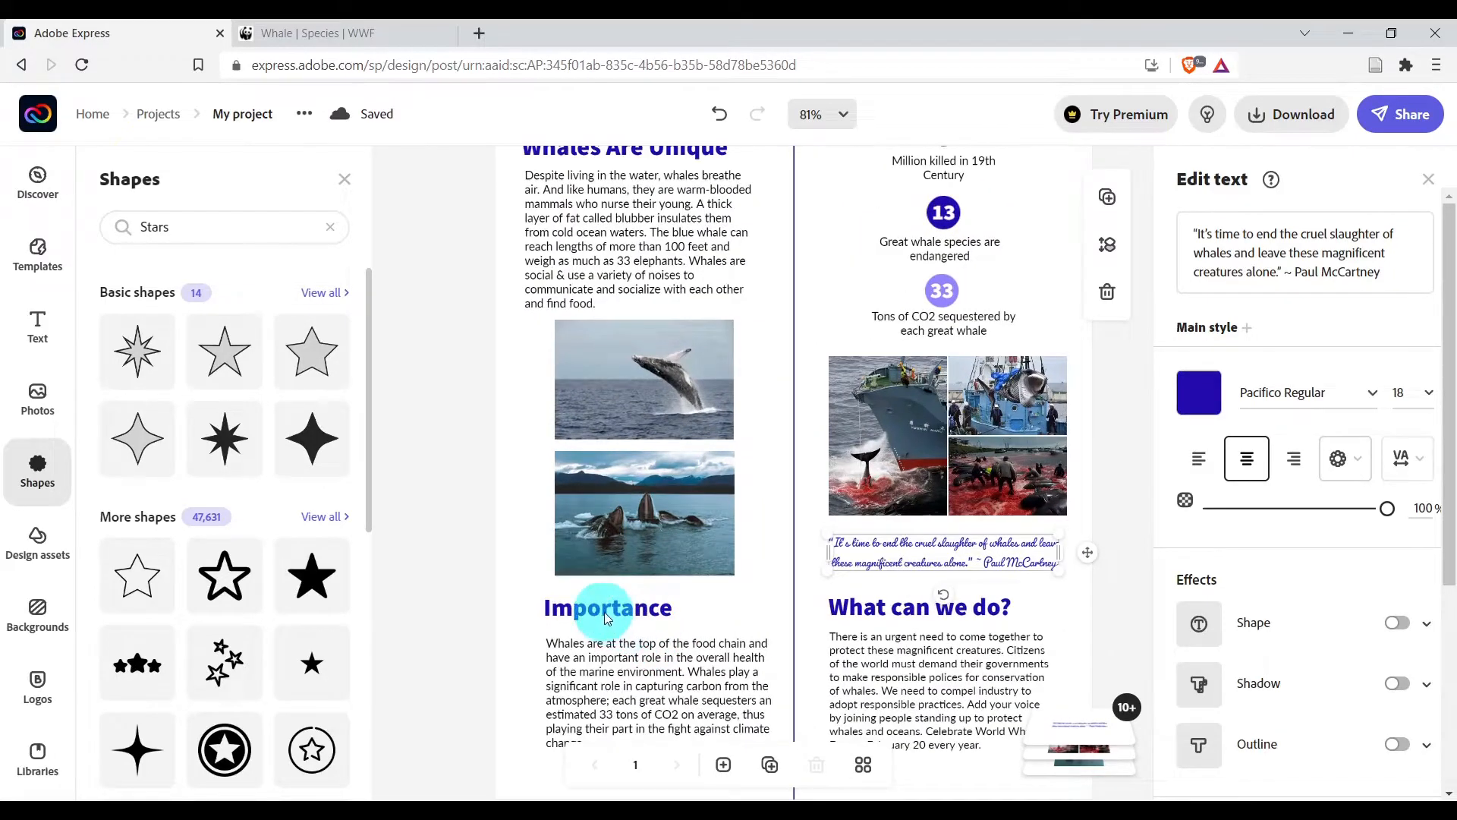
Shift the Importance heading and its paragraph slightly to the left within the left column, and close the shapes library.
left_click_drag(607, 619, 590, 608)
scroll(812, 524, "up", 6)
scroll(817, 517, "down", 5)
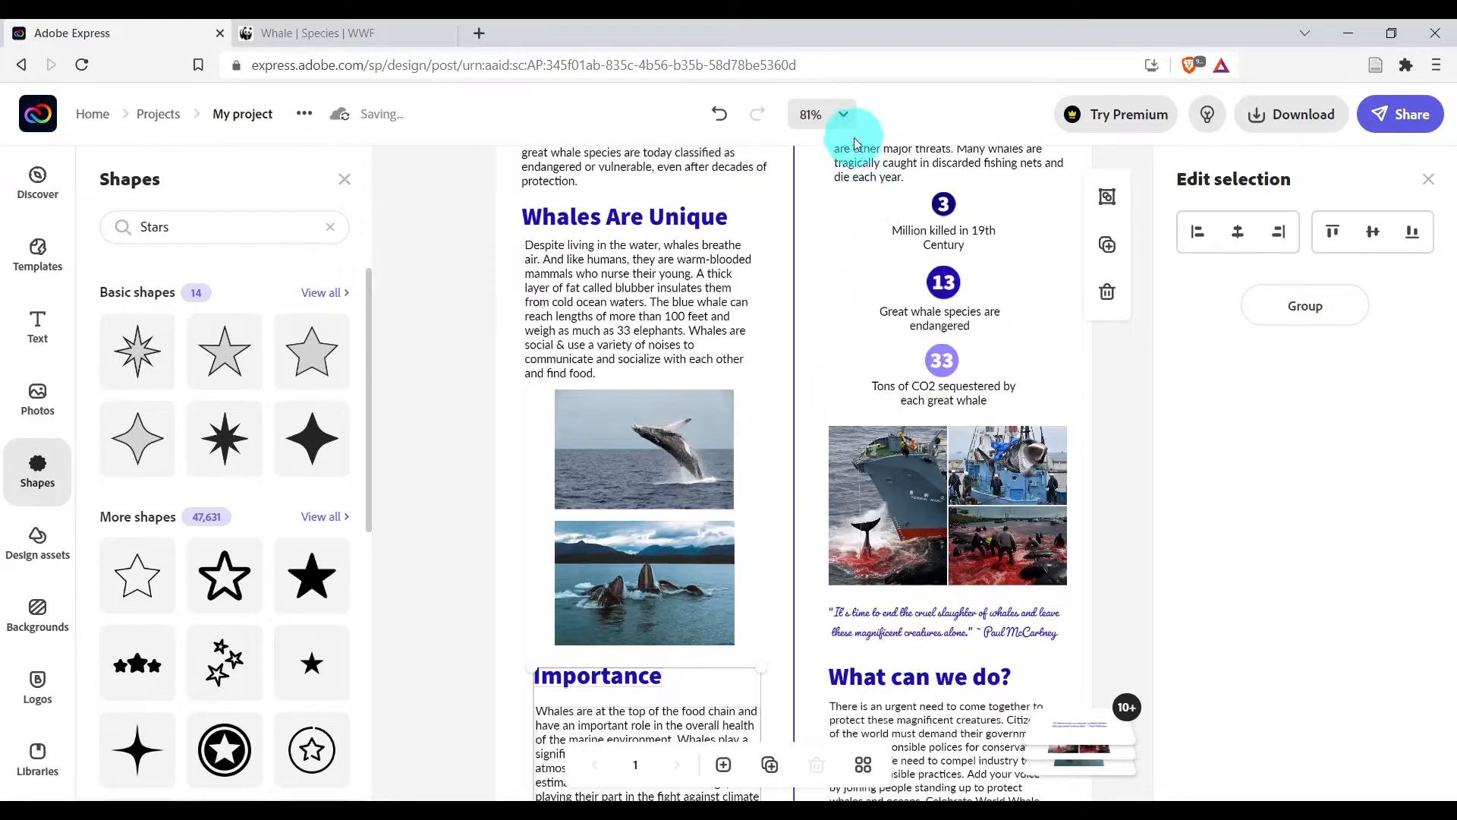
left_click(841, 115)
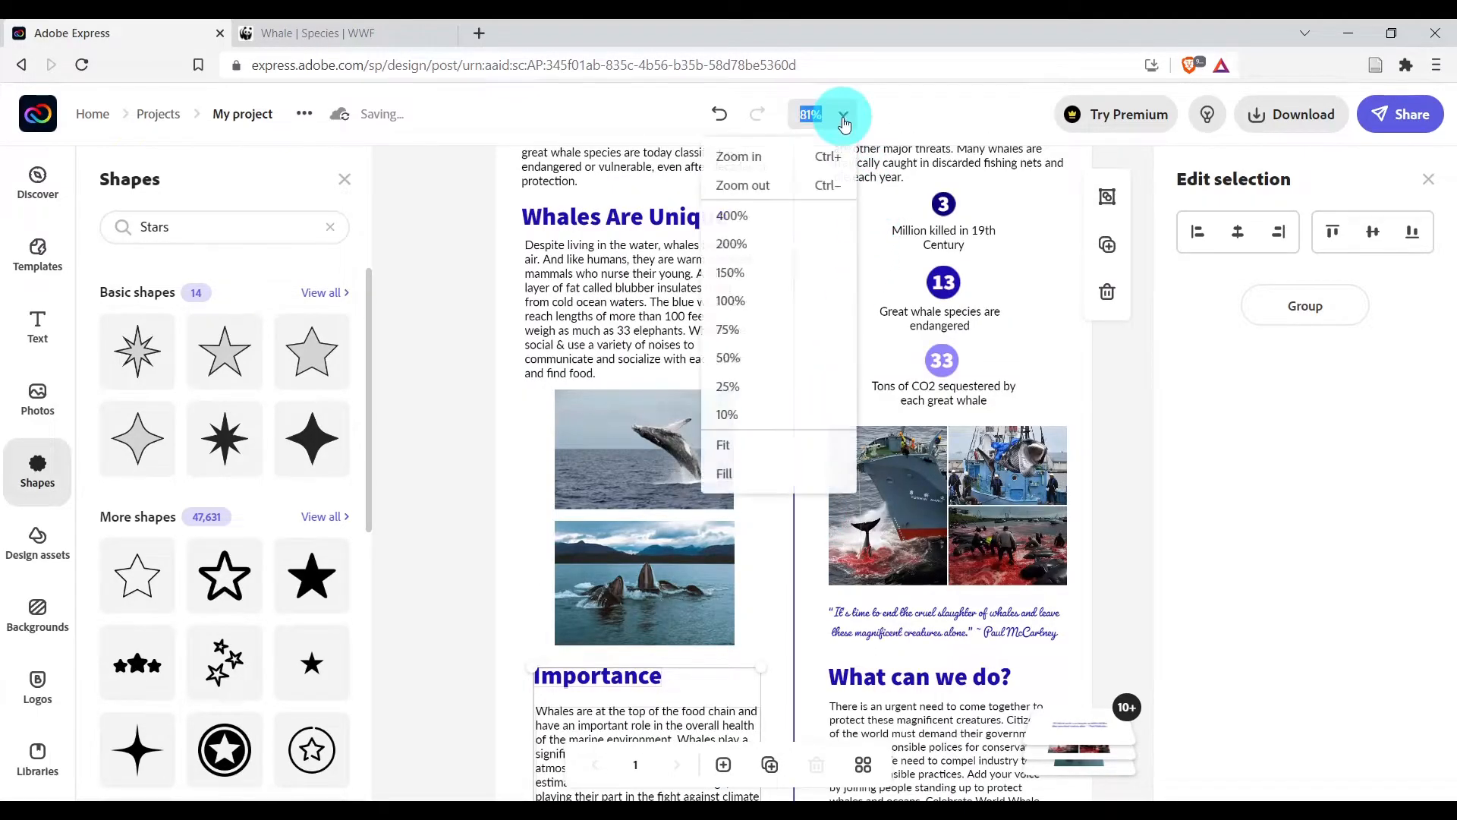
left_click(743, 445)
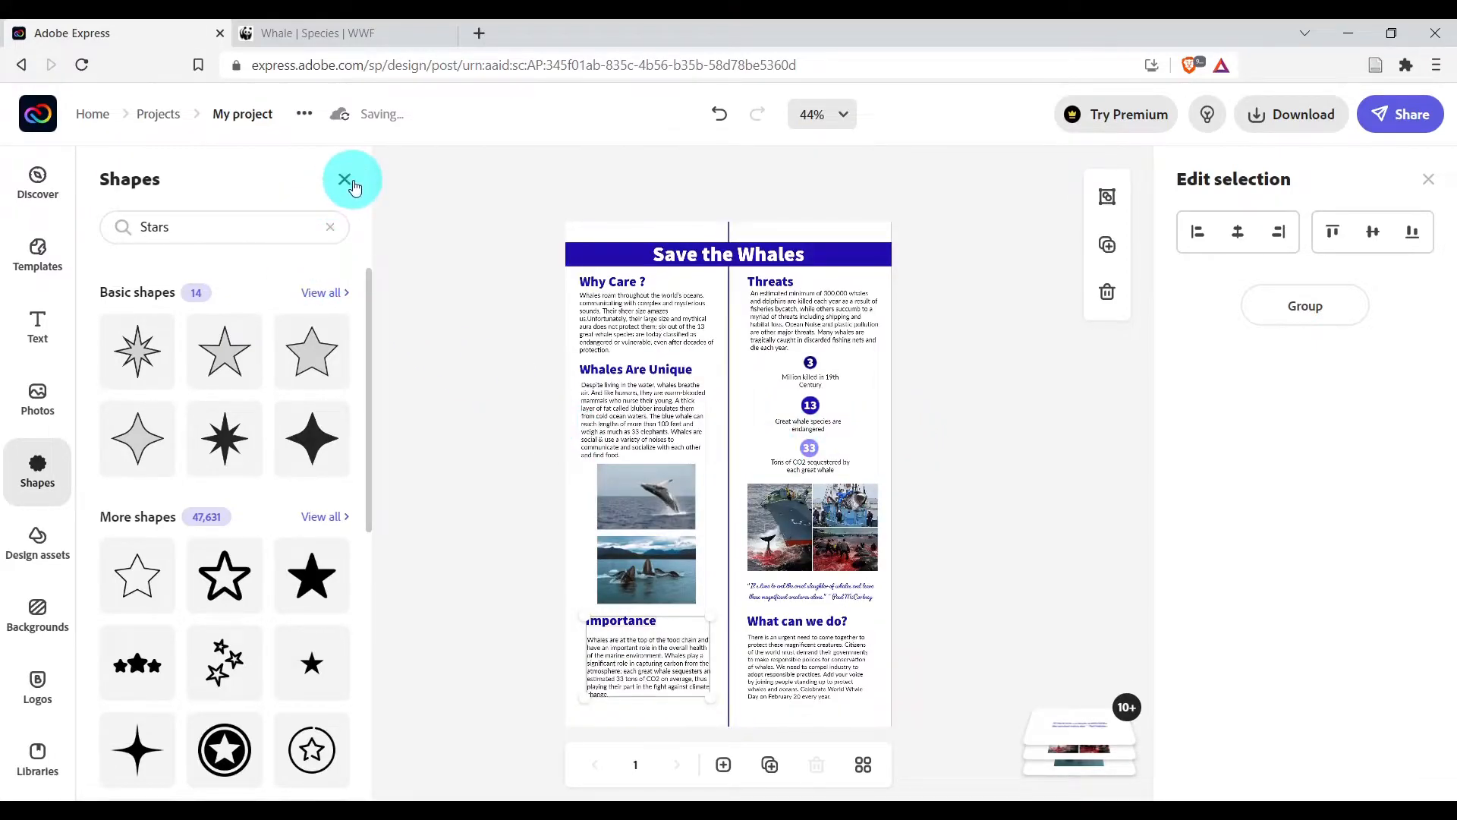
left_click(344, 180)
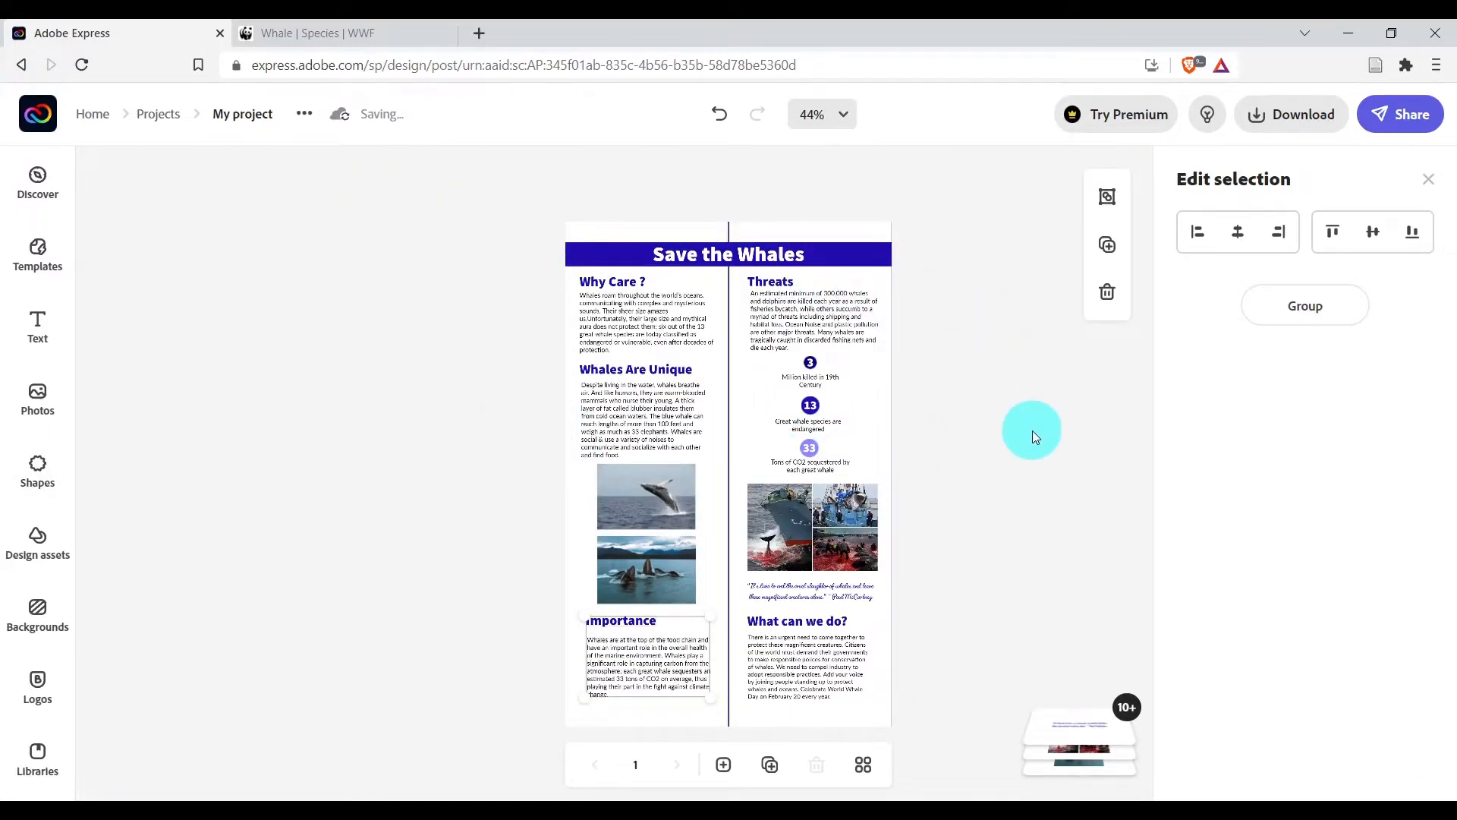
Try a stock photo of a breaching whale as the right column's background, searching for "whale", and undo it.
left_click(879, 389)
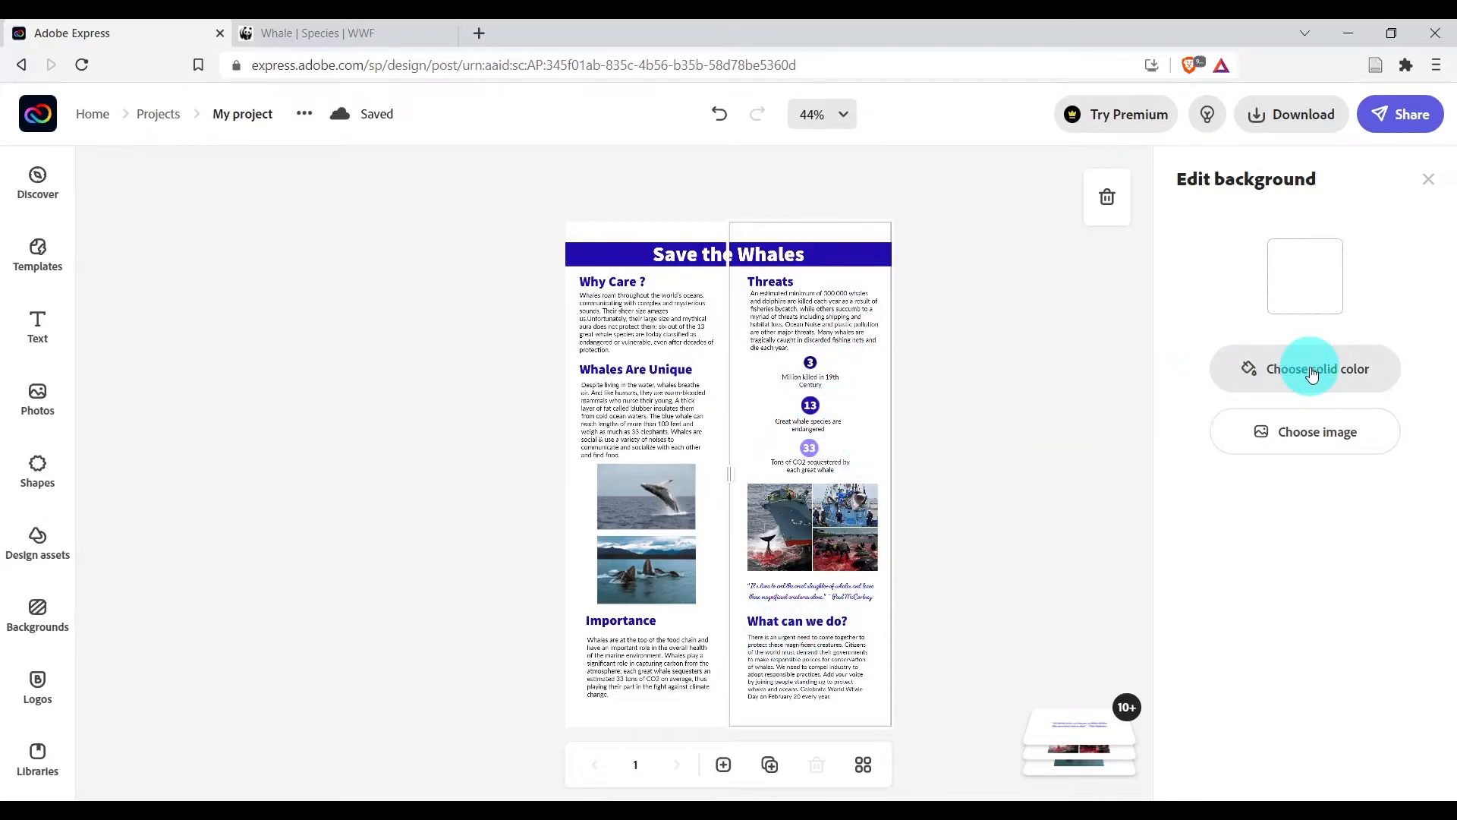
left_click(1341, 431)
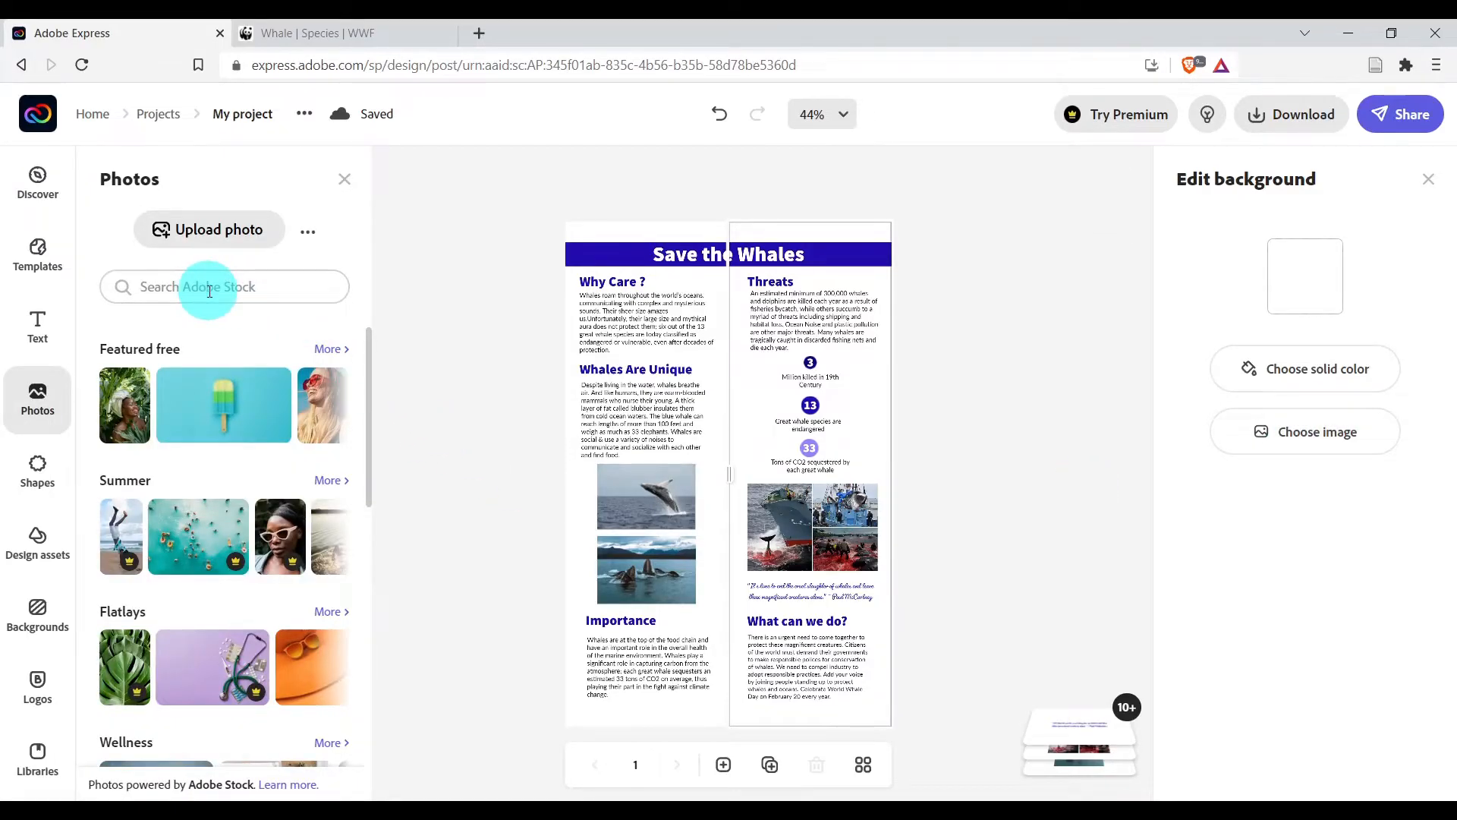
key("Return")
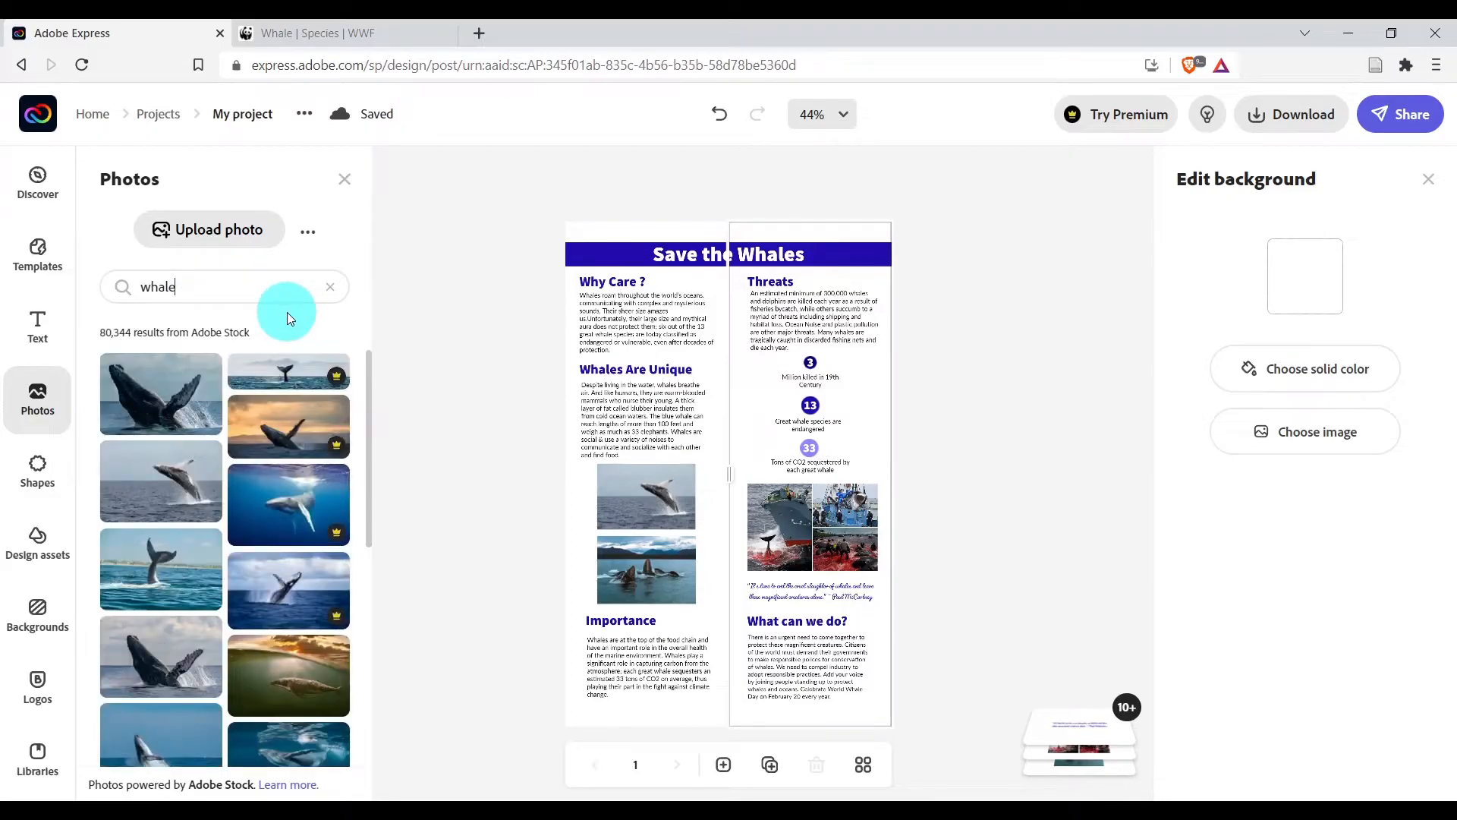
left_click(173, 401)
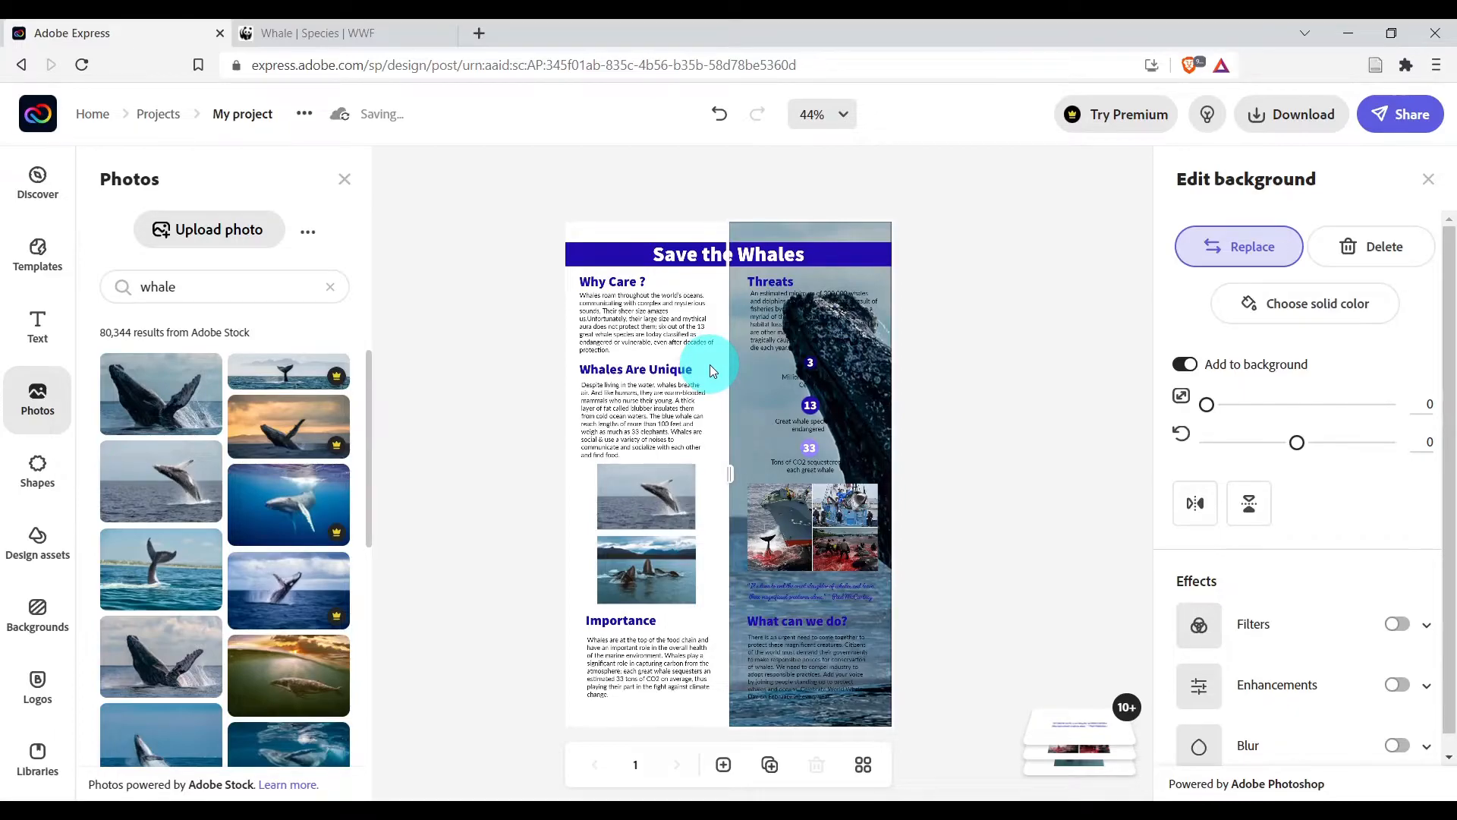
left_click(719, 125)
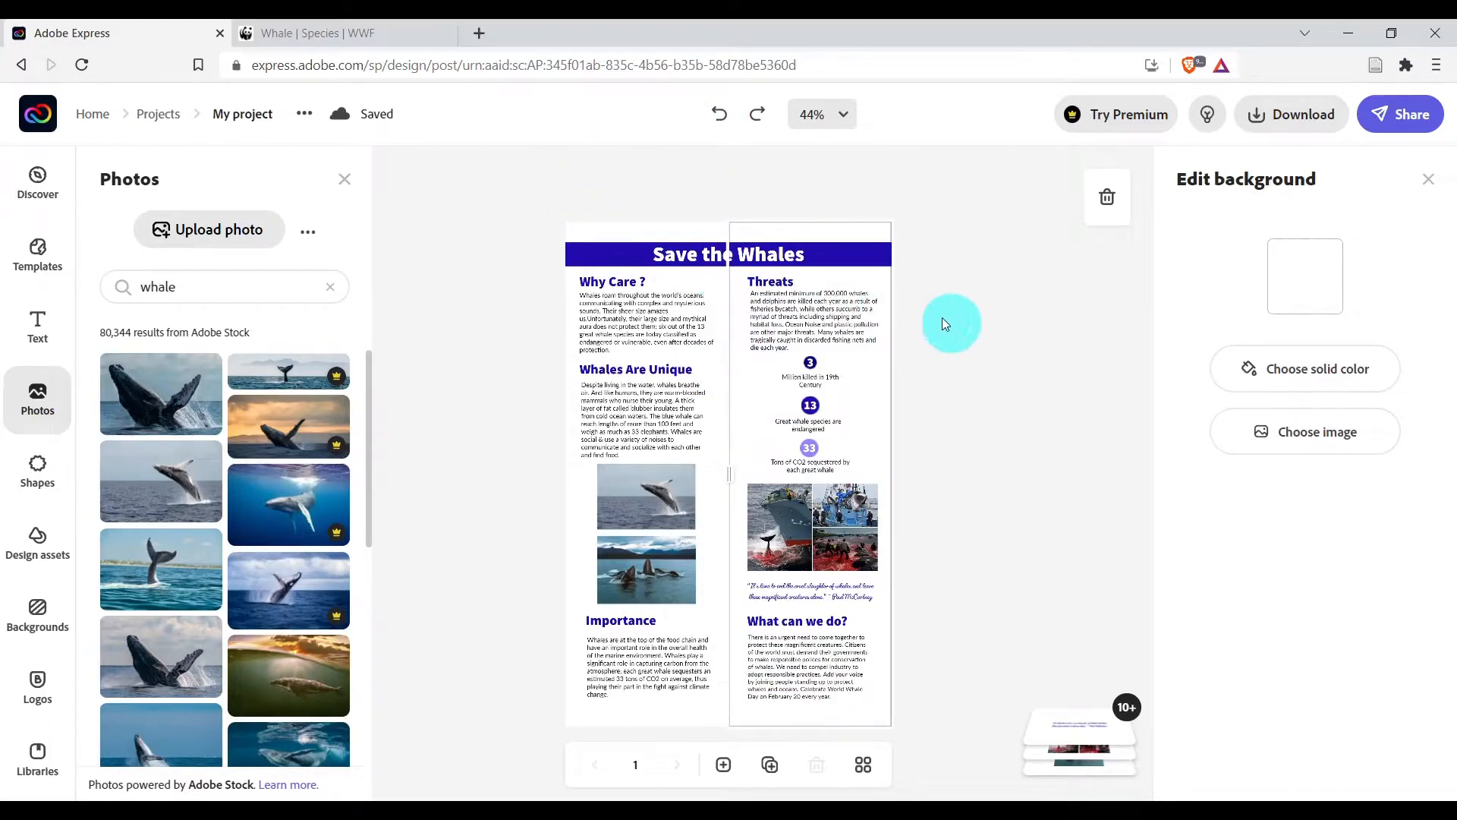
Set the right column's background to the solid light blue #BAD8F2.
left_click(1314, 378)
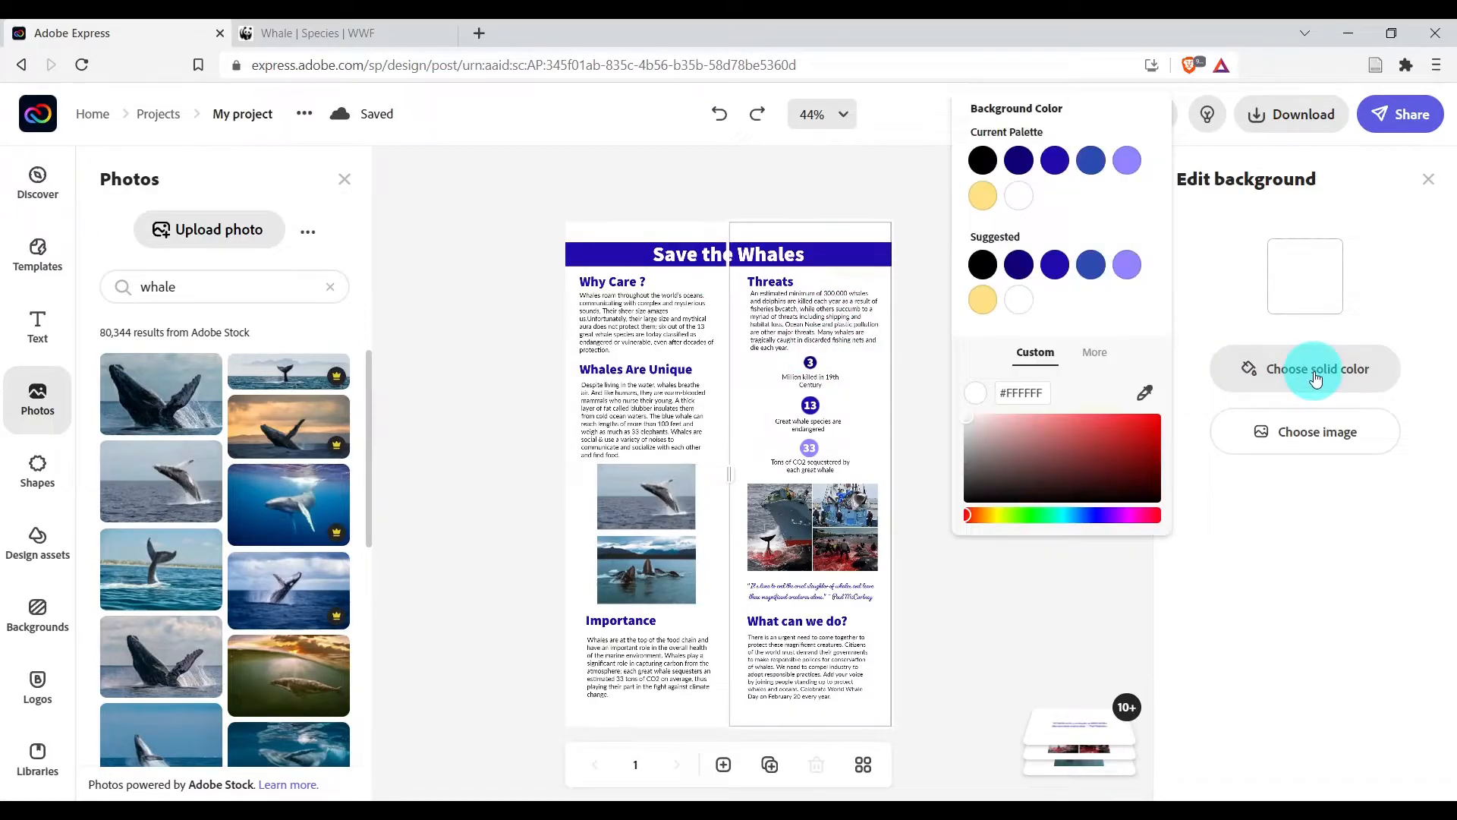
left_click(1071, 519)
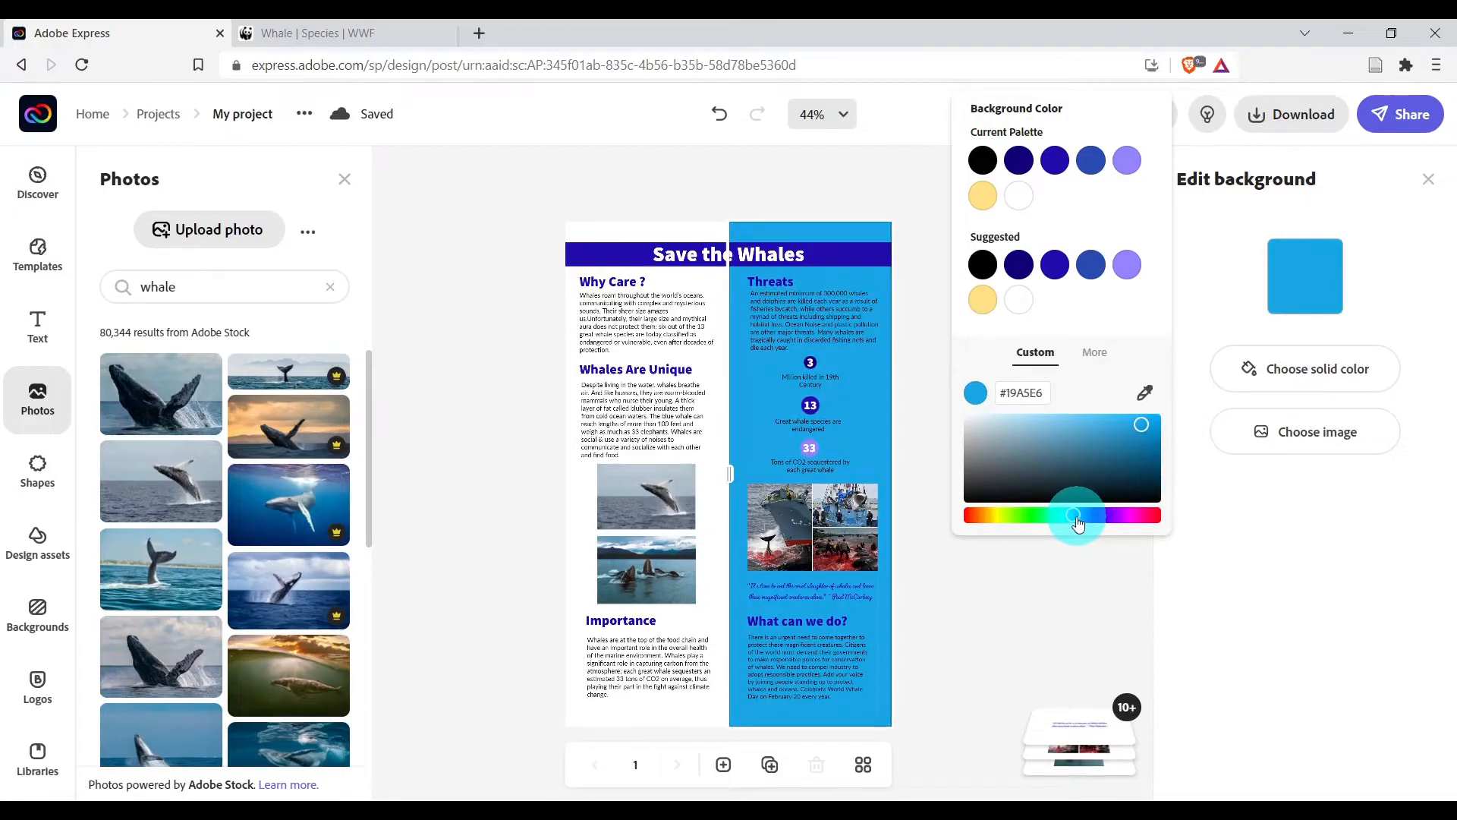
left_click(1012, 428)
left_click(1003, 424)
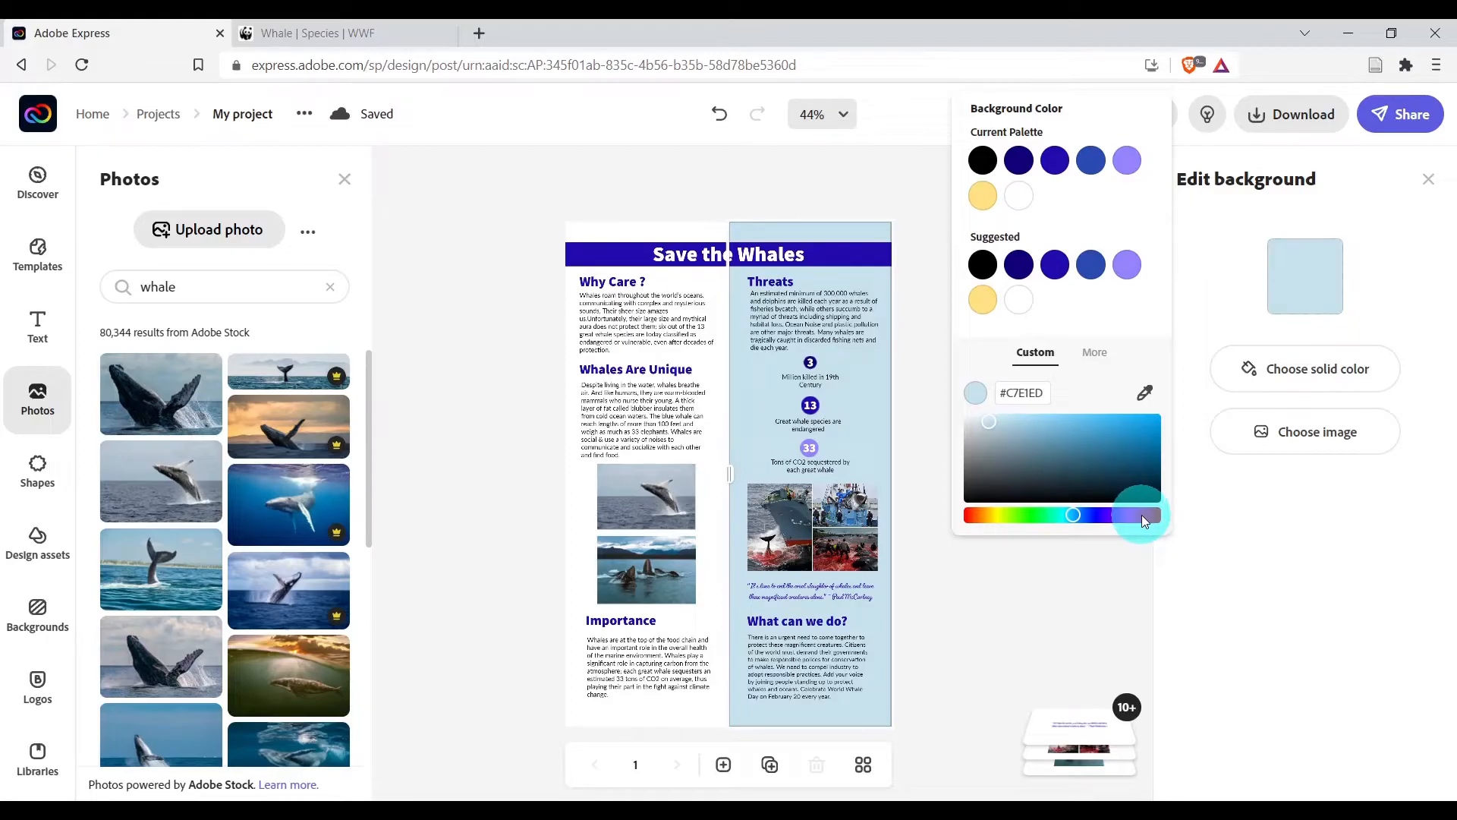
left_click_drag(1043, 393, 1010, 391)
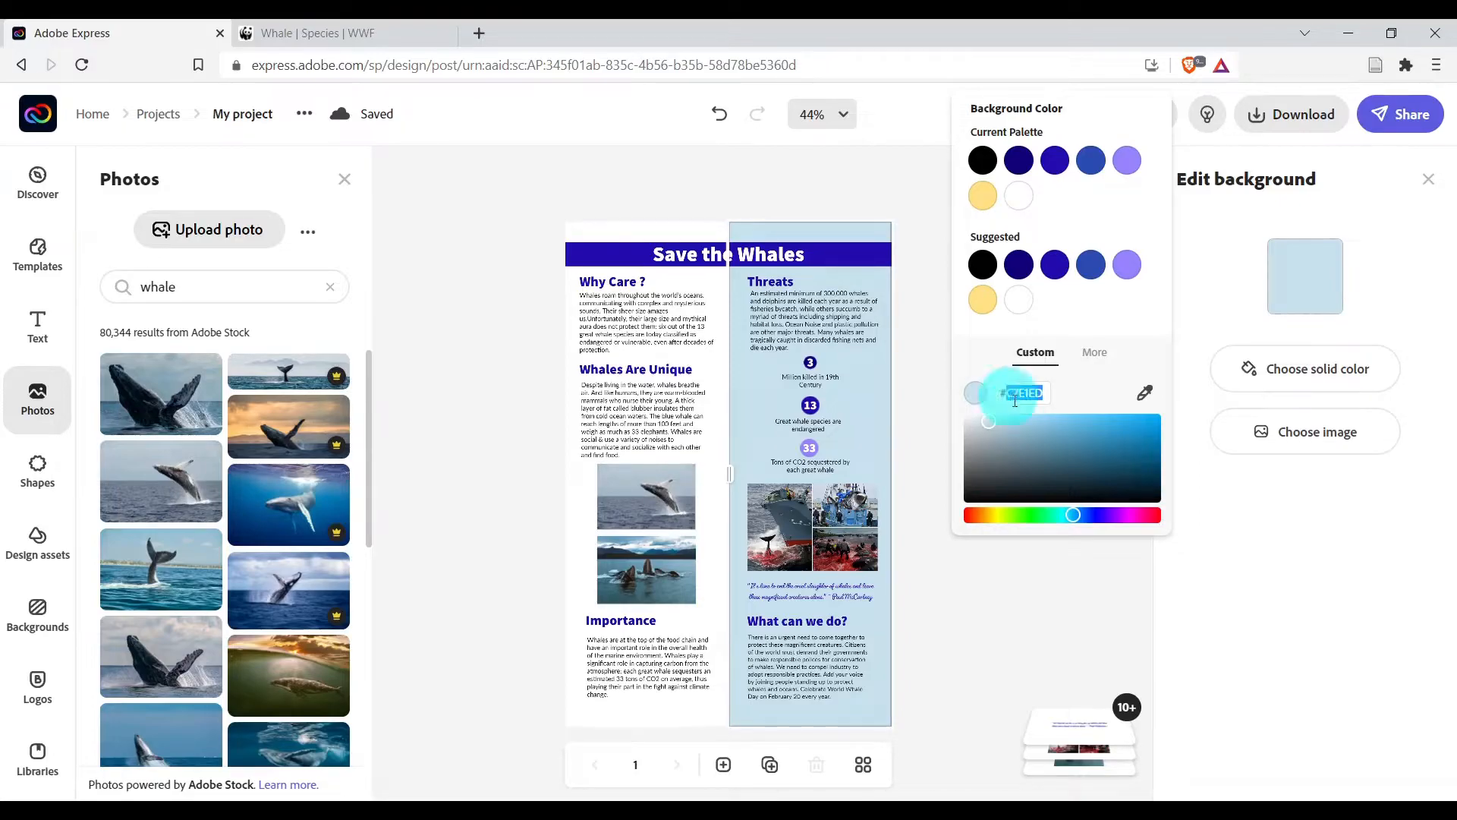
left_click(715, 407)
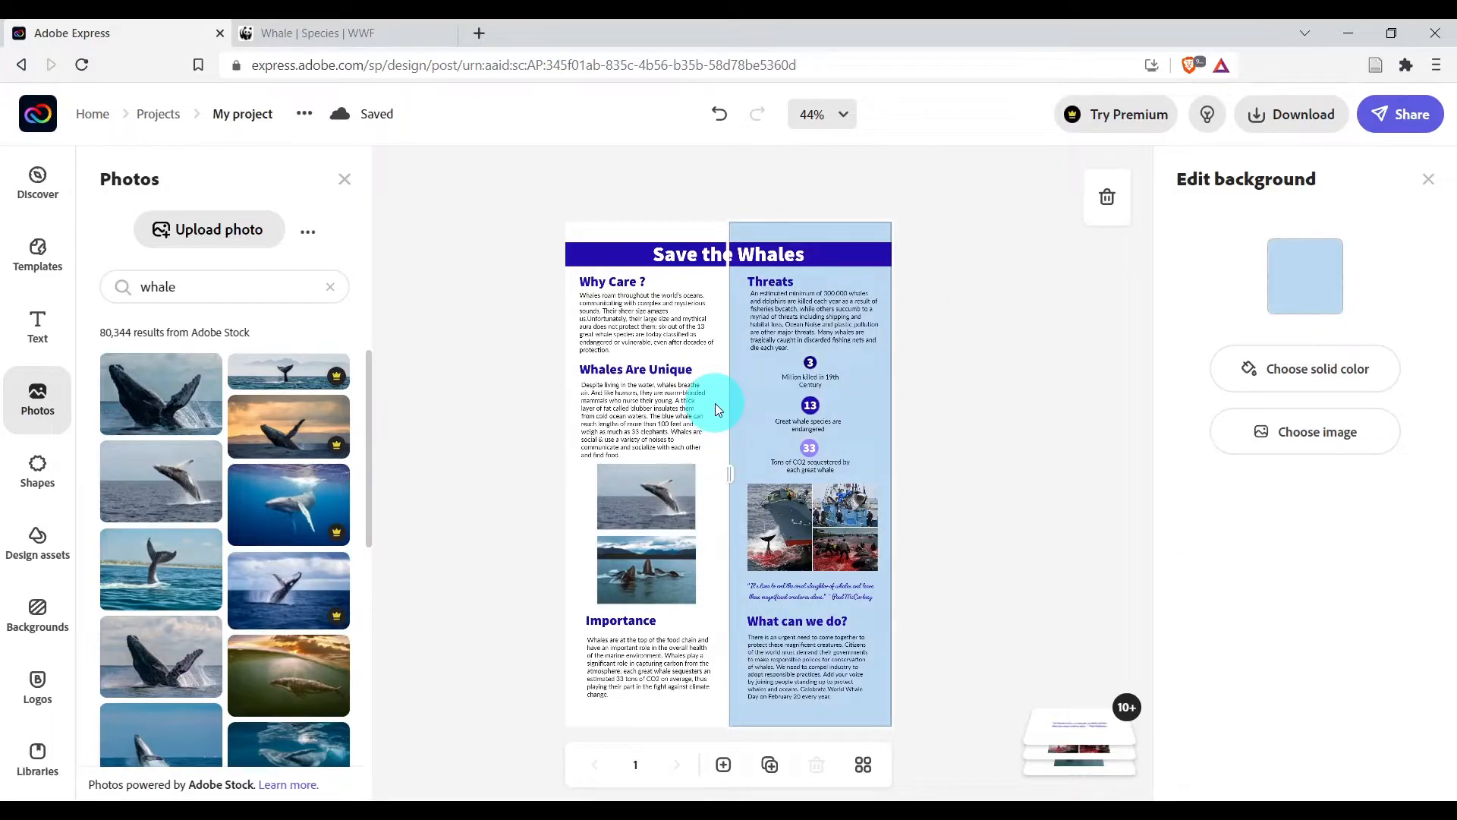
Give the left column's background the same light blue, #BAD8F2, from the current palette.
left_click(716, 404)
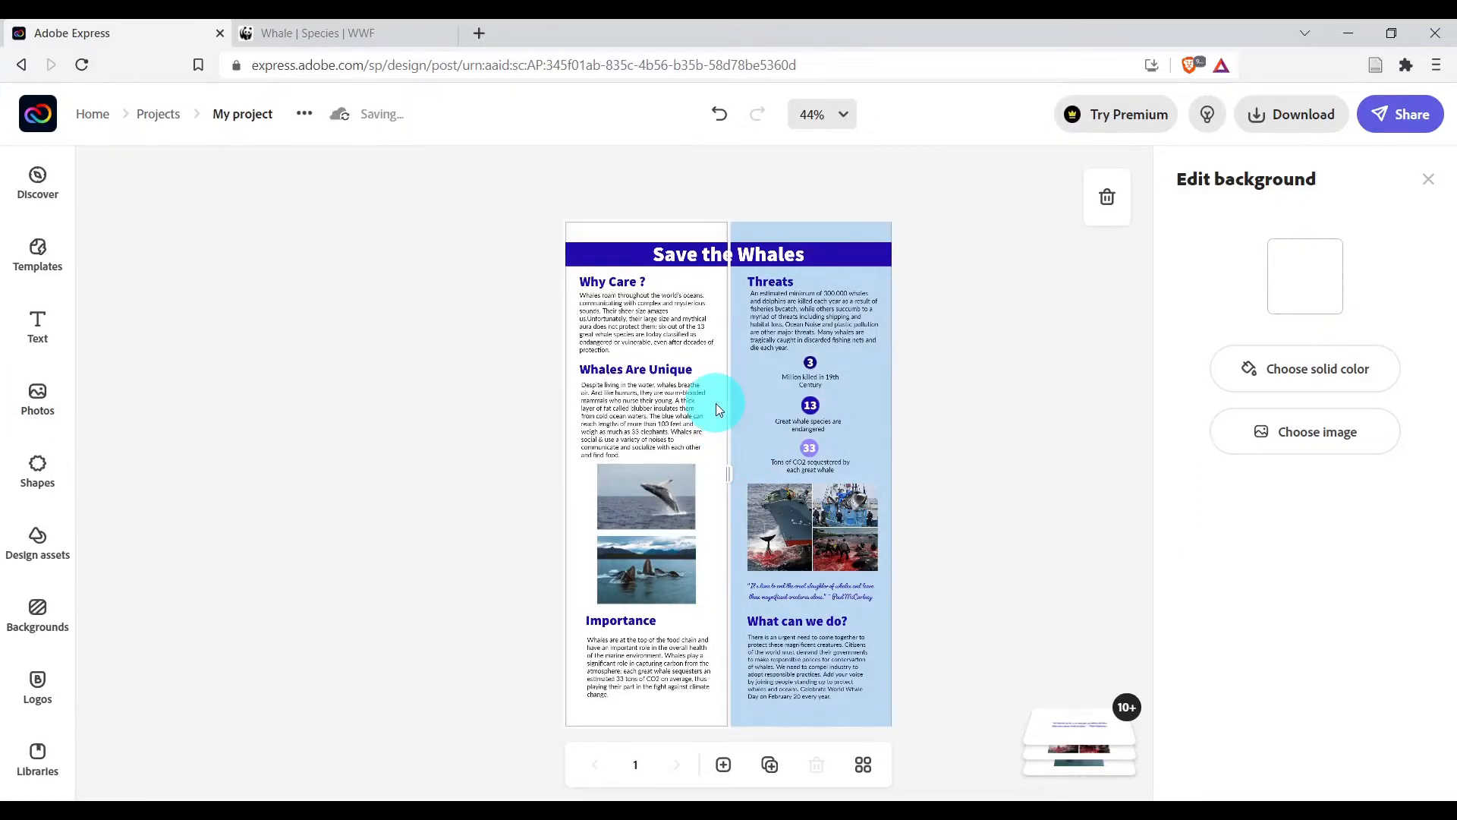
left_click(1367, 380)
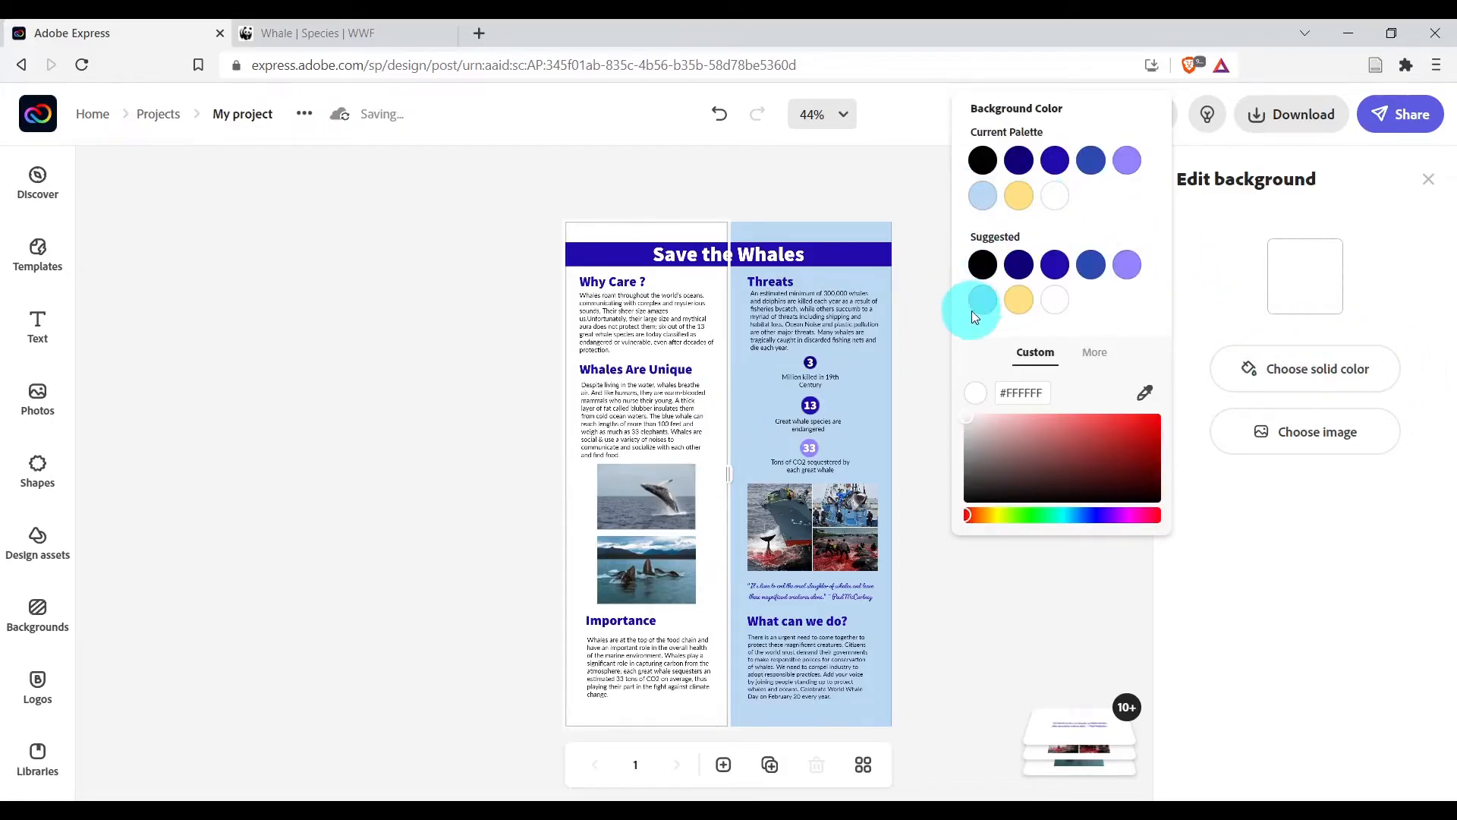
left_click(983, 196)
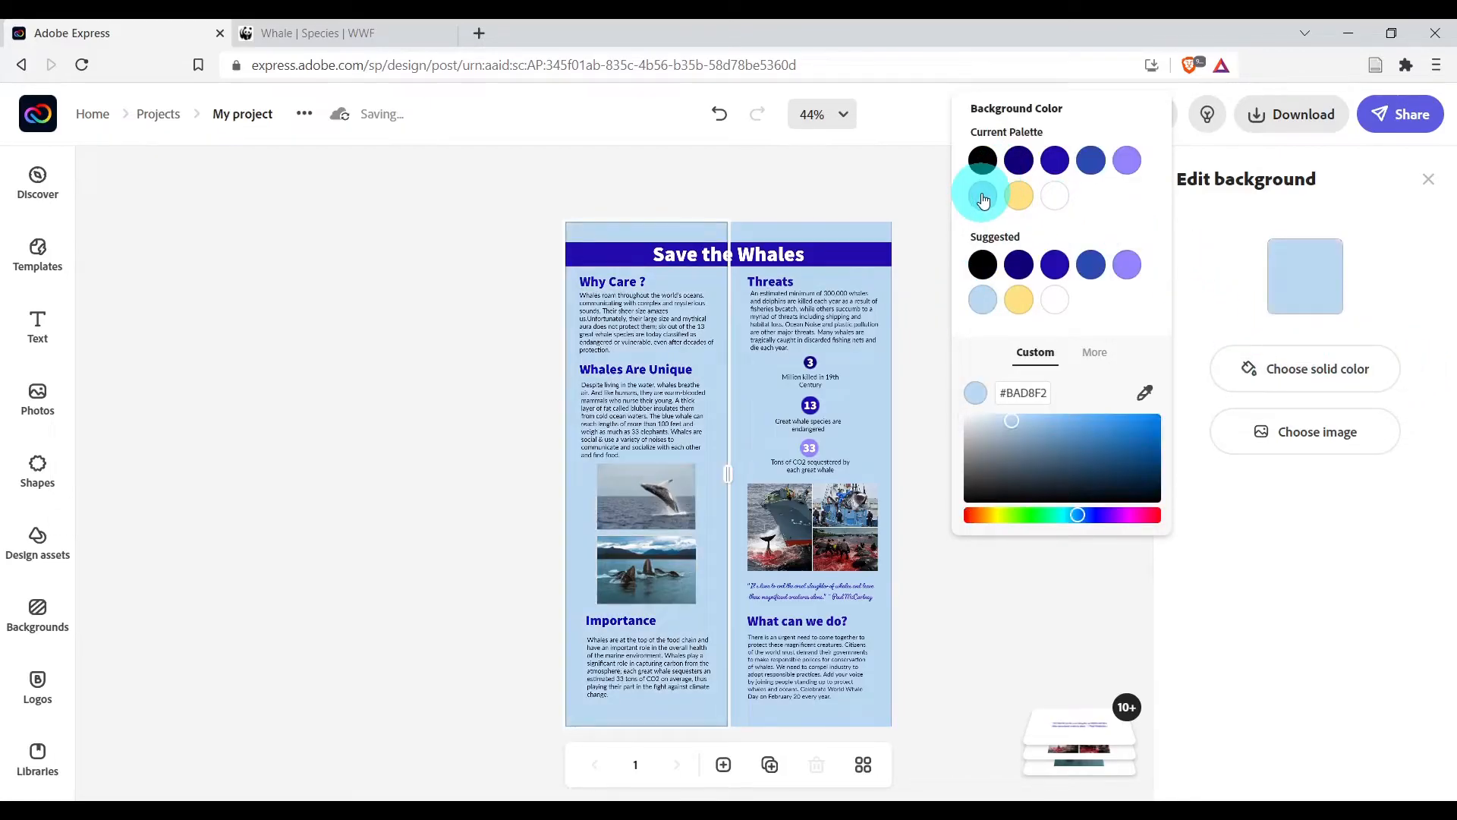
left_click(328, 314)
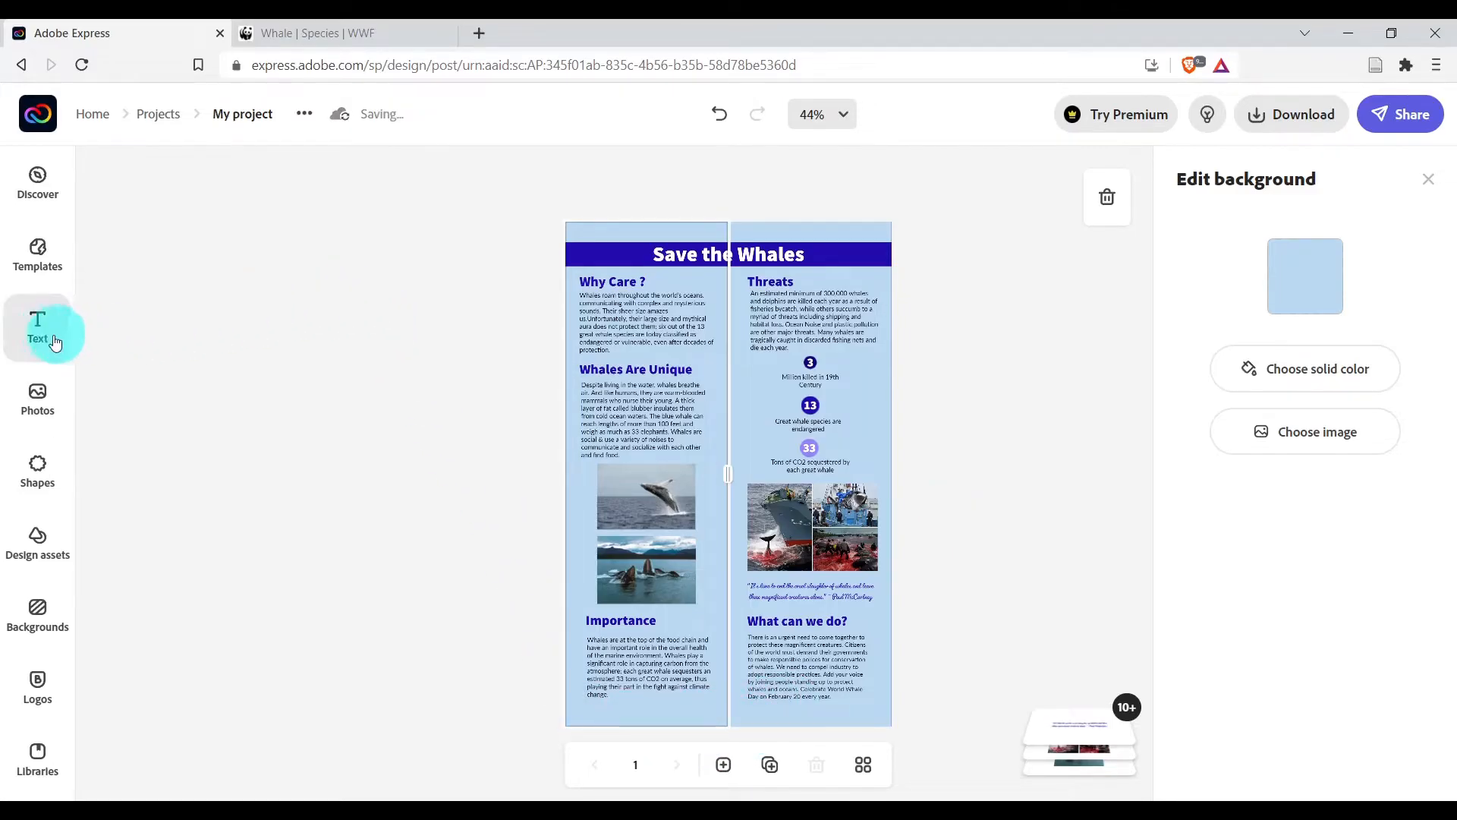
Add a new text box in Lato Regular at size 17.4.
left_click(33, 328)
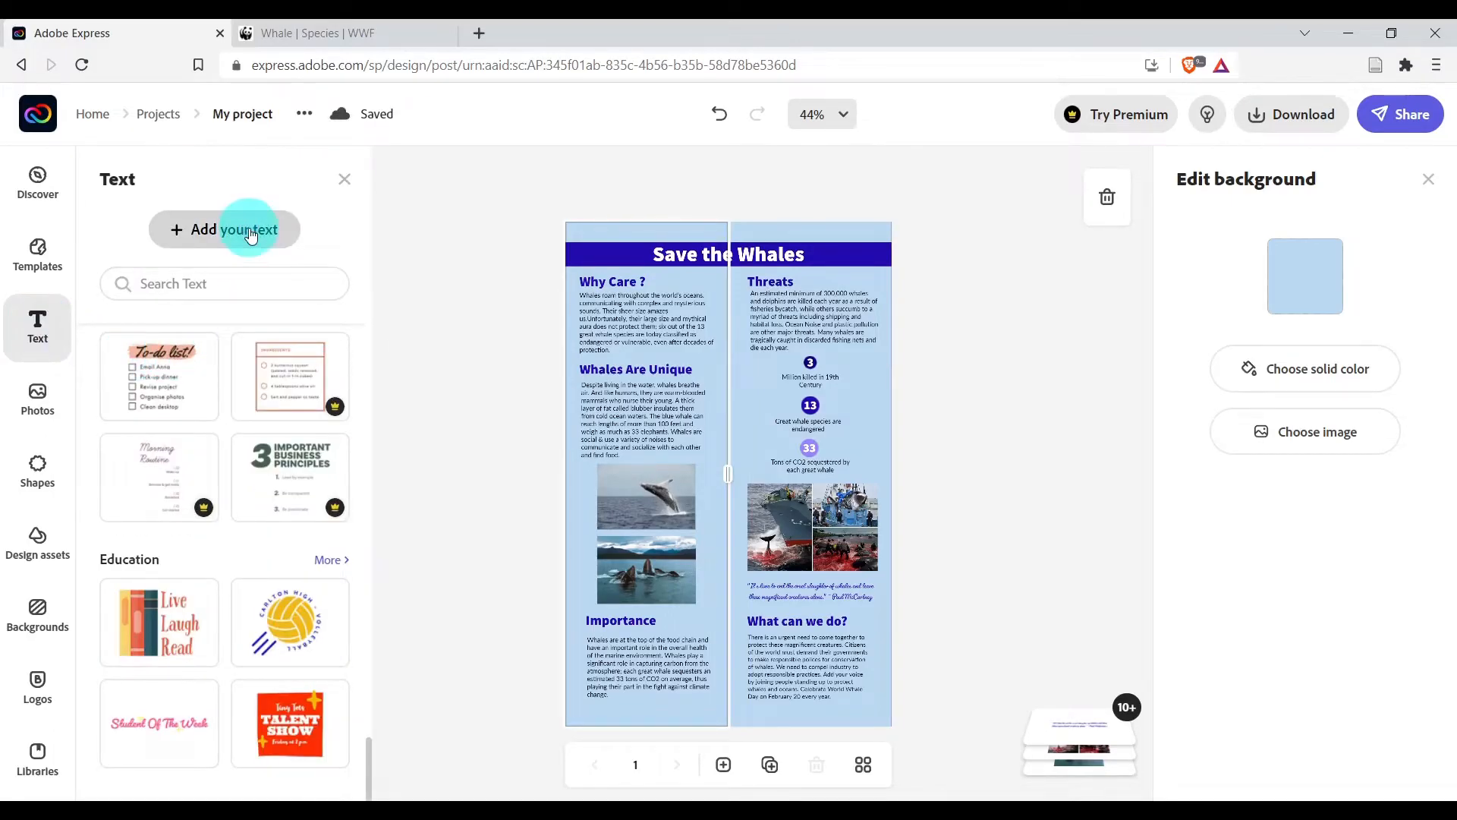
left_click(273, 230)
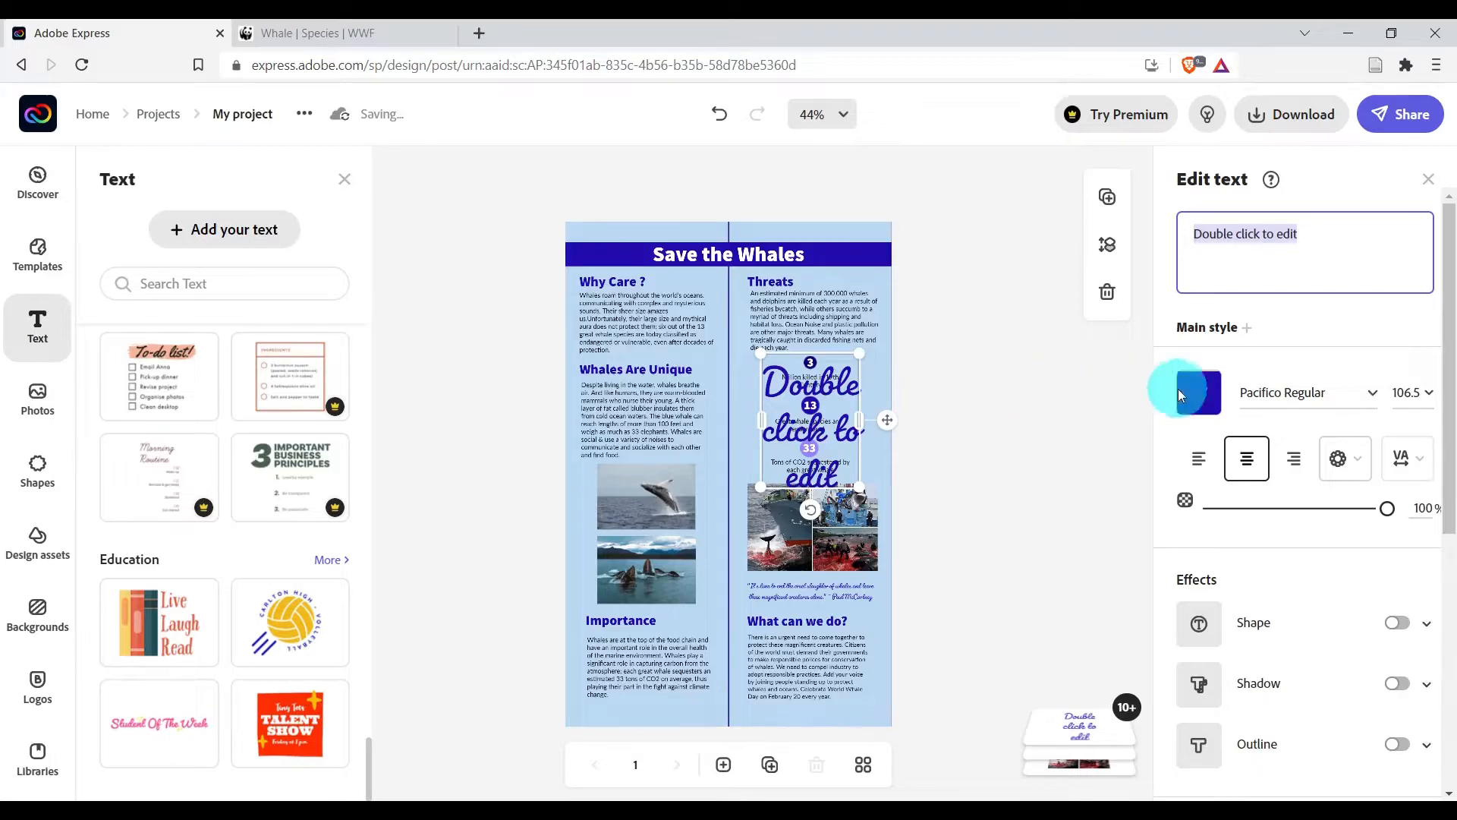
left_click(1371, 392)
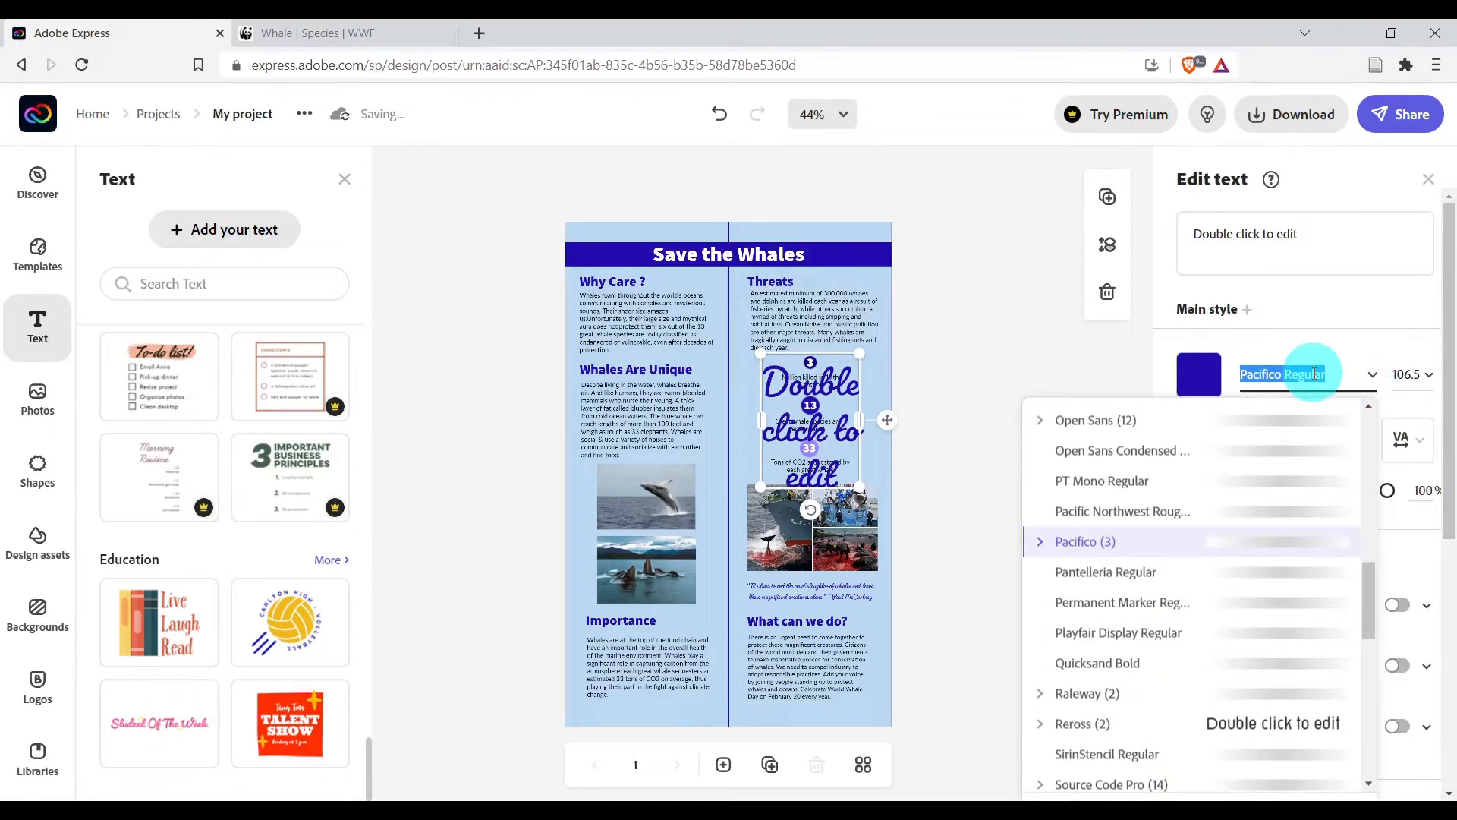
type("Lat")
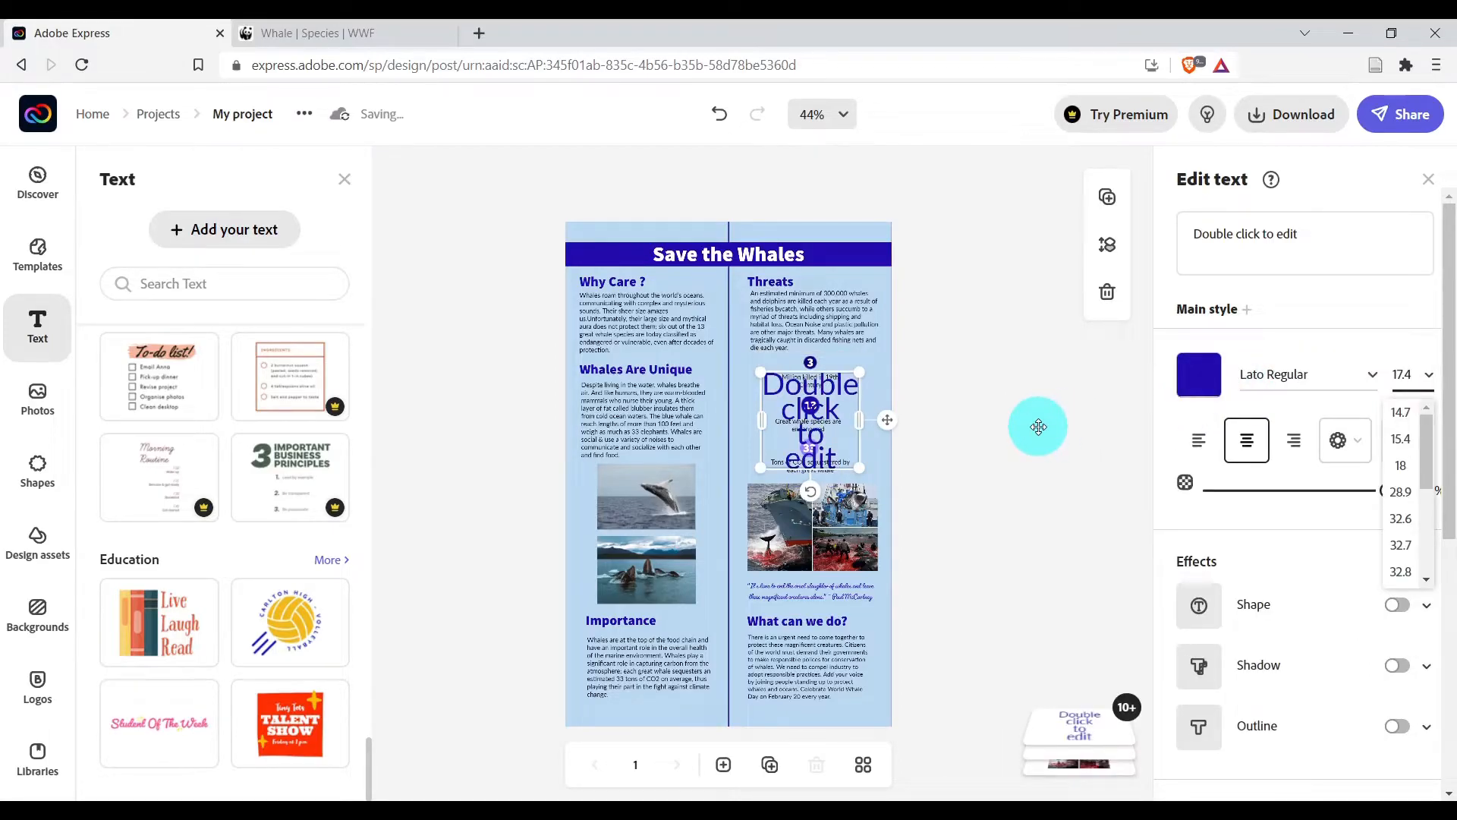
left_click(1038, 426)
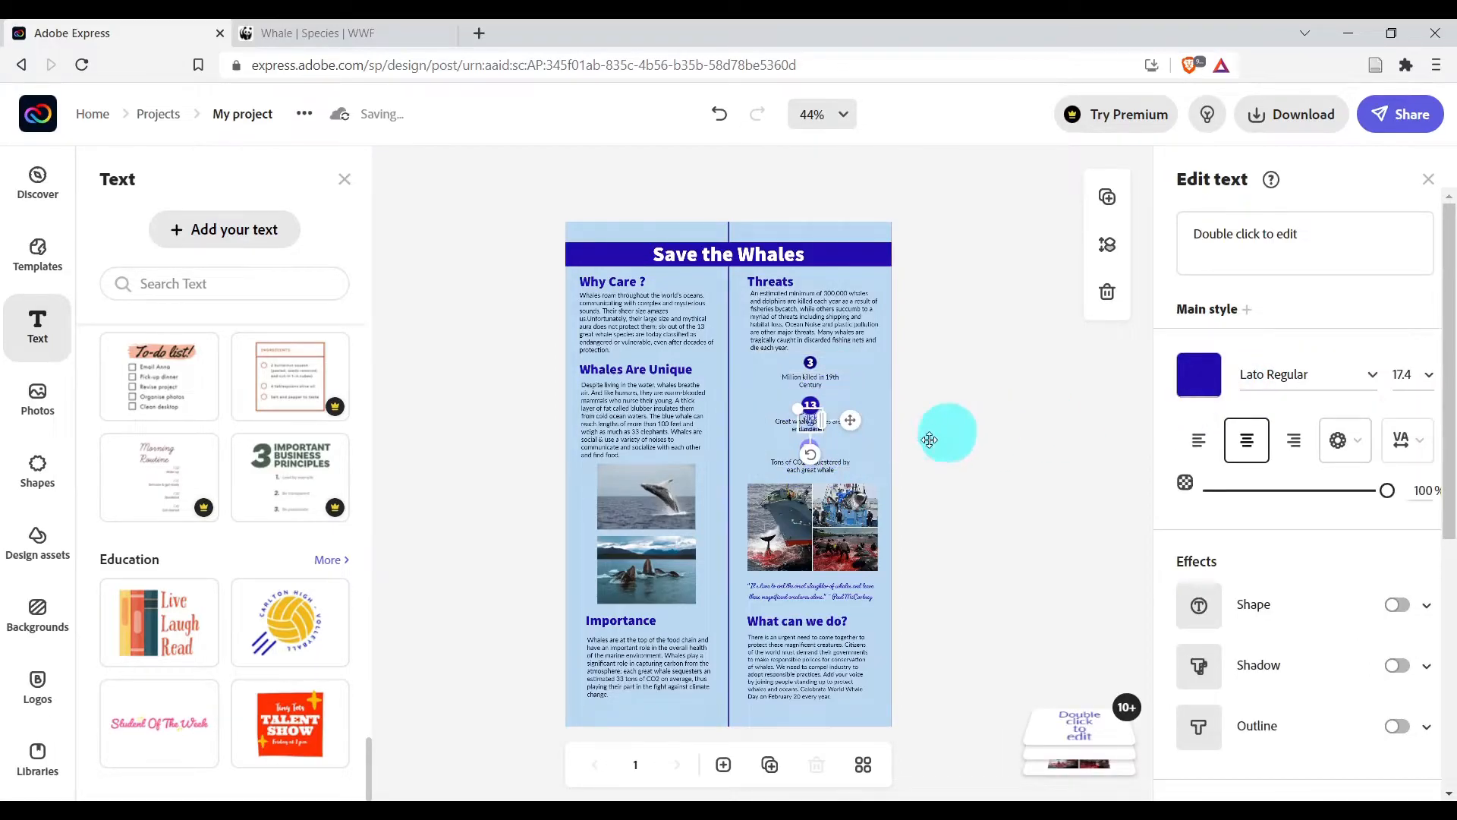
Move the new text box to the foot of the page, beside the center divider at the end of the Importance paragraph.
left_click(789, 472)
left_click_drag(789, 477, 696, 709)
scroll(696, 709, "up", 3)
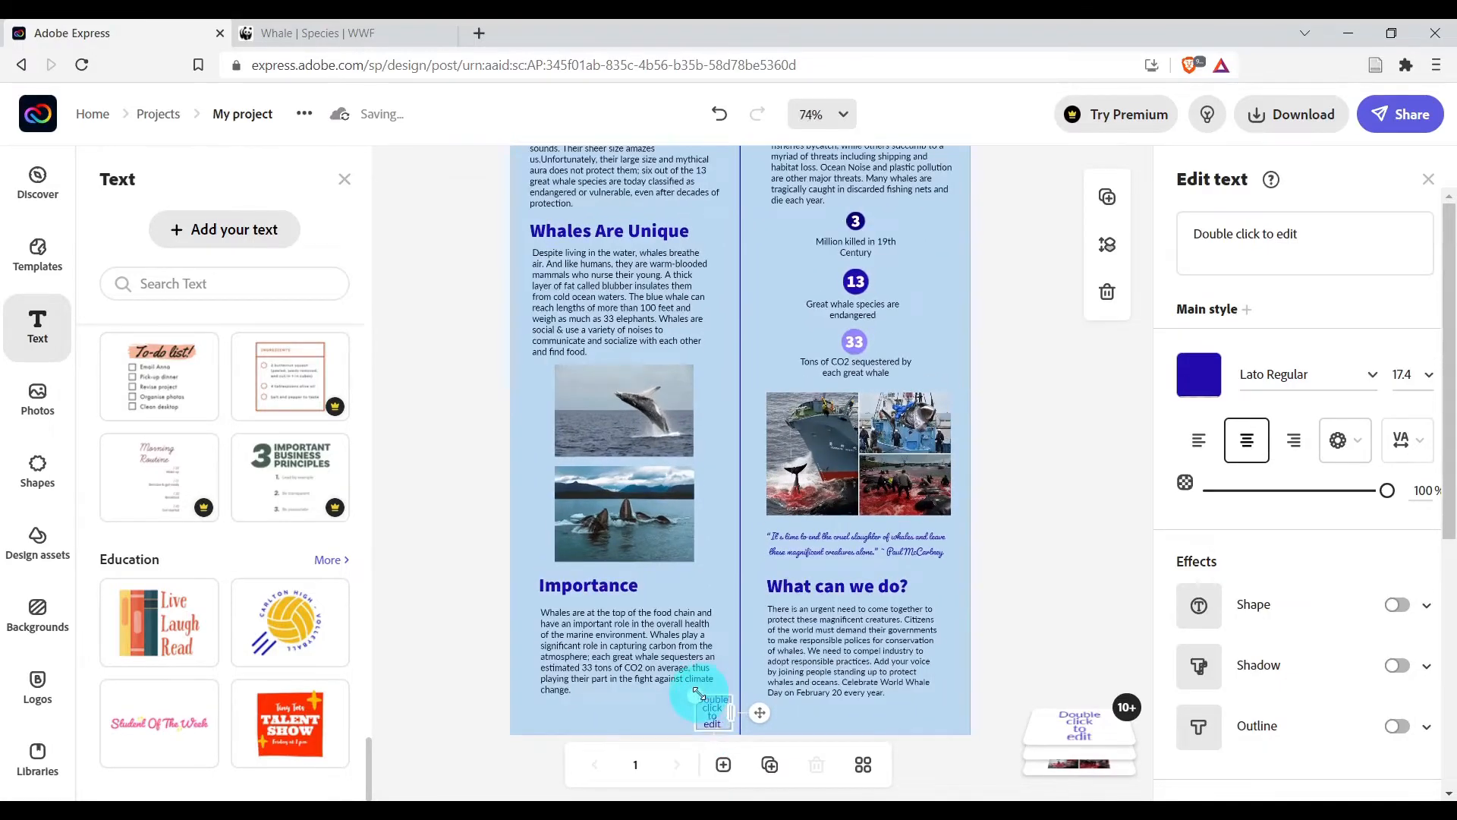
scroll(697, 693, "up", 5)
left_click(766, 674)
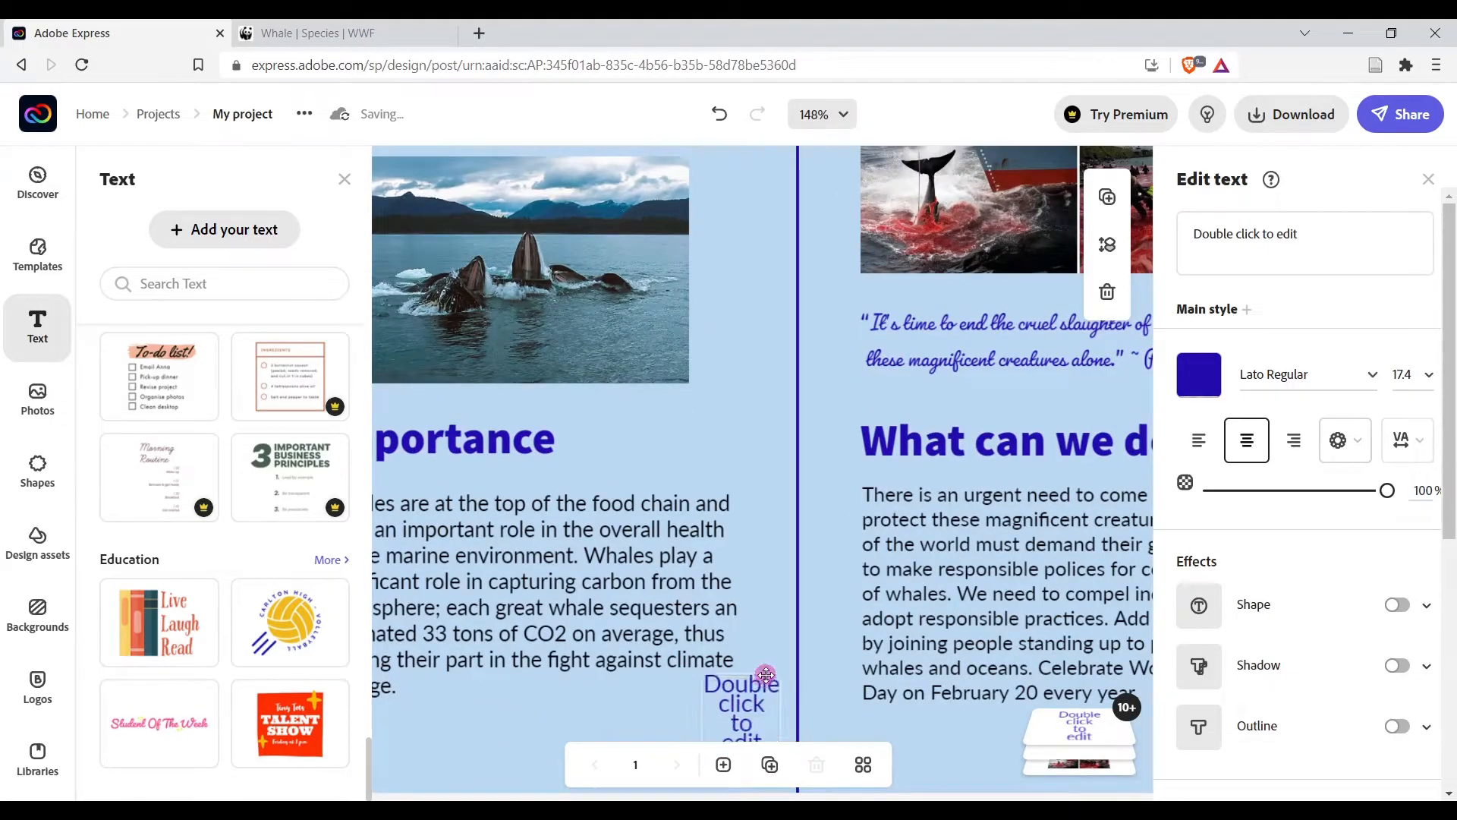
left_click_drag(765, 674, 768, 666)
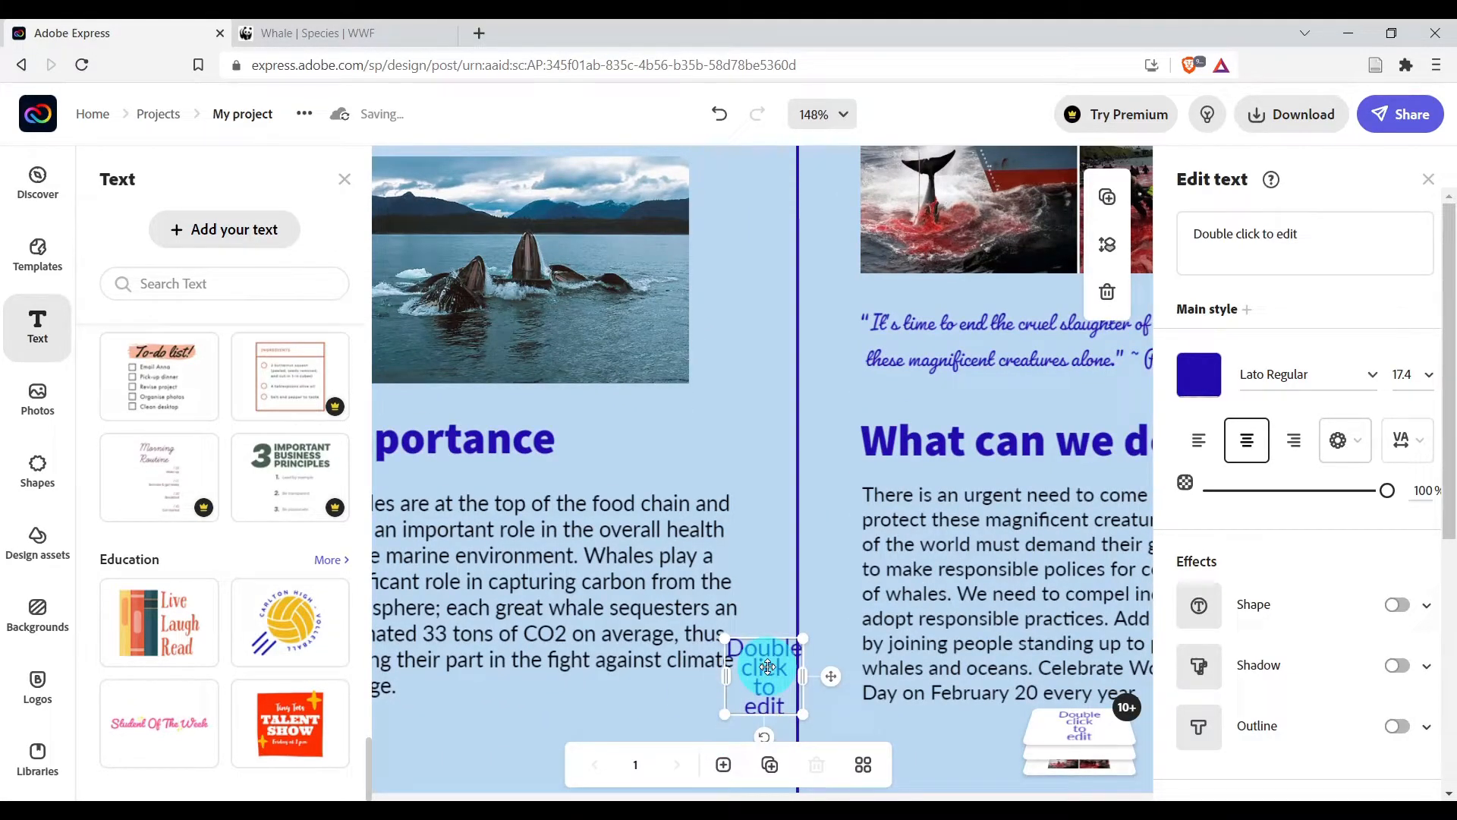
double_click(768, 667)
left_click(1331, 237)
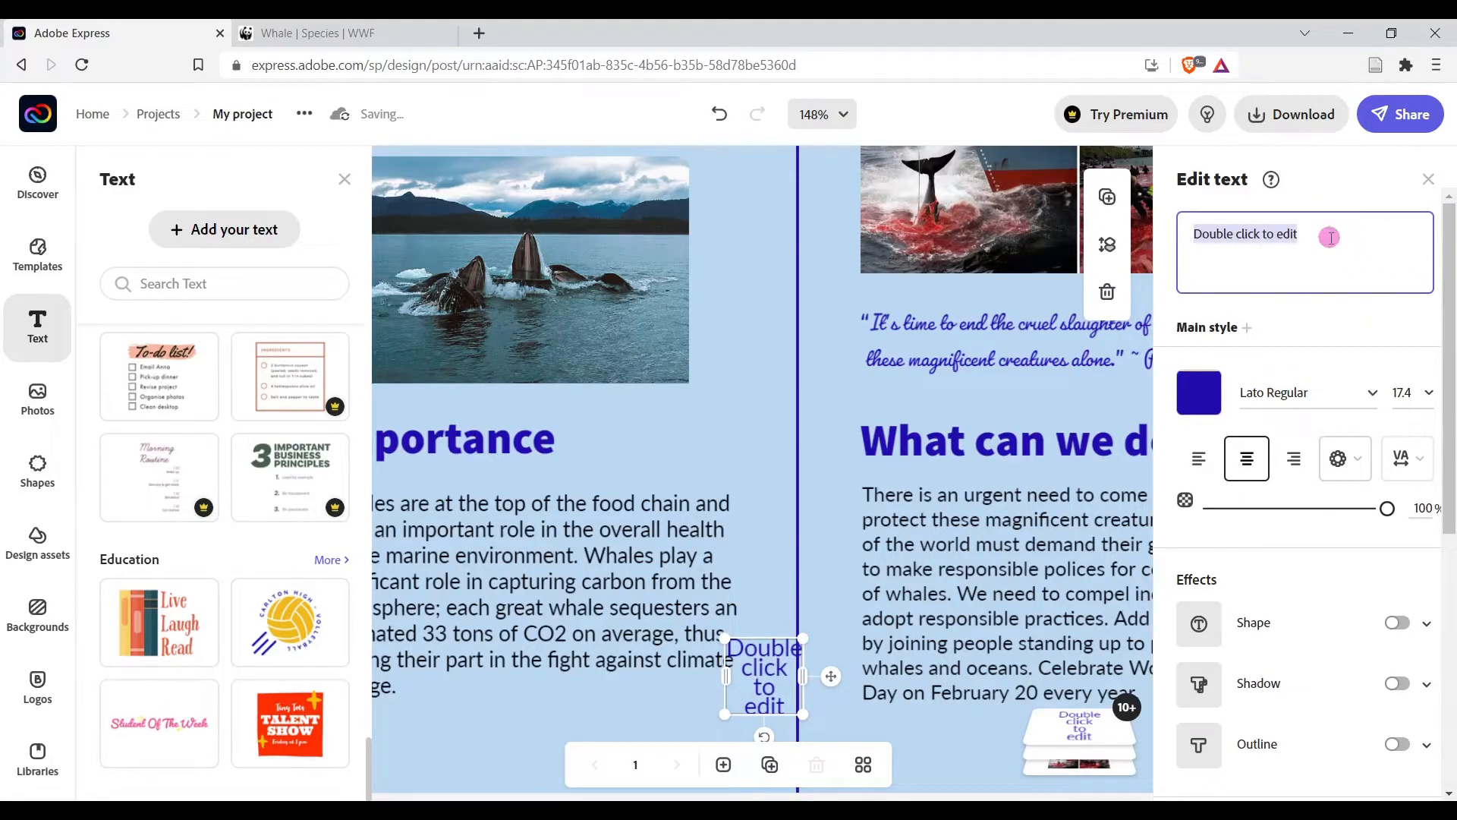
left_click_drag(1326, 237, 1189, 247)
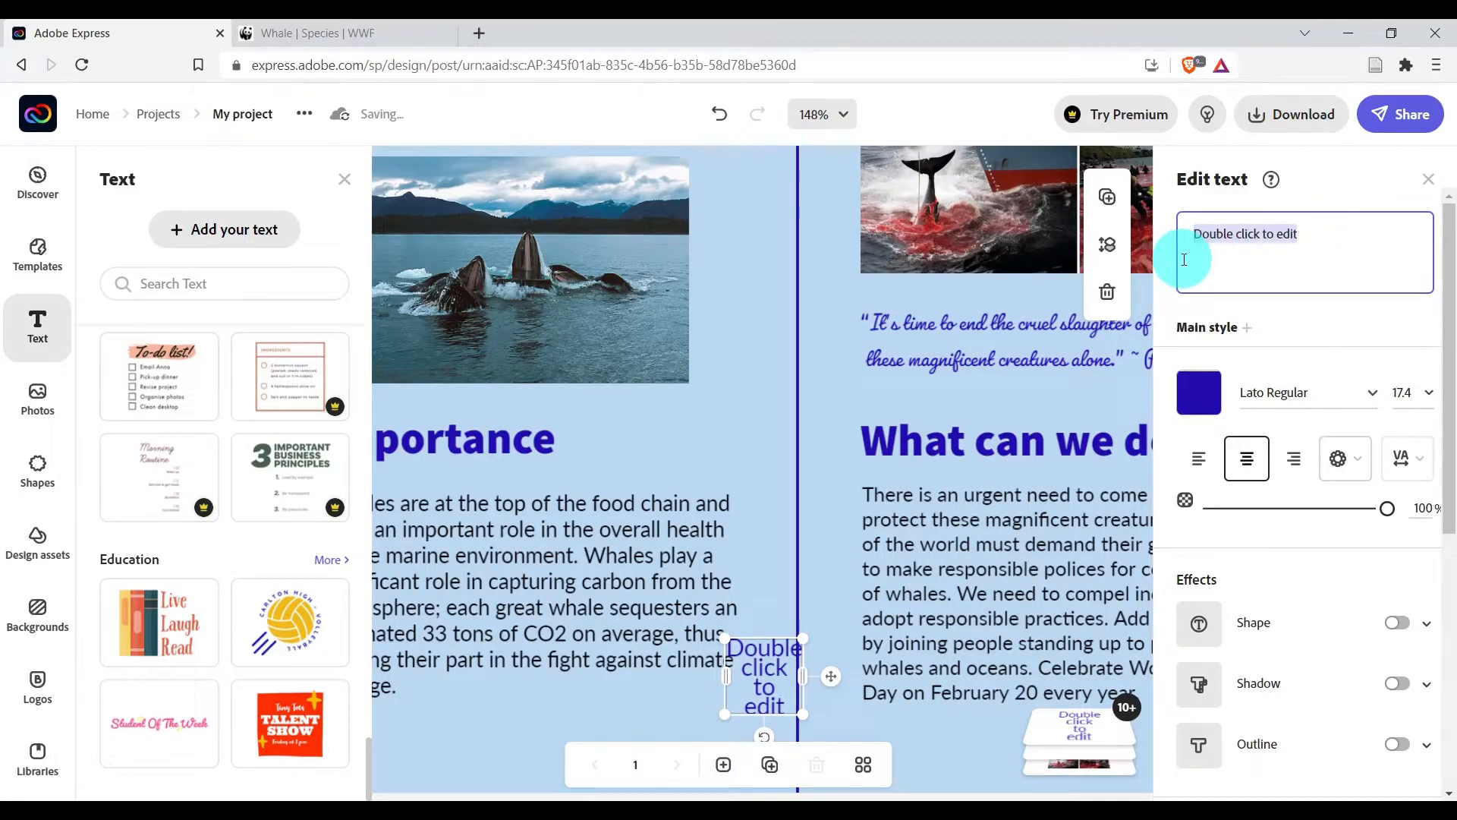
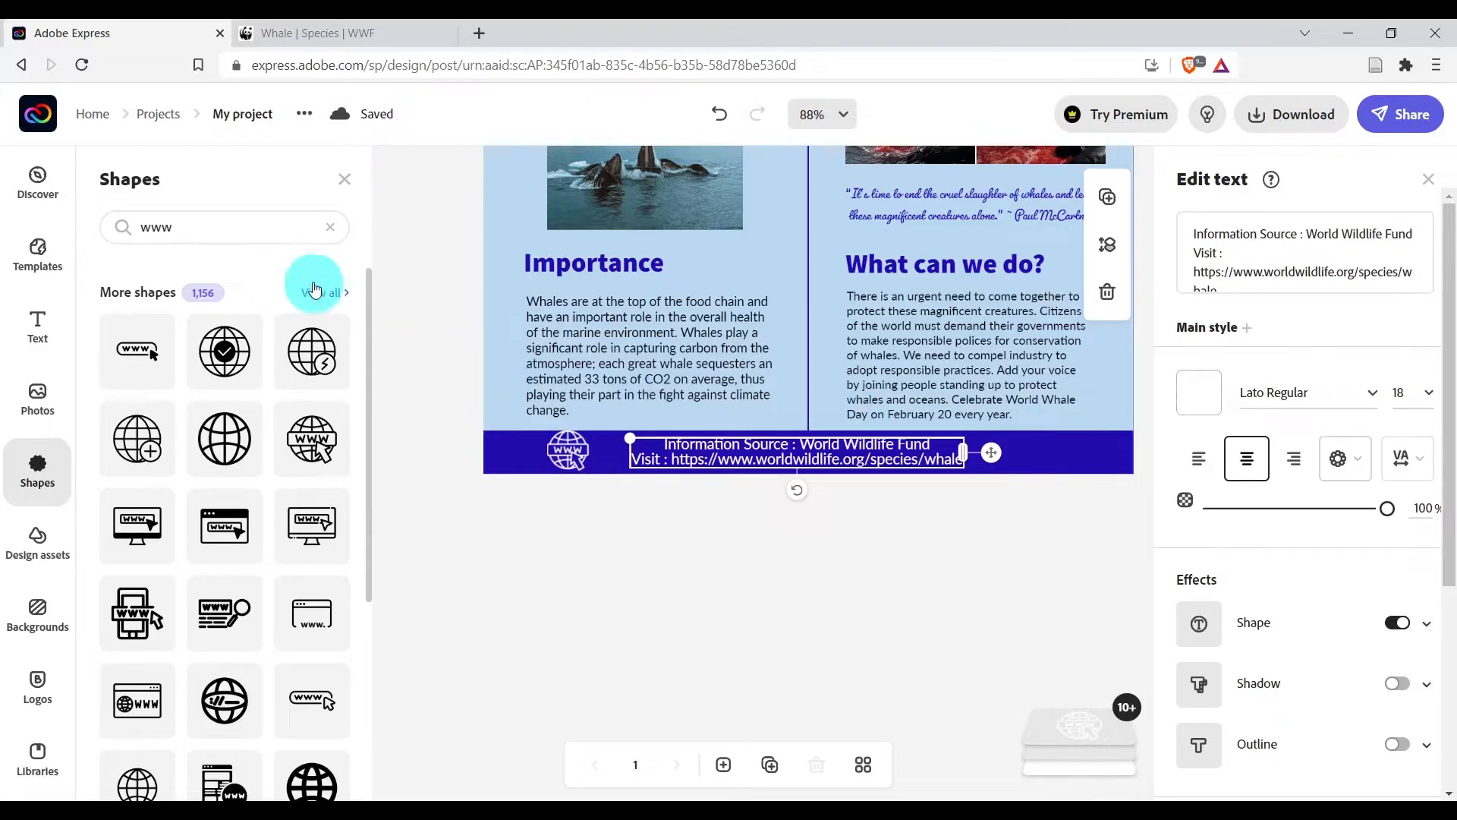
Leave the infographic for the home page and open the Generate QR code quick action.
left_click(92, 116)
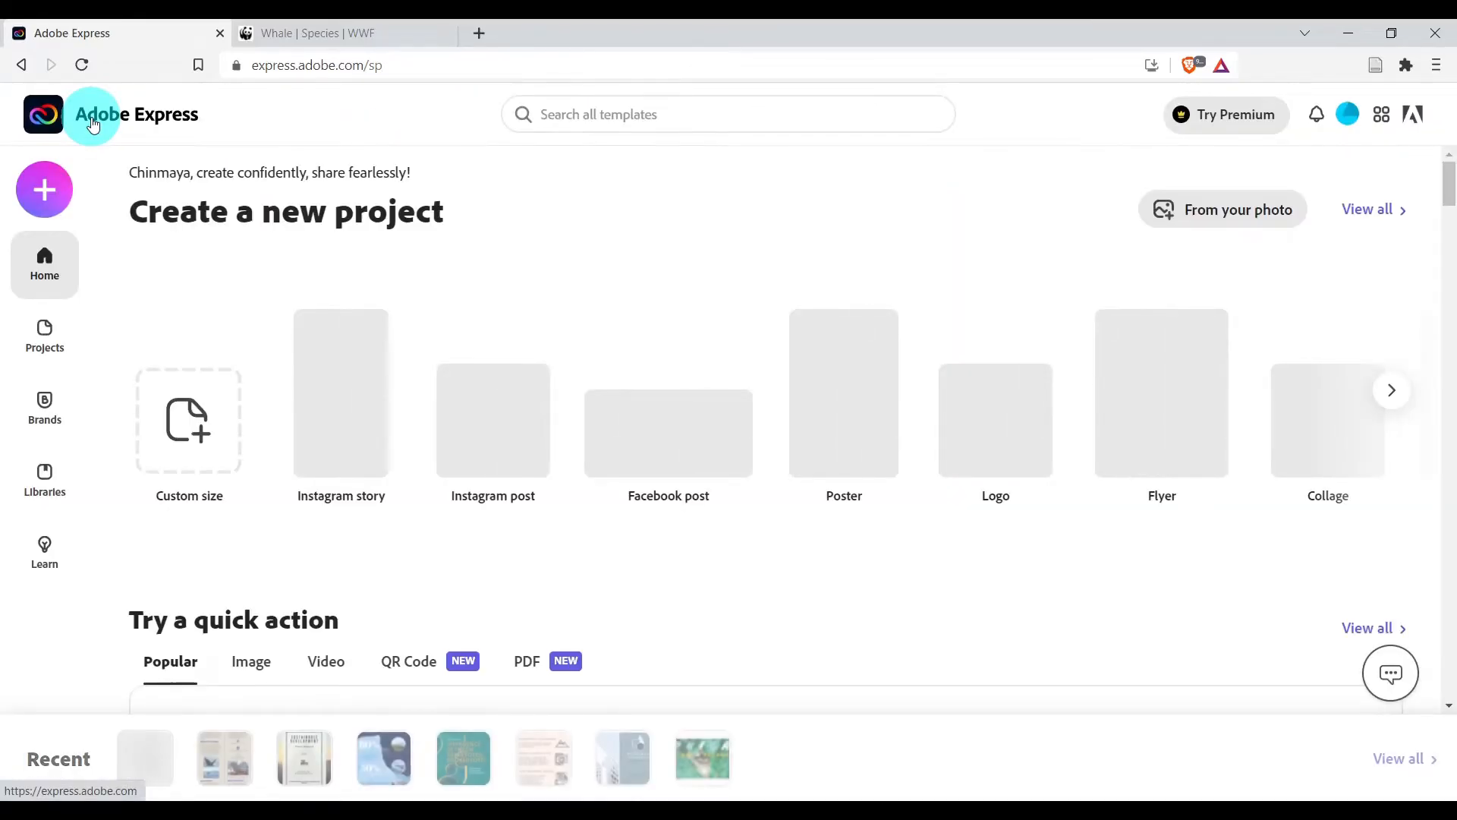
left_click(45, 191)
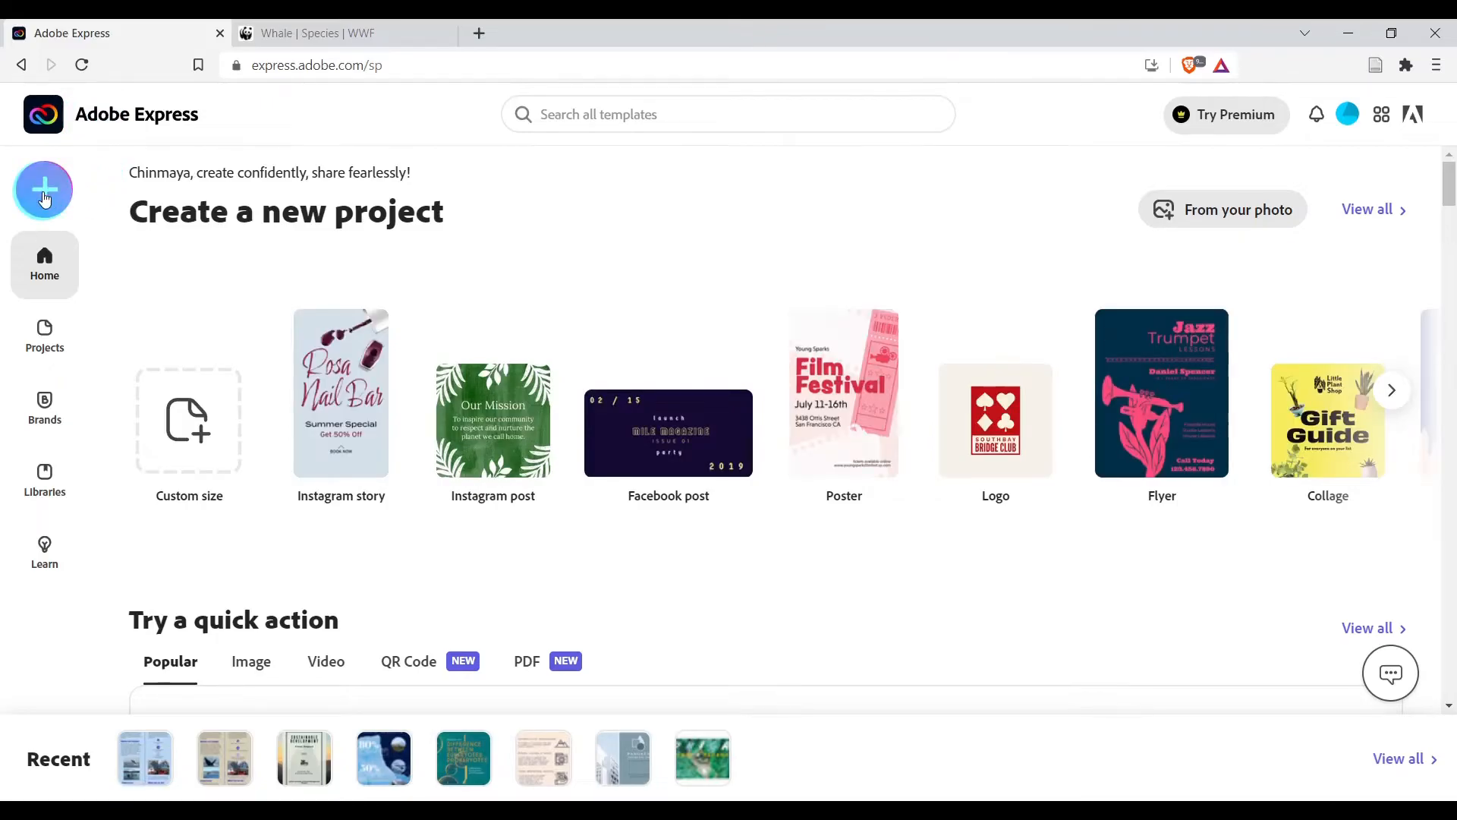
left_click(479, 627)
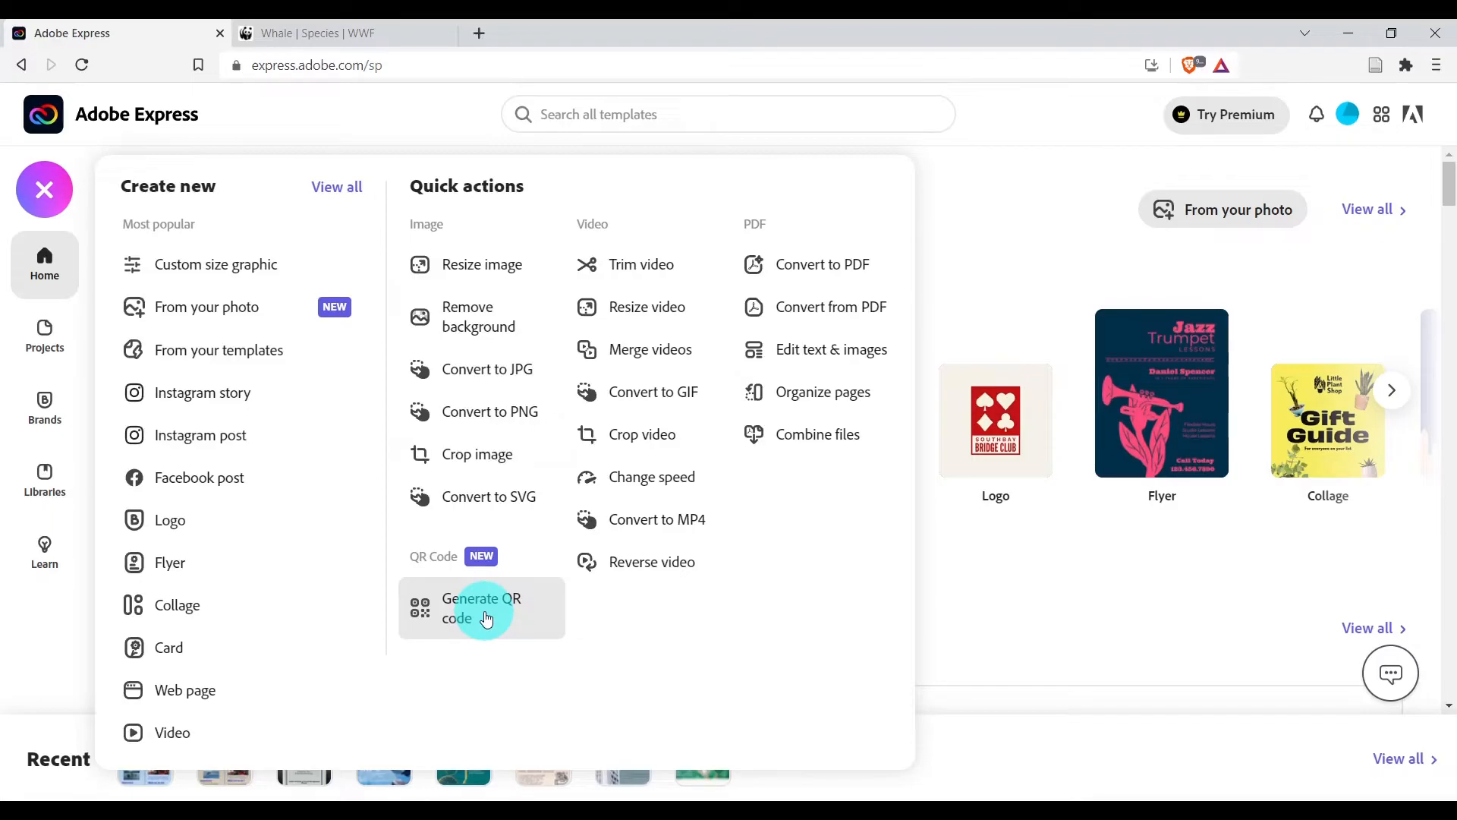
left_click(486, 618)
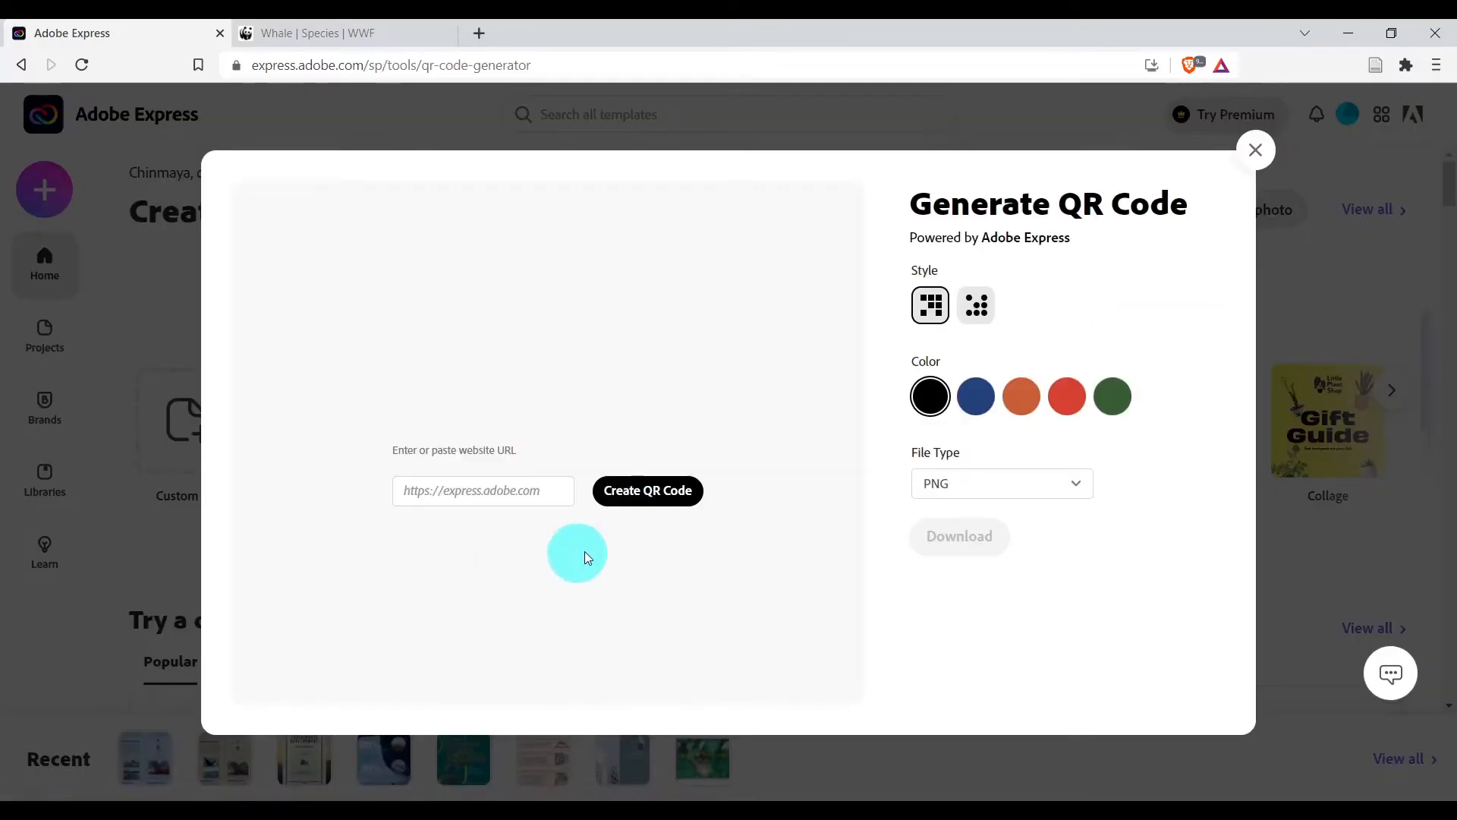
Generate a QR code from the address of the WWF whale species page and download it as PNG.
left_click(459, 635)
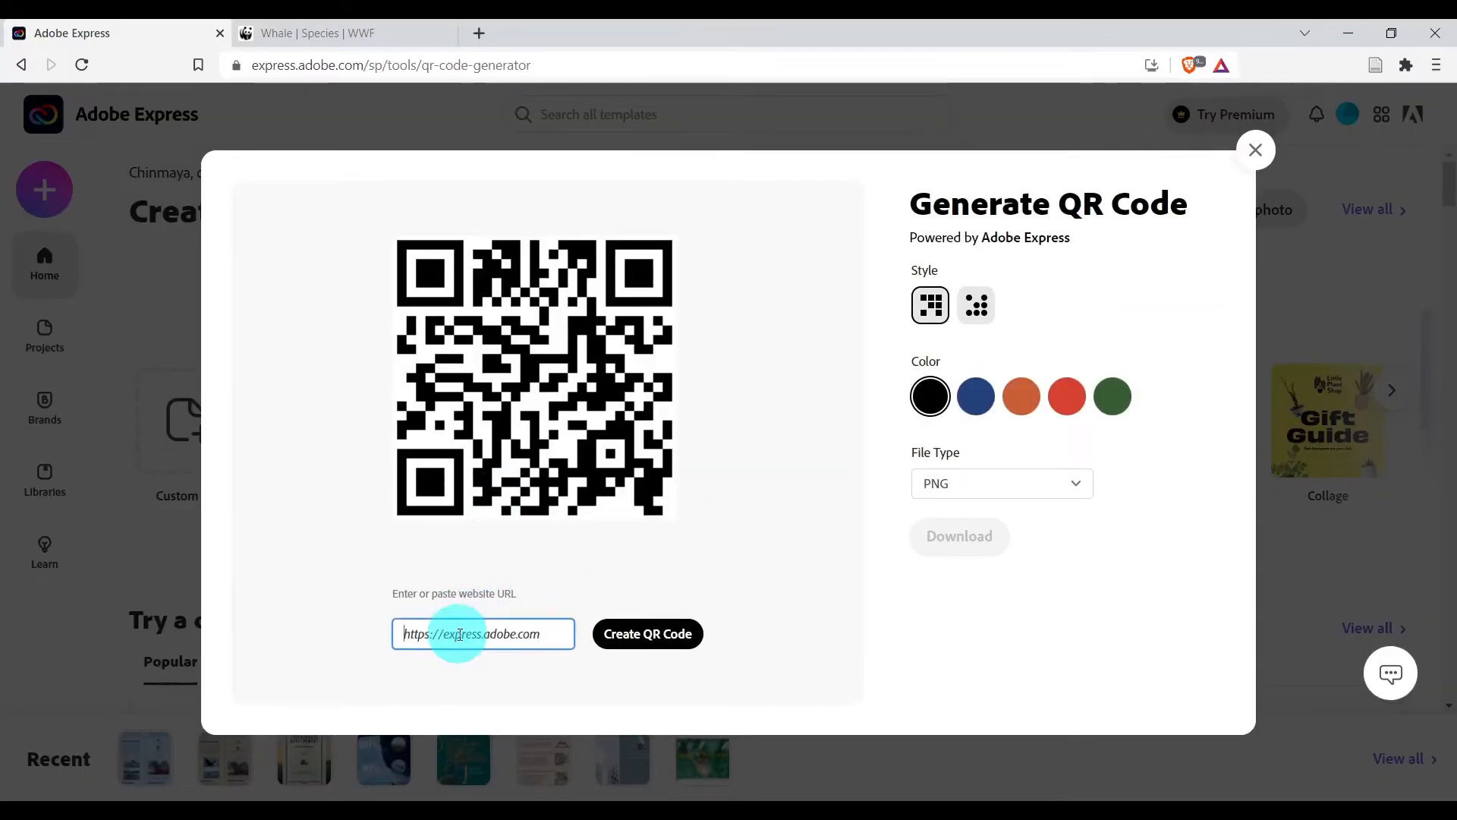
left_click(363, 32)
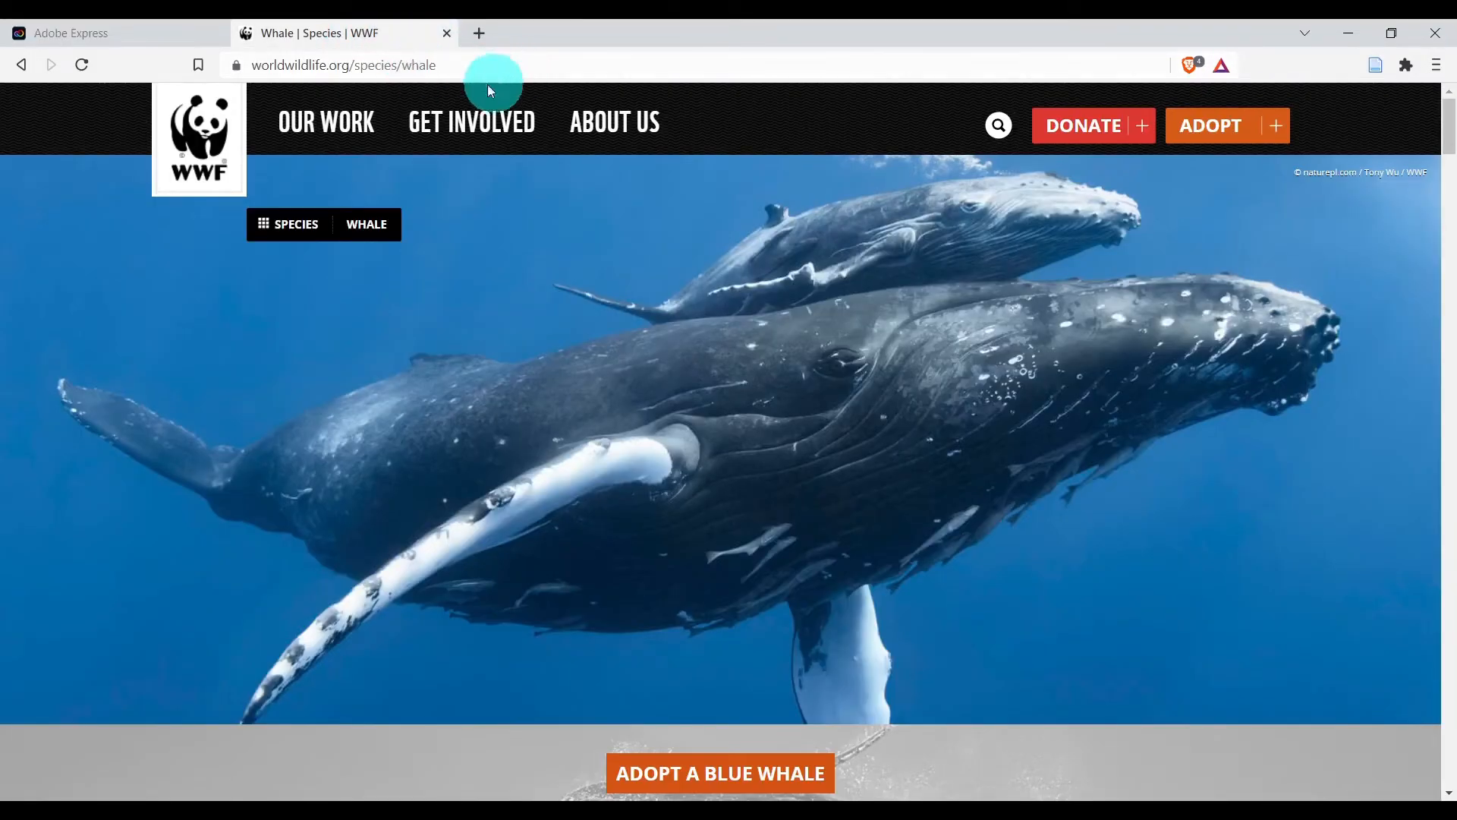
left_click_drag(456, 61, 220, 62)
key("ctrl+c")
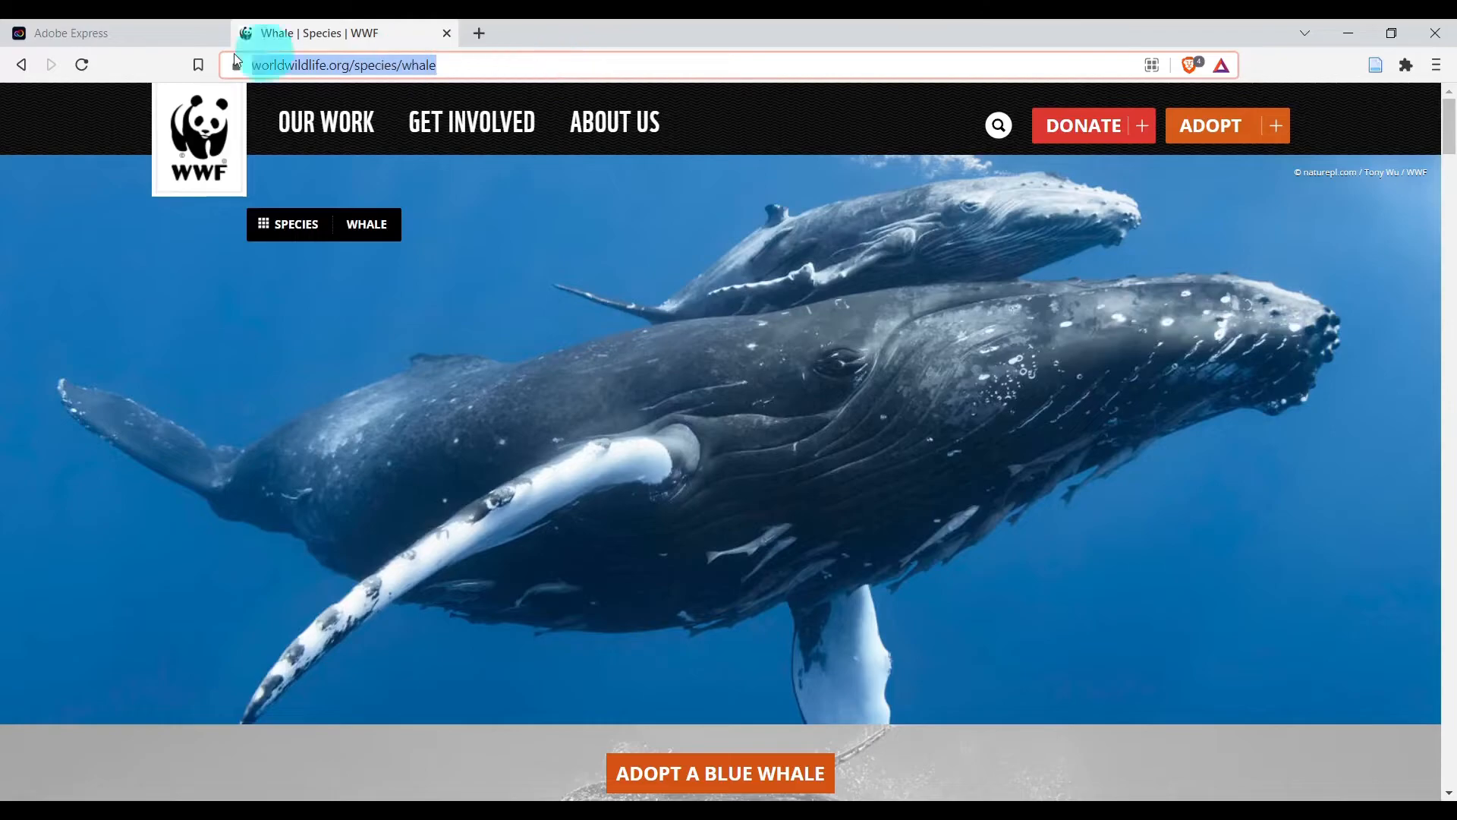
left_click(75, 39)
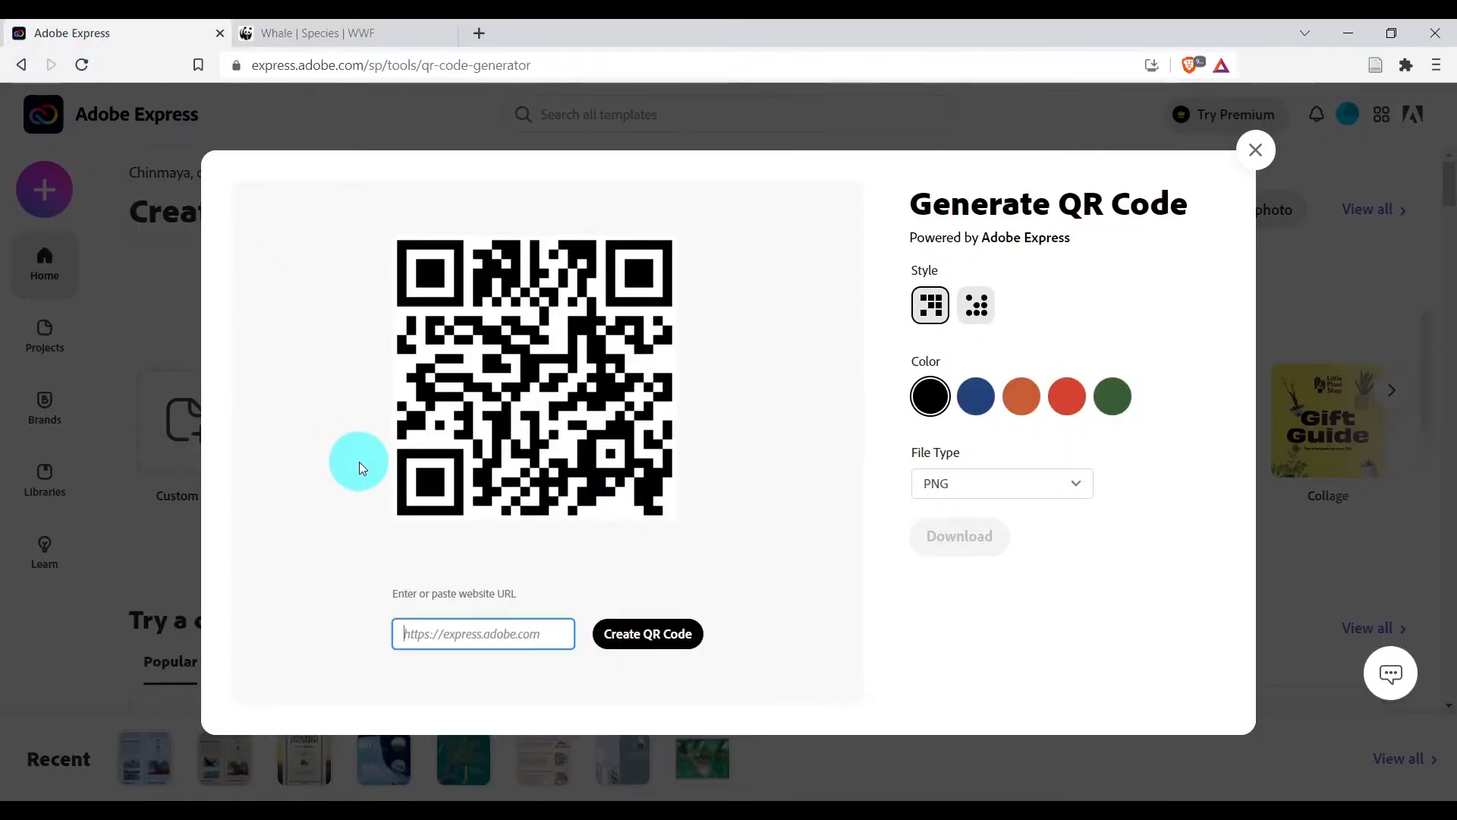
key("ctrl+v")
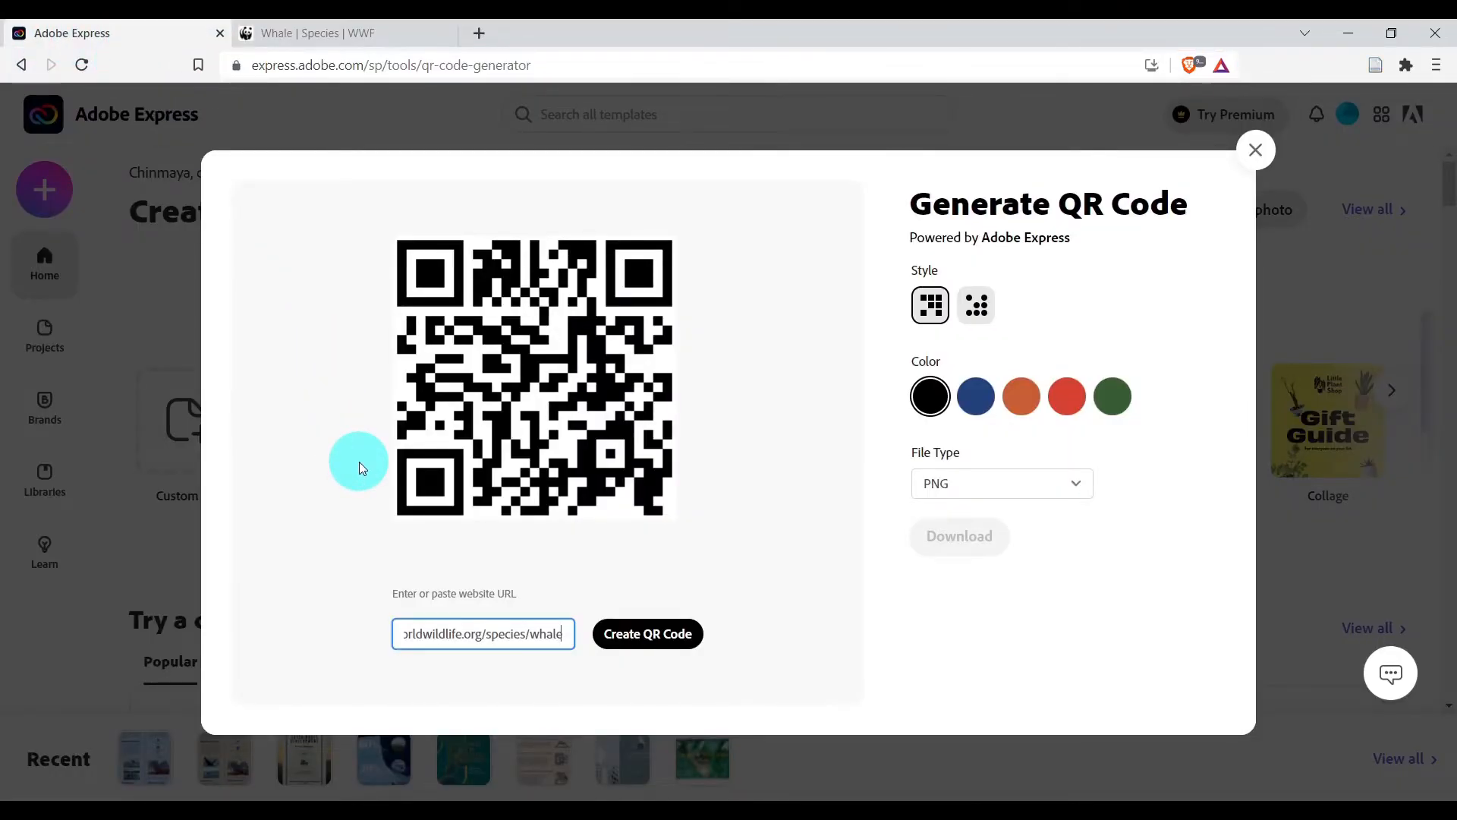
left_click(673, 636)
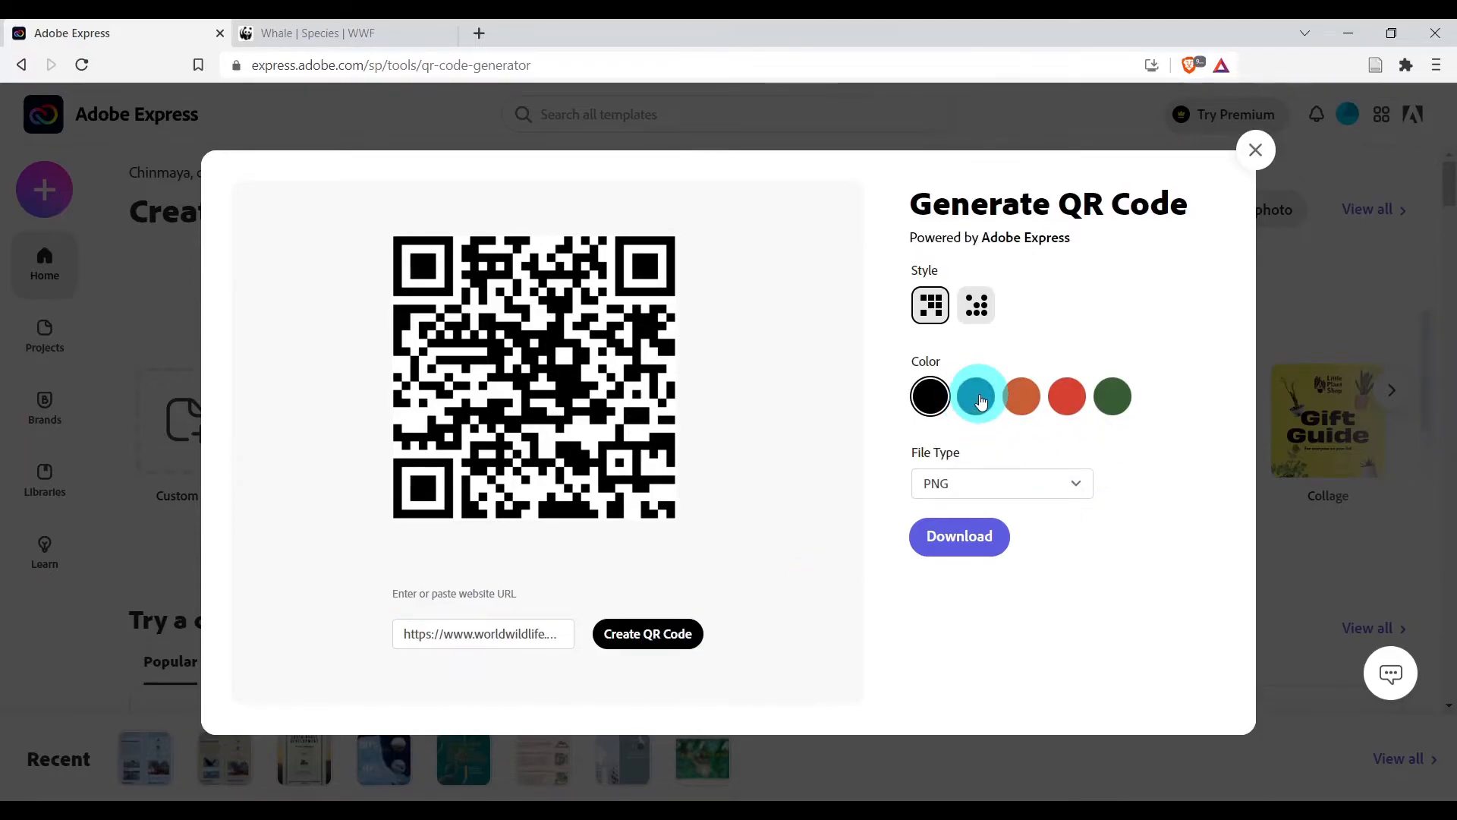
left_click(979, 538)
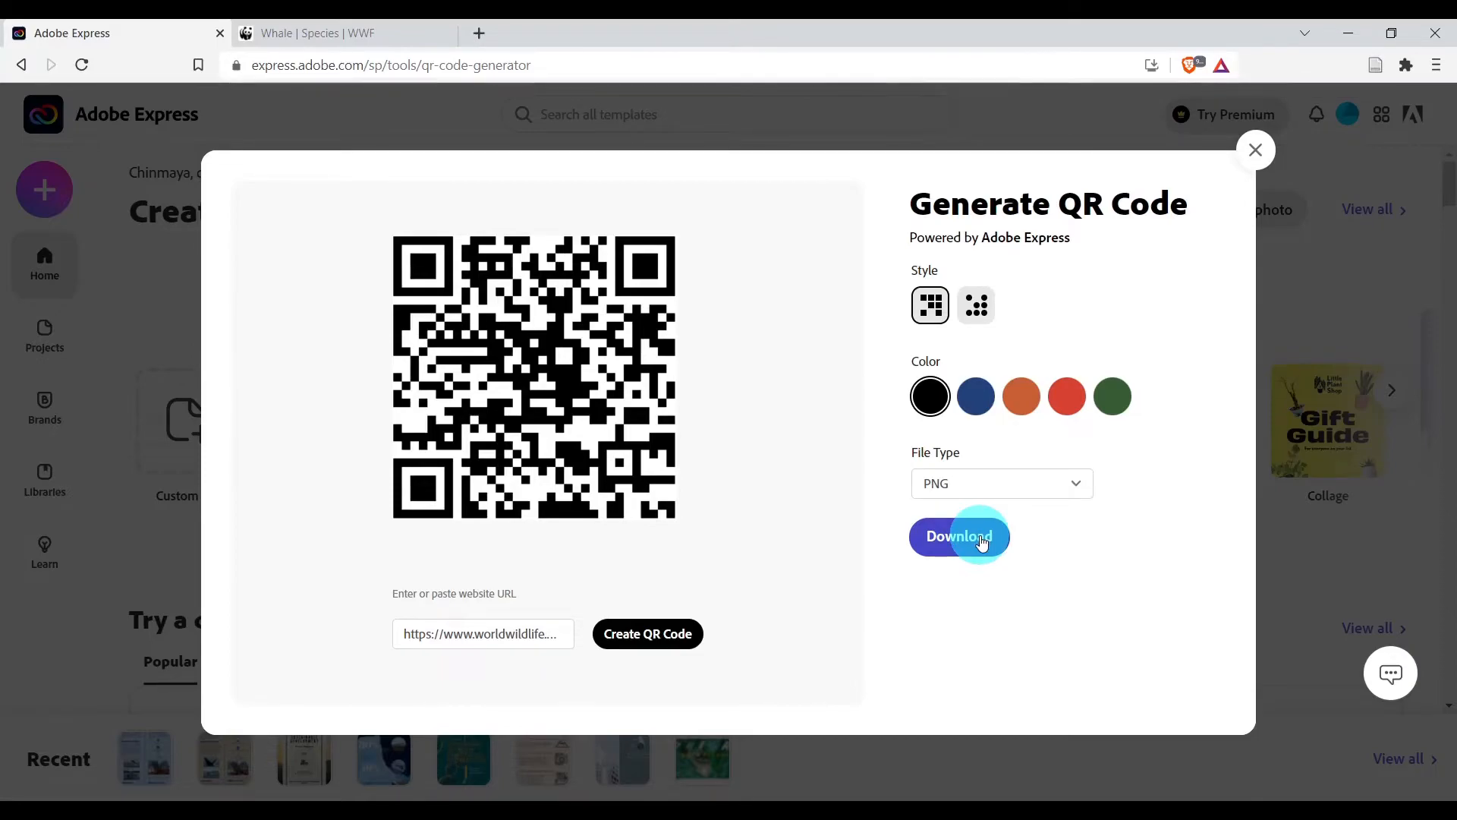
Try the QR code in blue and orange, and with the dotted style.
left_click(1254, 158)
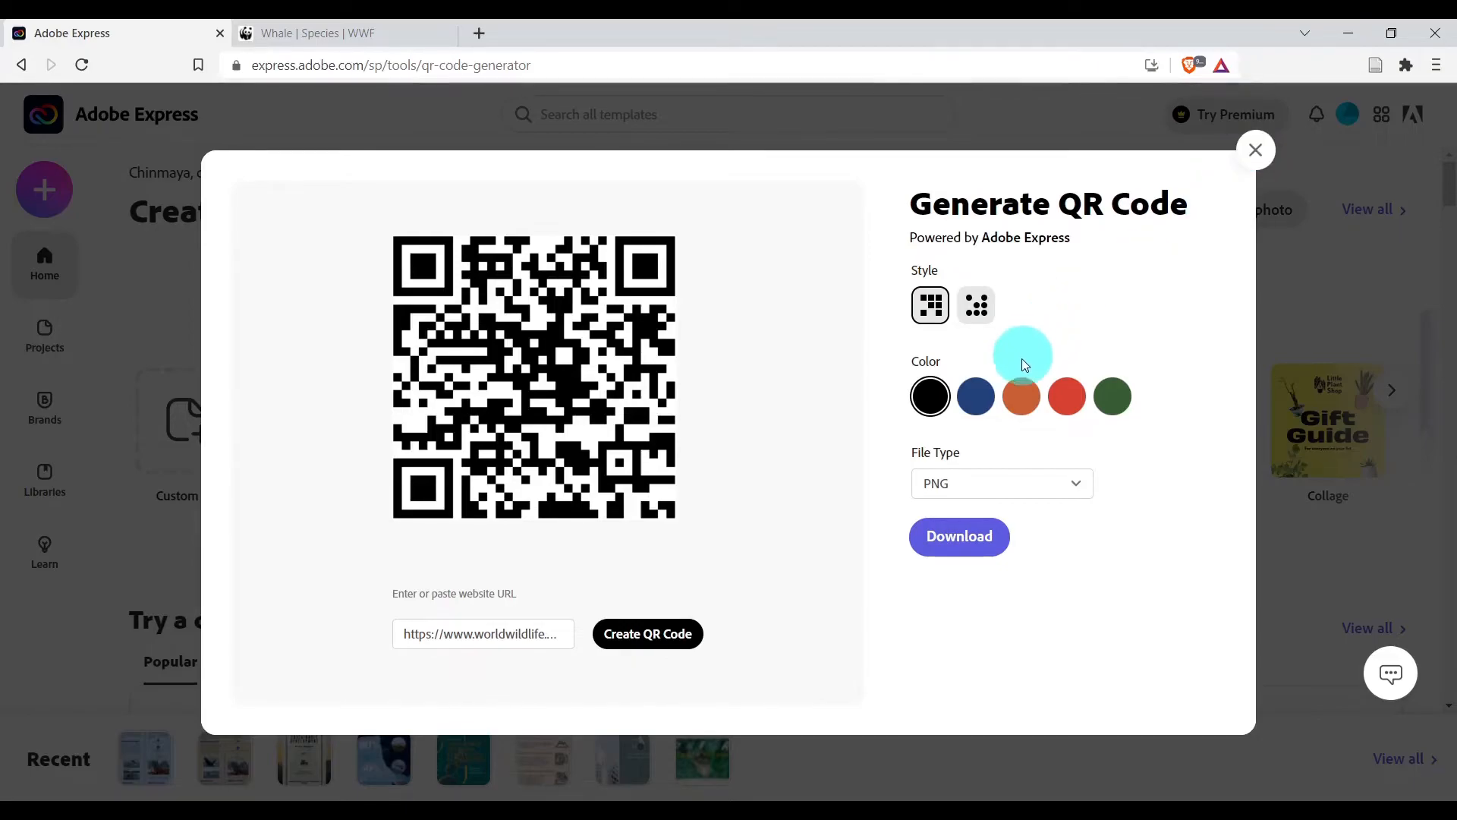
left_click(979, 397)
left_click(1024, 398)
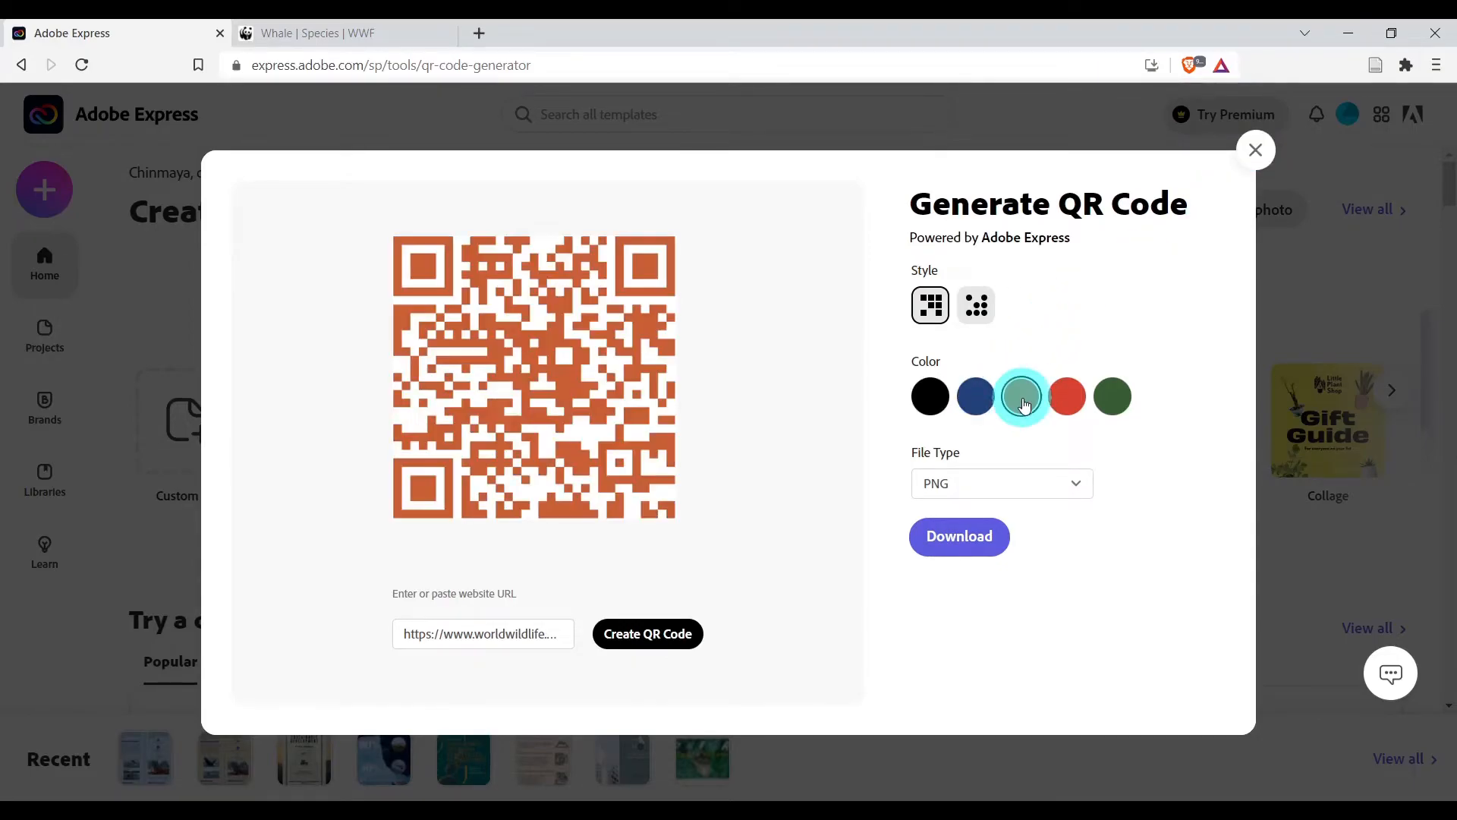
left_click(980, 317)
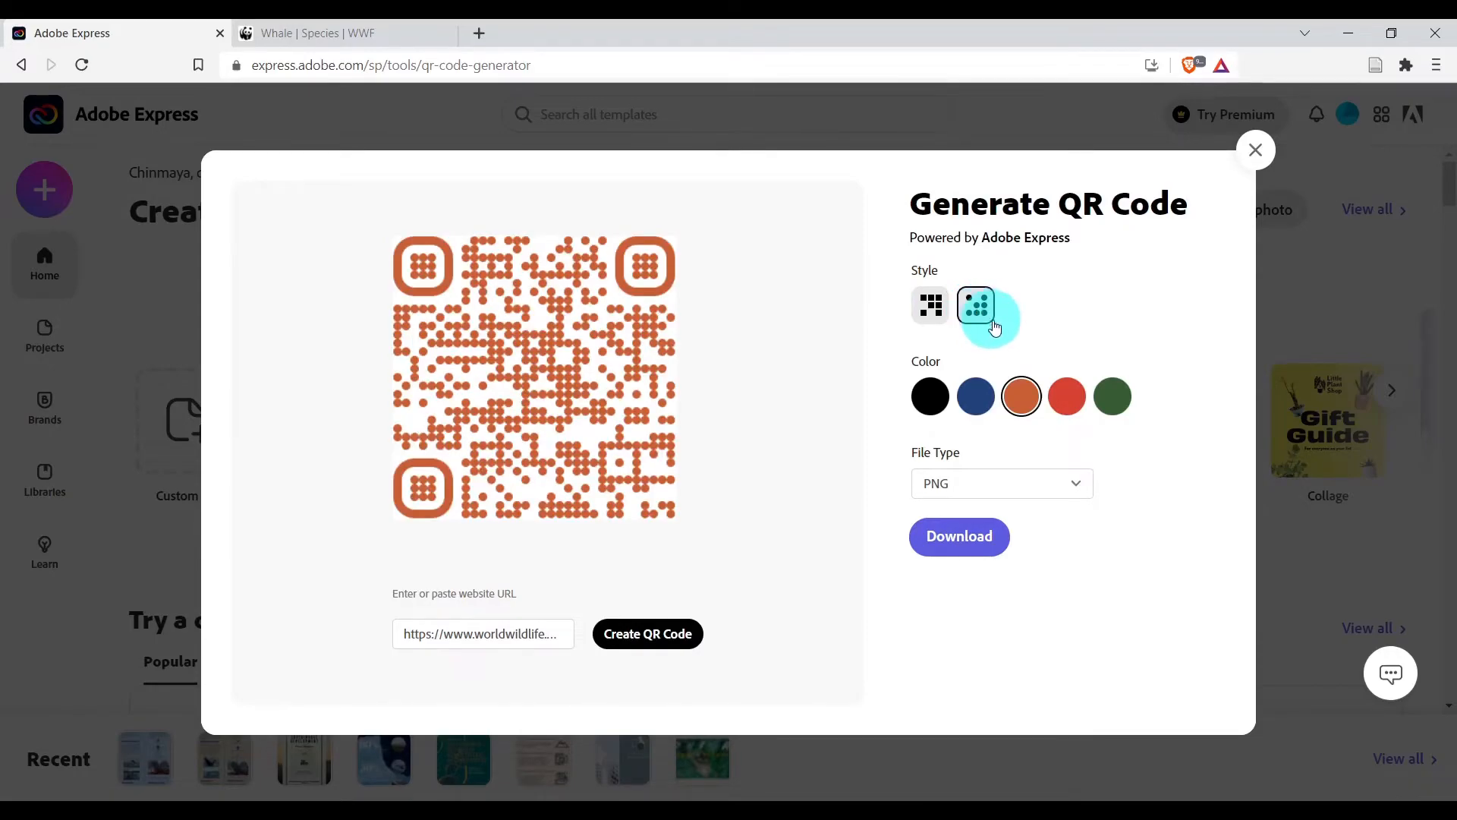
Close the QR code generator, reopen the Save the Whales infographic and upload the image qrcode_www.worldwildlife.org.
left_click(1255, 149)
left_click(144, 751)
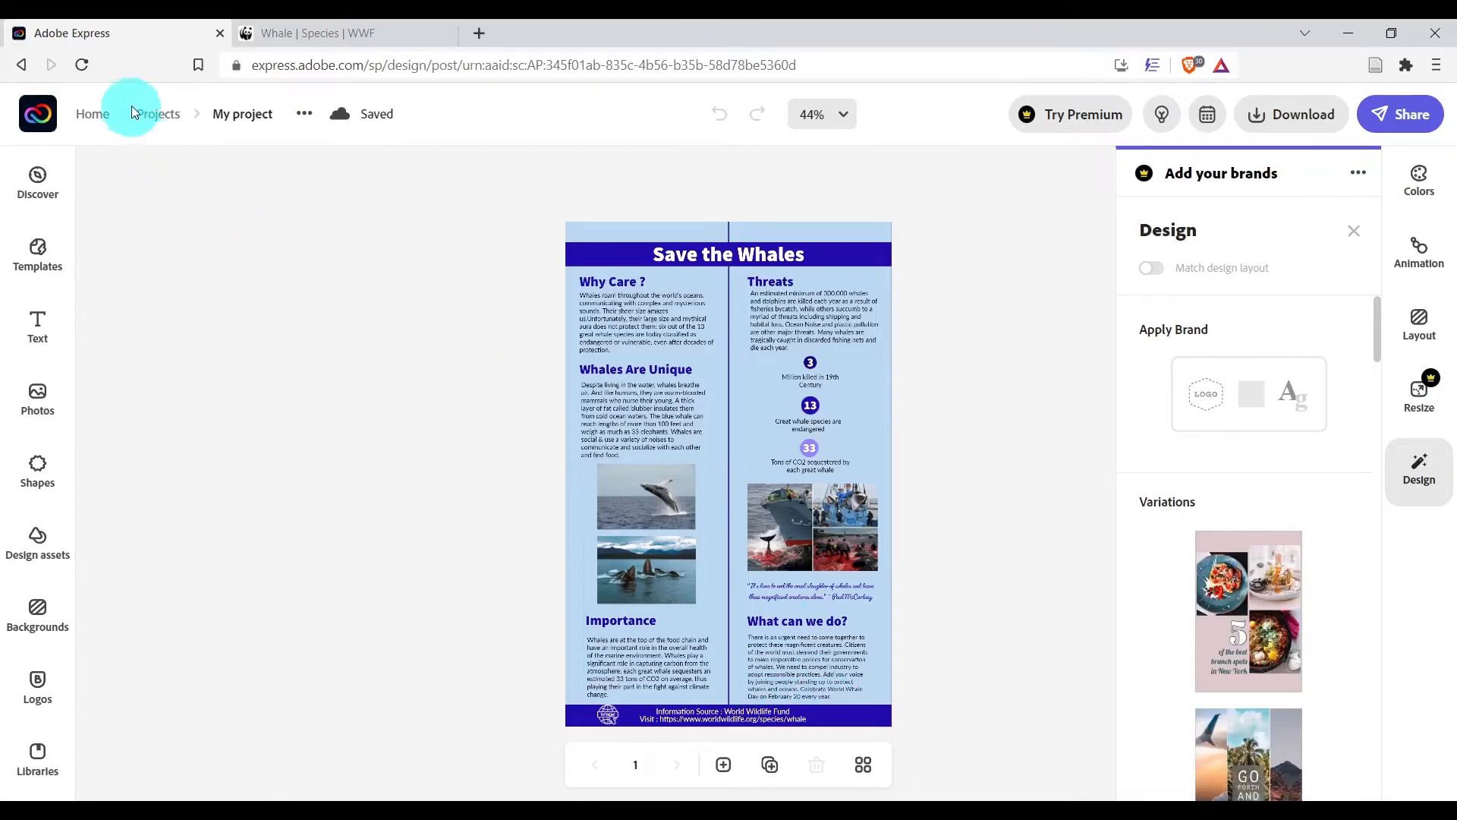
left_click(42, 406)
left_click(203, 236)
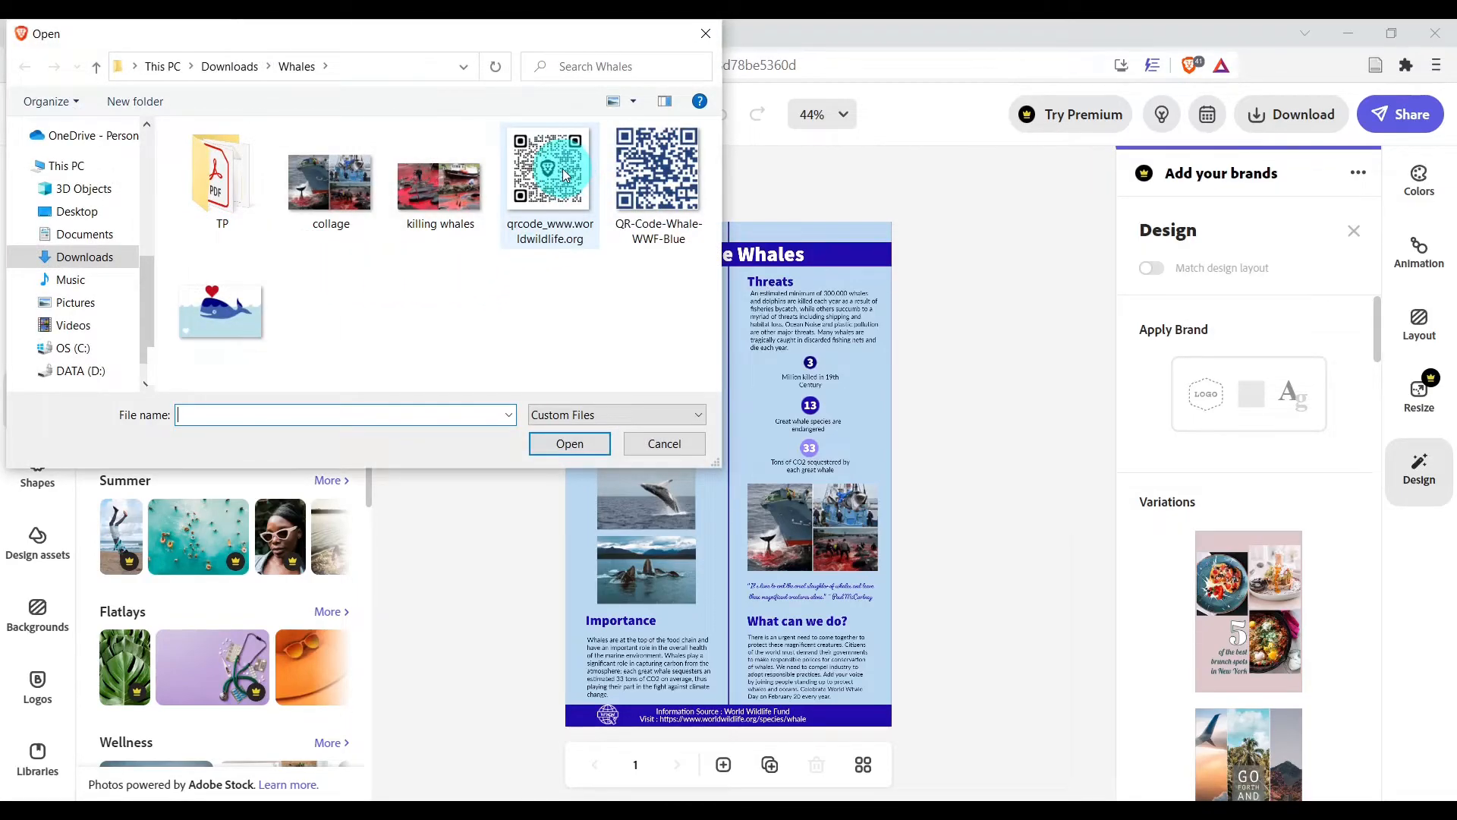
left_click(594, 240)
left_click(592, 452)
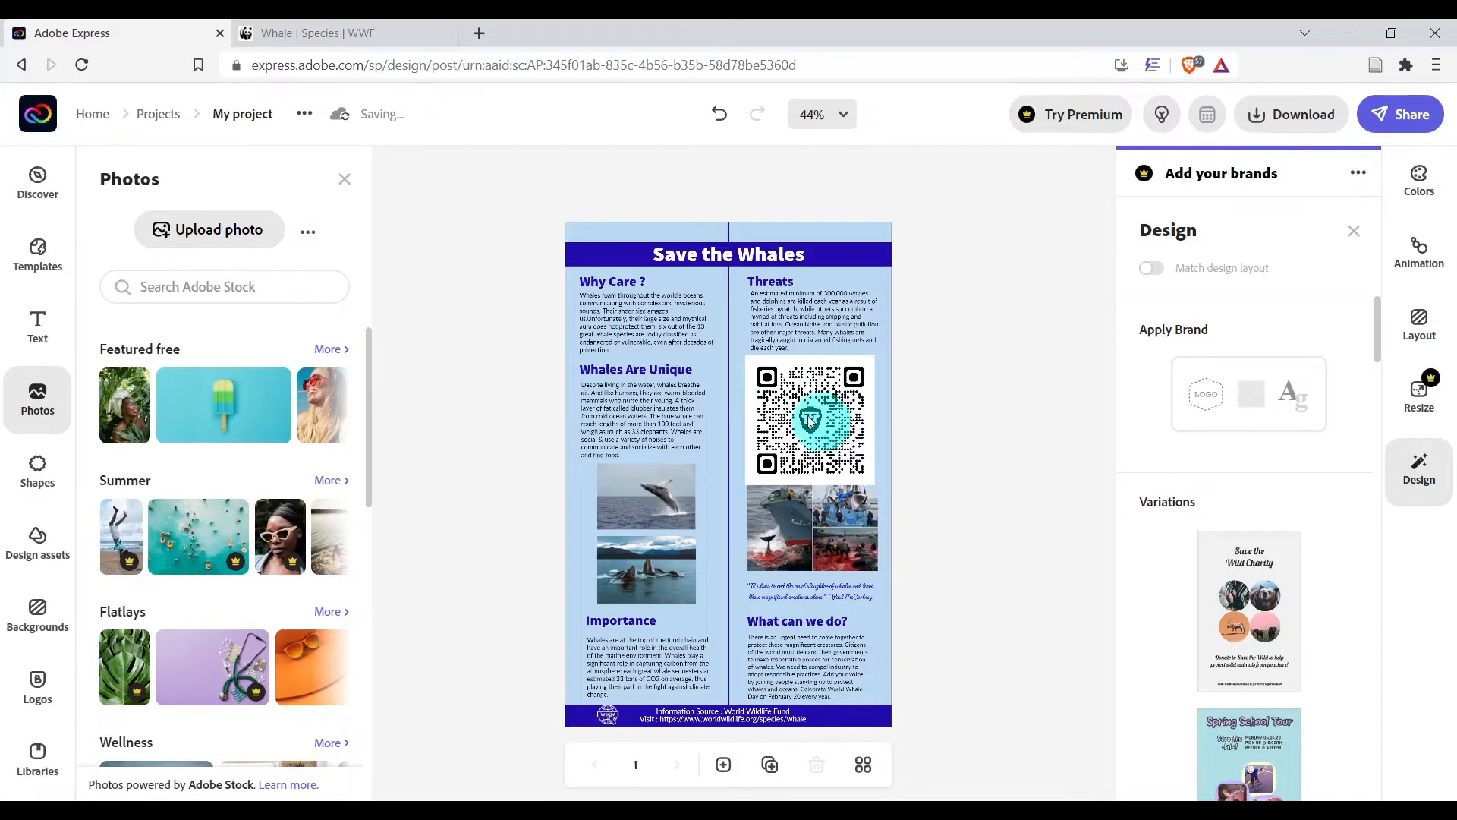
Shrink the QR code to the height of the footer bar and place it near the bar's right end.
left_click(766, 383)
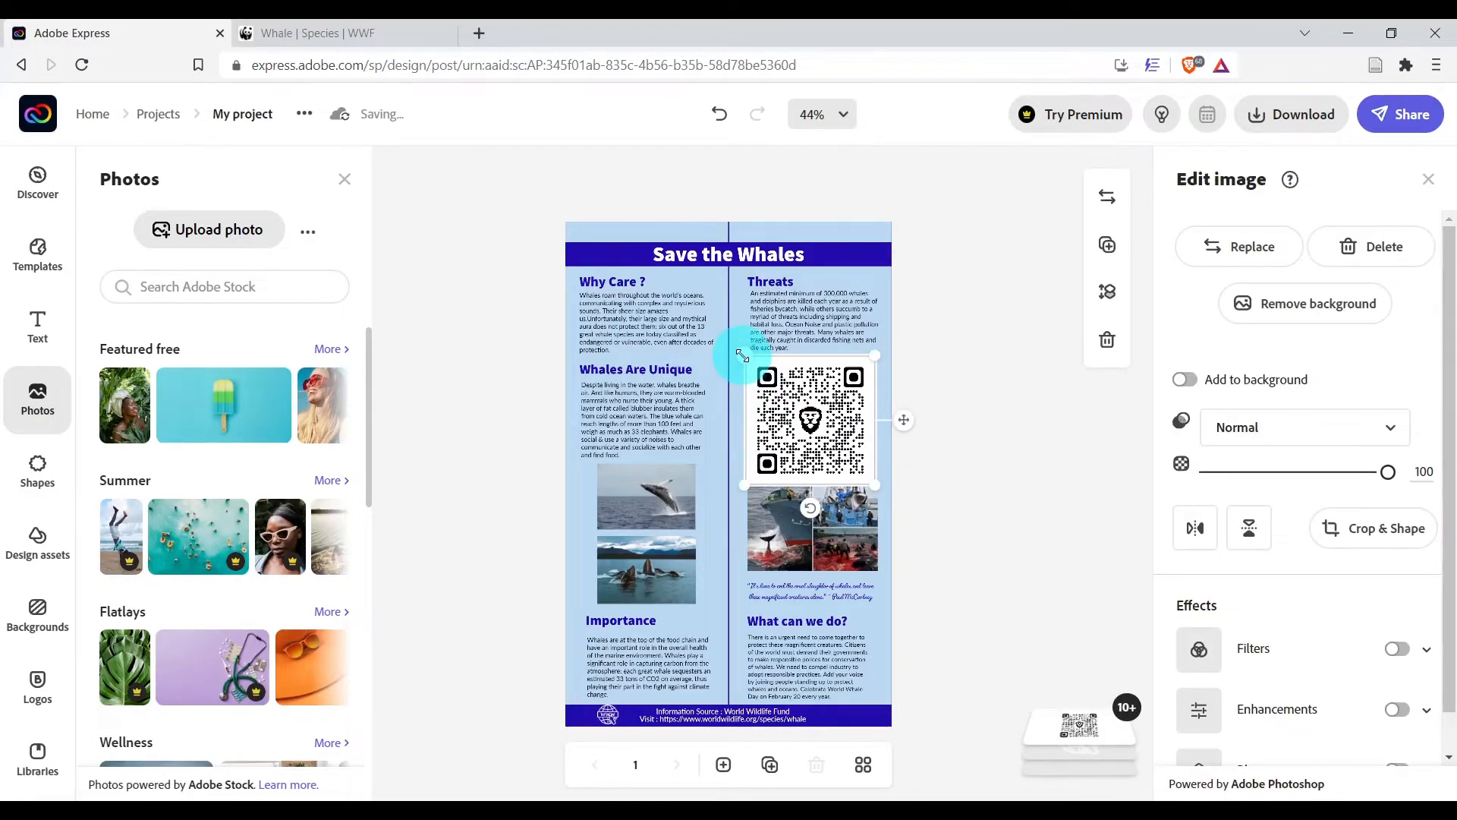
left_click_drag(742, 355, 865, 719)
scroll(849, 707, "up", 1)
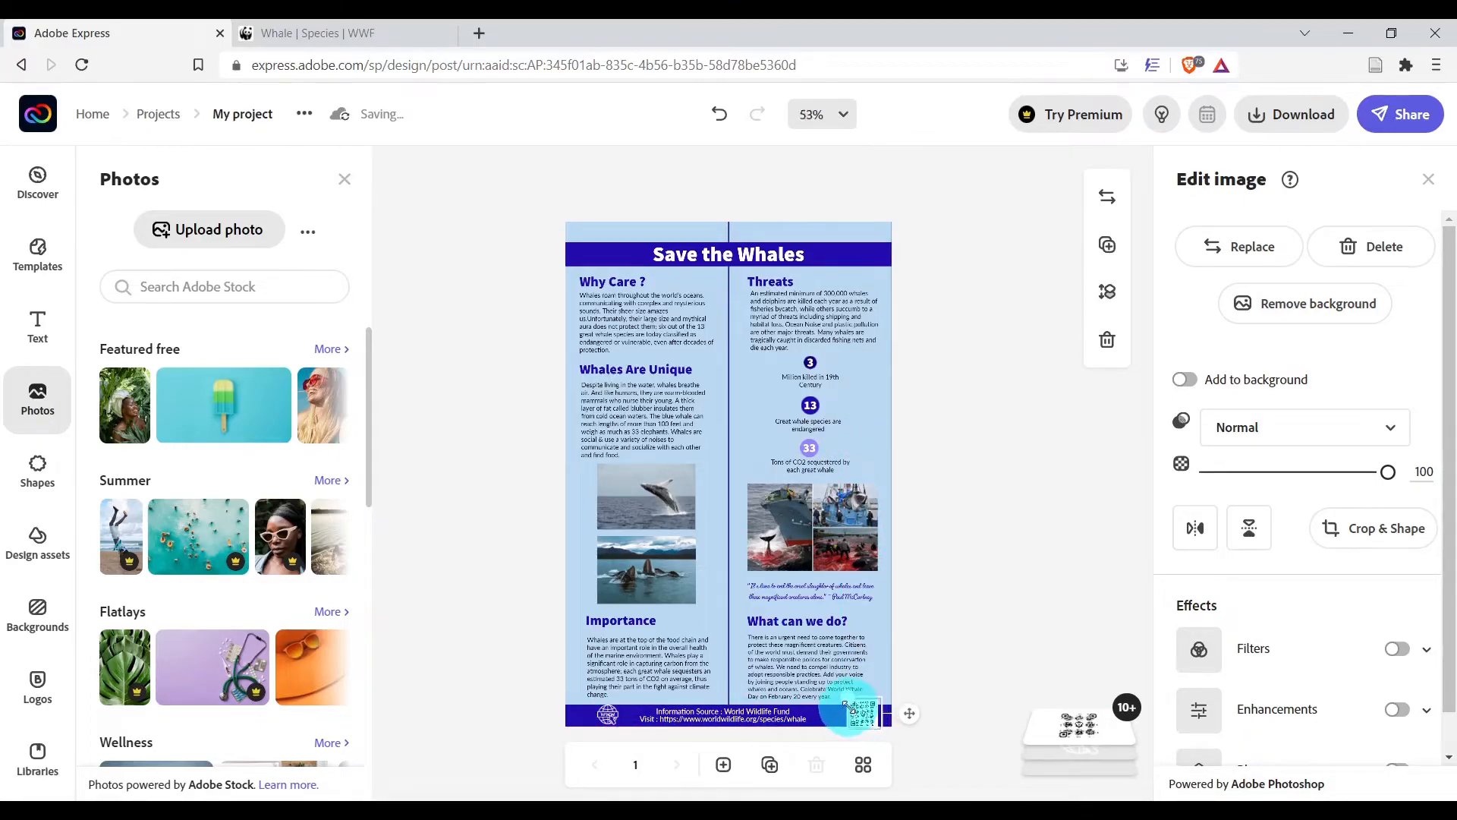
scroll(849, 707, "up", 2)
scroll(1045, 471, "down", 3)
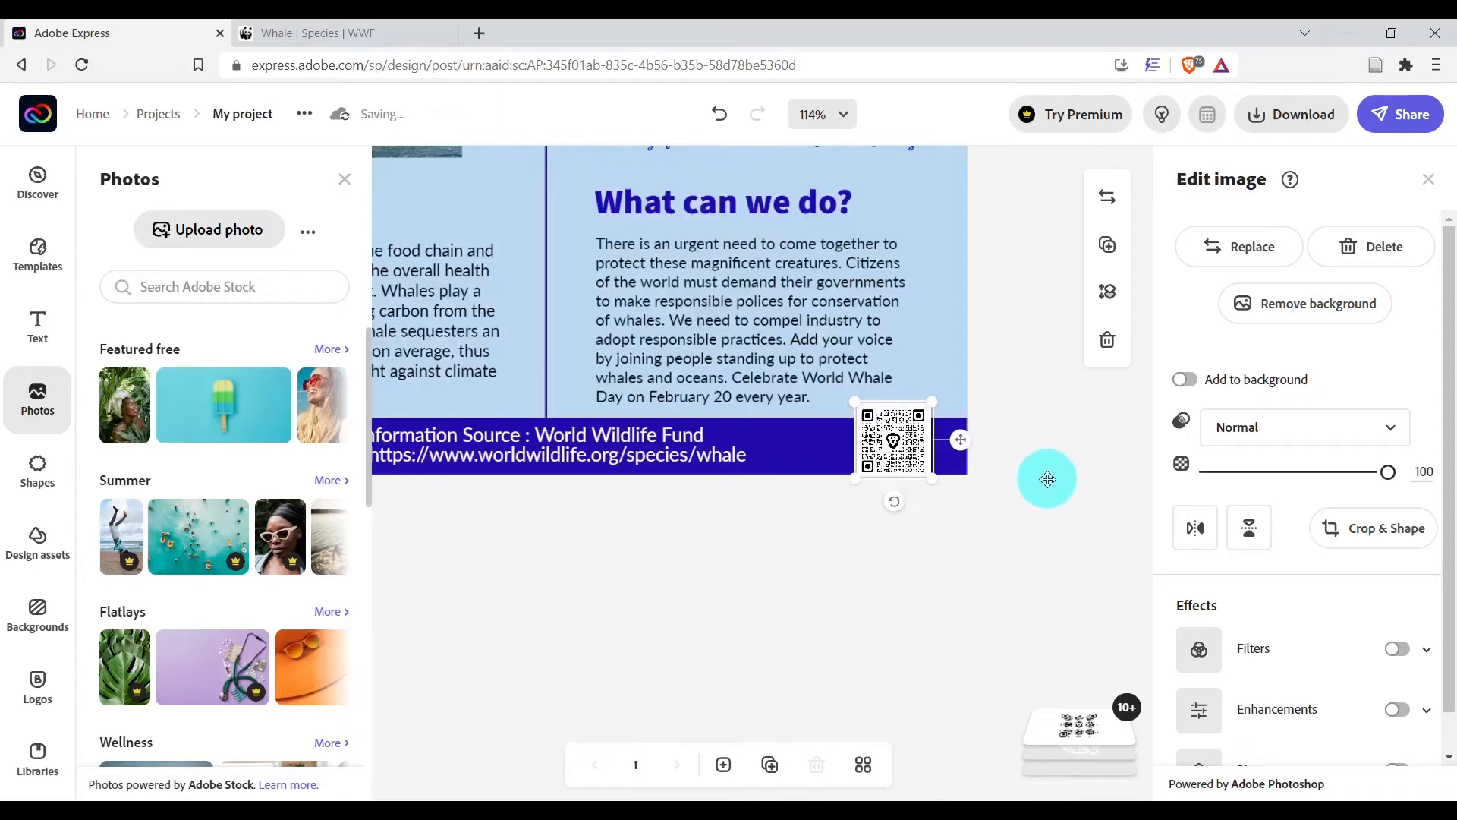
left_click_drag(856, 402, 893, 447)
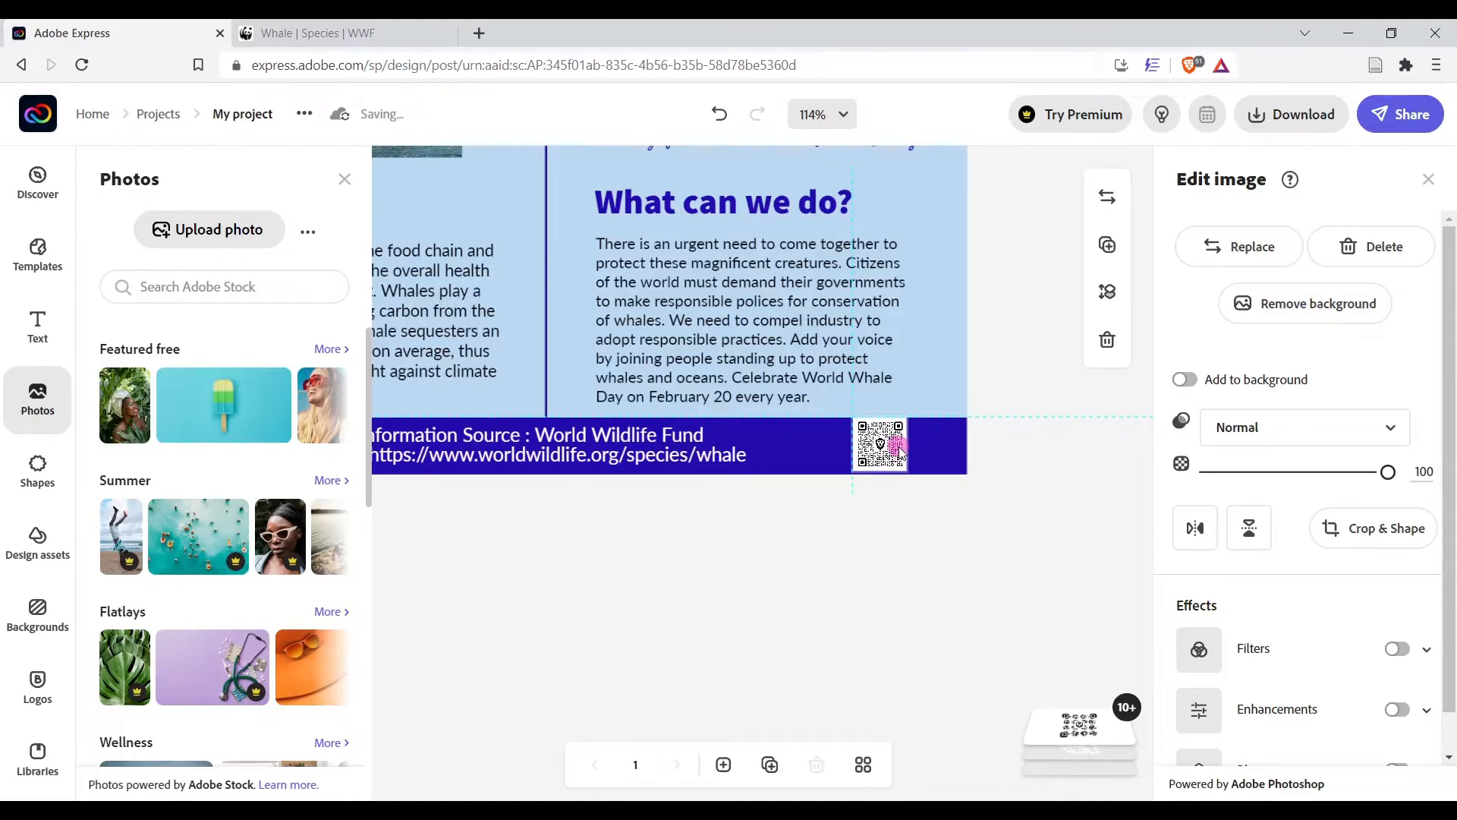
left_click_drag(900, 449, 903, 453)
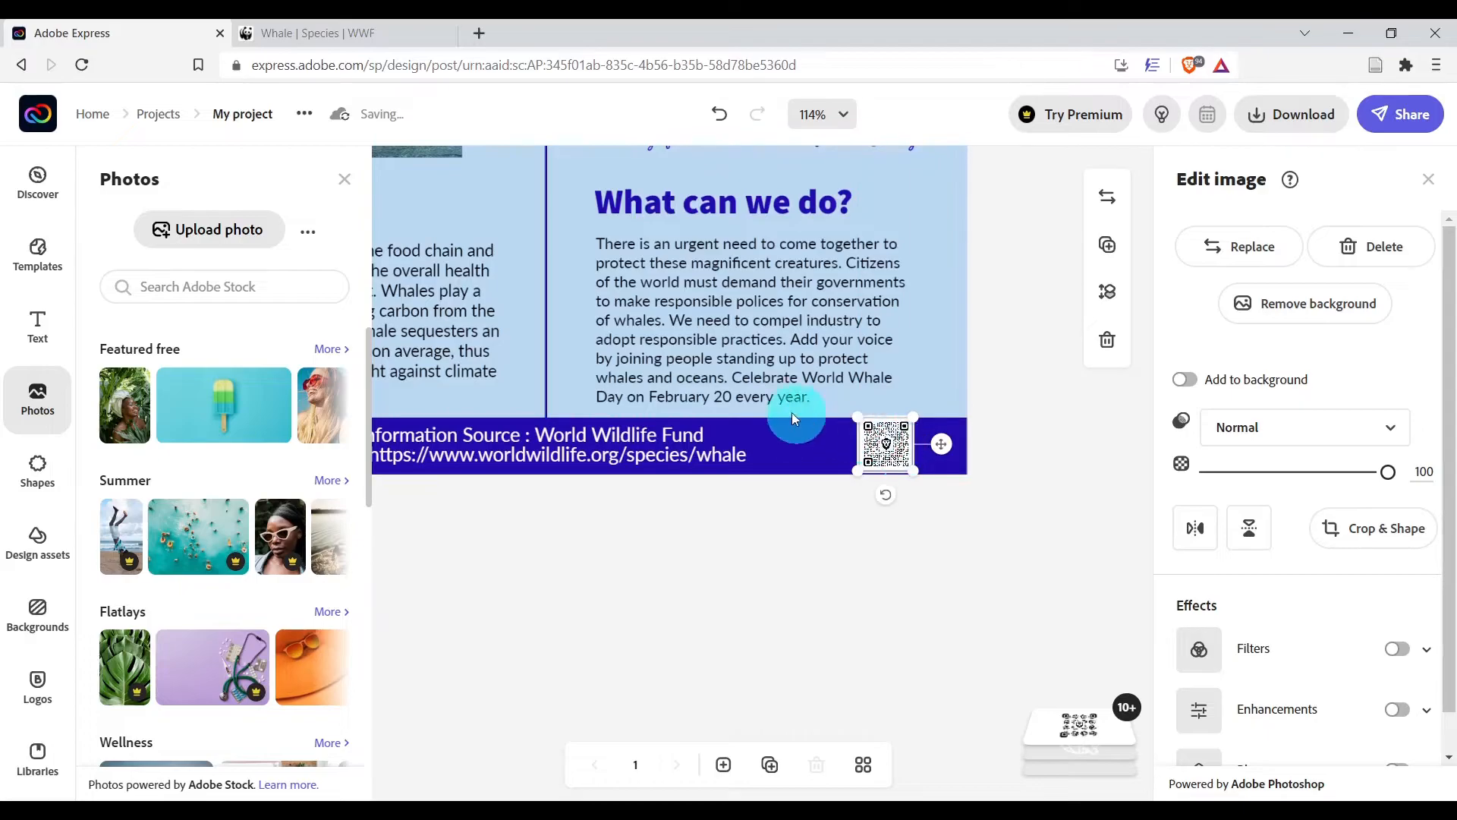
left_click(835, 121)
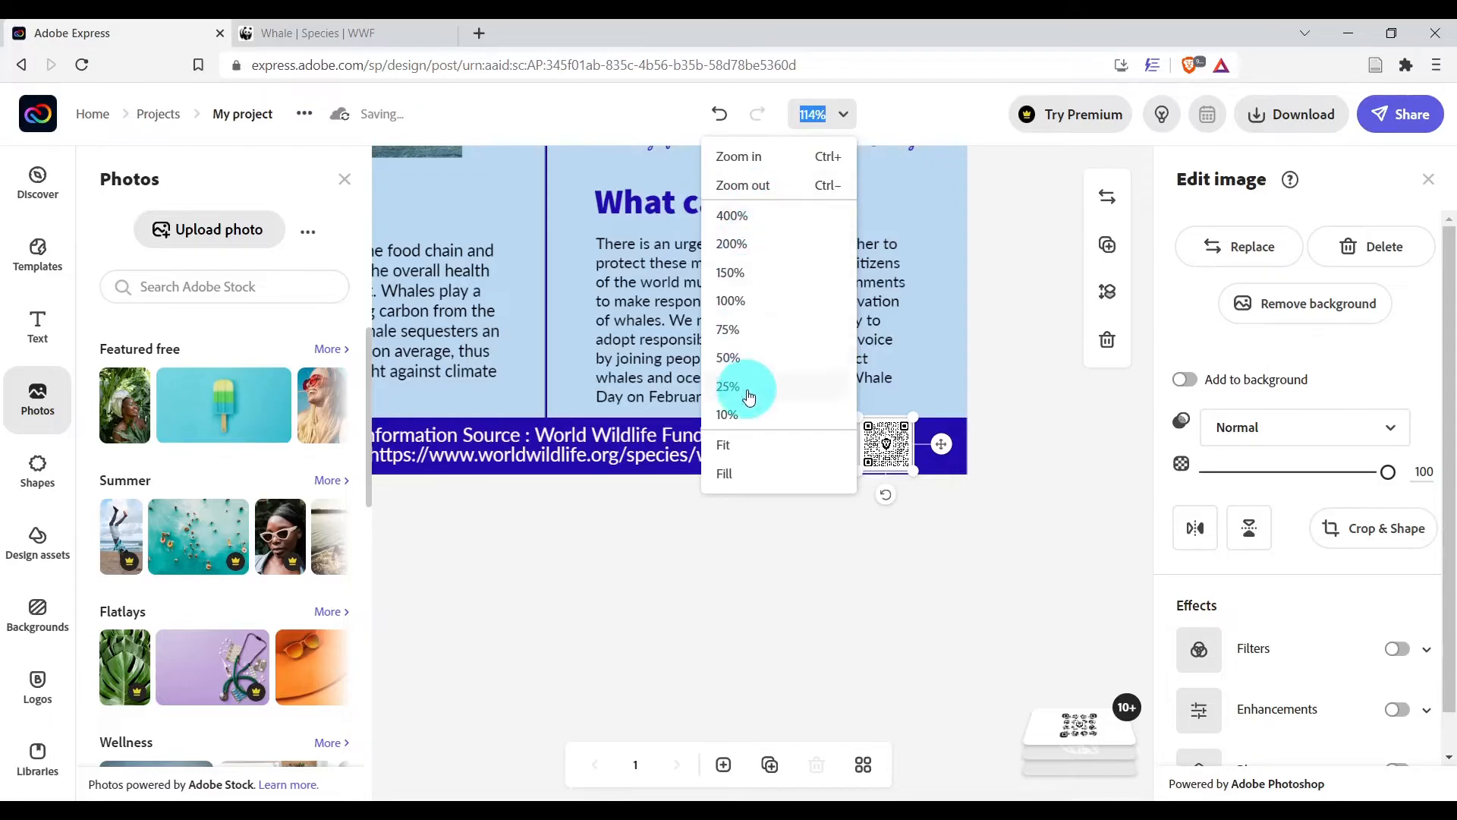
left_click(723, 447)
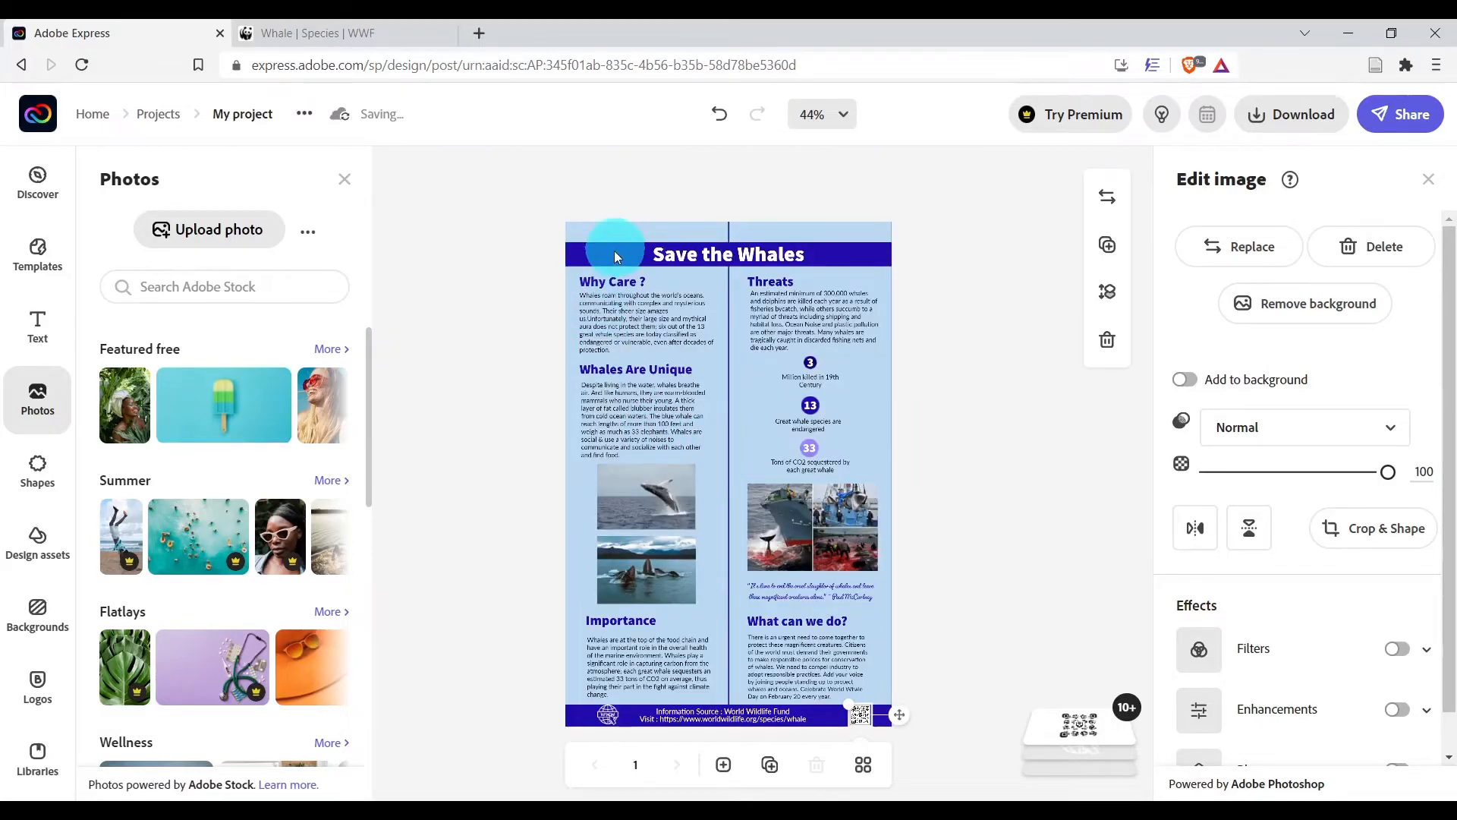
Search the shapes for "whales" and add the outlined whale with the raised tail to the page.
scroll(617, 255, "up", 5)
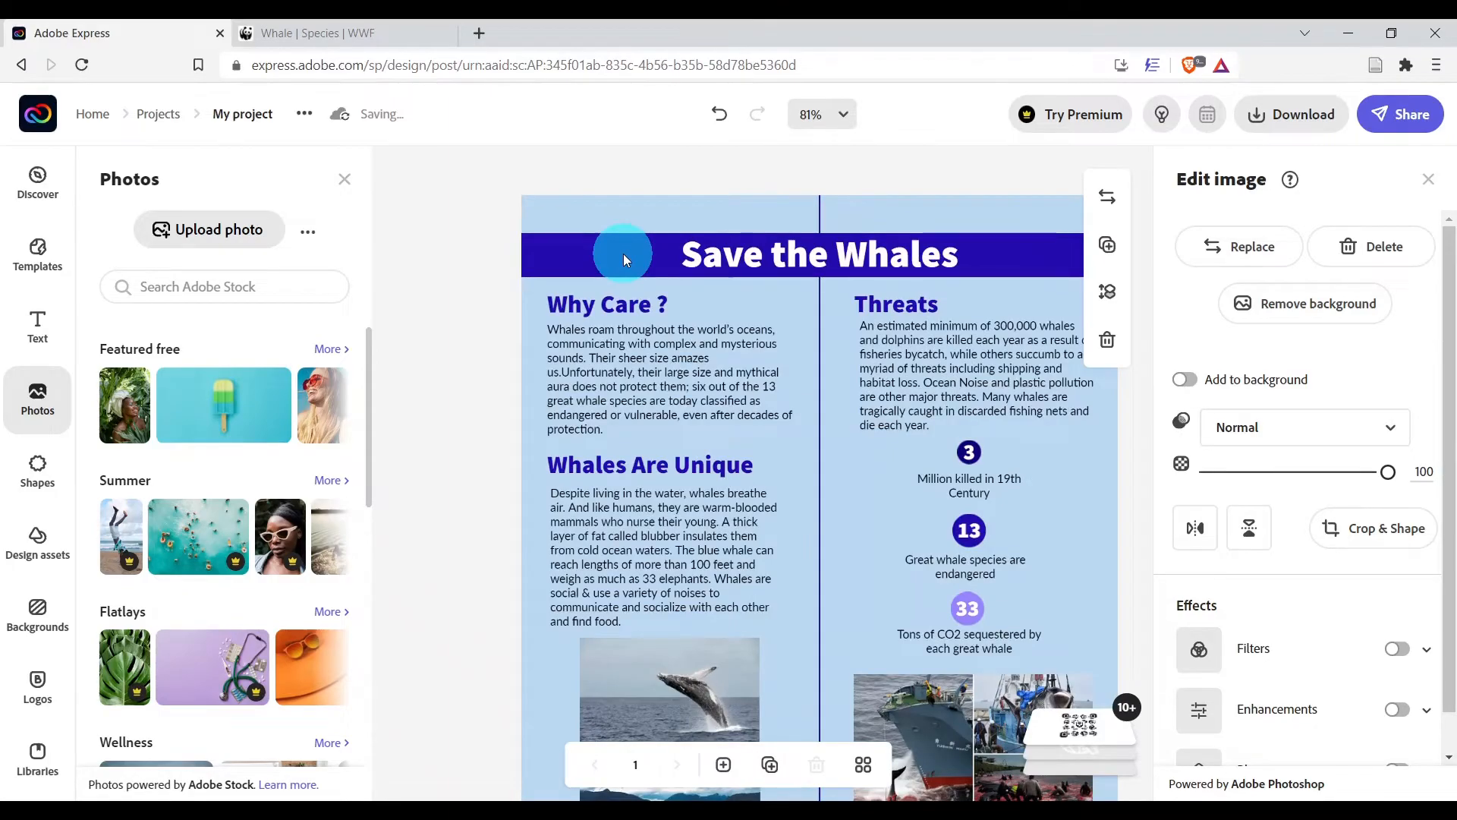
scroll(622, 254, "down", 1)
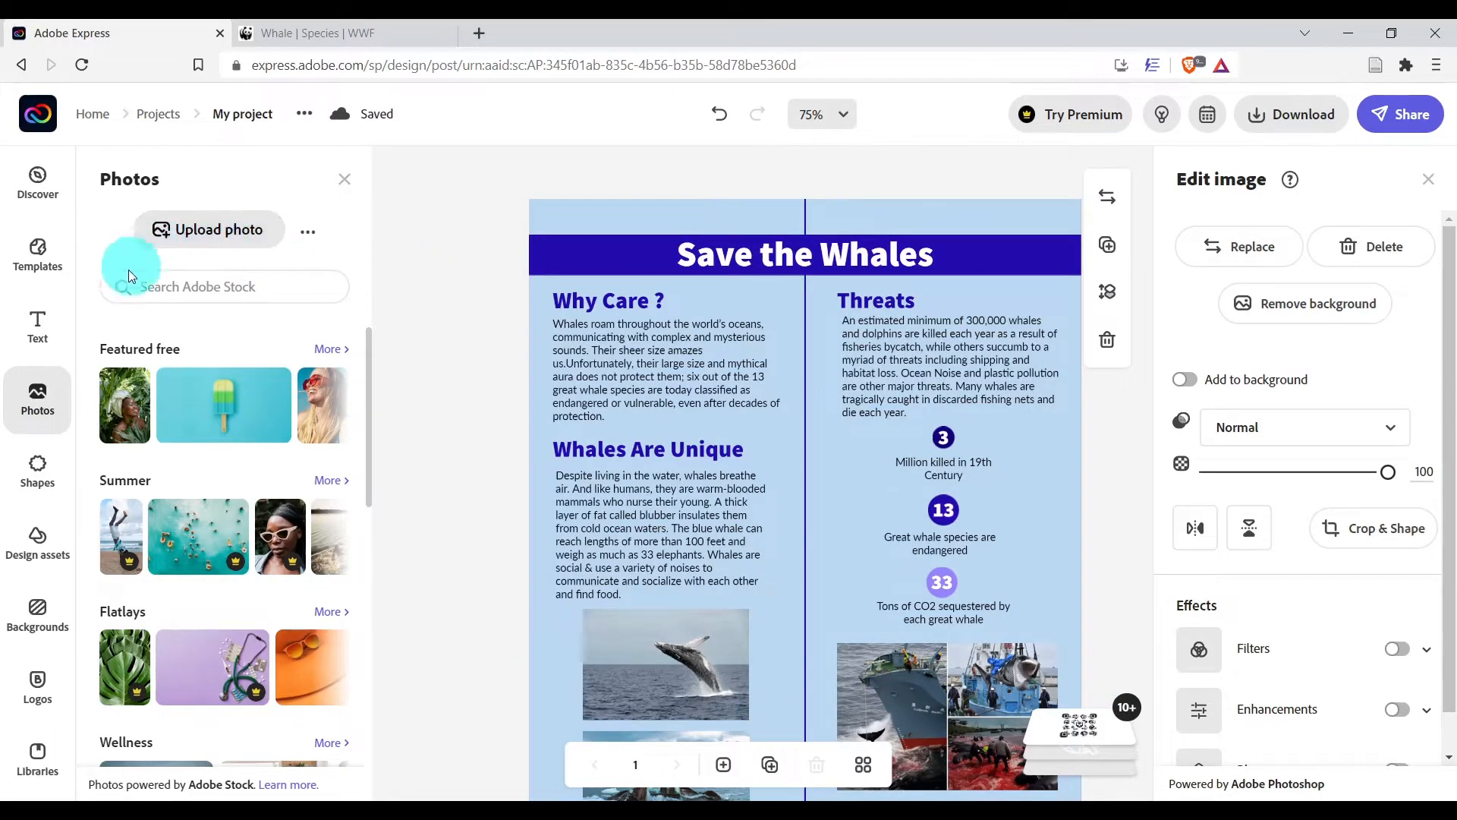
left_click(43, 478)
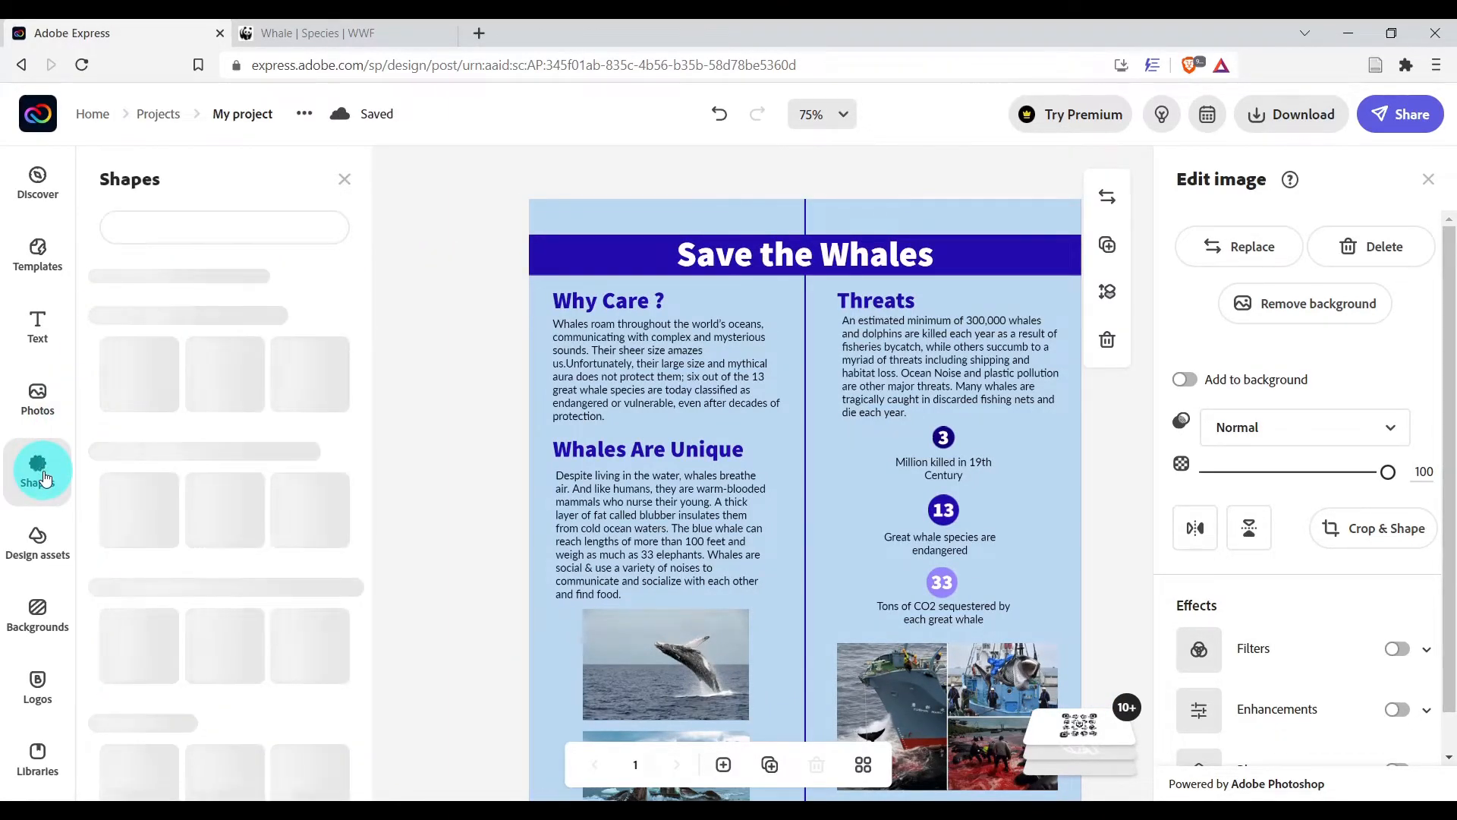
left_click(255, 230)
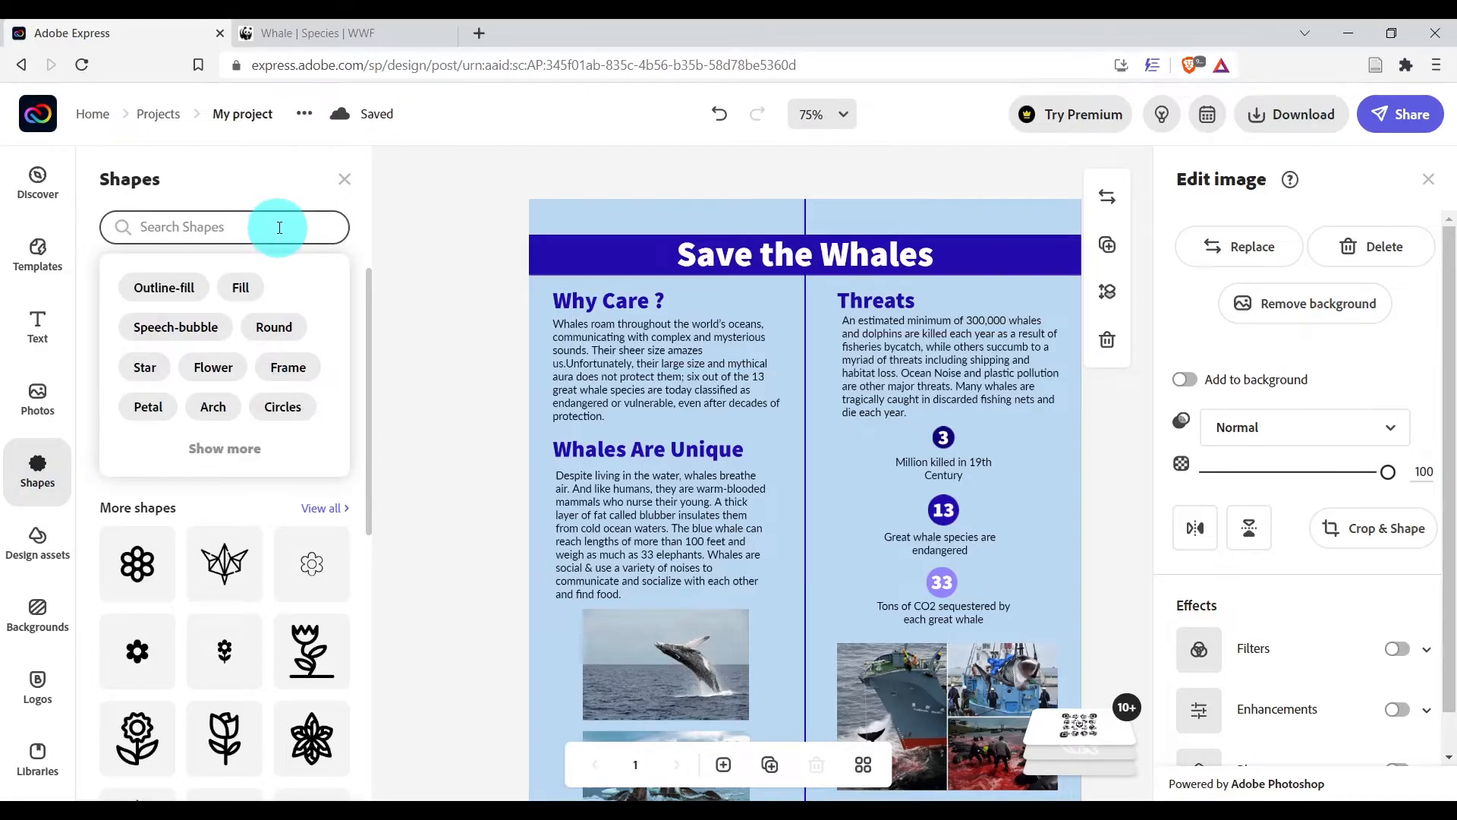
type("whales")
key("Return")
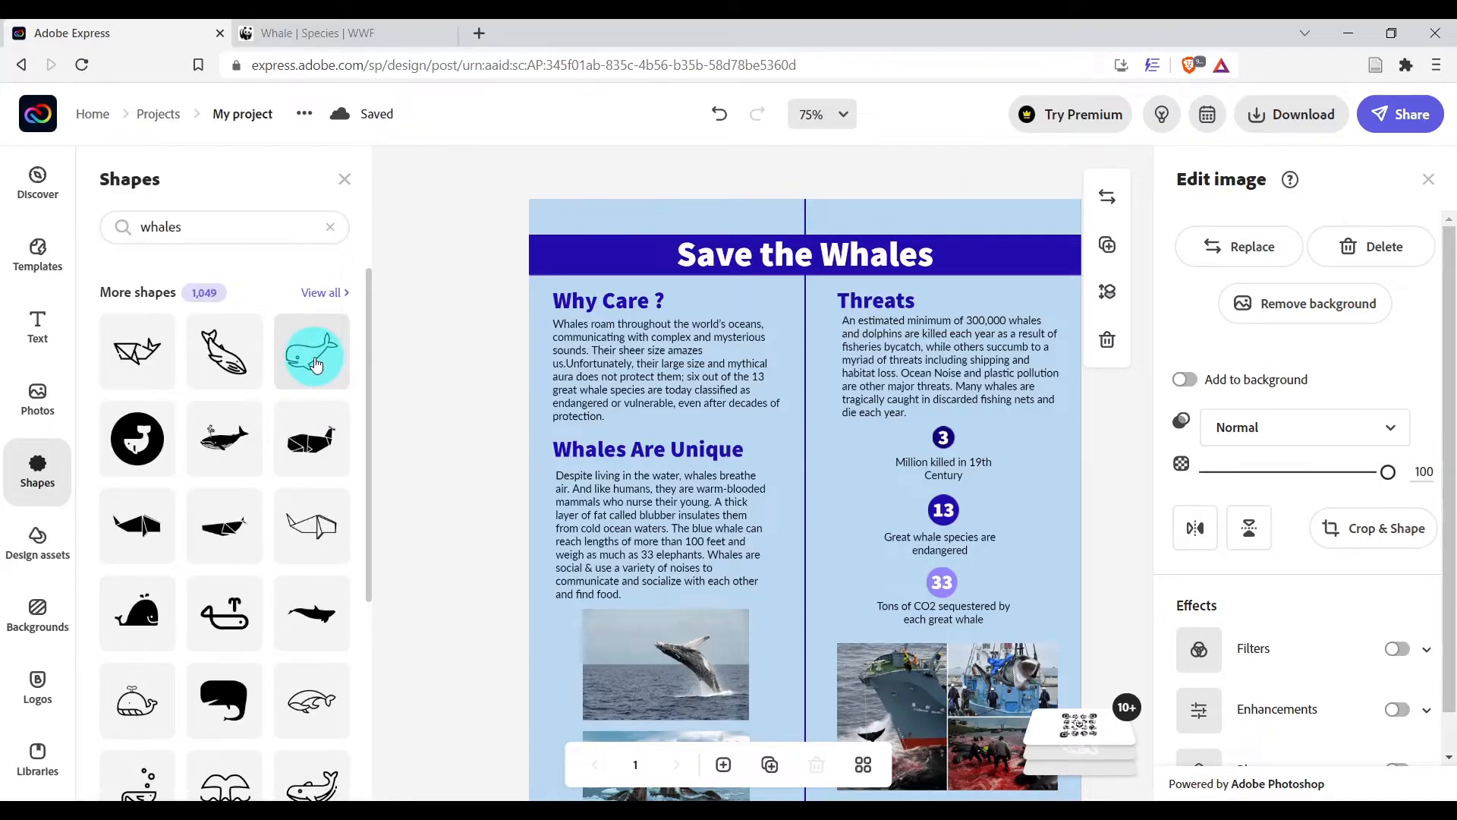
left_click(318, 365)
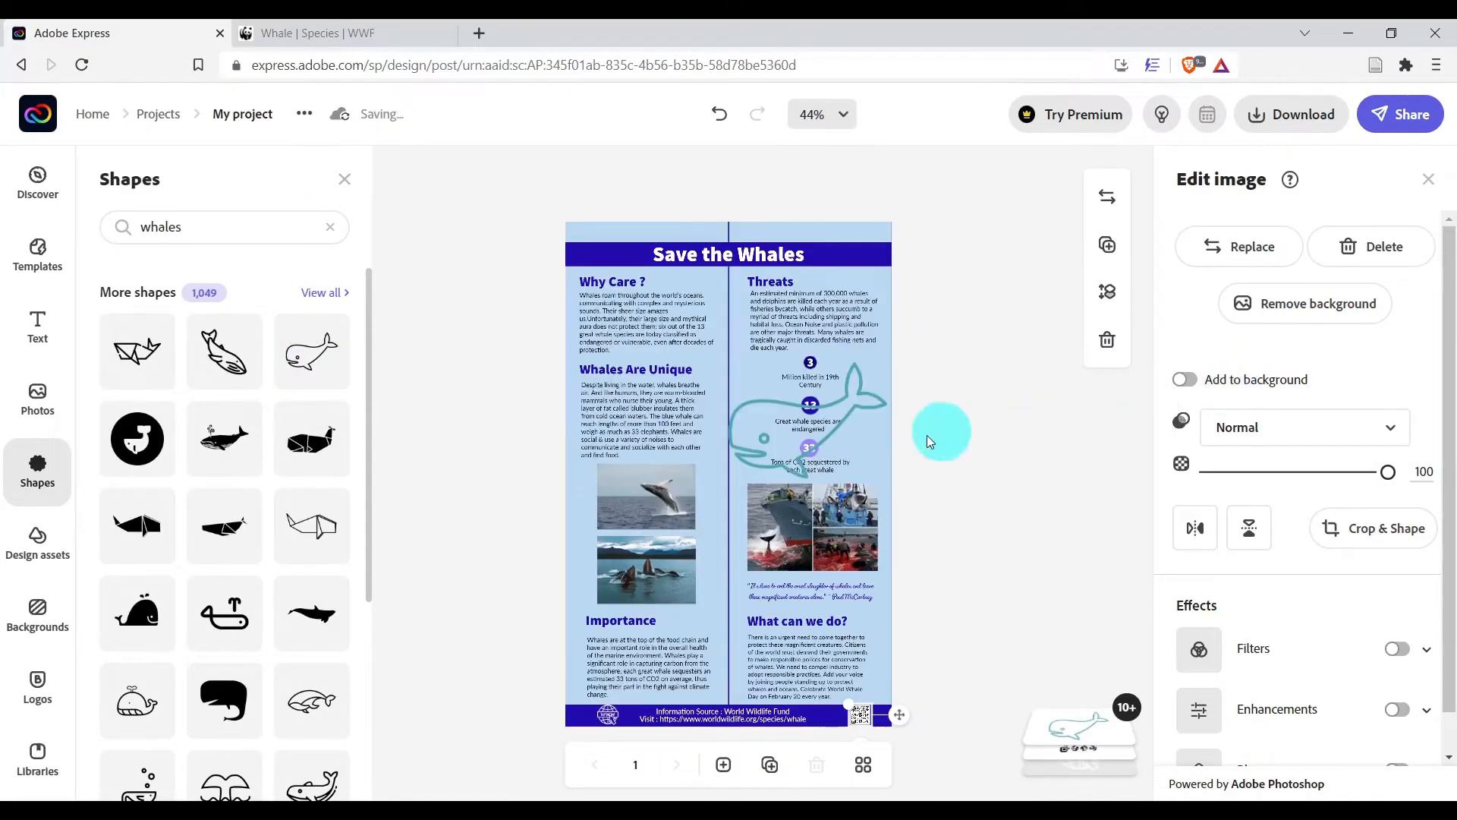
Shrink the whale shape to a small icon and color it white (#FFFFFF).
left_click(767, 430)
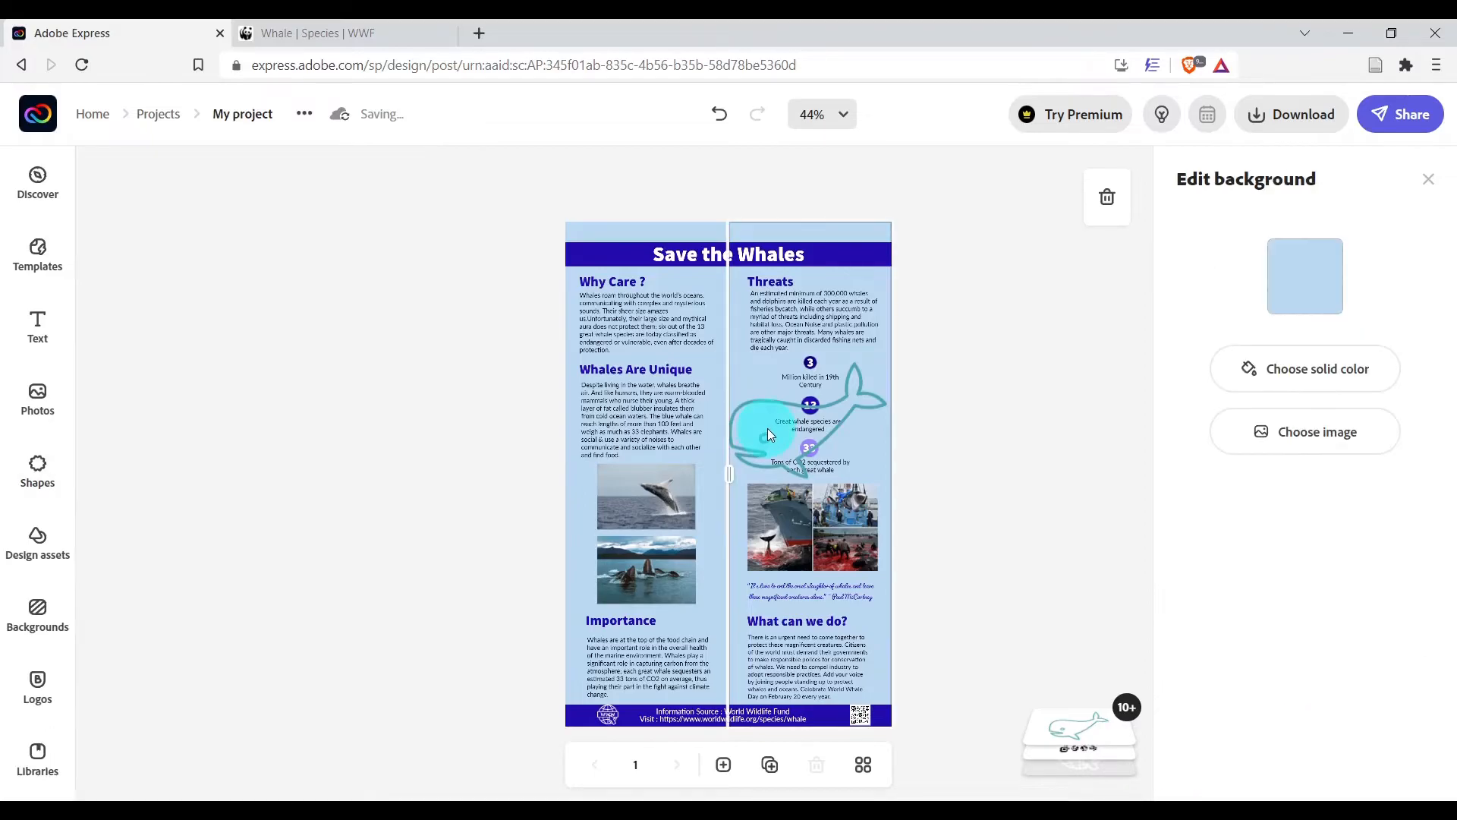
left_click(860, 382)
left_click_drag(886, 364, 770, 439)
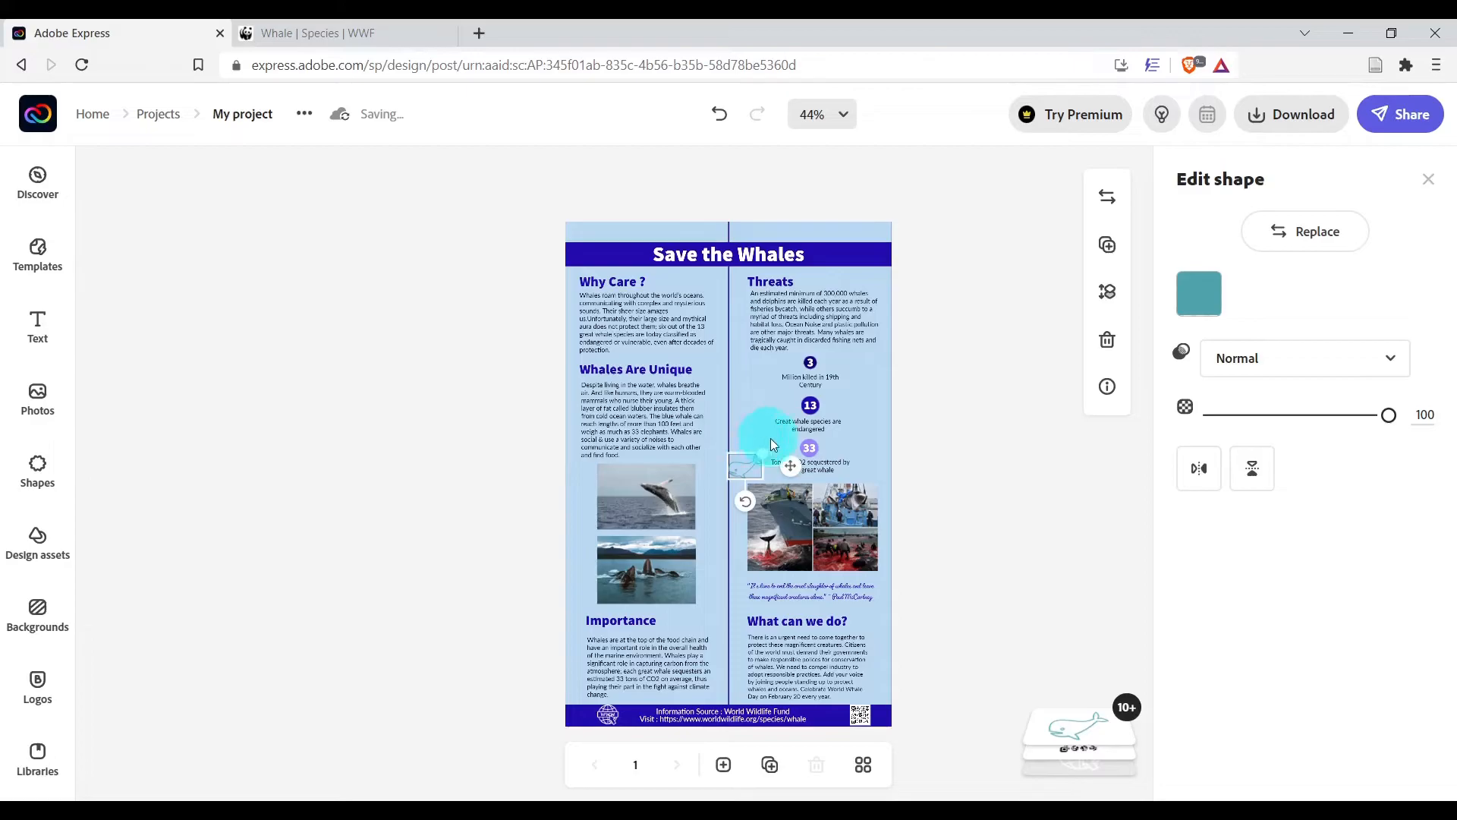
left_click(1199, 295)
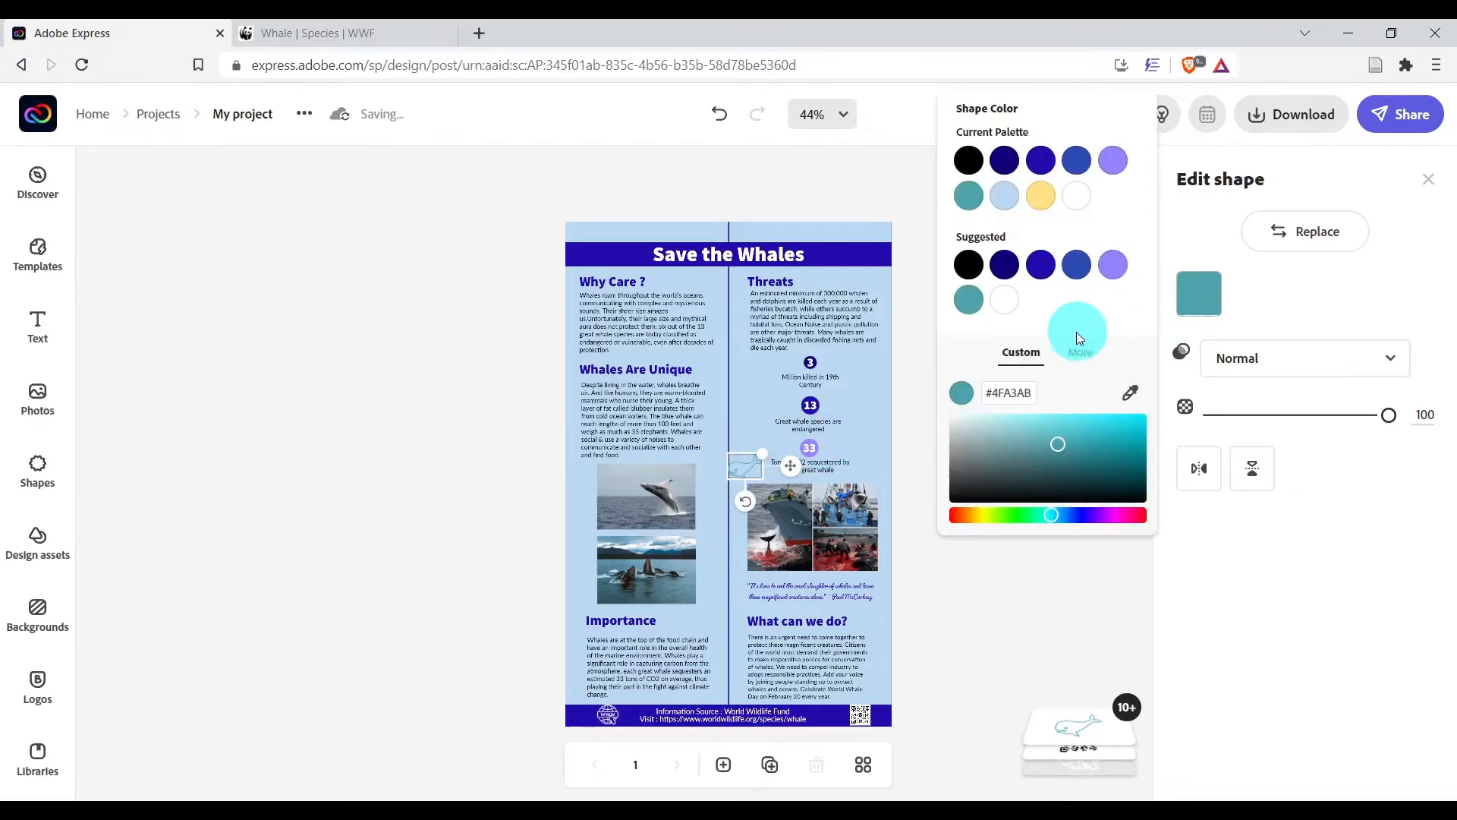
left_click(1005, 303)
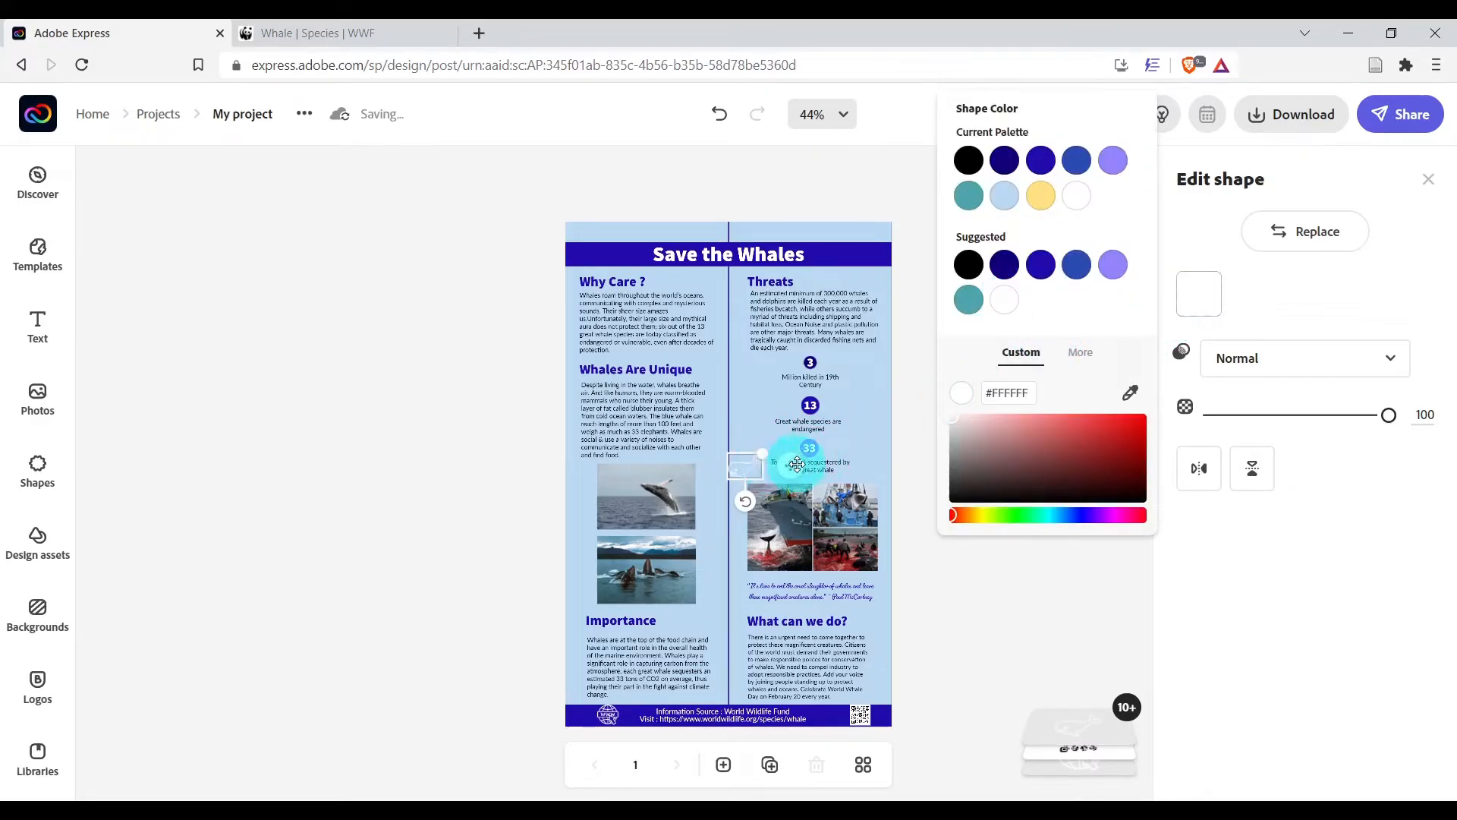
Place the white whale icon in the title banner, left of "Save the Whales".
left_click_drag(792, 463, 654, 255)
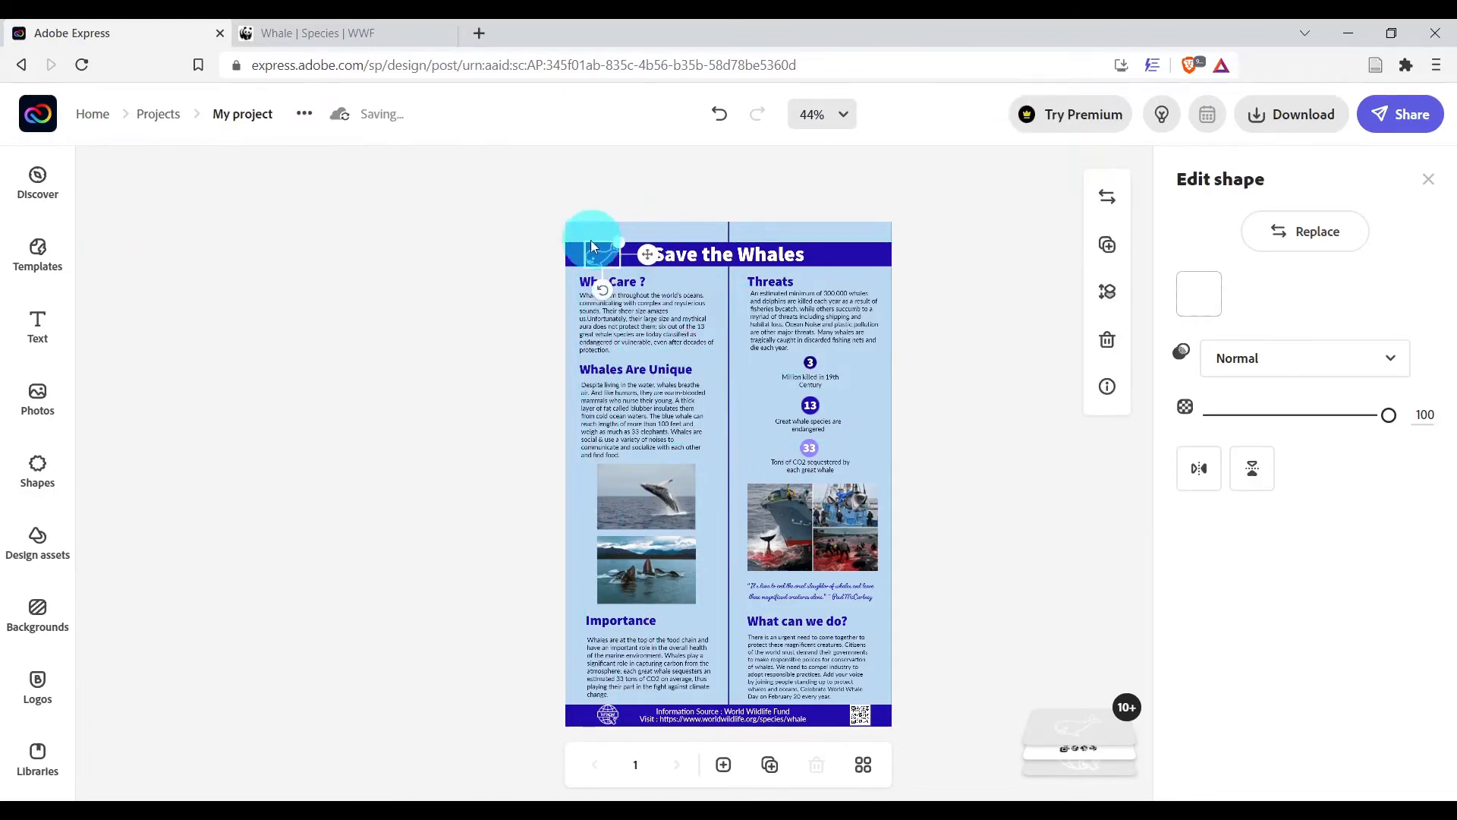
left_click(843, 115)
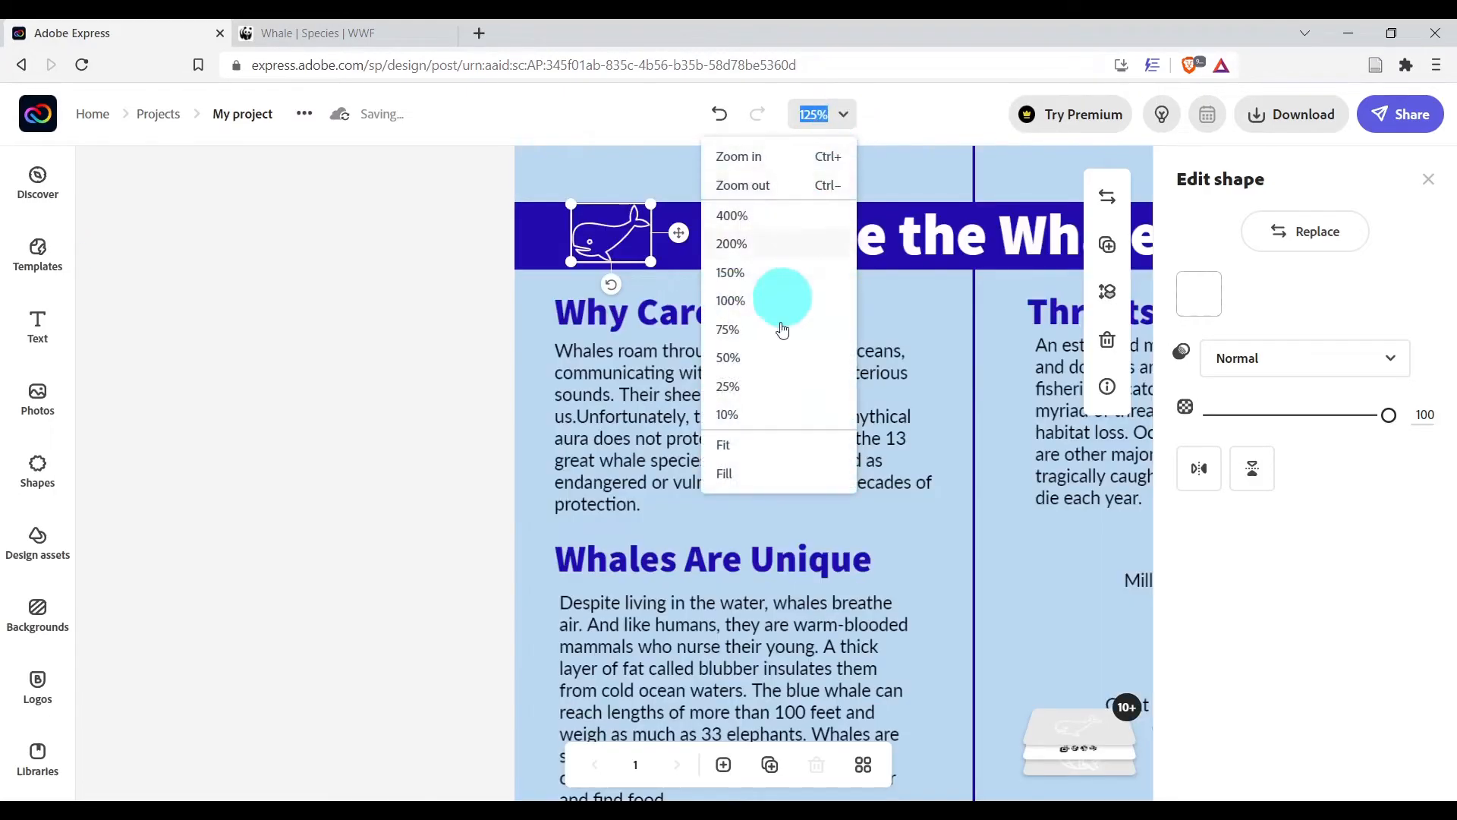
left_click(742, 444)
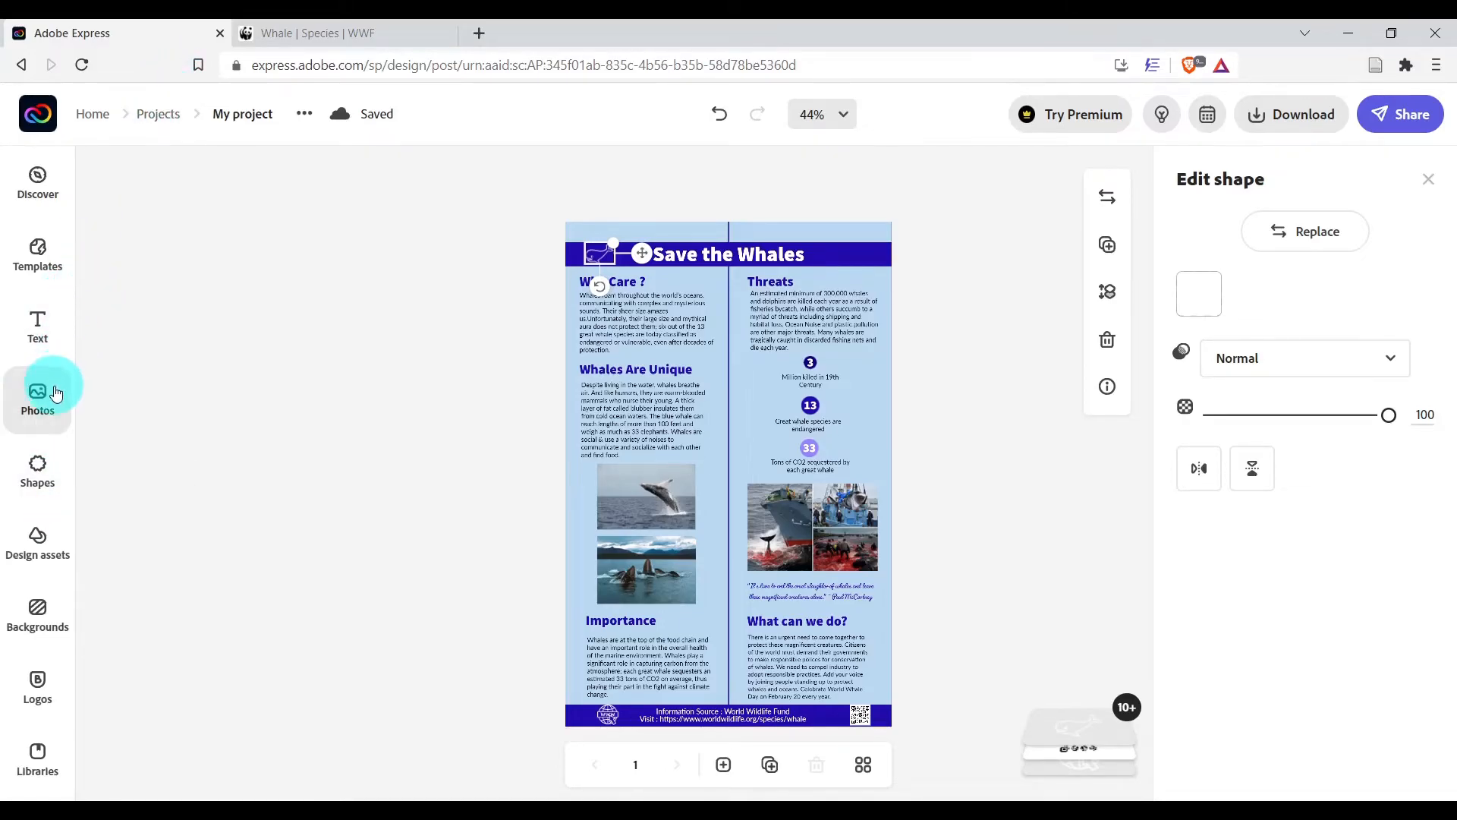
Upload the whale-600387_640 picture from the Whales folder and shrink it into the title banner, right of "Save the Whales".
left_click(42, 406)
left_click(209, 229)
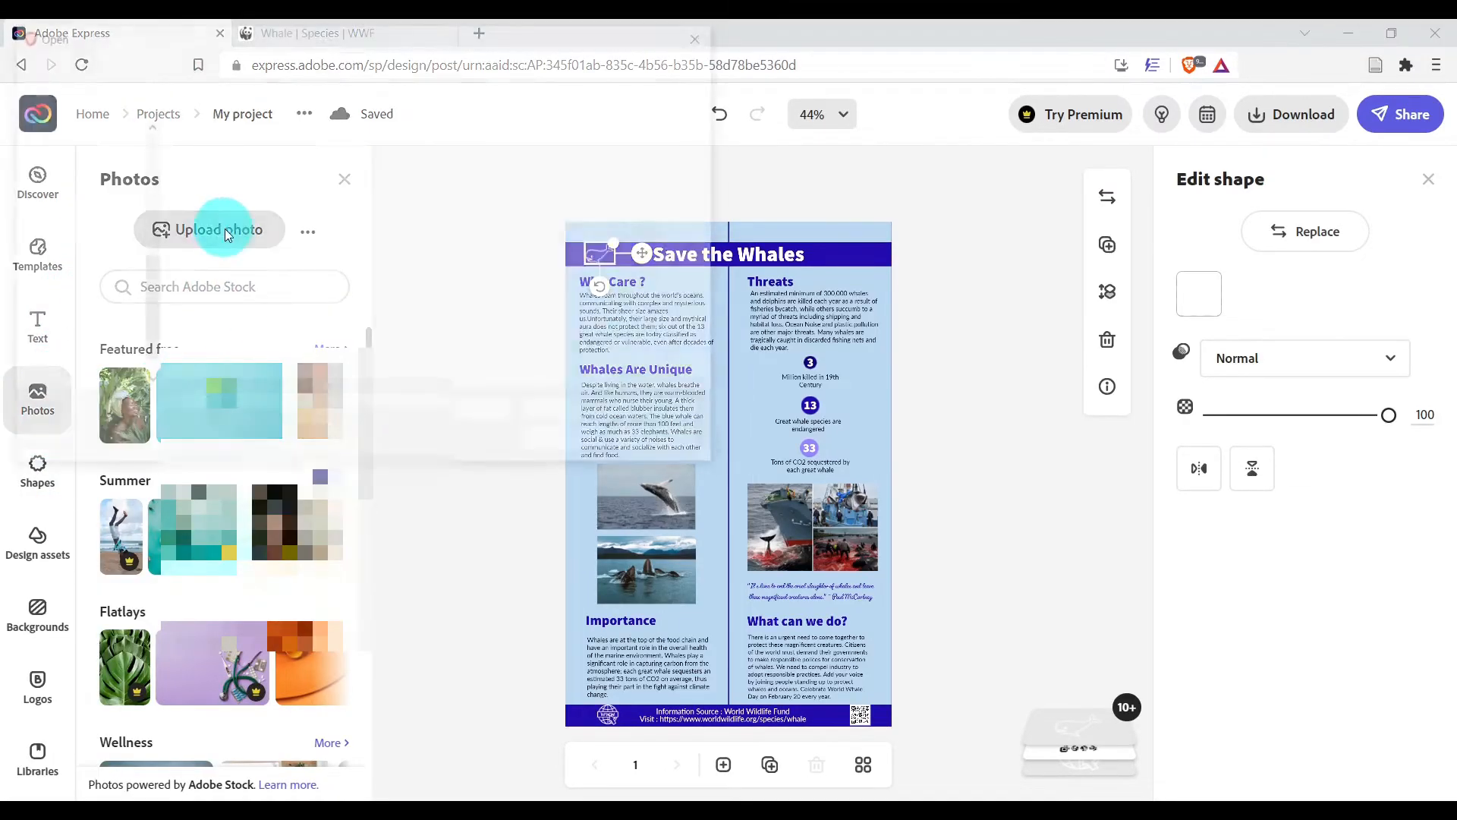
left_click(208, 307)
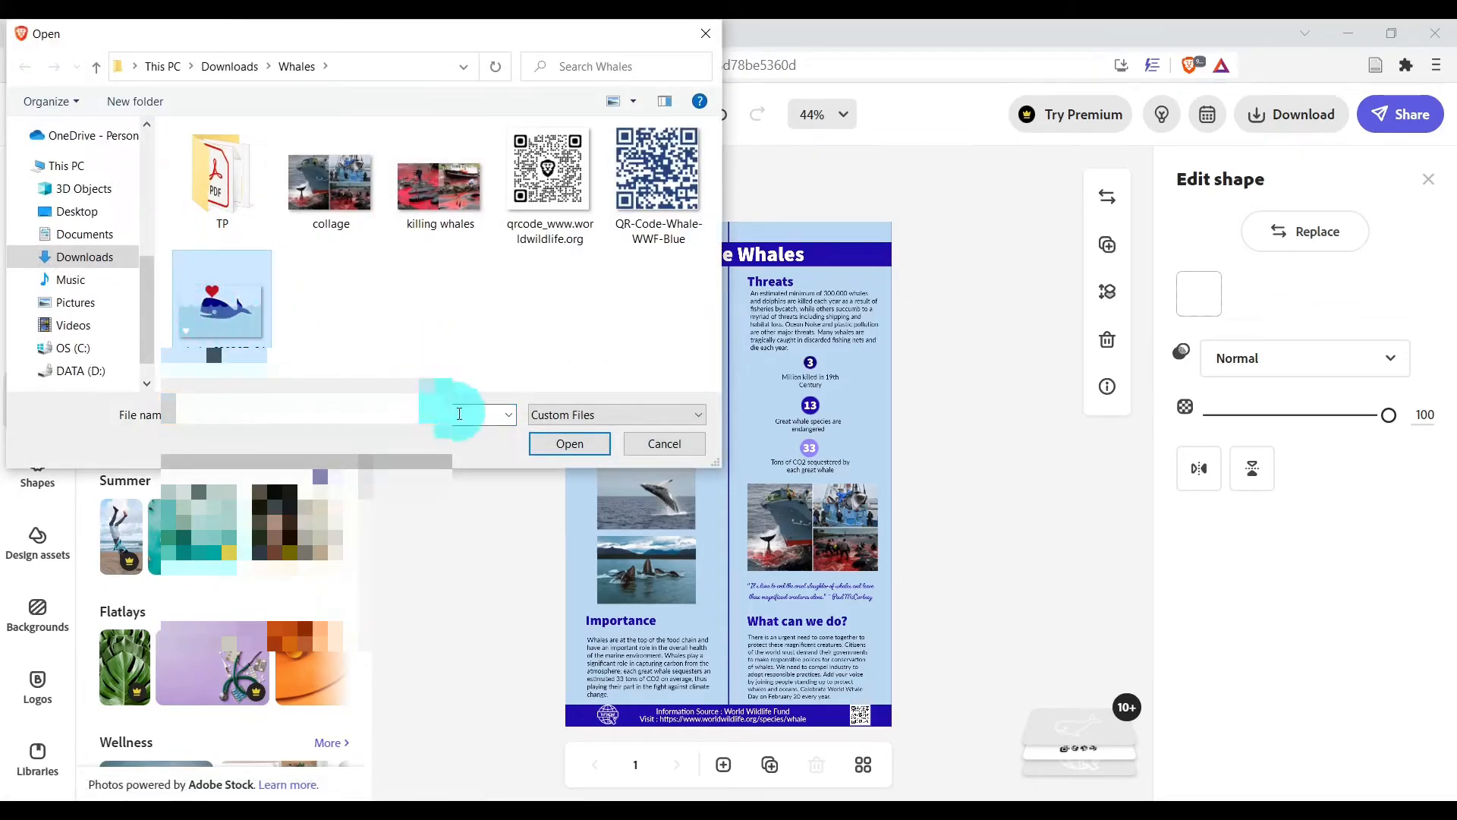
left_click(569, 444)
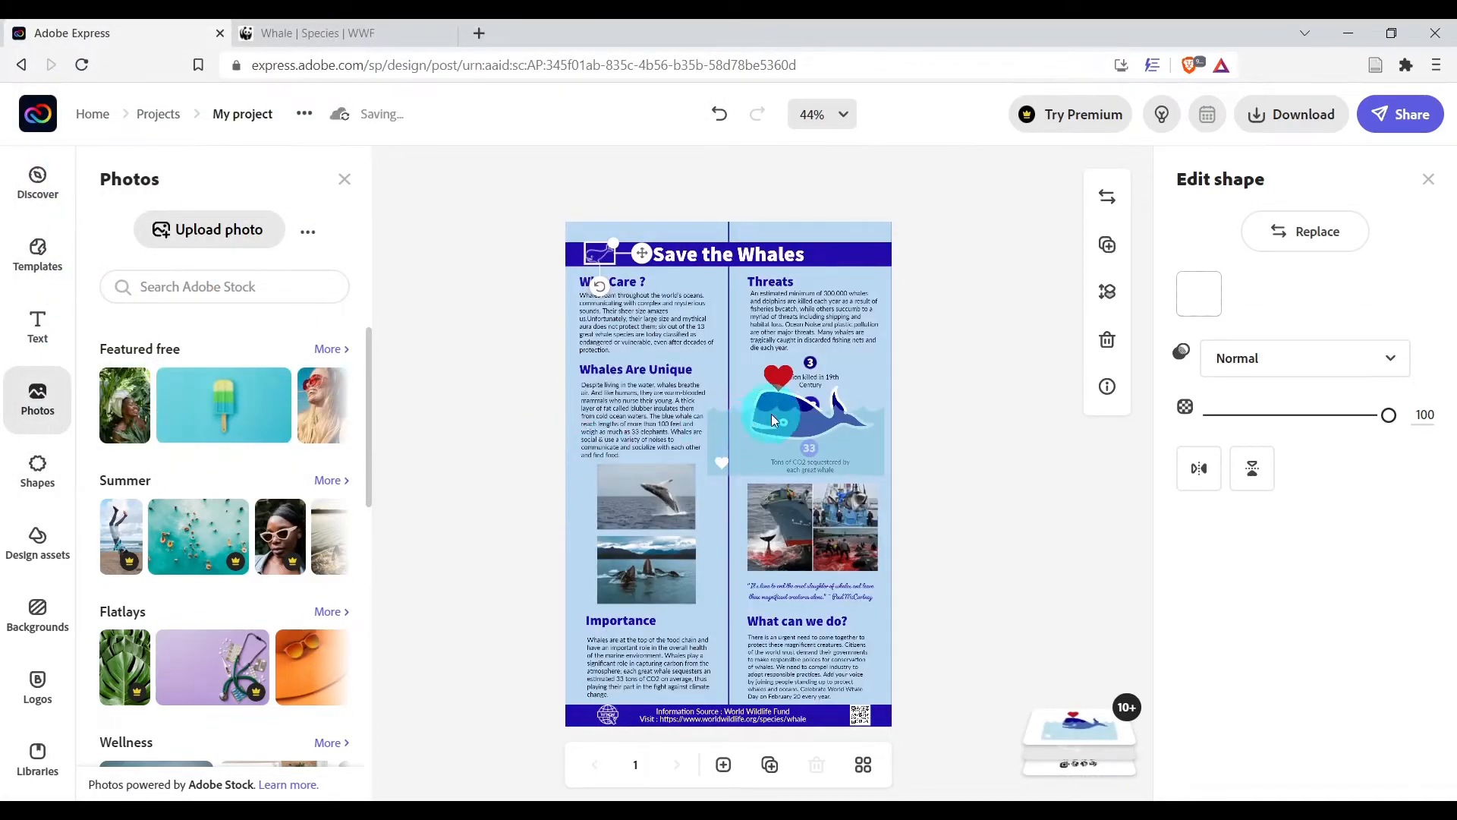
left_click(785, 399)
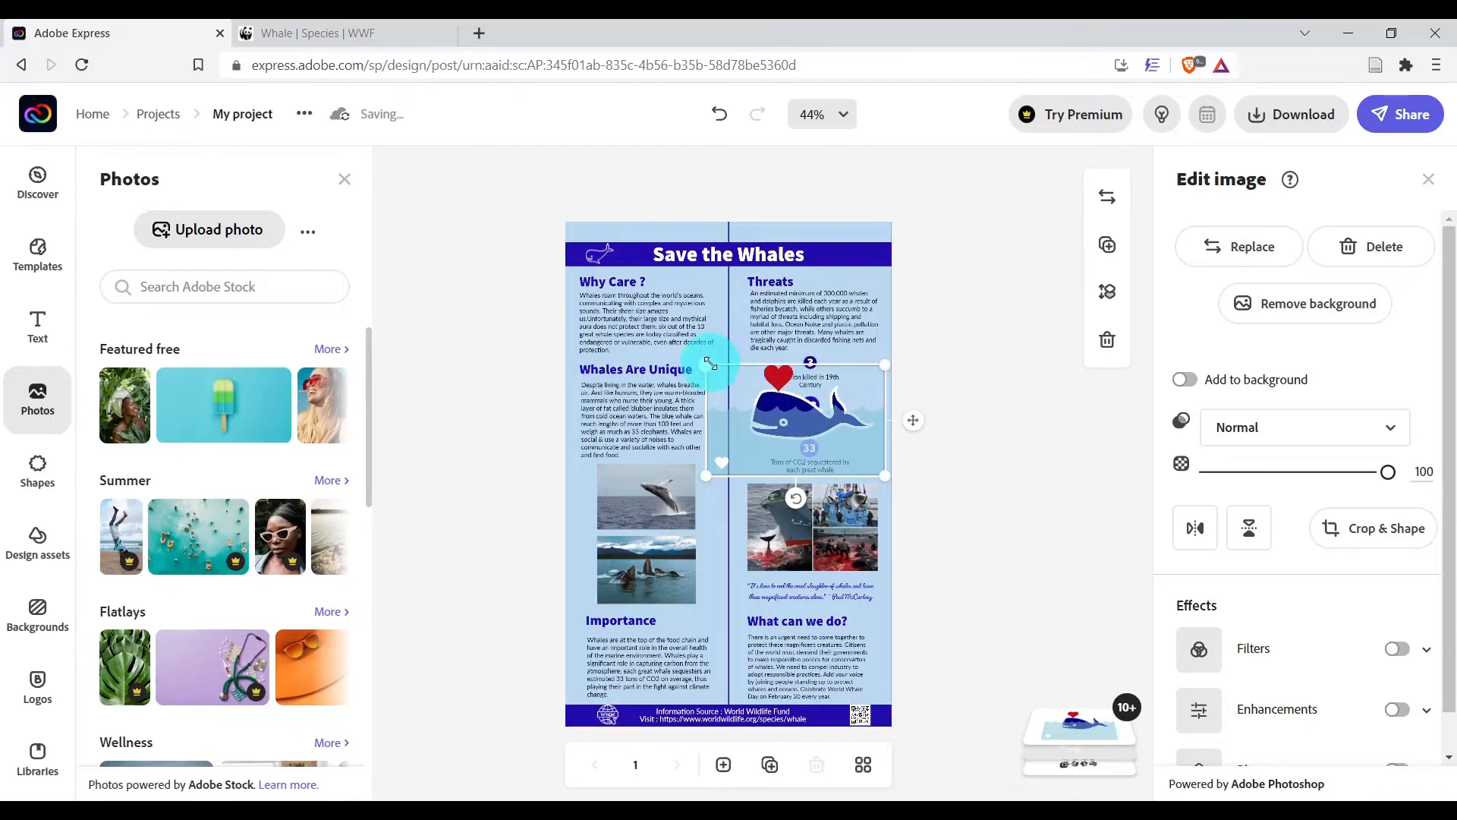
left_click_drag(710, 365, 904, 265)
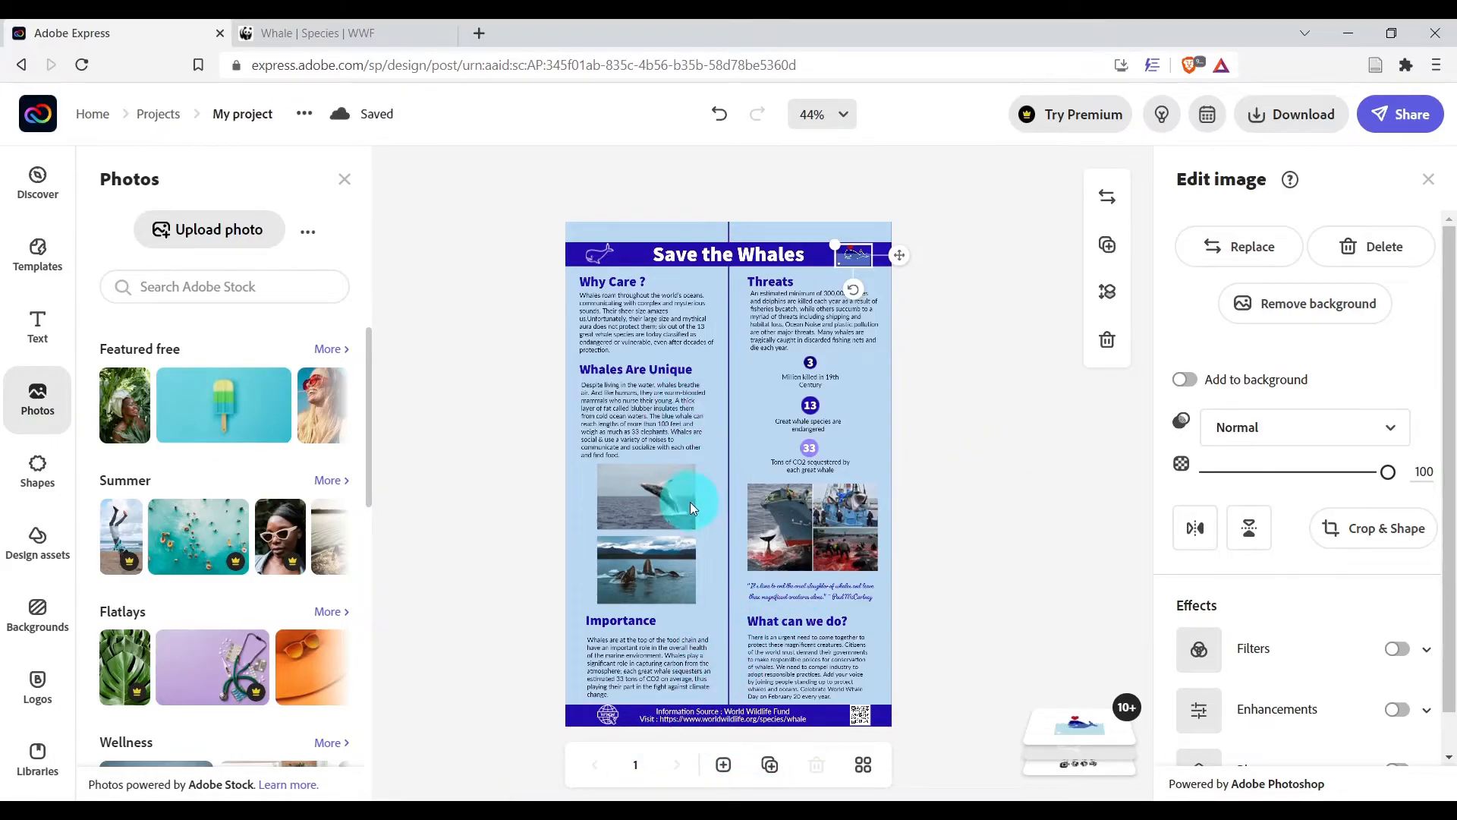
Review the size options for adding a page, the overview of all pages and the project's sharing options.
left_click(723, 764)
left_click(864, 495)
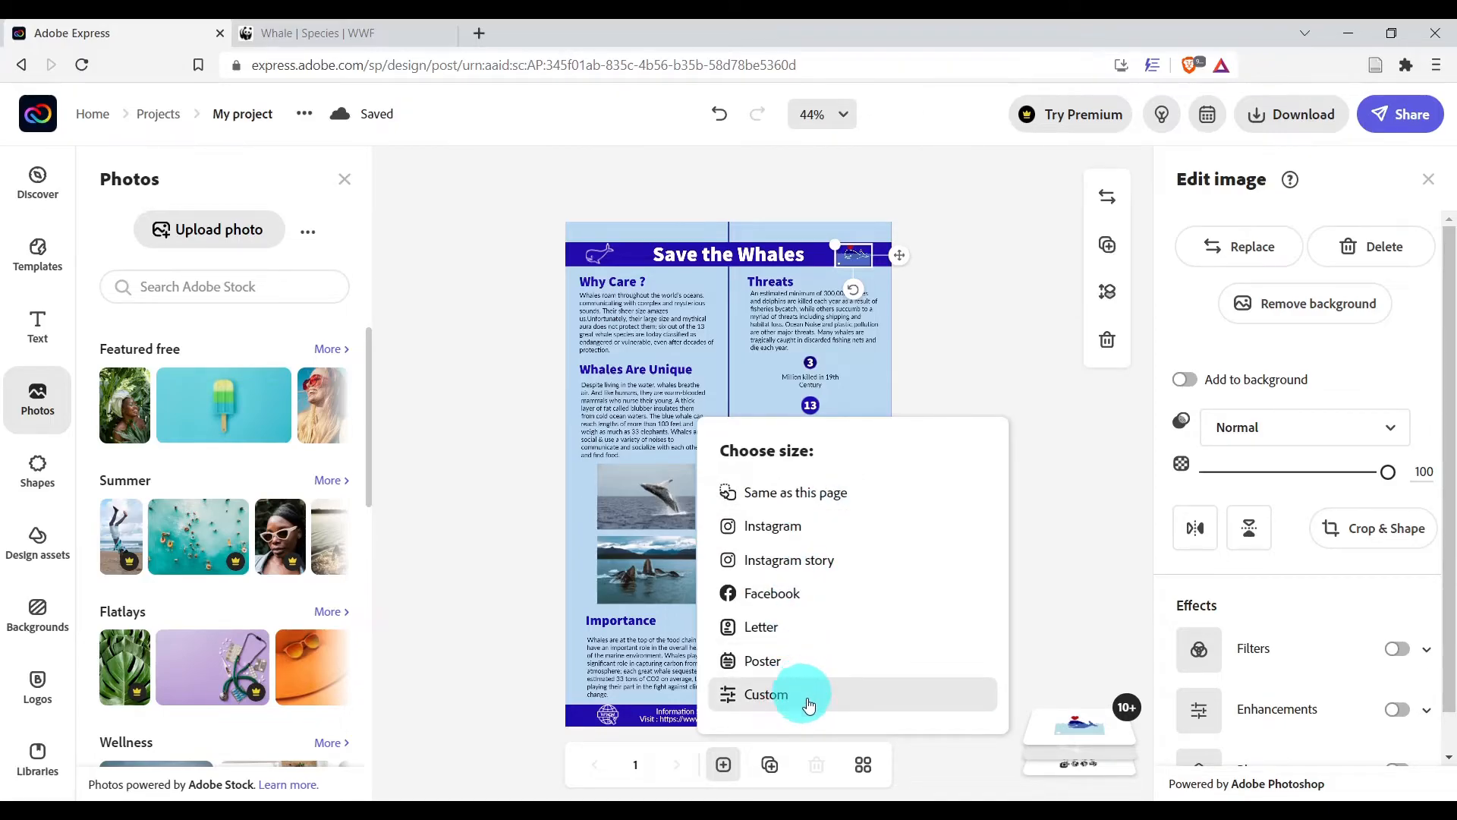
left_click(862, 766)
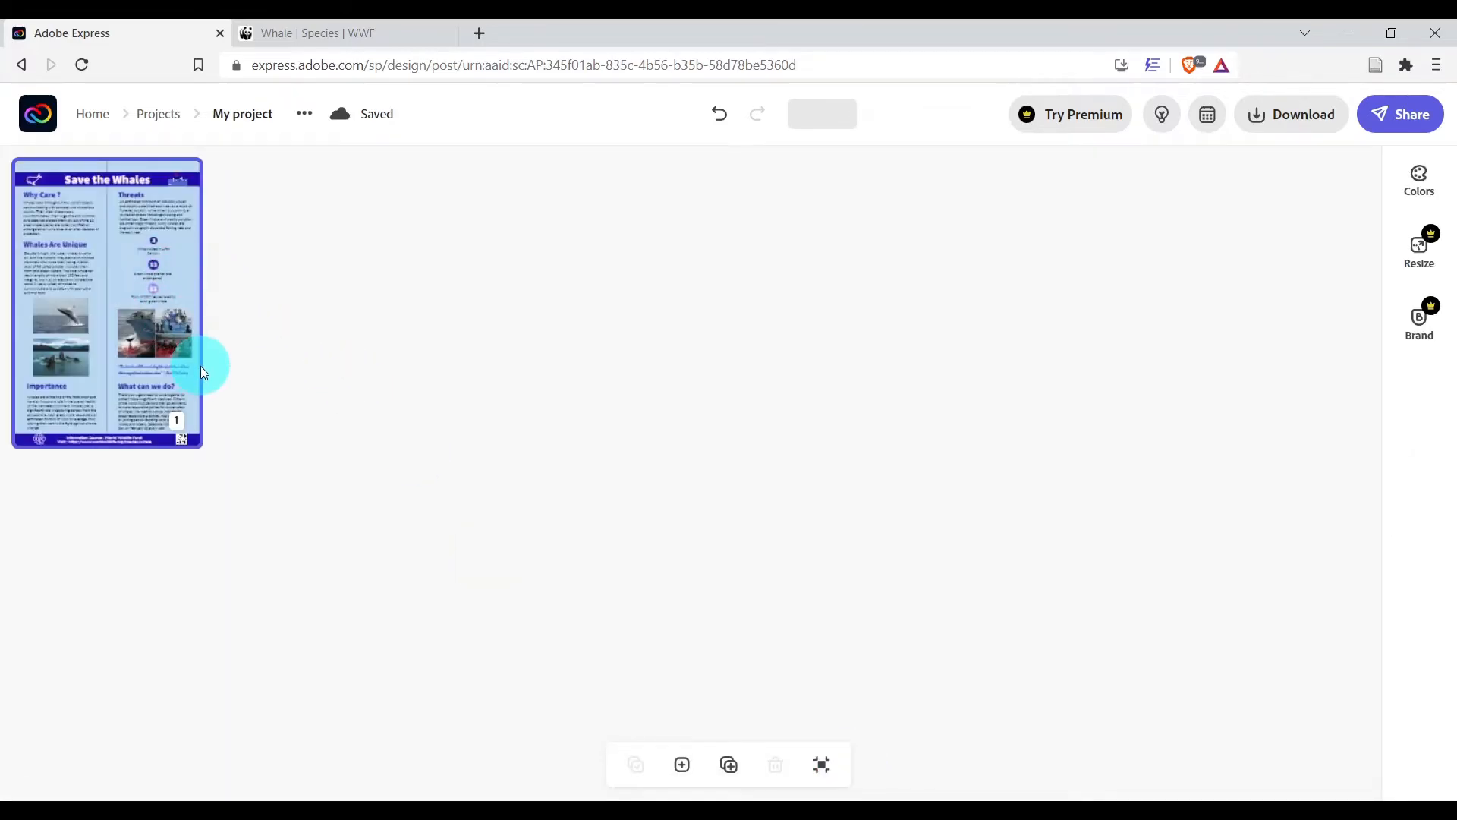
left_click(820, 765)
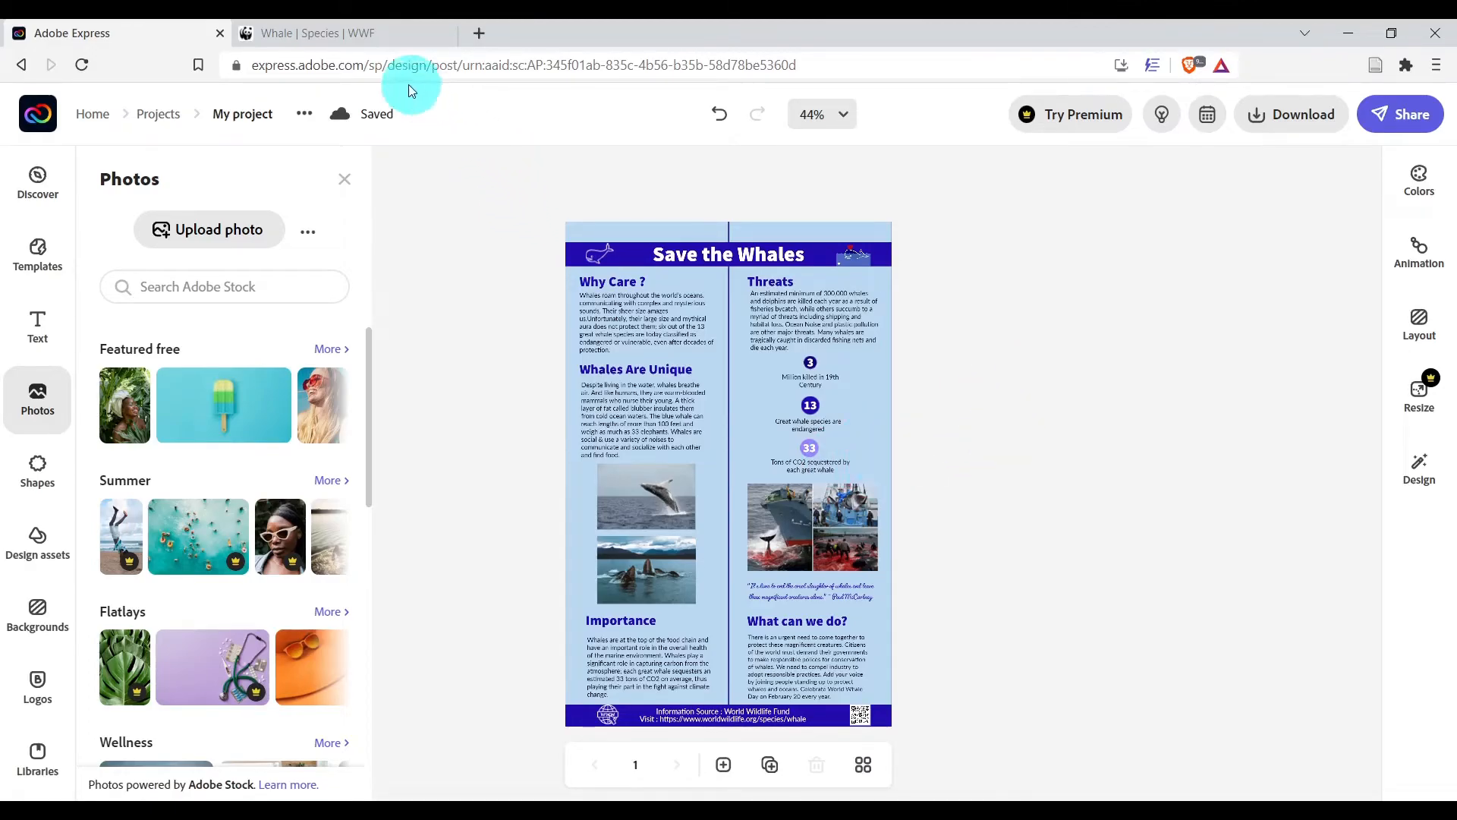
left_click(393, 114)
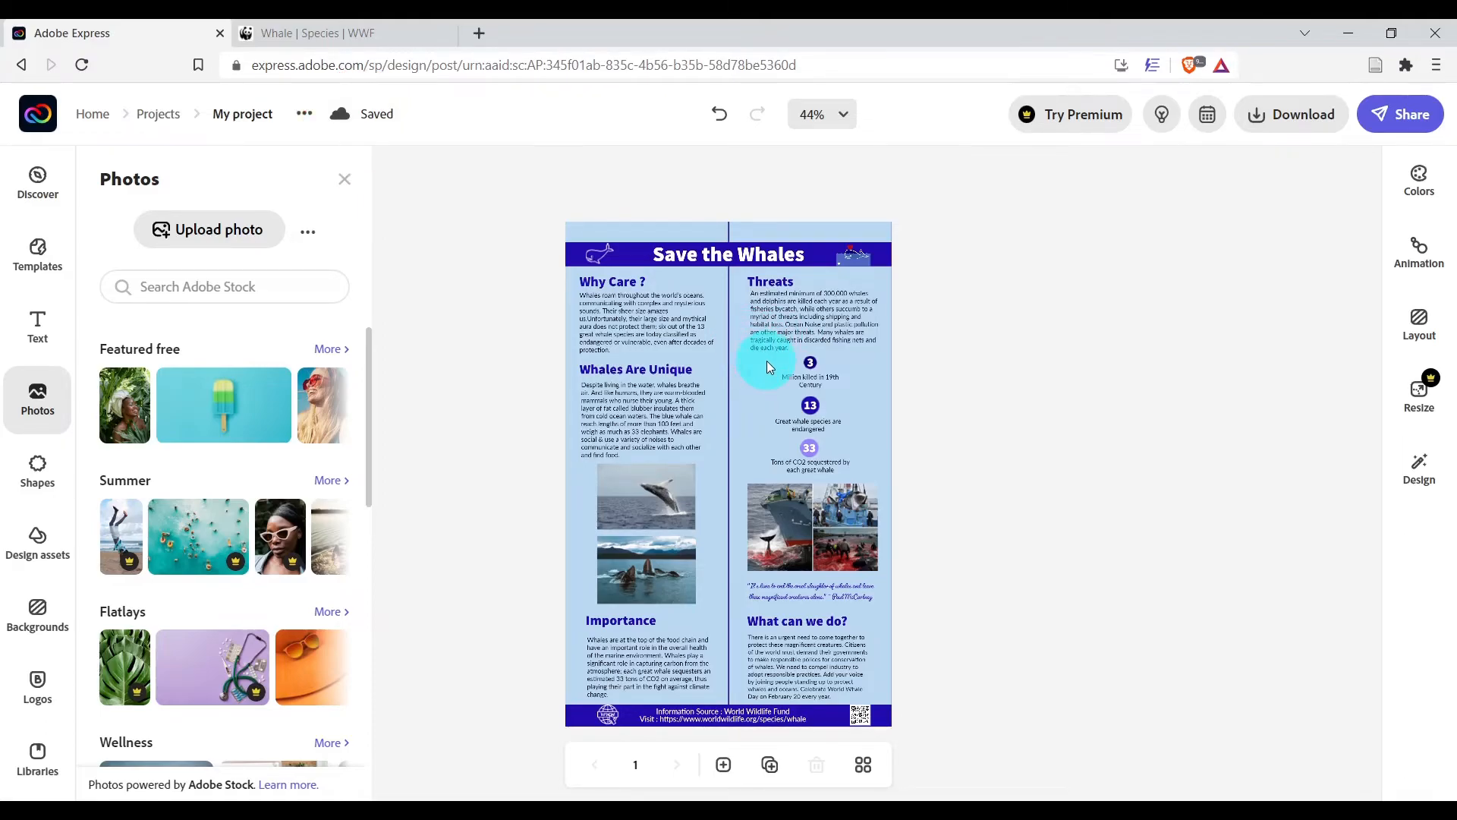
left_click(1399, 121)
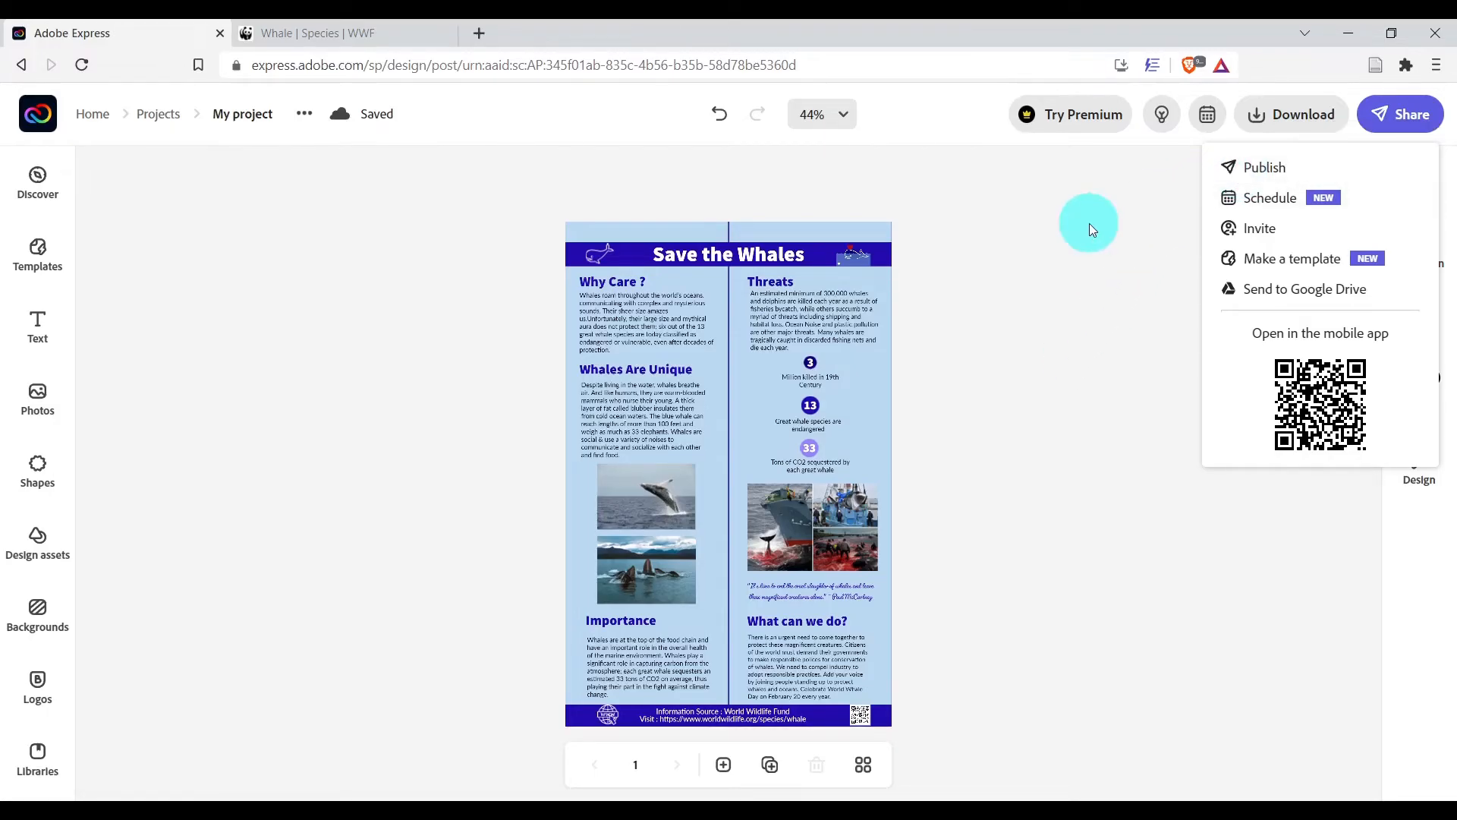
left_click(1090, 223)
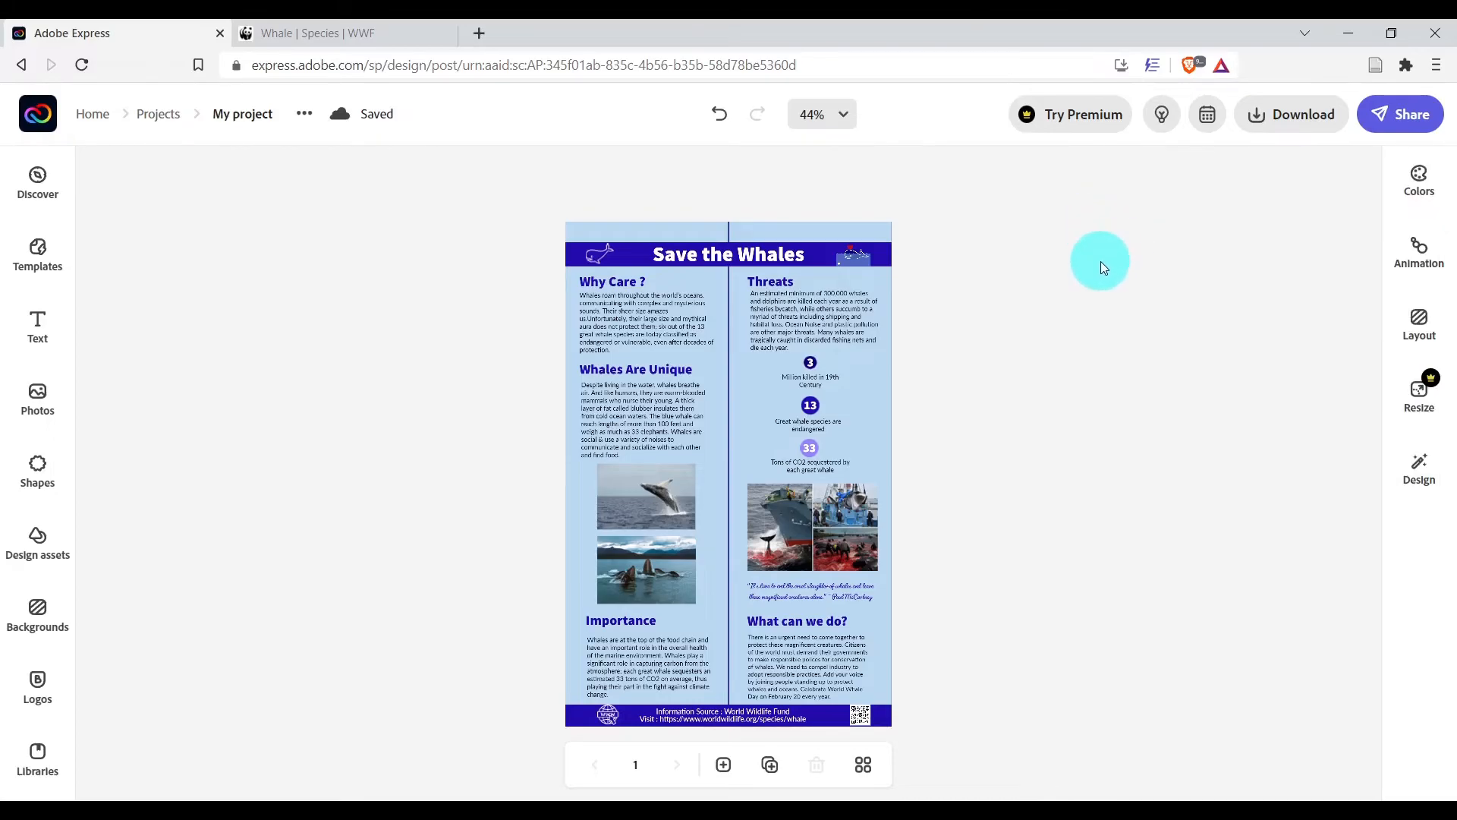
Download the infographic as a PDF named "Whale Infographic" into the Whales folder.
left_click(1284, 121)
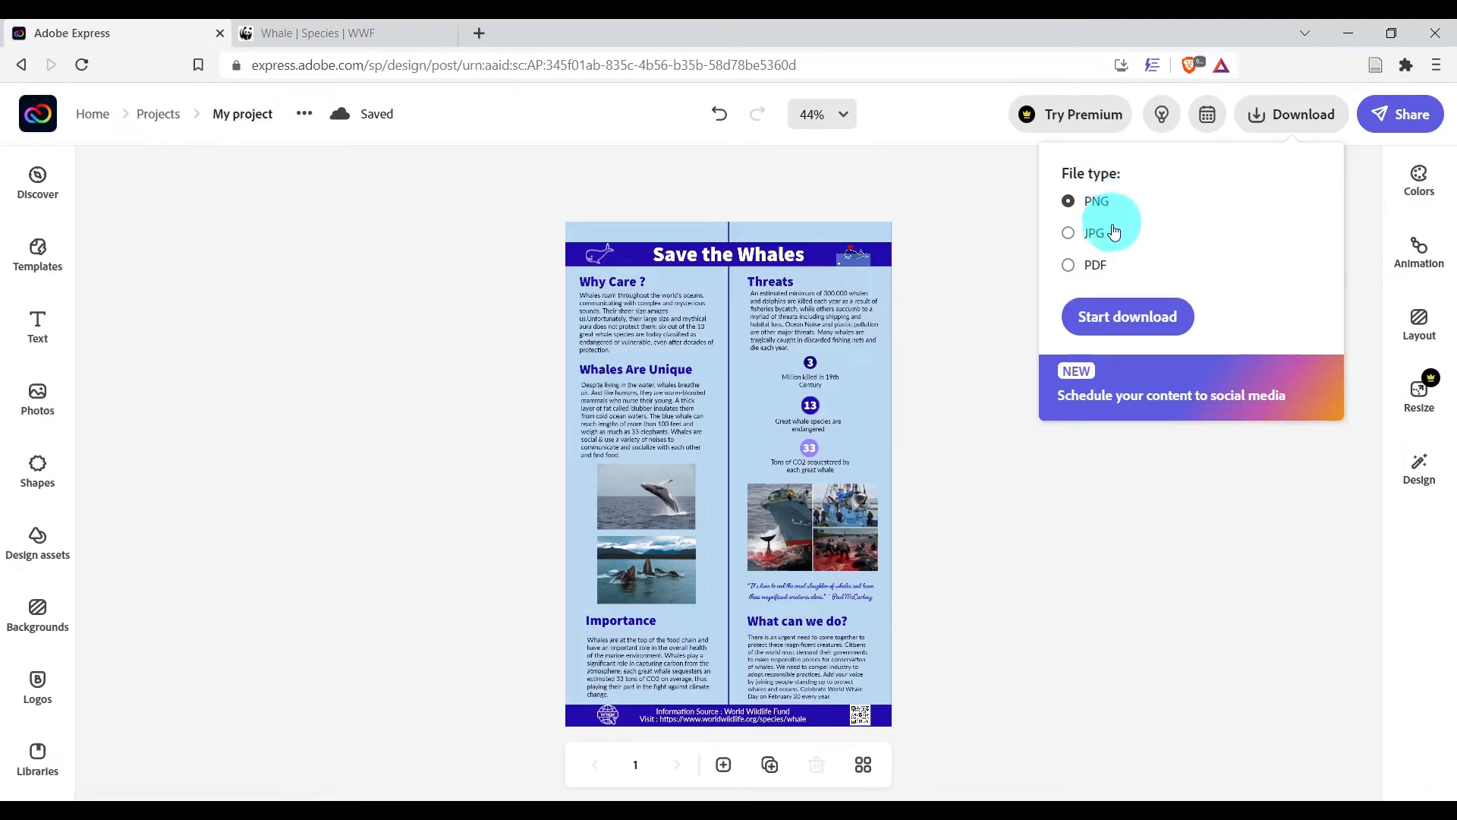
left_click(1097, 274)
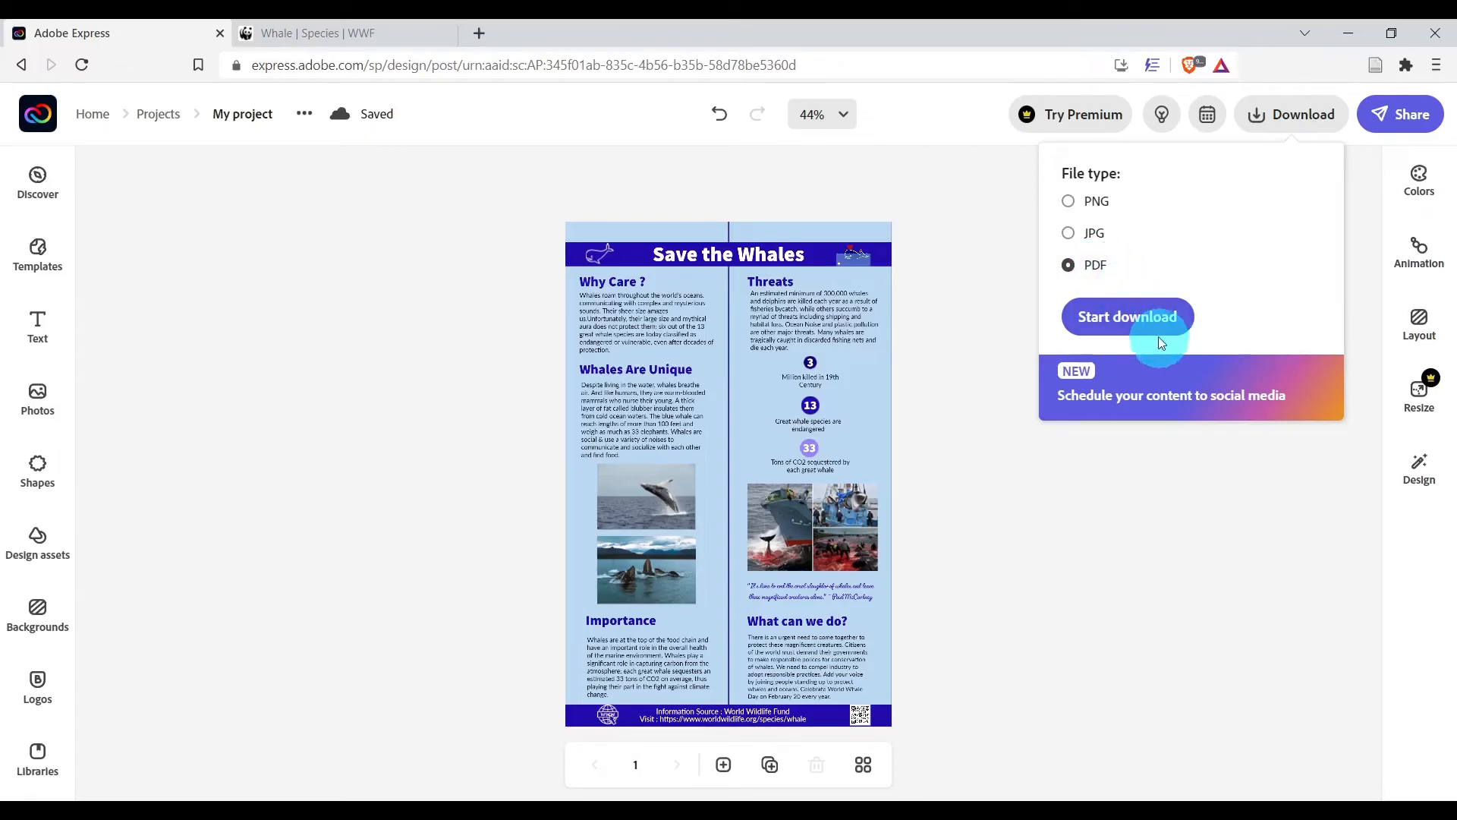
left_click(1138, 324)
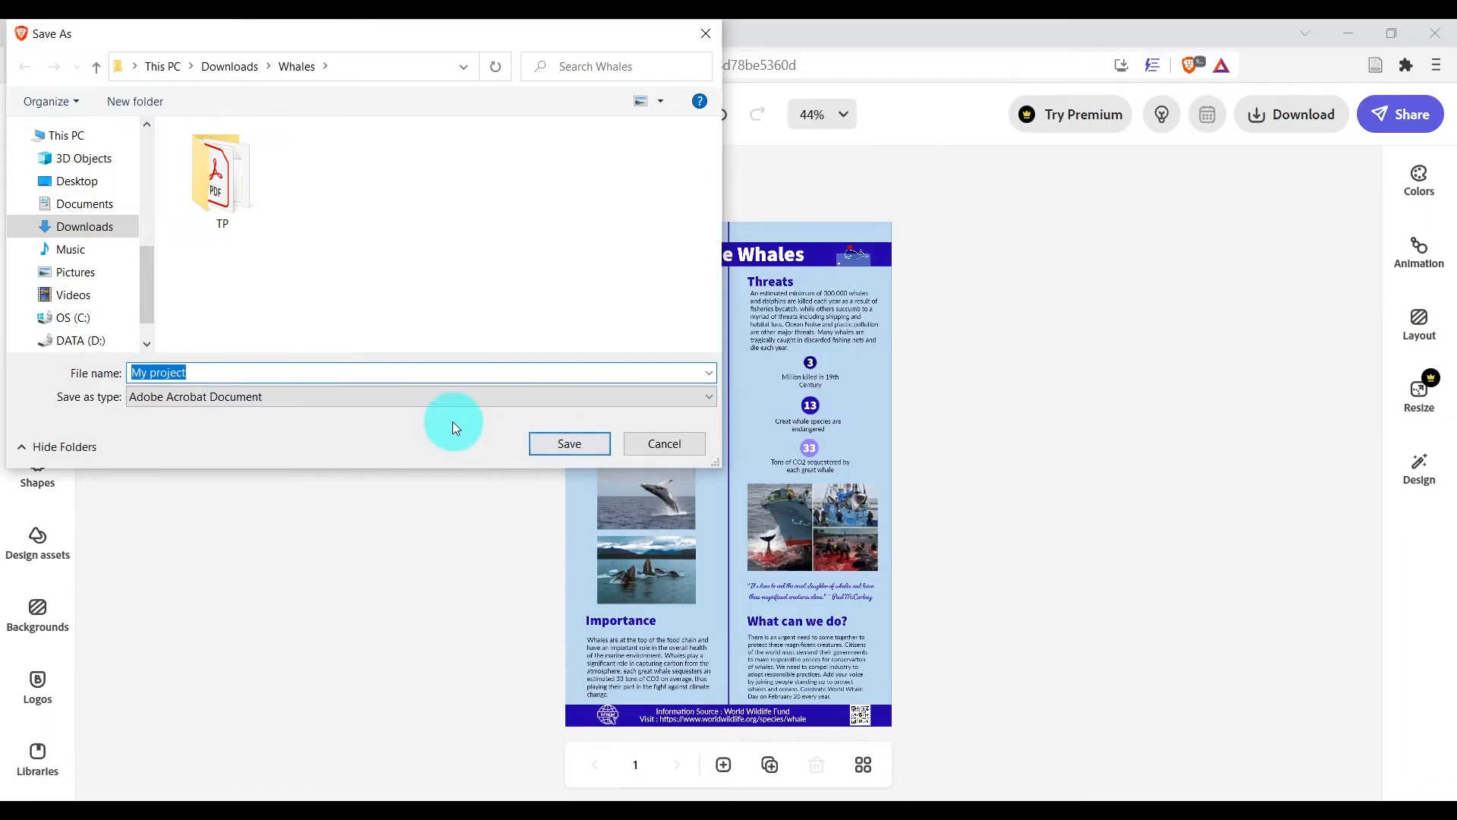
type("Whale Infog")
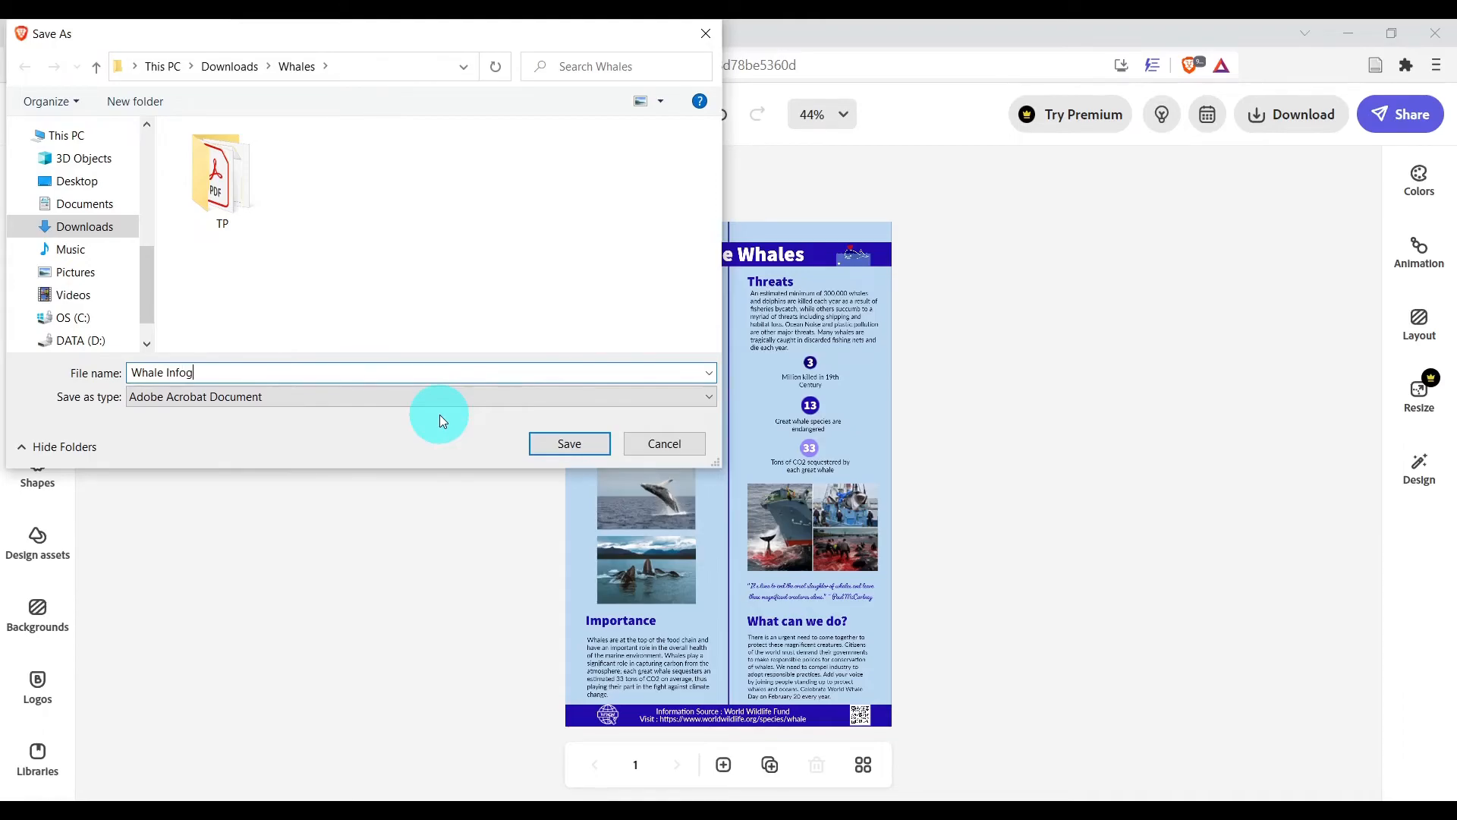
type("raphic")
key("Return")
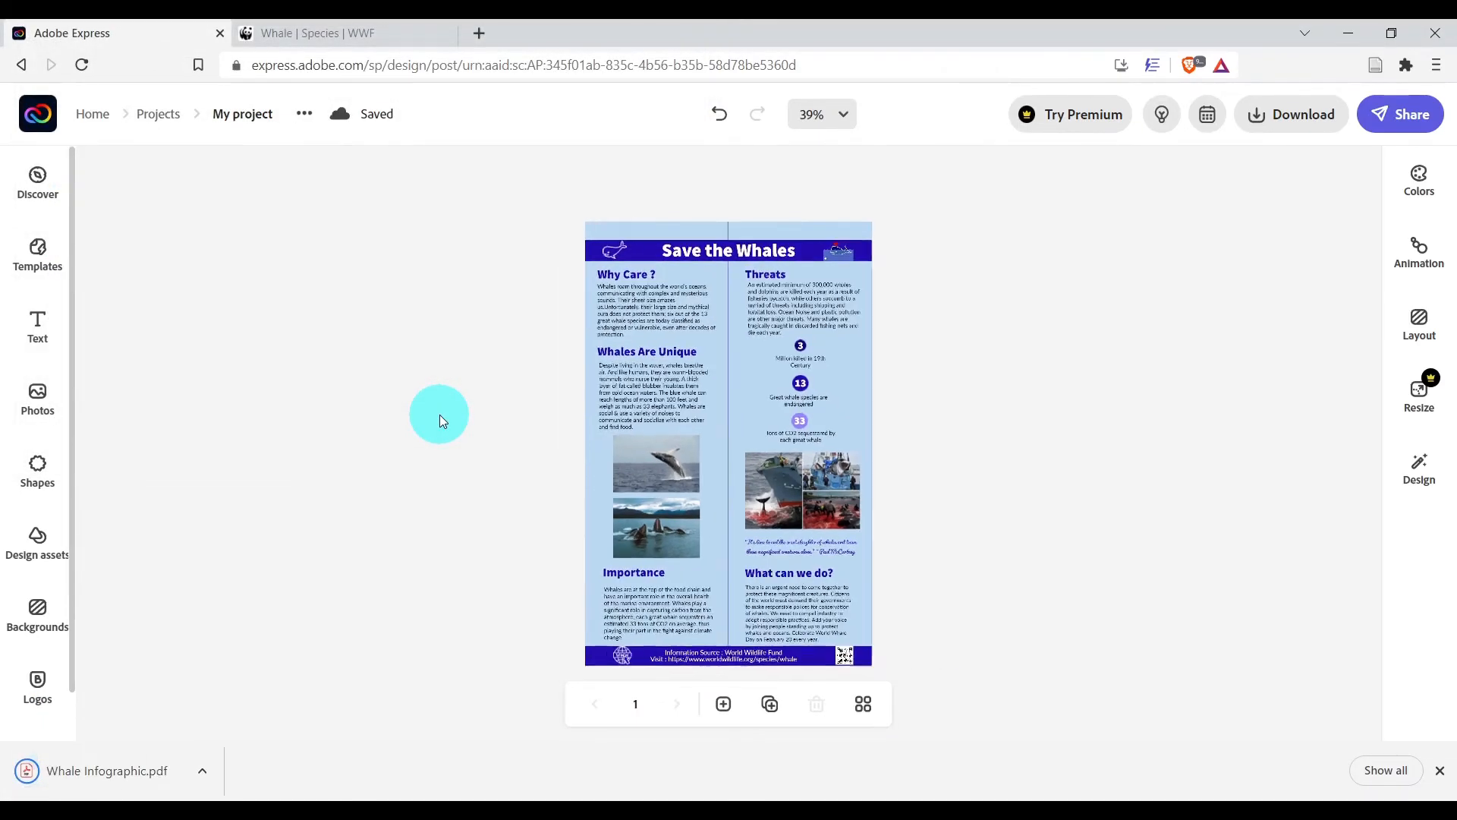
Open the Whale Infographic PDF from the Whales folder and check the whole page from the title banner down to the footer.
mouse_move(610, 797)
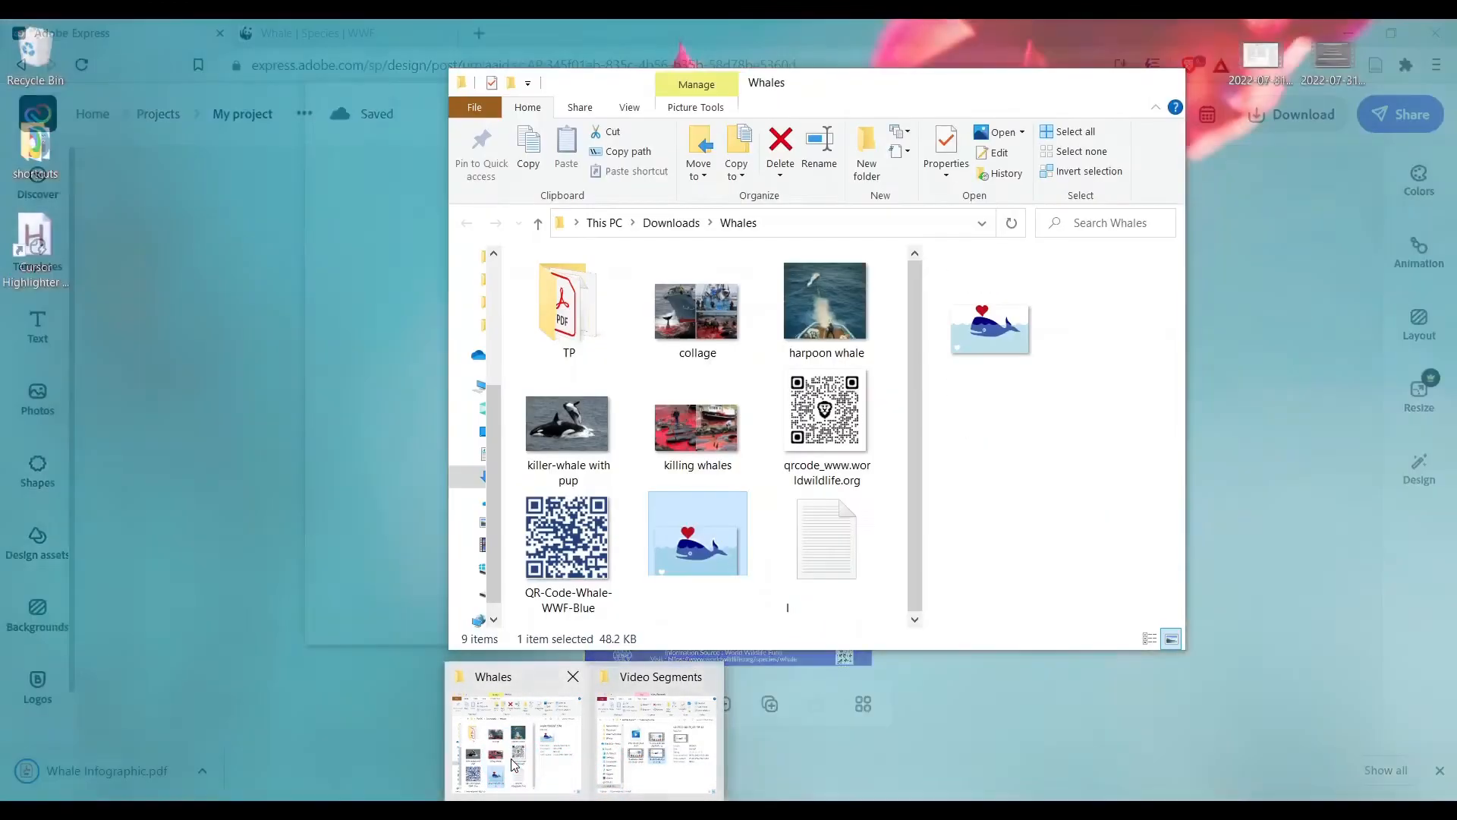
left_click(536, 760)
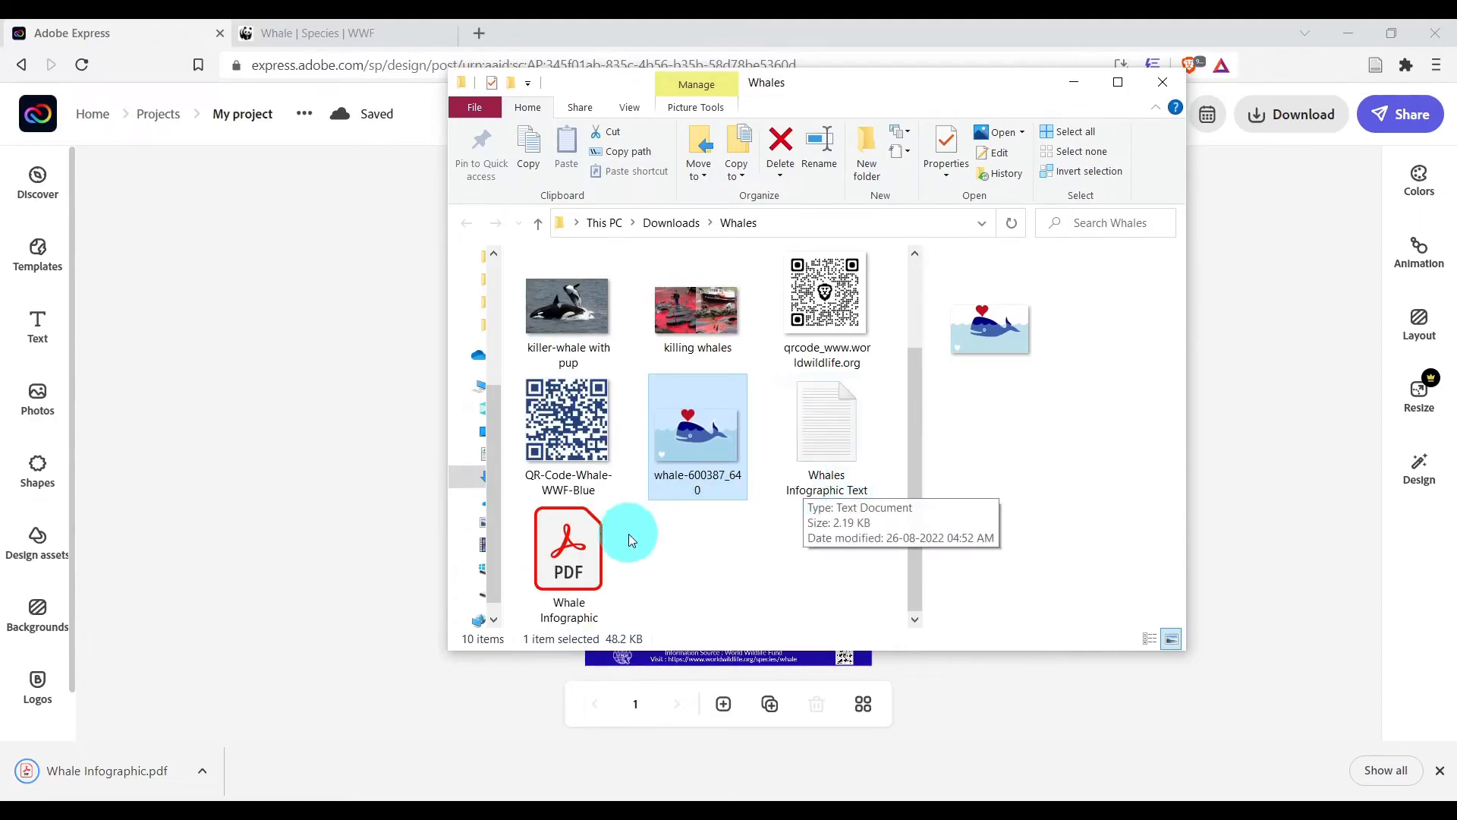
double_click(581, 556)
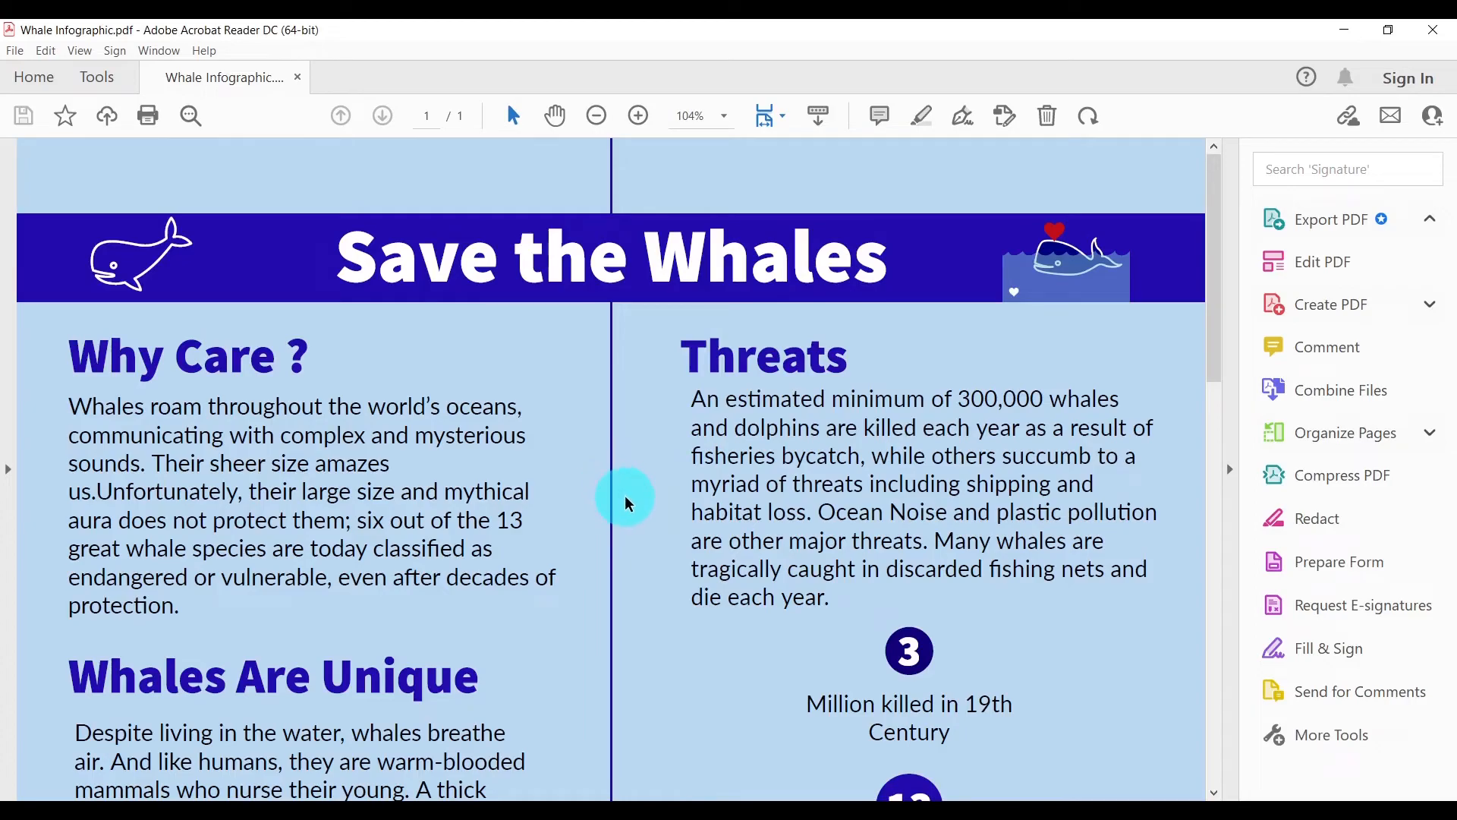
scroll(628, 504, "down", 2)
scroll(639, 458, "down", 2)
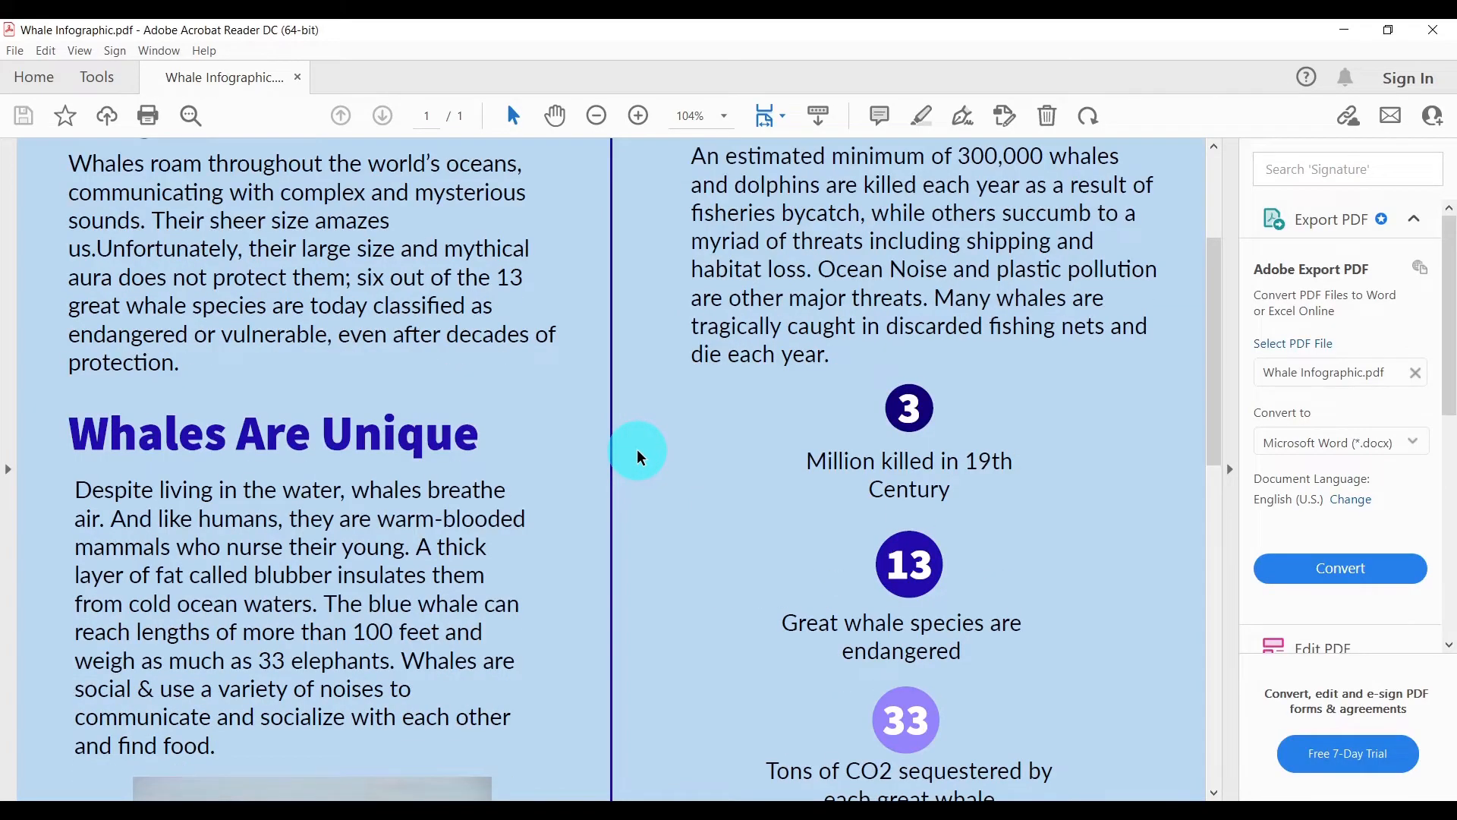
scroll(640, 457, "down", 6)
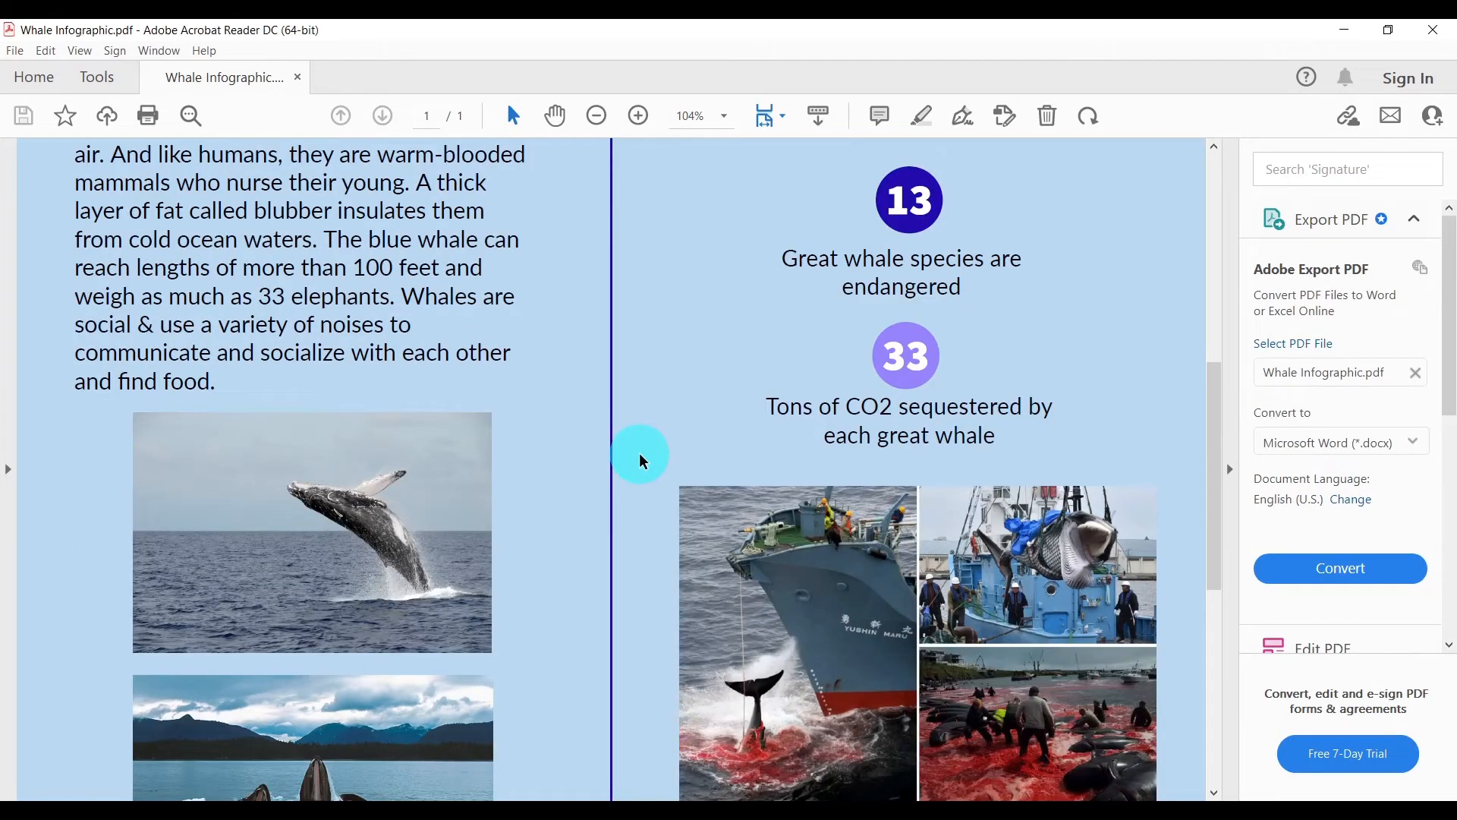
scroll(639, 458, "down", 8)
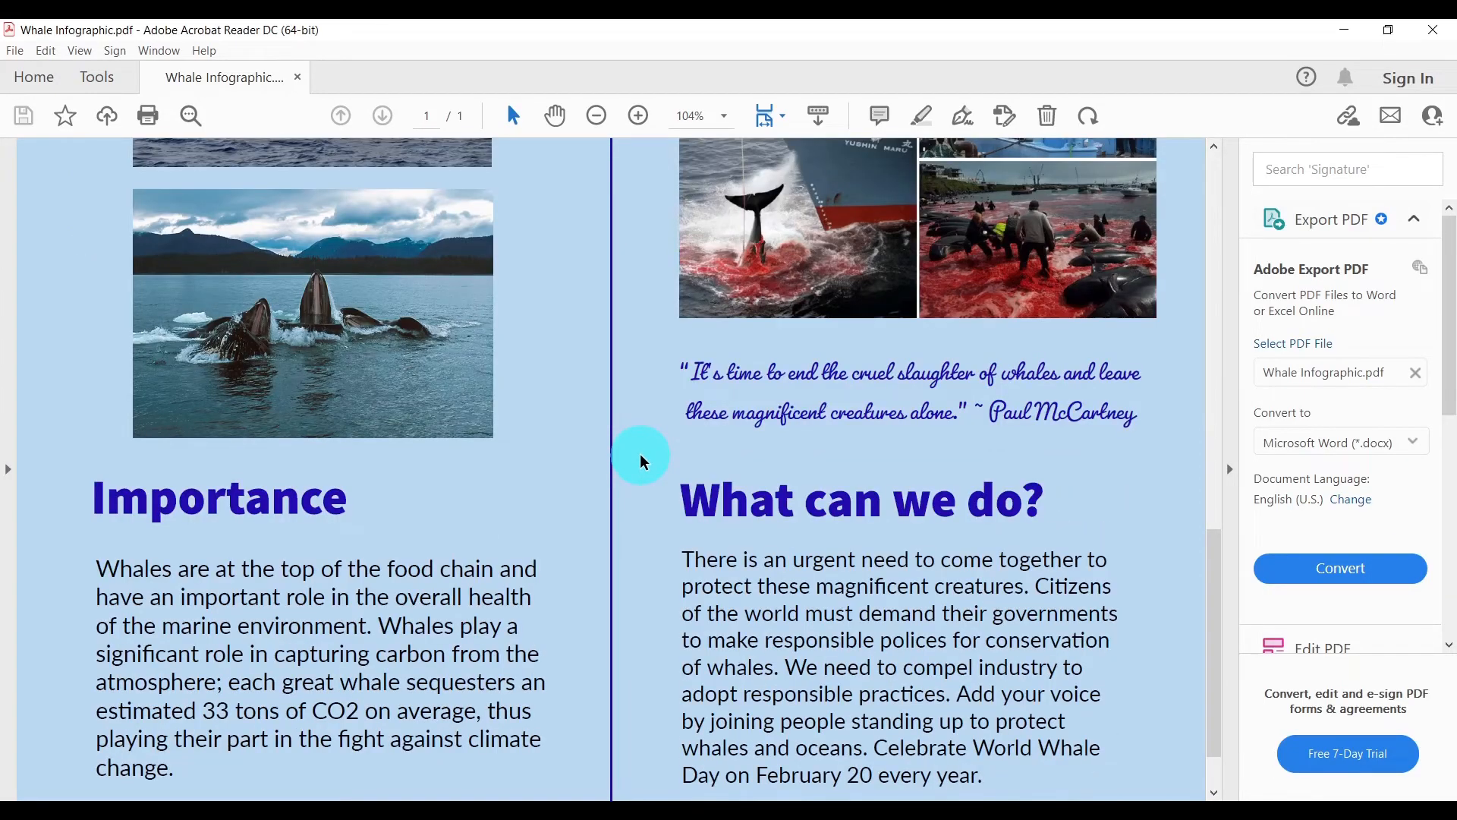
scroll(641, 460, "down", 1)
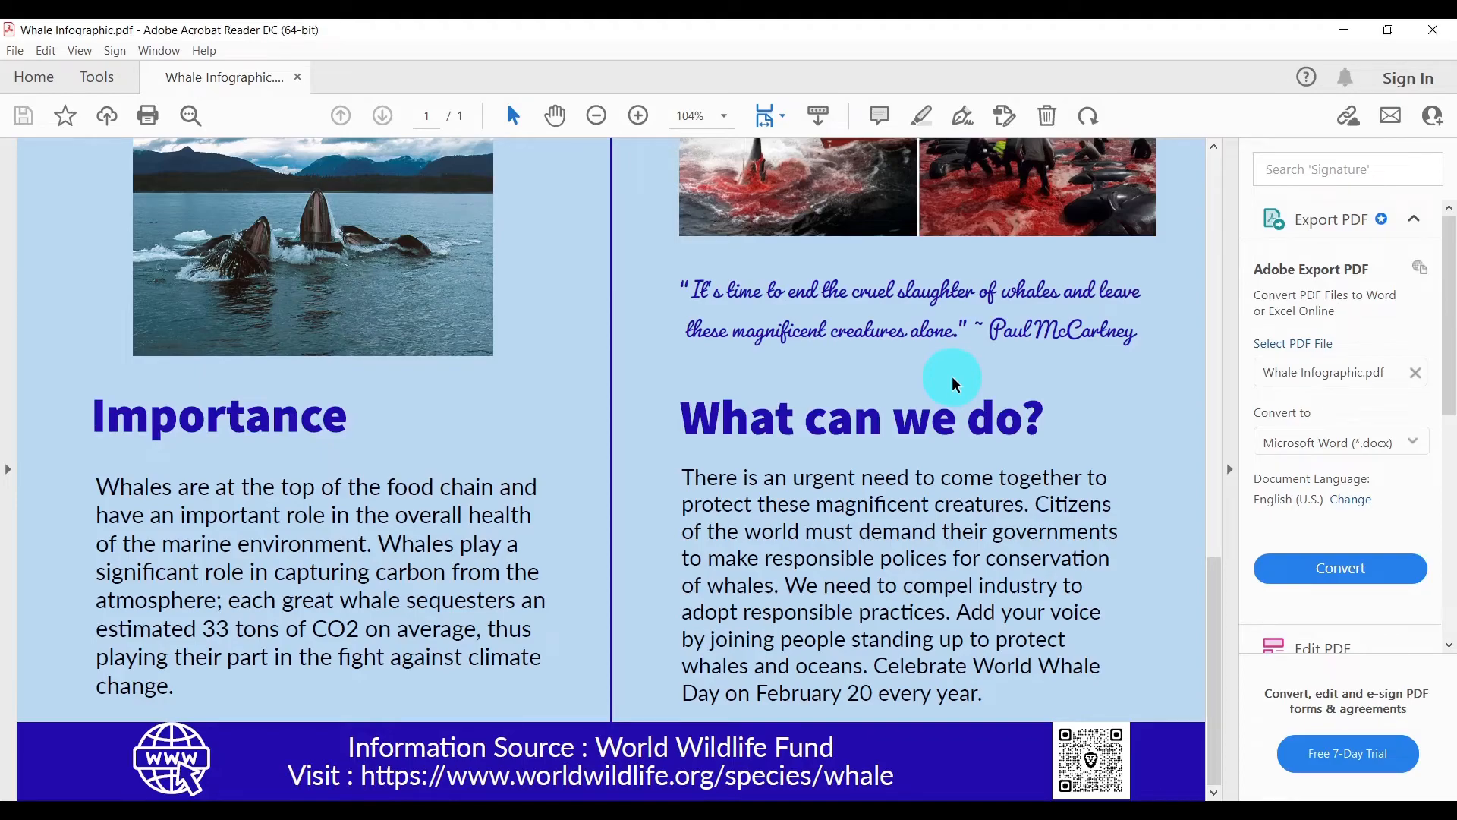
scroll(833, 546, "up", 5)
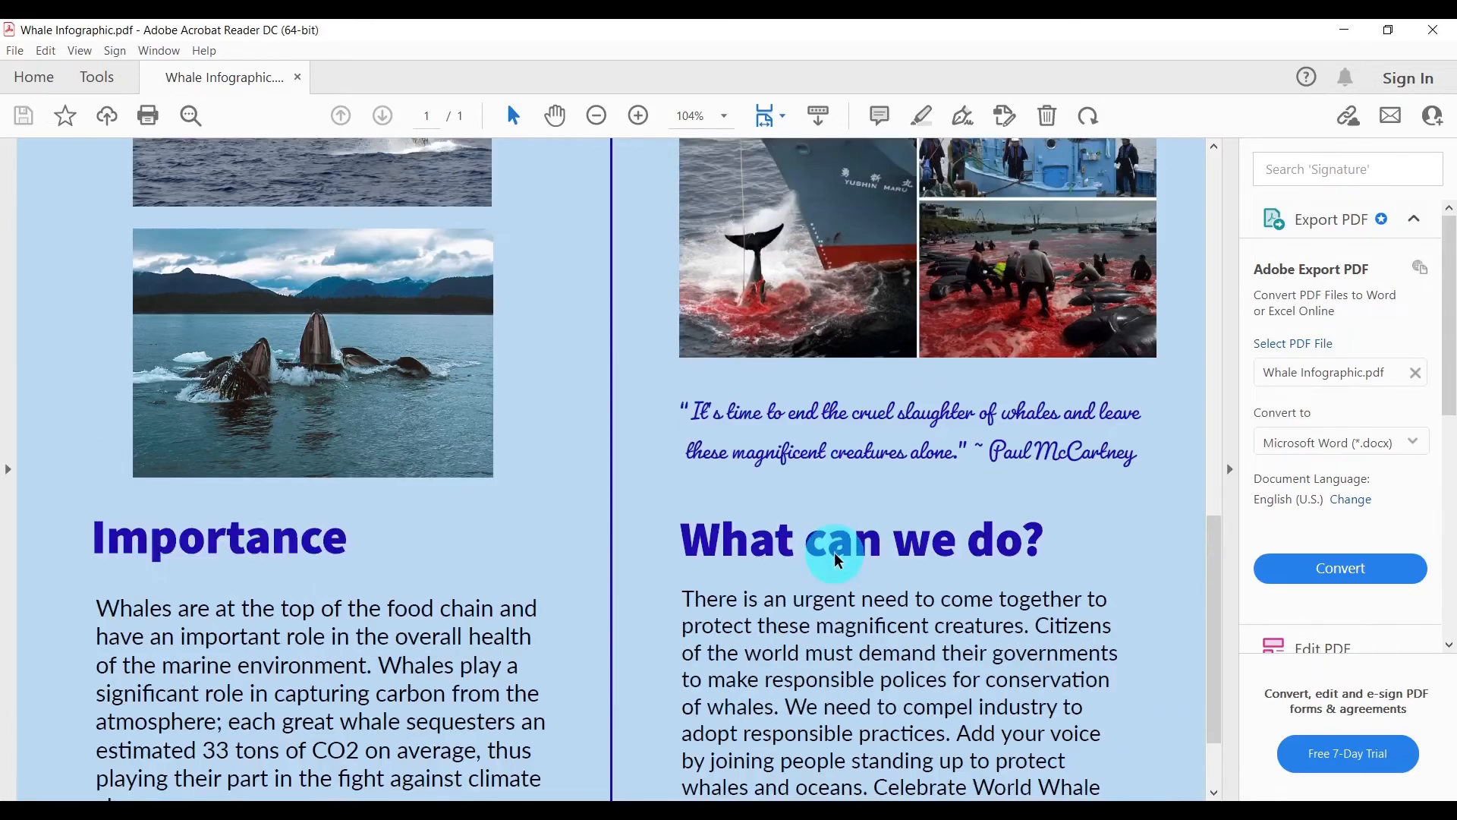
scroll(835, 548, "up", 10)
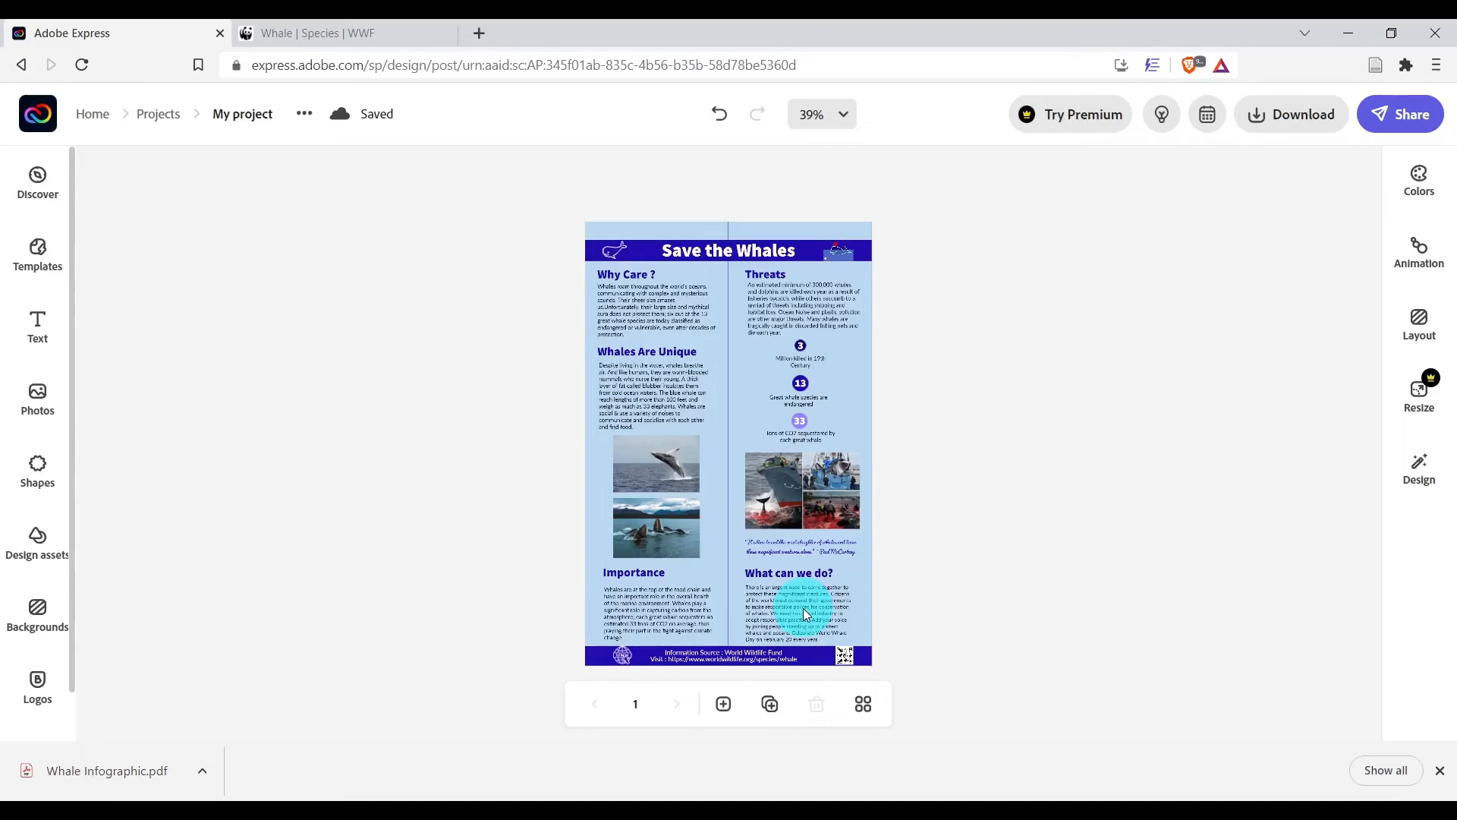
Back in Adobe Express, add a highlight style to the "What can we do?" paragraph and extend it from the first word to "February".
scroll(805, 612, "up", 6)
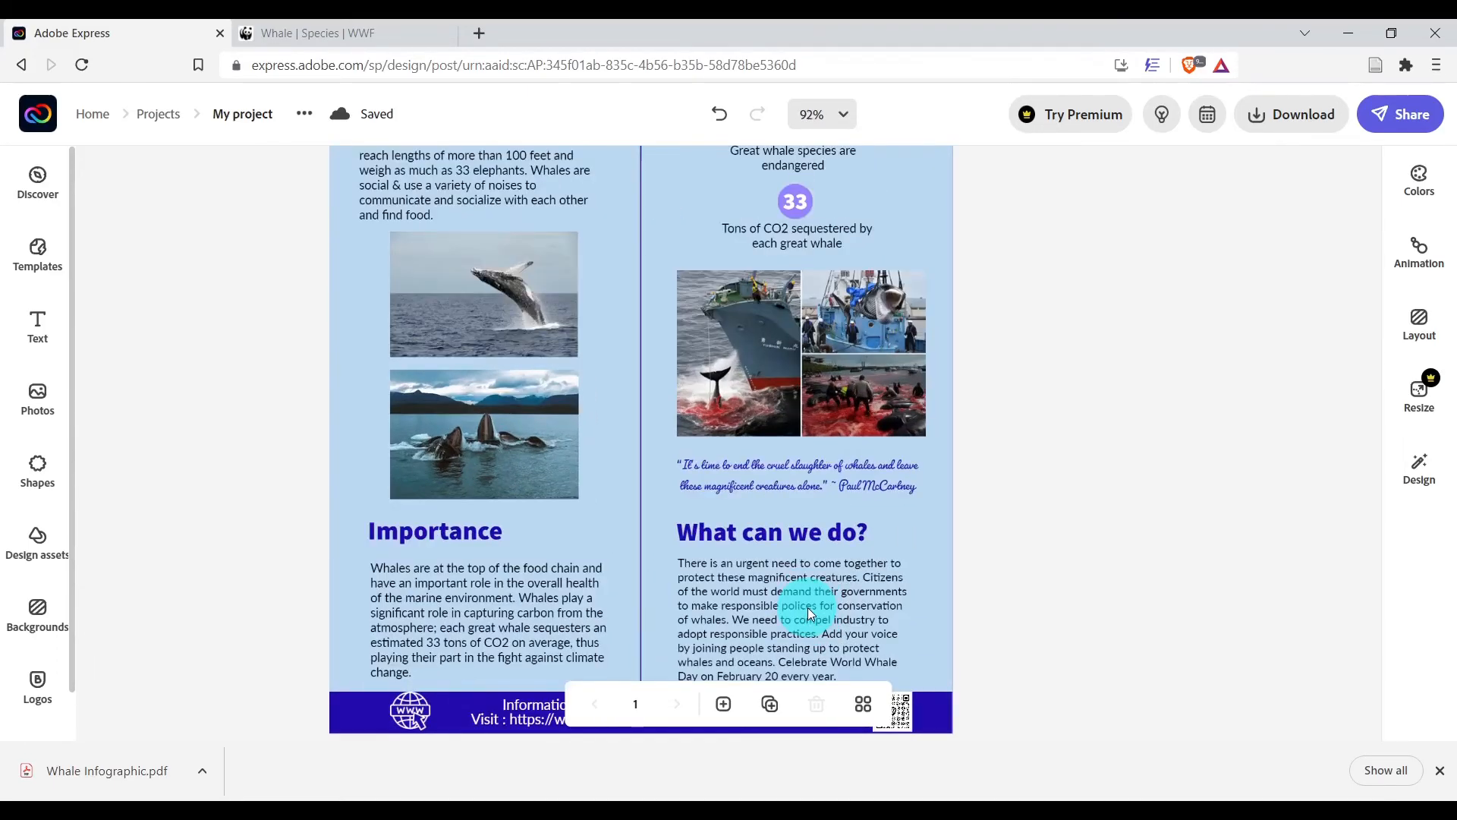
scroll(808, 607, "up", 1)
scroll(1016, 496, "down", 4)
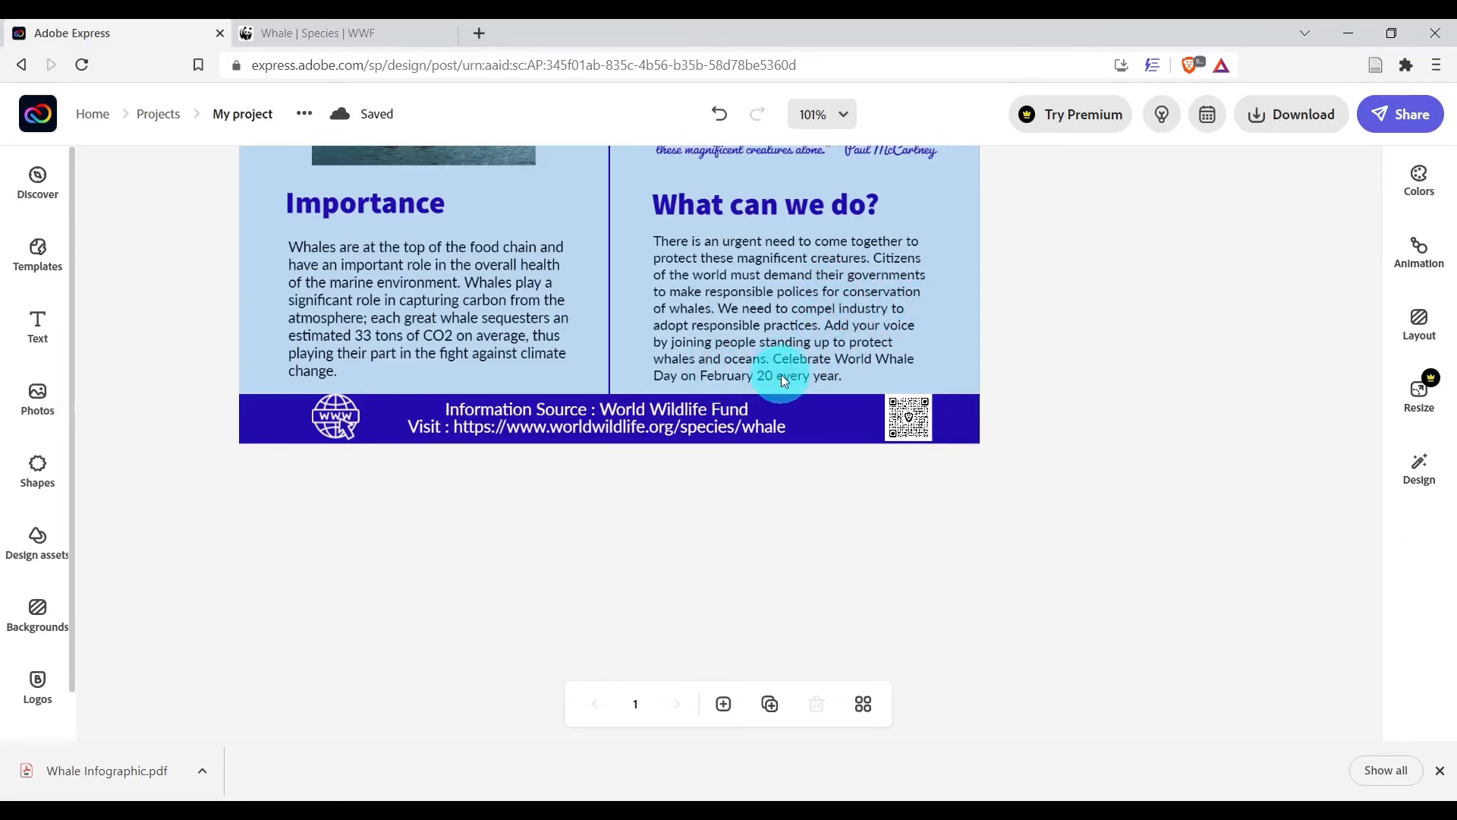
left_click(768, 307)
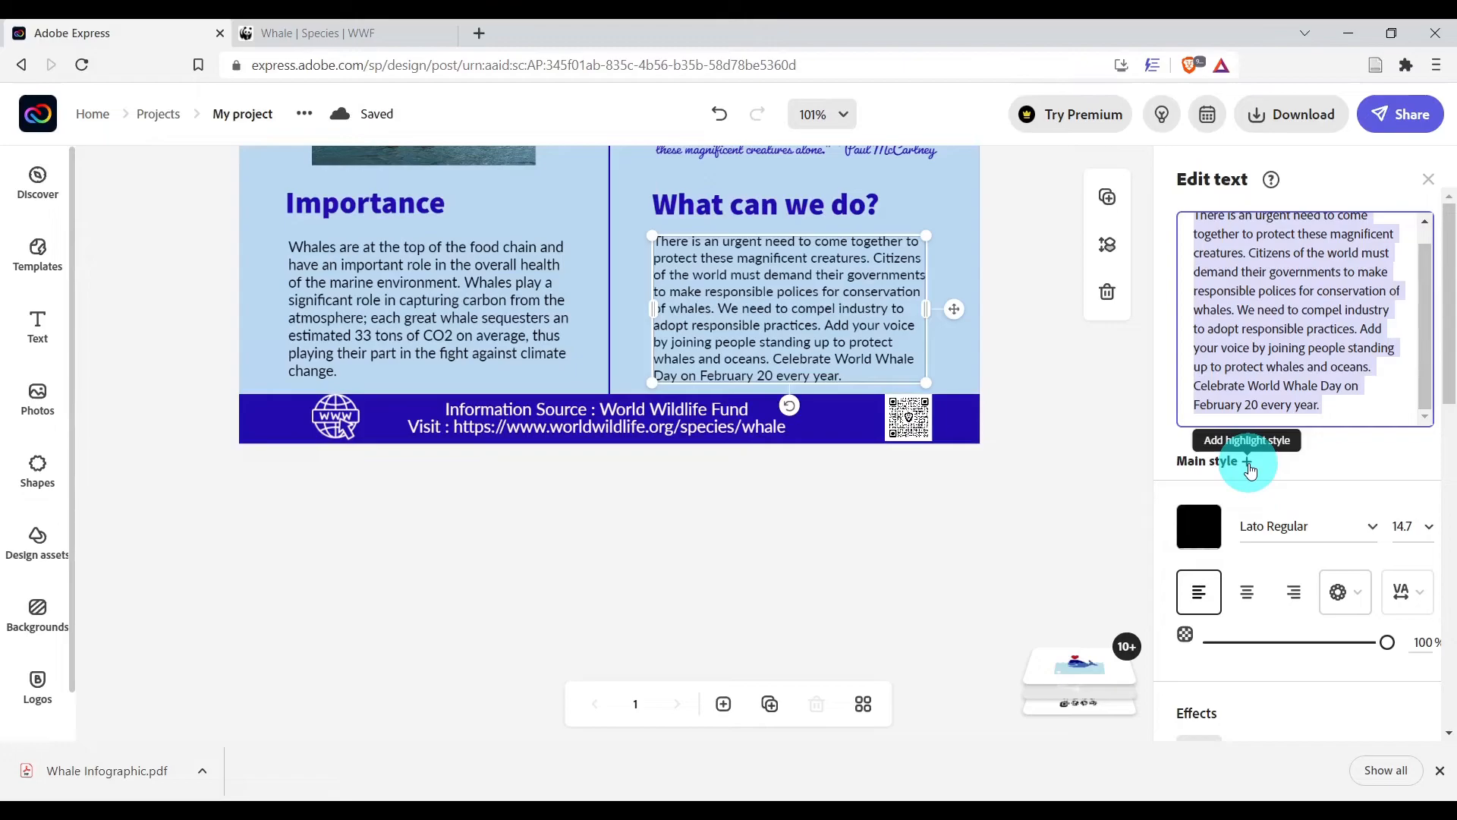
left_click(1248, 463)
left_click(682, 245)
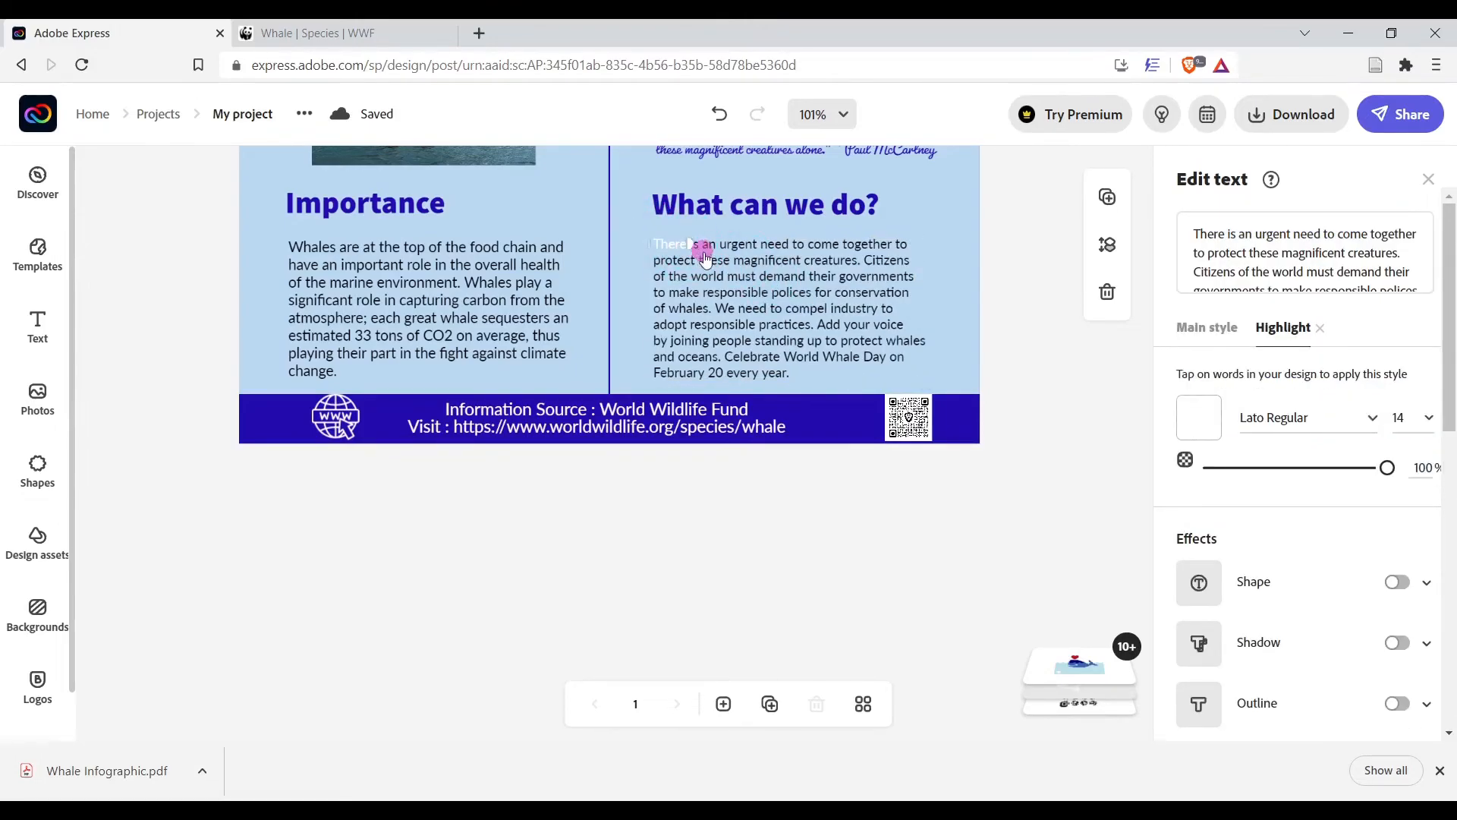
left_click_drag(816, 381, 801, 383)
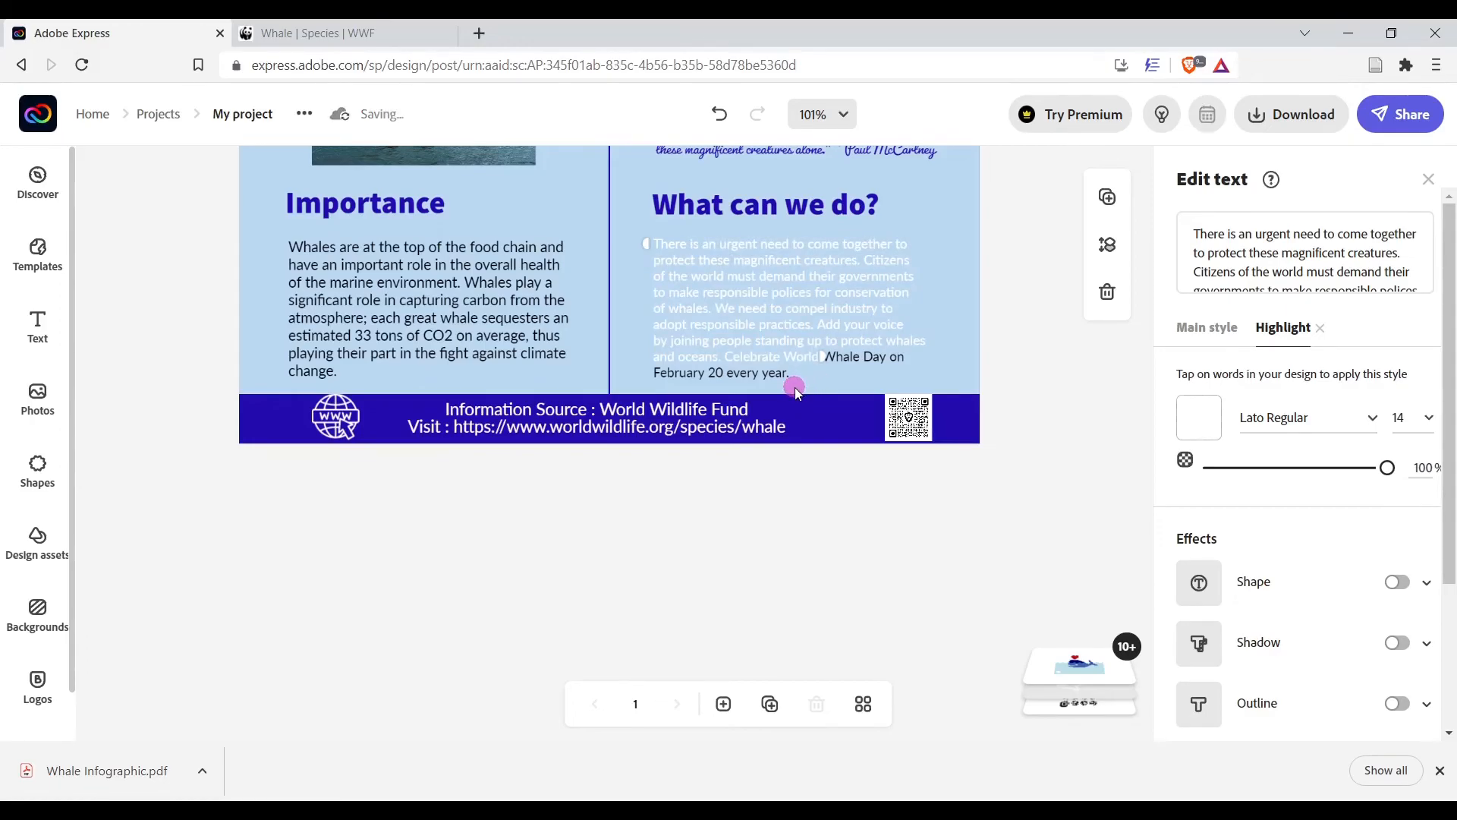
left_click_drag(794, 384, 826, 385)
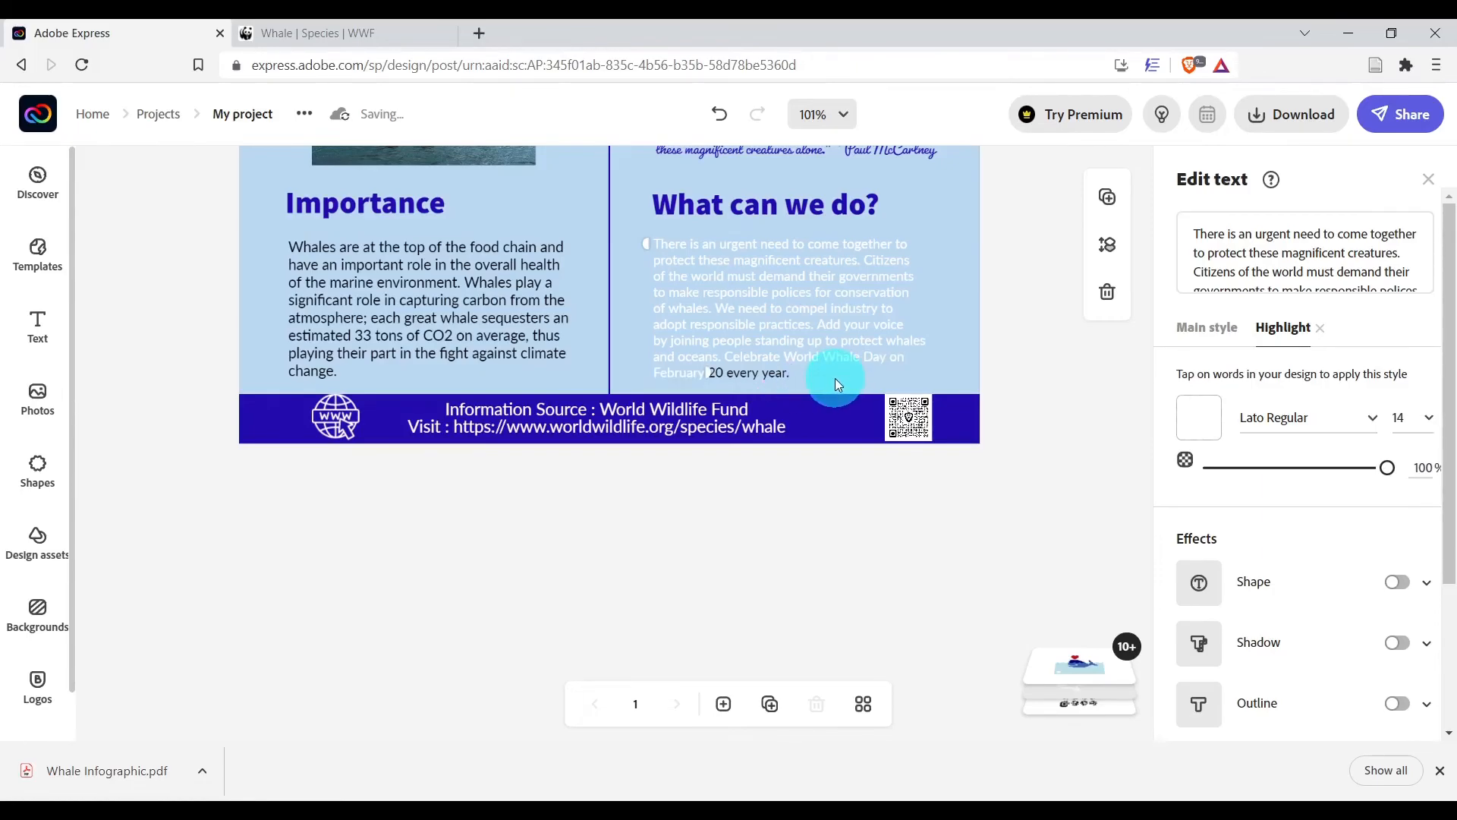
Limit the paragraph's white highlight style to the sentence "Celebrate World Whale Day on February 20 every year.".
left_click(706, 311)
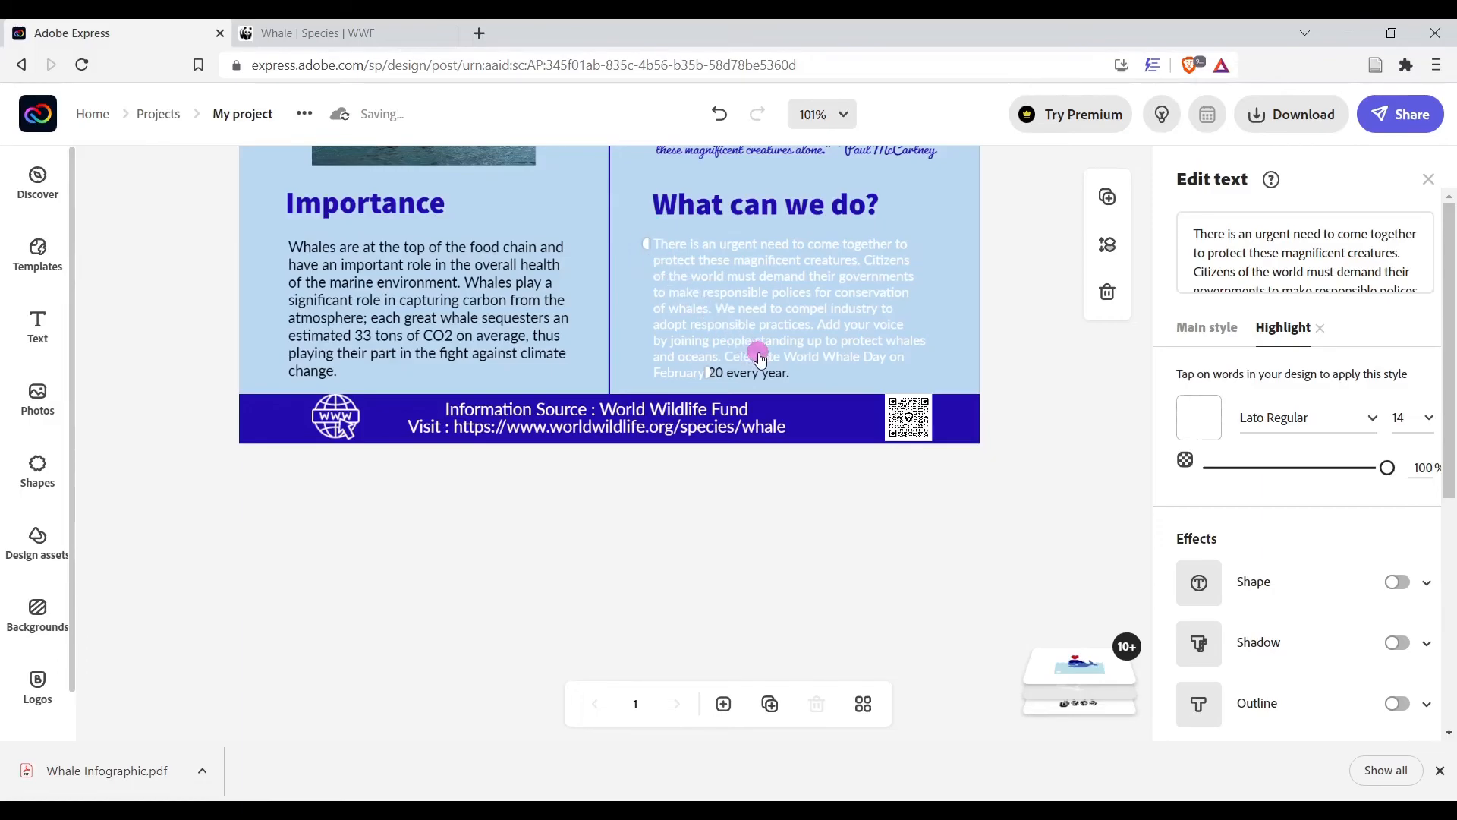
left_click(721, 361)
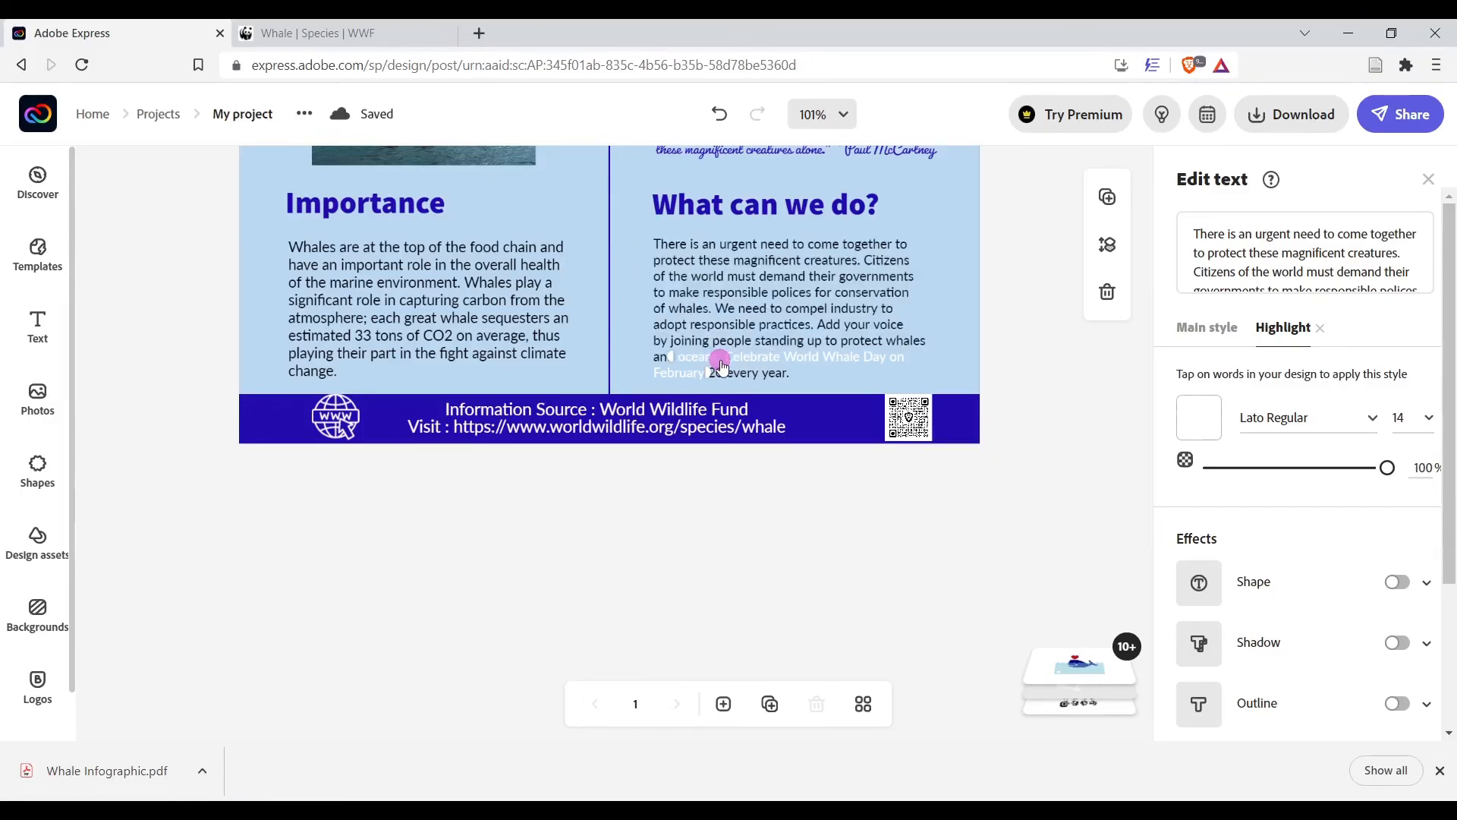
left_click(744, 360)
left_click(752, 362)
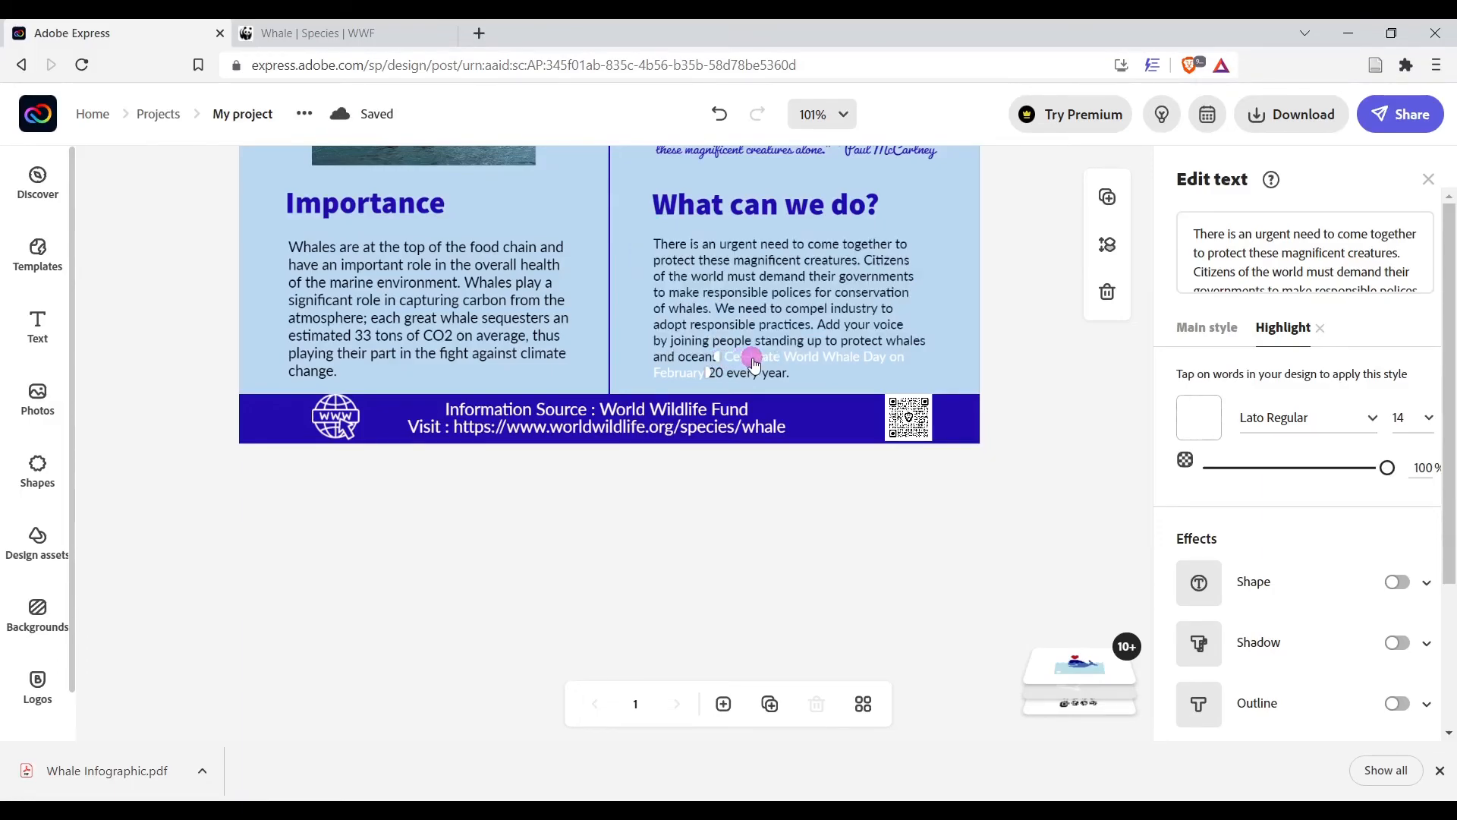
left_click(711, 373)
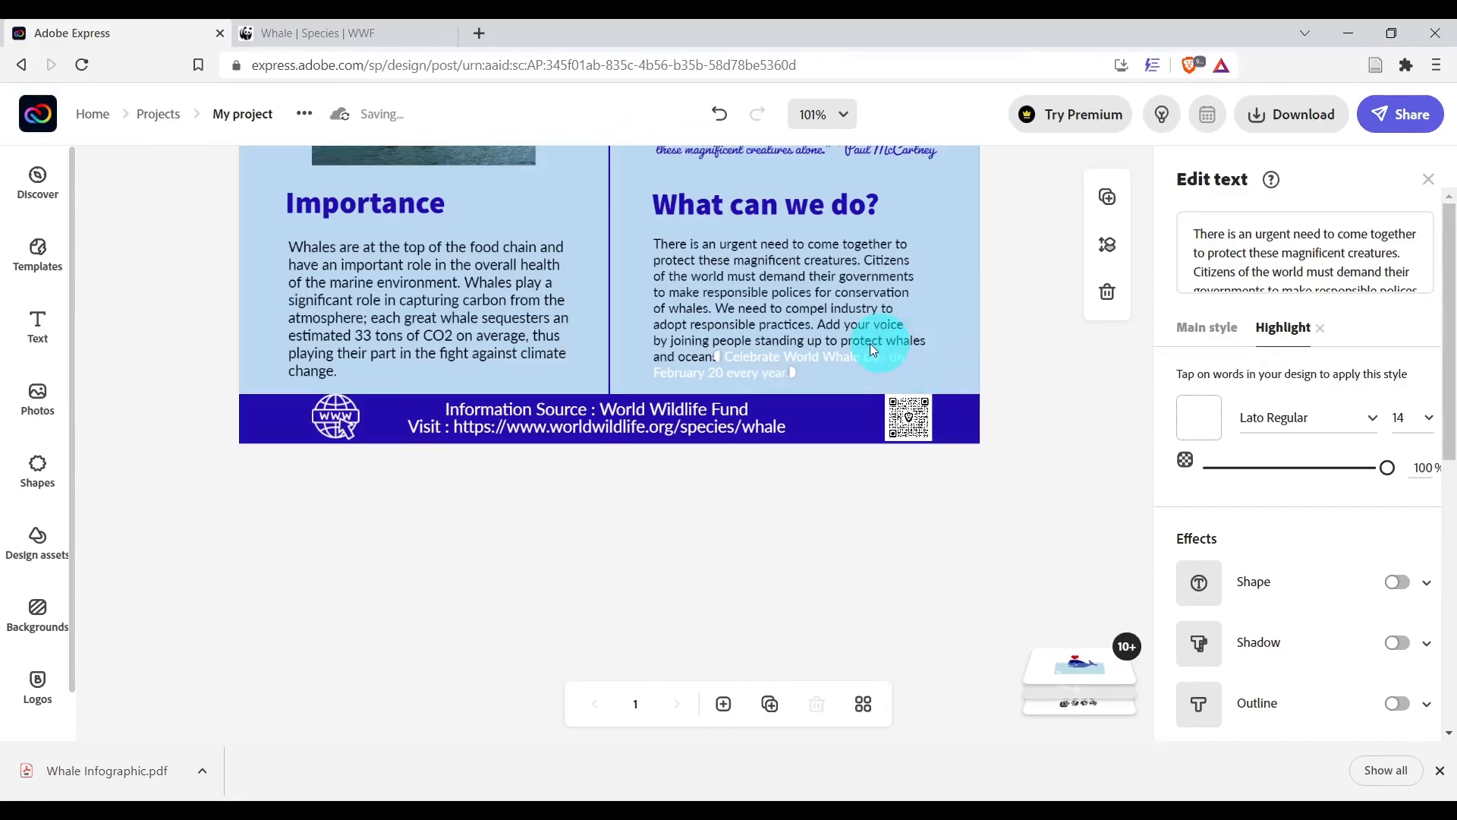
Color the highlighted World Whale Day sentence dark red, #B80E0E, and set its font to a bold Lato.
left_click(757, 370)
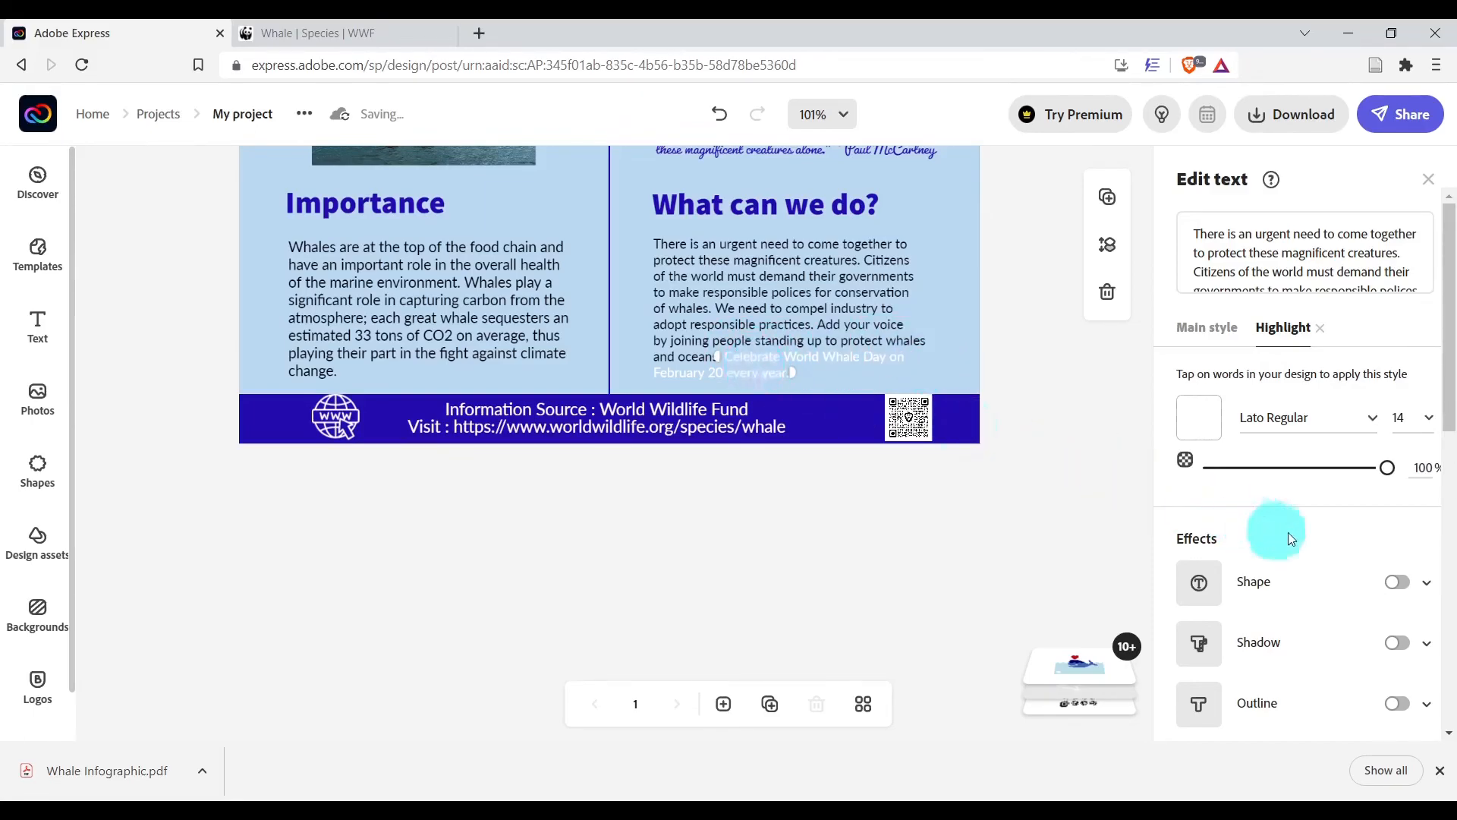
left_click(1204, 421)
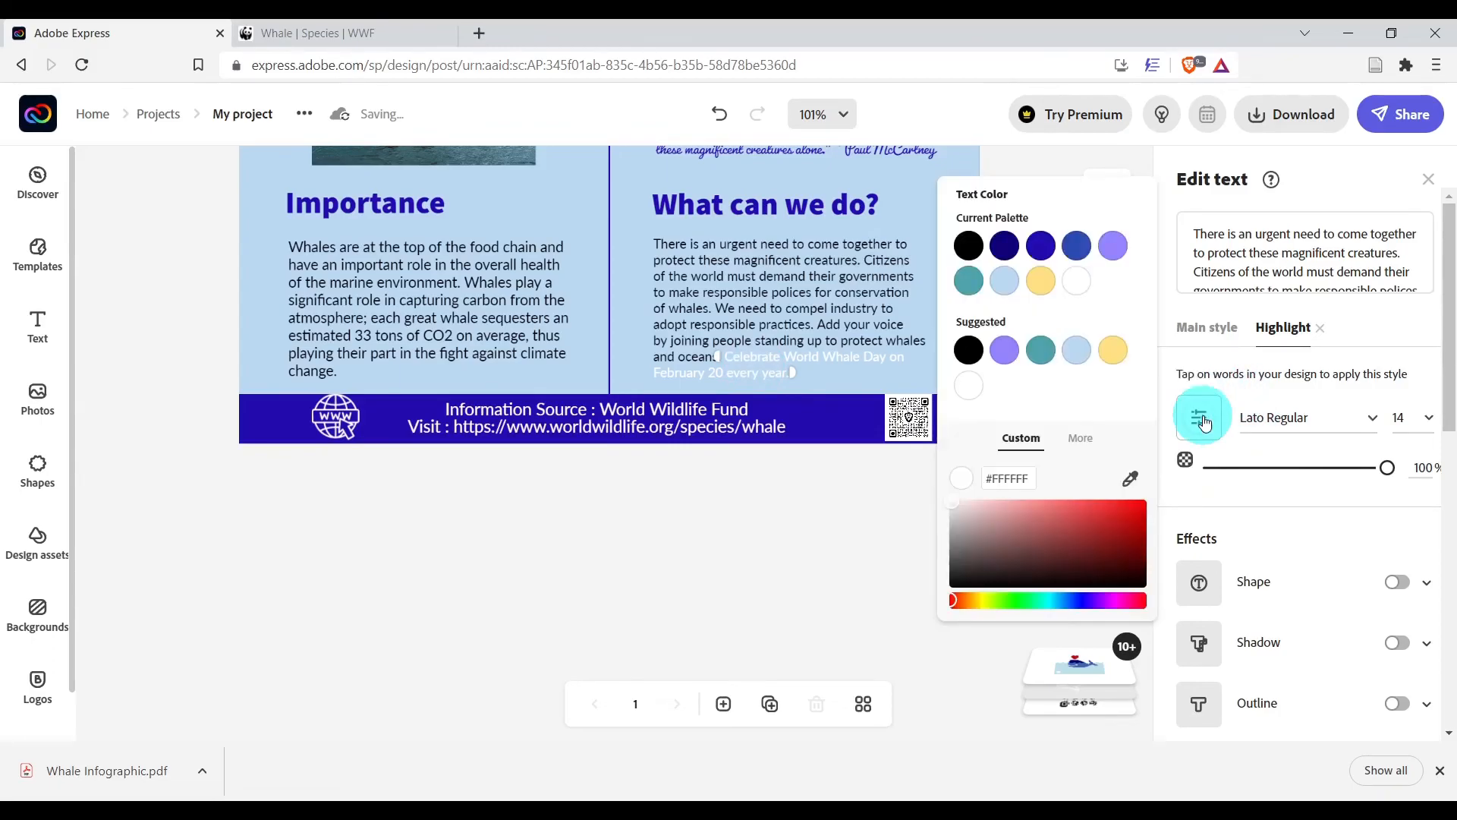
left_click(1127, 523)
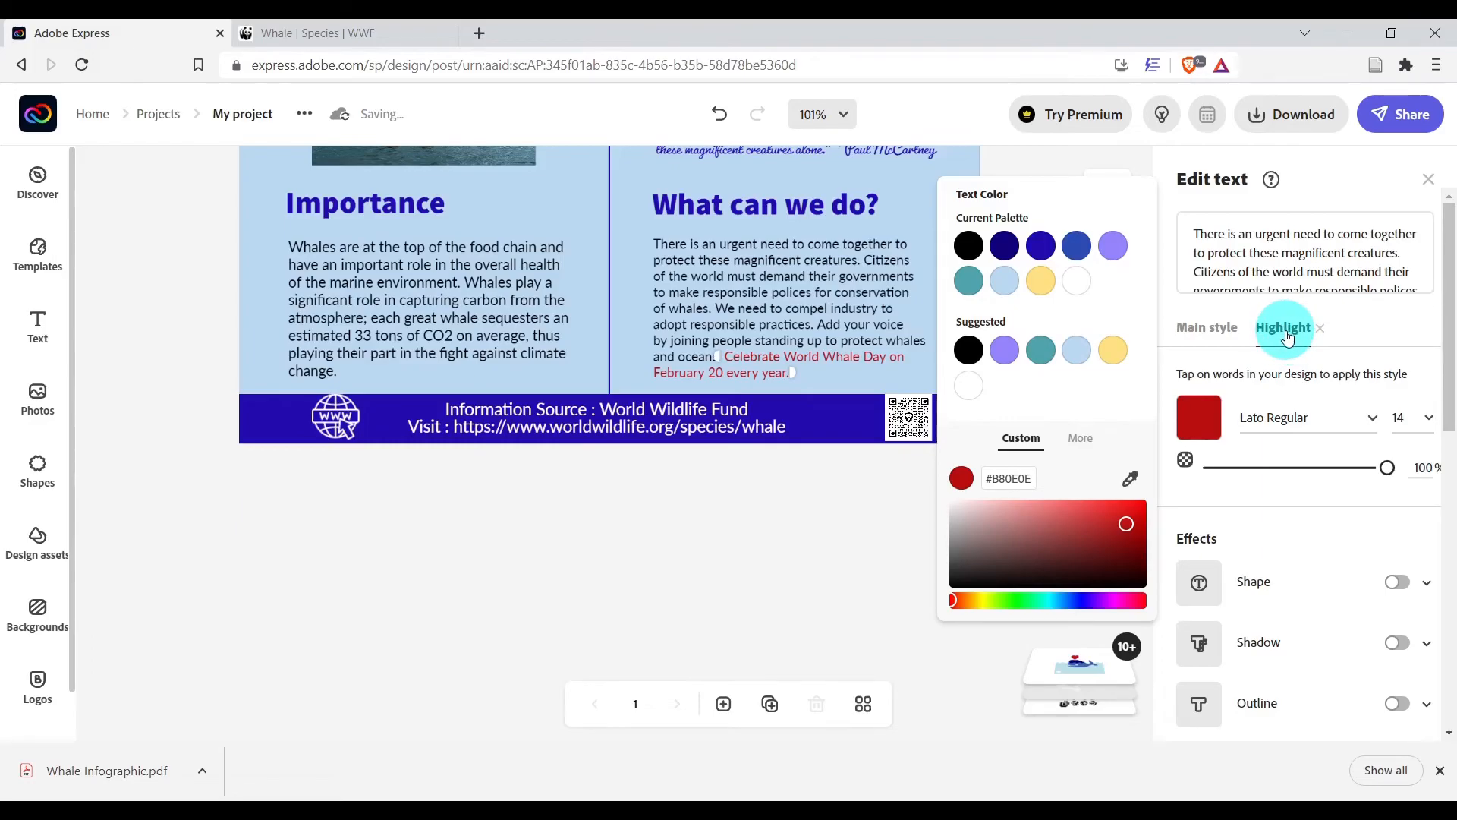
left_click(1371, 421)
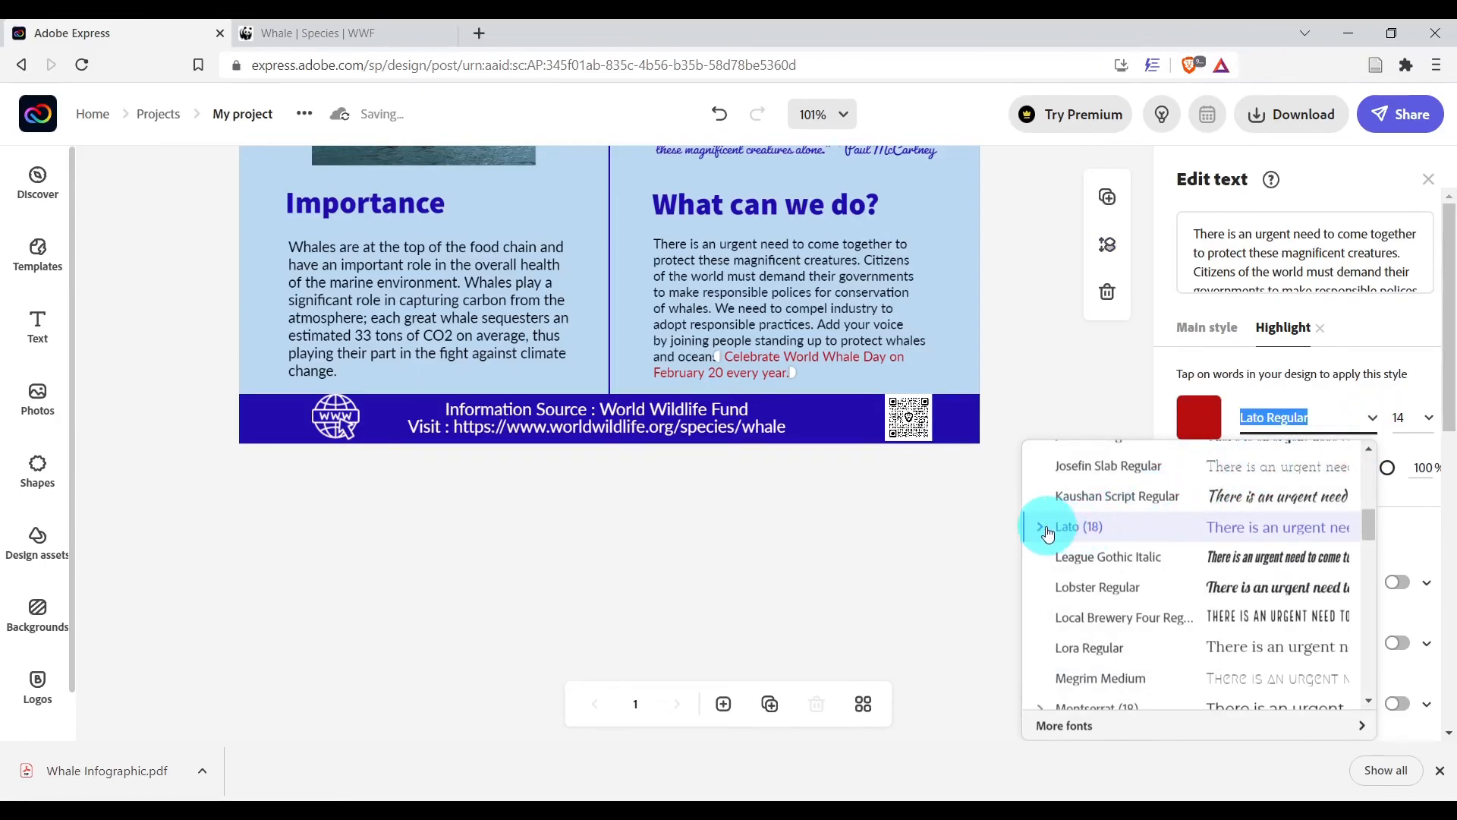
left_click(718, 114)
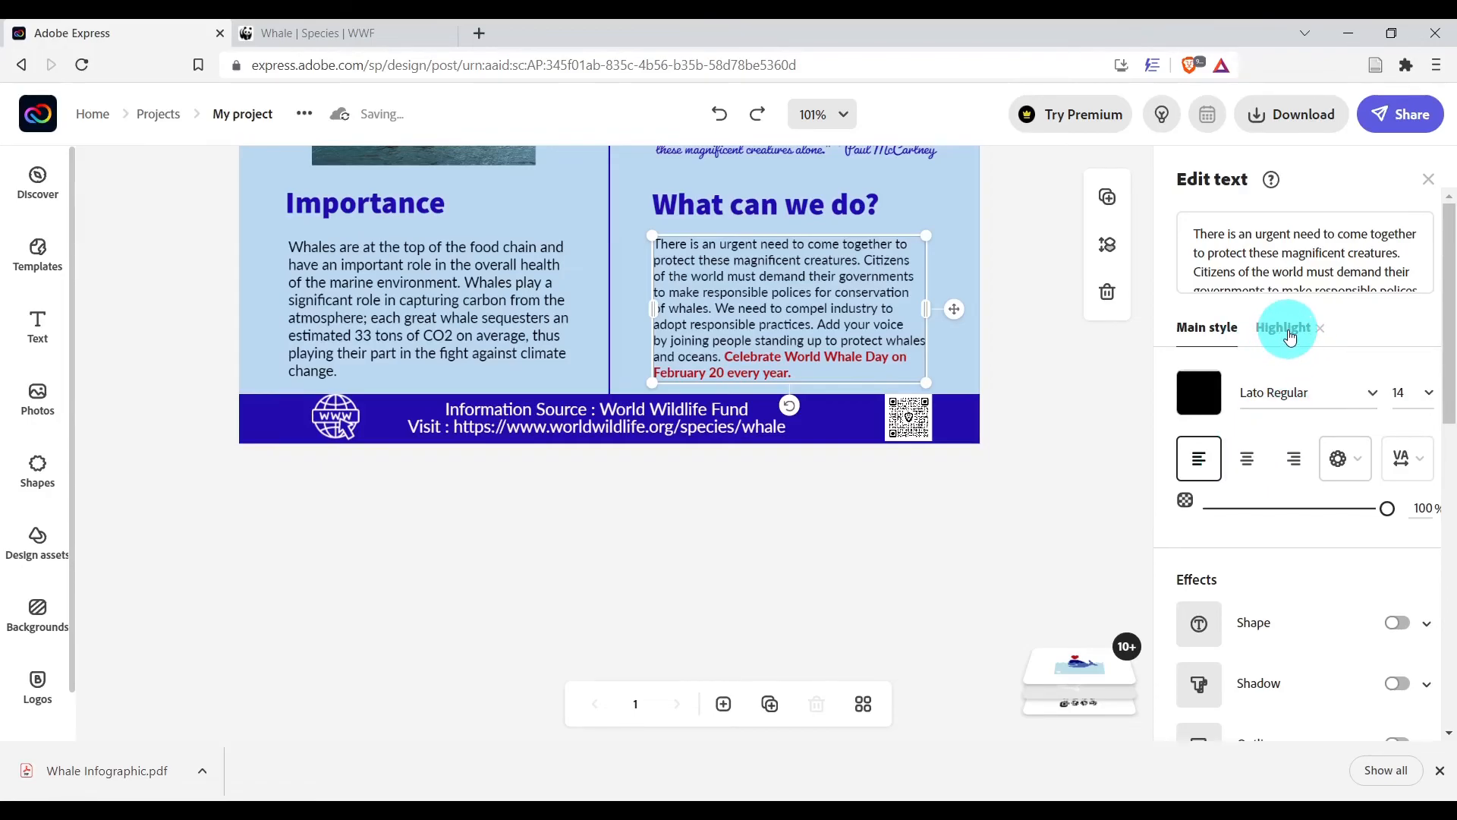
Expand the layer stack, look through the infographic's text and photo layers, and collapse the stack.
left_click(1129, 648)
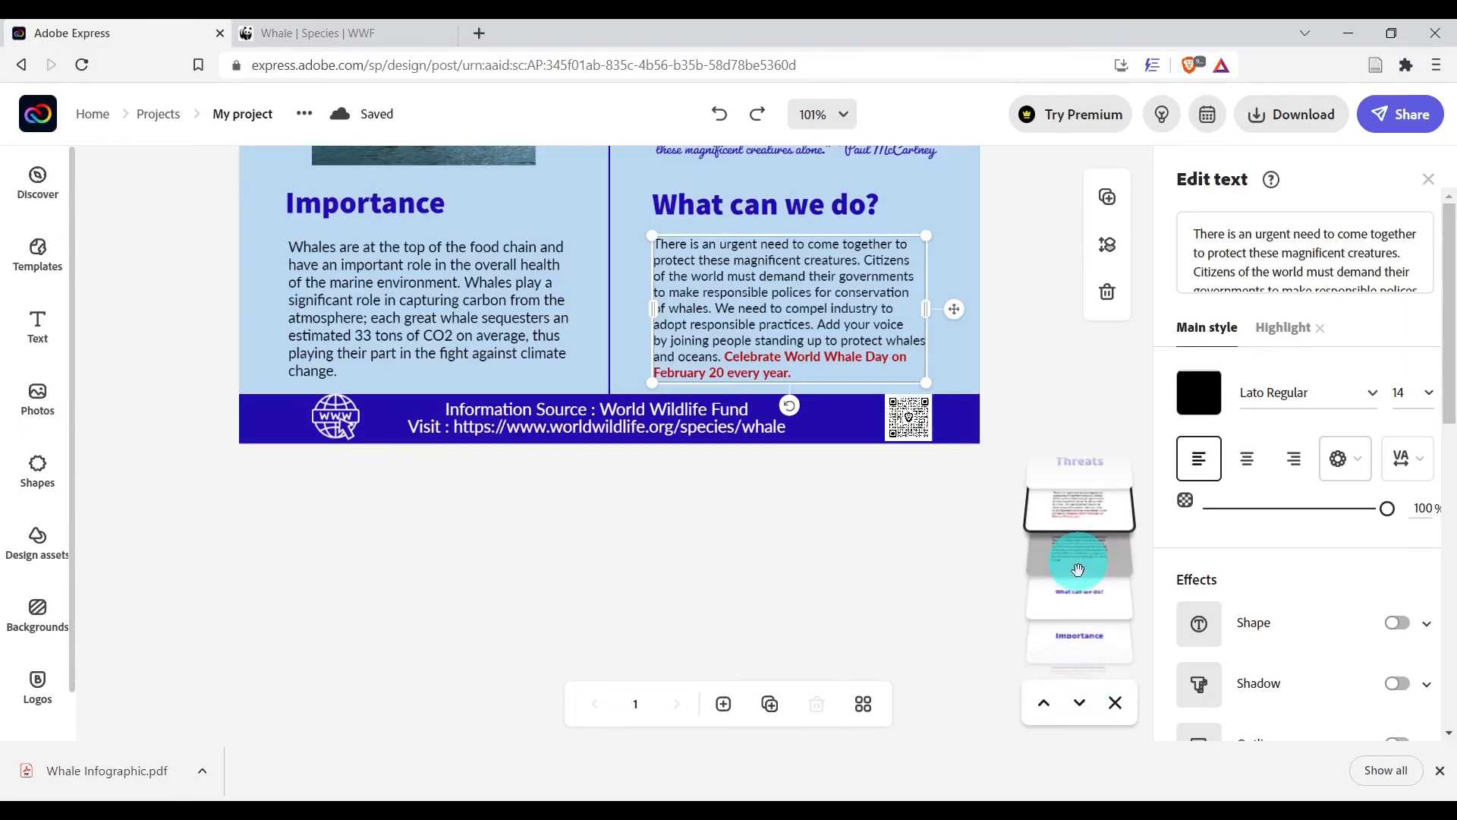
scroll(1093, 573, "down", 5)
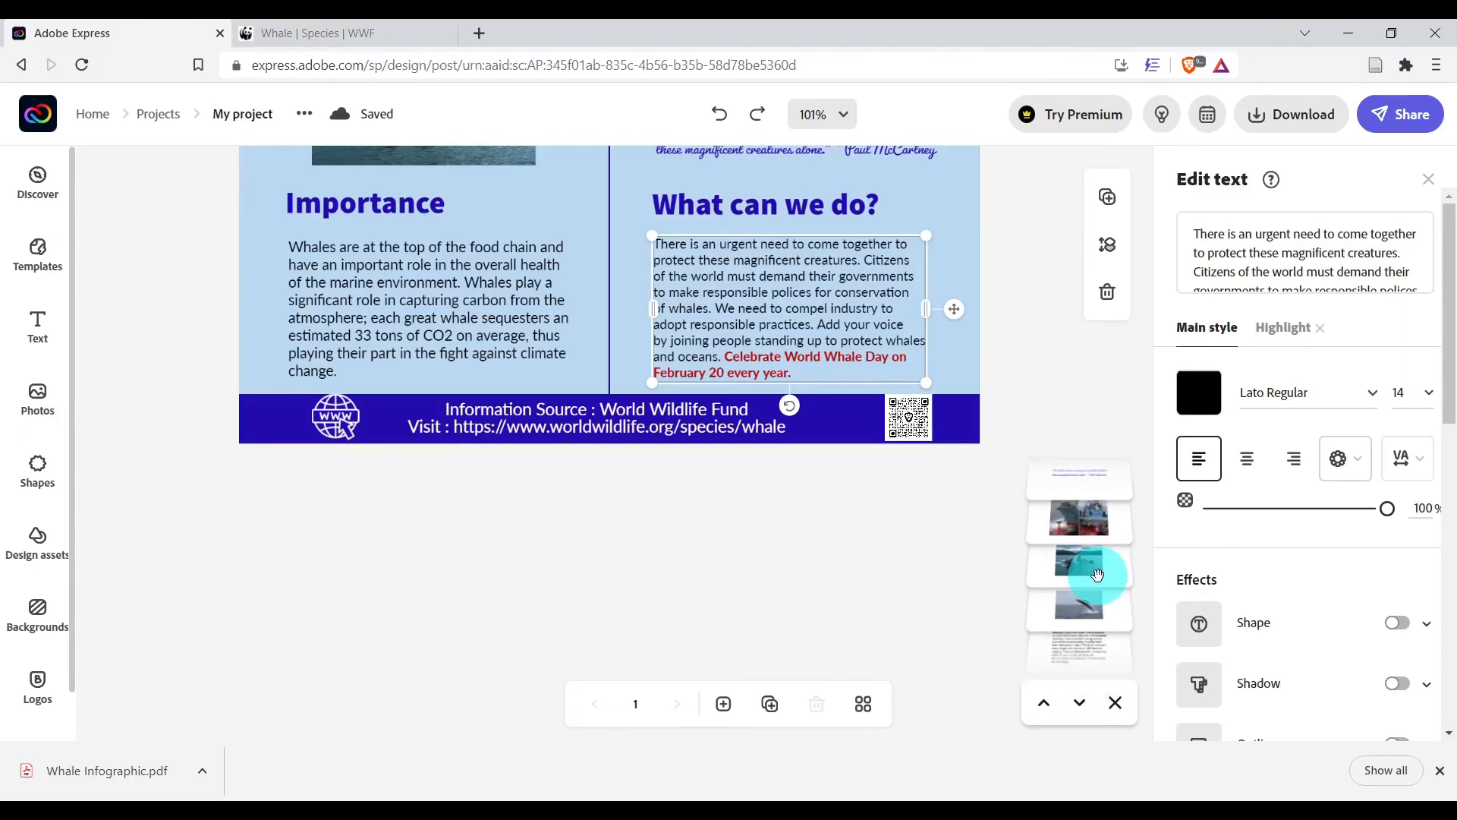
left_click(1115, 703)
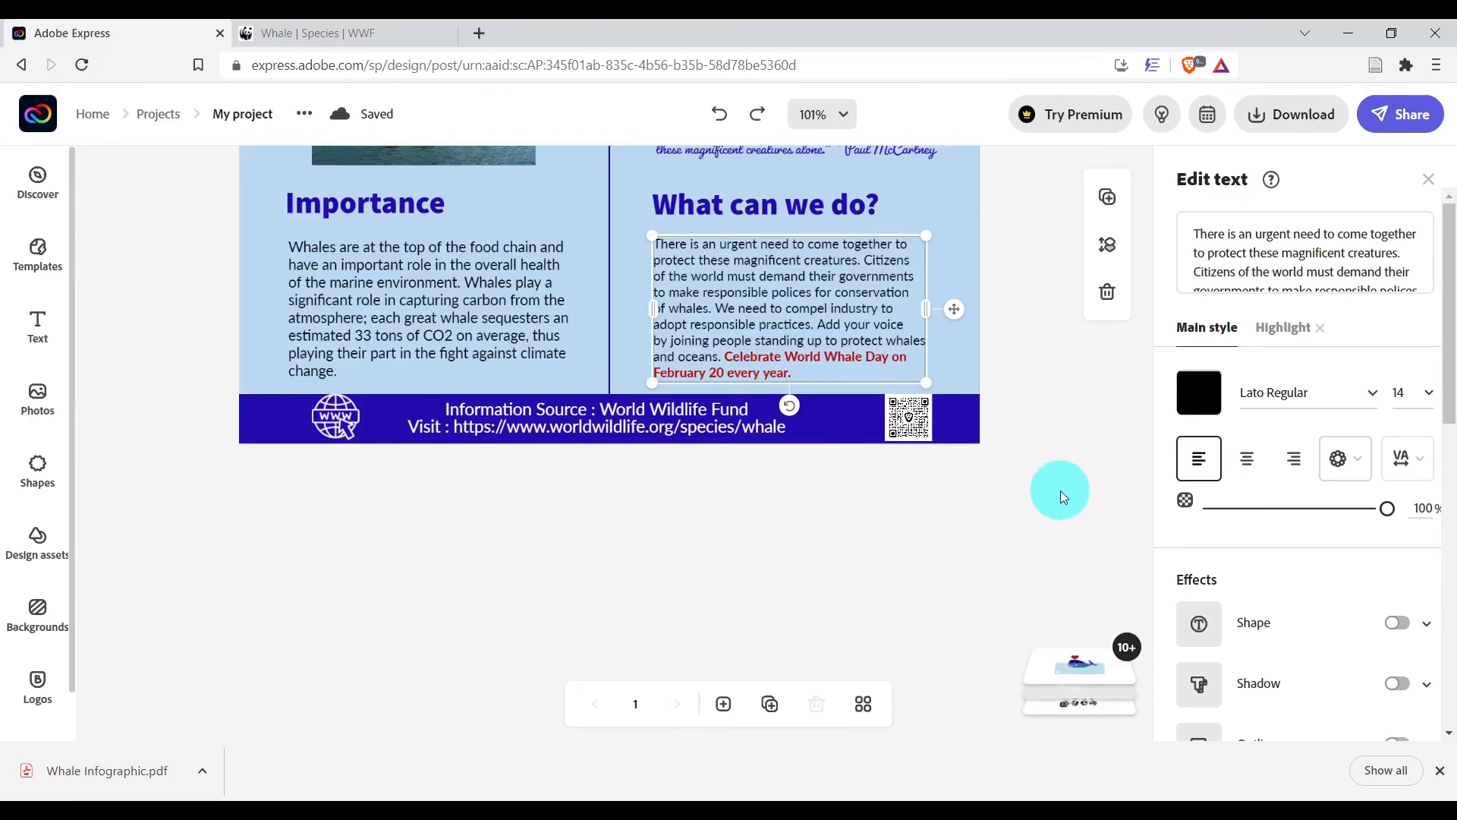
Fit the whole infographic in view and download it as a PDF named "My project" into the Whales folder.
scroll(1059, 490, "up", 10)
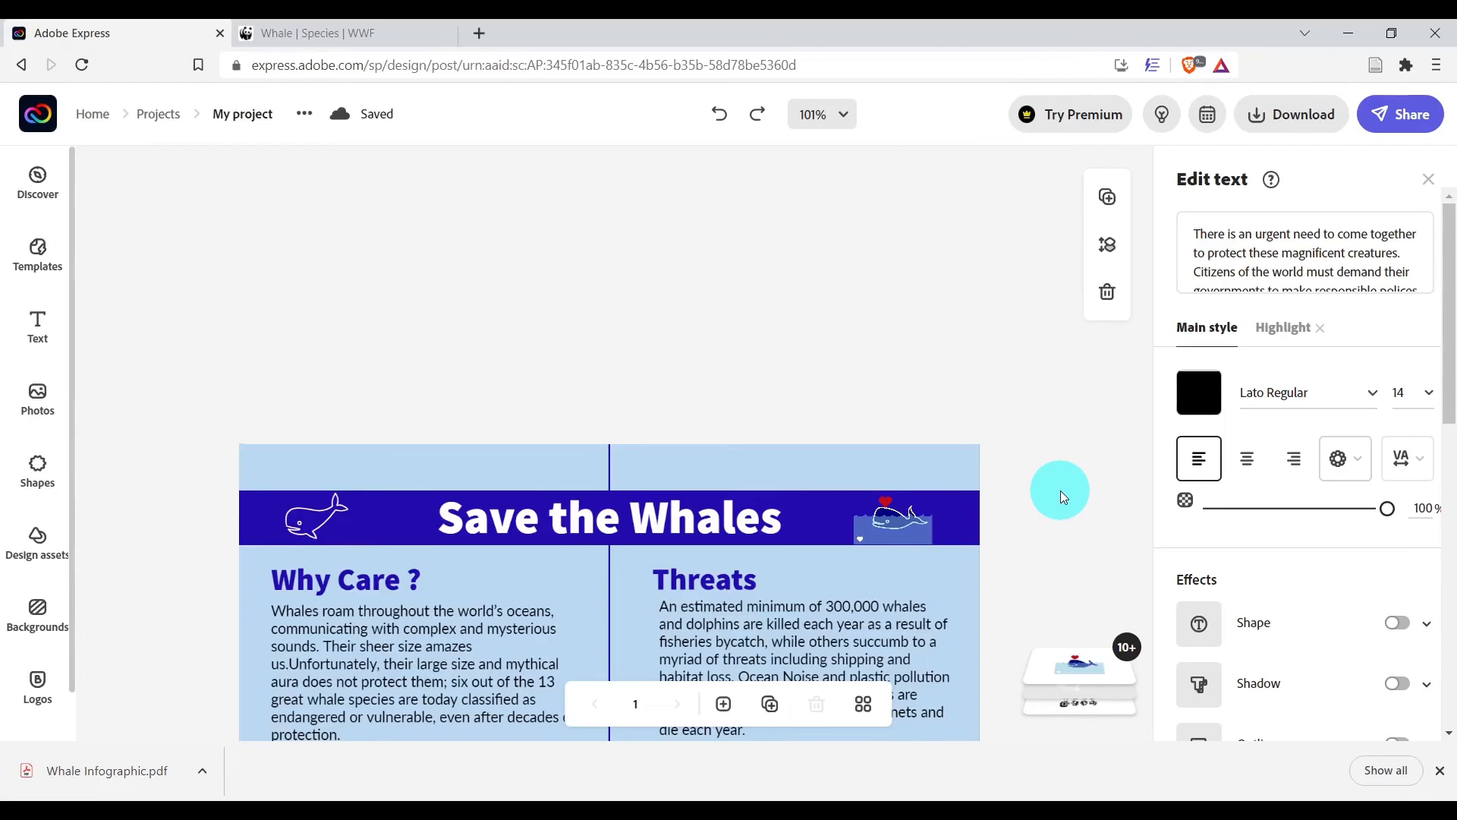
scroll(1059, 490, "down", 5)
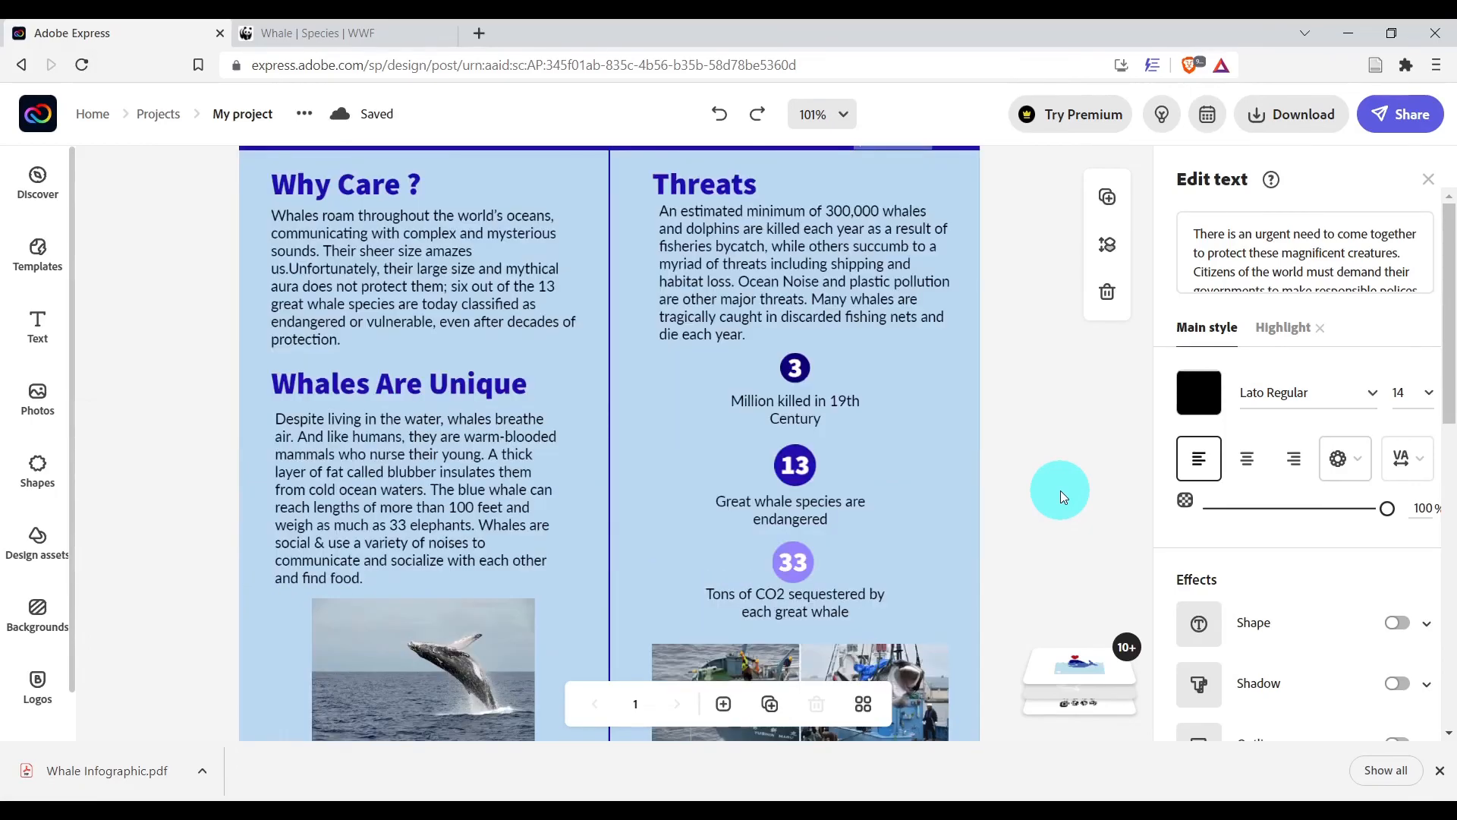
left_click(841, 121)
left_click(1280, 125)
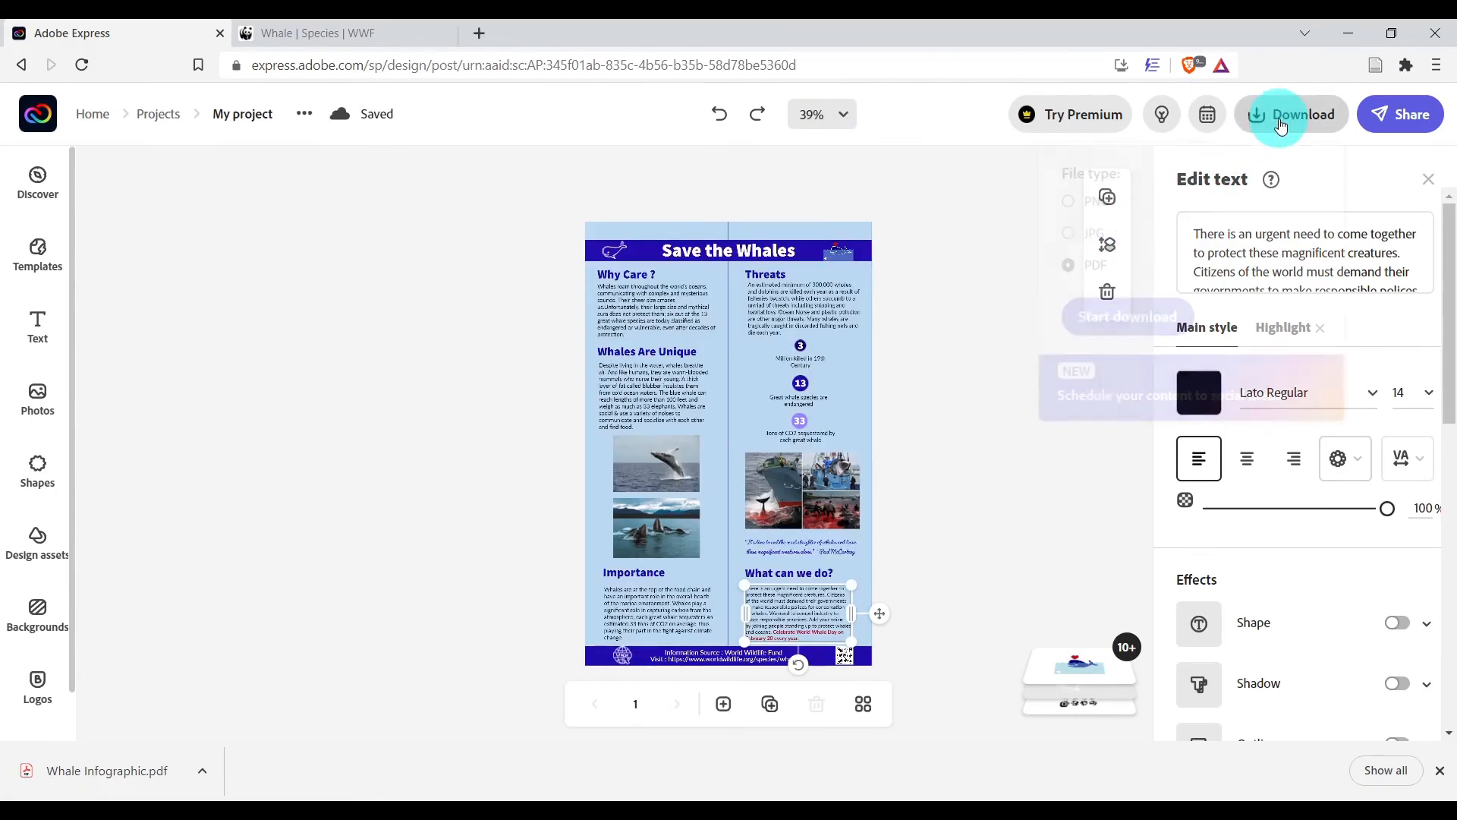
left_click(1116, 316)
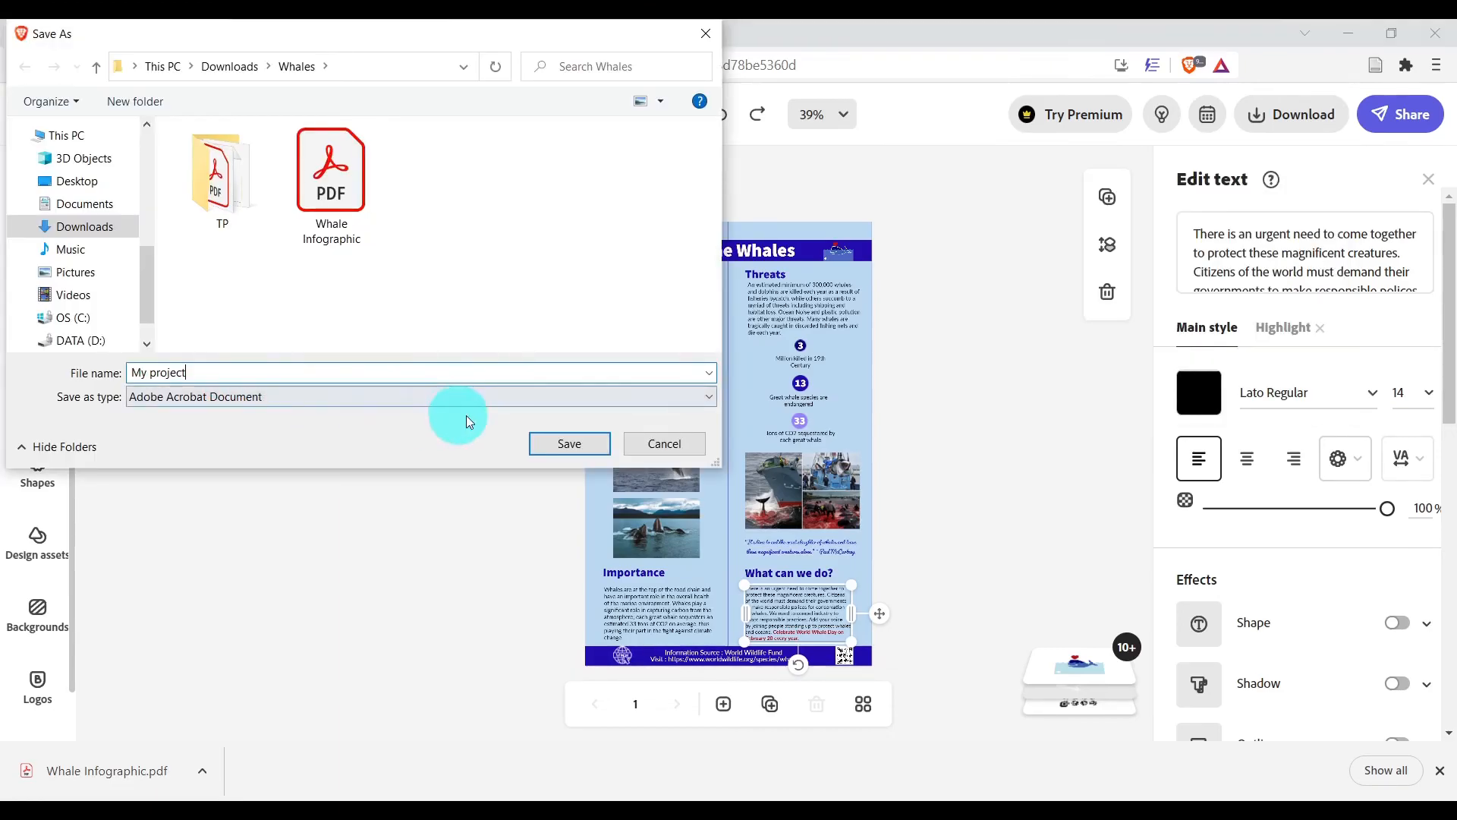
left_click(569, 444)
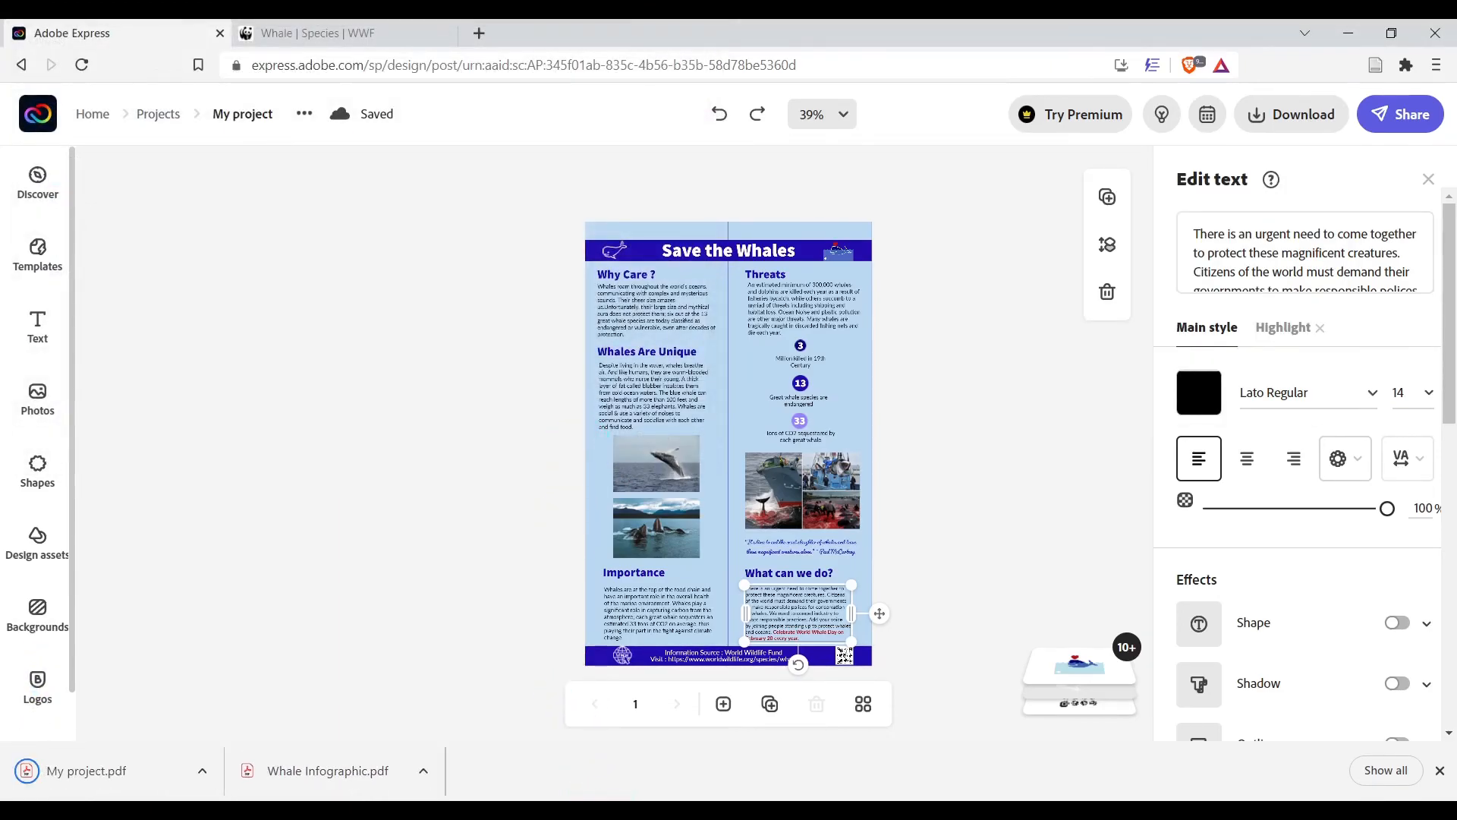
Open the My project PDF from the Whales folder in Acrobat Reader and check the page, including the World Whale Day sentence.
mouse_move(588, 813)
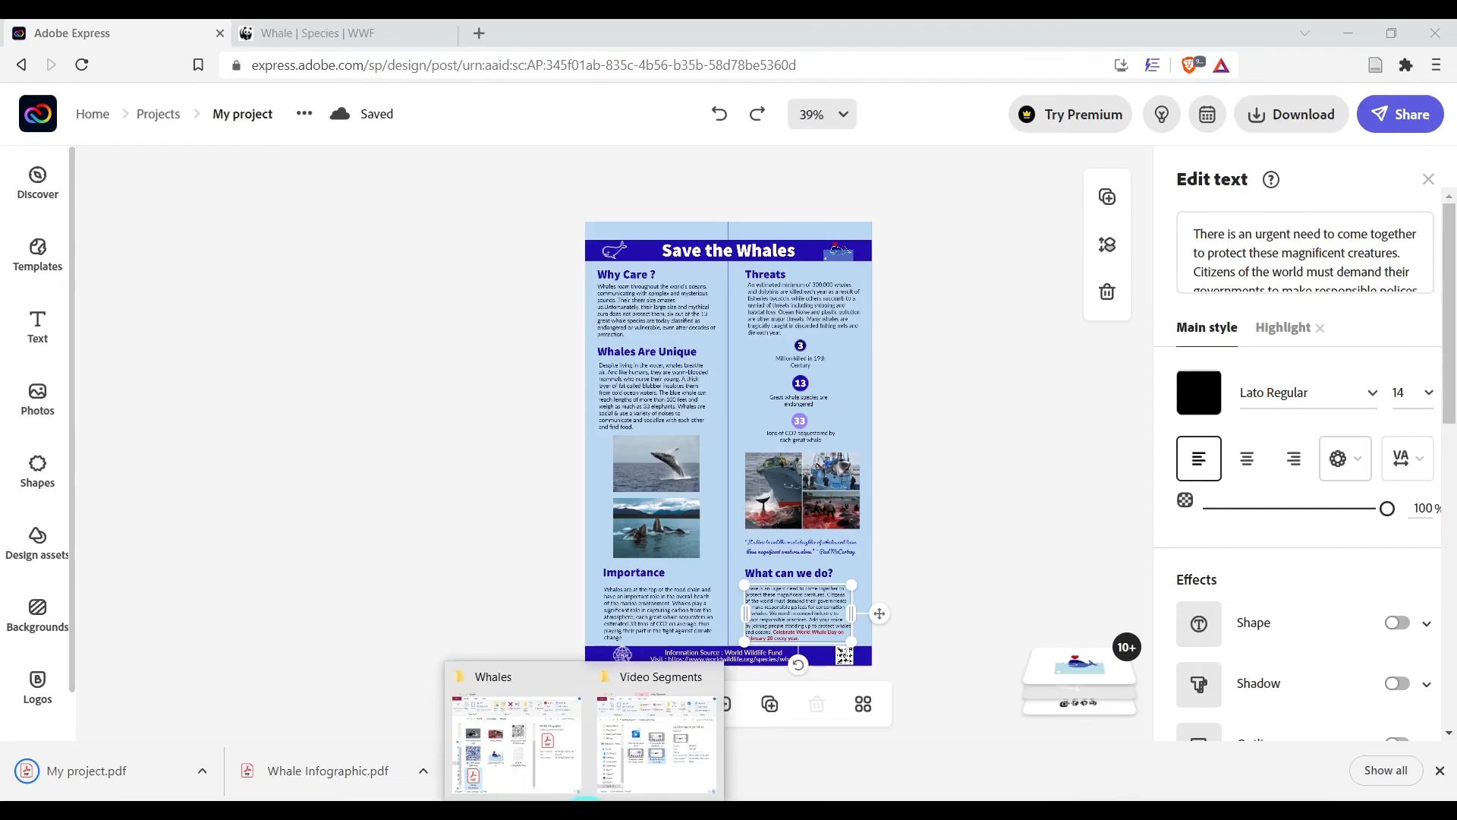
left_click(512, 740)
double_click(701, 571)
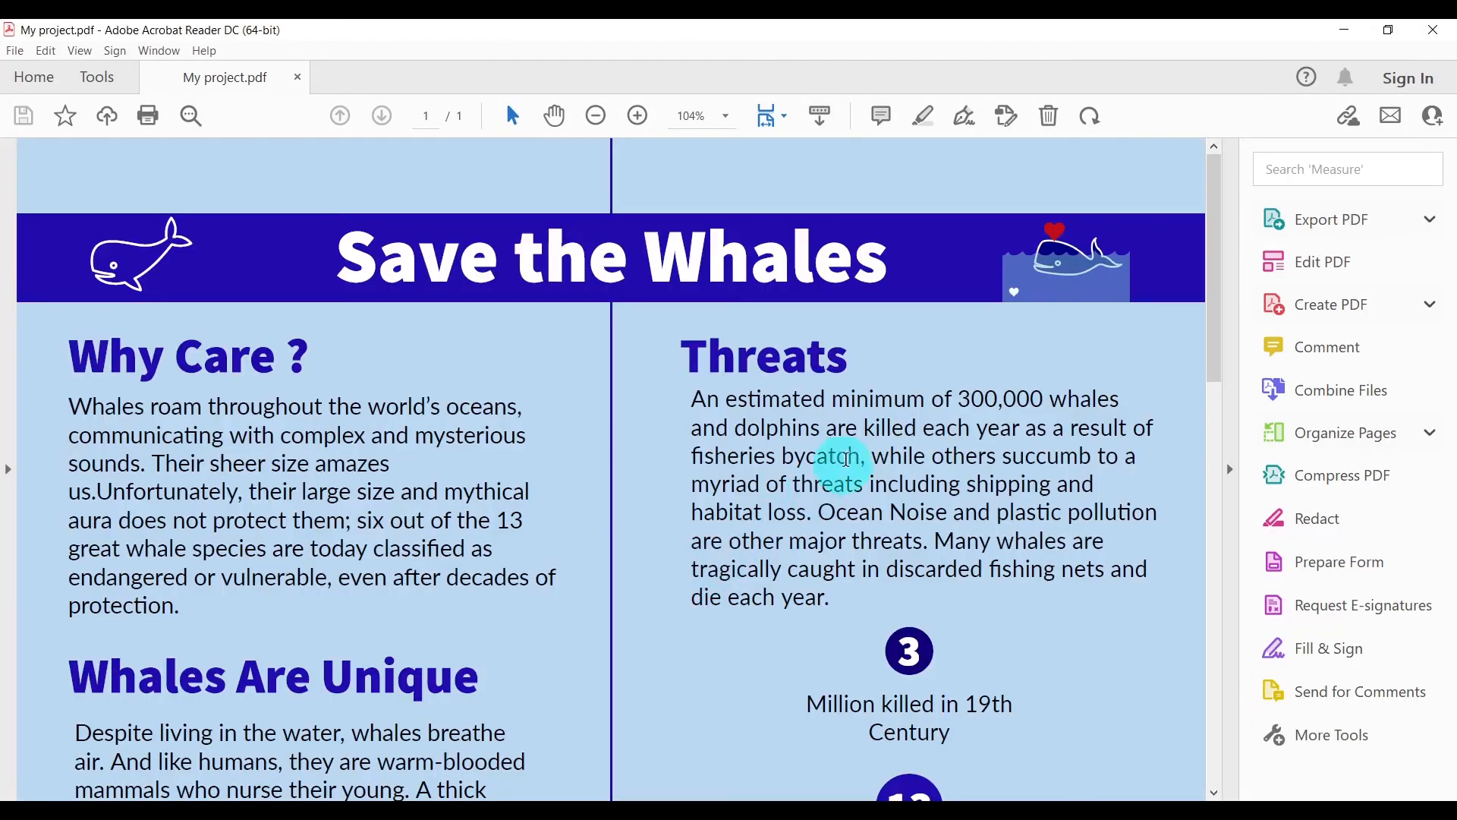
scroll(878, 457, "down", 6)
scroll(886, 464, "down", 10)
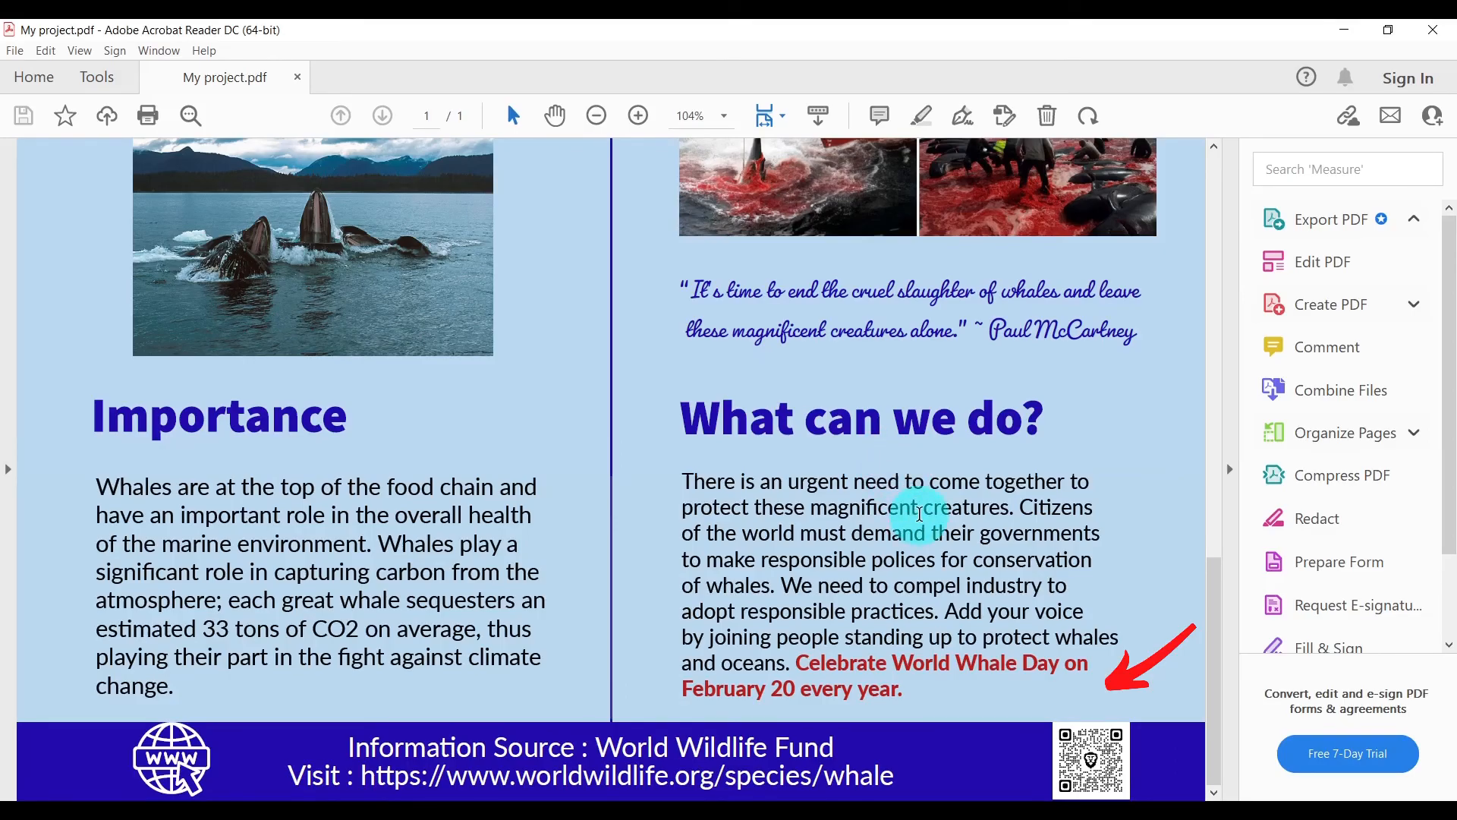
scroll(918, 508, "up", 10)
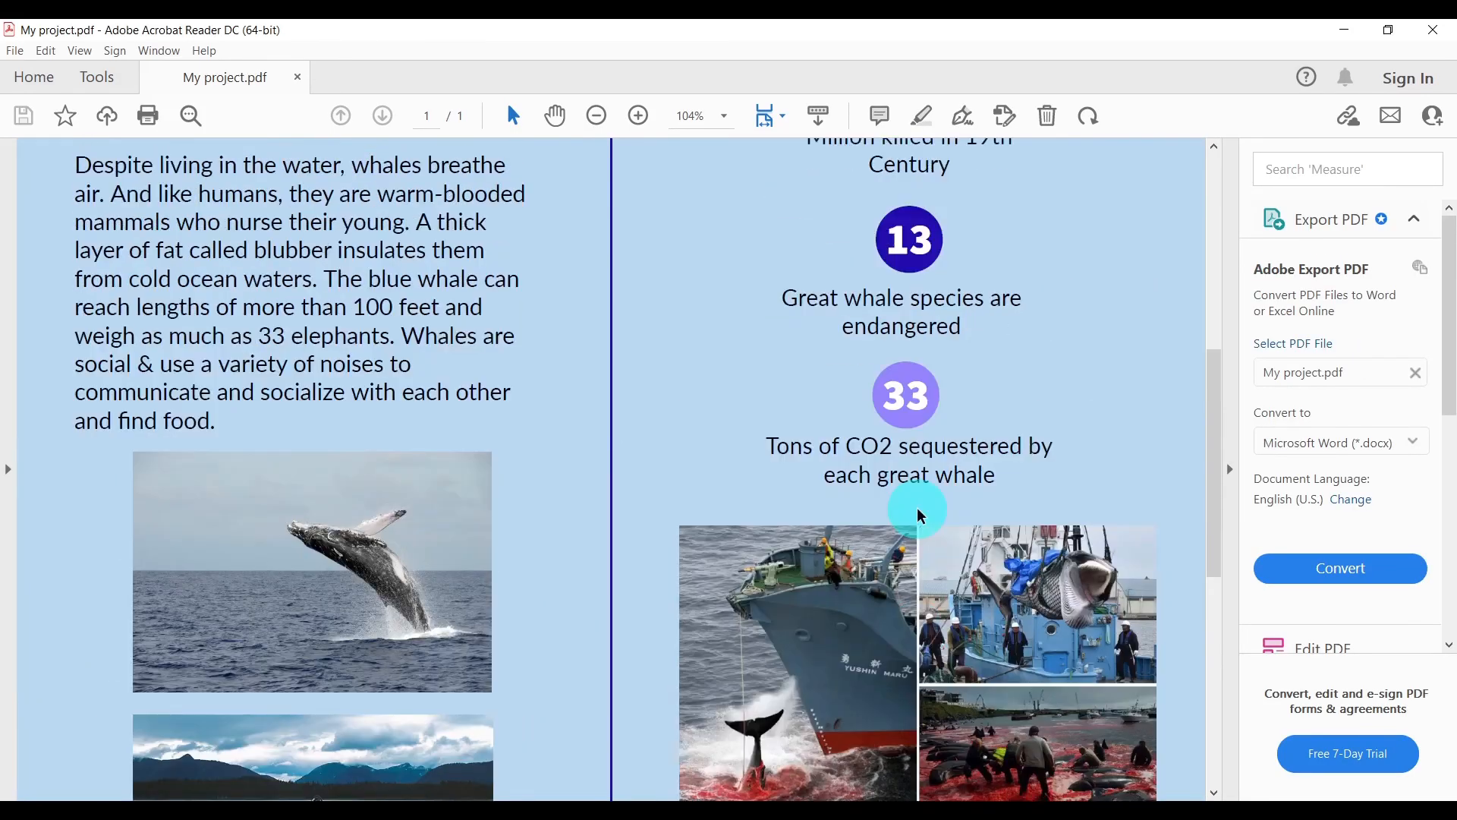